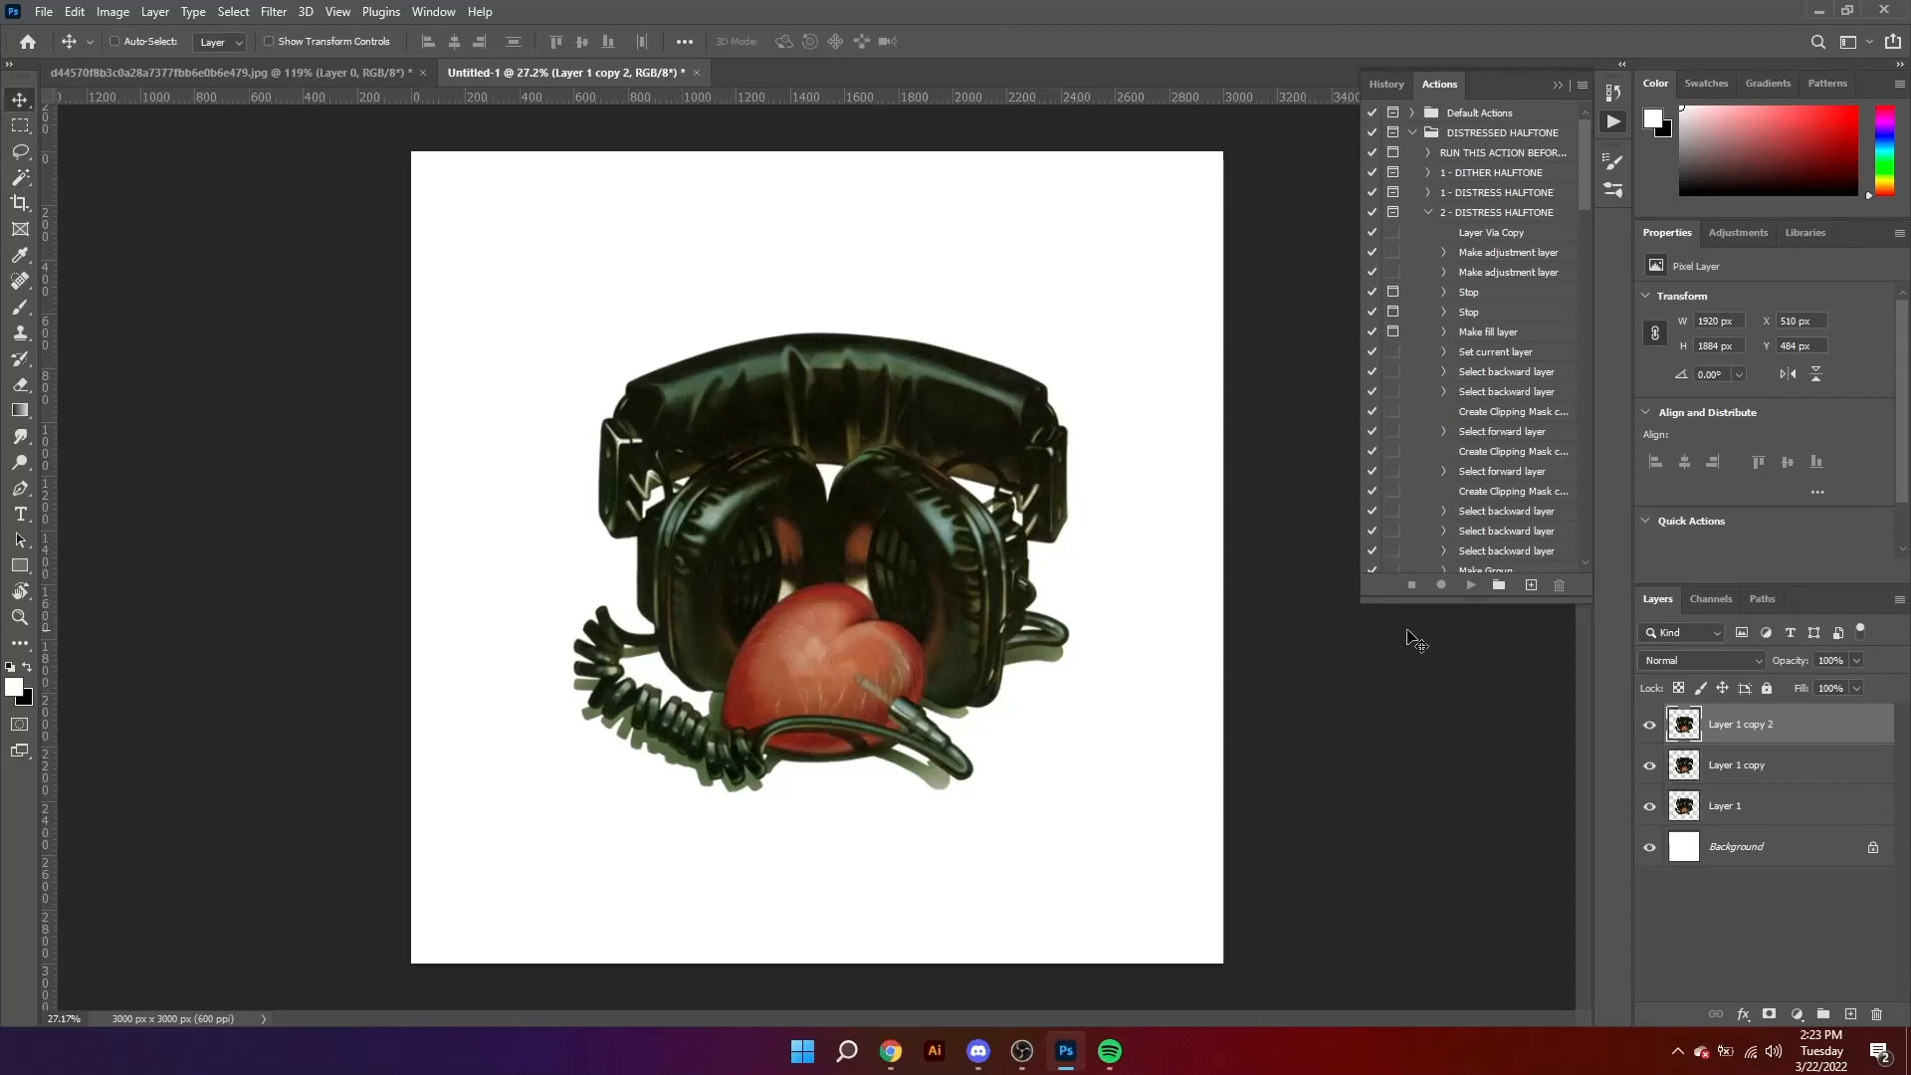
Step: Undo the last layer duplication and, with Layer 1 copy hidden, duplicate Layer 1 instead
{"action": "key", "text": "ctrl+z"}
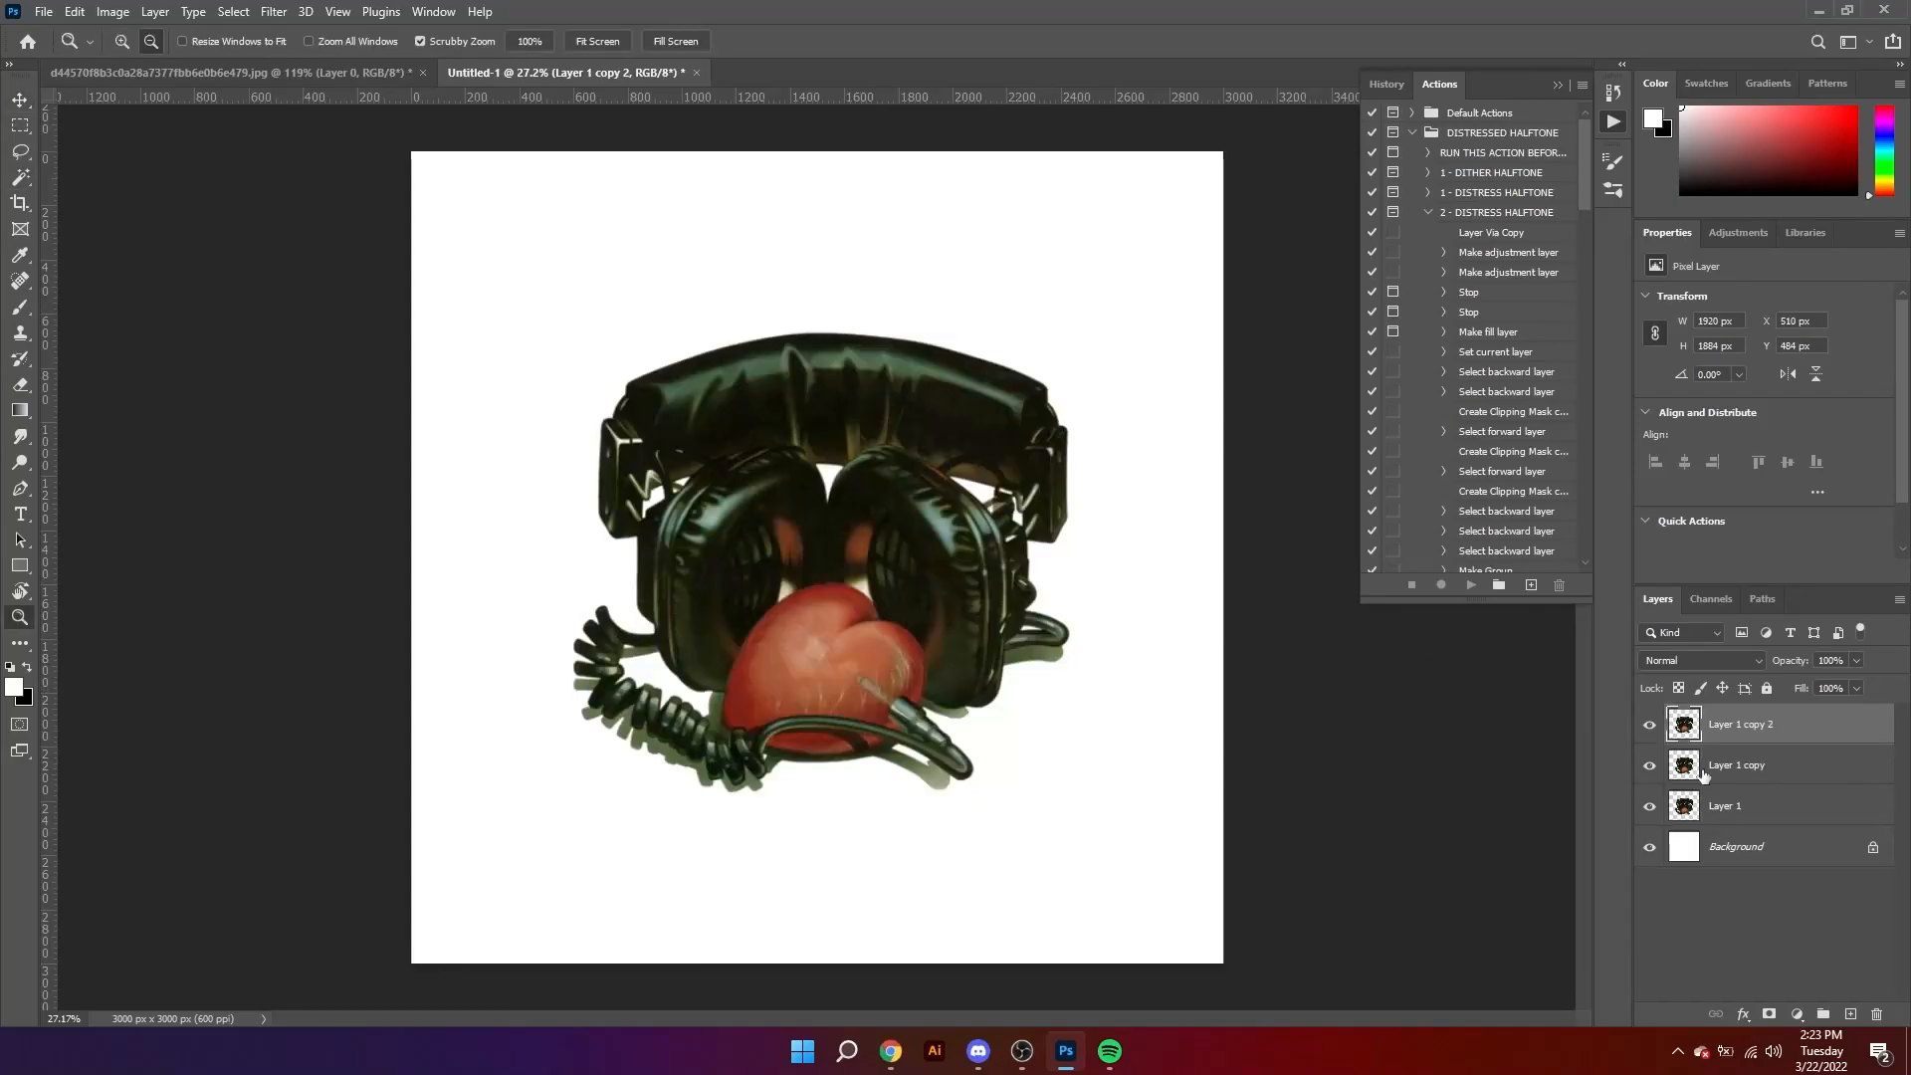
{"action": "key", "text": "ctrl+z"}
{"action": "key", "text": "v"}
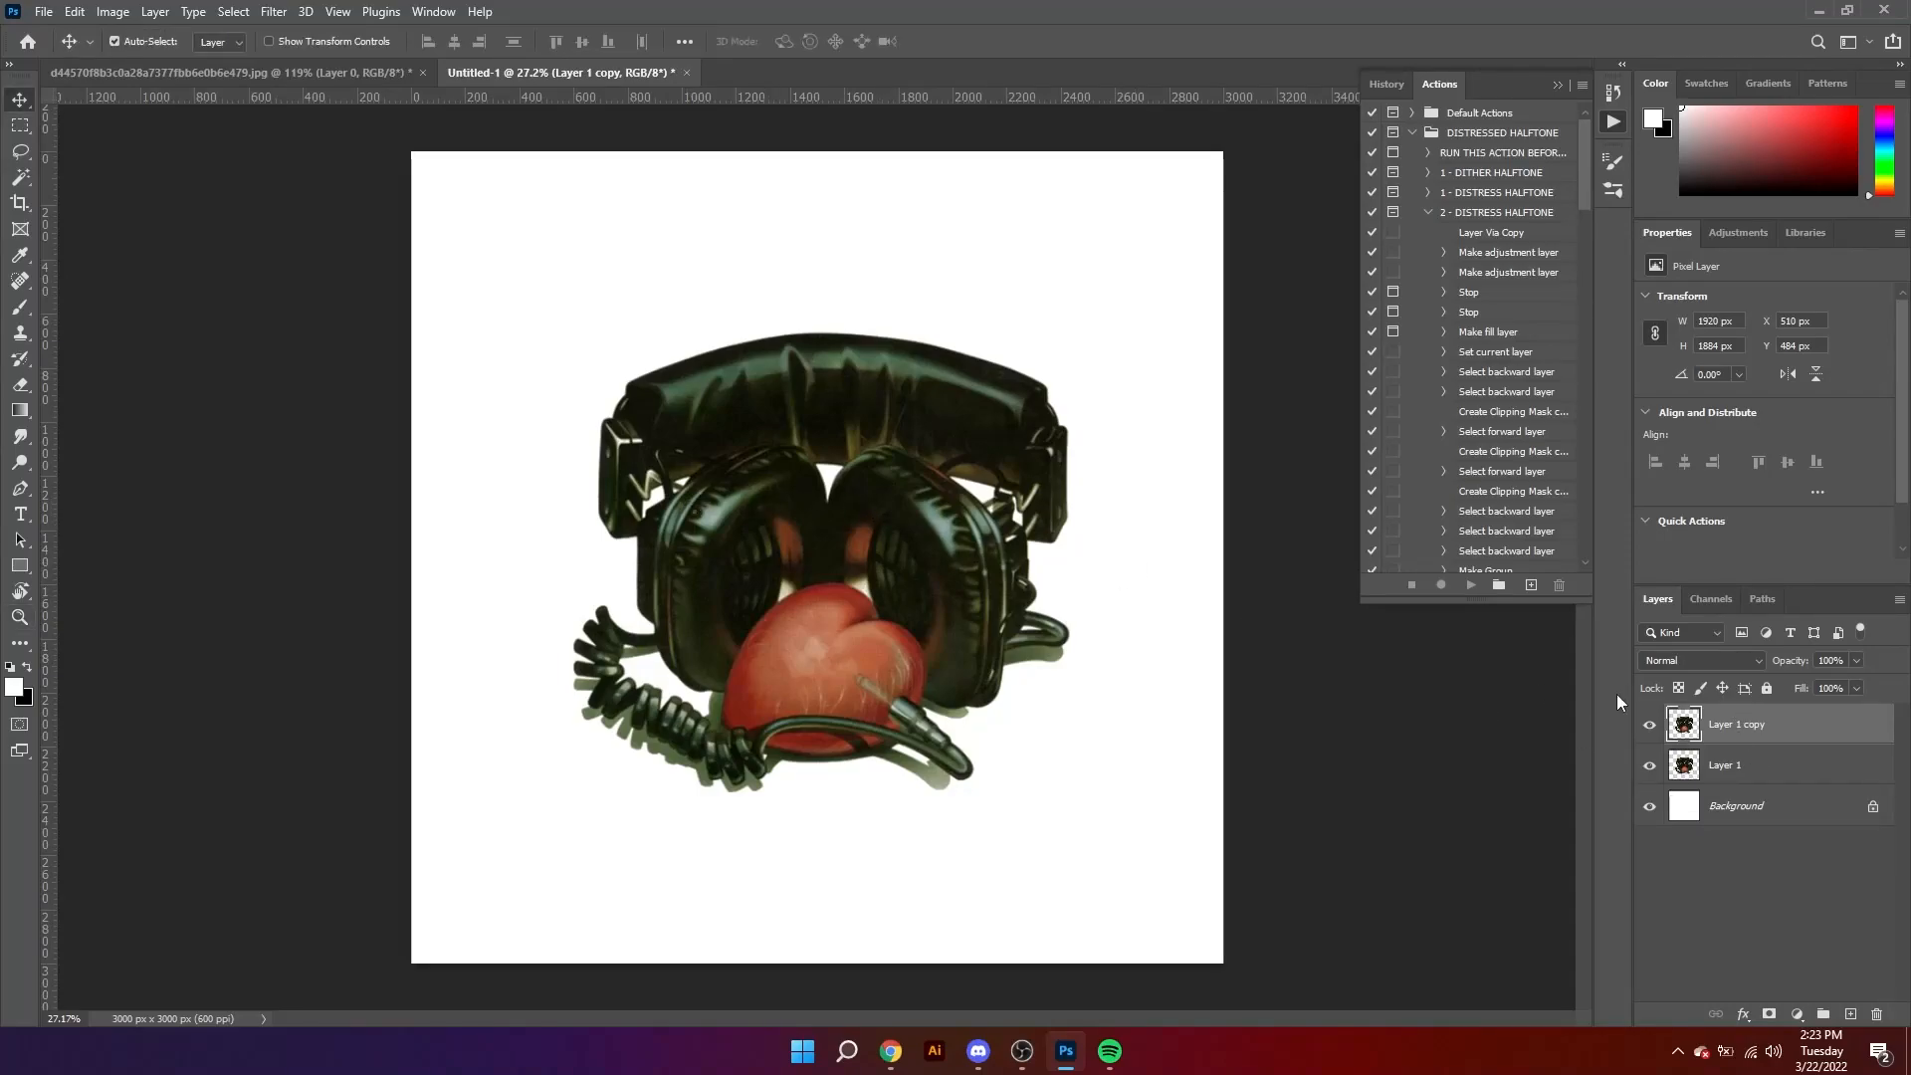
{"action": "left_click", "coordinate": [1701, 778]}
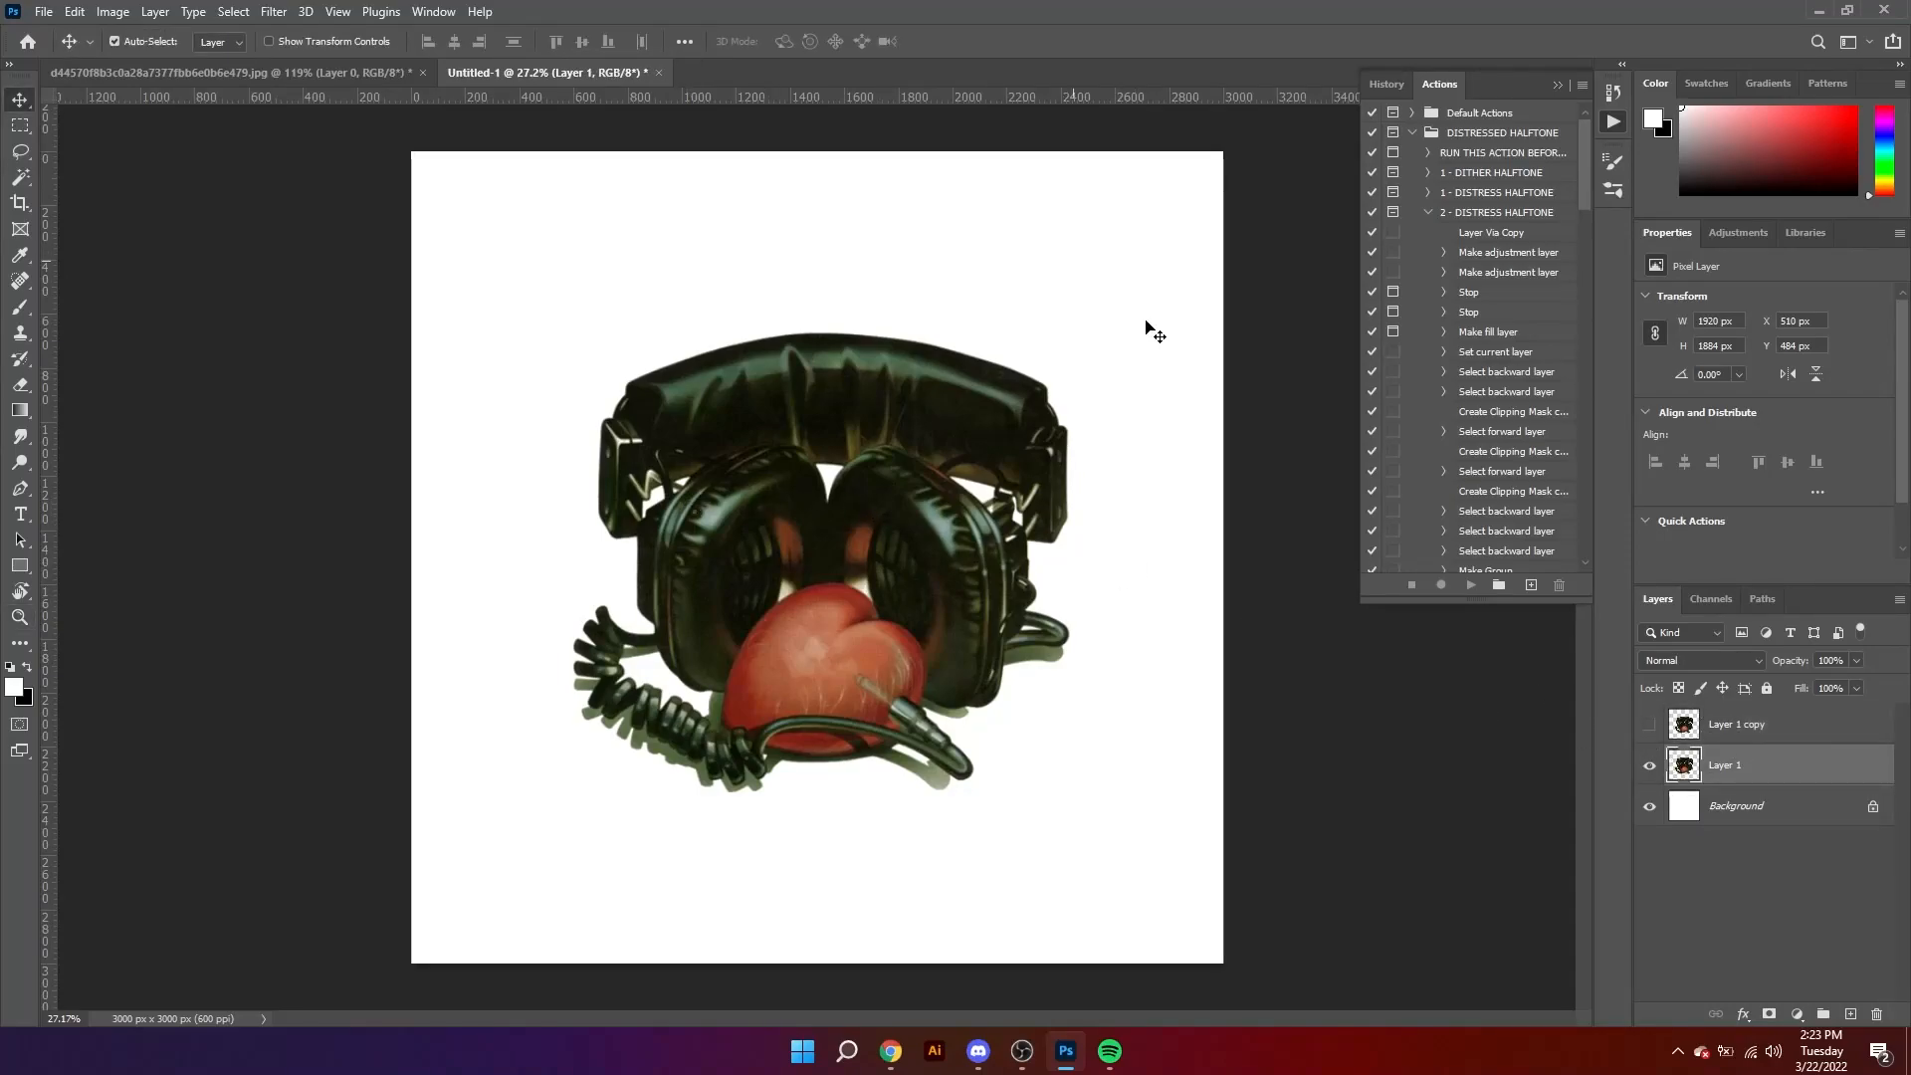
{"action": "key", "text": "ctrl+j"}
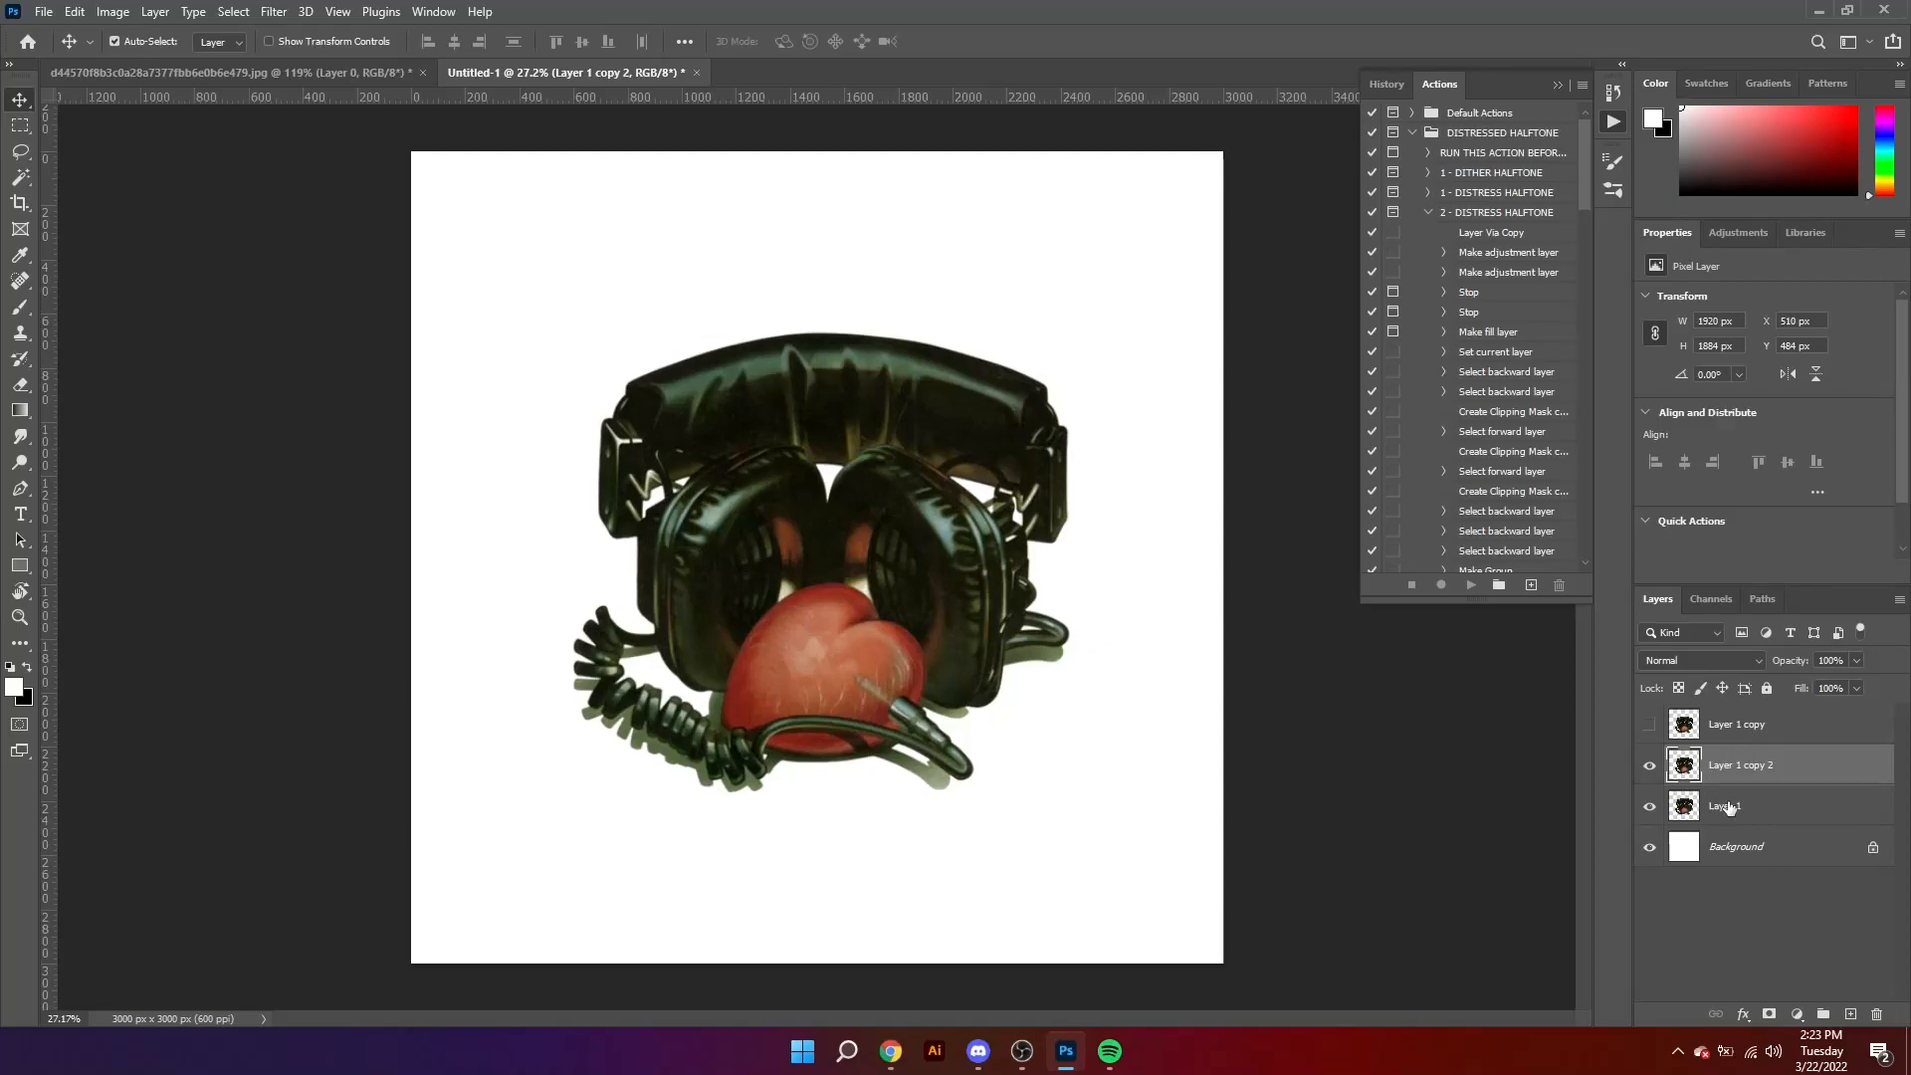
Step: Rename Layer 1 as "original" and place it in its own group
{"action": "double_click", "coordinate": [1727, 804]}
{"action": "type", "text": "original"}
{"action": "key", "text": "Return"}
{"action": "key", "text": "ctrl+g"}
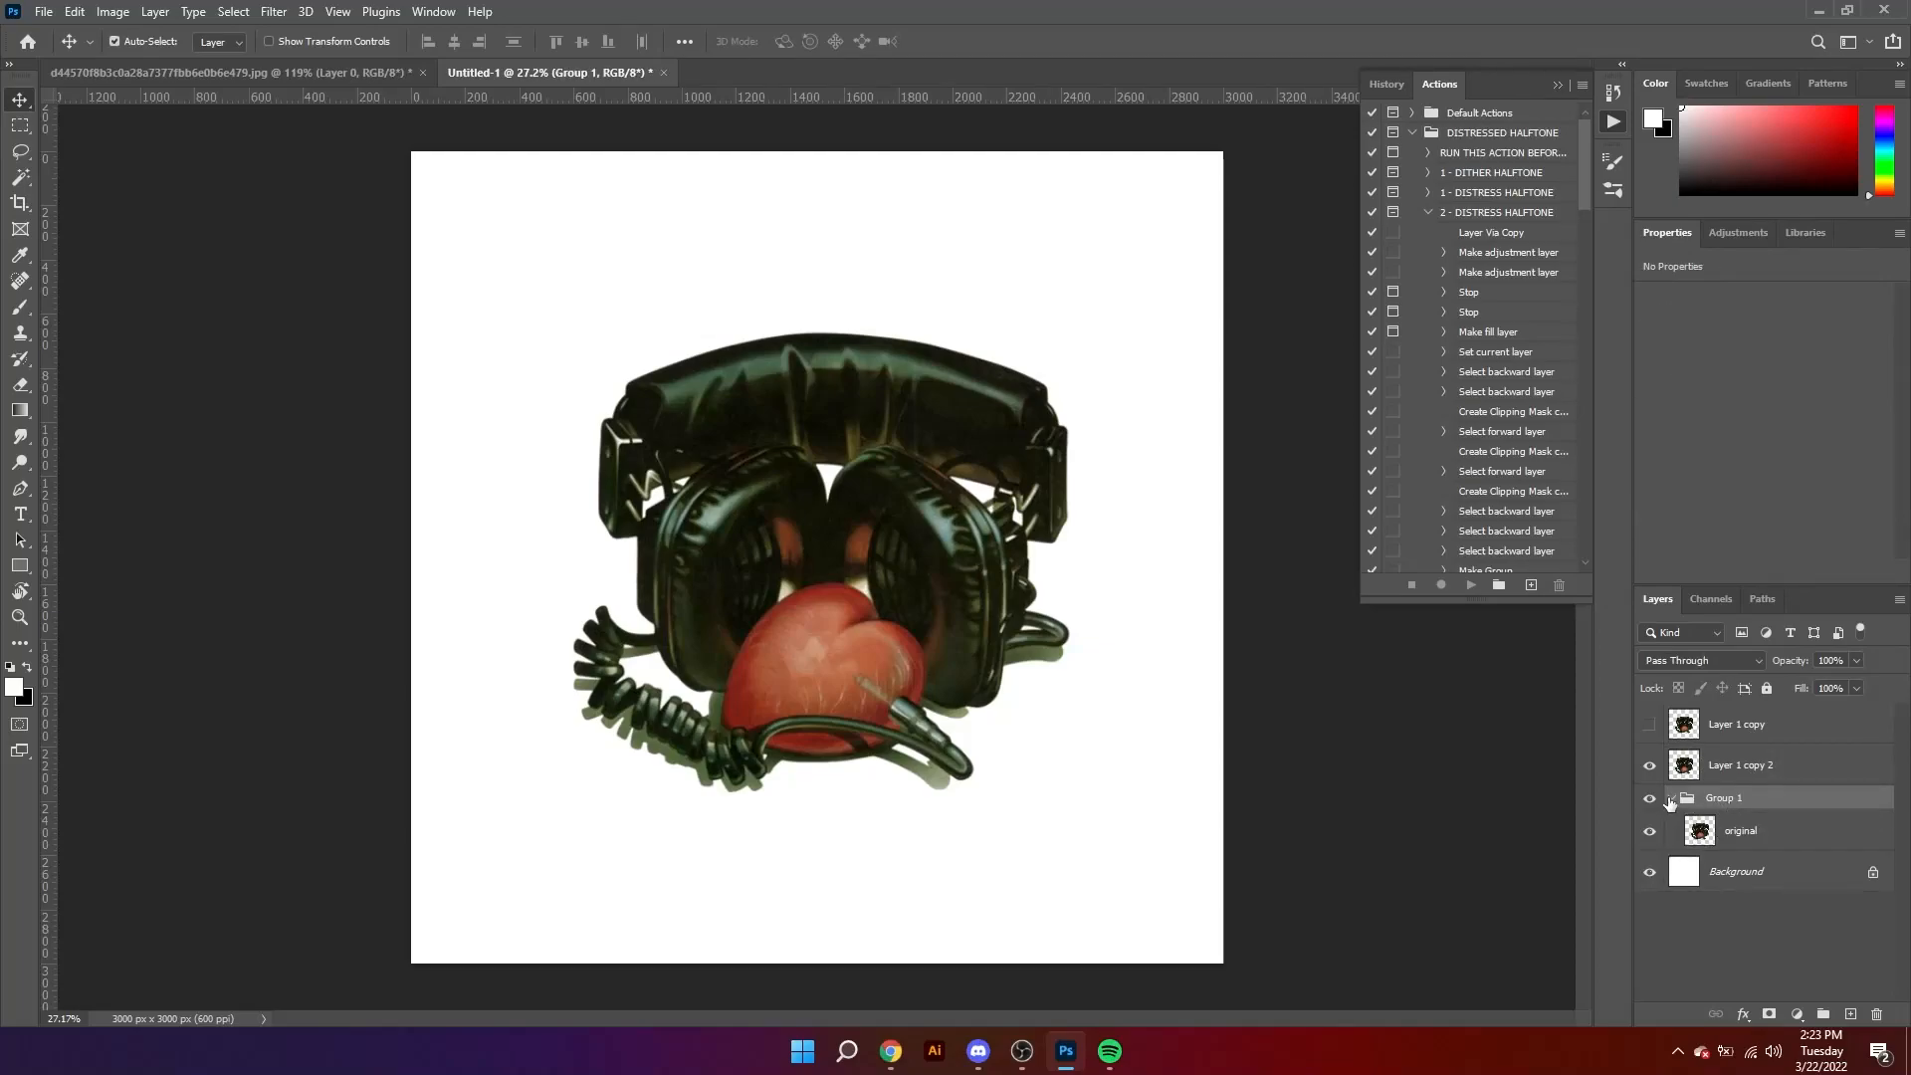
Step: Collapse the group holding the original layer, then hide and lock it
{"action": "left_click", "coordinate": [1670, 799]}
{"action": "left_click", "coordinate": [1649, 797]}
{"action": "left_click", "coordinate": [1767, 688]}
Step: Desaturate both Layer 1 copy 2 and Layer 1 copy, making Layer 1 copy visible again
{"action": "left_click", "coordinate": [1732, 769]}
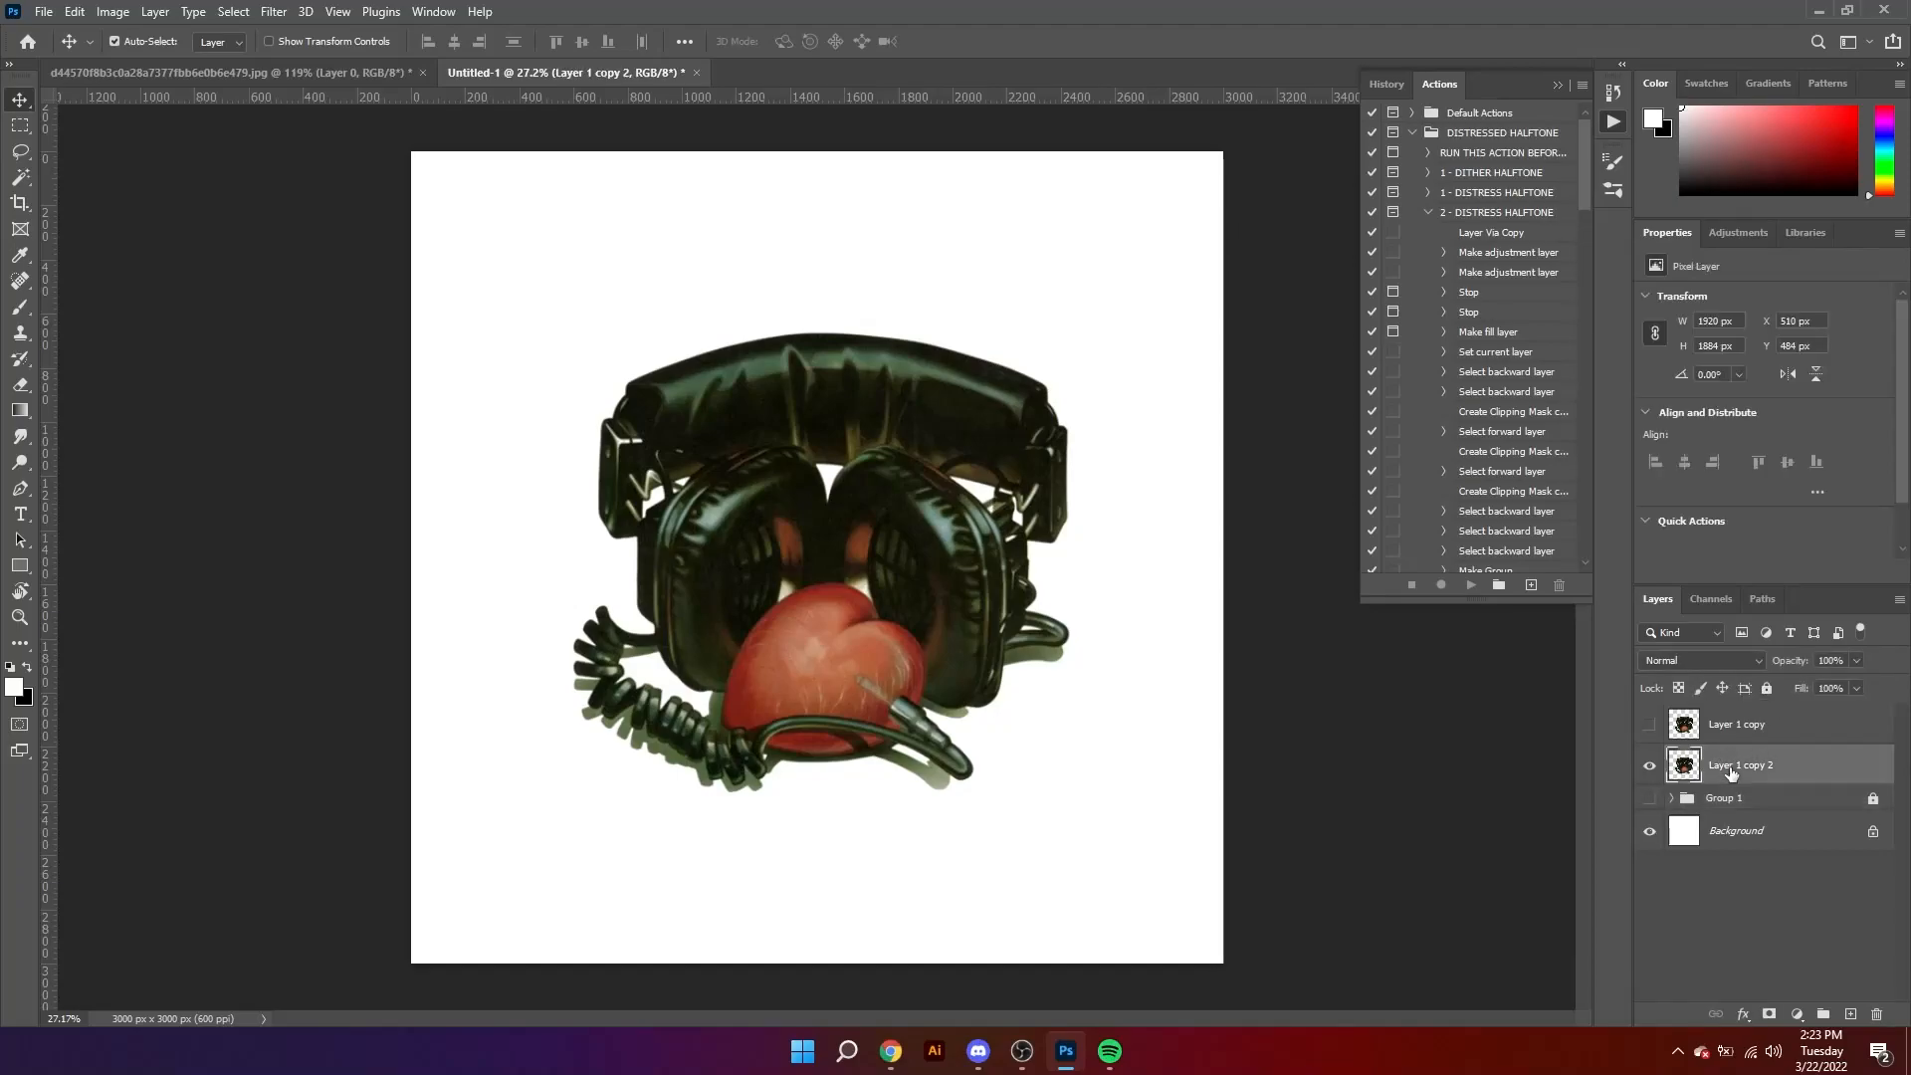
{"action": "key", "text": "ctrl+shift+u"}
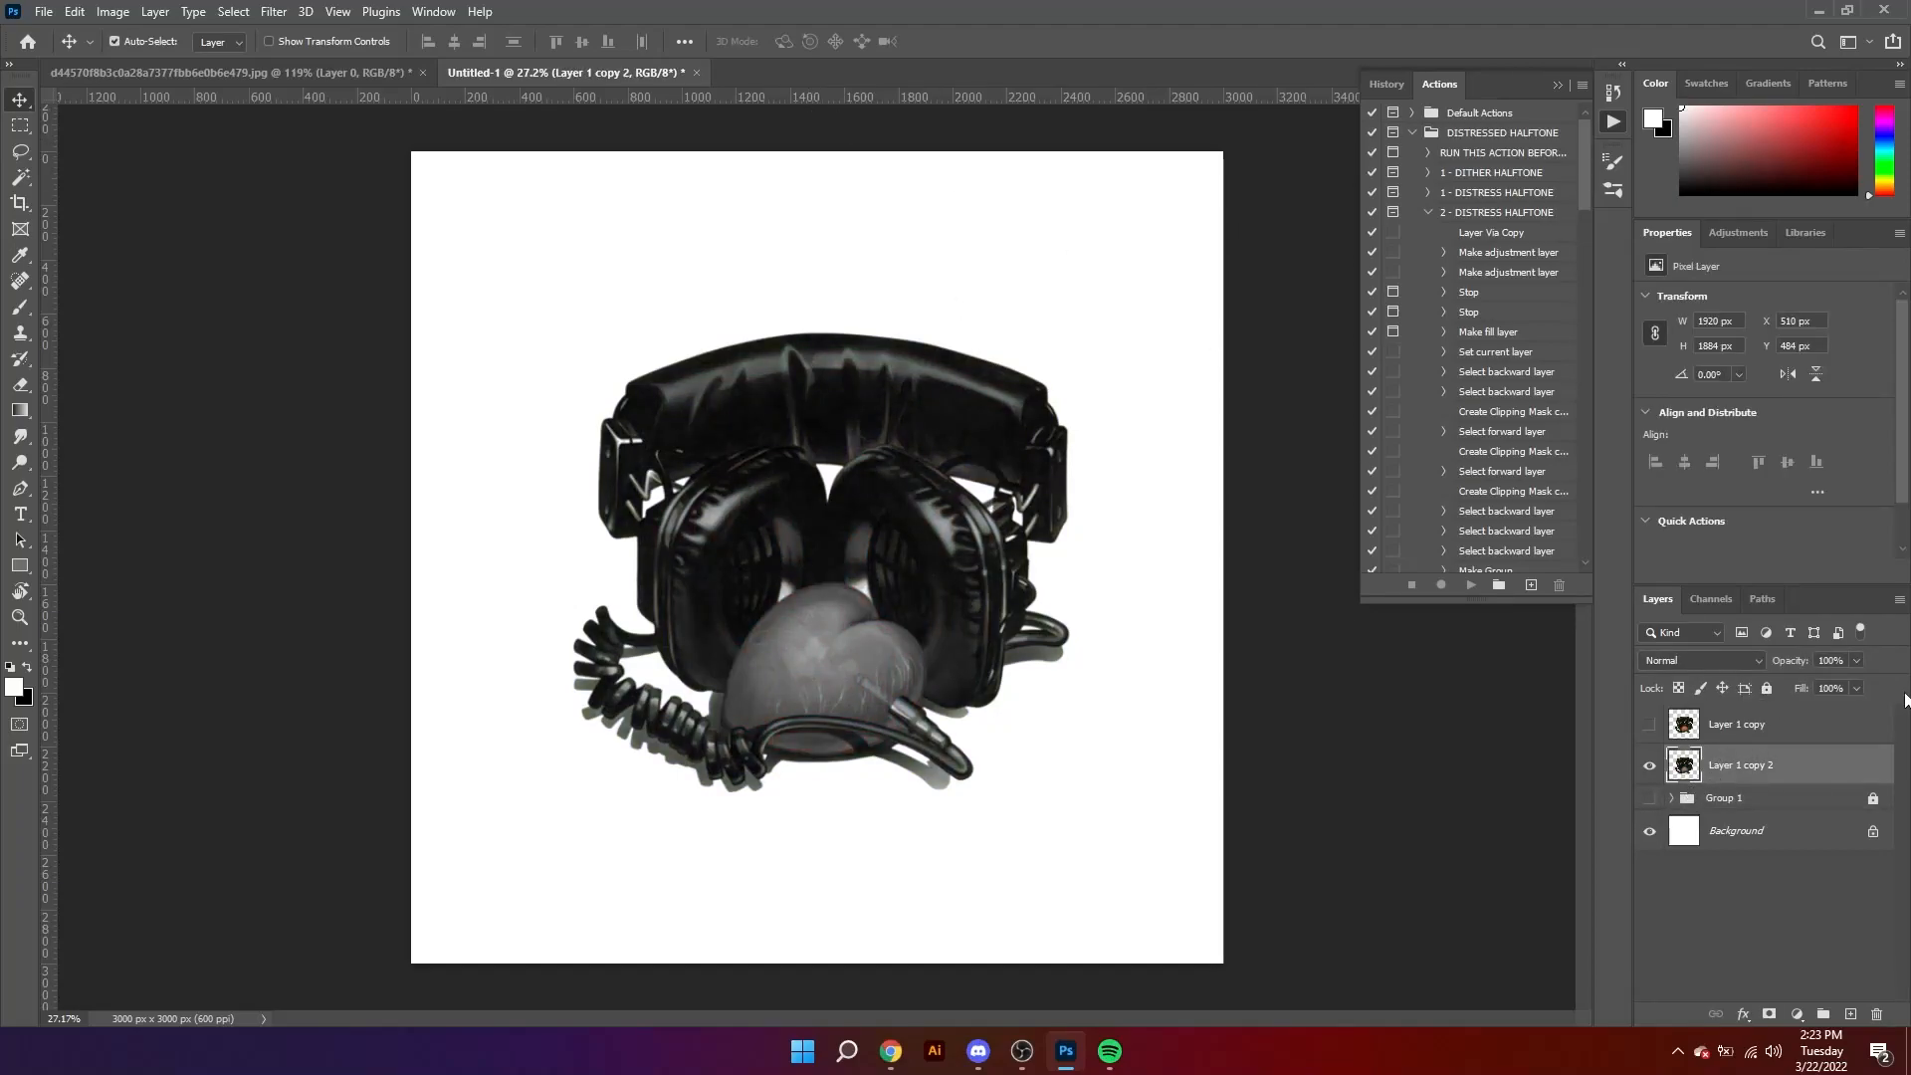
{"action": "left_click", "coordinate": [1728, 732]}
{"action": "left_click", "coordinate": [1650, 725]}
{"action": "key", "text": "ctrl+shift+u"}
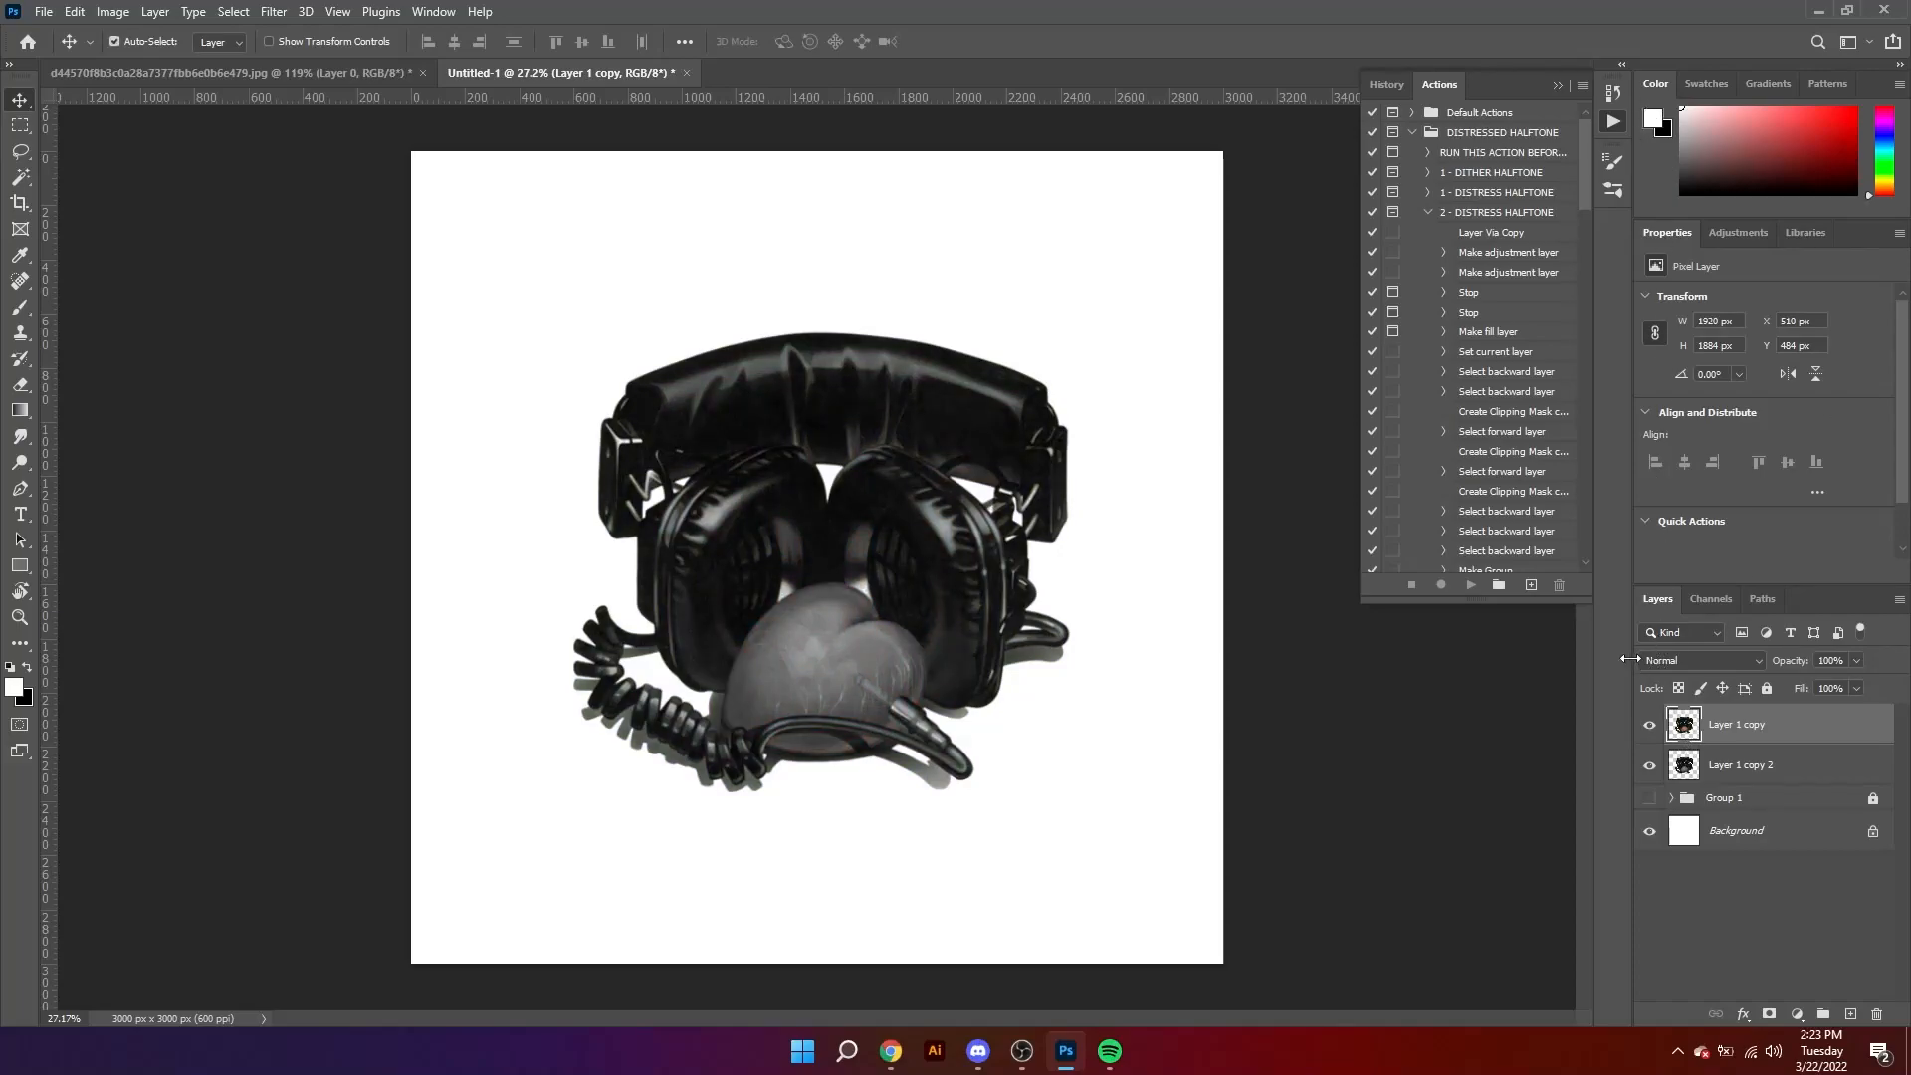
Step: Swap the colours so black is the foreground and open the Filter Gallery on Layer 1 copy 2
{"action": "key", "text": "z"}
{"action": "key", "text": "alt+bracketleft"}
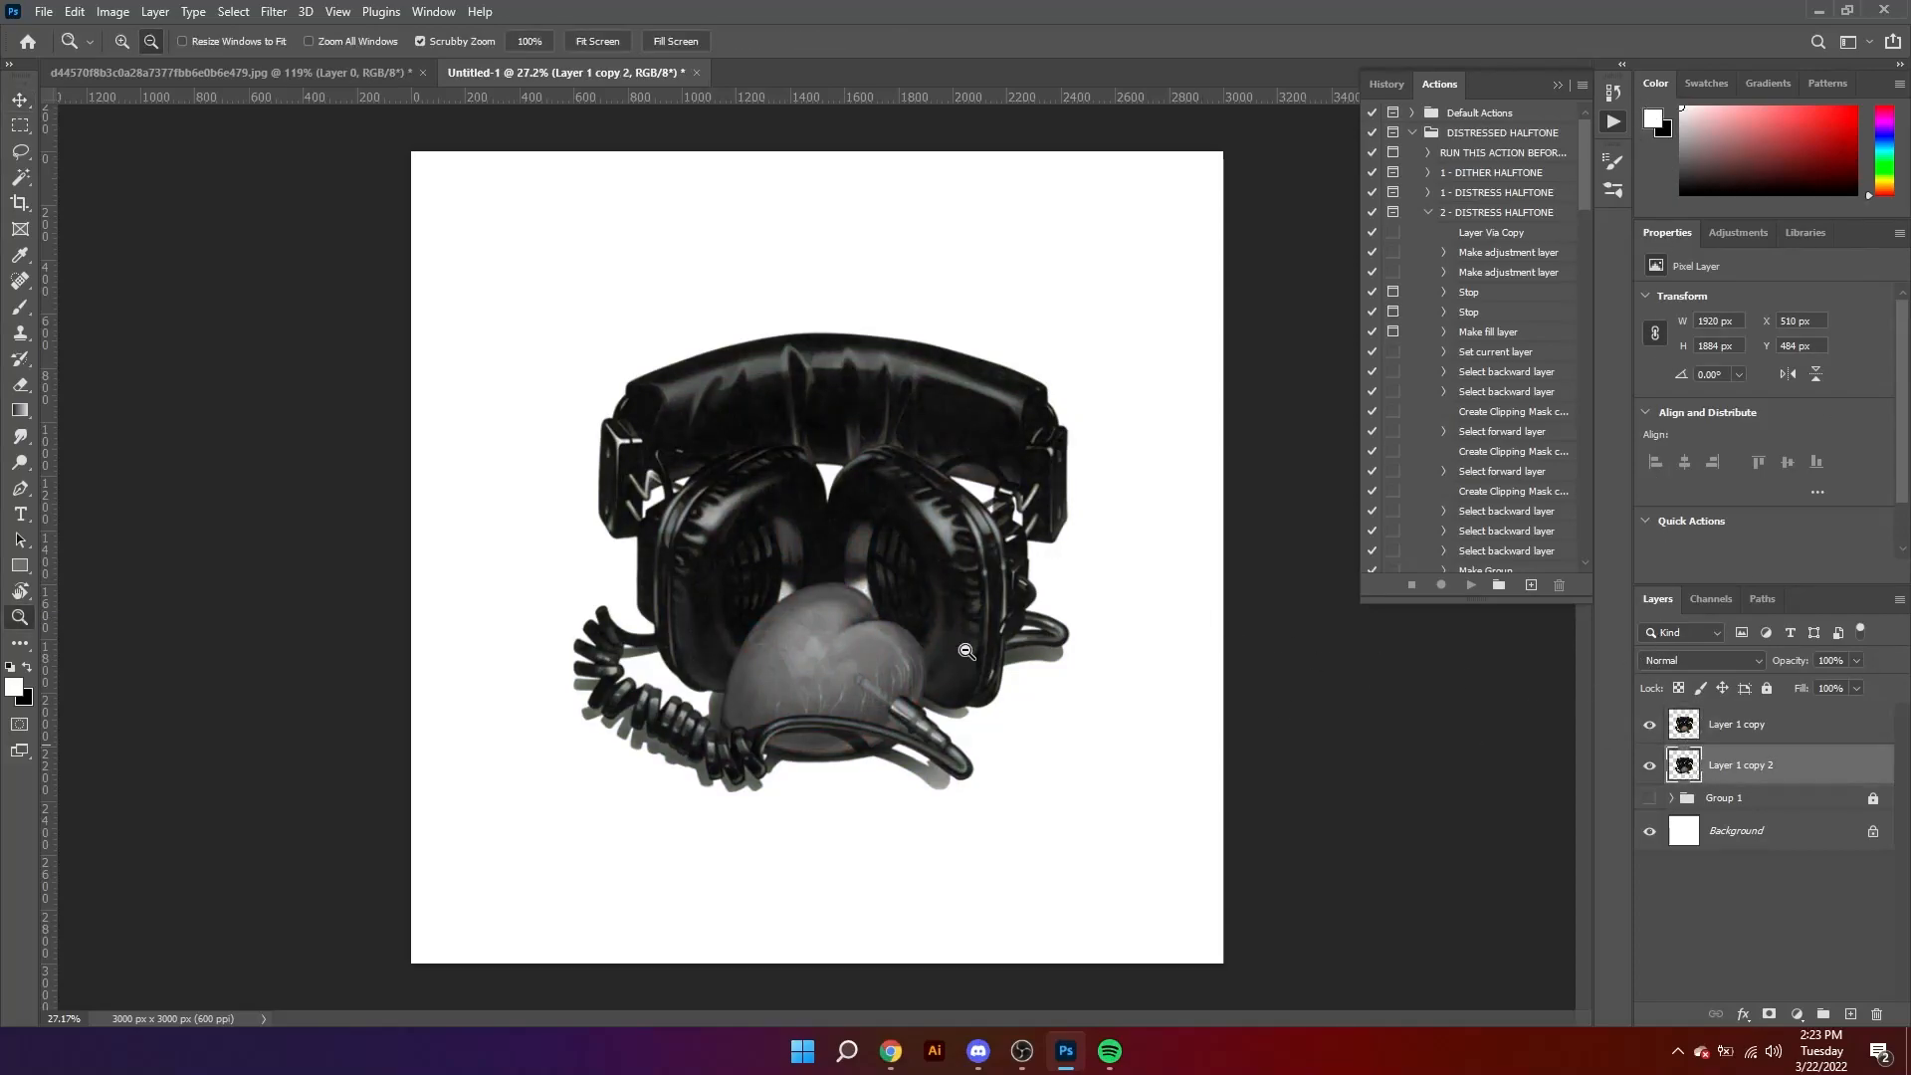
{"action": "key", "text": "x"}
{"action": "left_click", "coordinate": [274, 11]}
{"action": "left_click", "coordinate": [319, 124]}
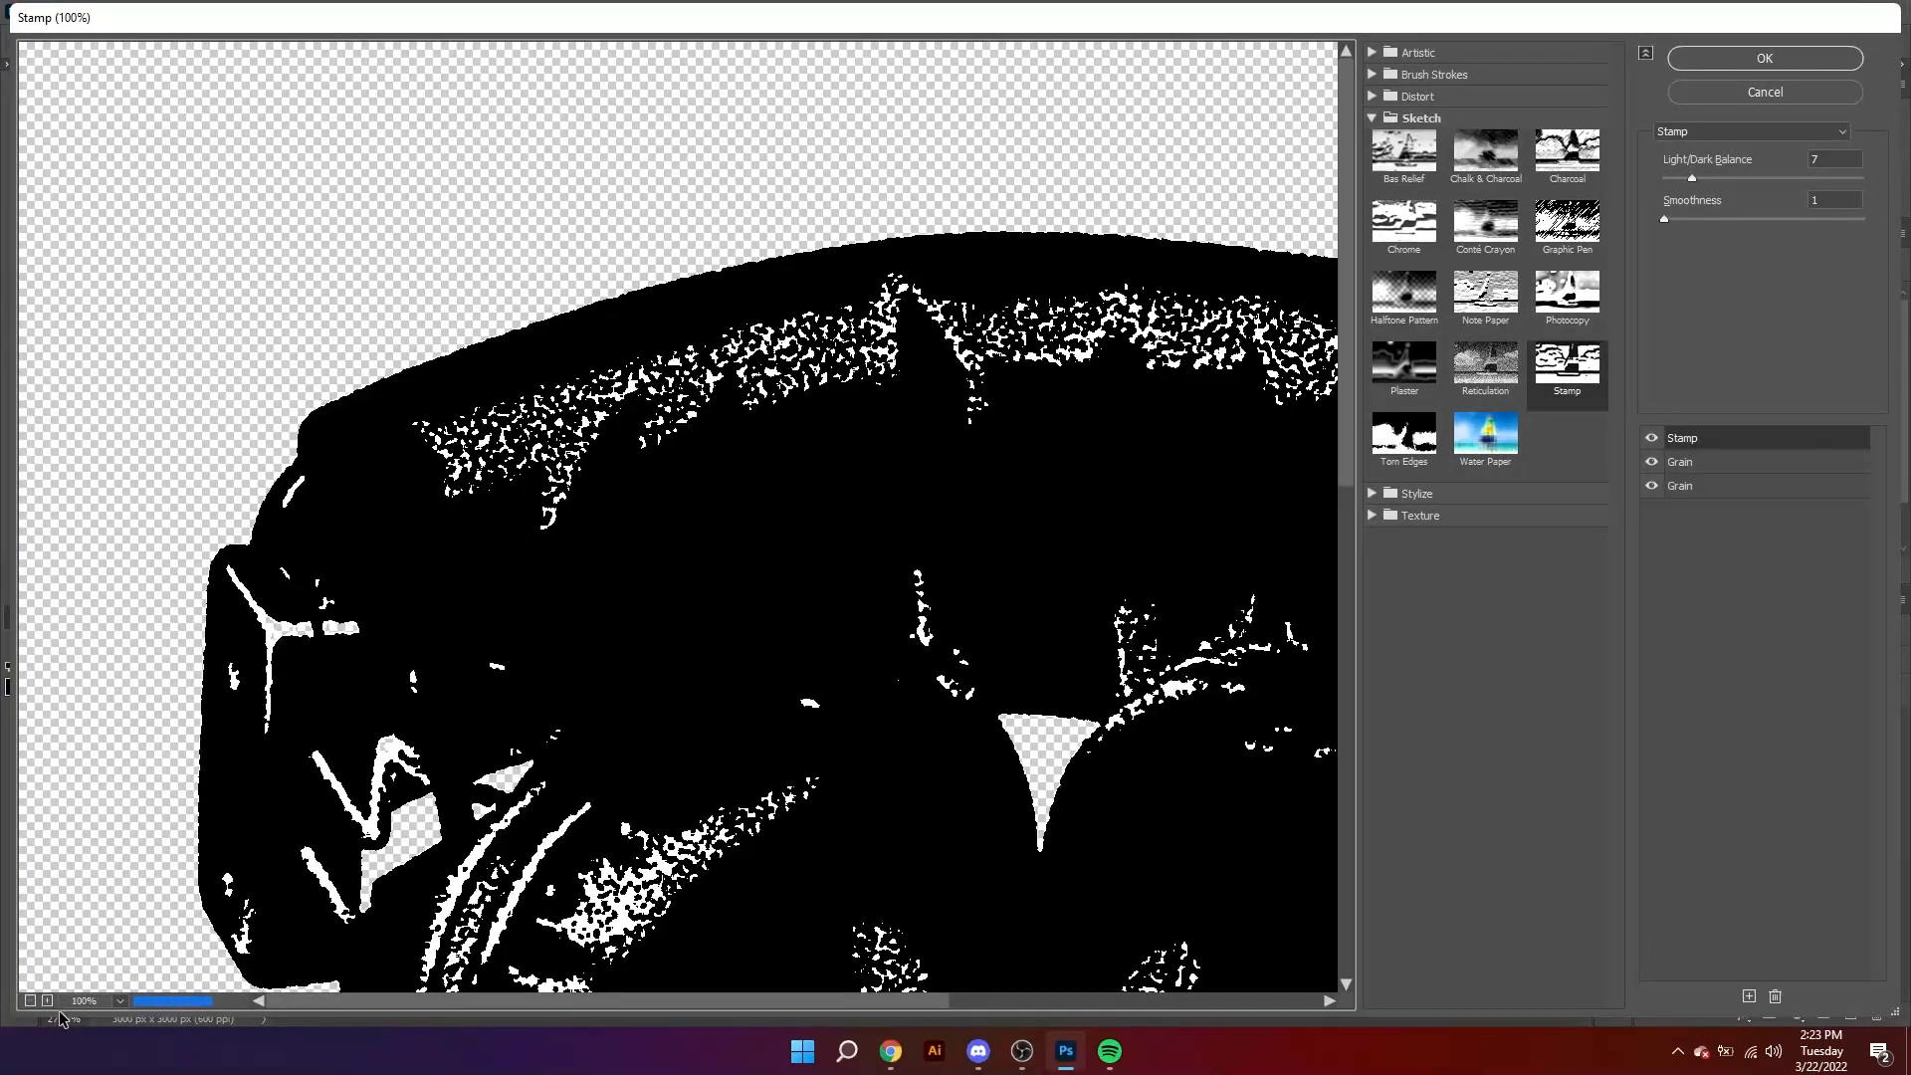
{"action": "left_click", "coordinate": [31, 1002]}
{"action": "left_click", "coordinate": [31, 1002]}
{"action": "left_click", "coordinate": [31, 1002]}
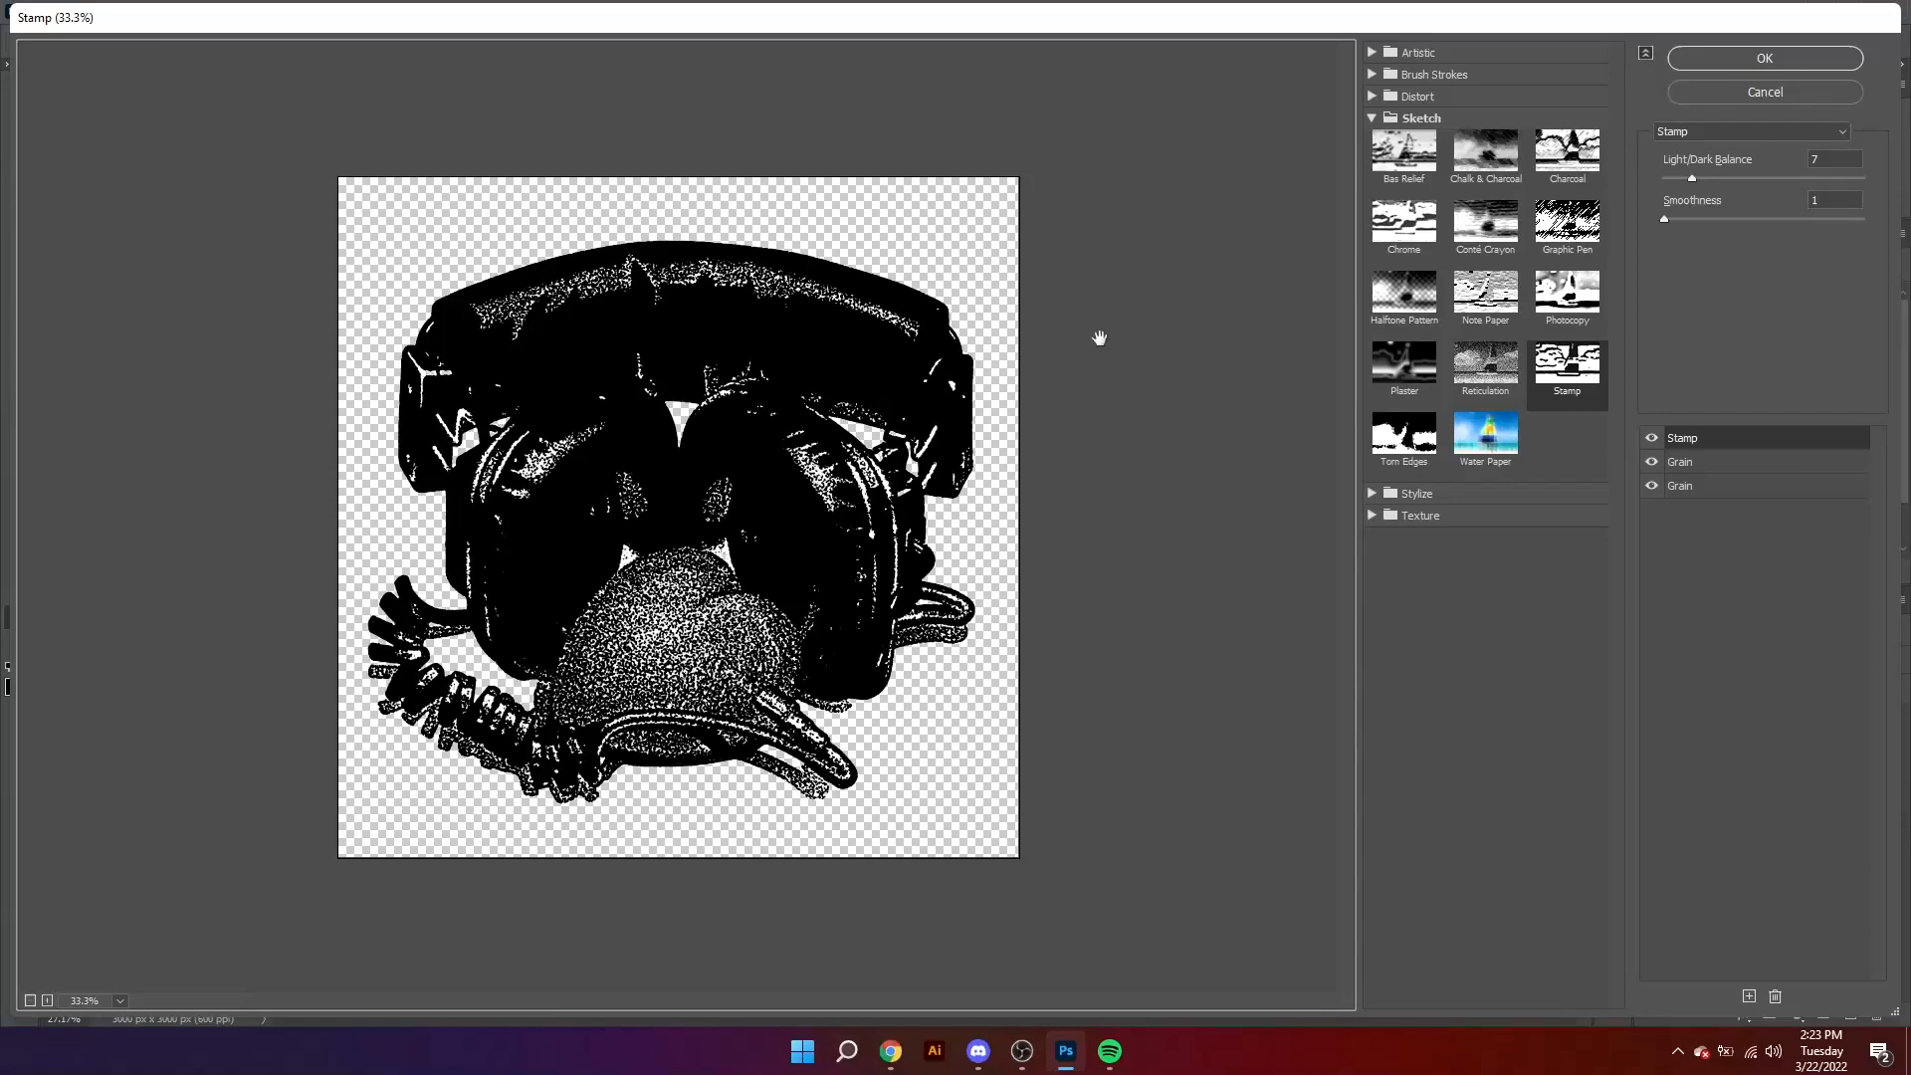
Step: Delete both existing Grain effects from the filter stack
{"action": "left_click", "coordinate": [1691, 483]}
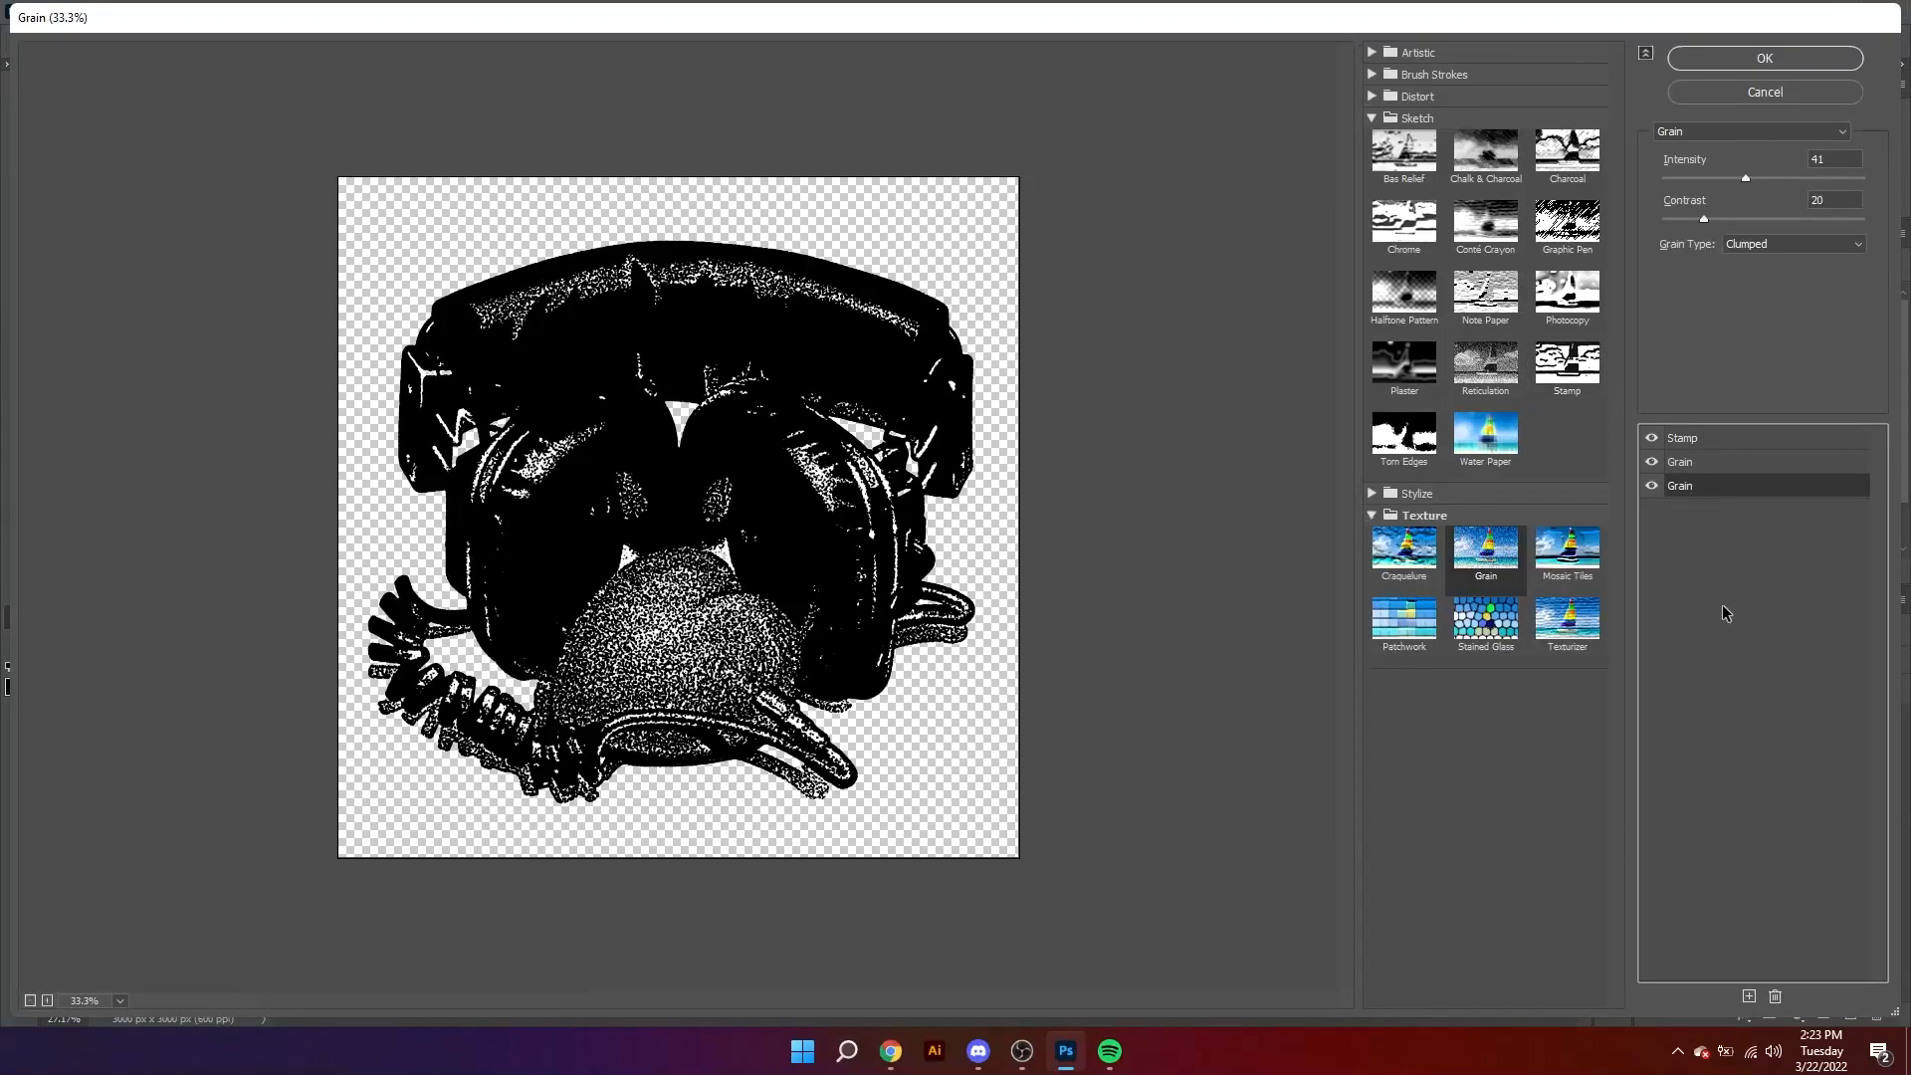
{"action": "left_click", "coordinate": [1776, 996]}
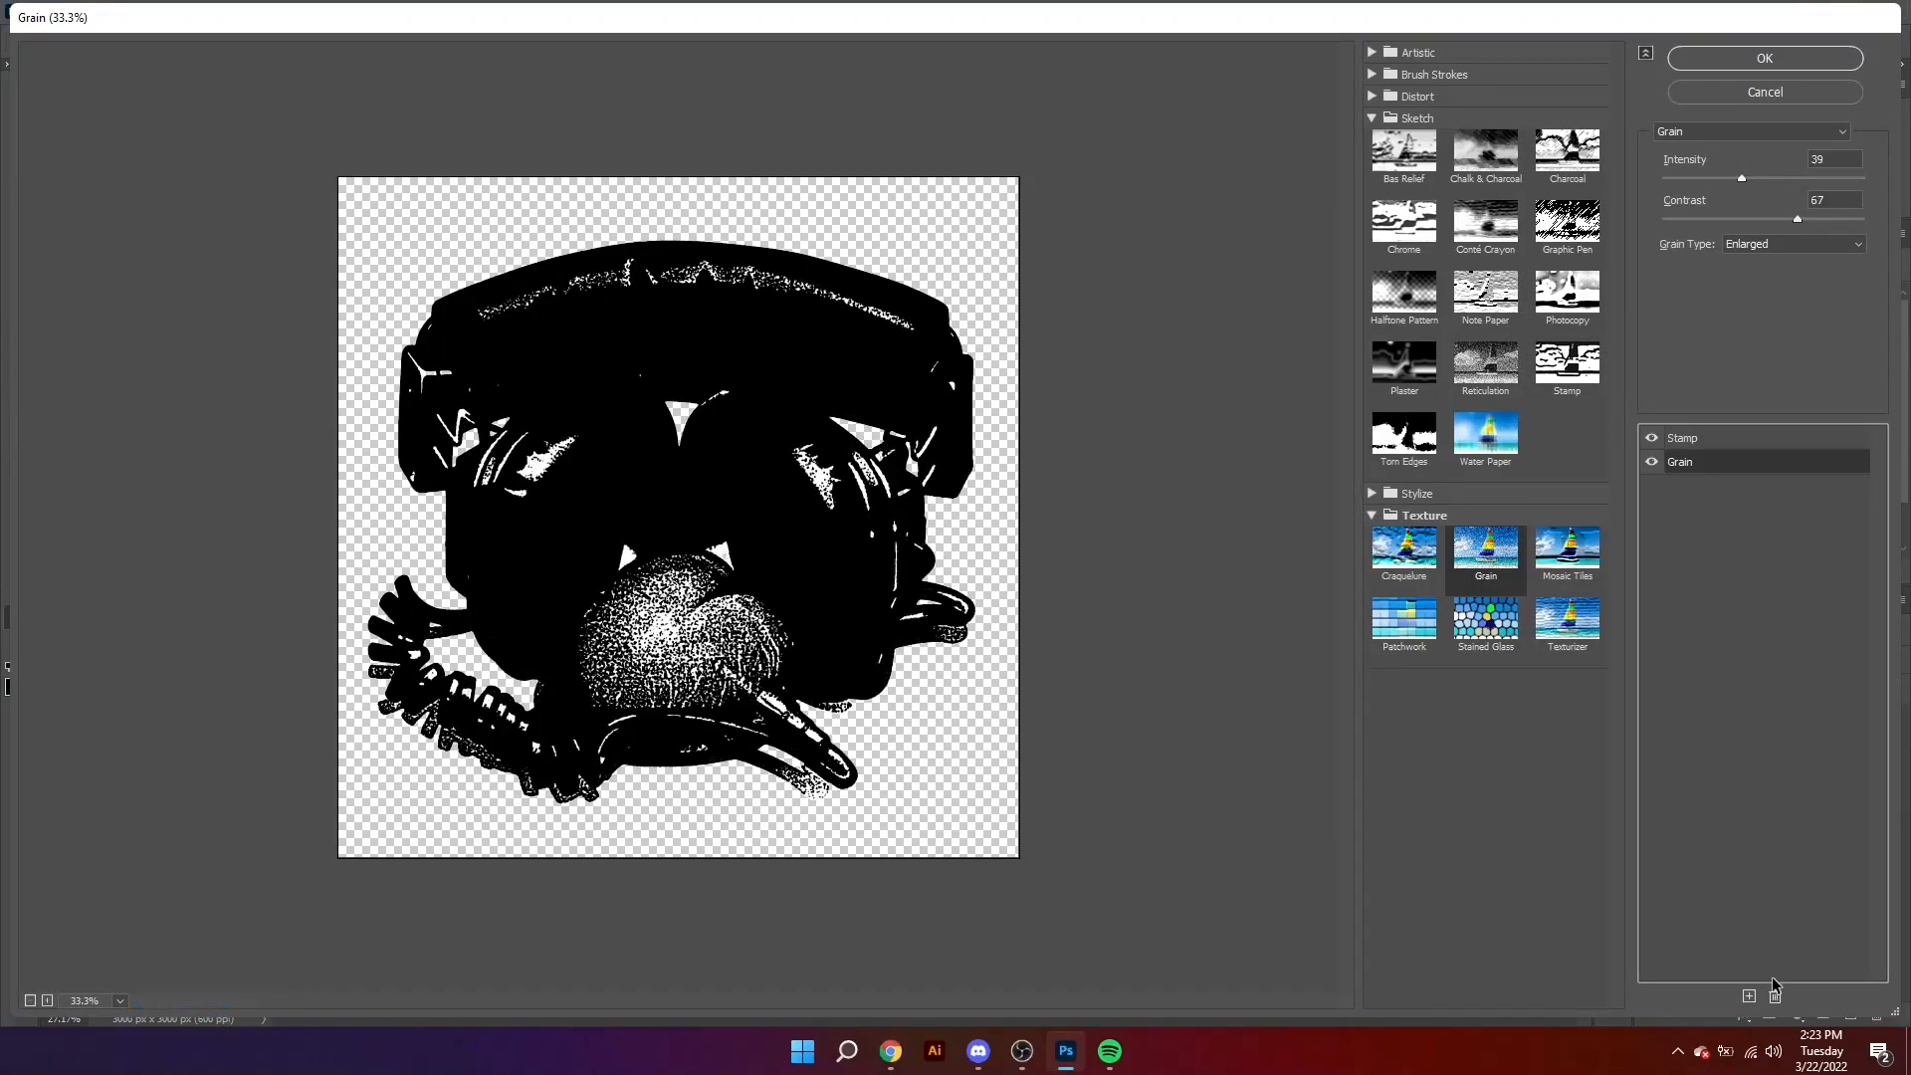
{"action": "left_click", "coordinate": [1776, 997]}
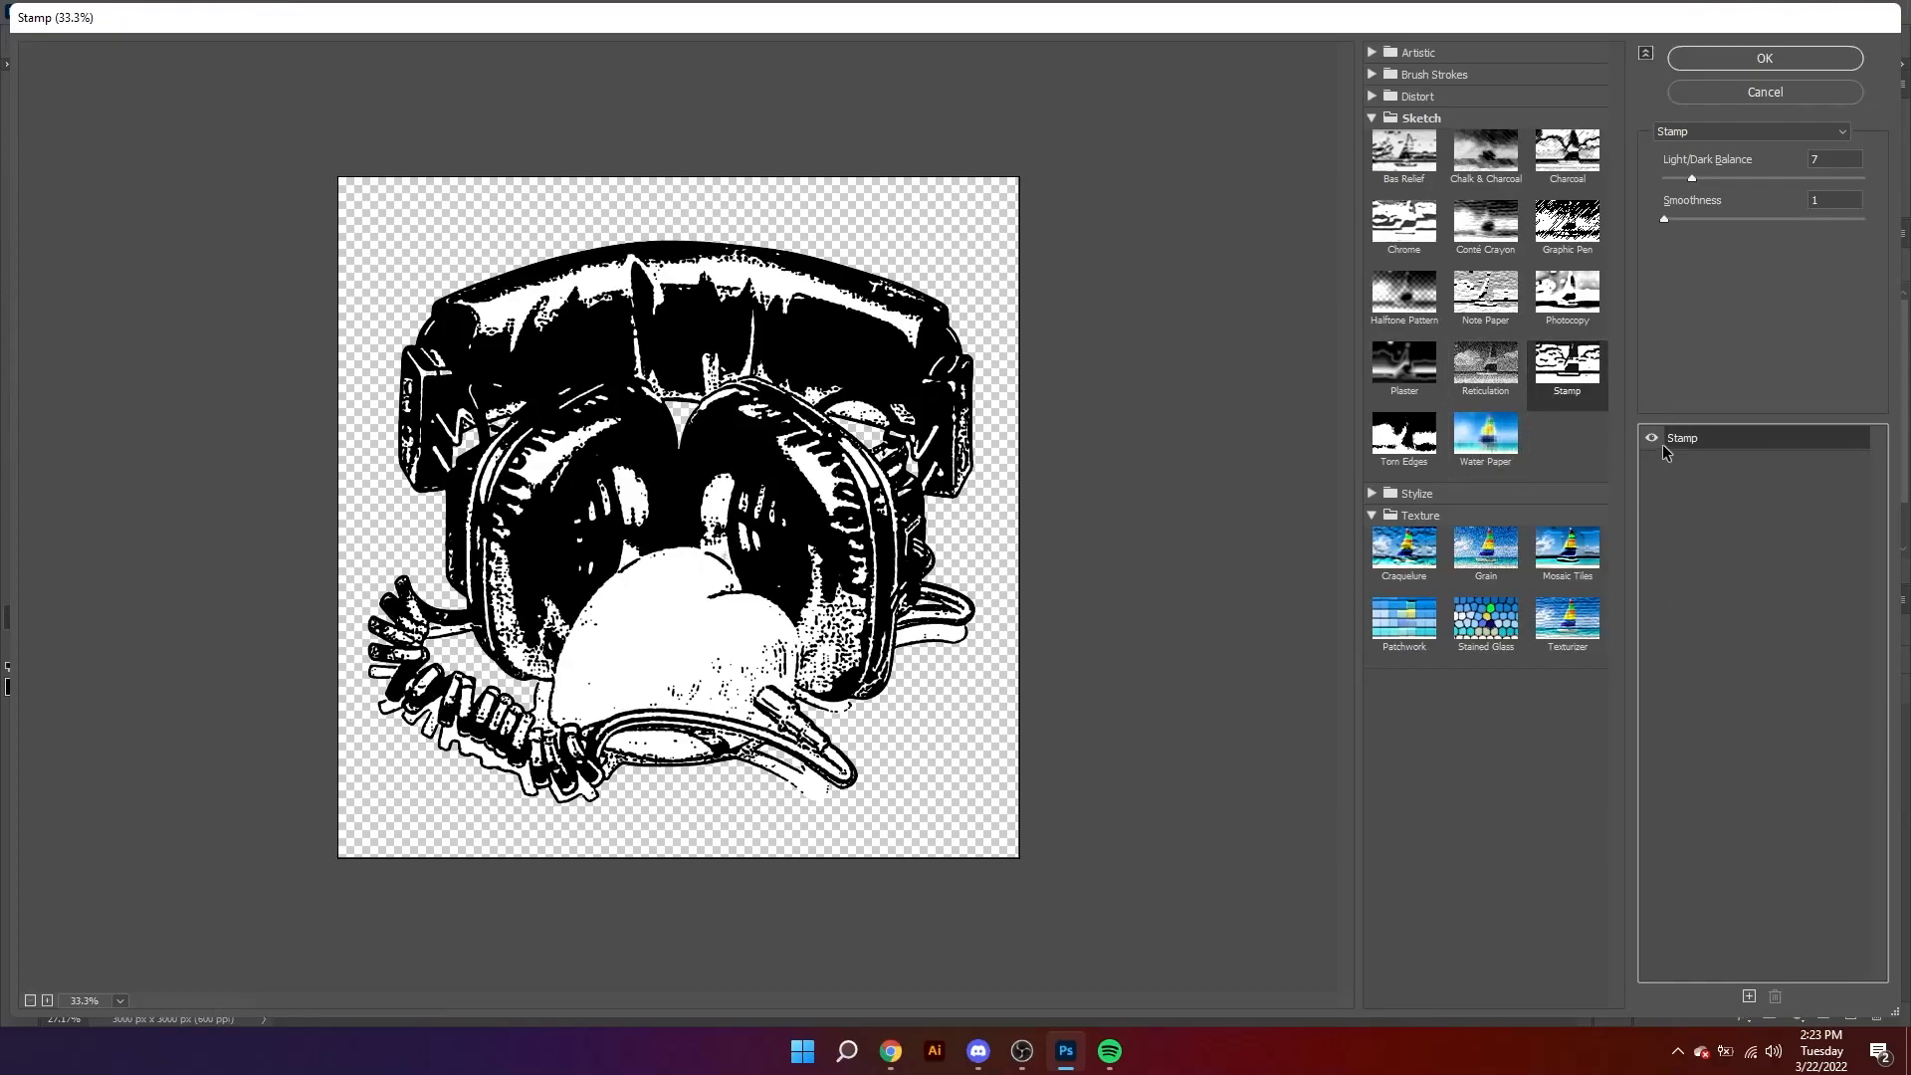
Step: Build a stack of two Grain effects, with type Clumped for the lower one and Enlarged for the upper one
{"action": "left_click", "coordinate": [1481, 550]}
{"action": "left_click", "coordinate": [1768, 242]}
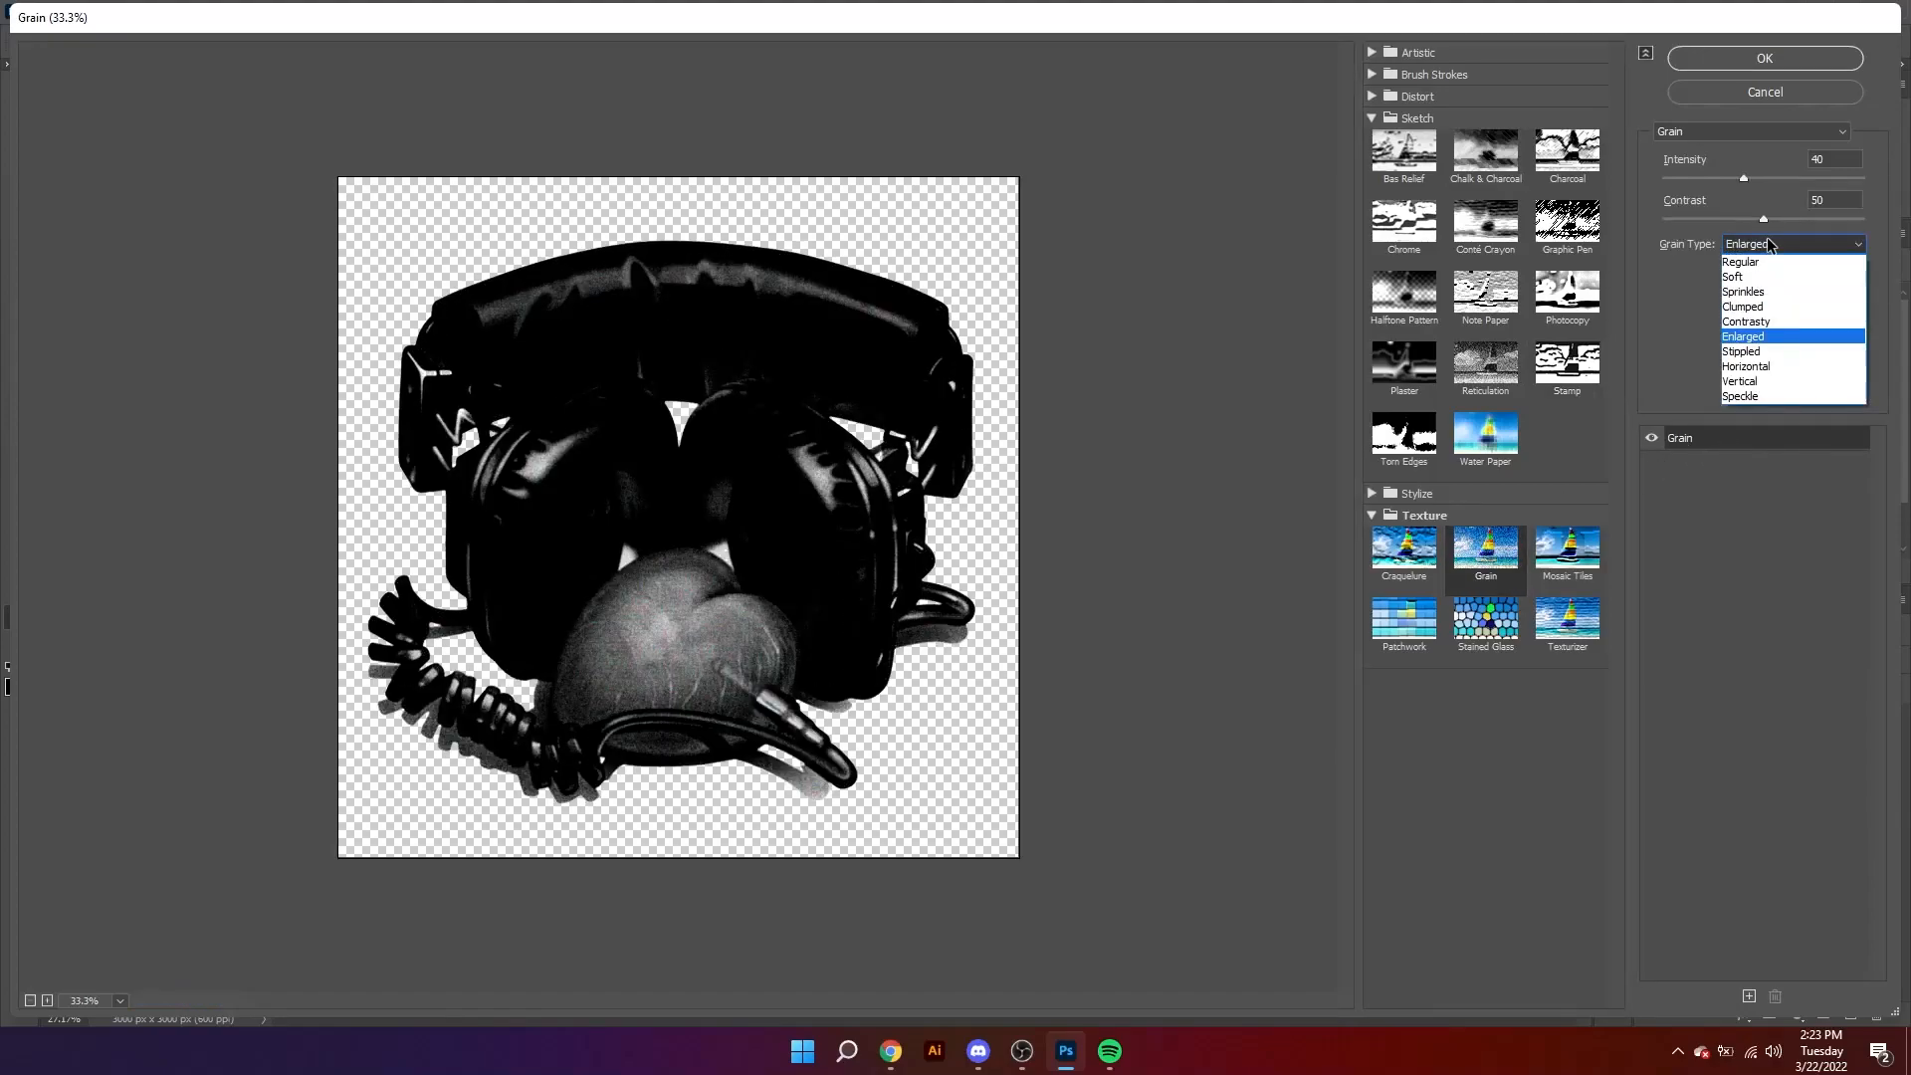
{"action": "left_click", "coordinate": [1738, 307]}
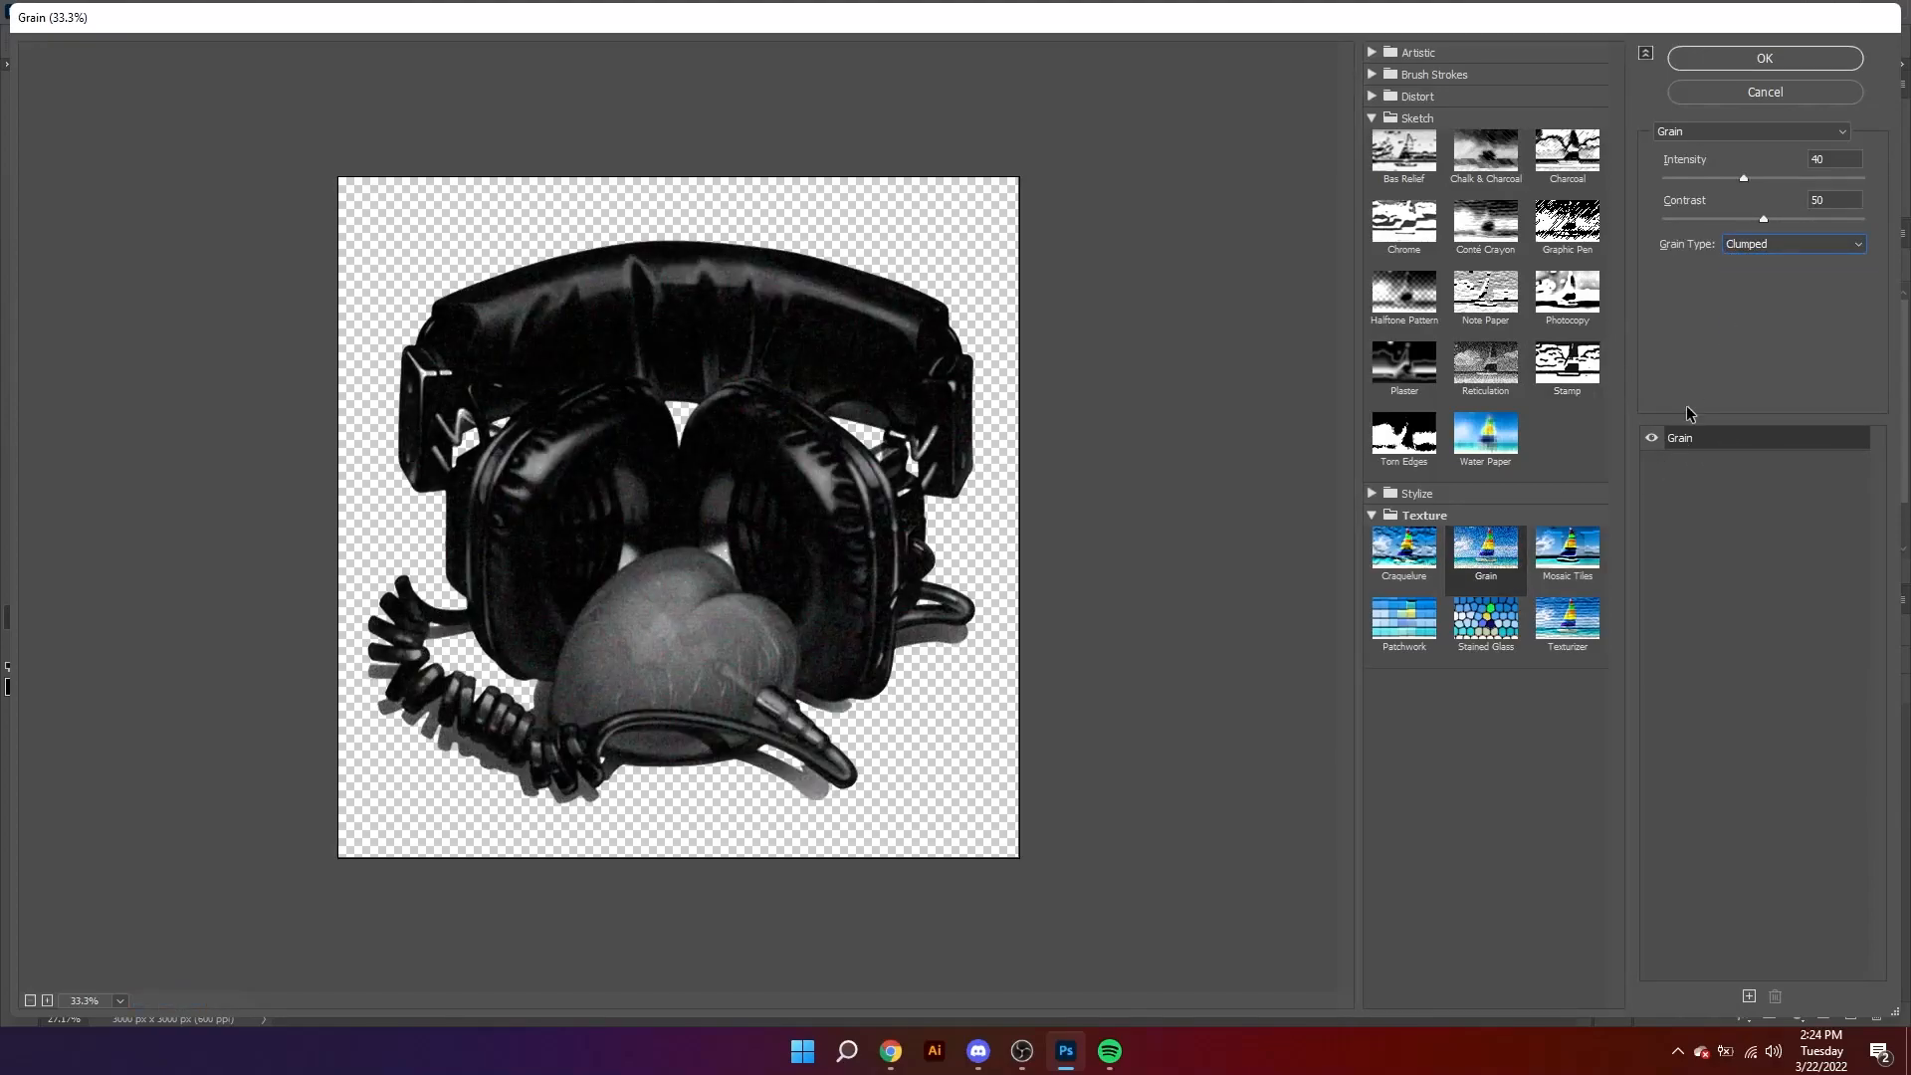
{"action": "left_click", "coordinate": [1749, 997]}
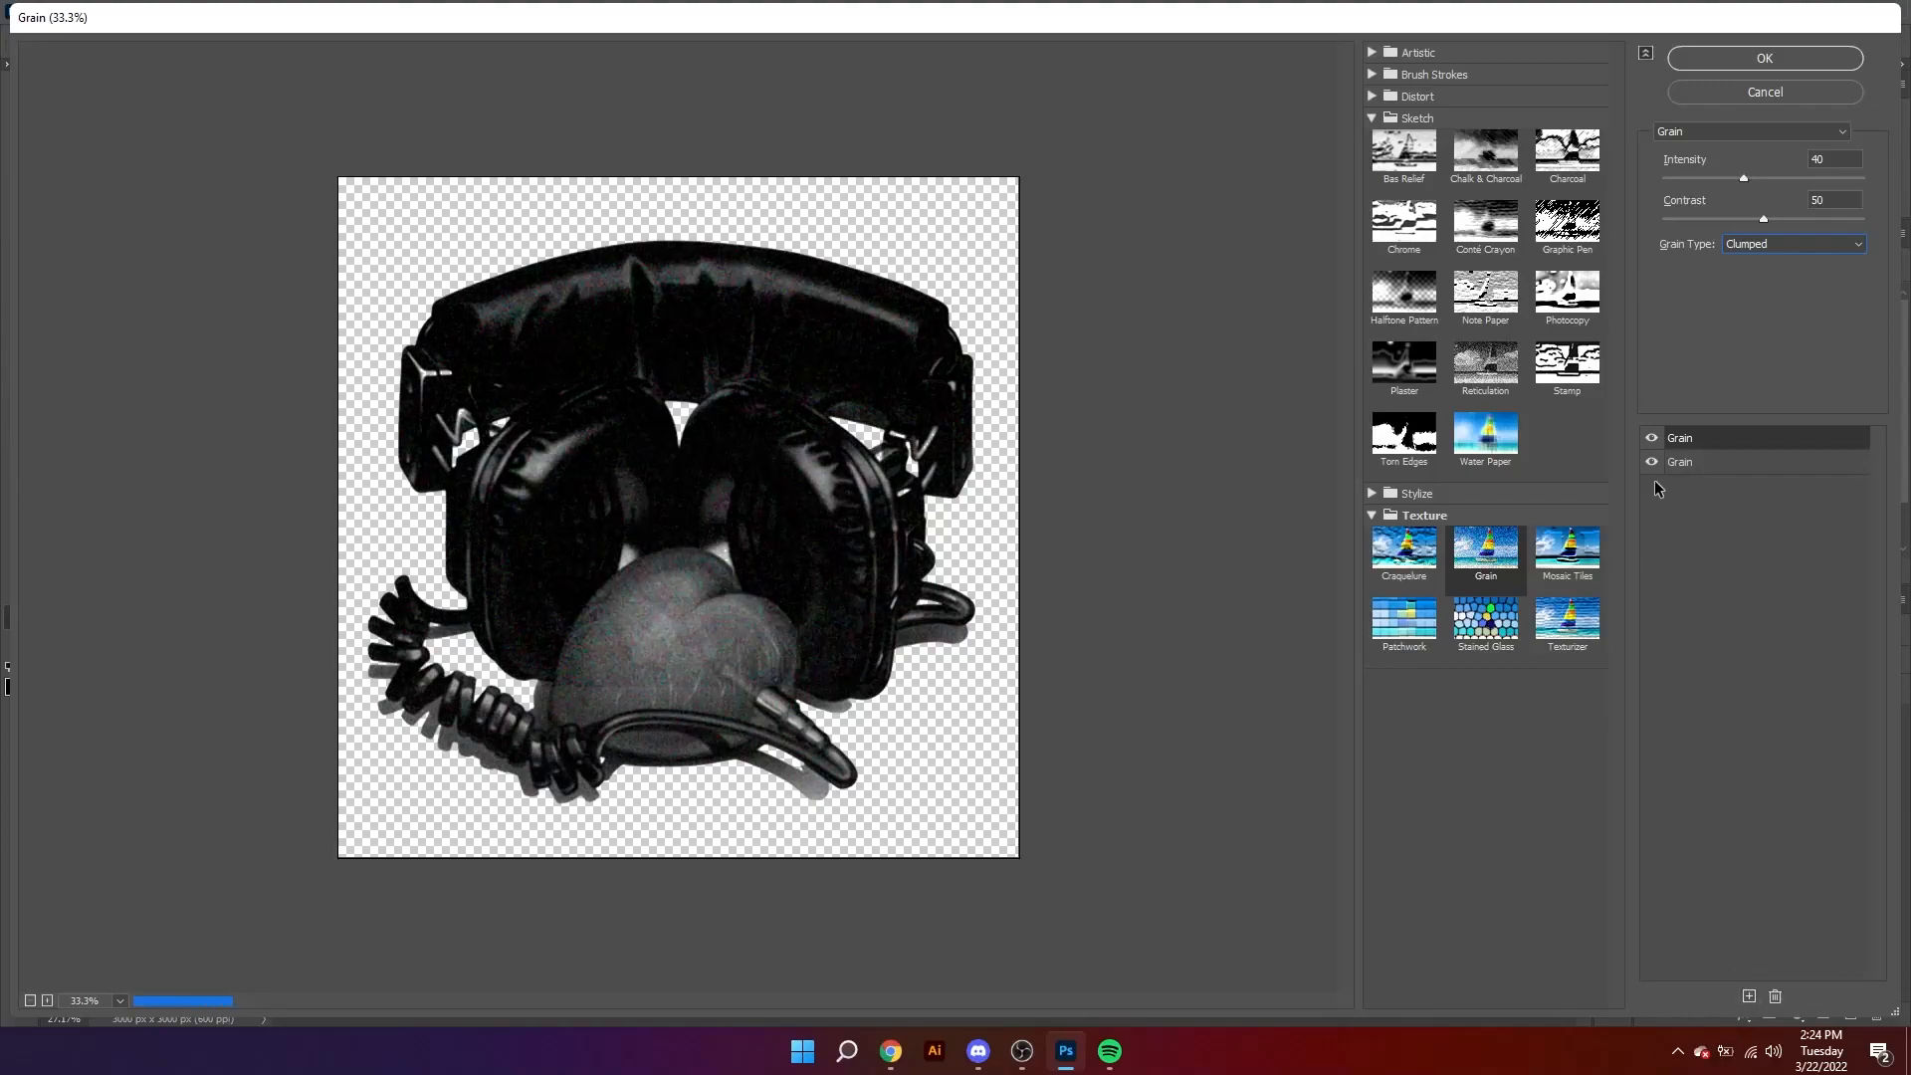
{"action": "left_click", "coordinate": [1756, 247]}
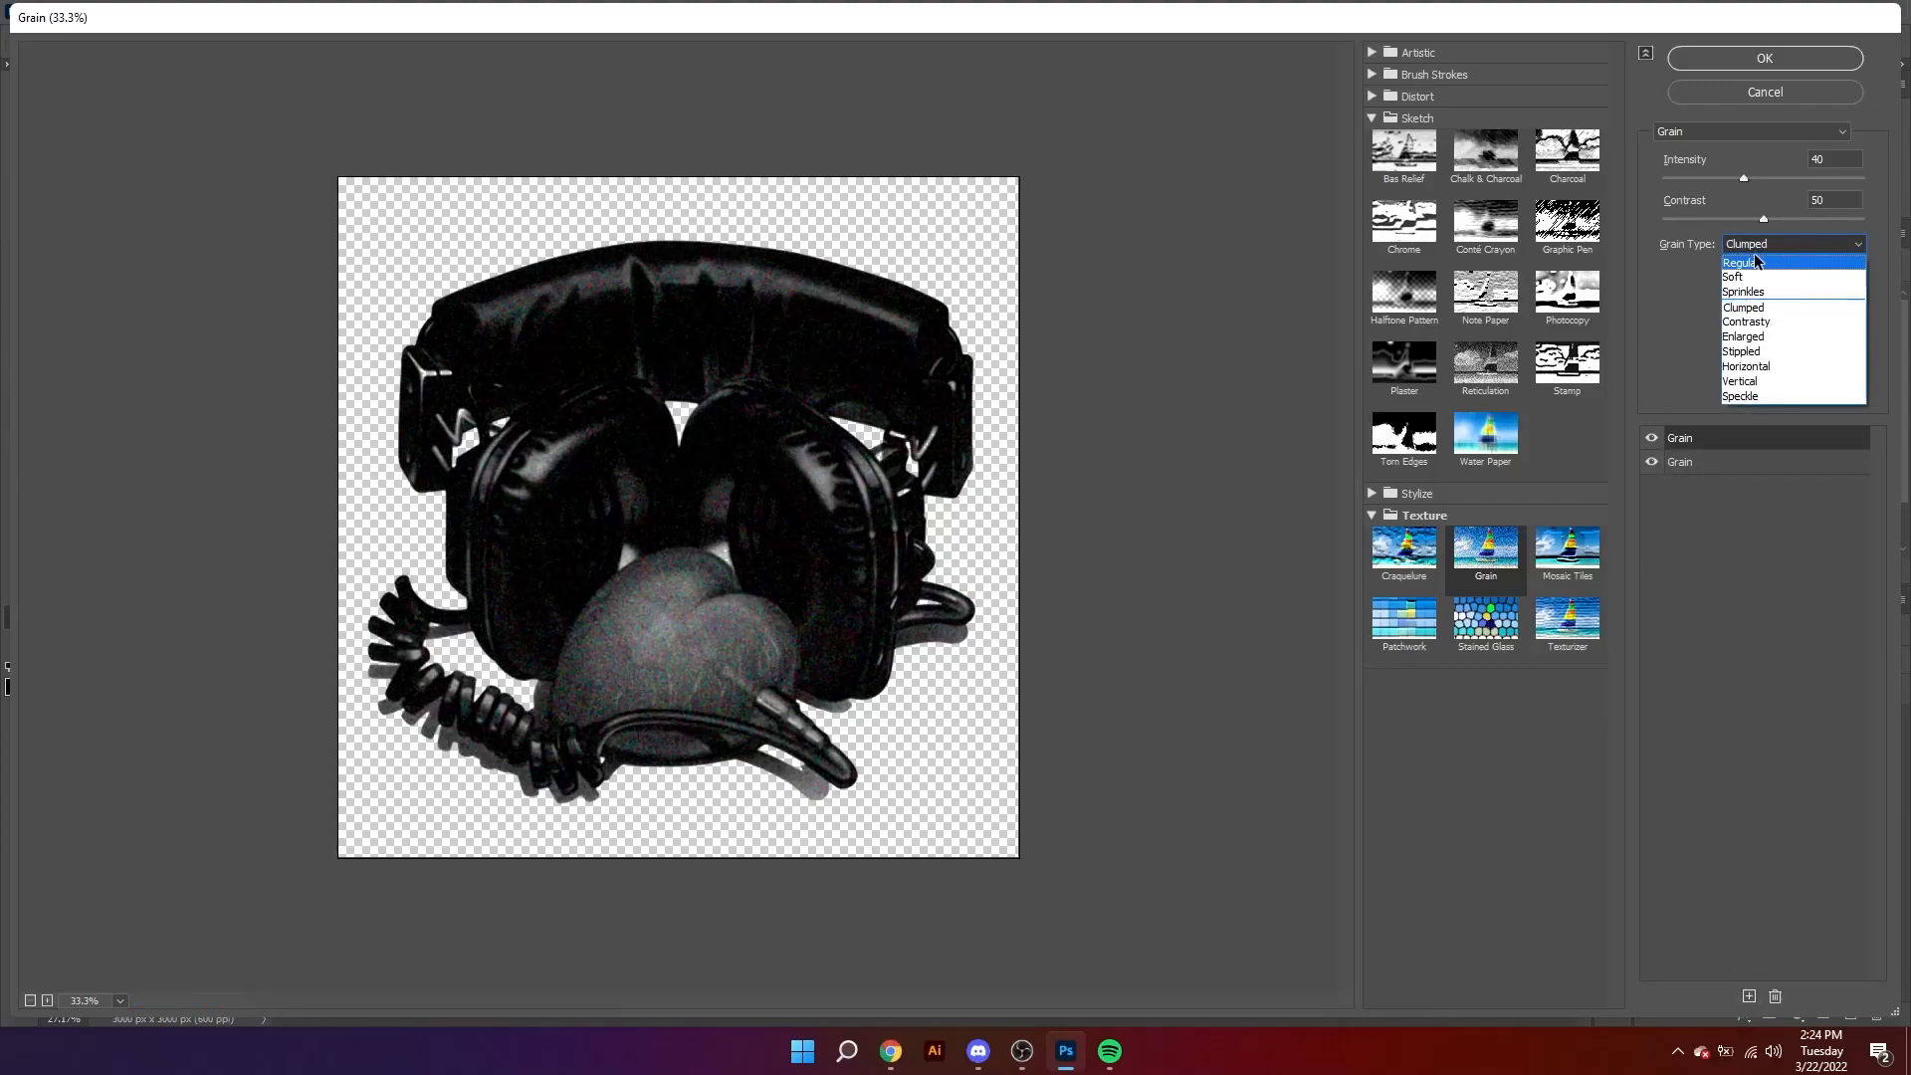
{"action": "left_click", "coordinate": [1761, 337]}
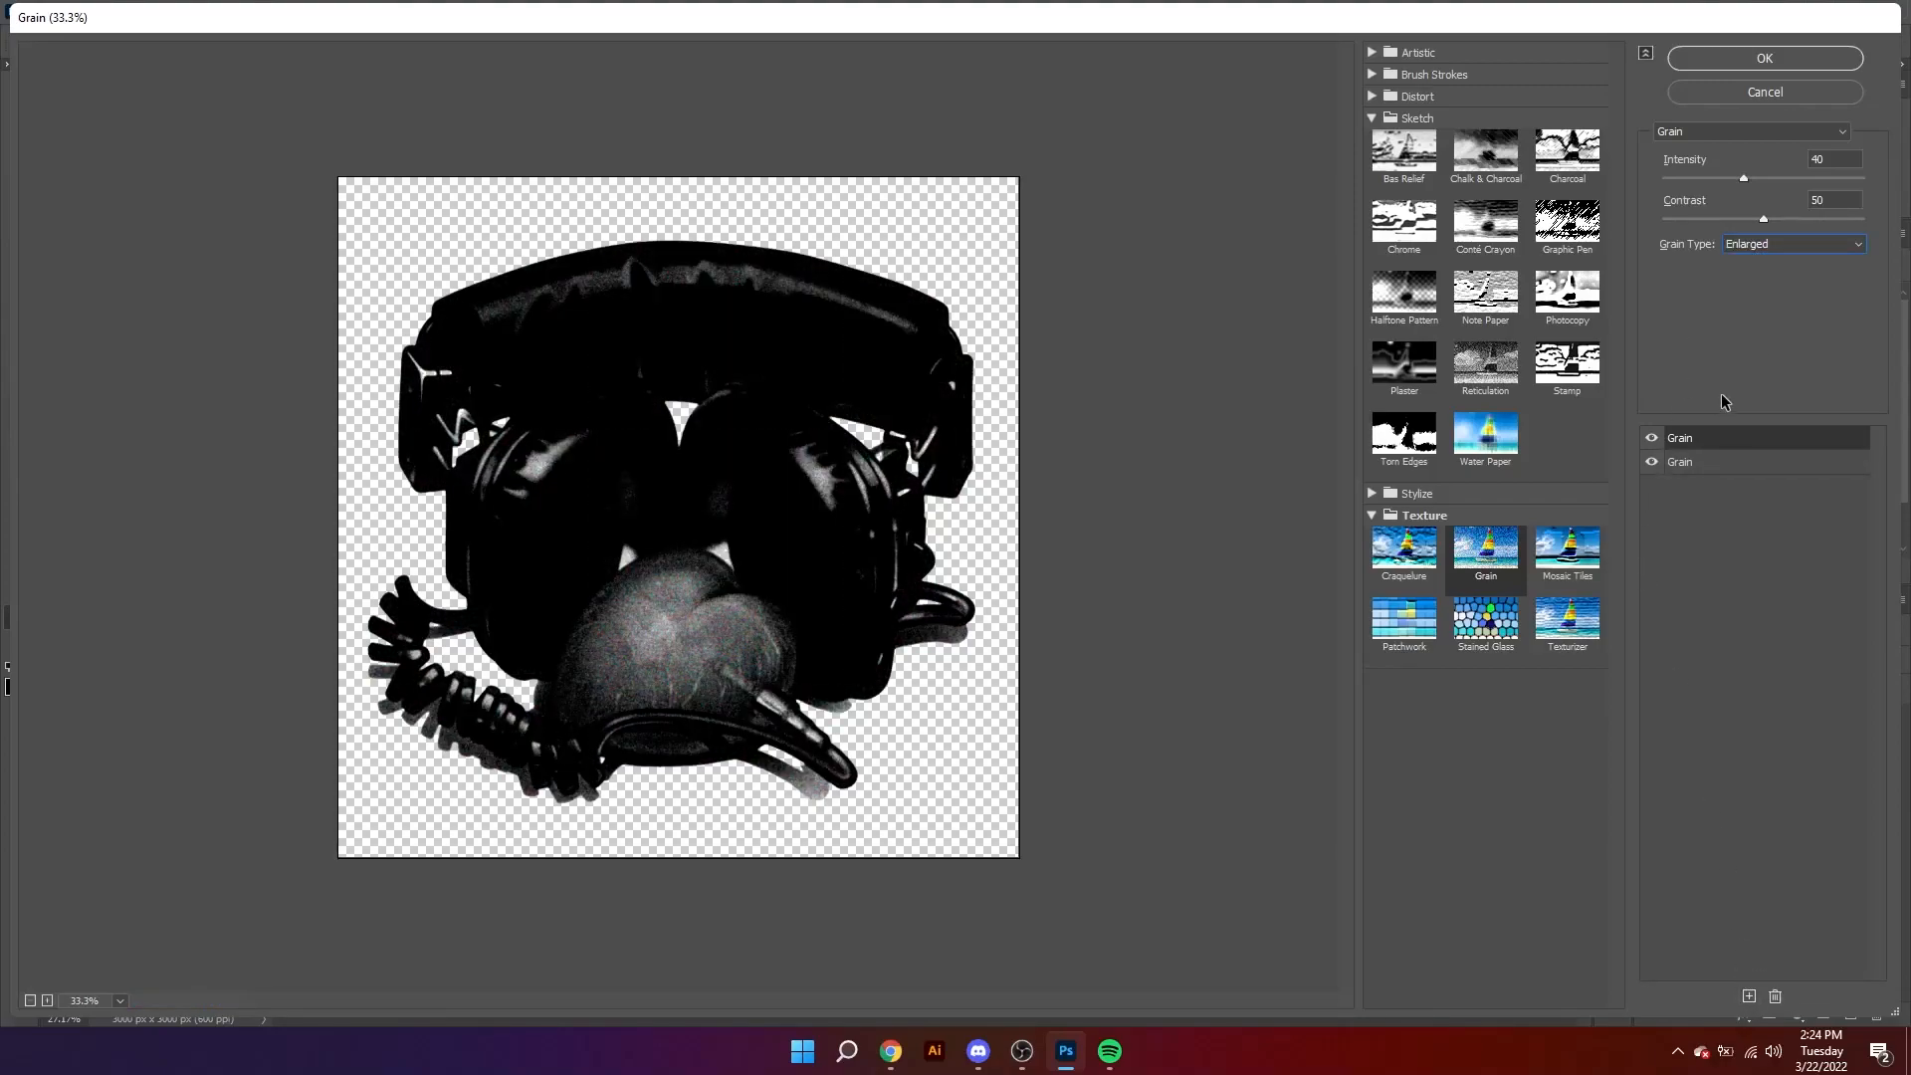
Step: Add a Stamp effect on top of the two Grain effects with Light/Dark Balance 2
{"action": "left_click", "coordinate": [1750, 996]}
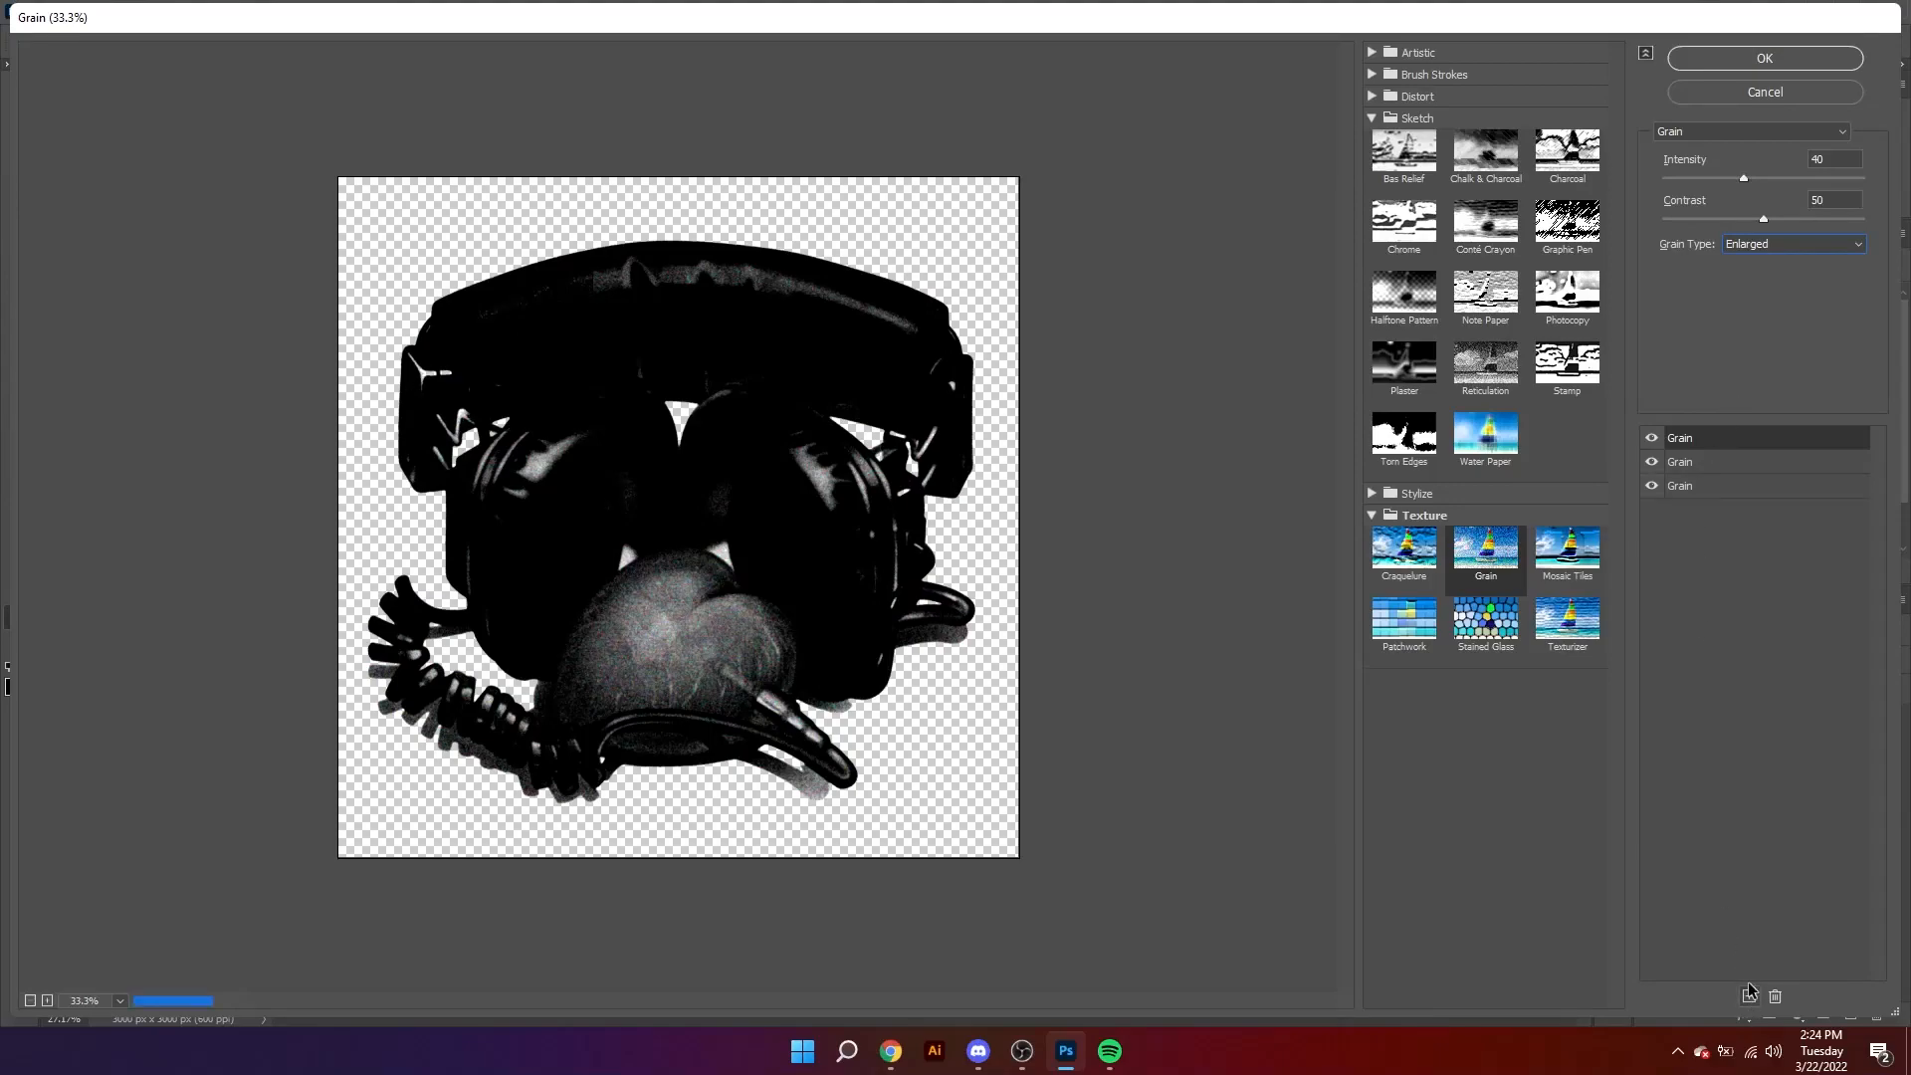
{"action": "left_click", "coordinate": [1571, 365]}
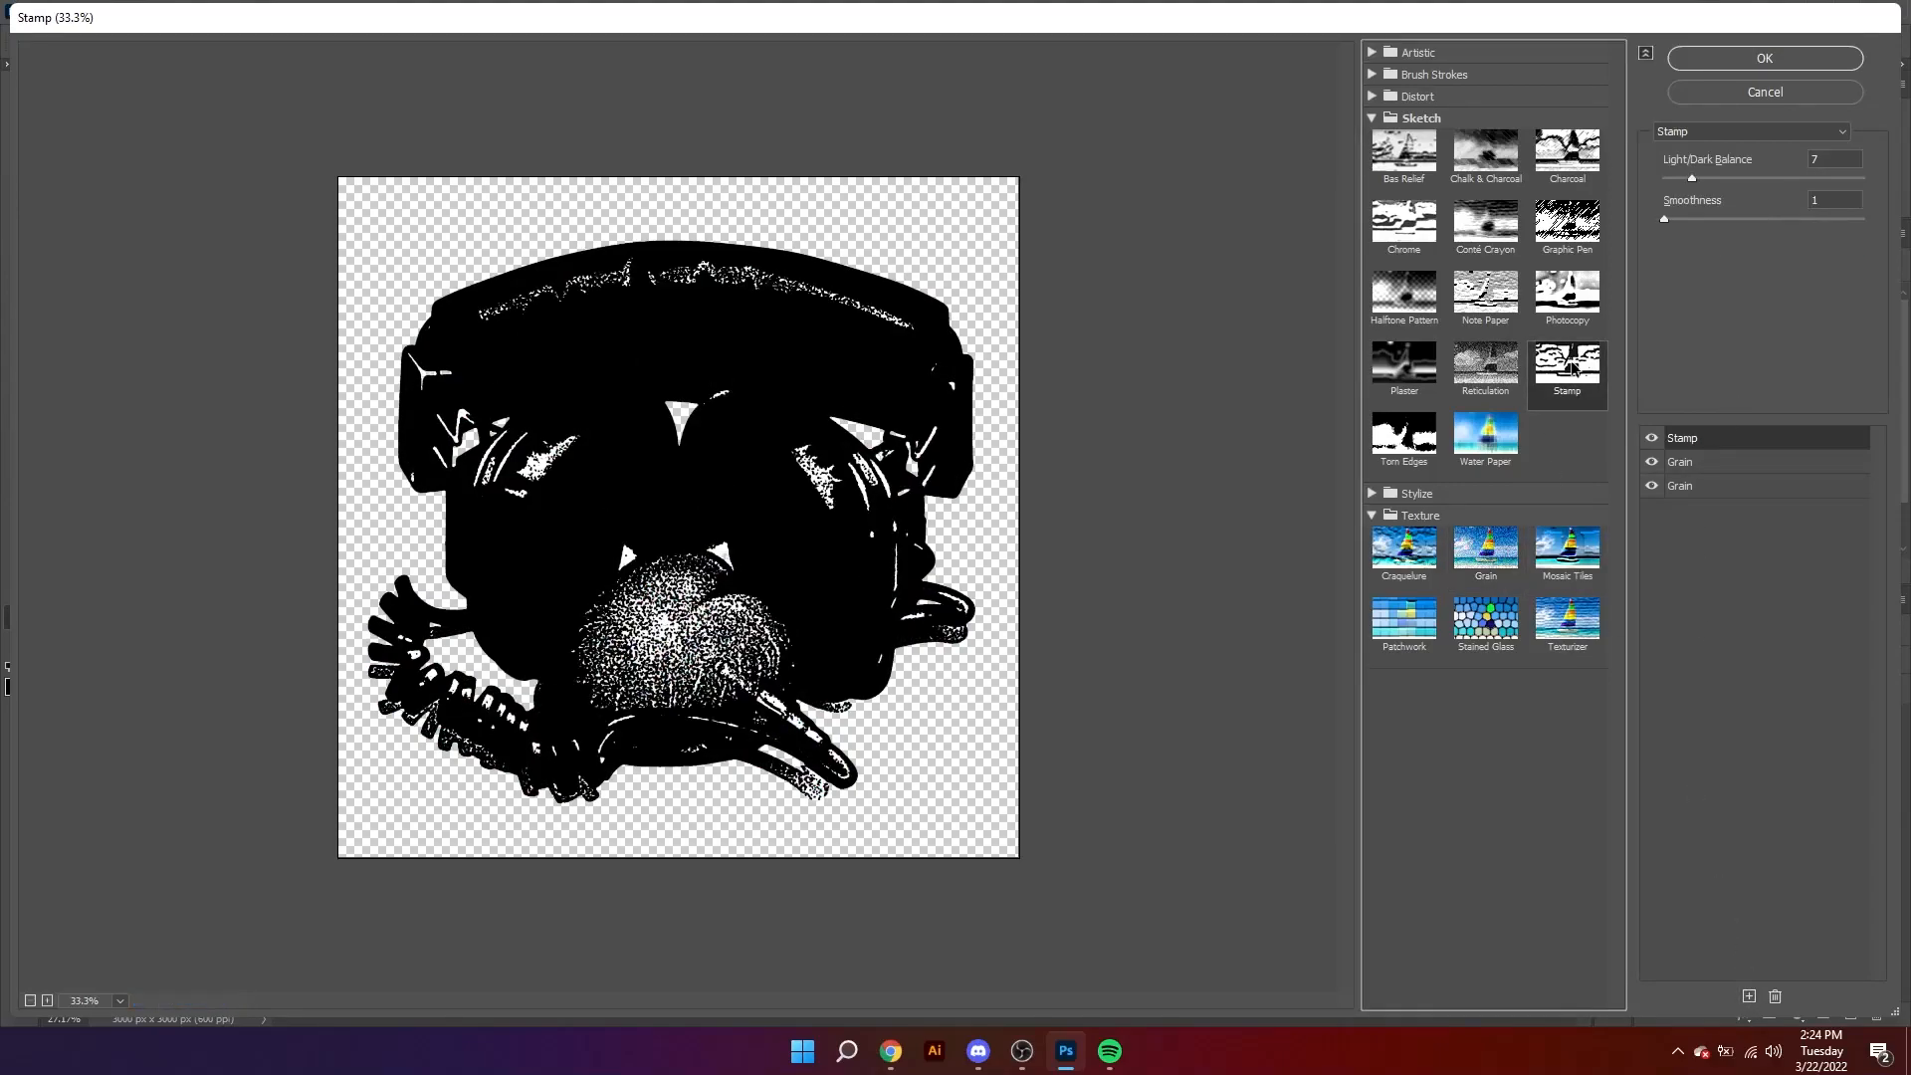
{"action": "left_click", "coordinate": [1675, 180]}
Step: Set the contrast of the Enlarged Grain effect to 28
{"action": "left_click", "coordinate": [1693, 461]}
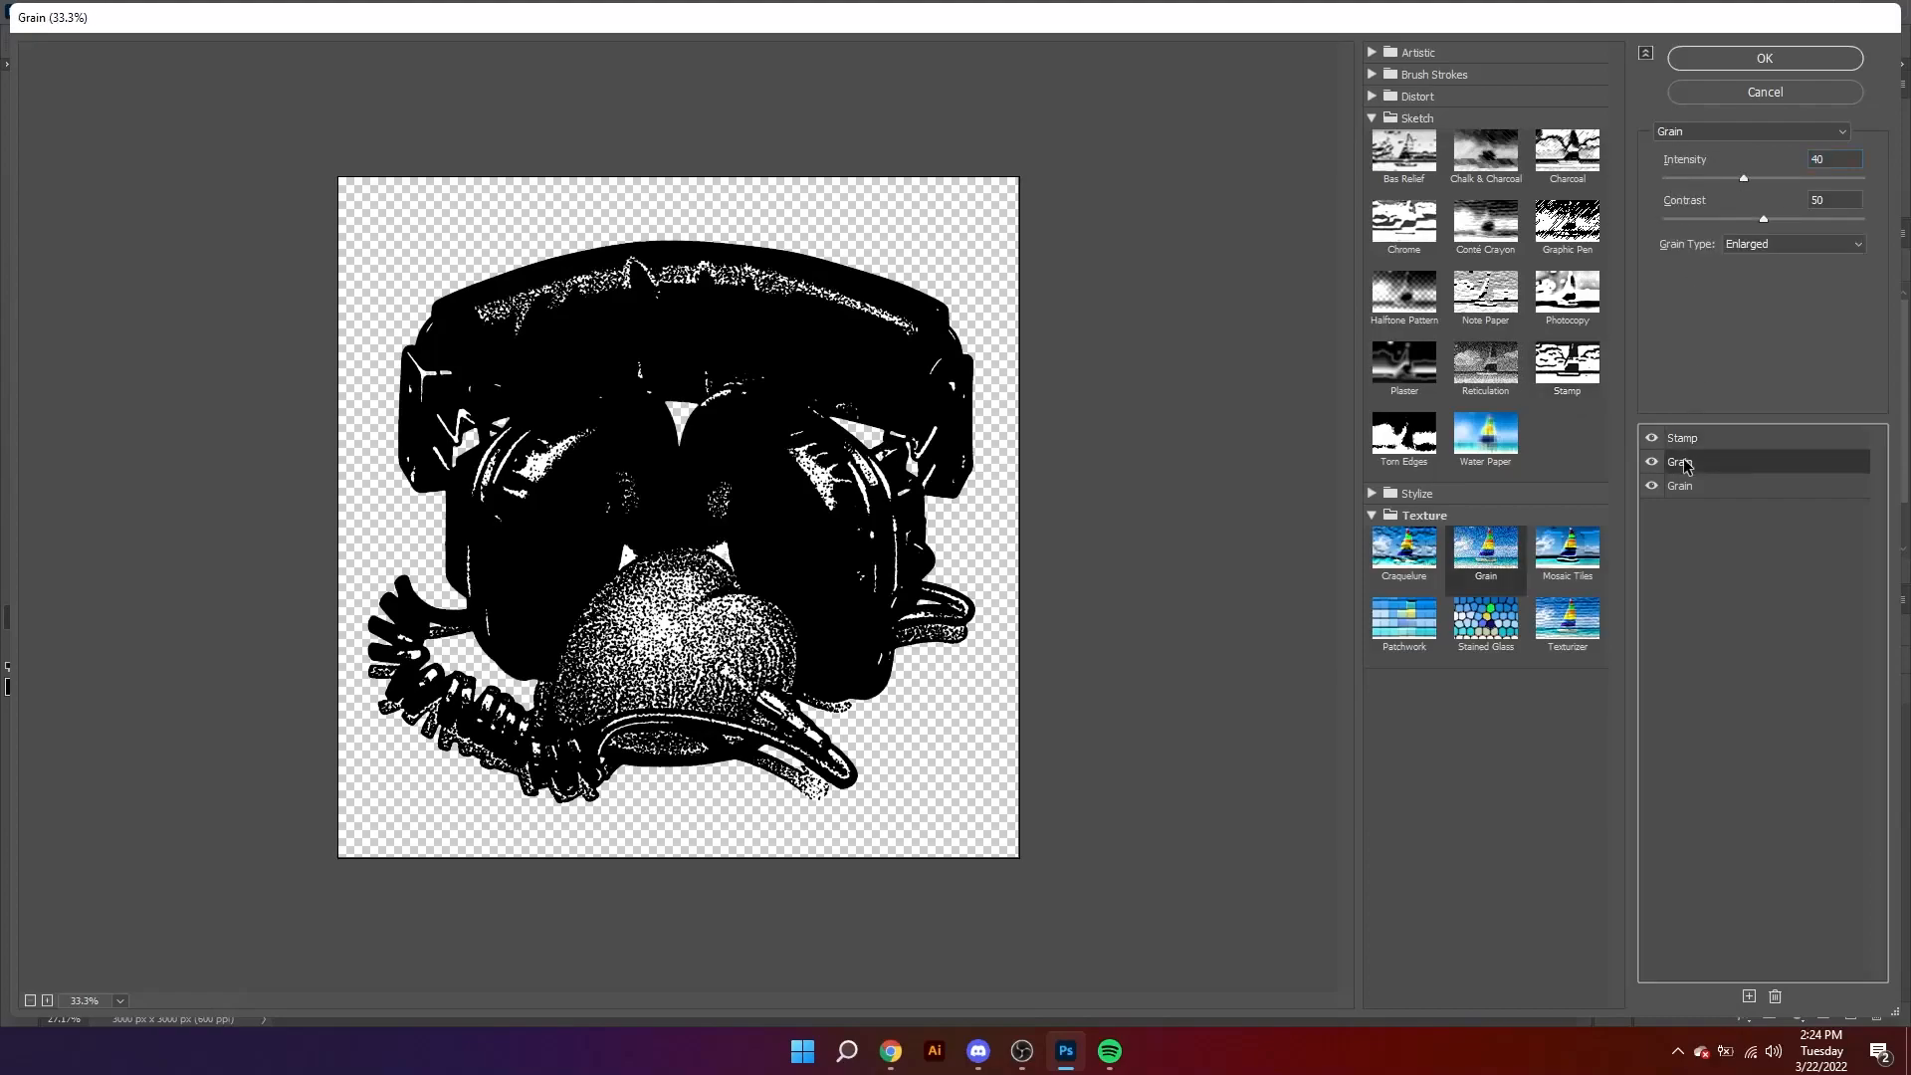
{"action": "left_click_drag", "start_coordinate": [1686, 179], "coordinate": [1720, 220]}
{"action": "left_click", "coordinate": [1727, 219]}
Step: Set the Clumped Grain effect to intensity 46 and contrast 46, and apply the filter stack
{"action": "left_click", "coordinate": [1690, 487]}
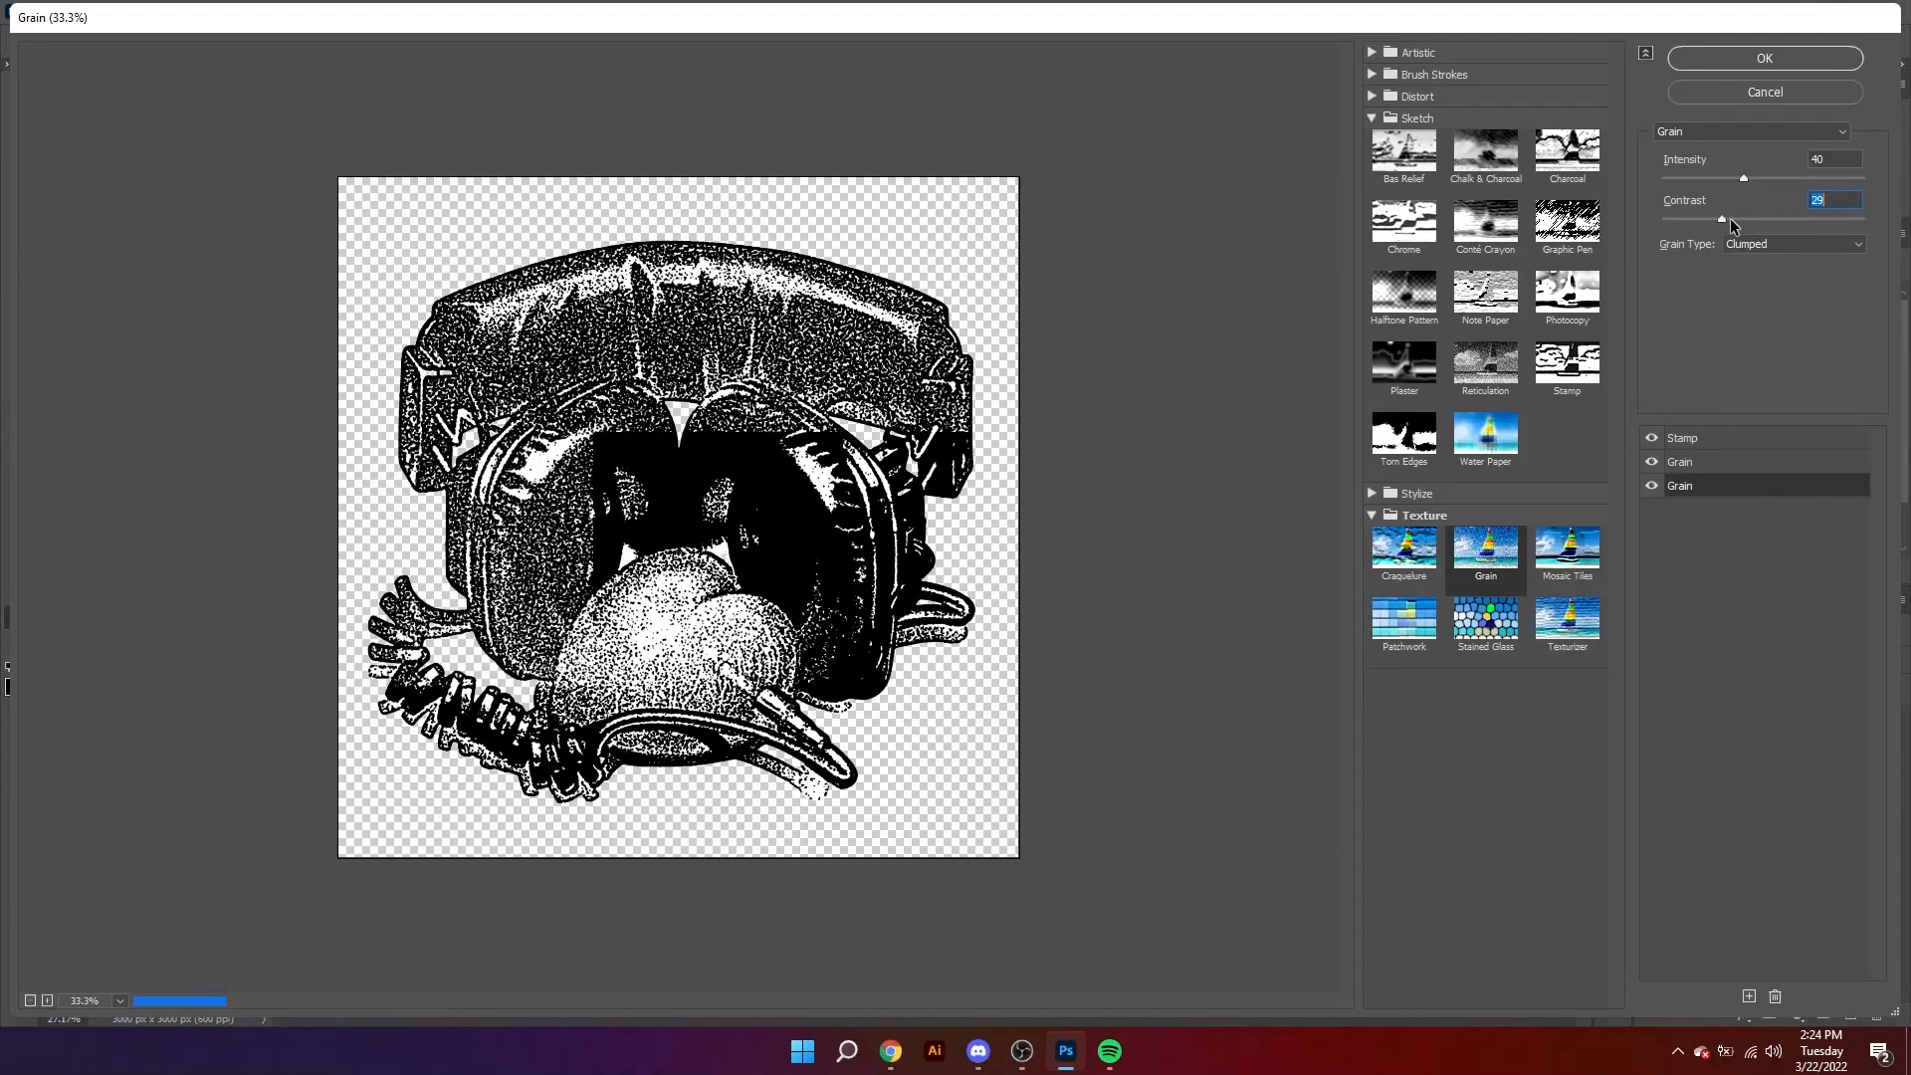
{"action": "left_click", "coordinate": [1761, 219]}
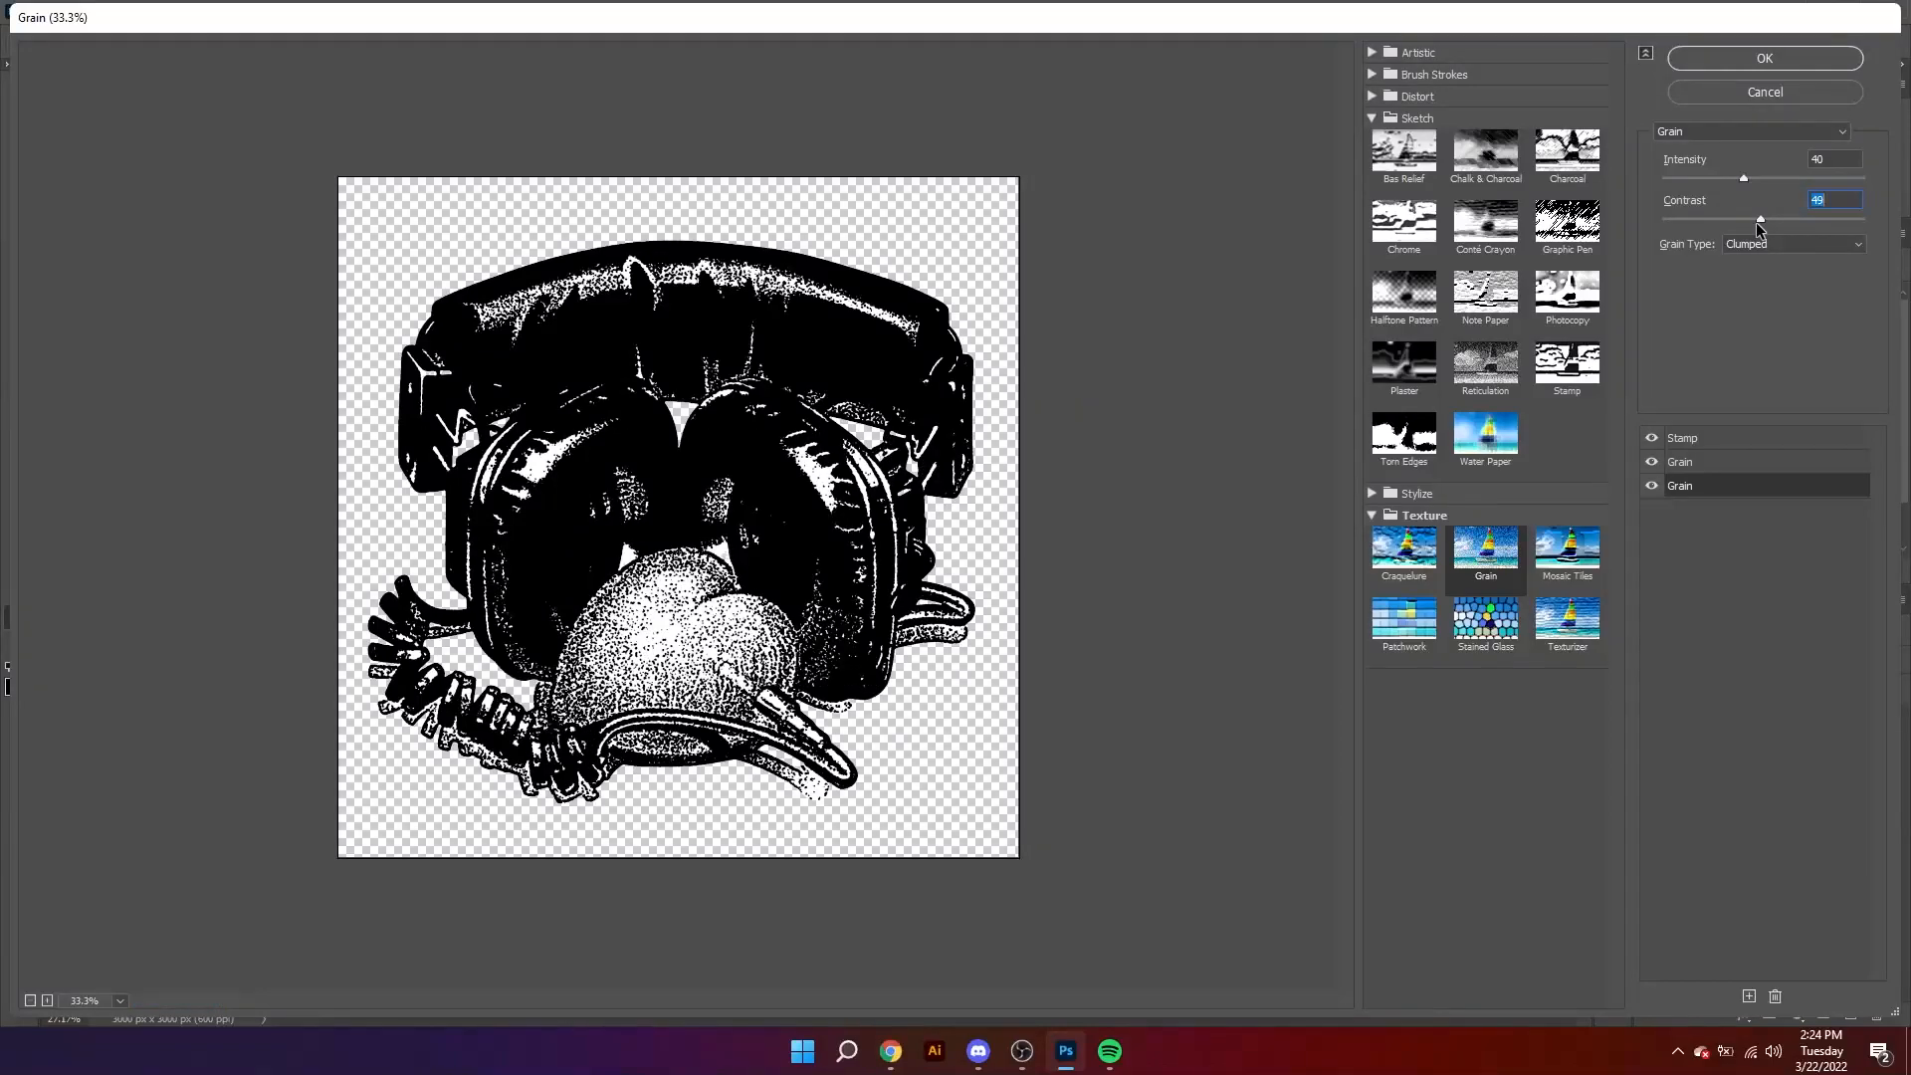
{"action": "left_click", "coordinate": [1750, 219]}
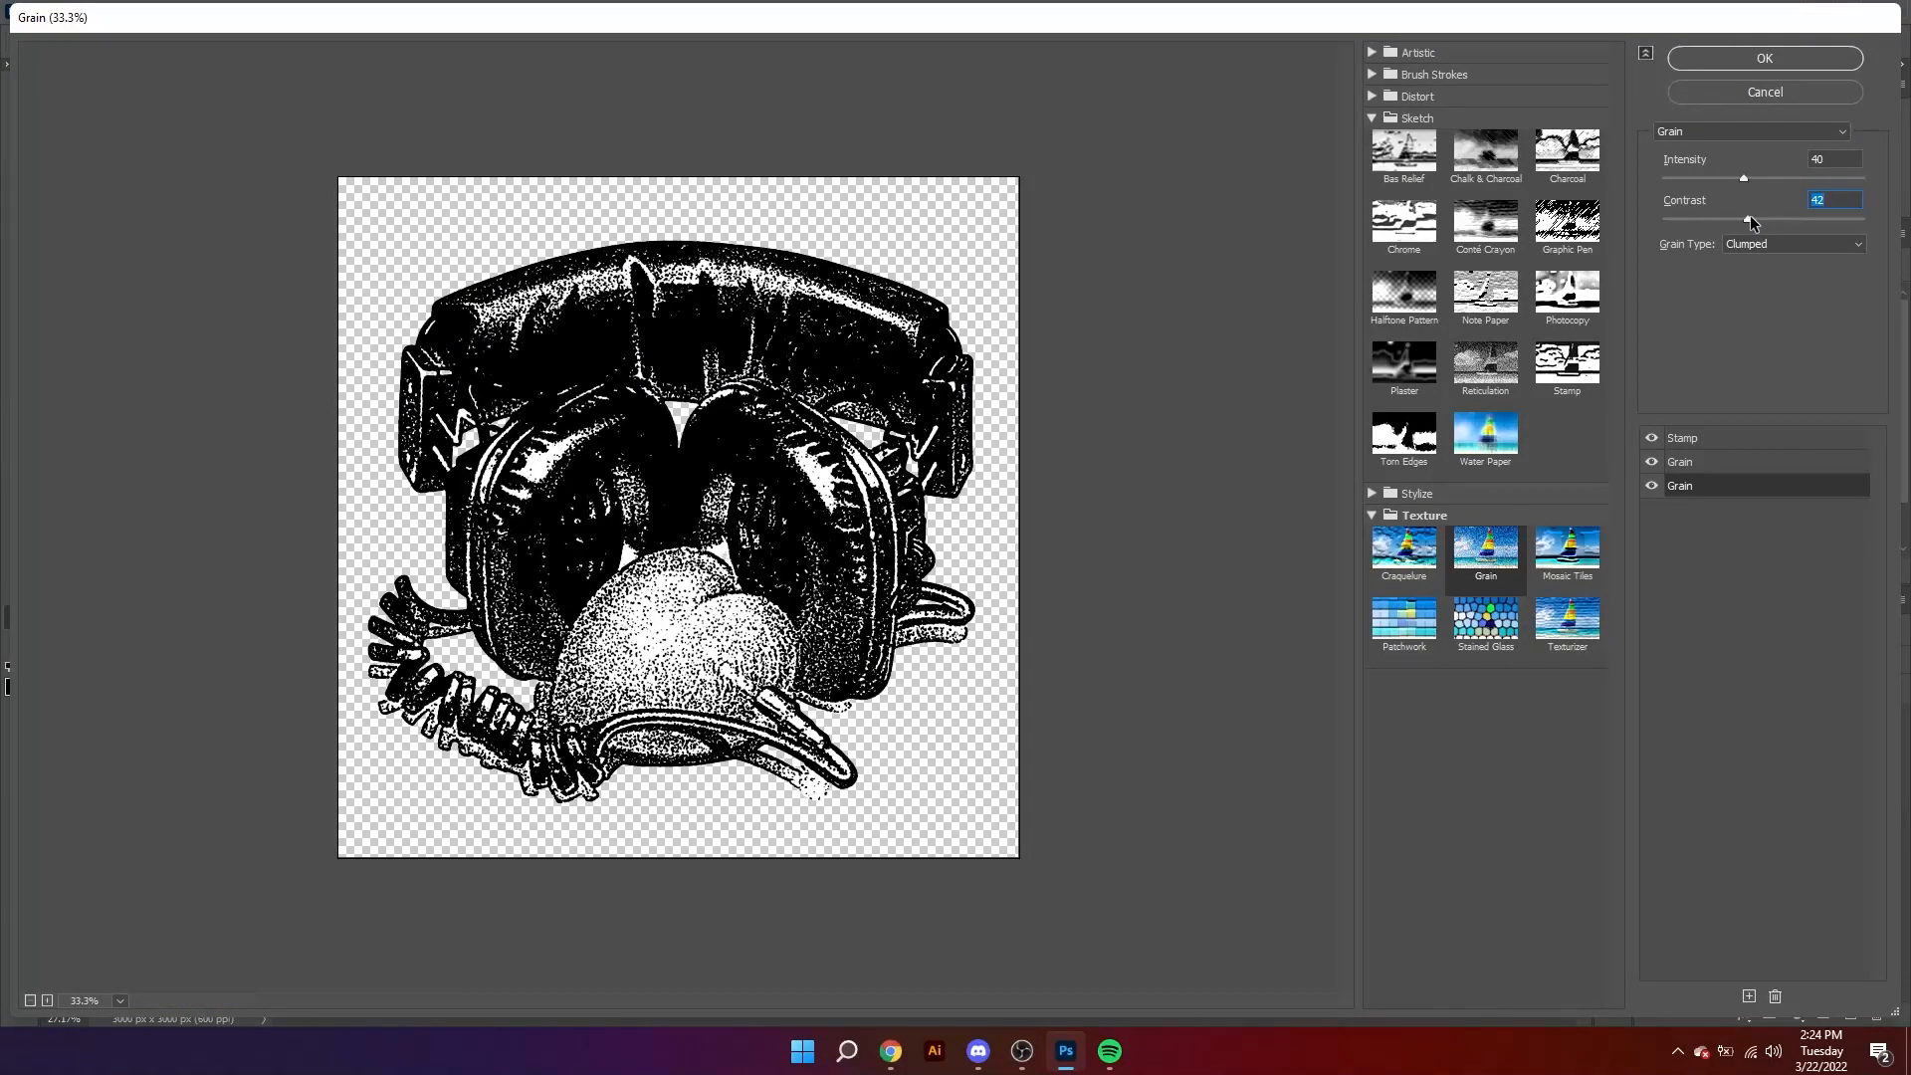
{"action": "left_click", "coordinate": [1755, 179]}
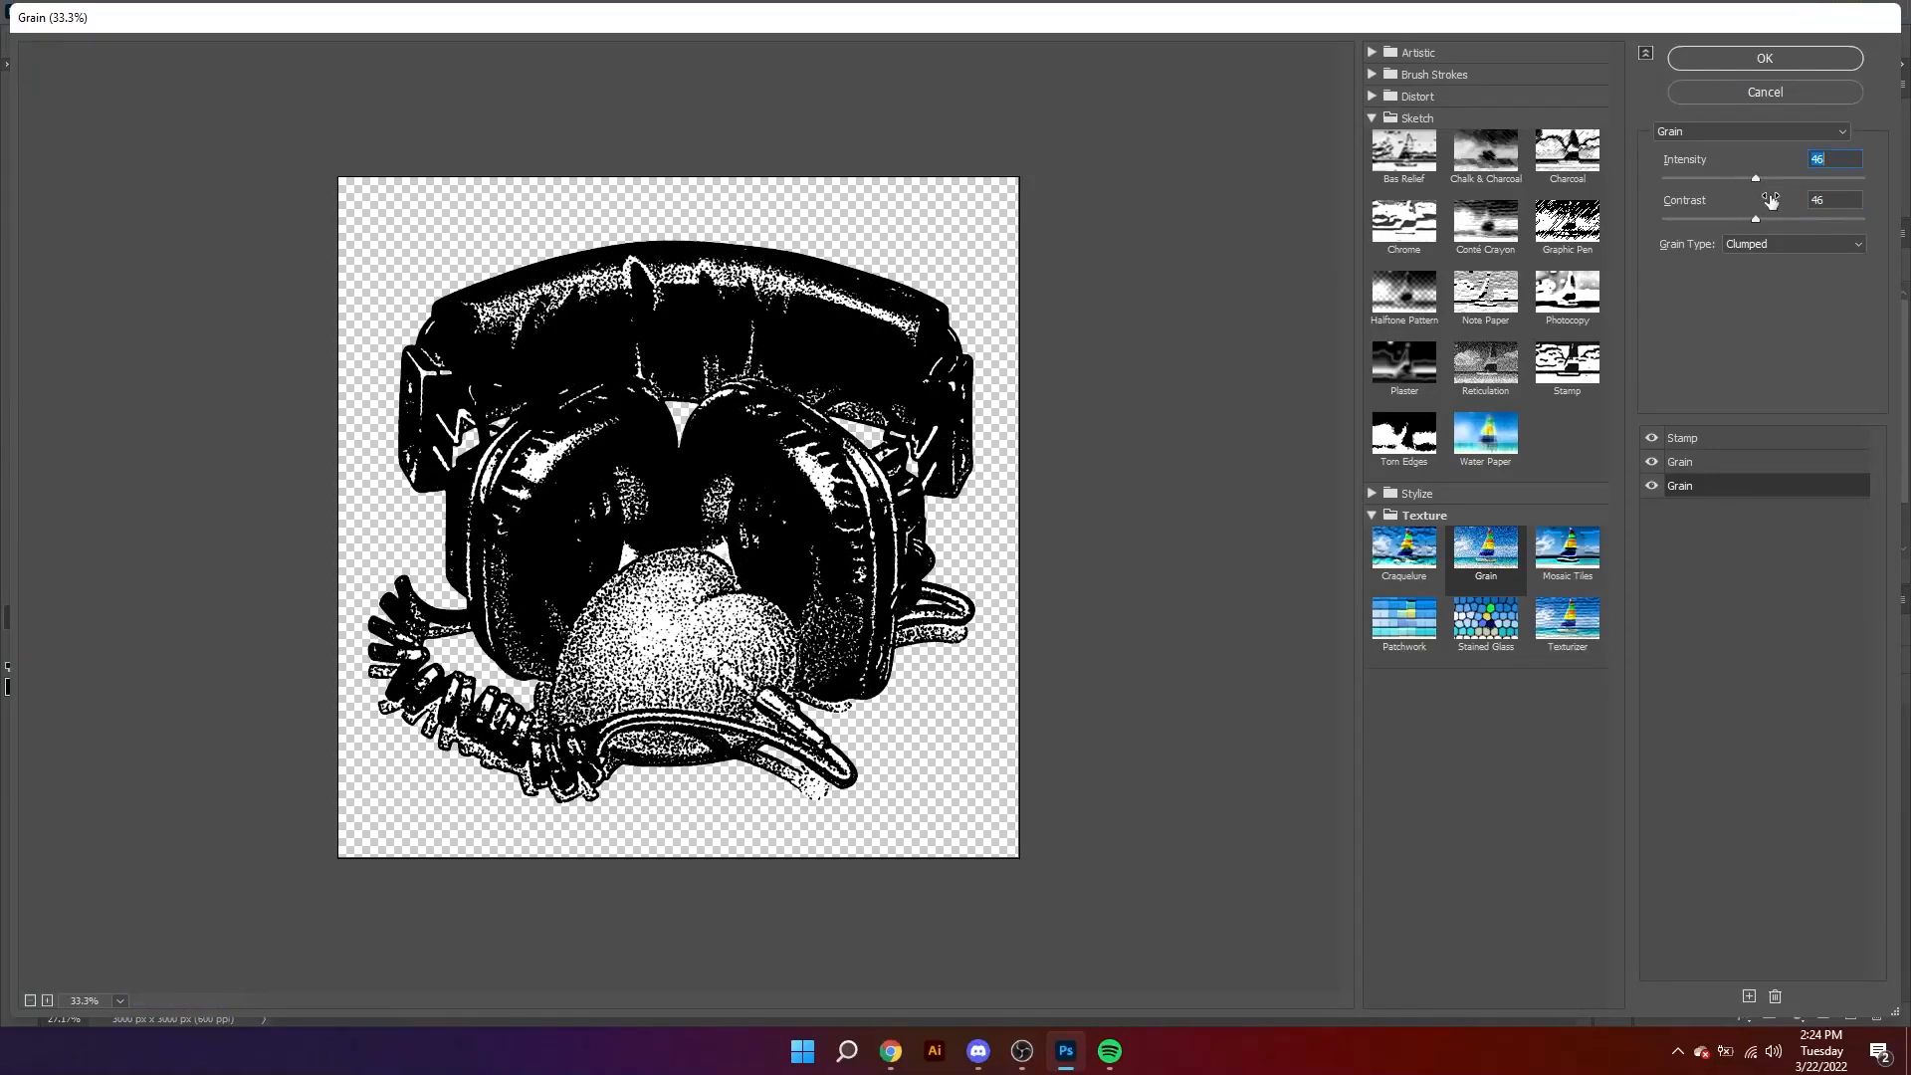
{"action": "left_click", "coordinate": [1759, 62]}
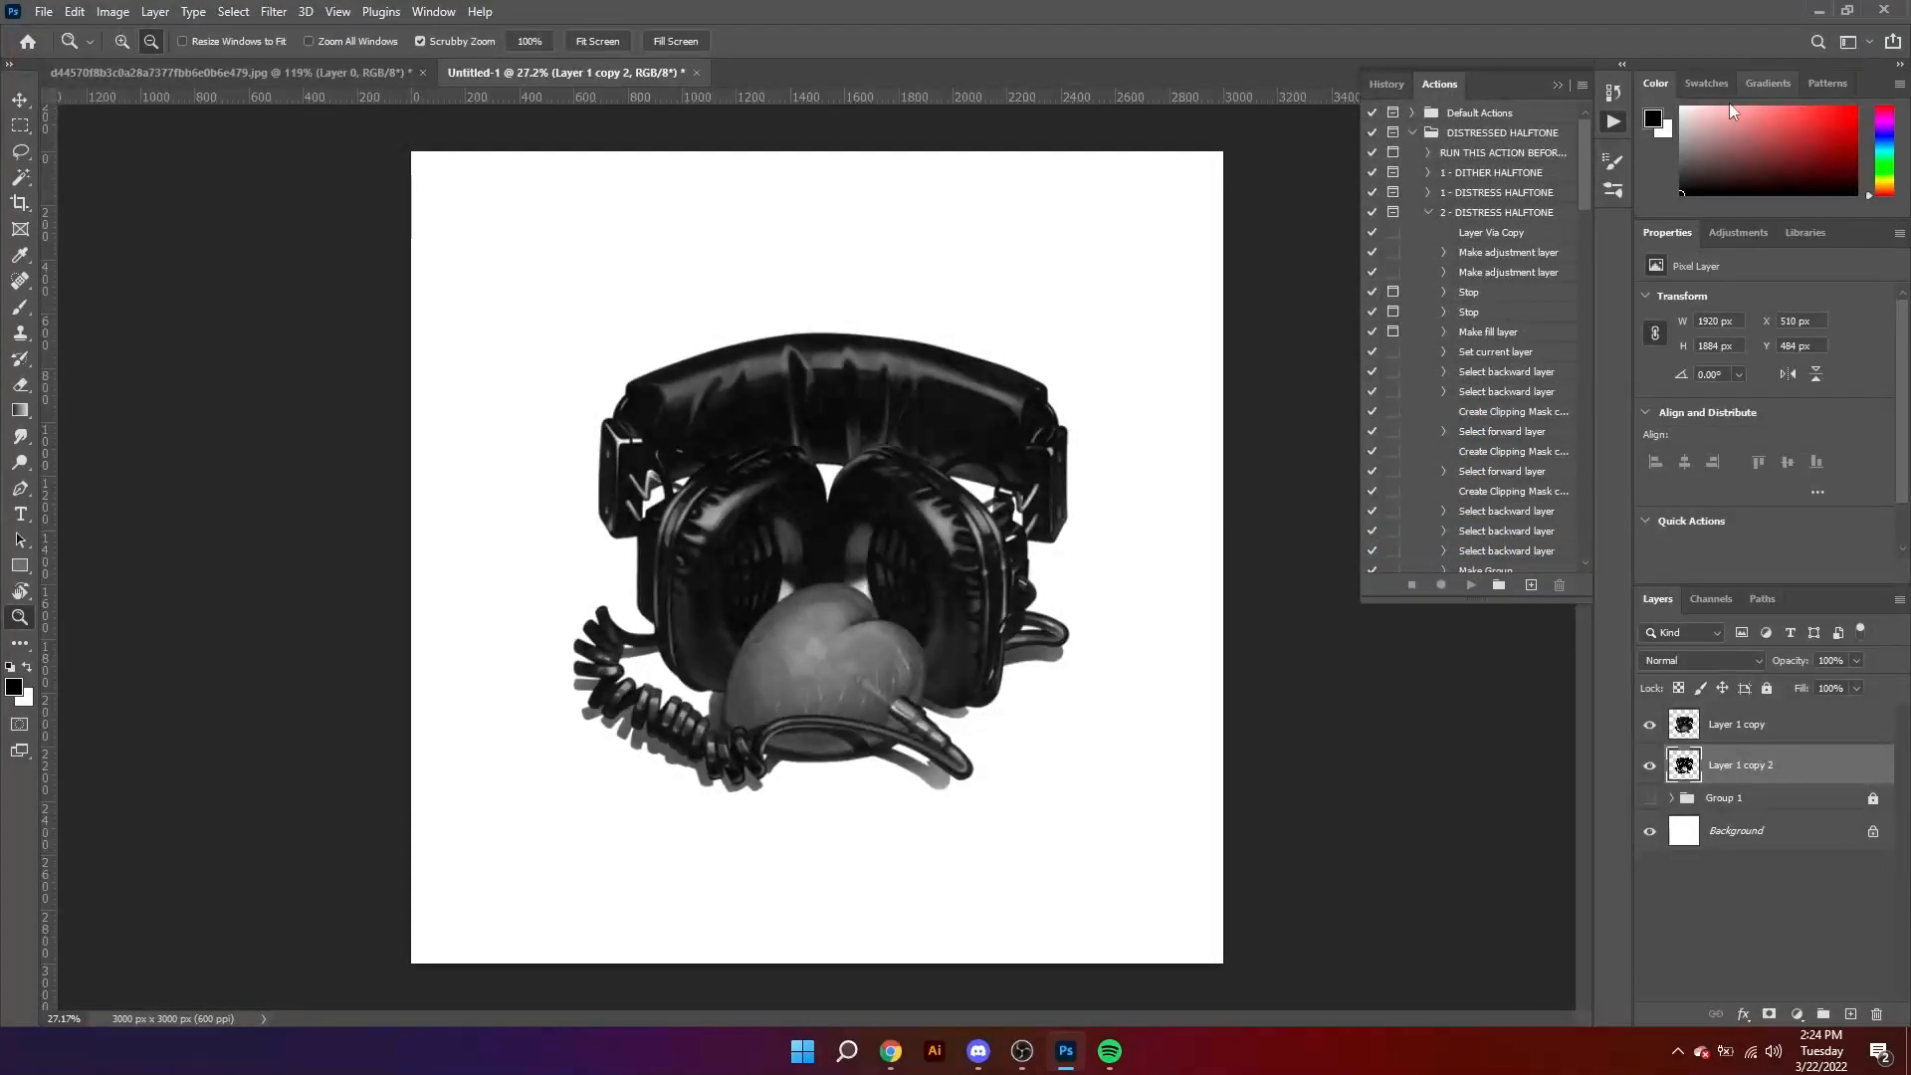
Step: Temporarily hide Layer 1 copy to inspect the filtered layer beneath it, and make Layer 1 copy active
{"action": "left_click", "coordinate": [1648, 727]}
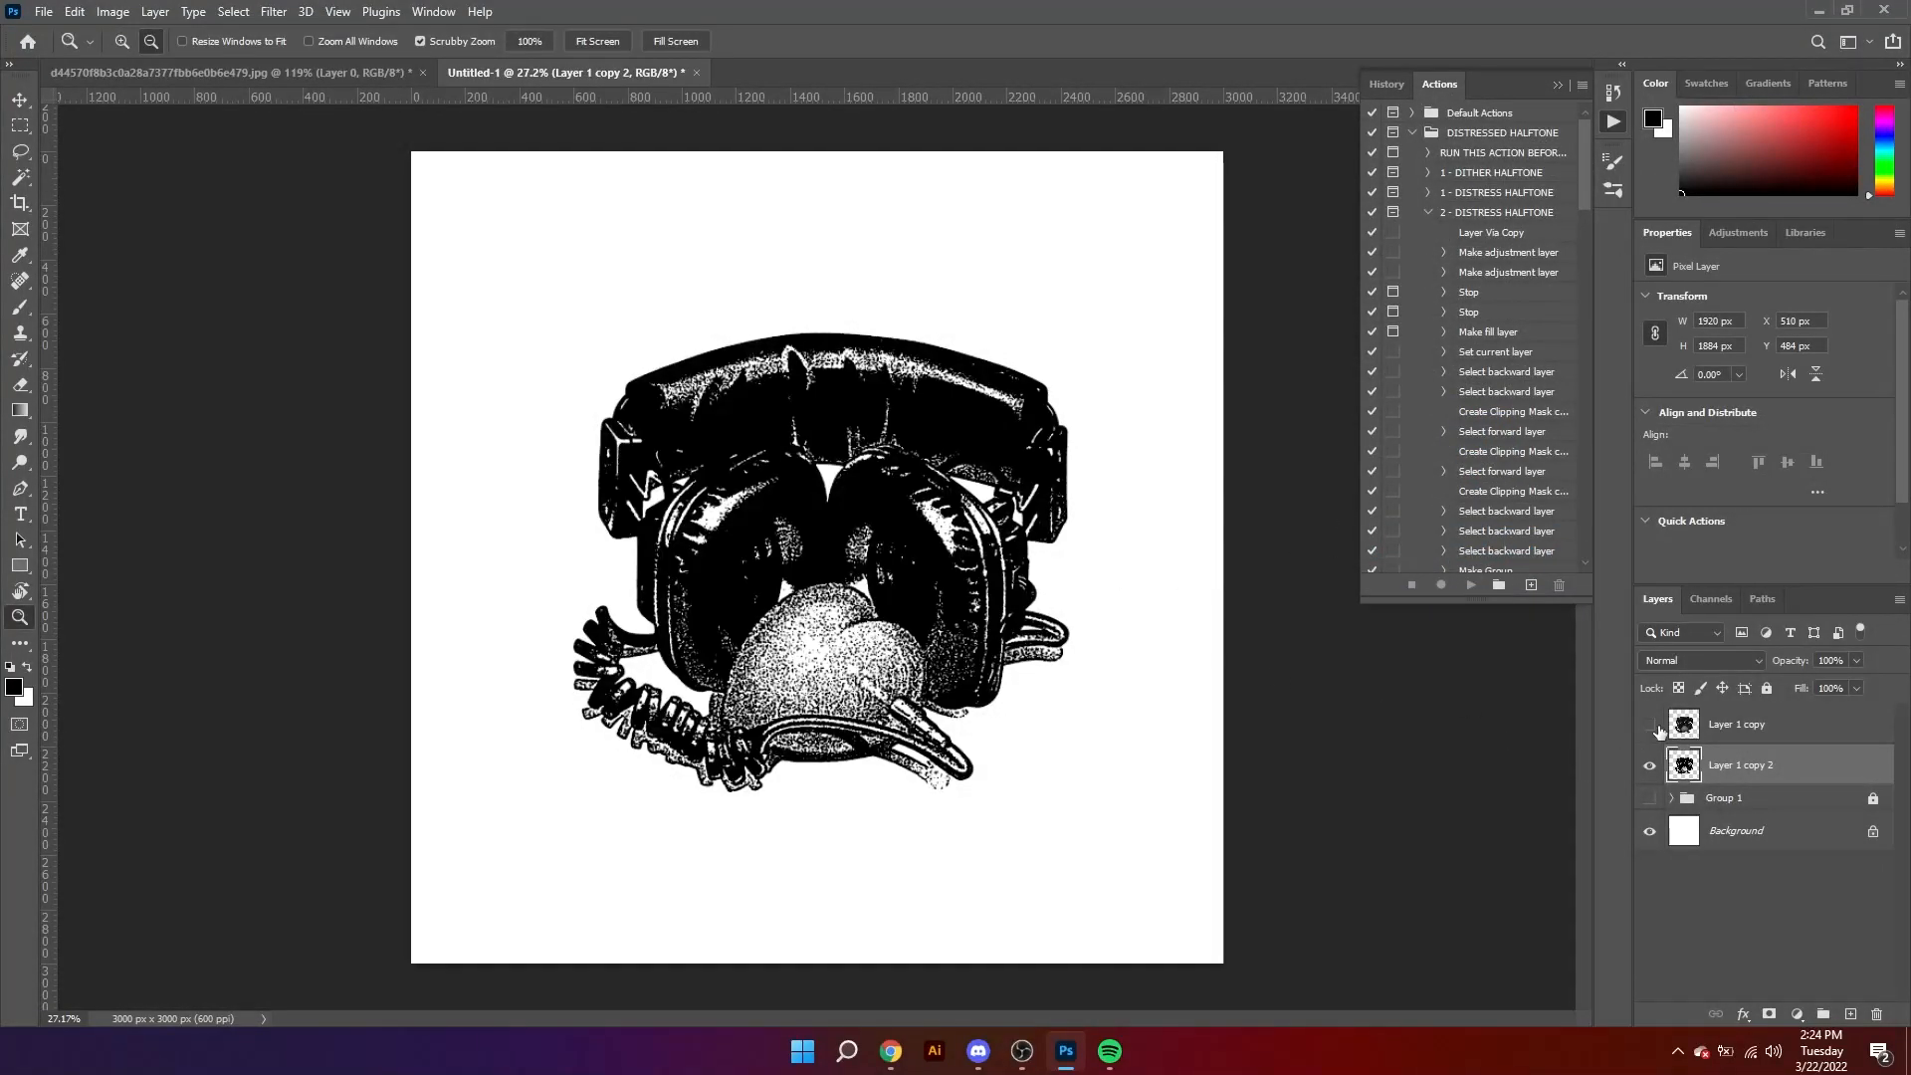
{"action": "left_click", "coordinate": [1693, 725]}
{"action": "left_click", "coordinate": [1649, 725]}
Step: Open the Filter Gallery on Layer 1 copy and set the Stamp effect's Light/Dark Balance to 20
{"action": "left_click", "coordinate": [274, 12]}
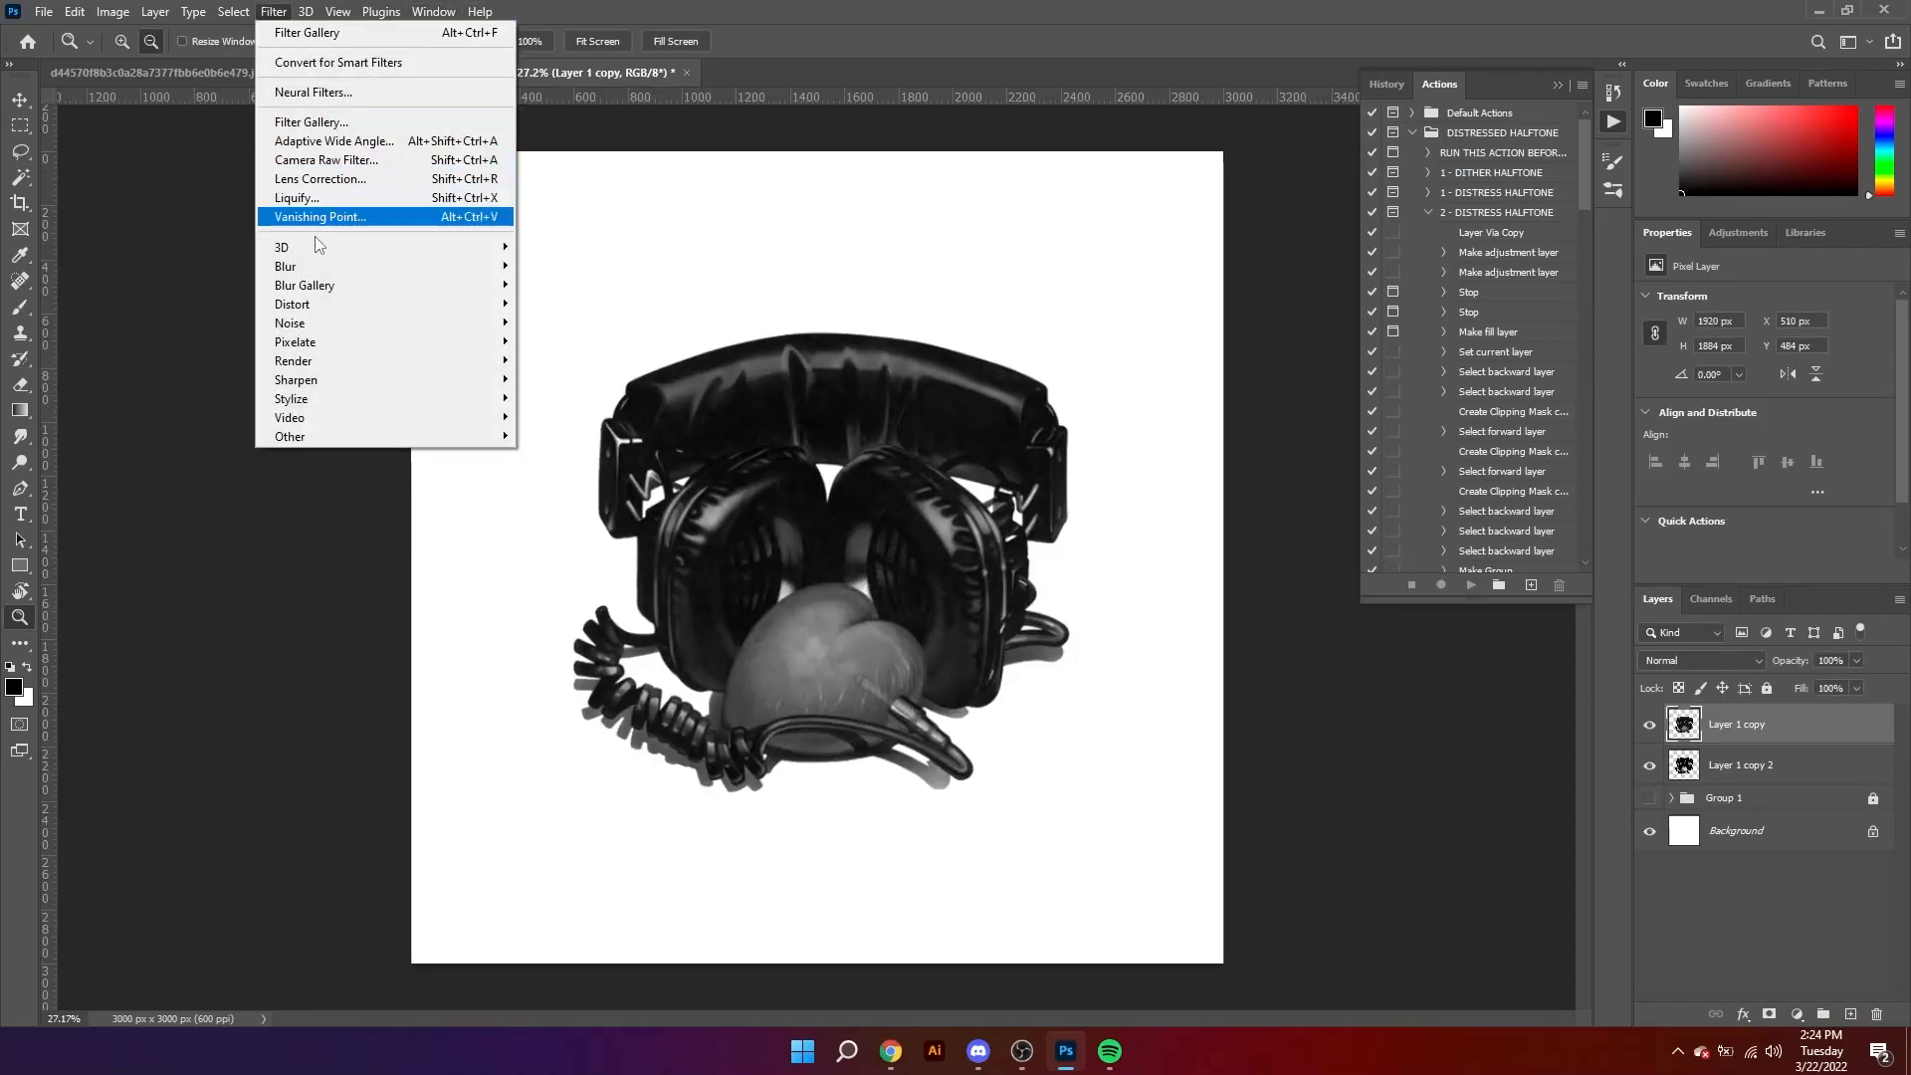
{"action": "left_click", "coordinate": [310, 121]}
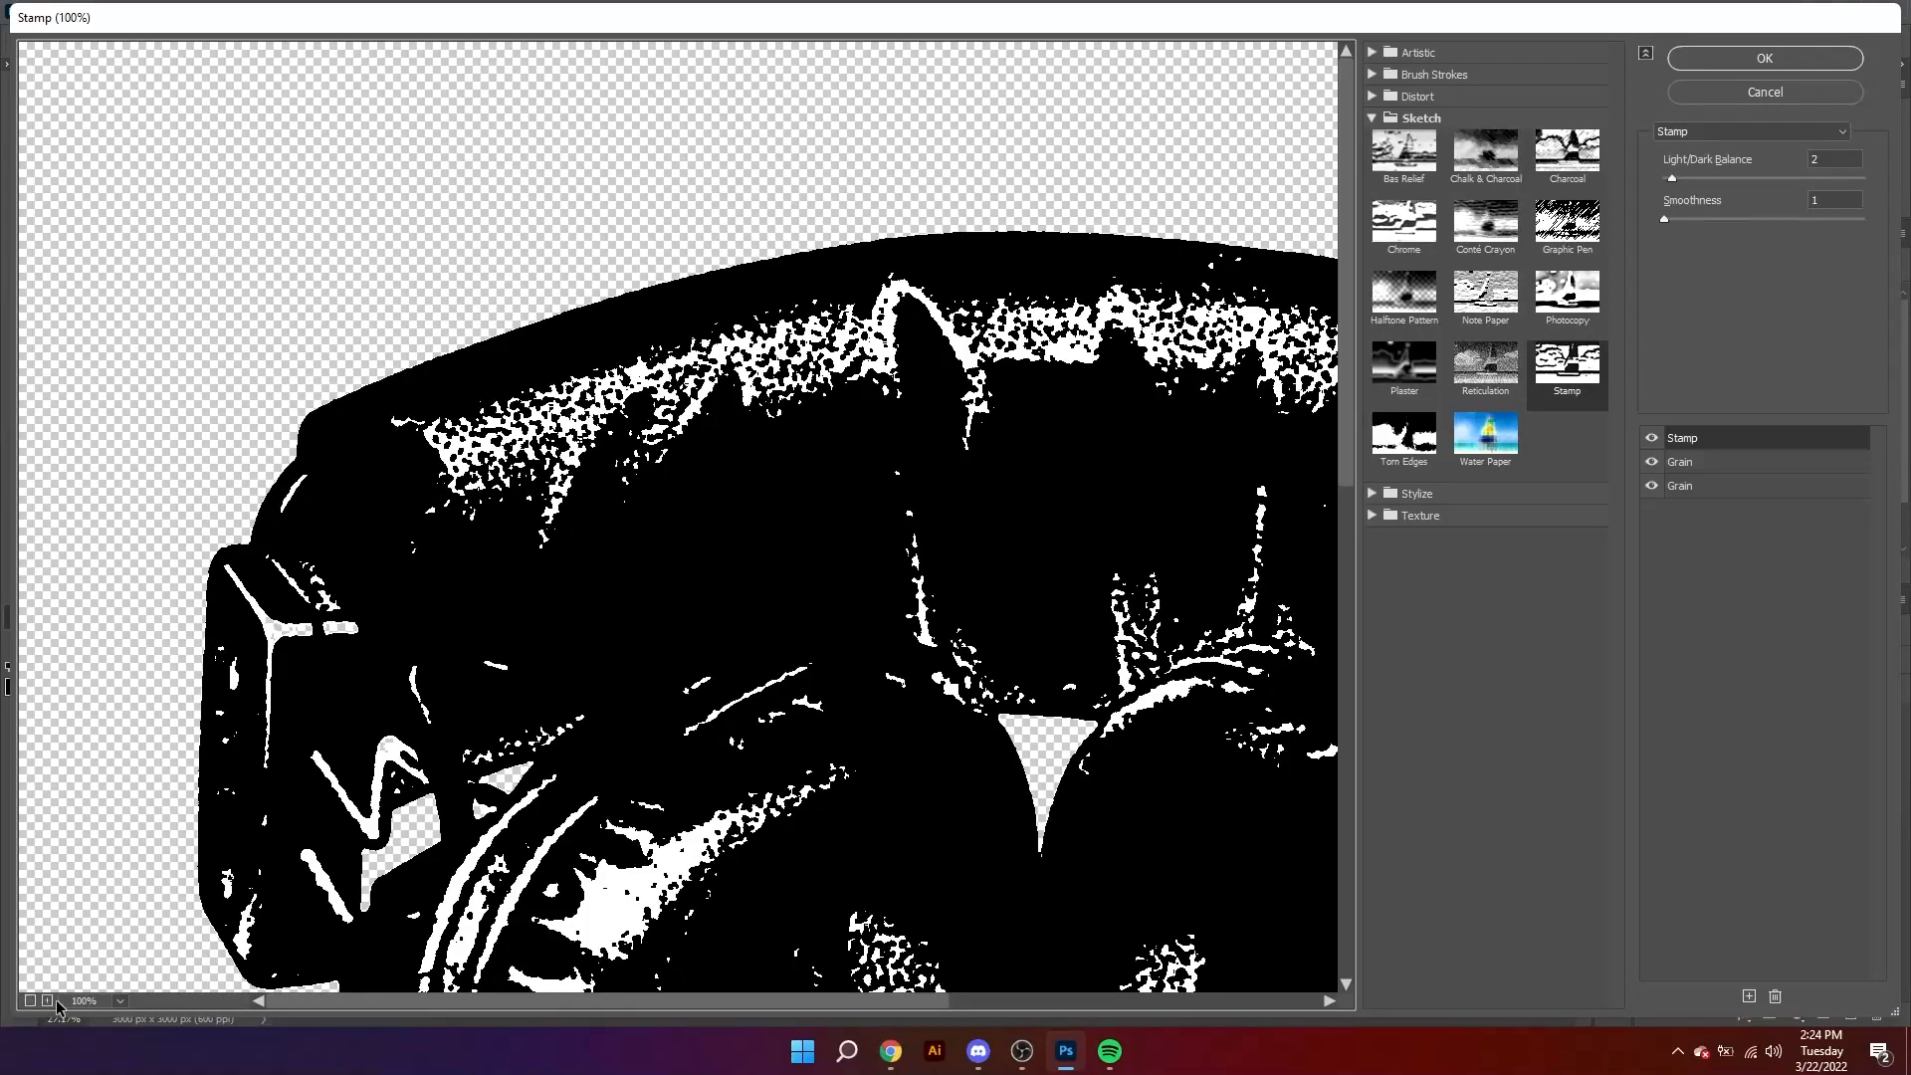
{"action": "left_click", "coordinate": [27, 1001]}
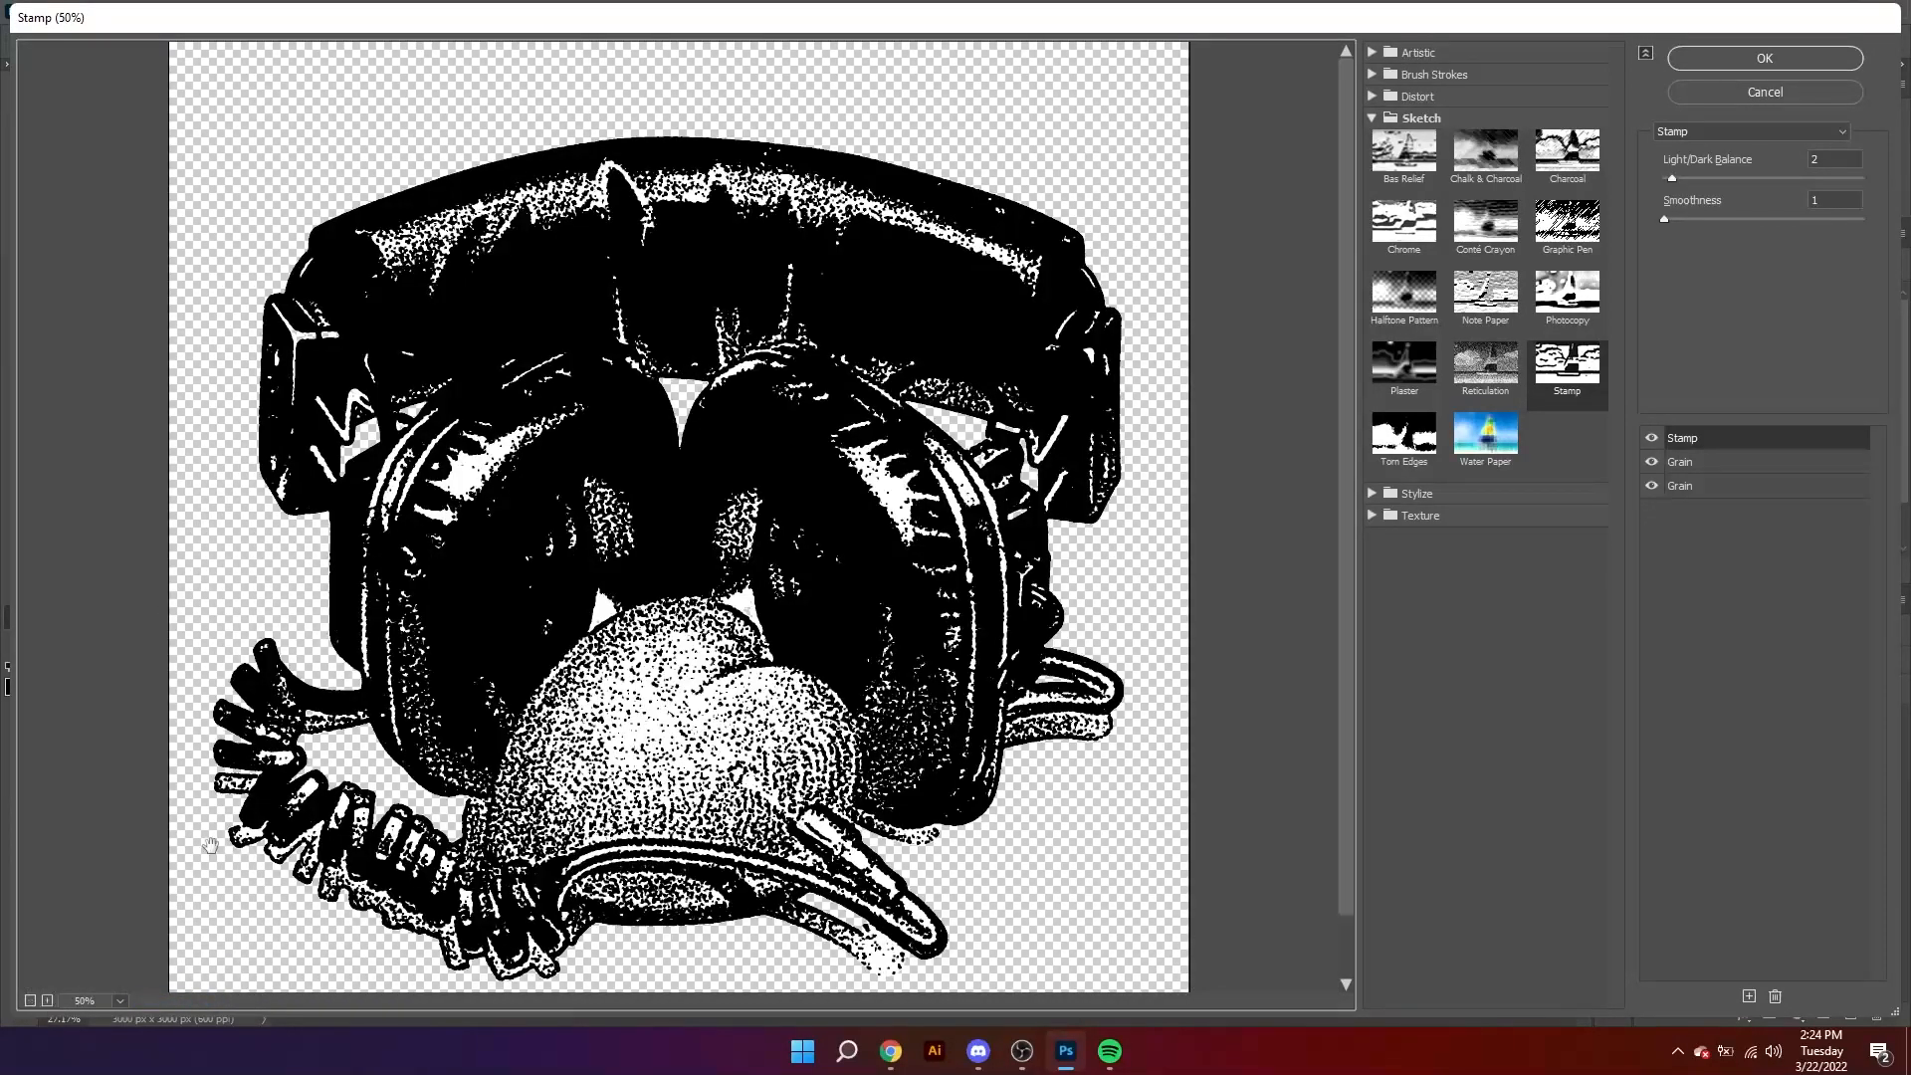
{"action": "left_click_drag", "start_coordinate": [1682, 176], "coordinate": [1697, 178]}
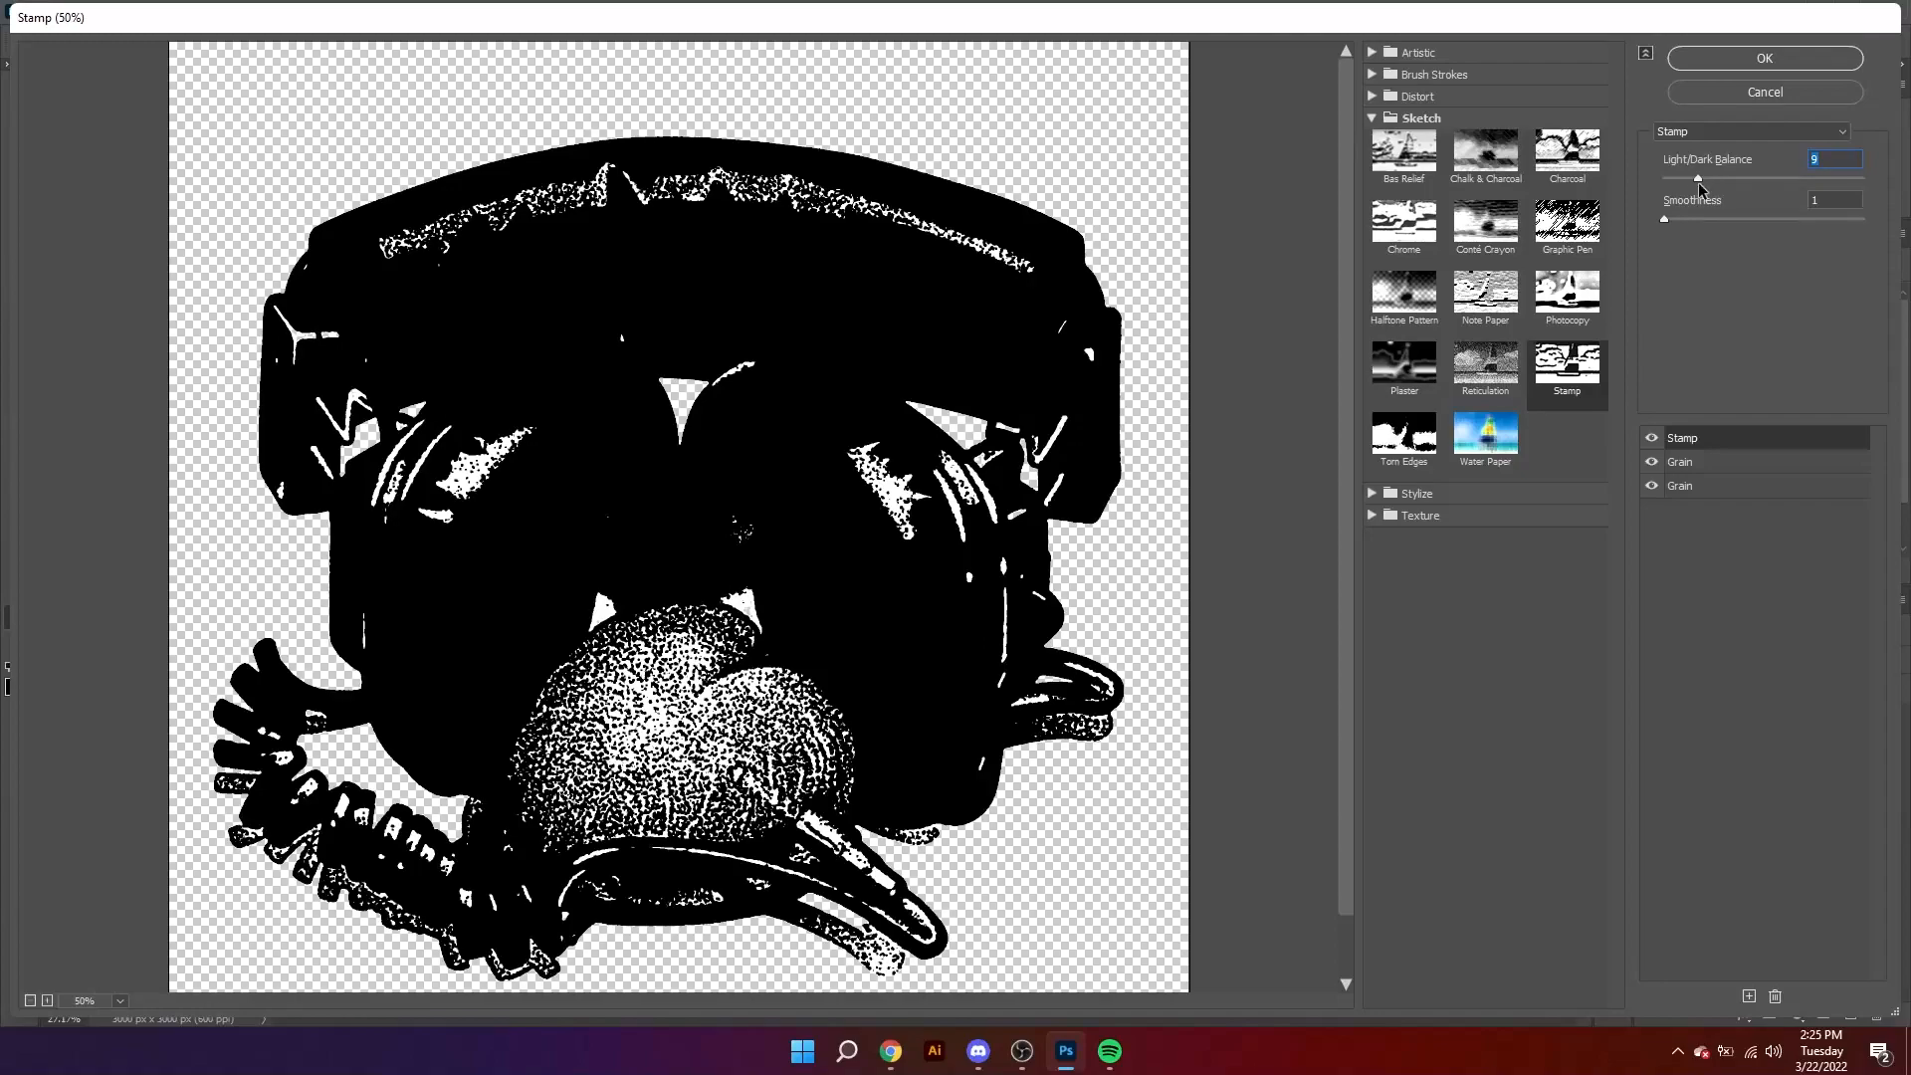
{"action": "left_click_drag", "start_coordinate": [1689, 177], "coordinate": [1744, 177]}
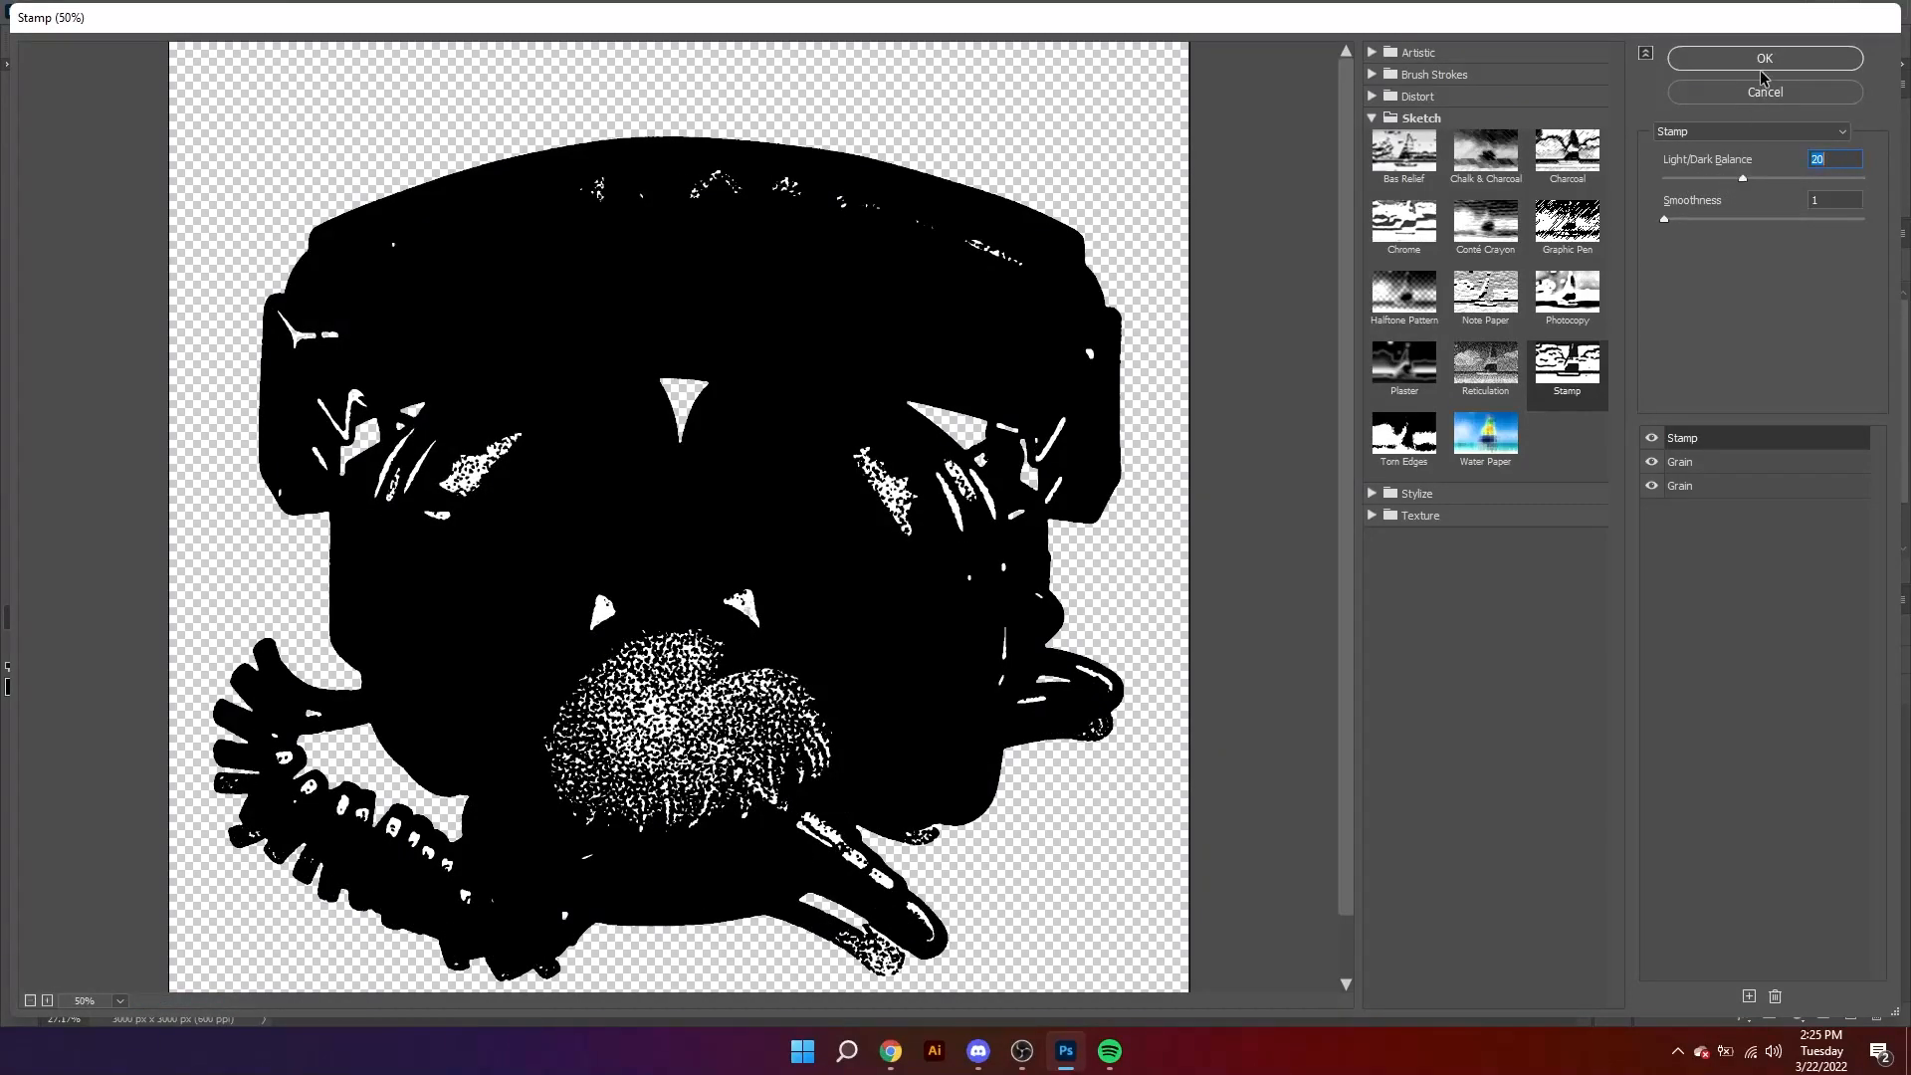
Step: Set the Enlarged Grain effect to intensity 49 and contrast 7
{"action": "left_click", "coordinate": [1681, 462]}
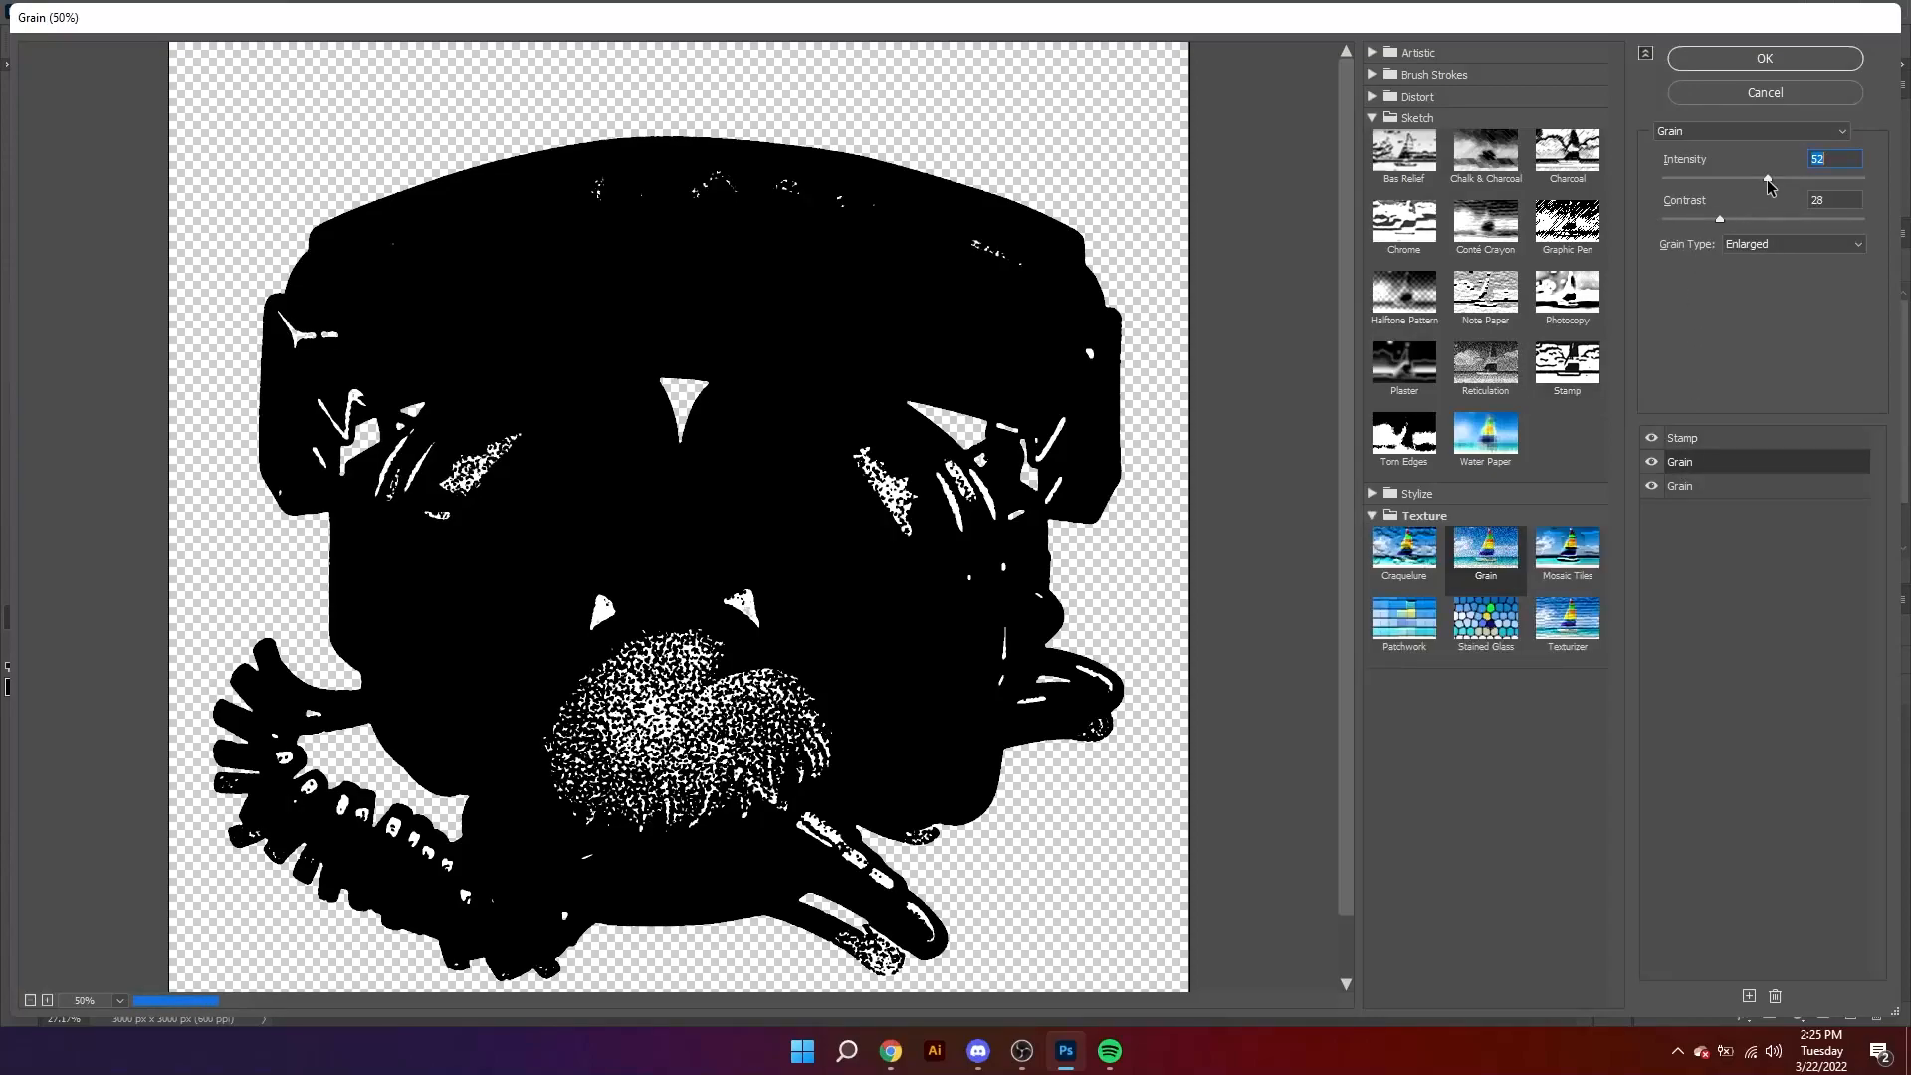
{"action": "left_click_drag", "start_coordinate": [1767, 181], "coordinate": [1677, 219]}
{"action": "left_click", "coordinate": [1753, 213]}
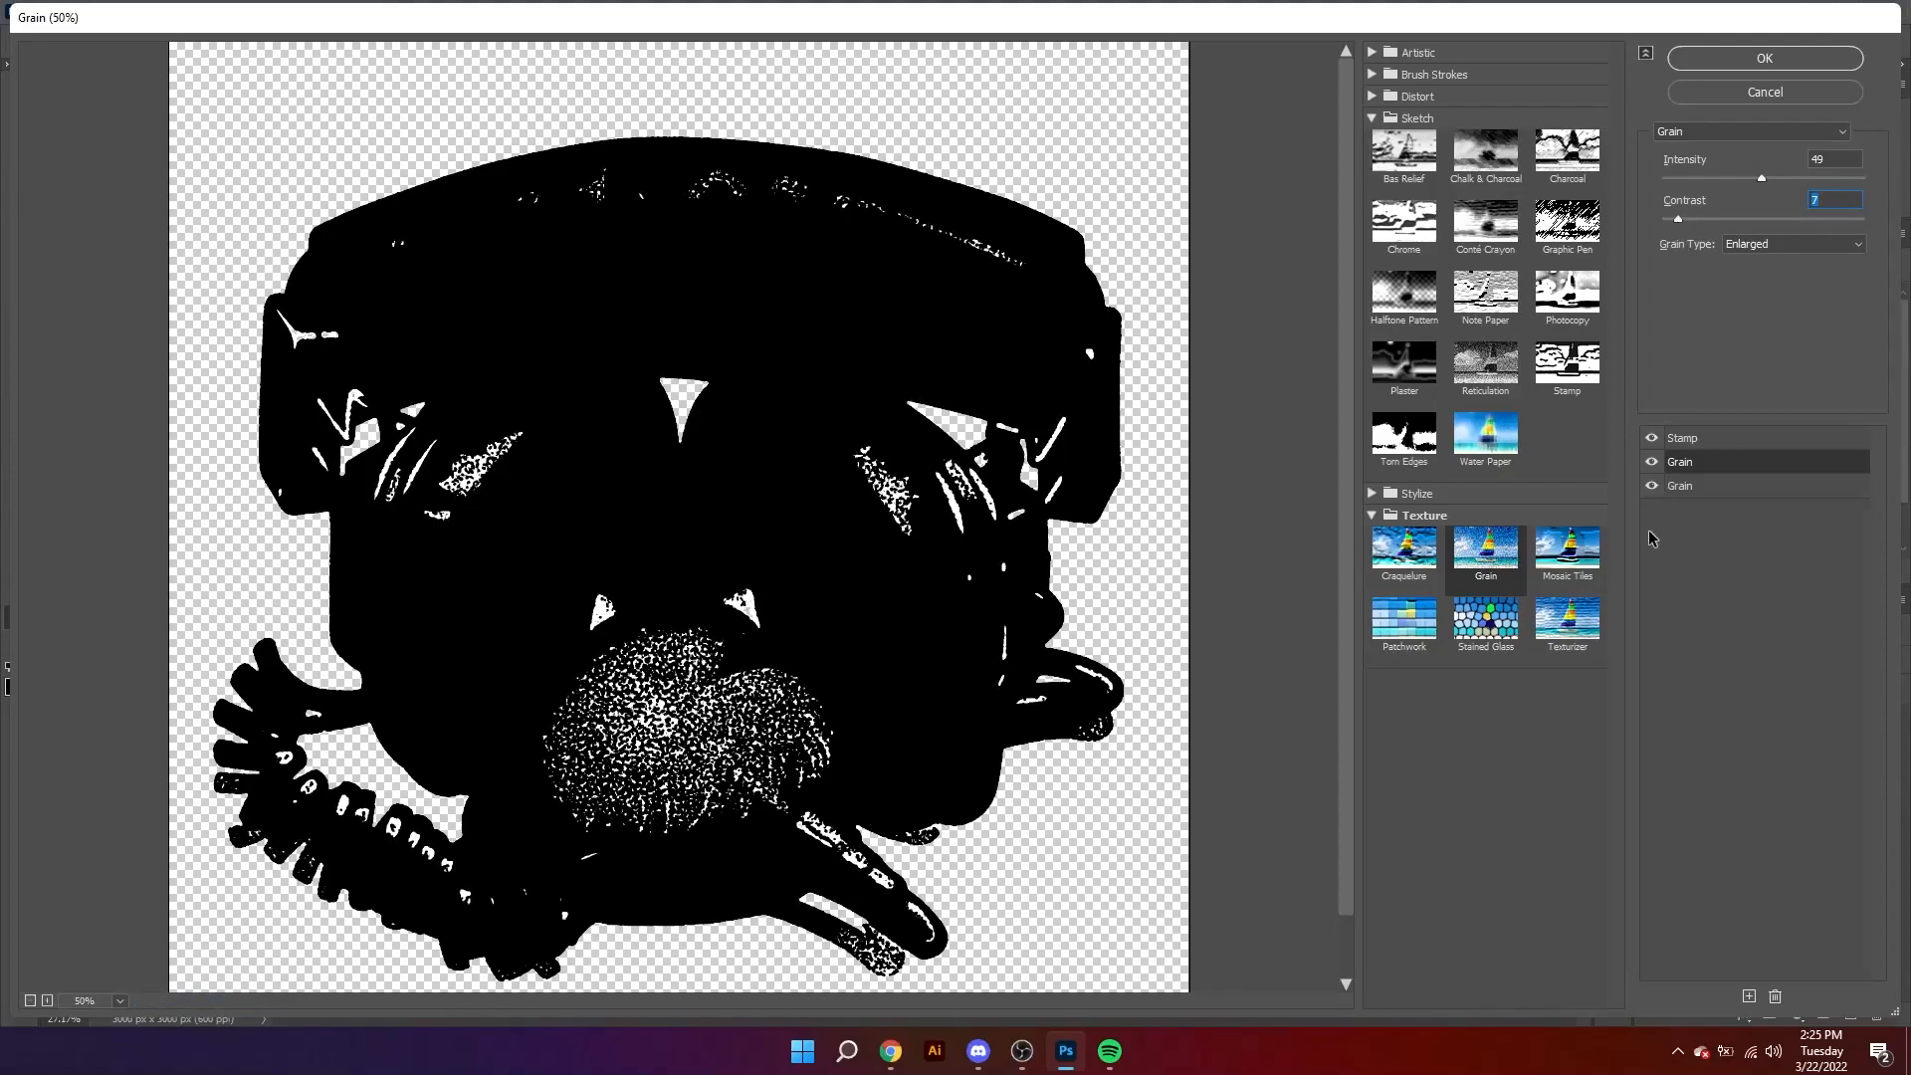
Step: Set the Clumped Grain effect's contrast to 37 and apply the filter stack to Layer 1 copy
{"action": "left_click", "coordinate": [1678, 486]}
{"action": "left_click", "coordinate": [1720, 217]}
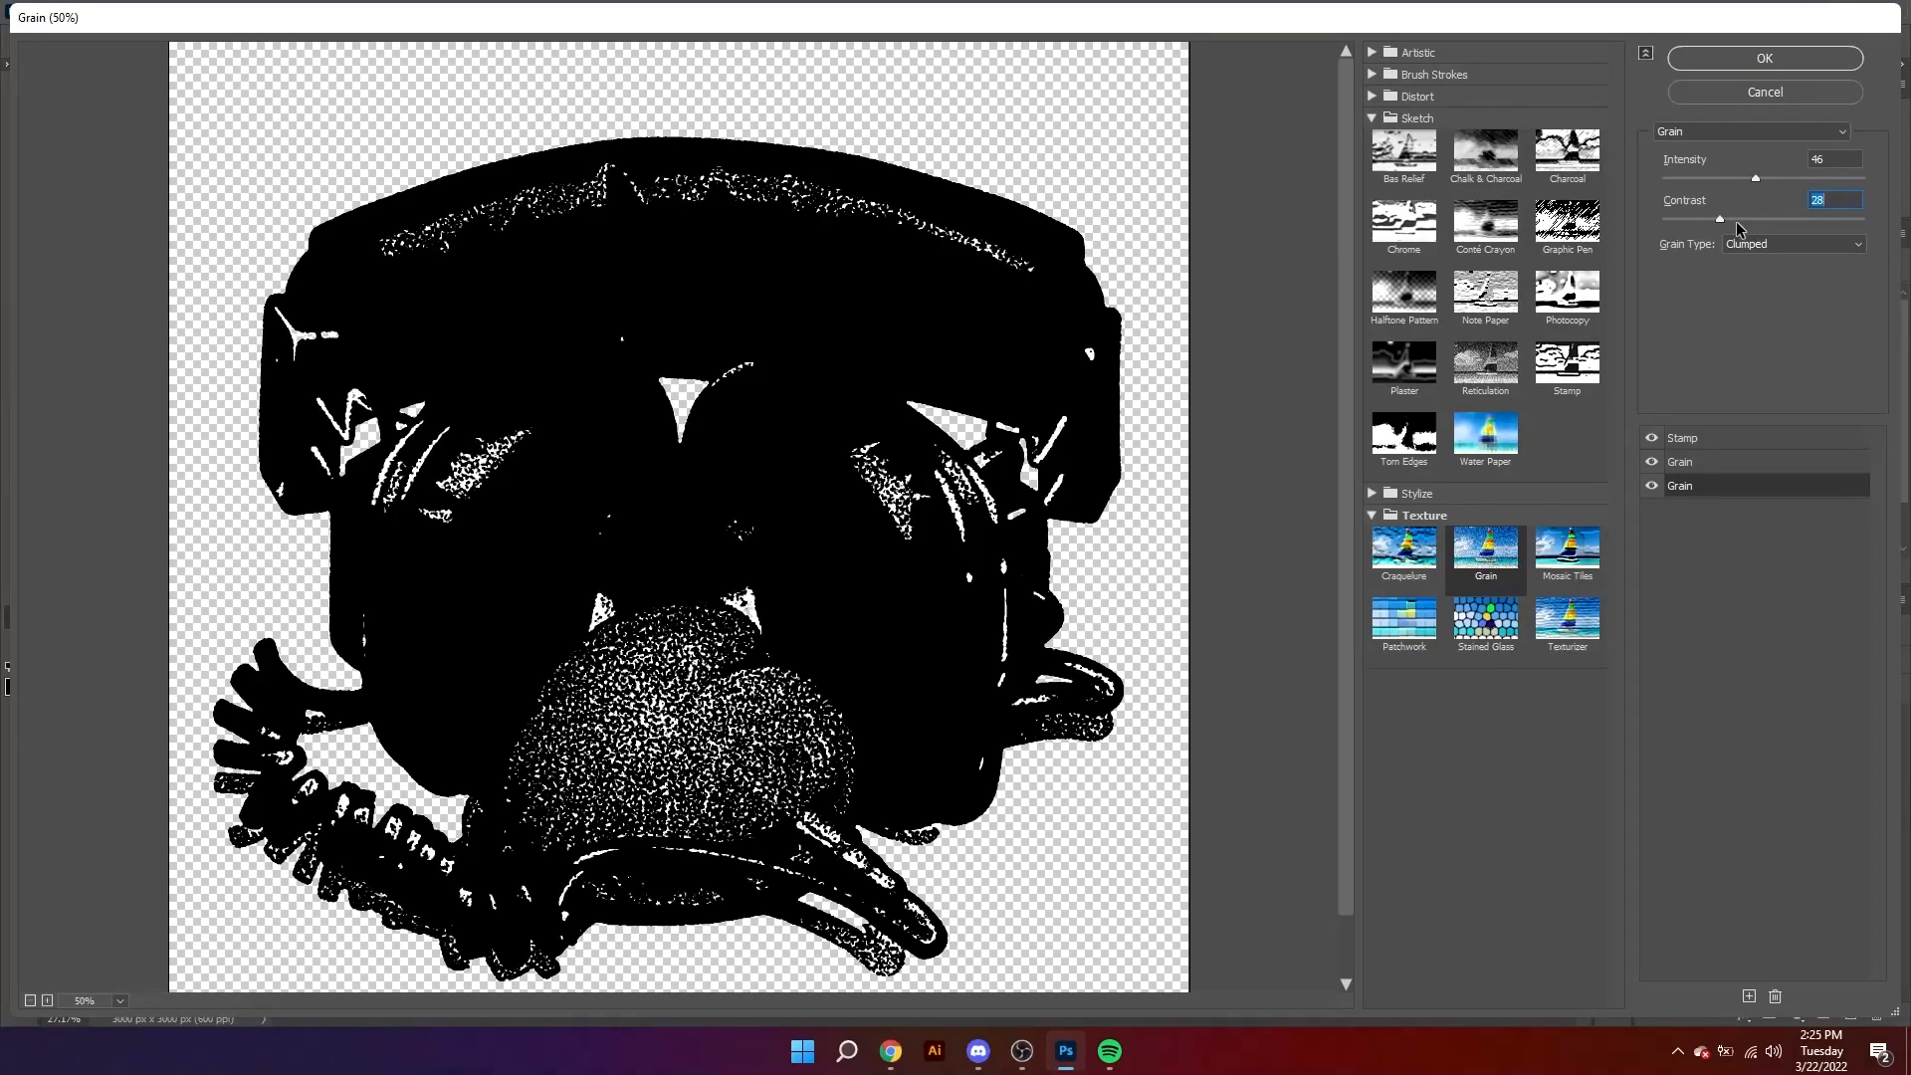
{"action": "left_click", "coordinate": [1736, 219]}
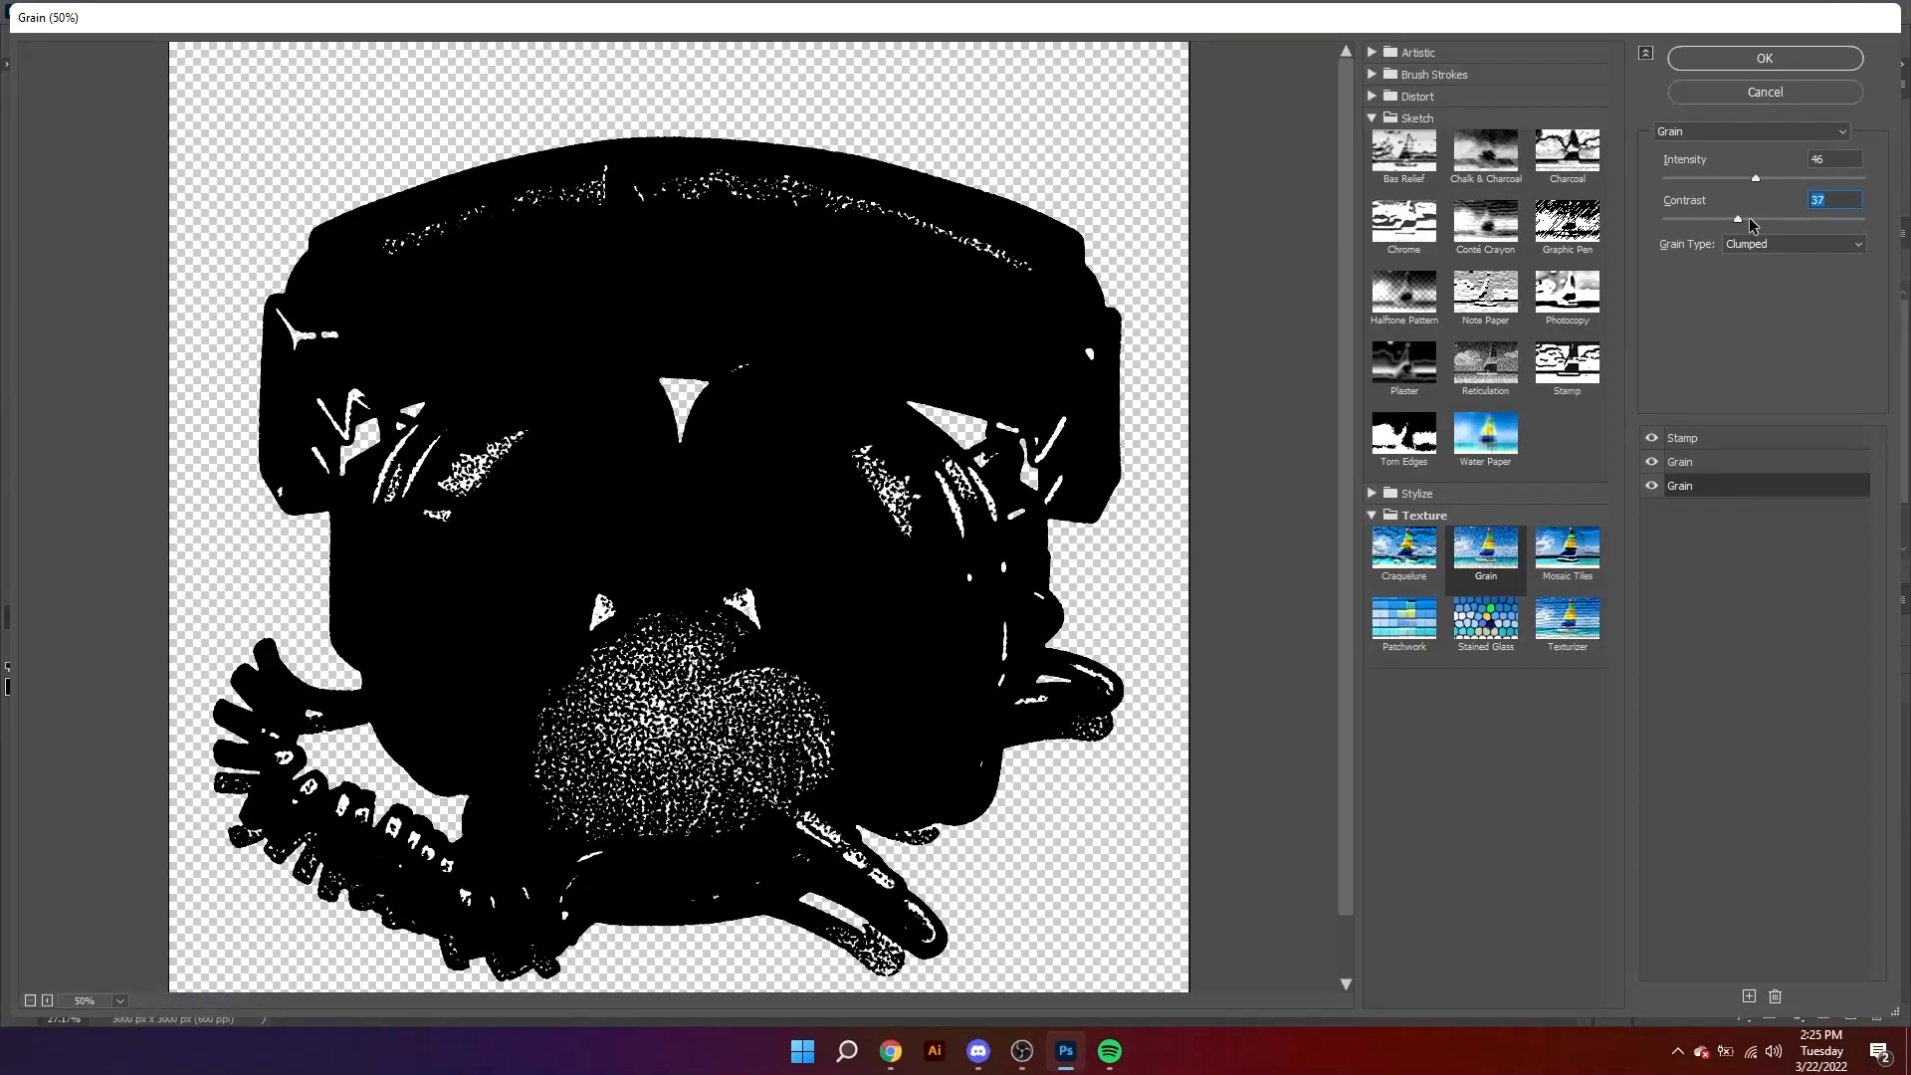
{"action": "left_click", "coordinate": [1782, 61]}
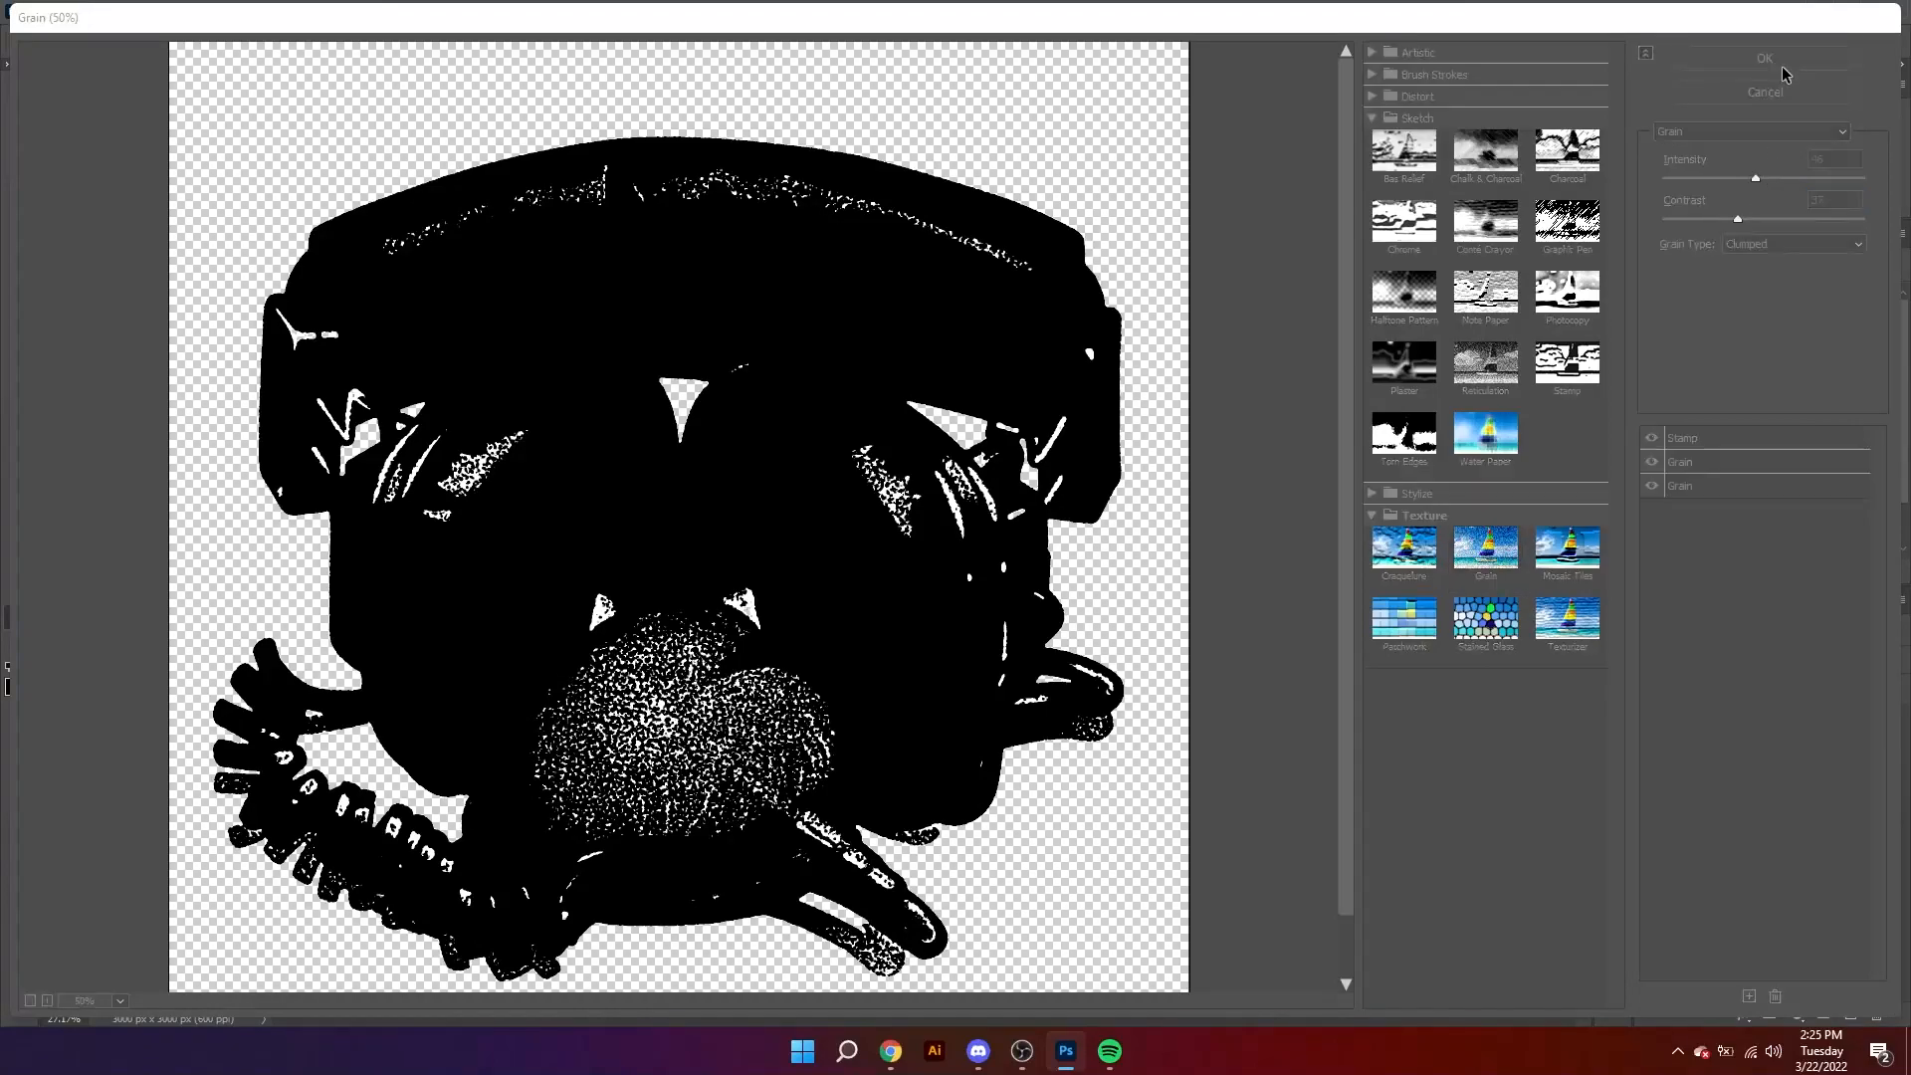
Step: Select the black areas of Layer 1 copy with the Magic Wand and delete them, leaving only the white texture
{"action": "left_click", "coordinate": [19, 177]}
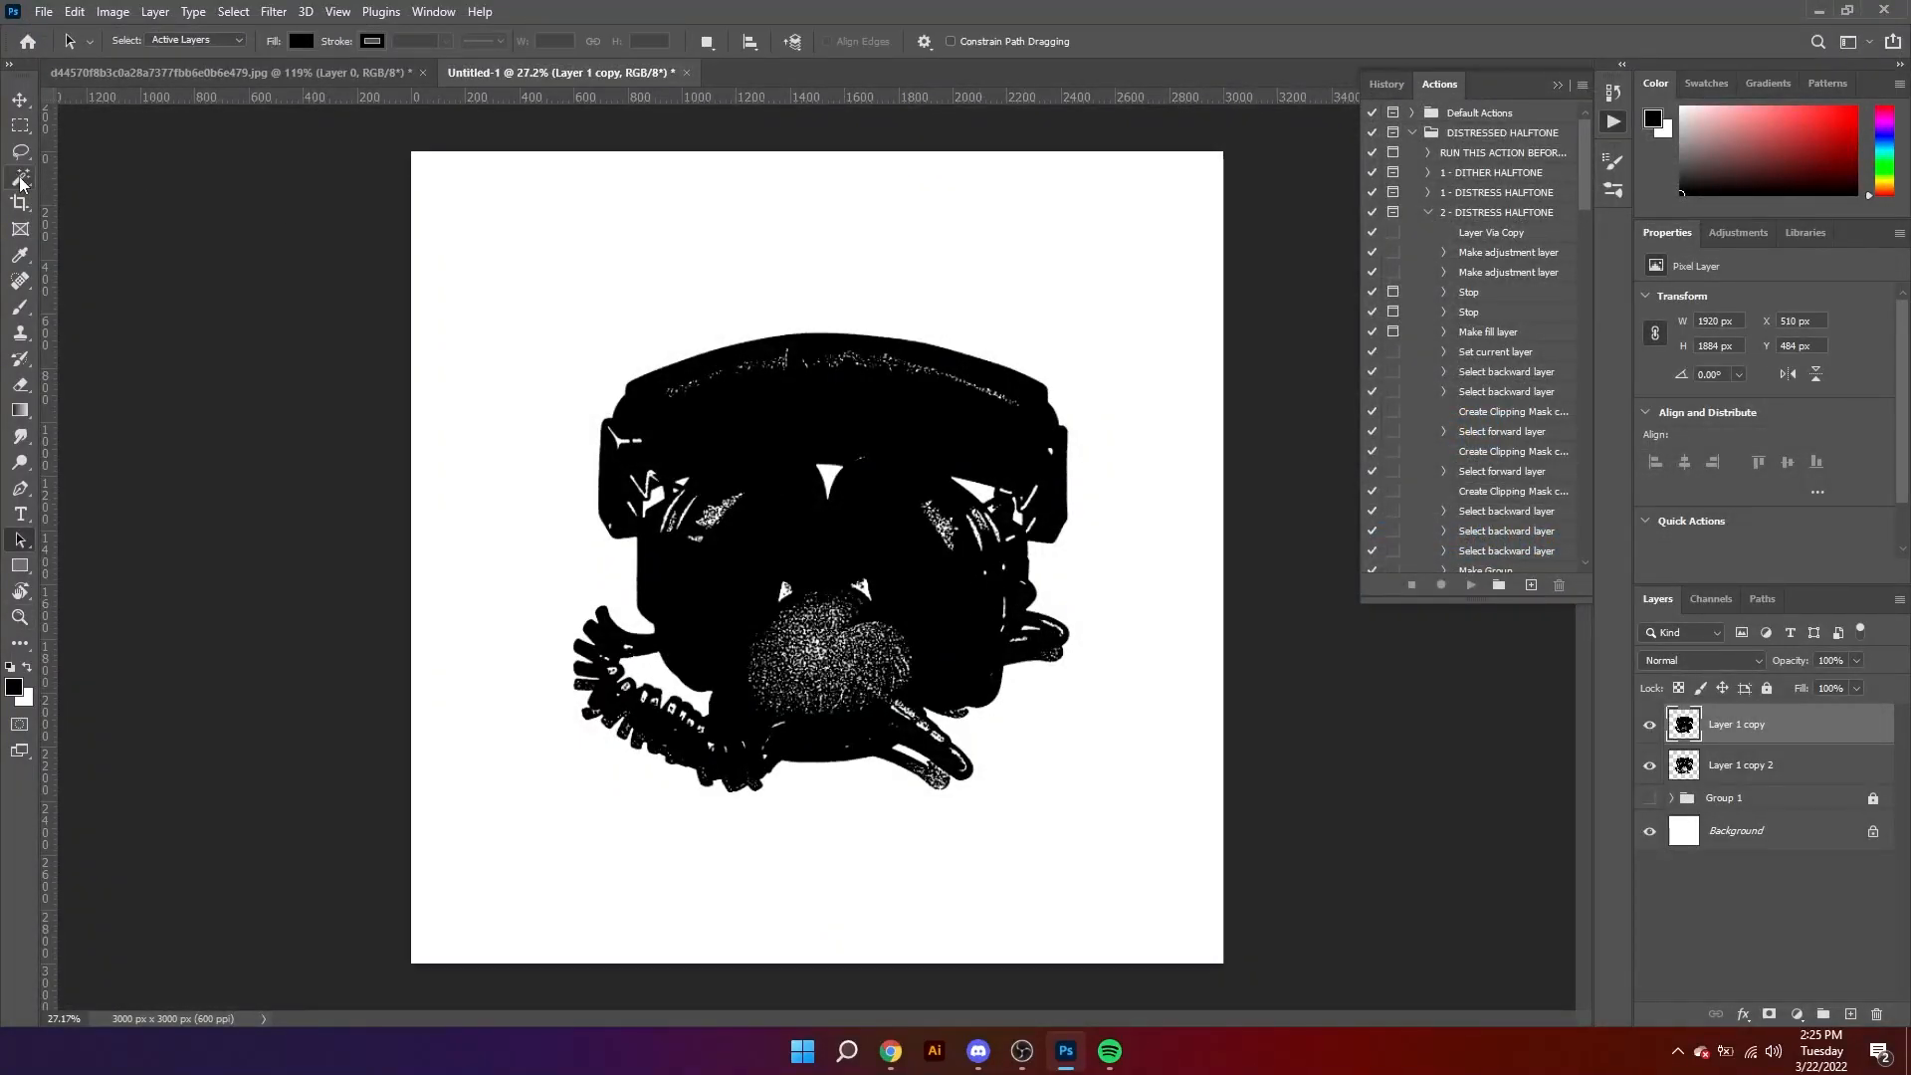
{"action": "key", "text": "z"}
{"action": "left_click", "coordinate": [933, 615], "text": "alt"}
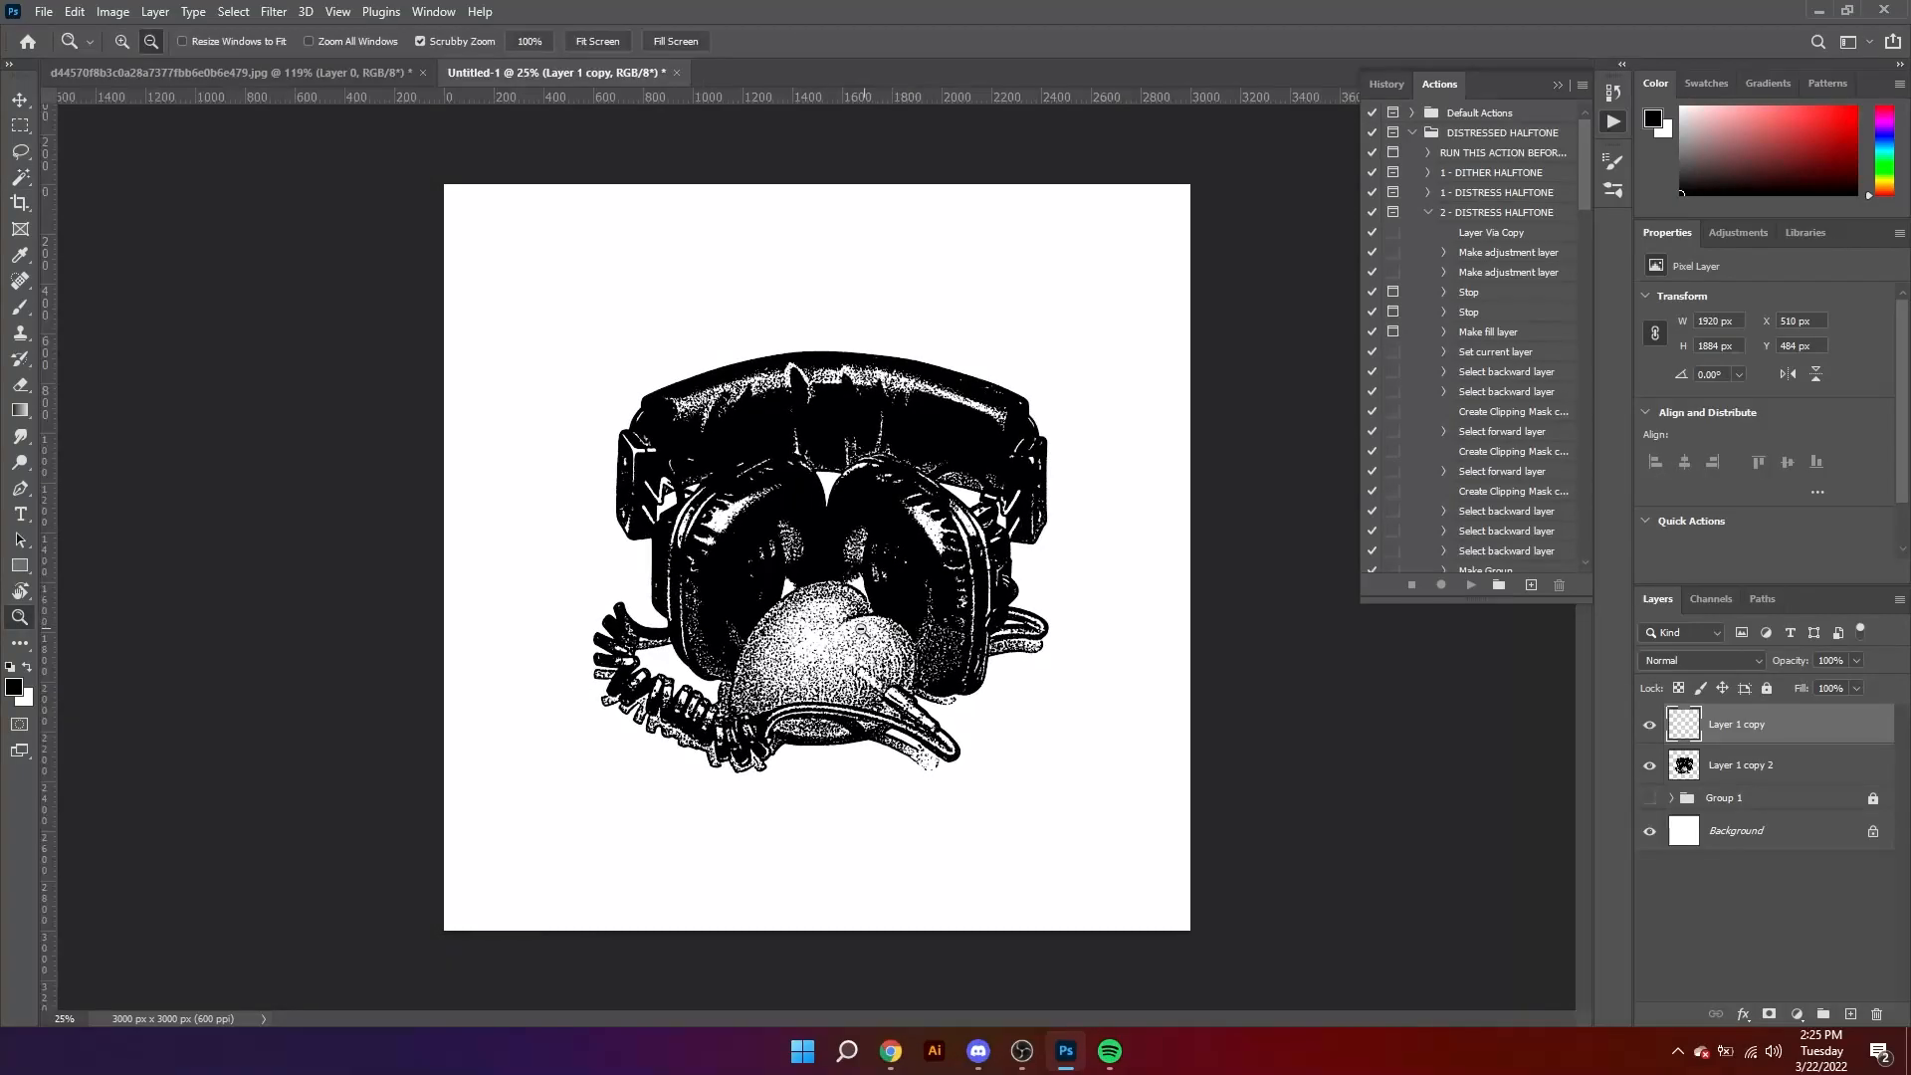
{"action": "left_click_drag", "start_coordinate": [908, 663], "coordinate": [936, 664]}
{"action": "key", "text": "v"}
Step: Add a Multiply Color Overlay to Layer 1 copy 2 in orange, e78955, and apply the layer style
{"action": "left_click", "coordinate": [1815, 776]}
{"action": "double_click", "coordinate": [1814, 776]}
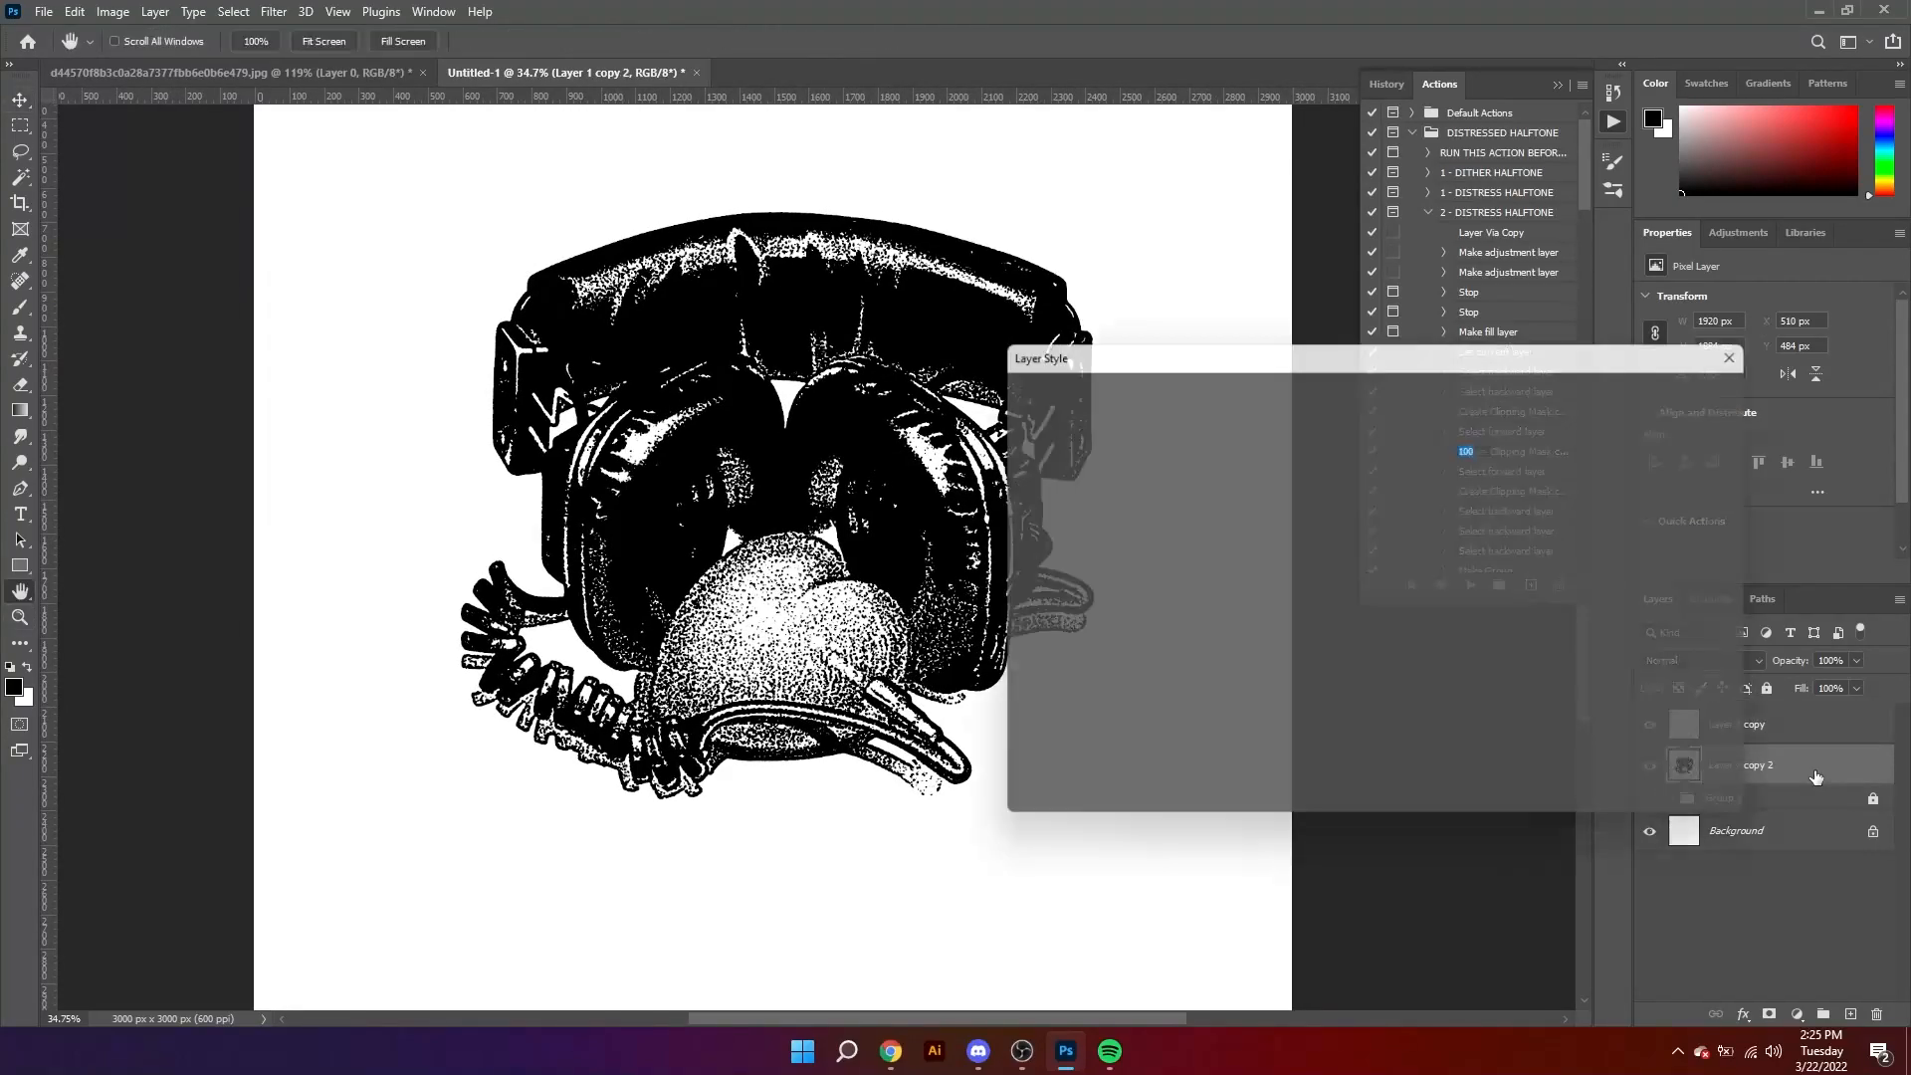
{"action": "left_click", "coordinate": [1029, 621]}
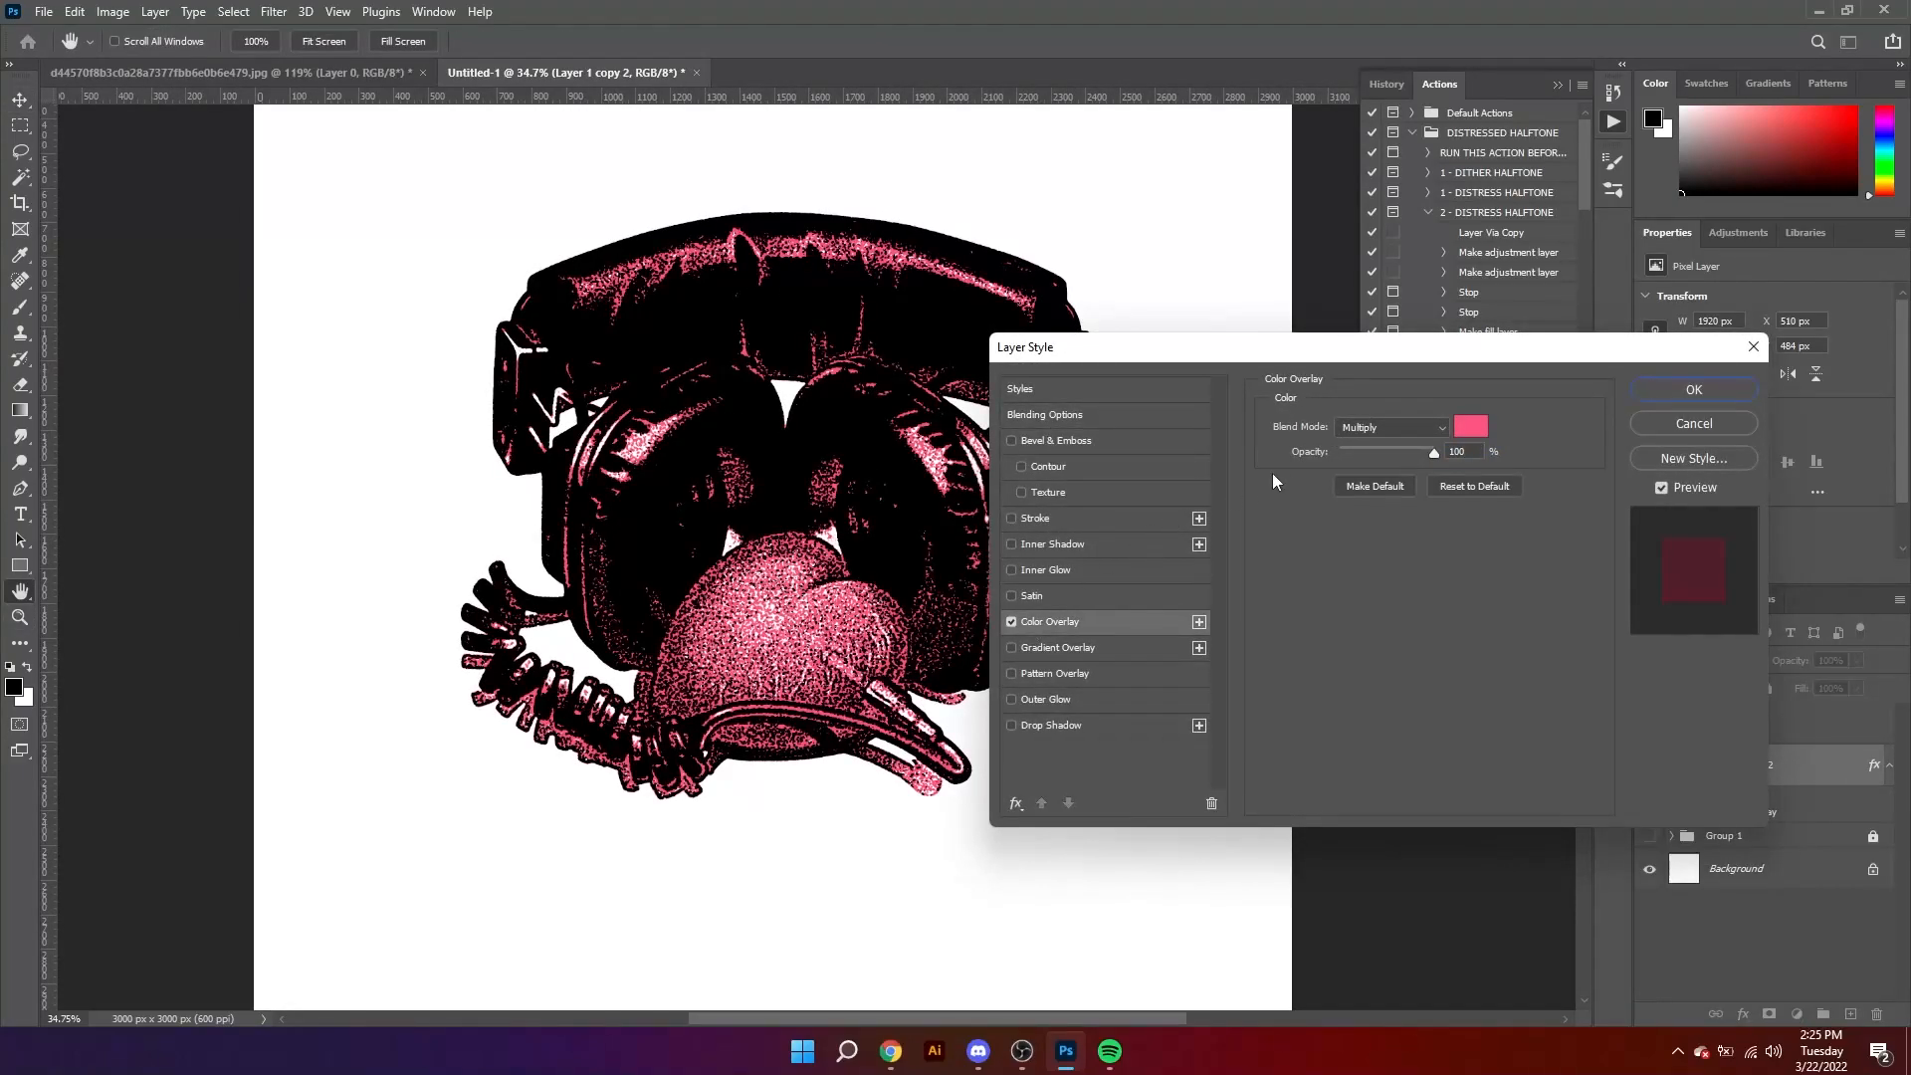
{"action": "left_click_drag", "start_coordinate": [1320, 357], "coordinate": [1481, 348]}
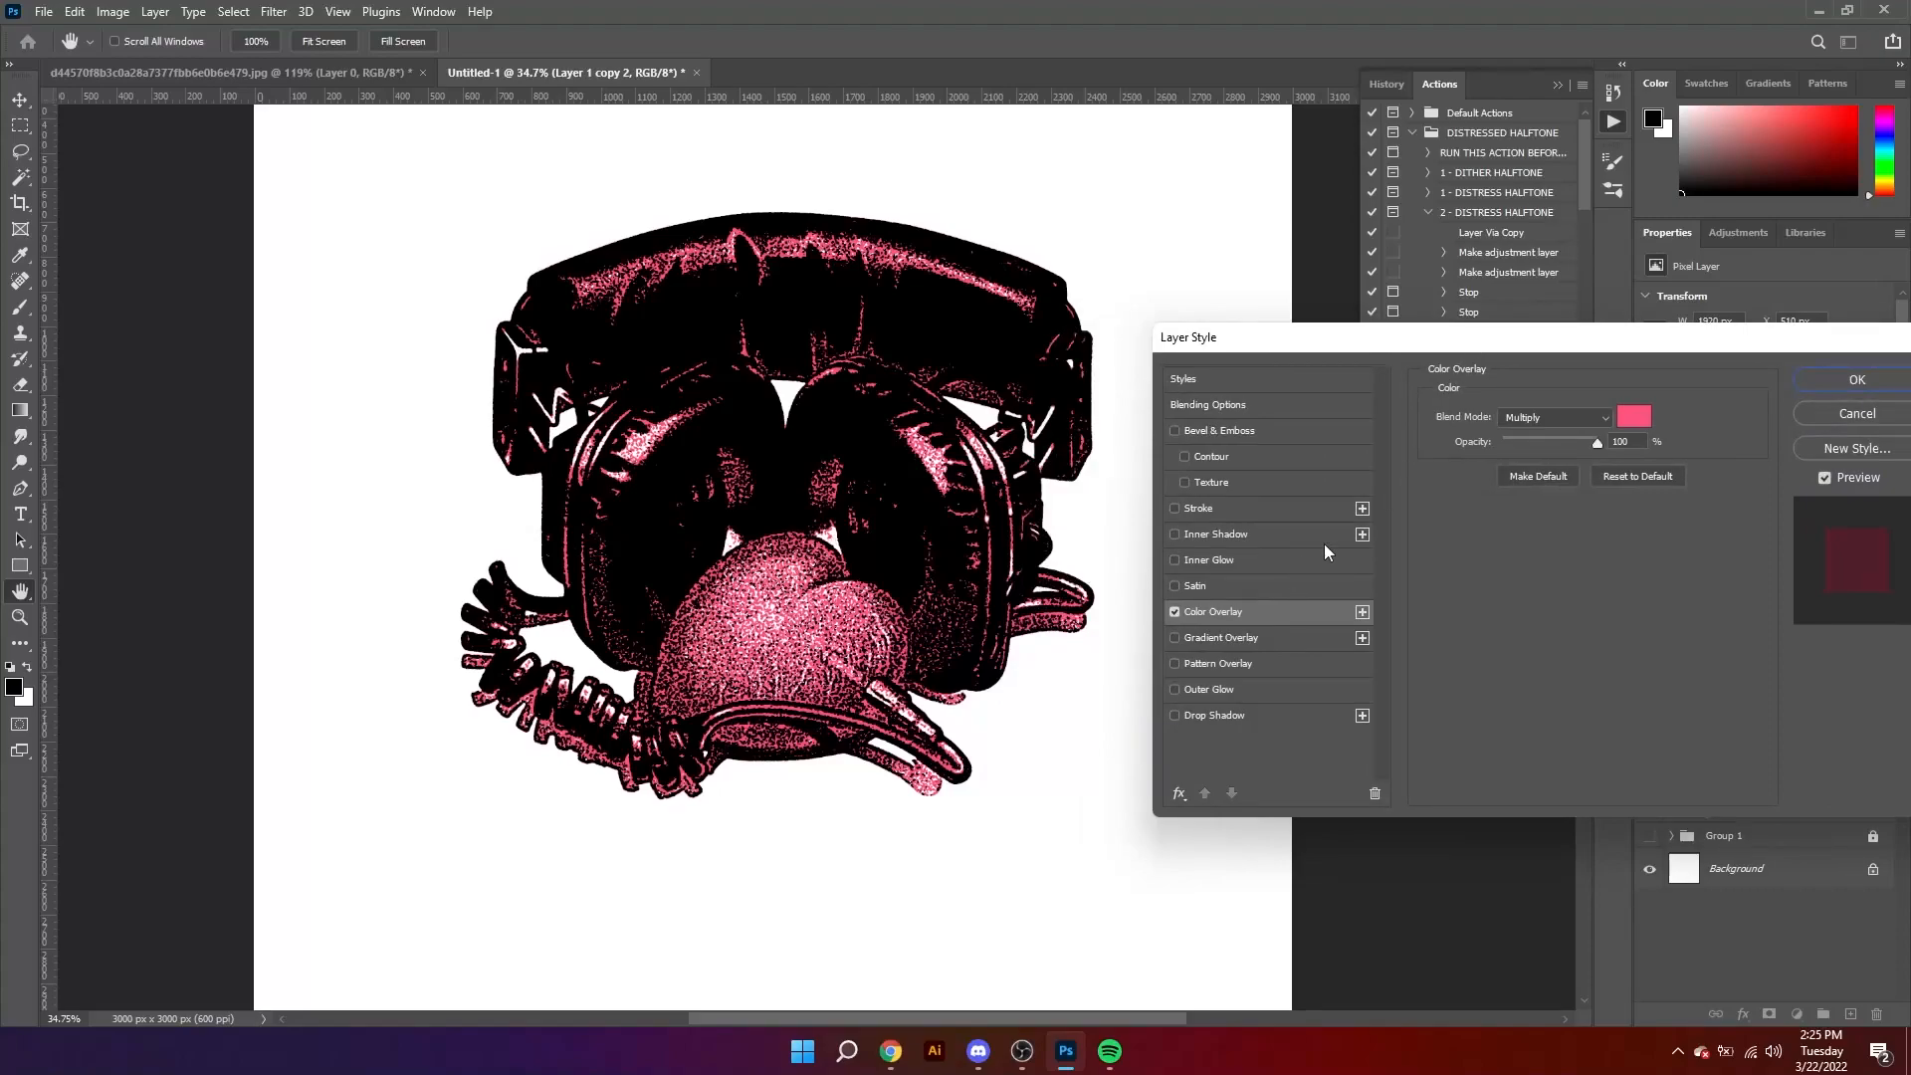
{"action": "left_click", "coordinate": [1646, 415]}
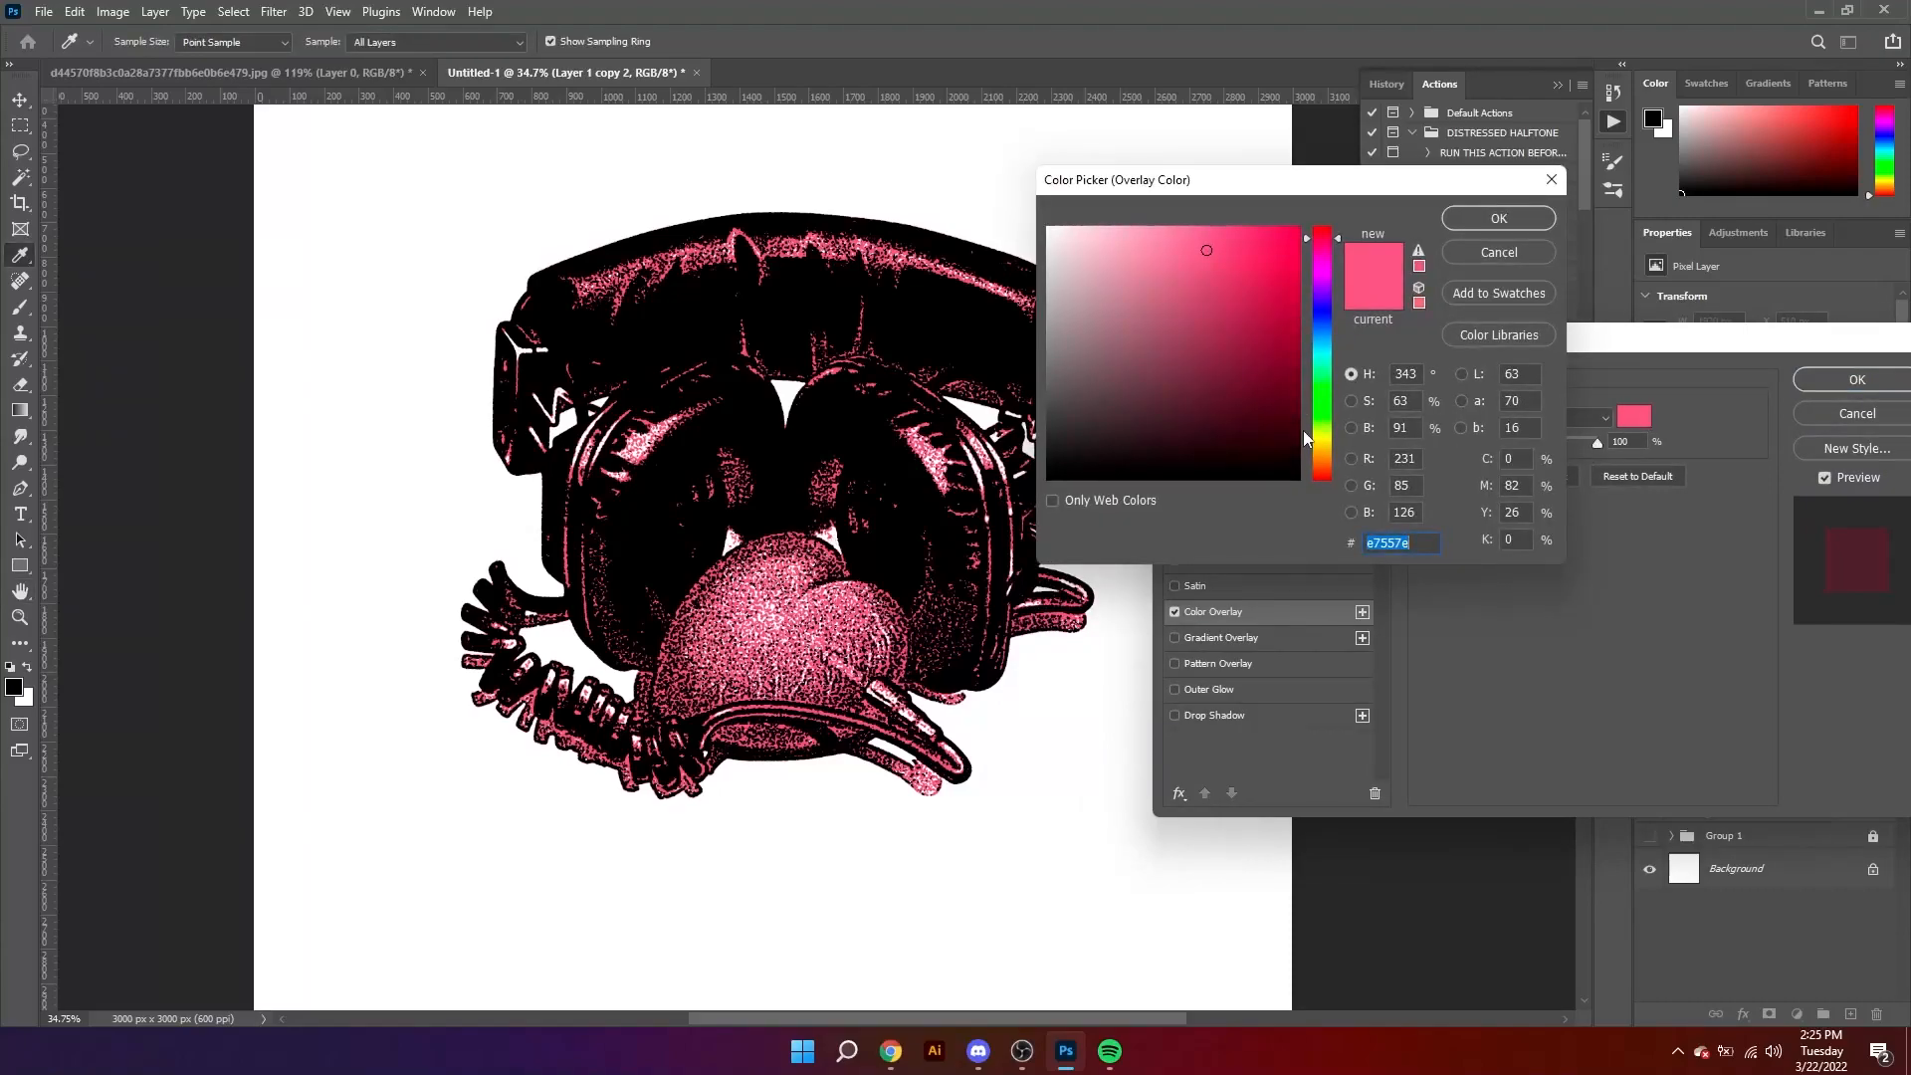
{"action": "left_click", "coordinate": [1324, 446]}
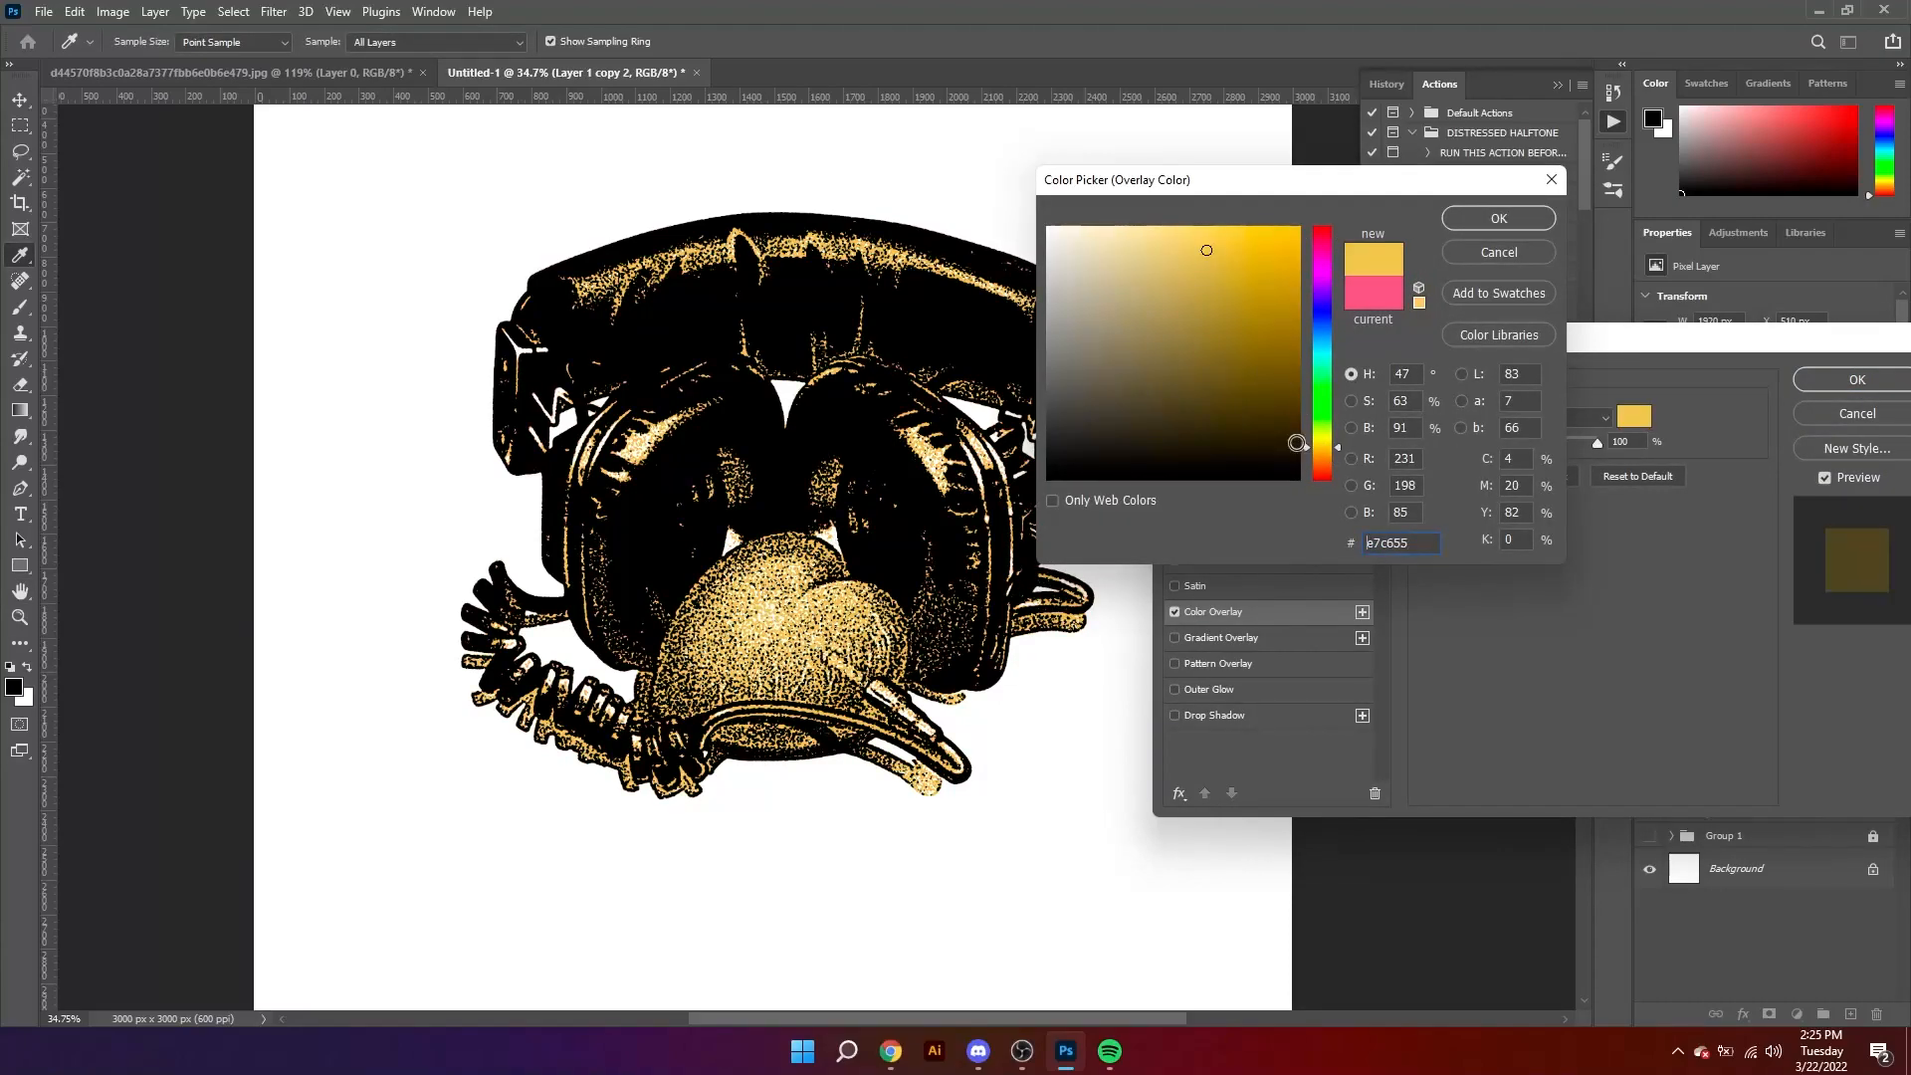
{"action": "left_click", "coordinate": [1323, 465]}
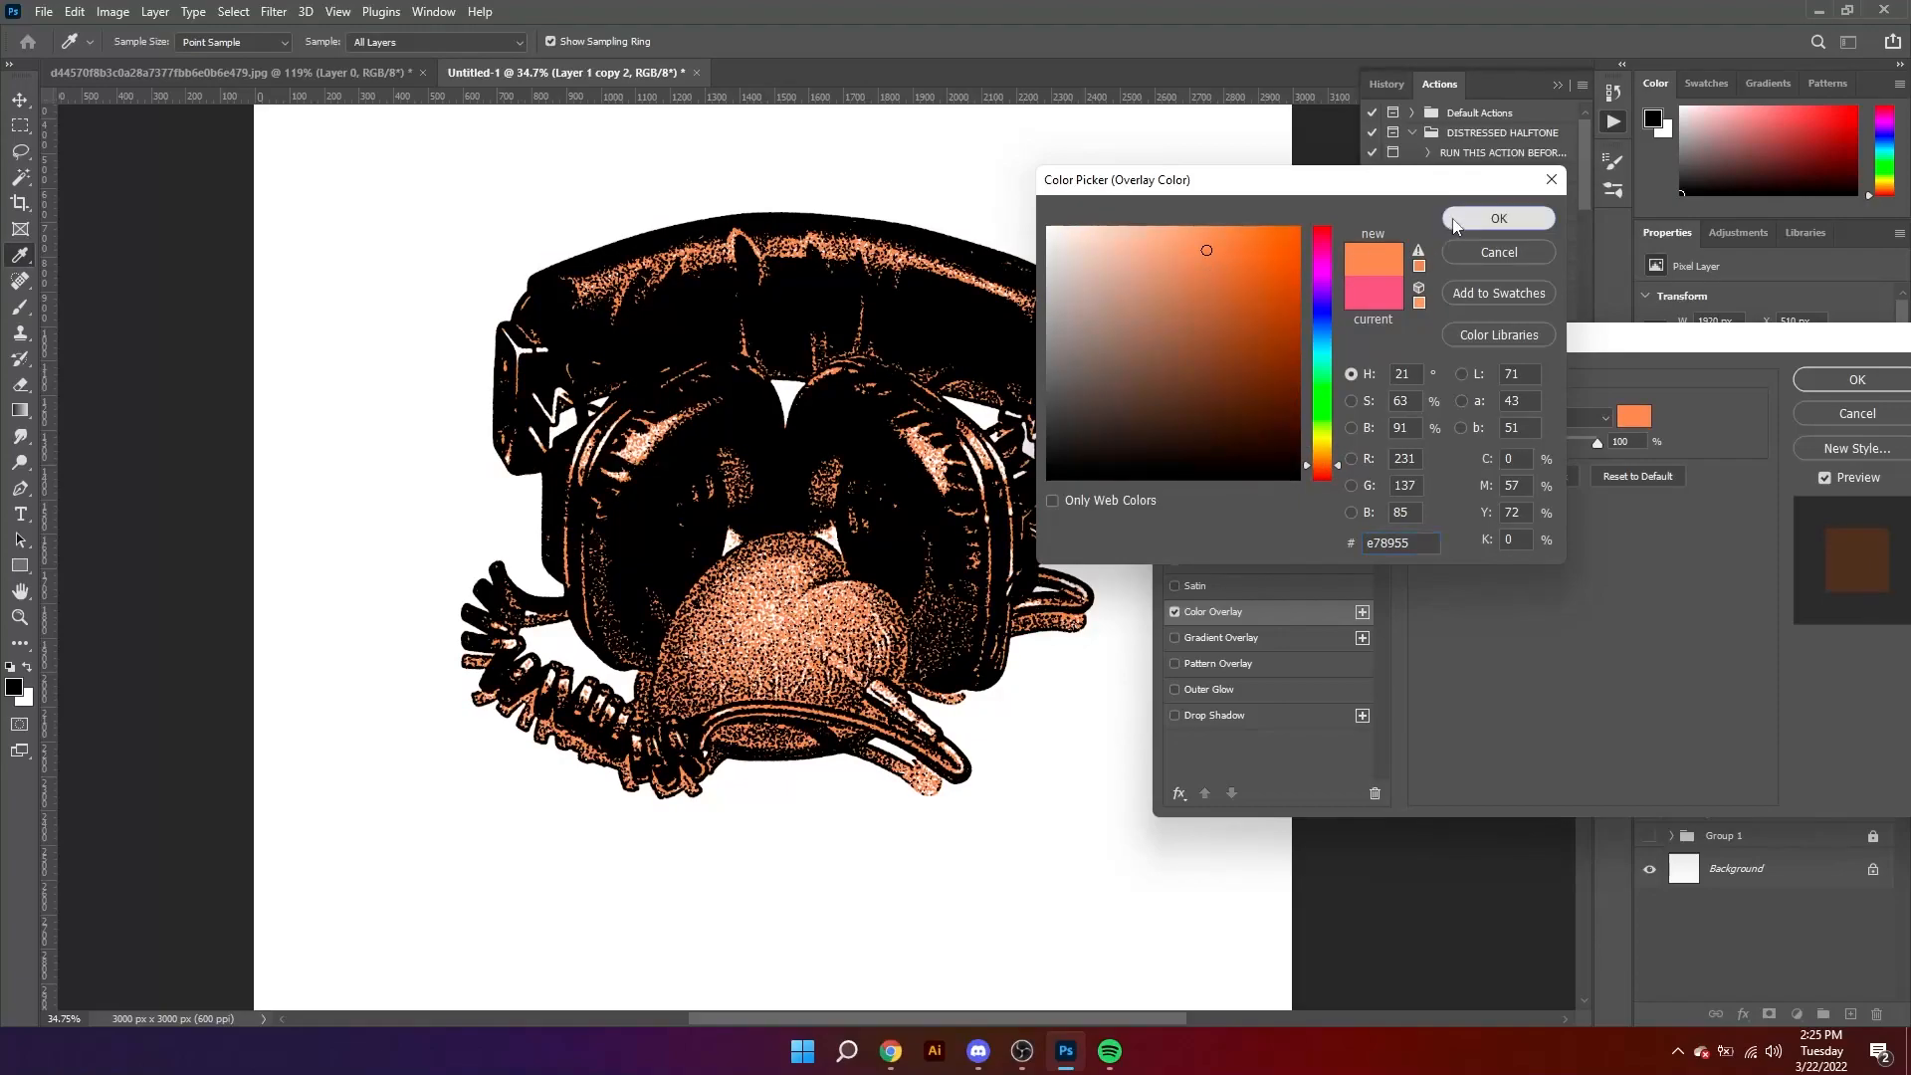
{"action": "left_click", "coordinate": [1499, 218]}
{"action": "left_click", "coordinate": [1857, 379]}
Step: Add a Color Overlay to Layer 1 copy in pale yellow, efee98, and apply the layer style
{"action": "left_click", "coordinate": [1807, 728]}
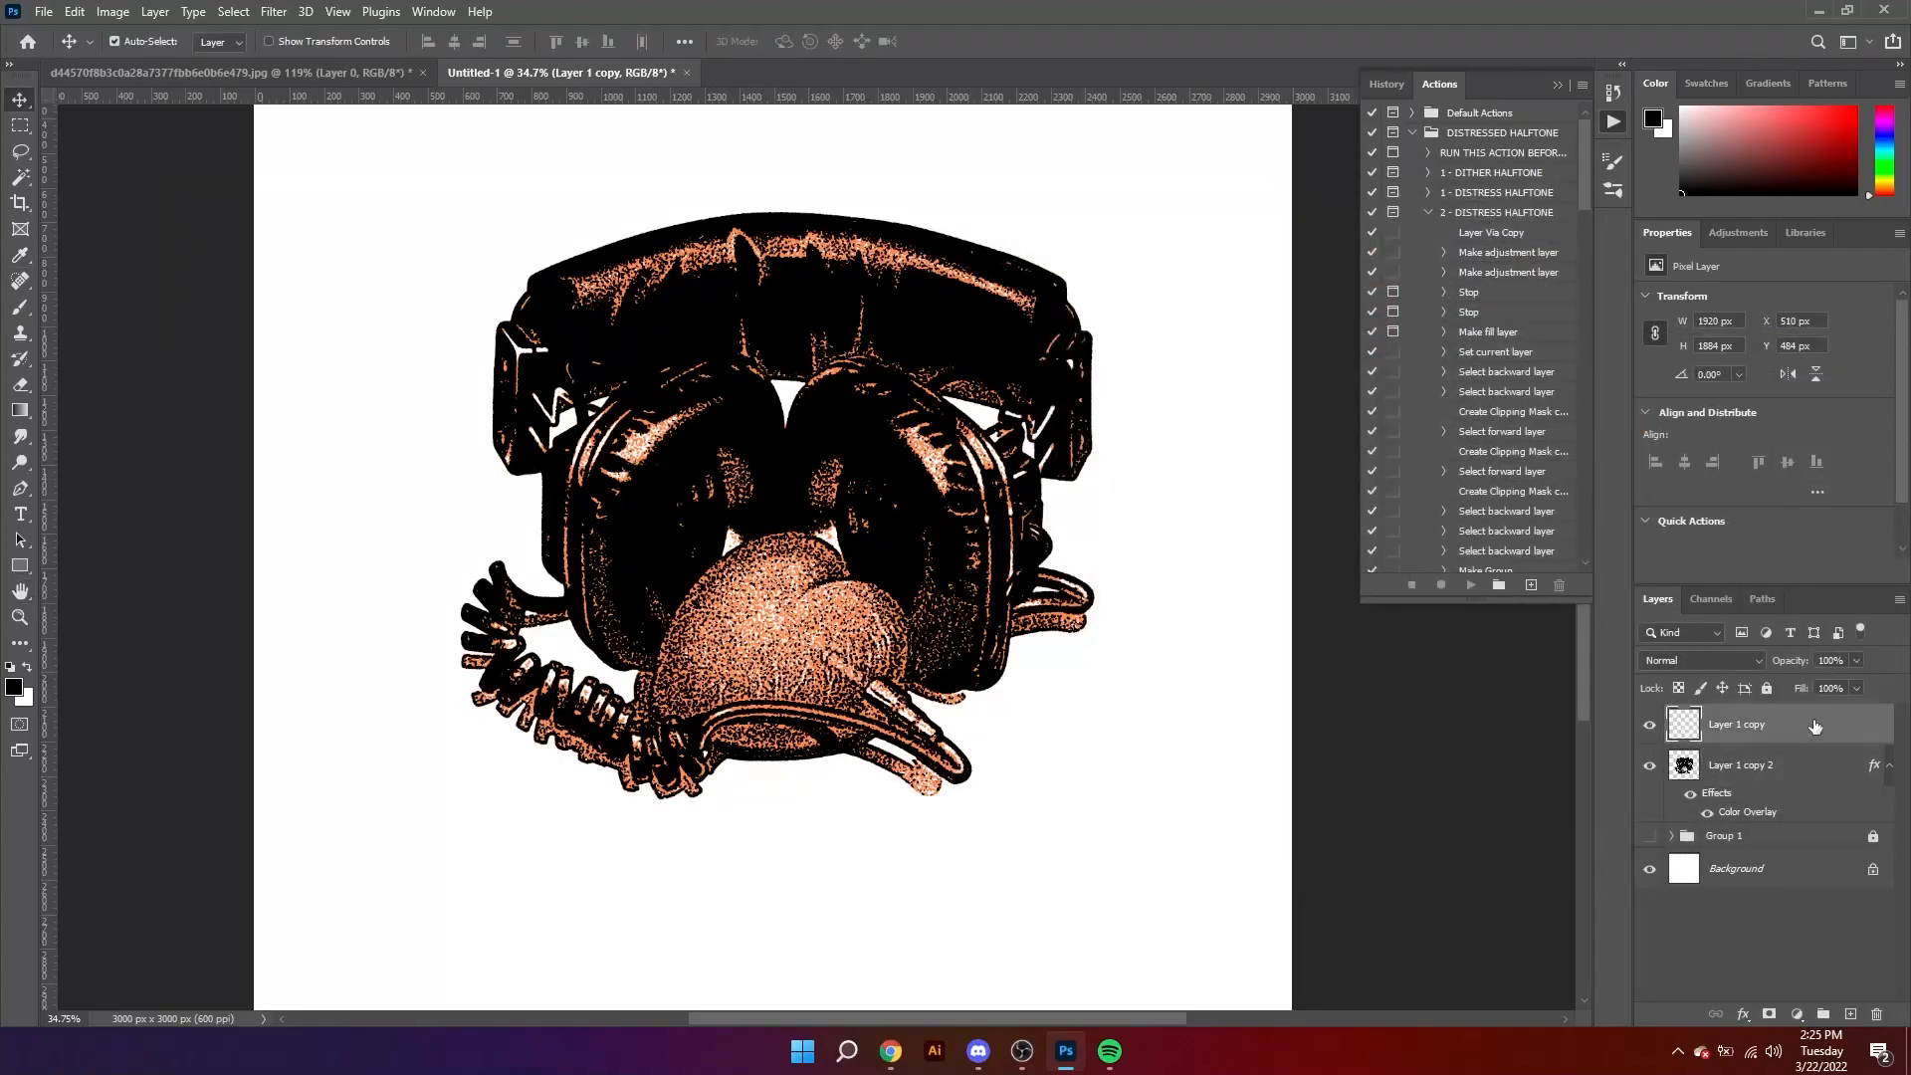
{"action": "double_click", "coordinate": [1842, 717]}
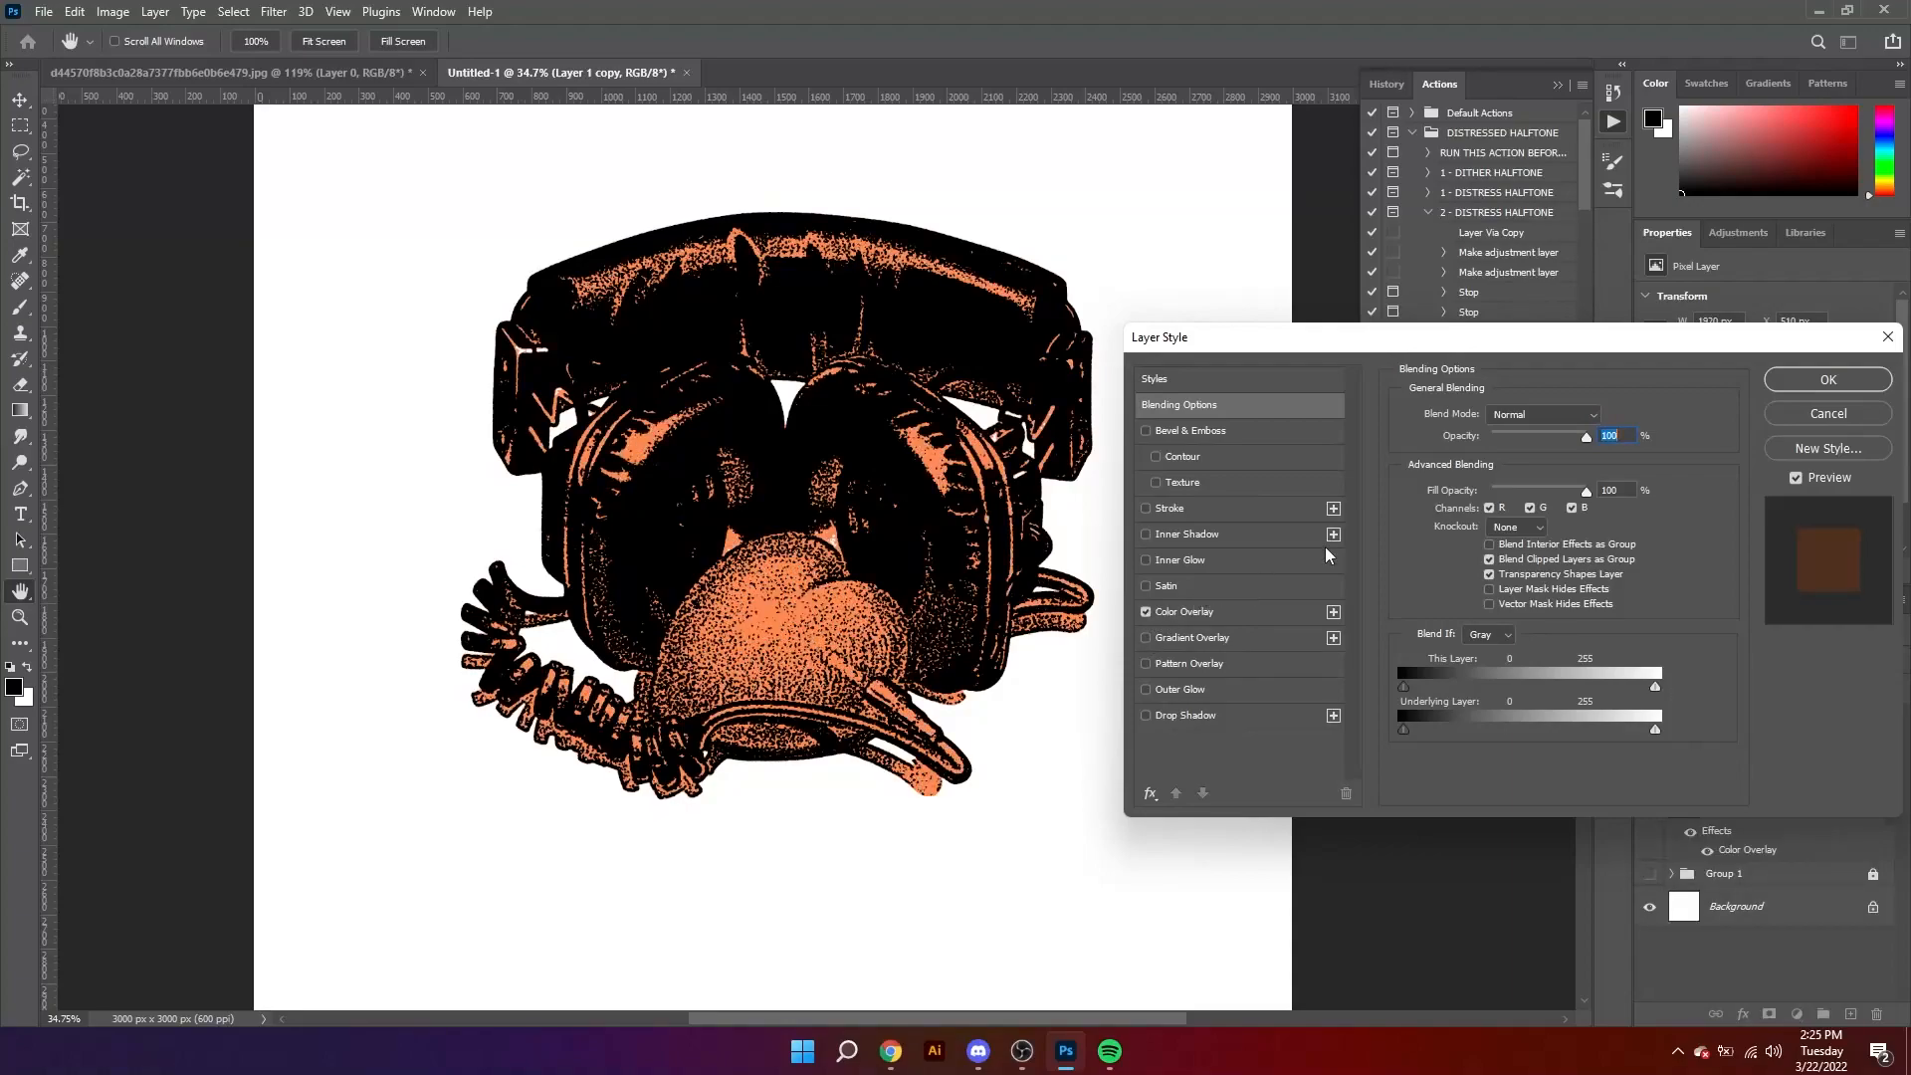
{"action": "left_click", "coordinate": [1213, 612]}
{"action": "left_click", "coordinate": [1605, 419]}
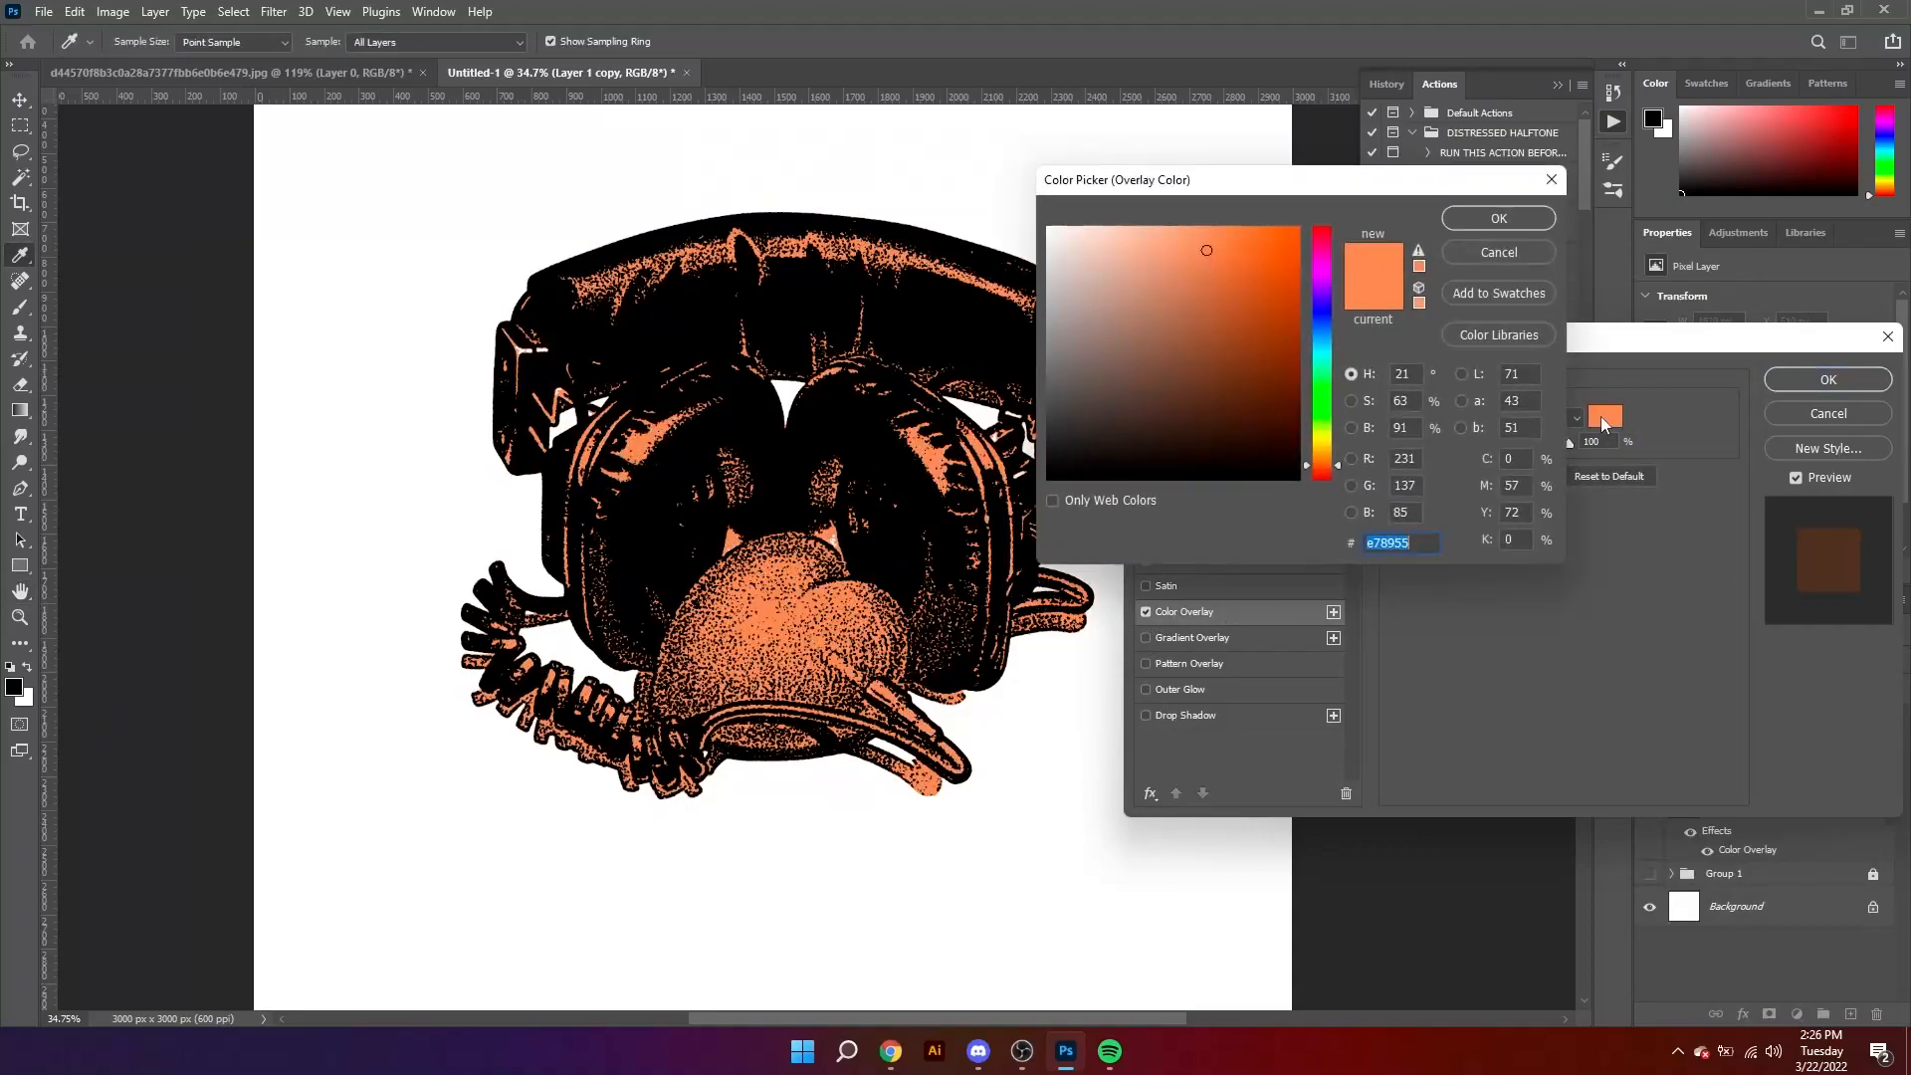
{"action": "mouse_move", "coordinate": [1071, 264]}
{"action": "left_mouse_down"}
{"action": "mouse_move", "coordinate": [1141, 309]}
{"action": "mouse_move", "coordinate": [1216, 264]}
{"action": "mouse_move", "coordinate": [1139, 251]}
{"action": "left_mouse_up"}
{"action": "left_click", "coordinate": [1326, 441]}
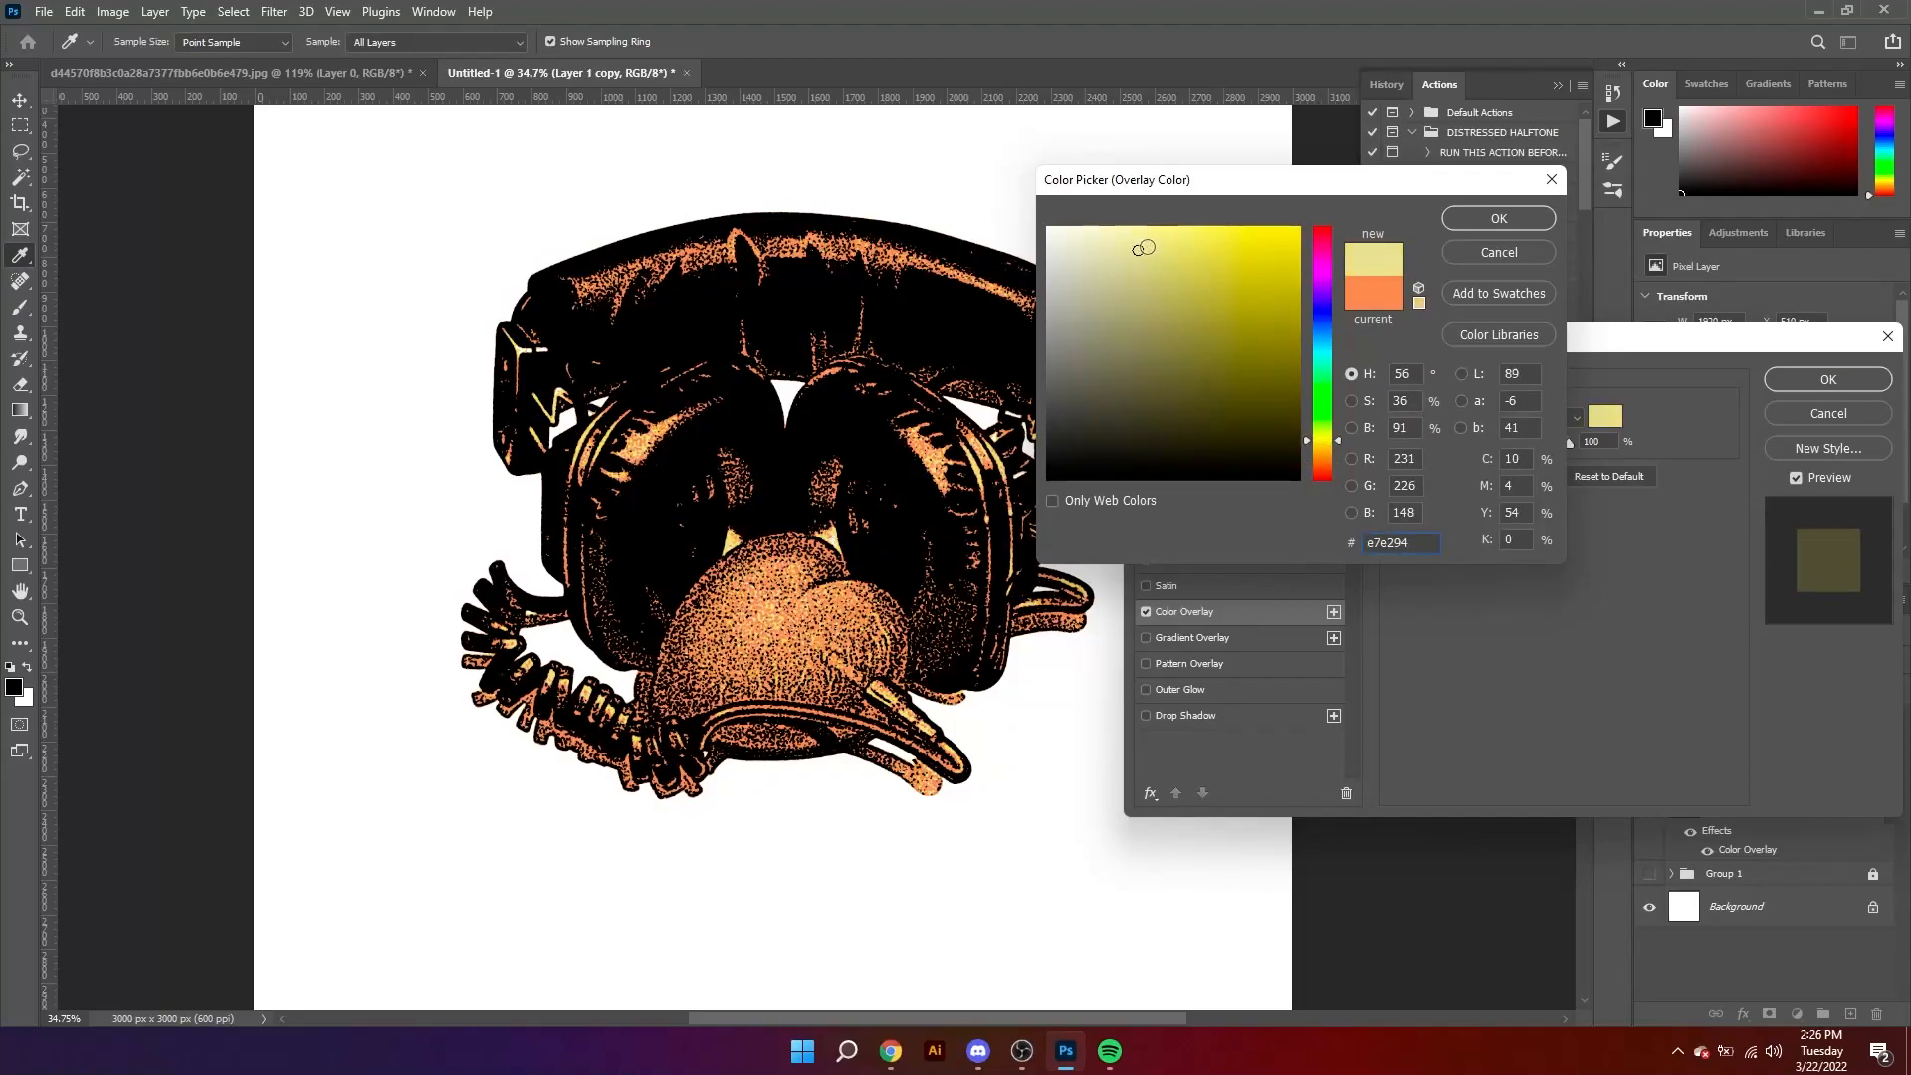
{"action": "left_click", "coordinate": [1119, 242]}
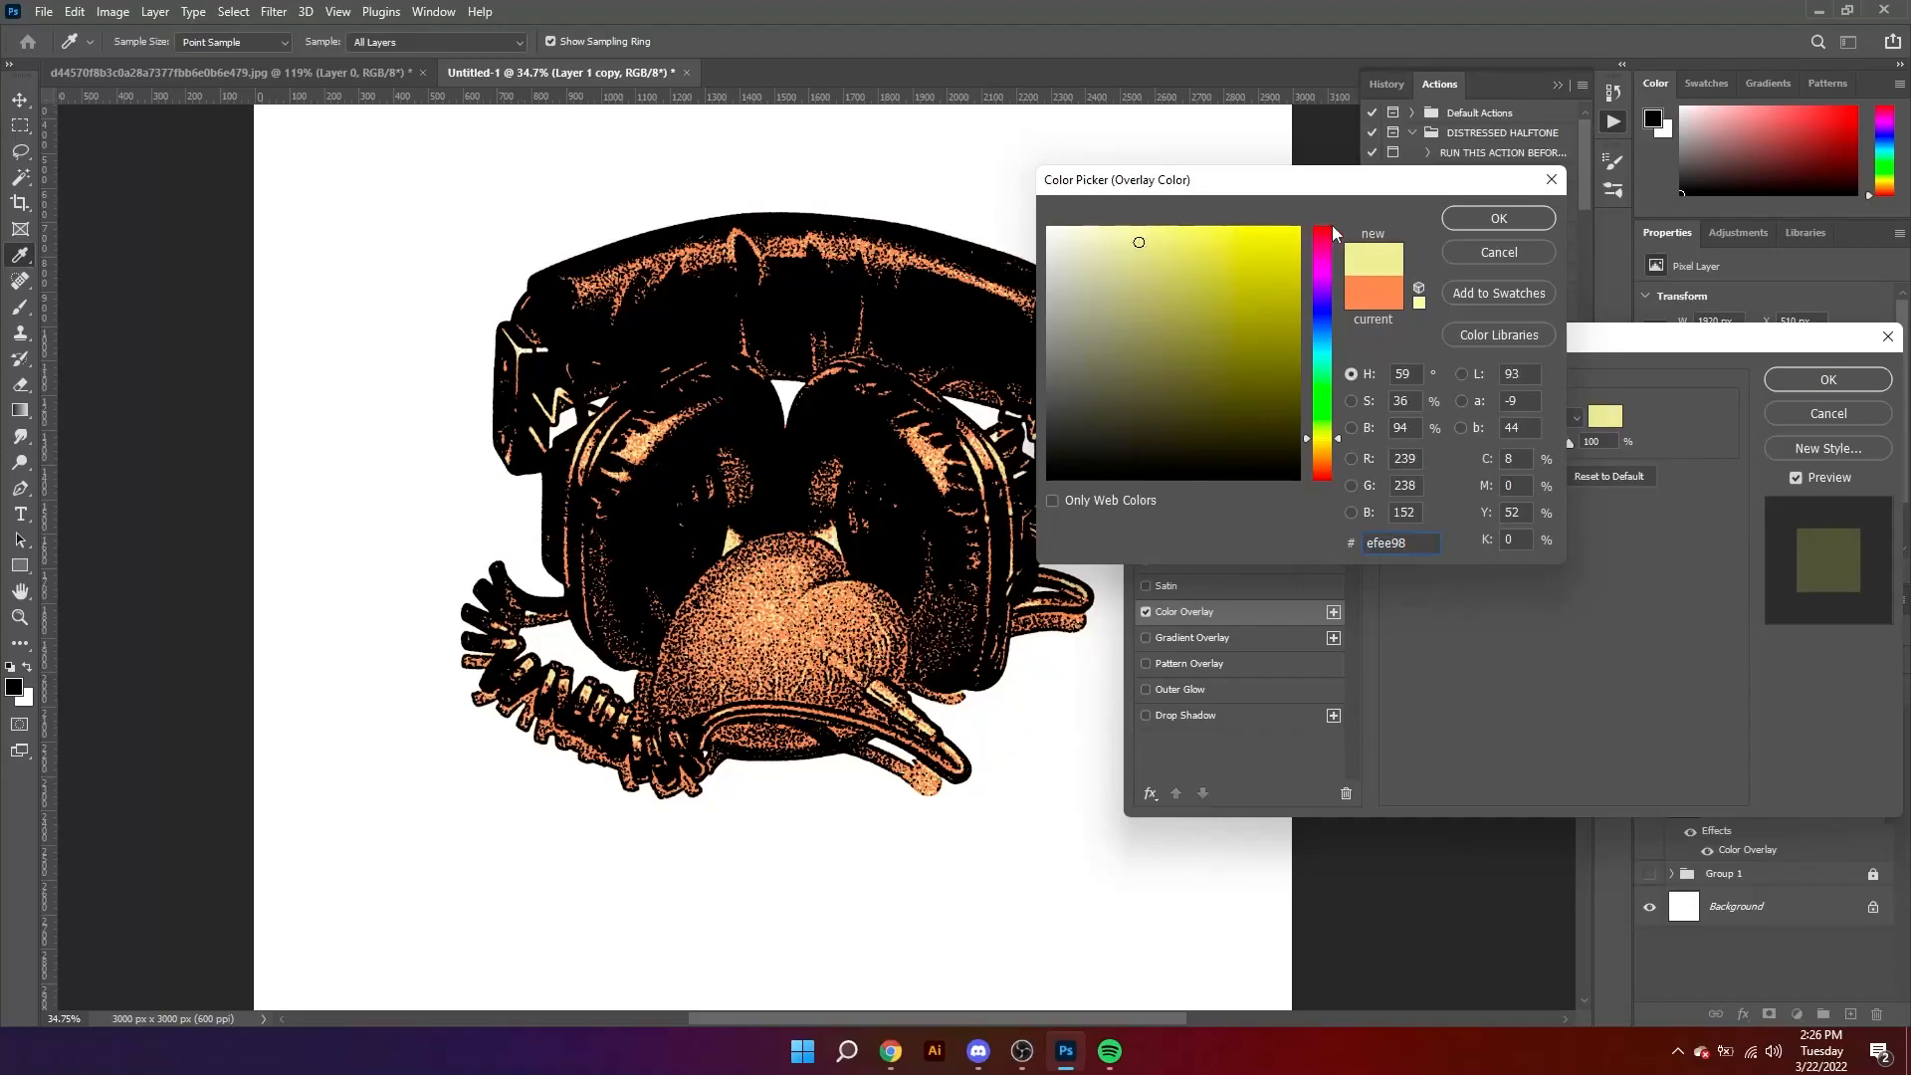
{"action": "left_click", "coordinate": [1471, 218]}
{"action": "left_click", "coordinate": [1828, 379]}
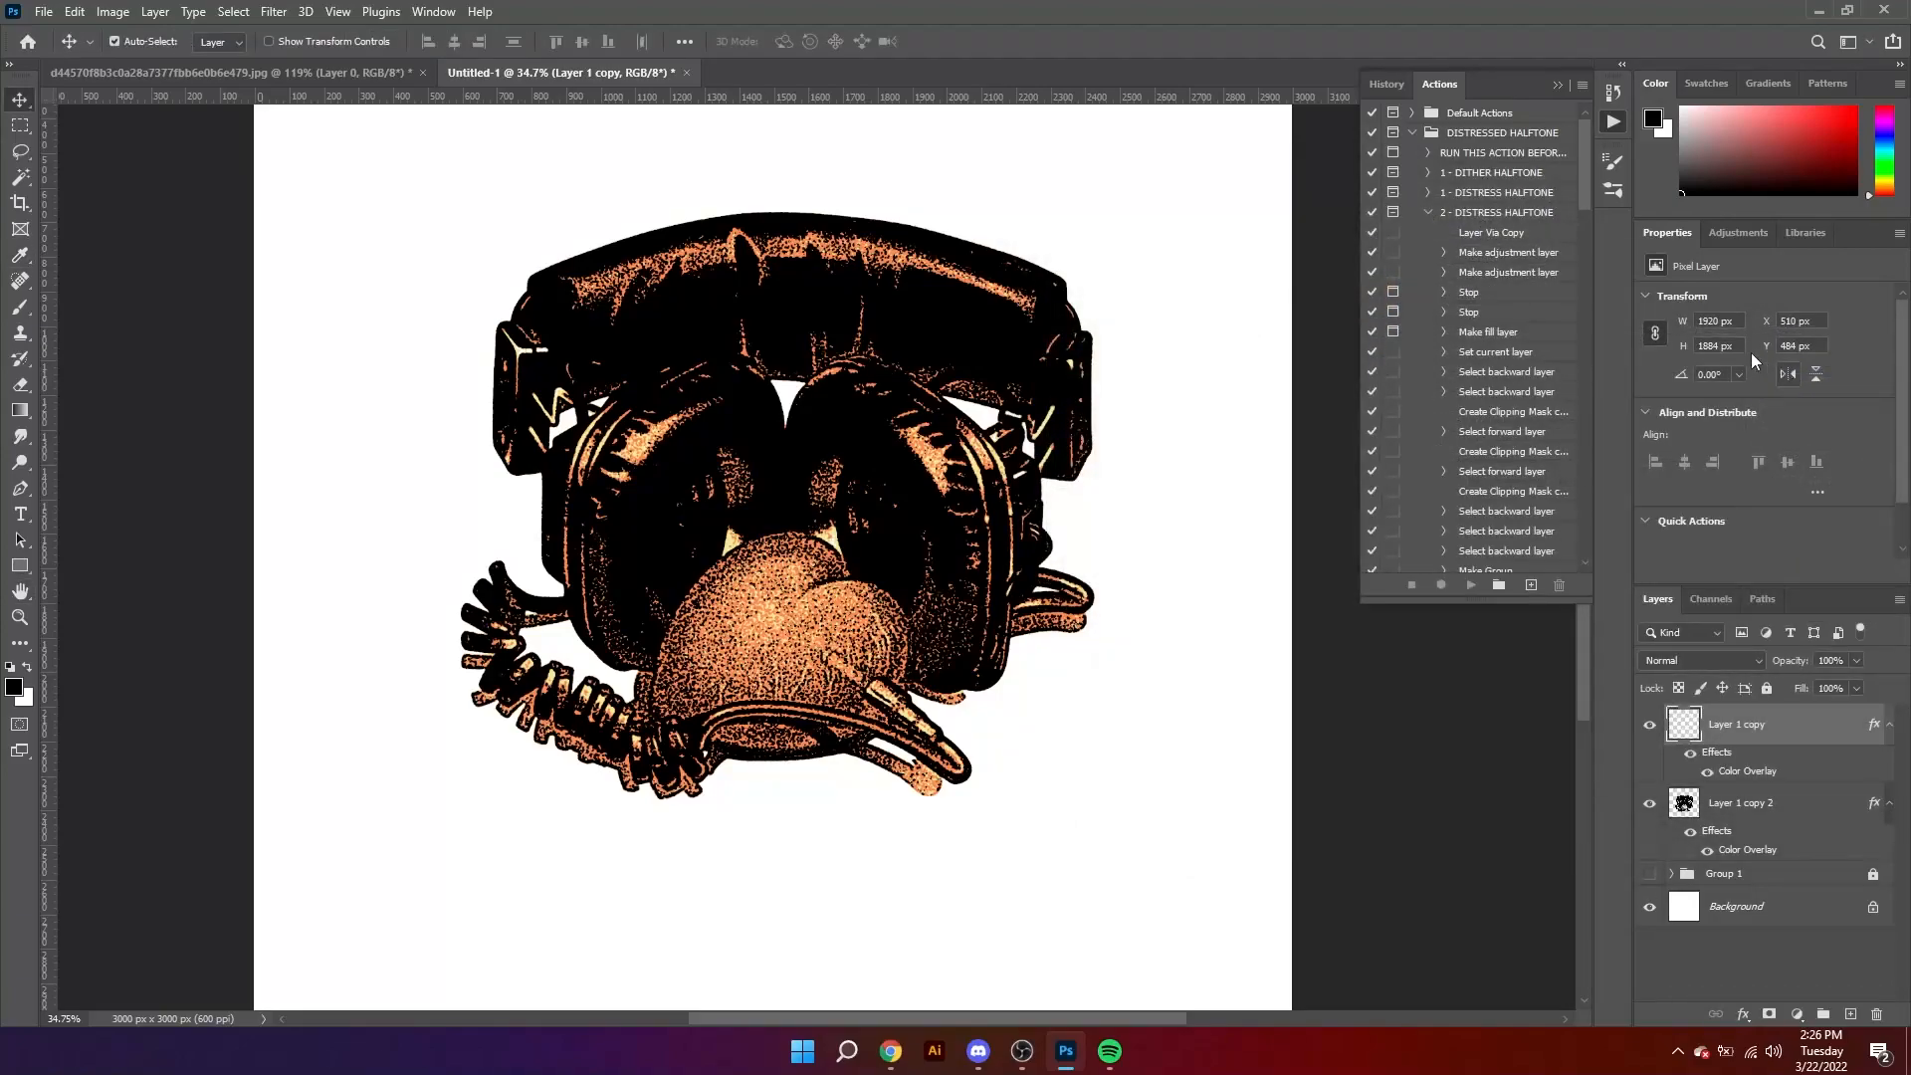
Step: Load Layer 1 copy 2's outline as a selection and create a new layer directly below it
{"action": "key", "text": "z"}
{"action": "key", "text": "ctrl+minus"}
{"action": "left_click_drag", "start_coordinate": [801, 436], "coordinate": [926, 563]}
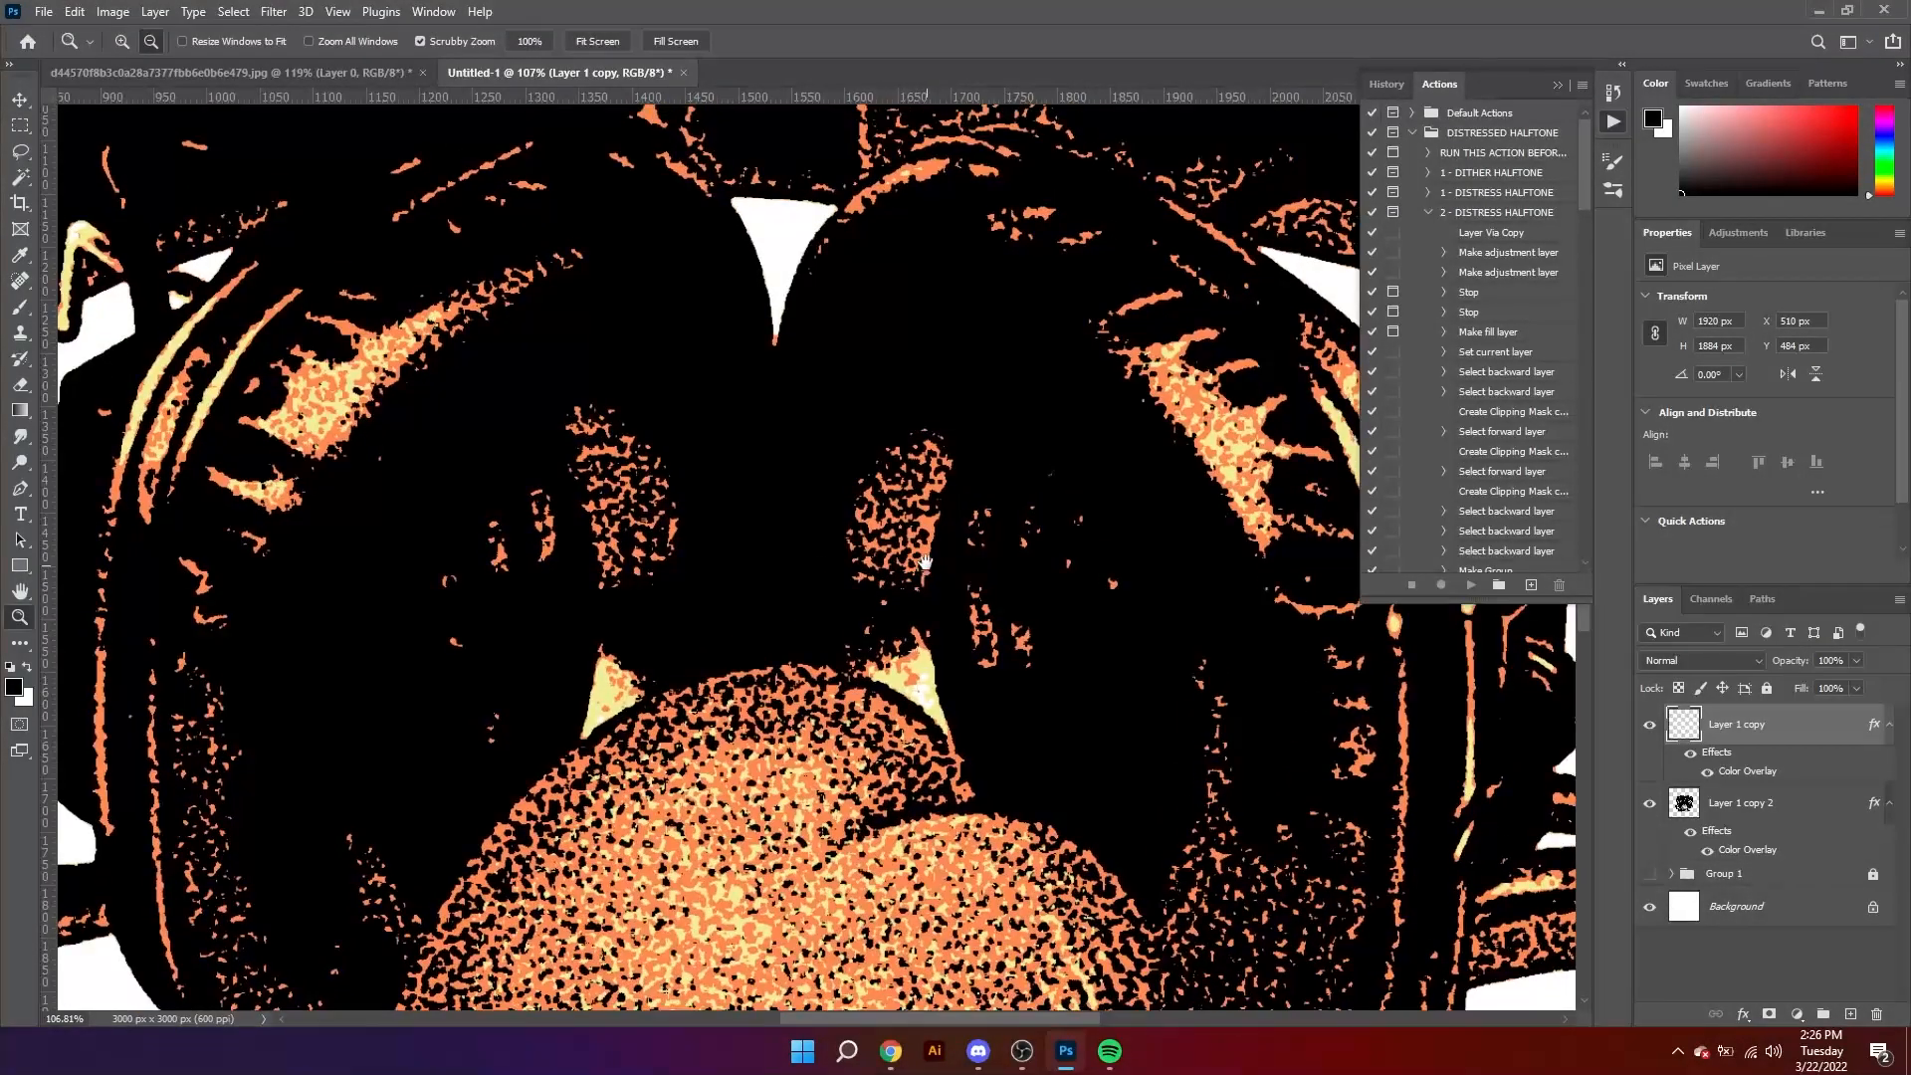
{"action": "left_click", "coordinate": [926, 564]}
{"action": "key", "text": "alt+bracketleft"}
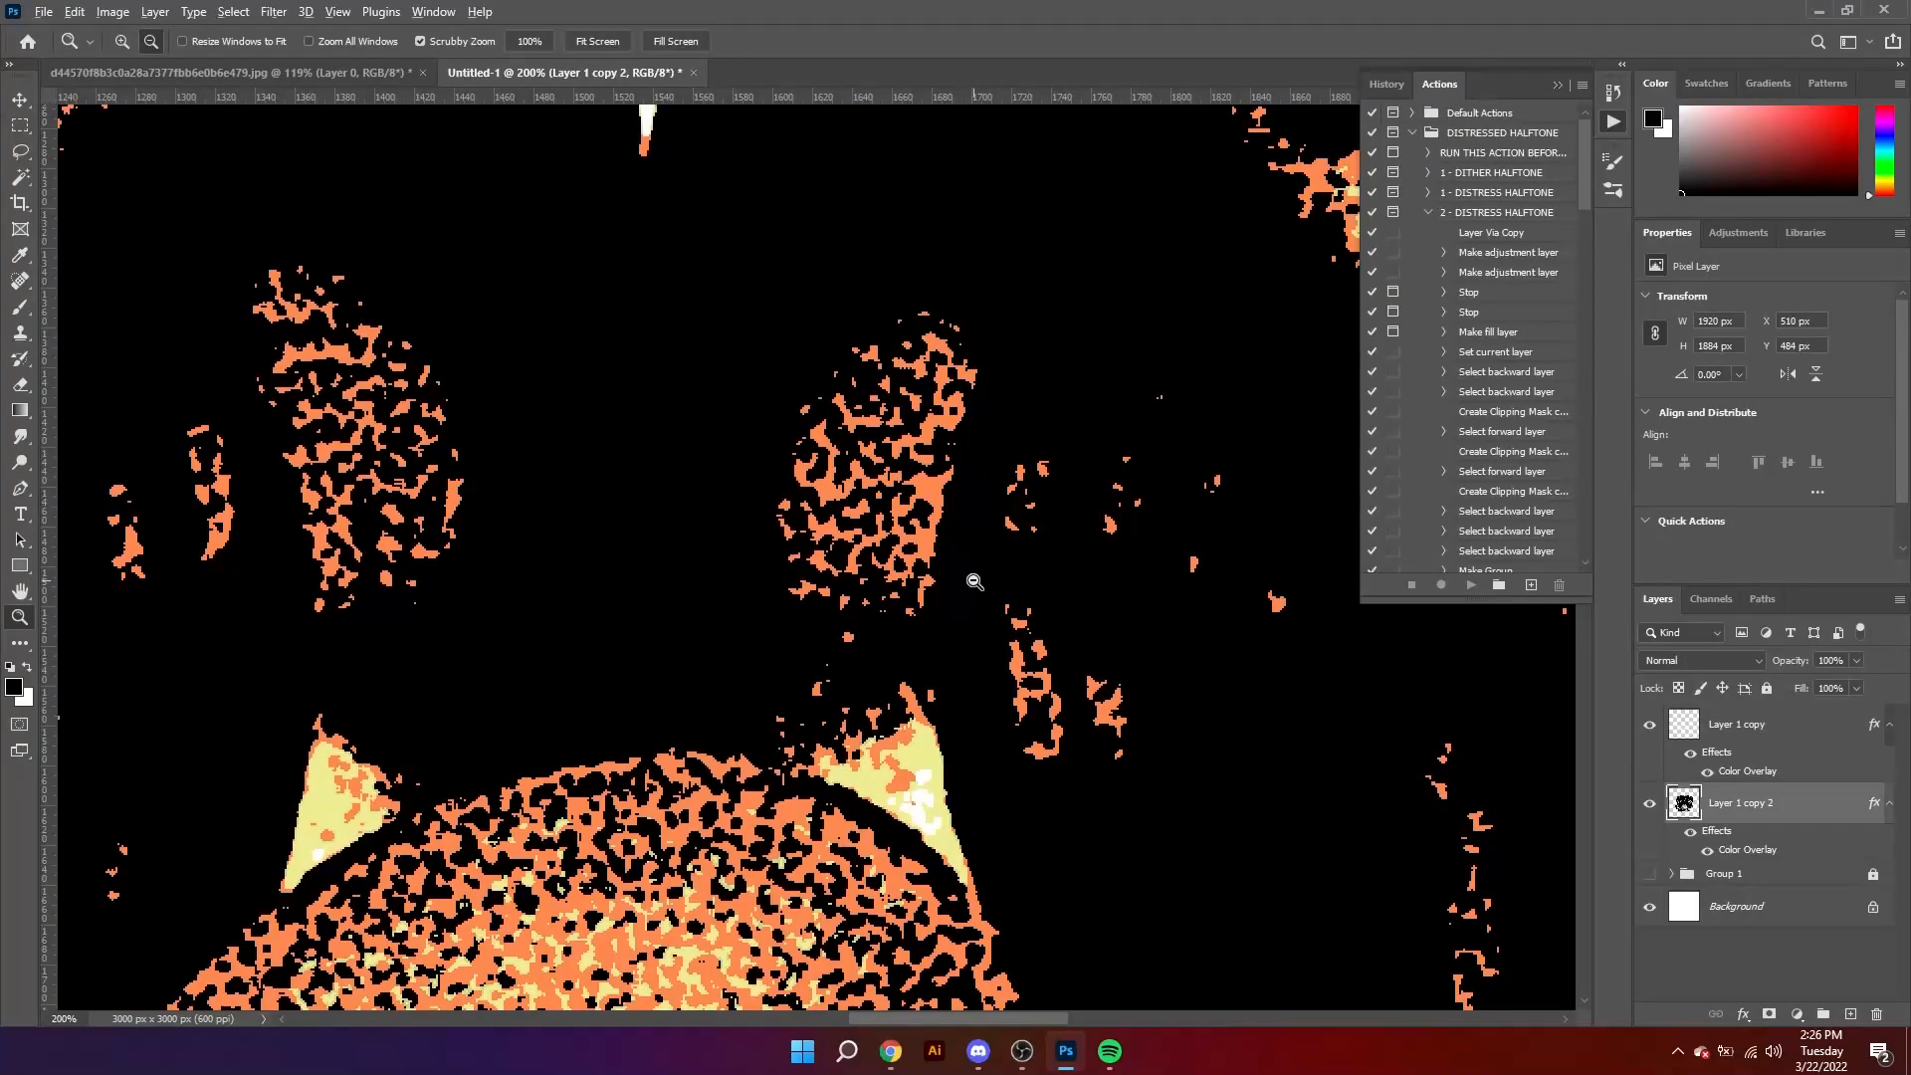
{"action": "key", "text": "ctrl+0"}
{"action": "left_click", "coordinate": [1683, 806], "text": "ctrl"}
{"action": "left_click", "coordinate": [1850, 1015]}
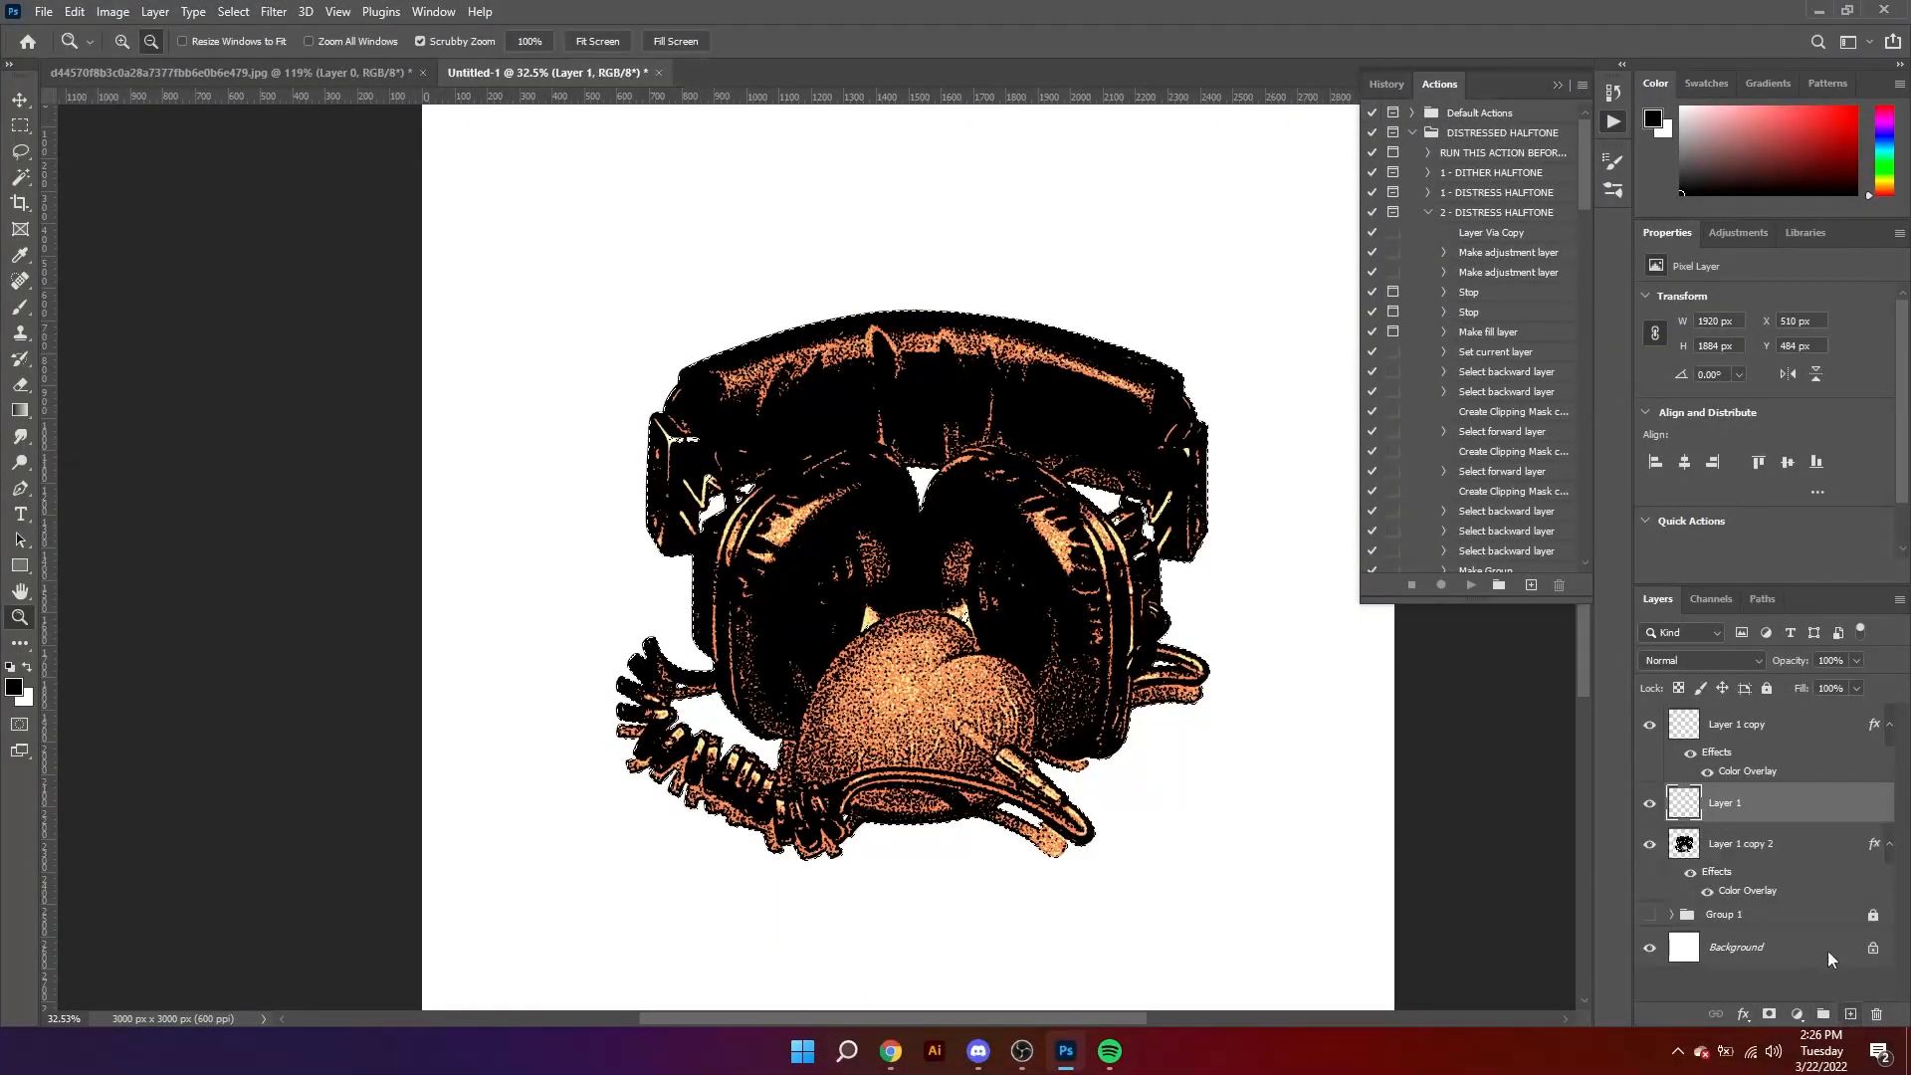
{"action": "left_click_drag", "start_coordinate": [1758, 813], "coordinate": [1758, 901]}
Step: Fill the headphones-shaped selection with black on the new layer, without a layer mask, and deselect
{"action": "left_click", "coordinate": [1772, 1014]}
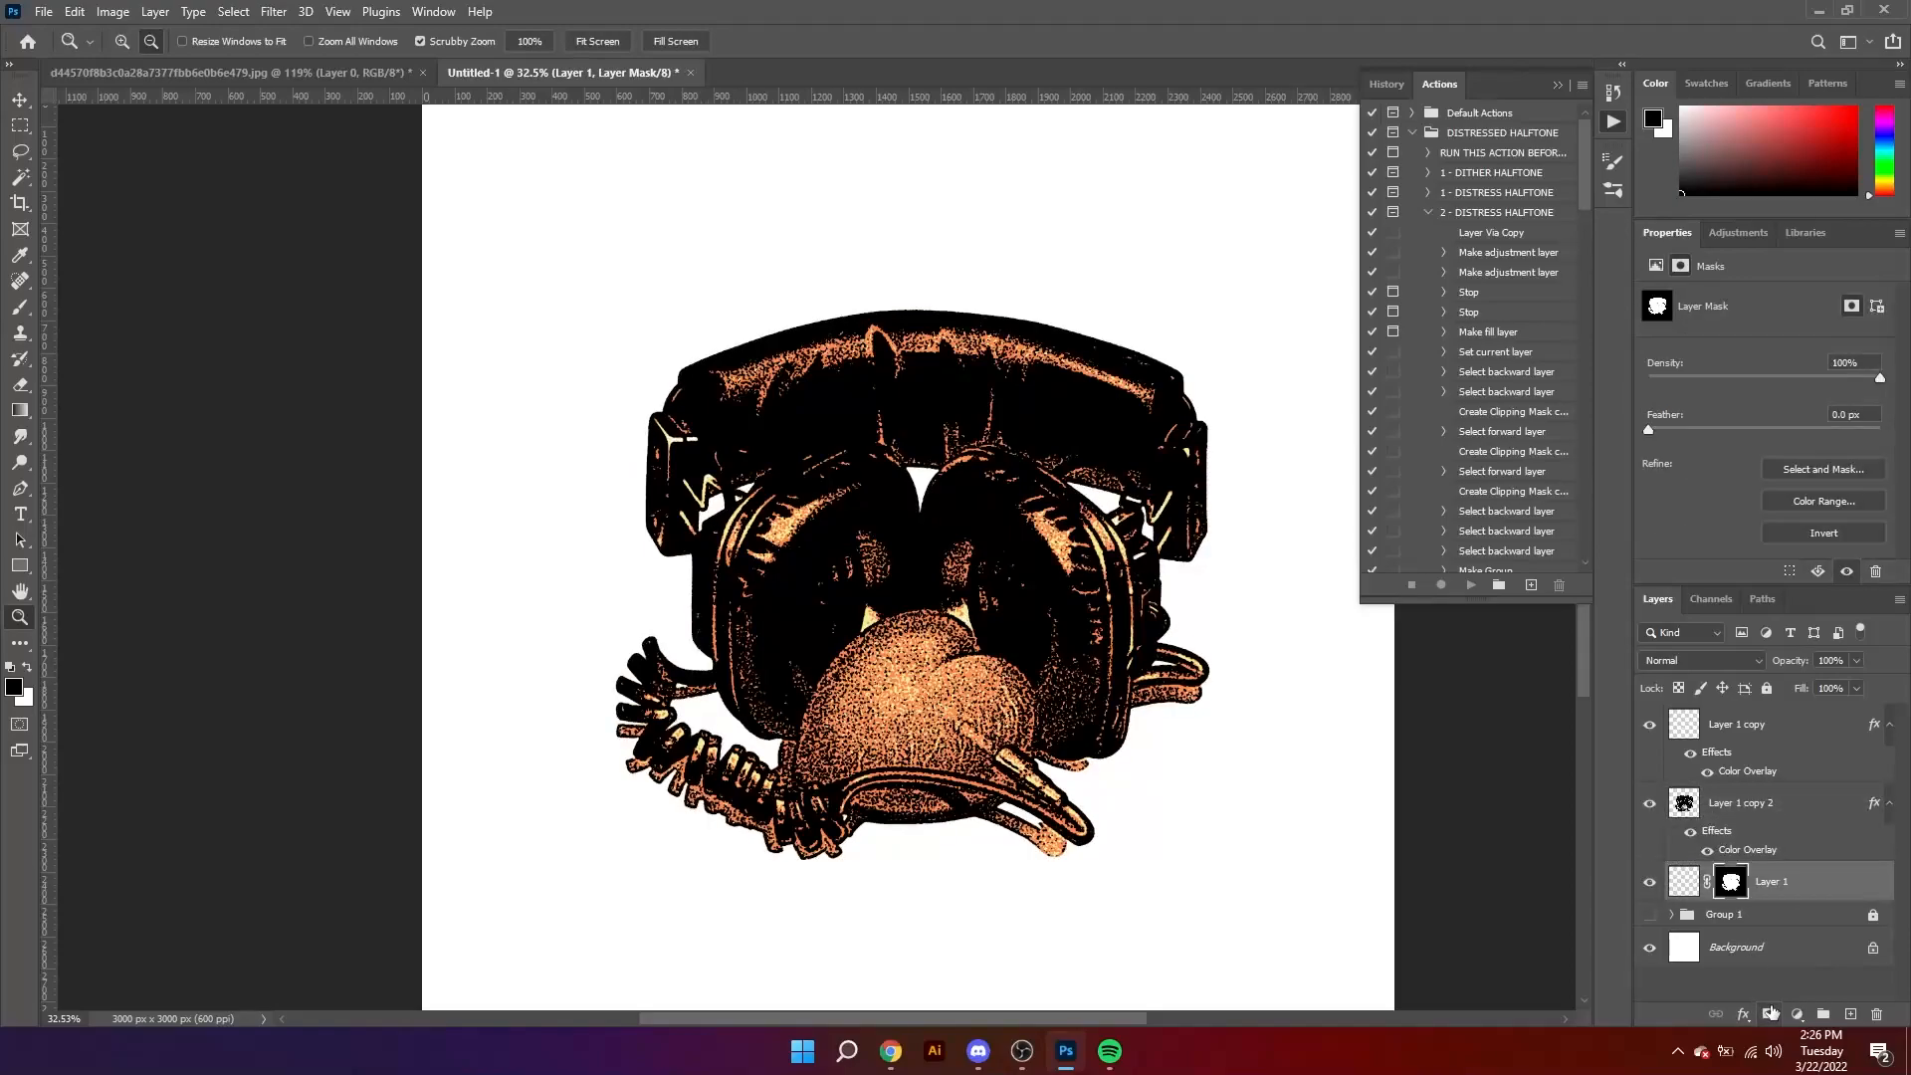
{"action": "key", "text": "ctrl+z"}
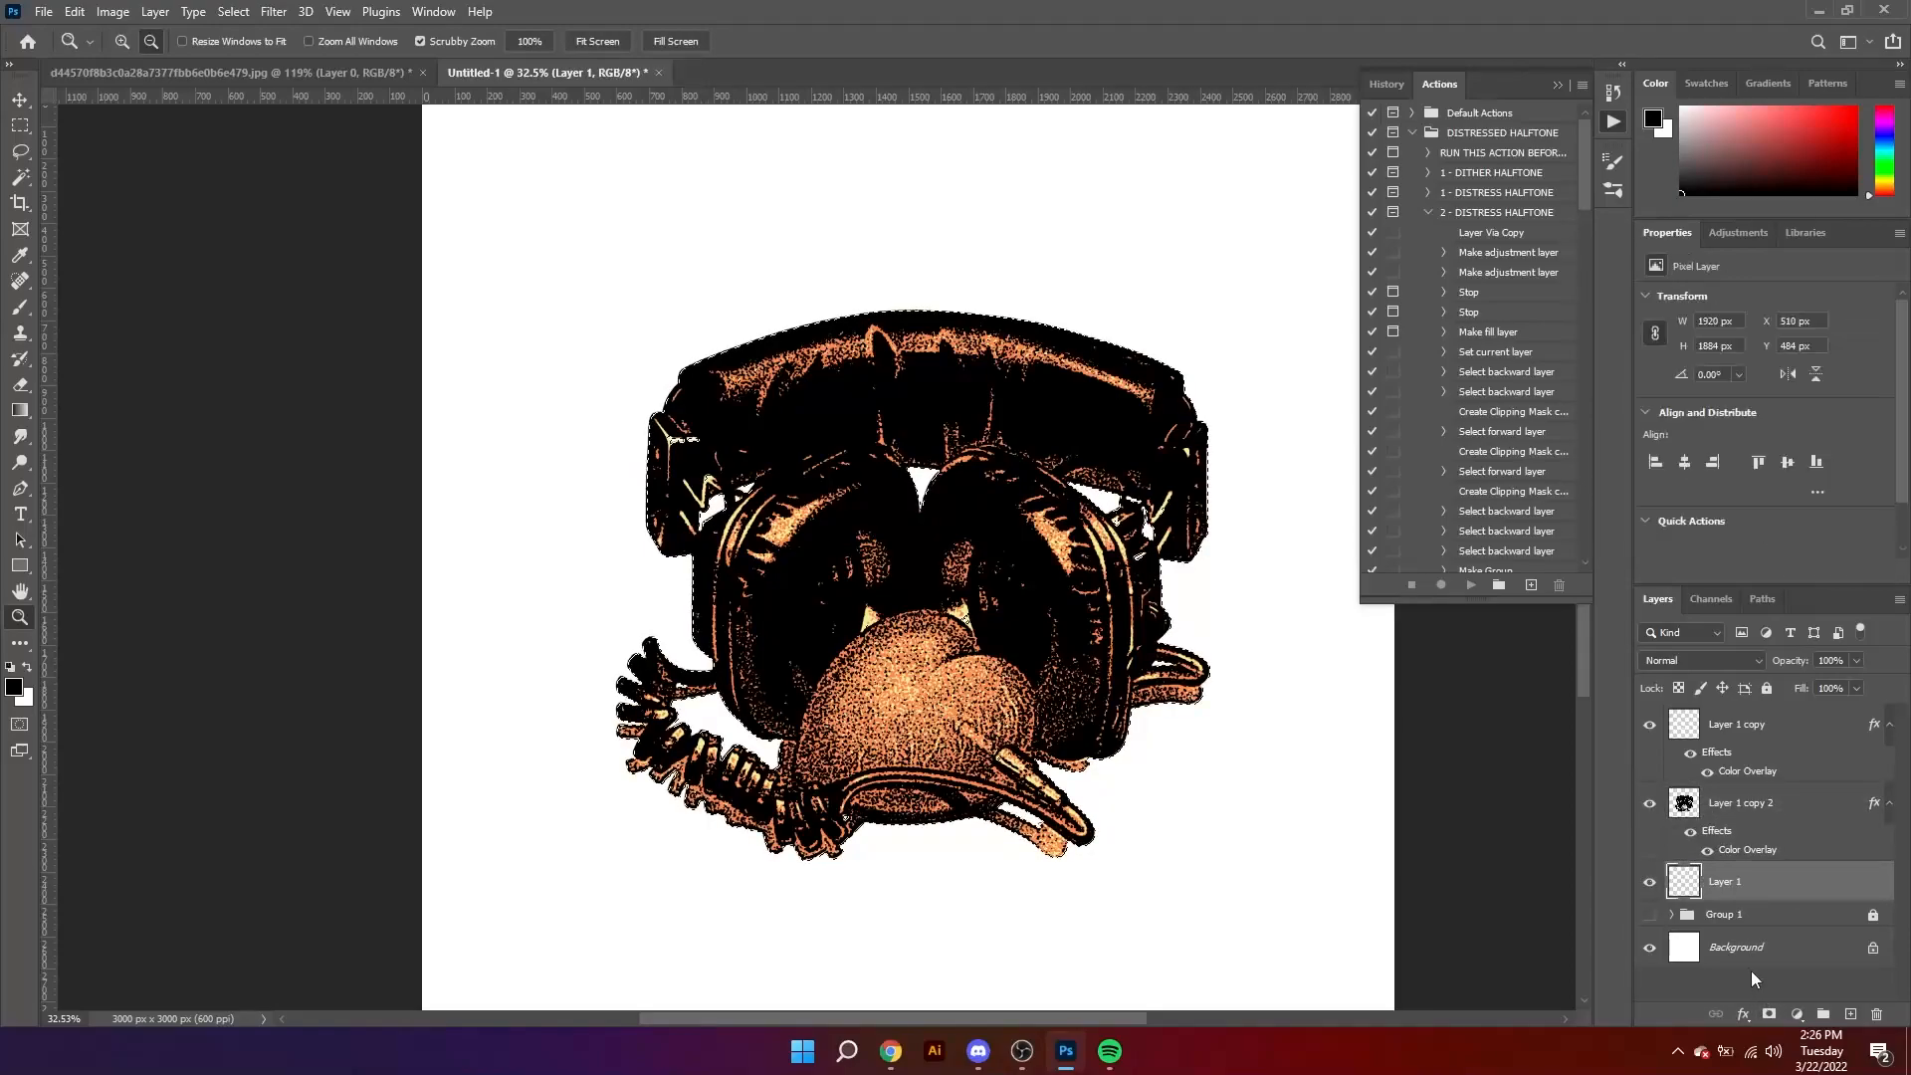
{"action": "key", "text": "alt+BackSpace"}
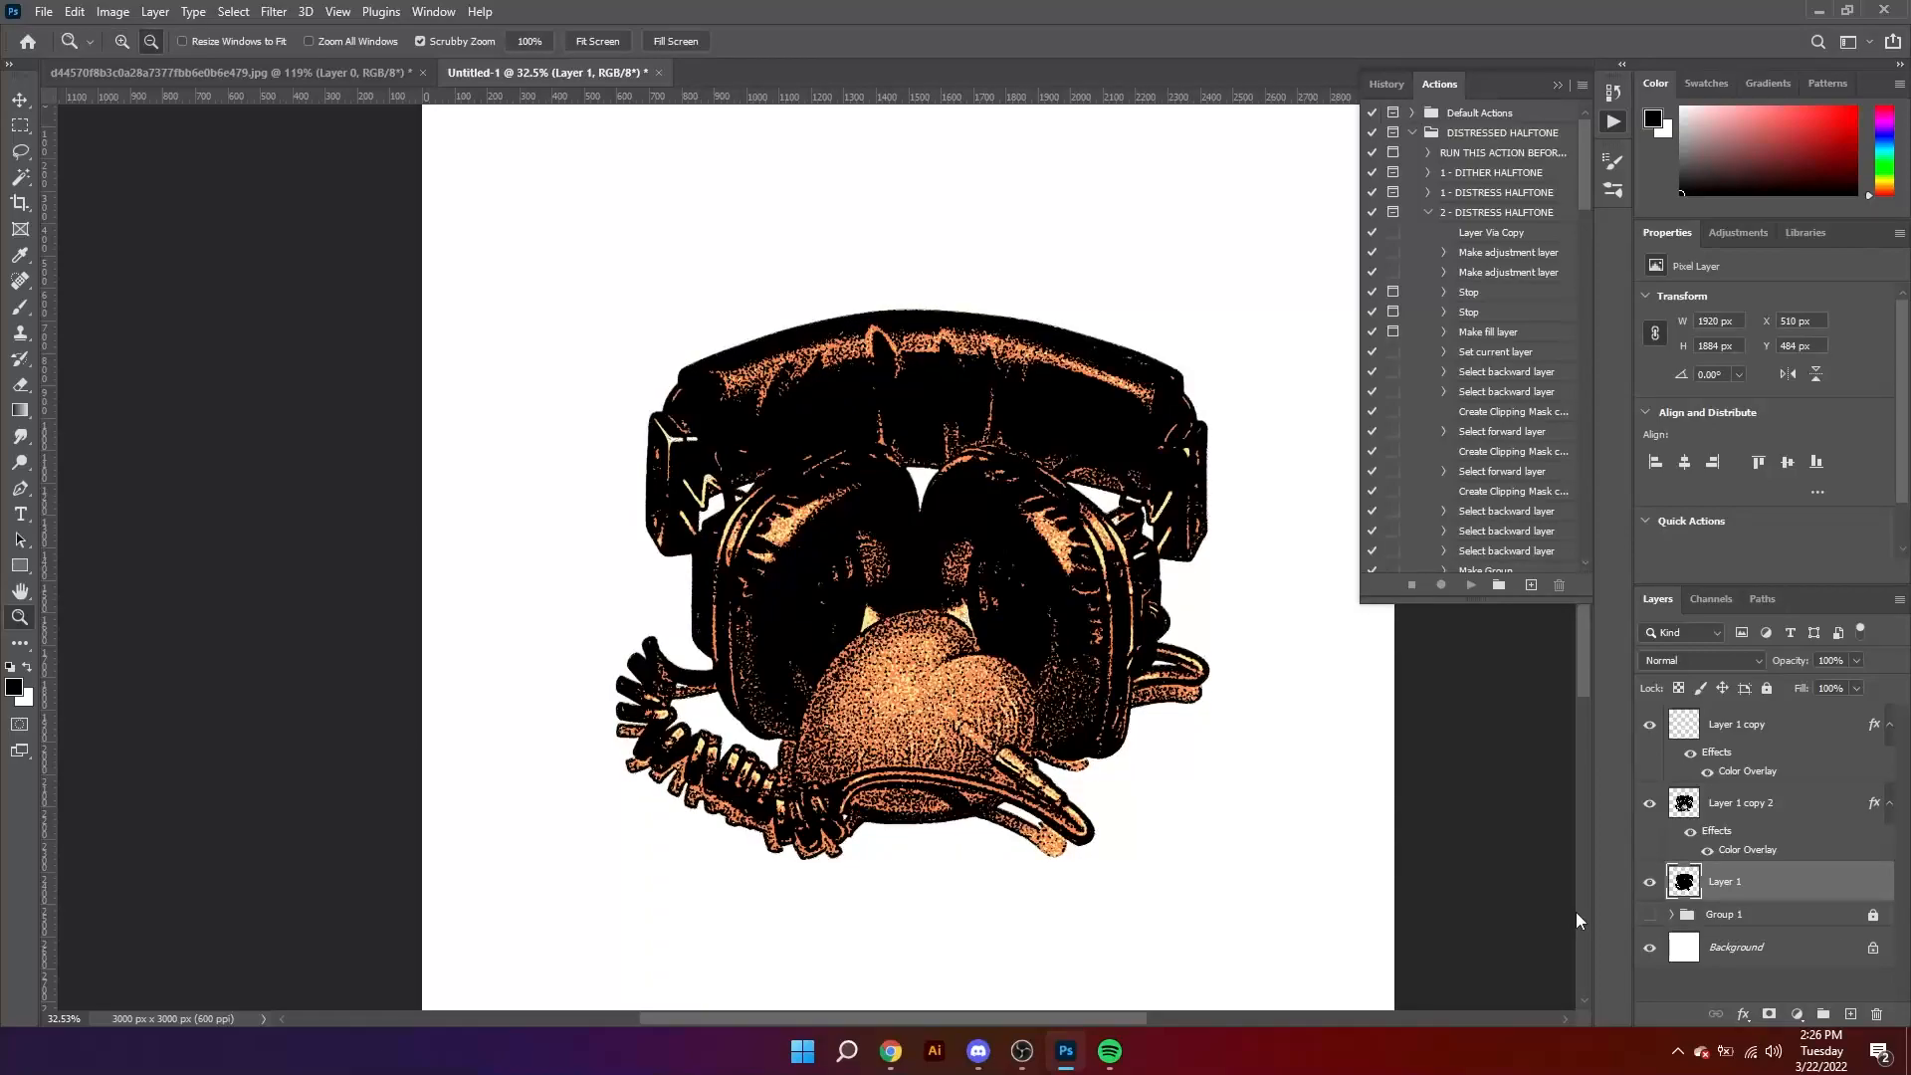
Step: Duplicate Layer 1 copy 2 together with its orange Color Overlay
{"action": "left_click", "coordinate": [909, 614], "text": "alt"}
{"action": "scroll", "coordinate": [909, 614], "scroll_direction": "down", "scroll_amount": 1}
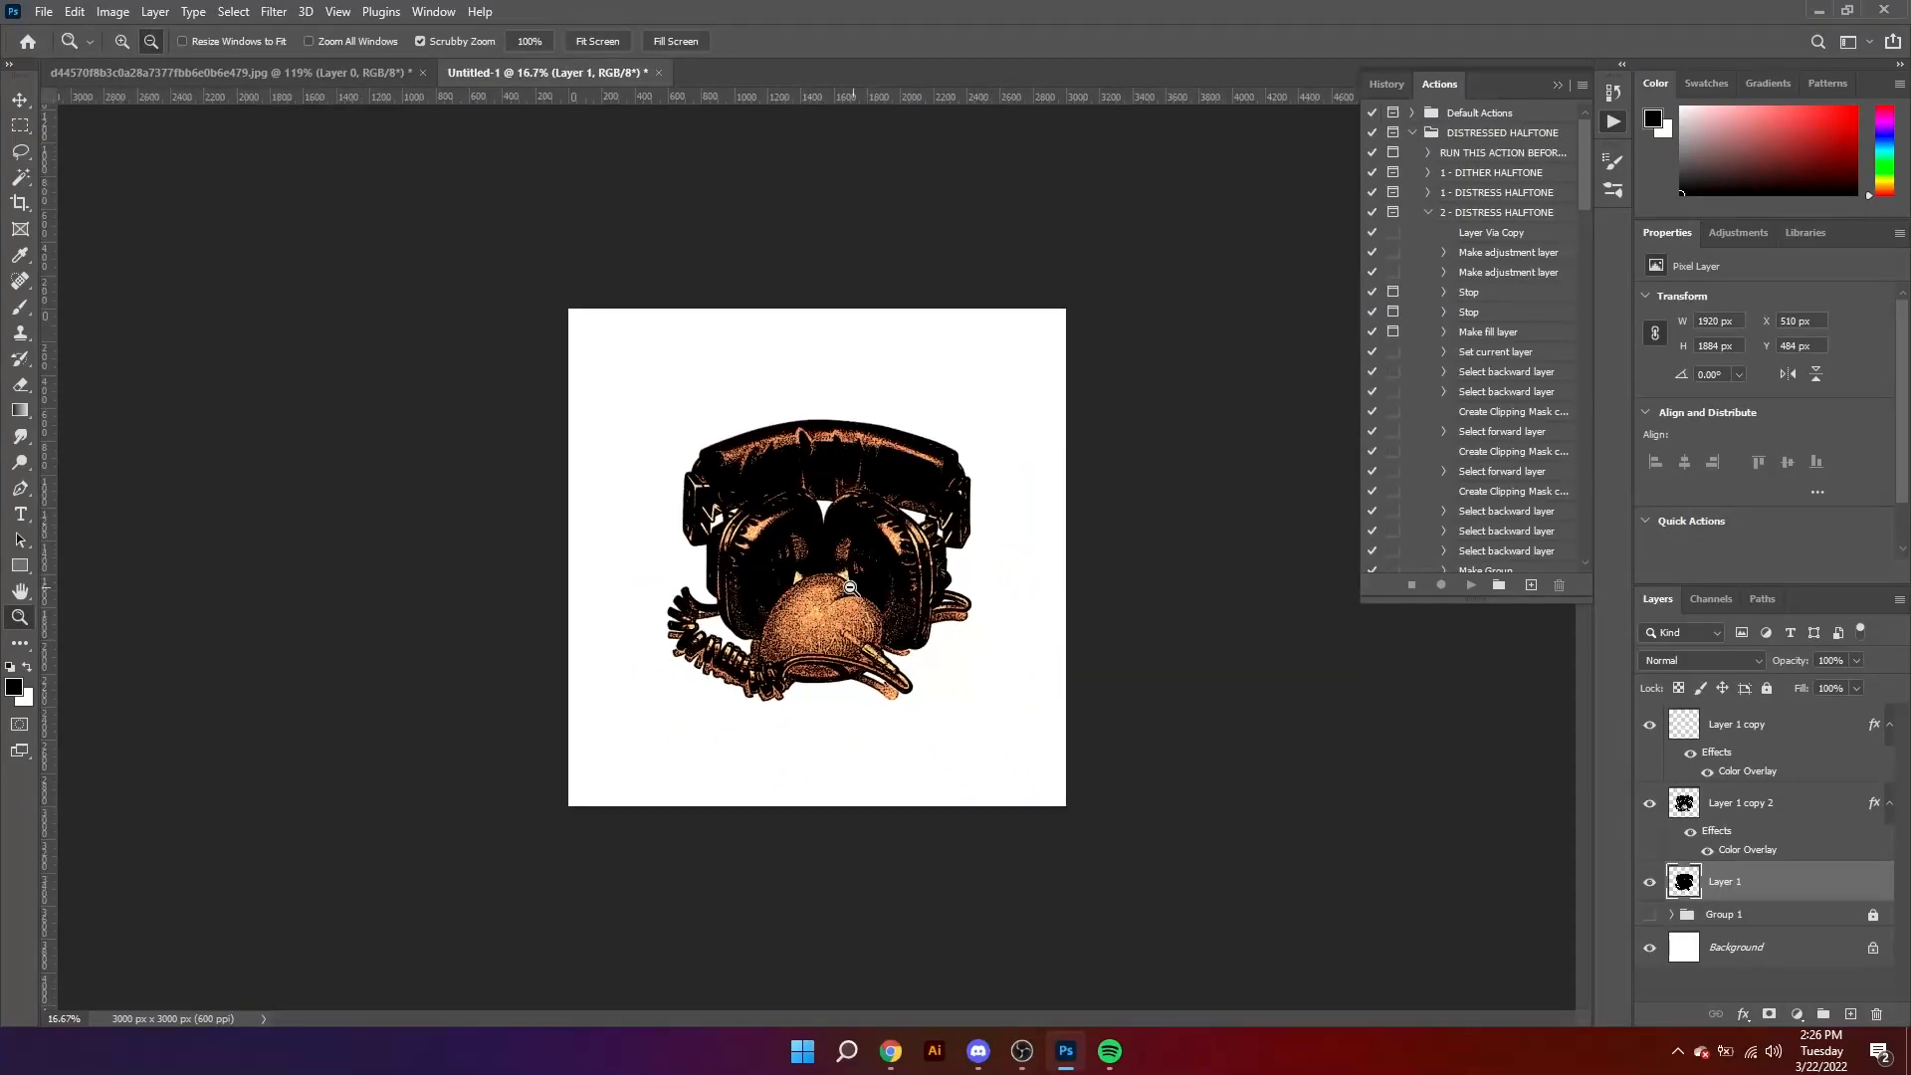
{"action": "scroll", "coordinate": [909, 614], "scroll_direction": "up", "scroll_amount": 3}
{"action": "left_click_drag", "start_coordinate": [879, 614], "coordinate": [873, 654]}
{"action": "key", "text": "v"}
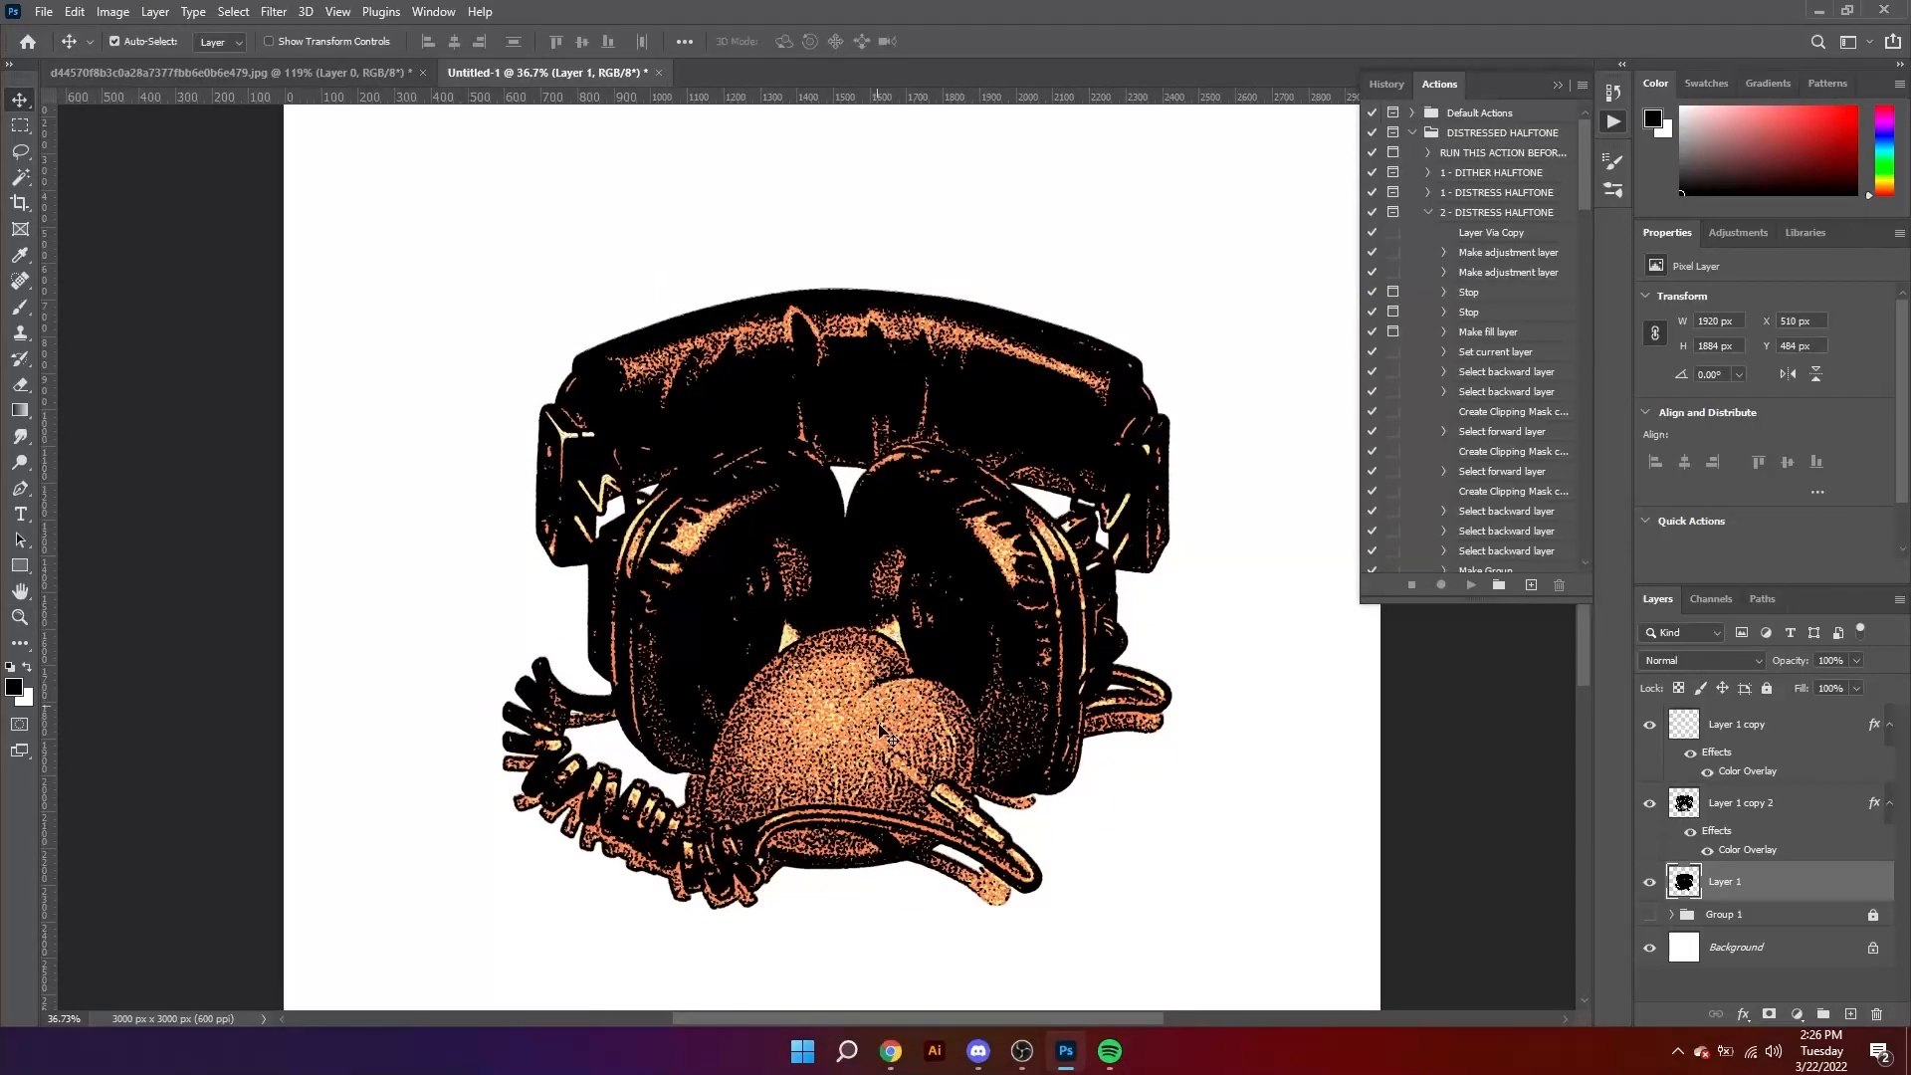
{"action": "left_click", "coordinate": [1716, 817]}
{"action": "key", "text": "ctrl+j"}
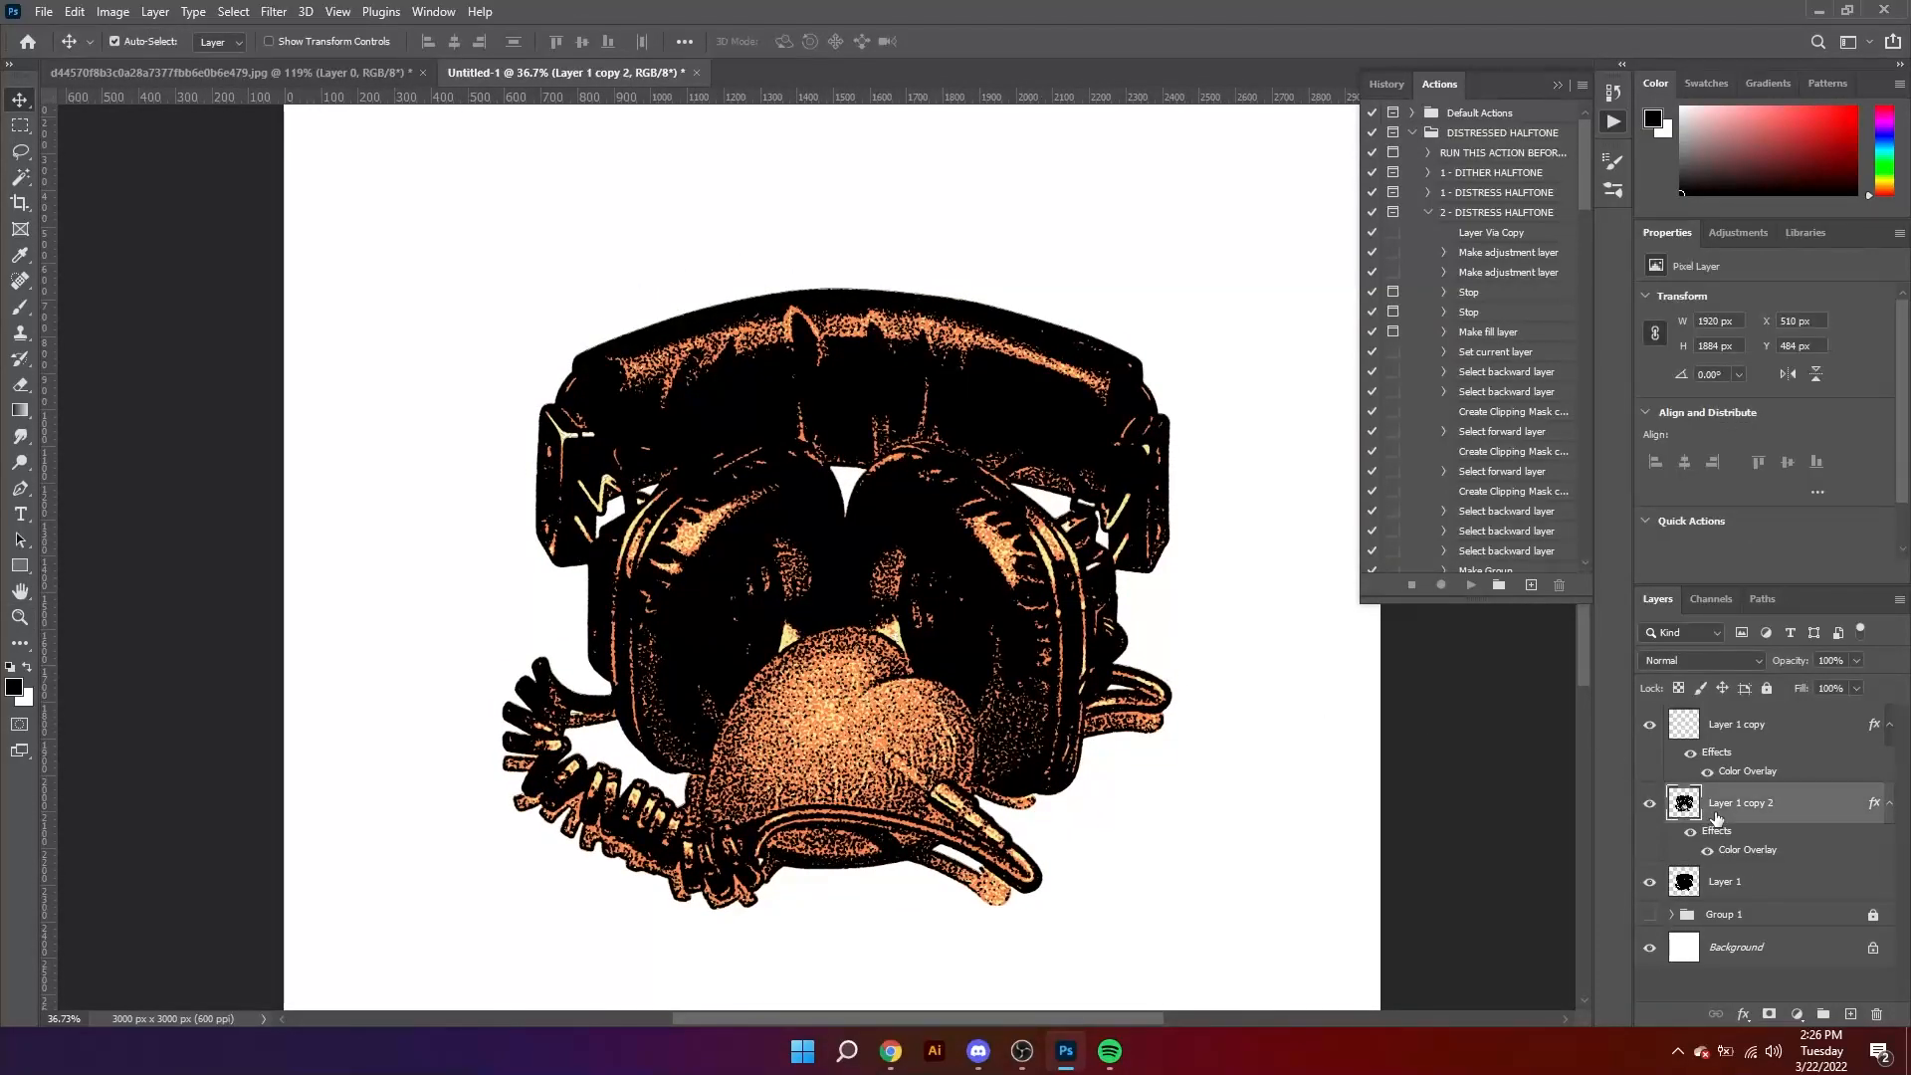
{"action": "scroll", "coordinate": [1716, 817], "scroll_direction": "down", "scroll_amount": 1}
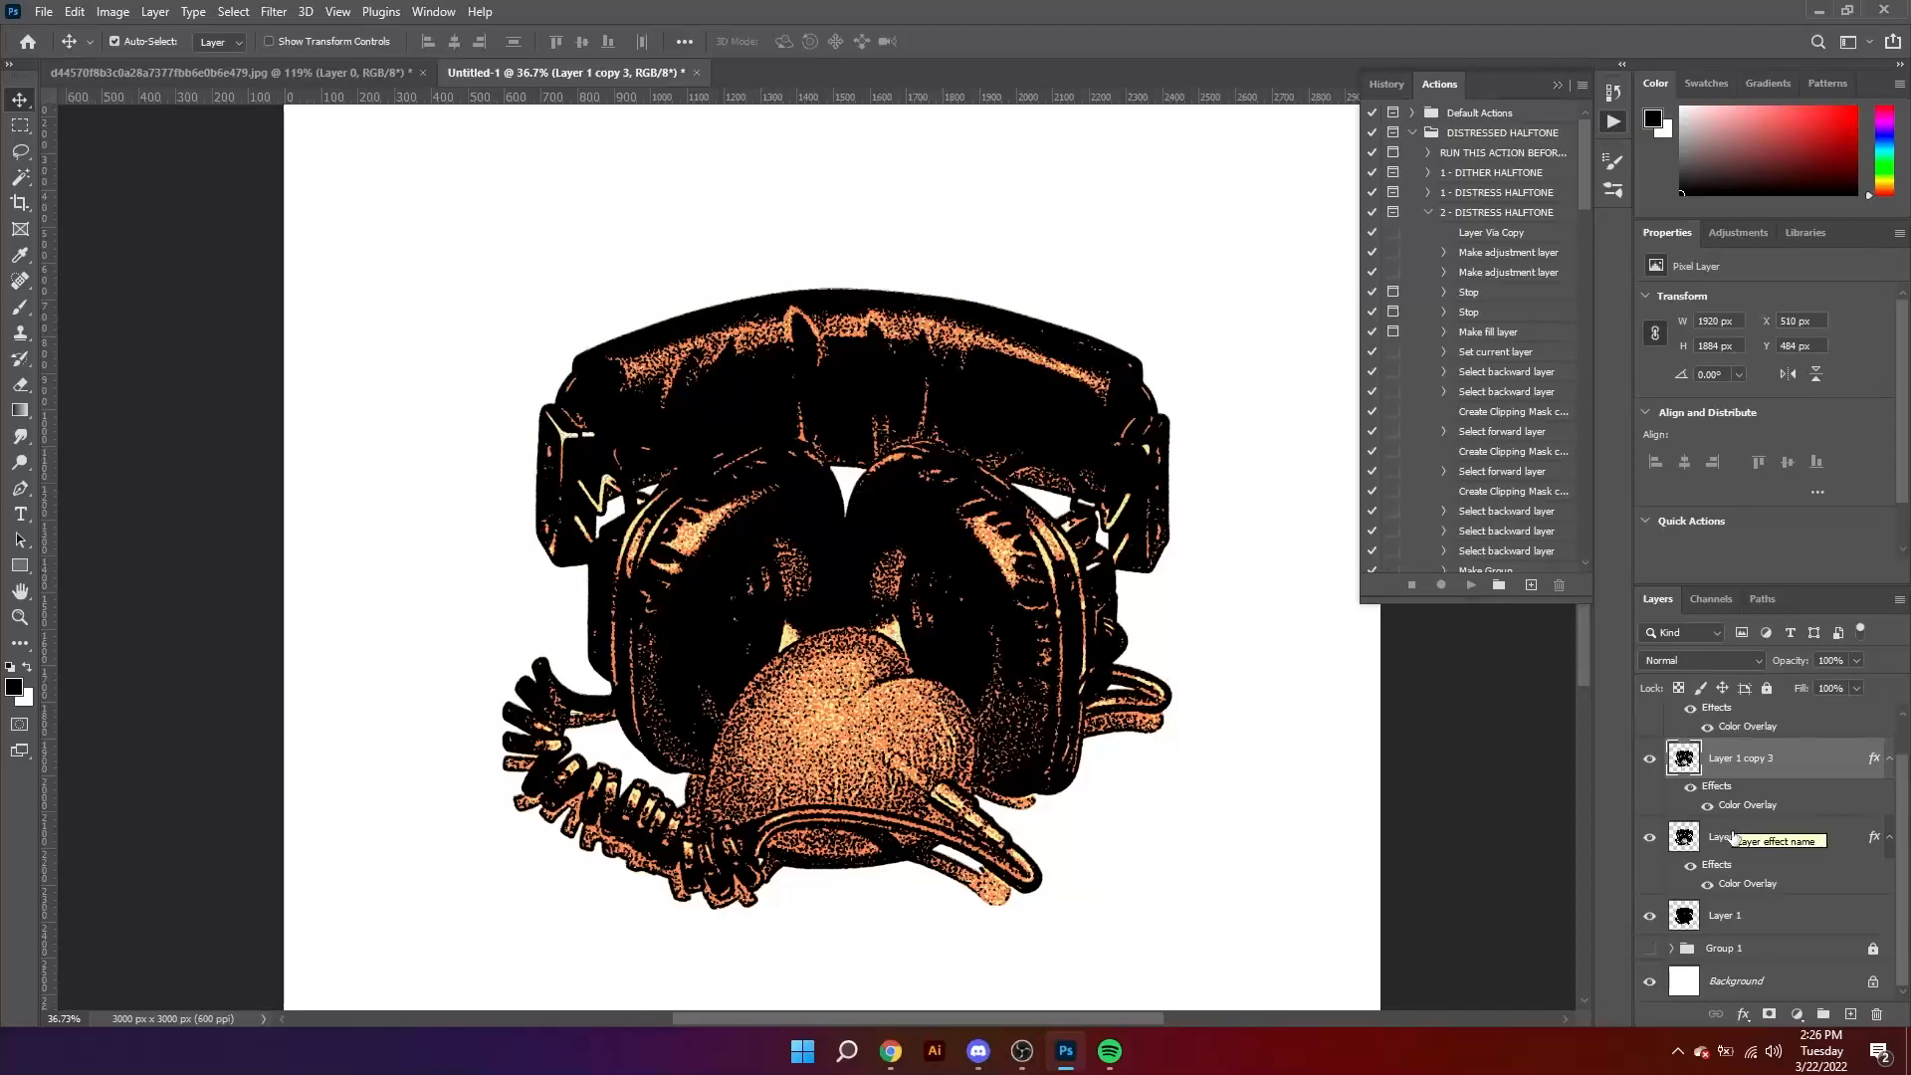
{"action": "left_click", "coordinate": [1744, 891]}
{"action": "double_click", "coordinate": [1729, 889]}
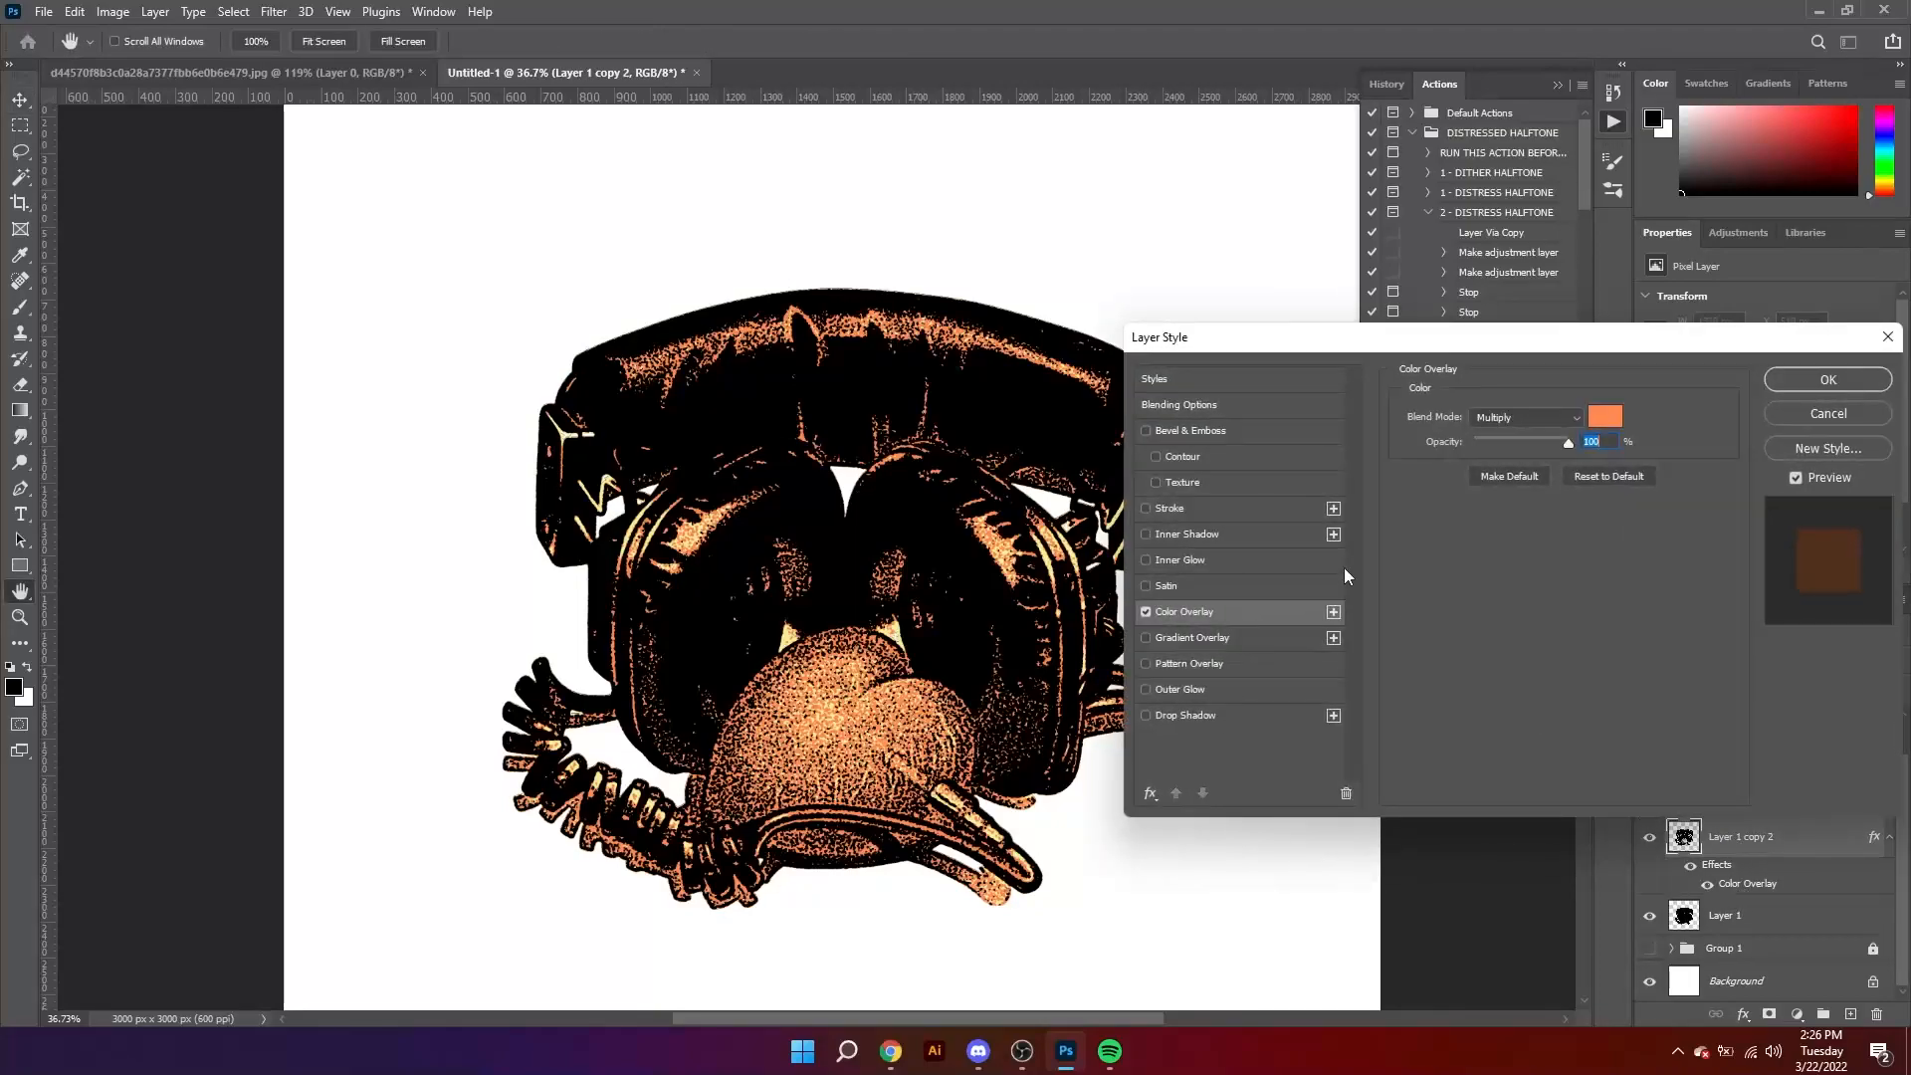
{"action": "left_click", "coordinate": [1795, 423]}
Step: Select the black areas of Layer 1 copy 2 with the Magic Wand and delete them
{"action": "left_click_drag", "start_coordinate": [659, 622], "coordinate": [718, 652]}
{"action": "left_click", "coordinate": [20, 176]}
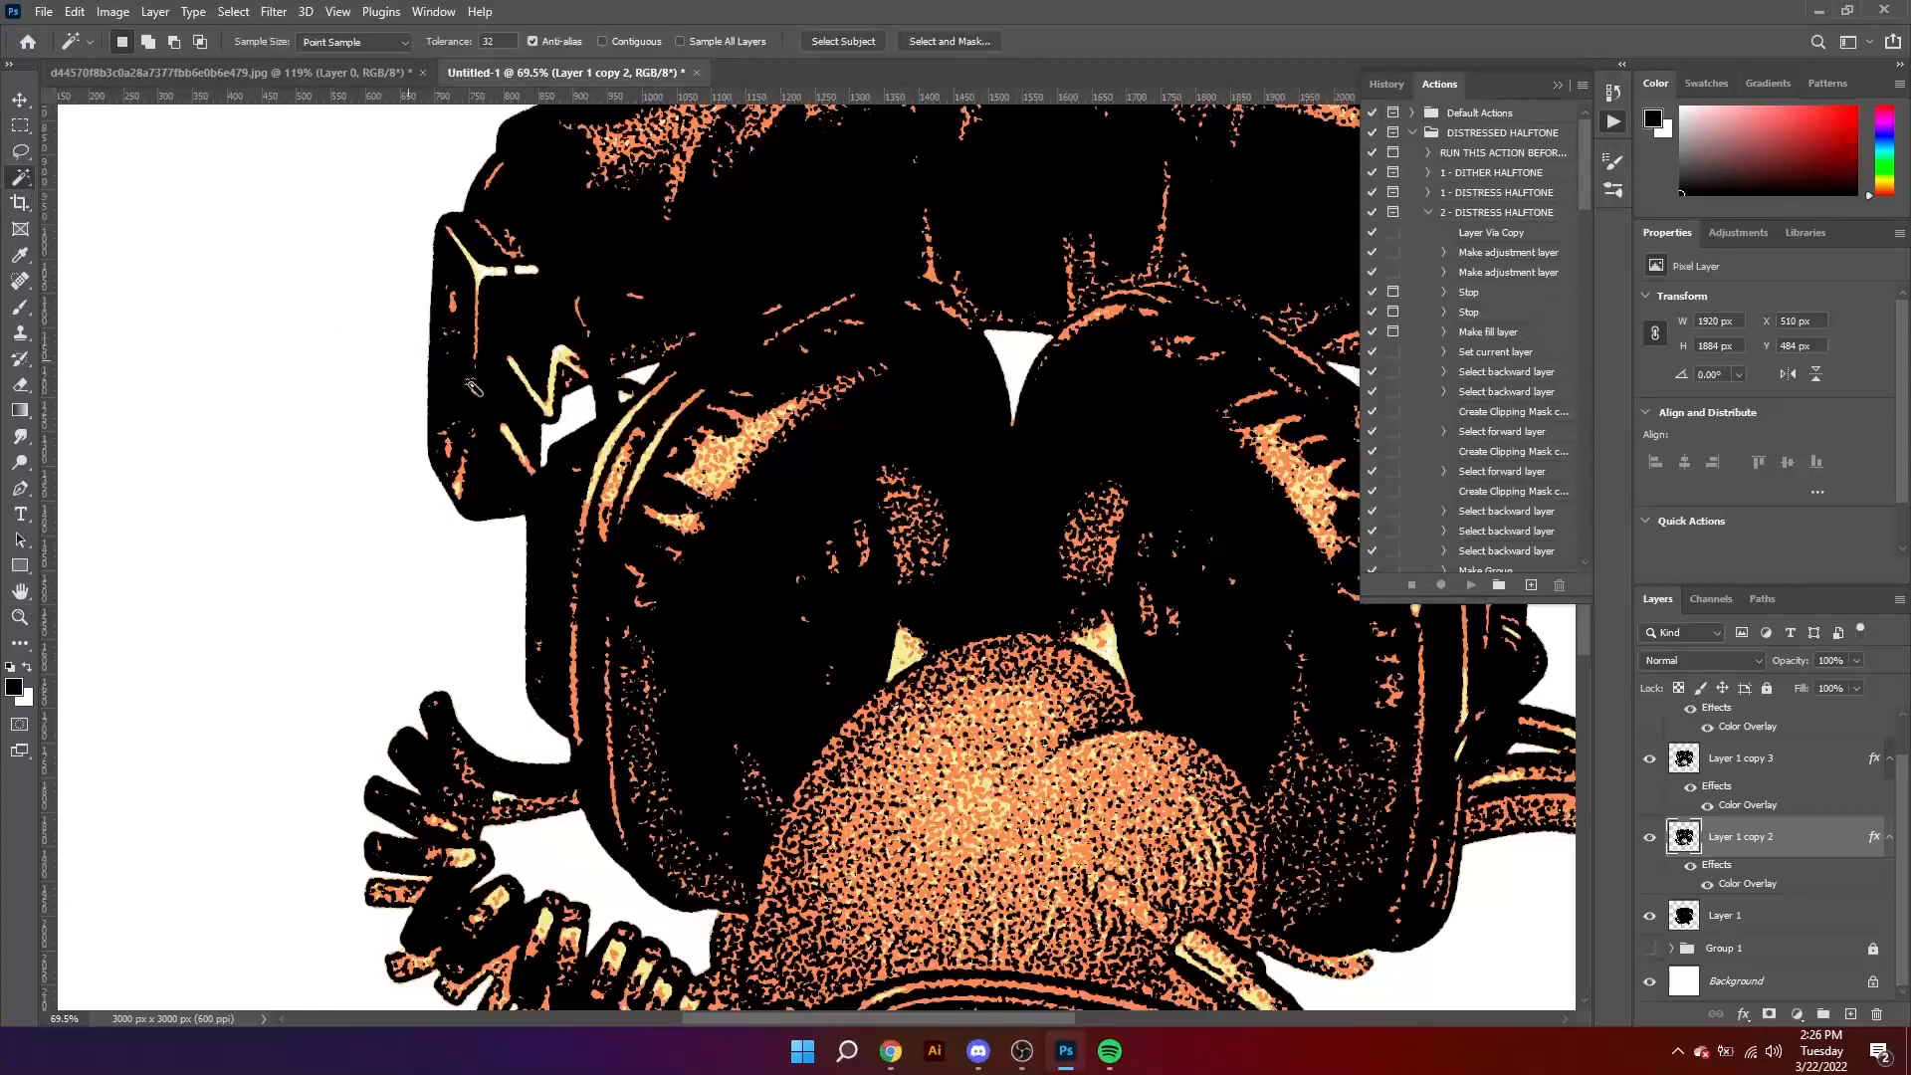
{"action": "left_click", "coordinate": [780, 575]}
{"action": "key", "text": "Delete"}
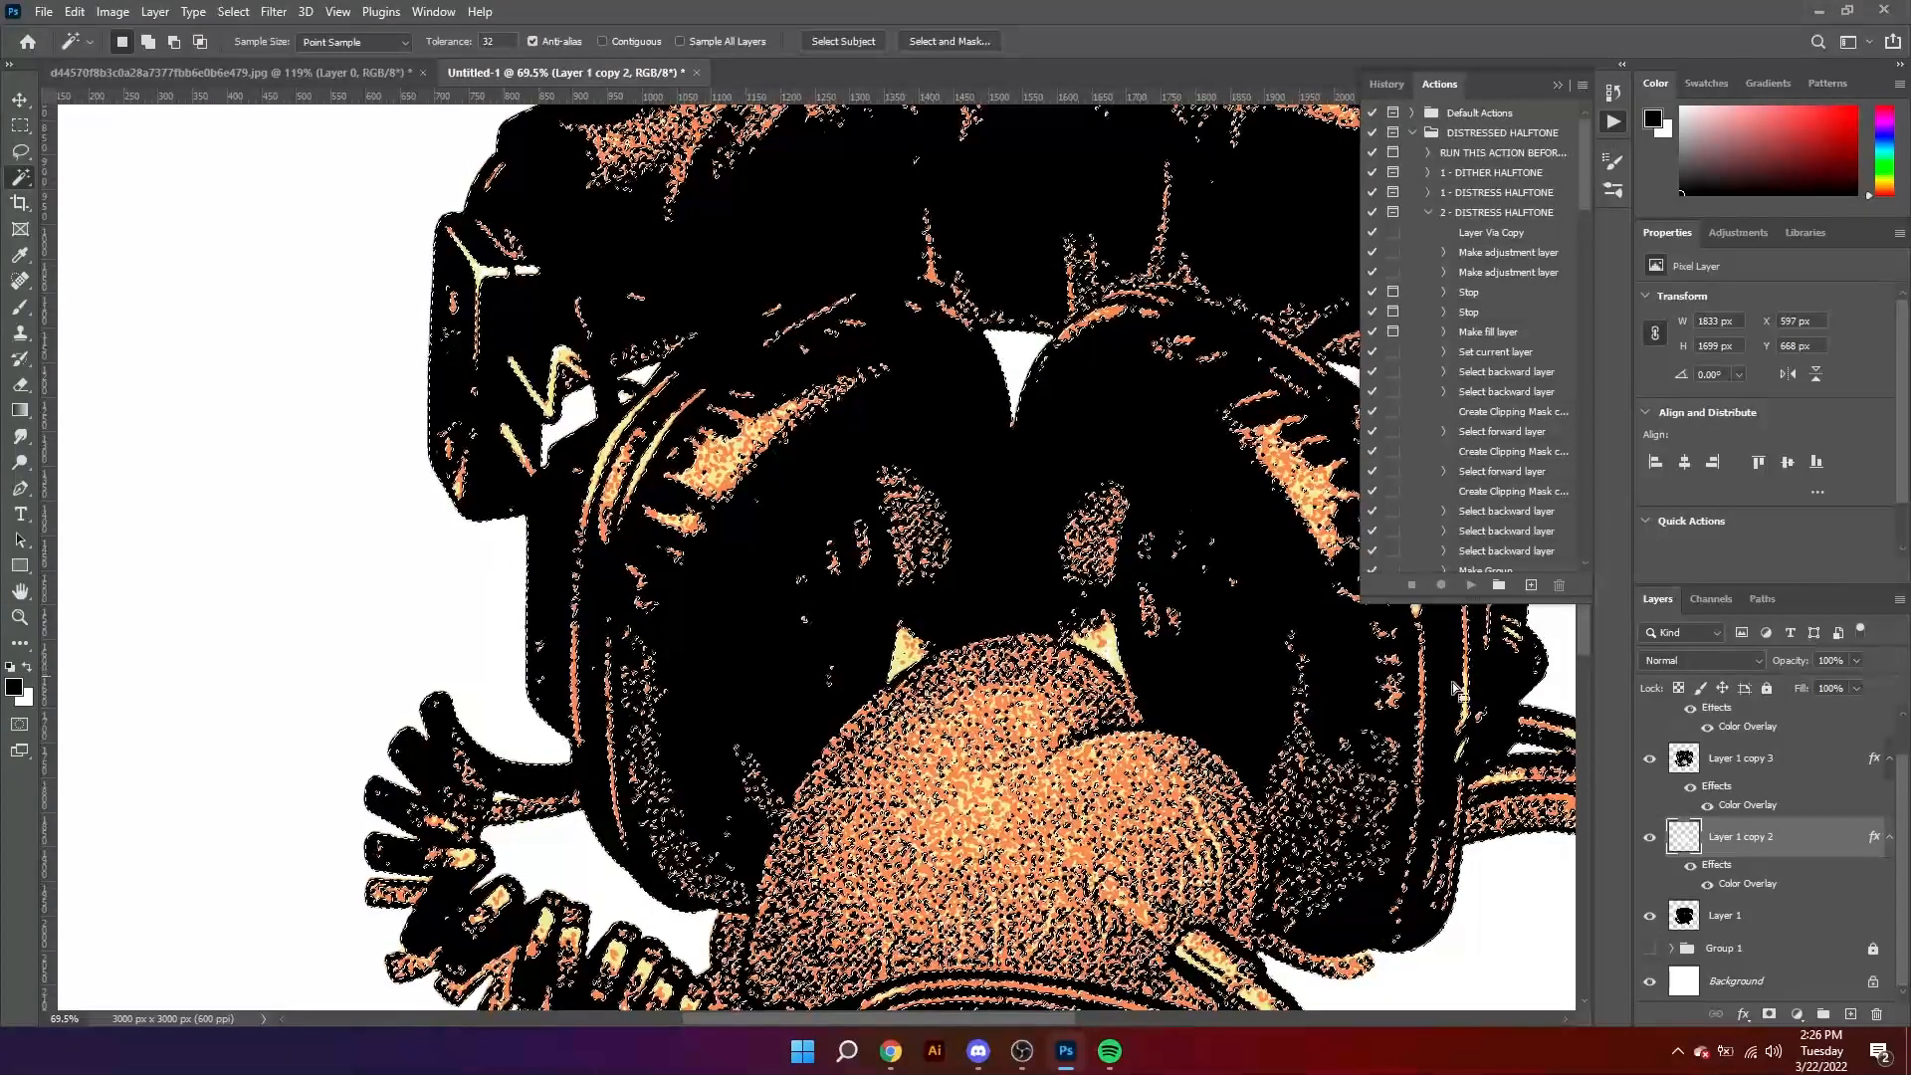
Step: Delete the black areas from Layer 1 copy 3 with the Magic Wand and clear the selection
{"action": "left_click", "coordinate": [1690, 760]}
{"action": "key", "text": "ctrl+d"}
{"action": "left_click", "coordinate": [731, 552]}
{"action": "key", "text": "Delete"}
{"action": "key", "text": "ctrl+d"}
Step: Change Layer 1 copy 2's Color Overlay color to white and apply the layer style
{"action": "left_click", "coordinate": [1730, 844]}
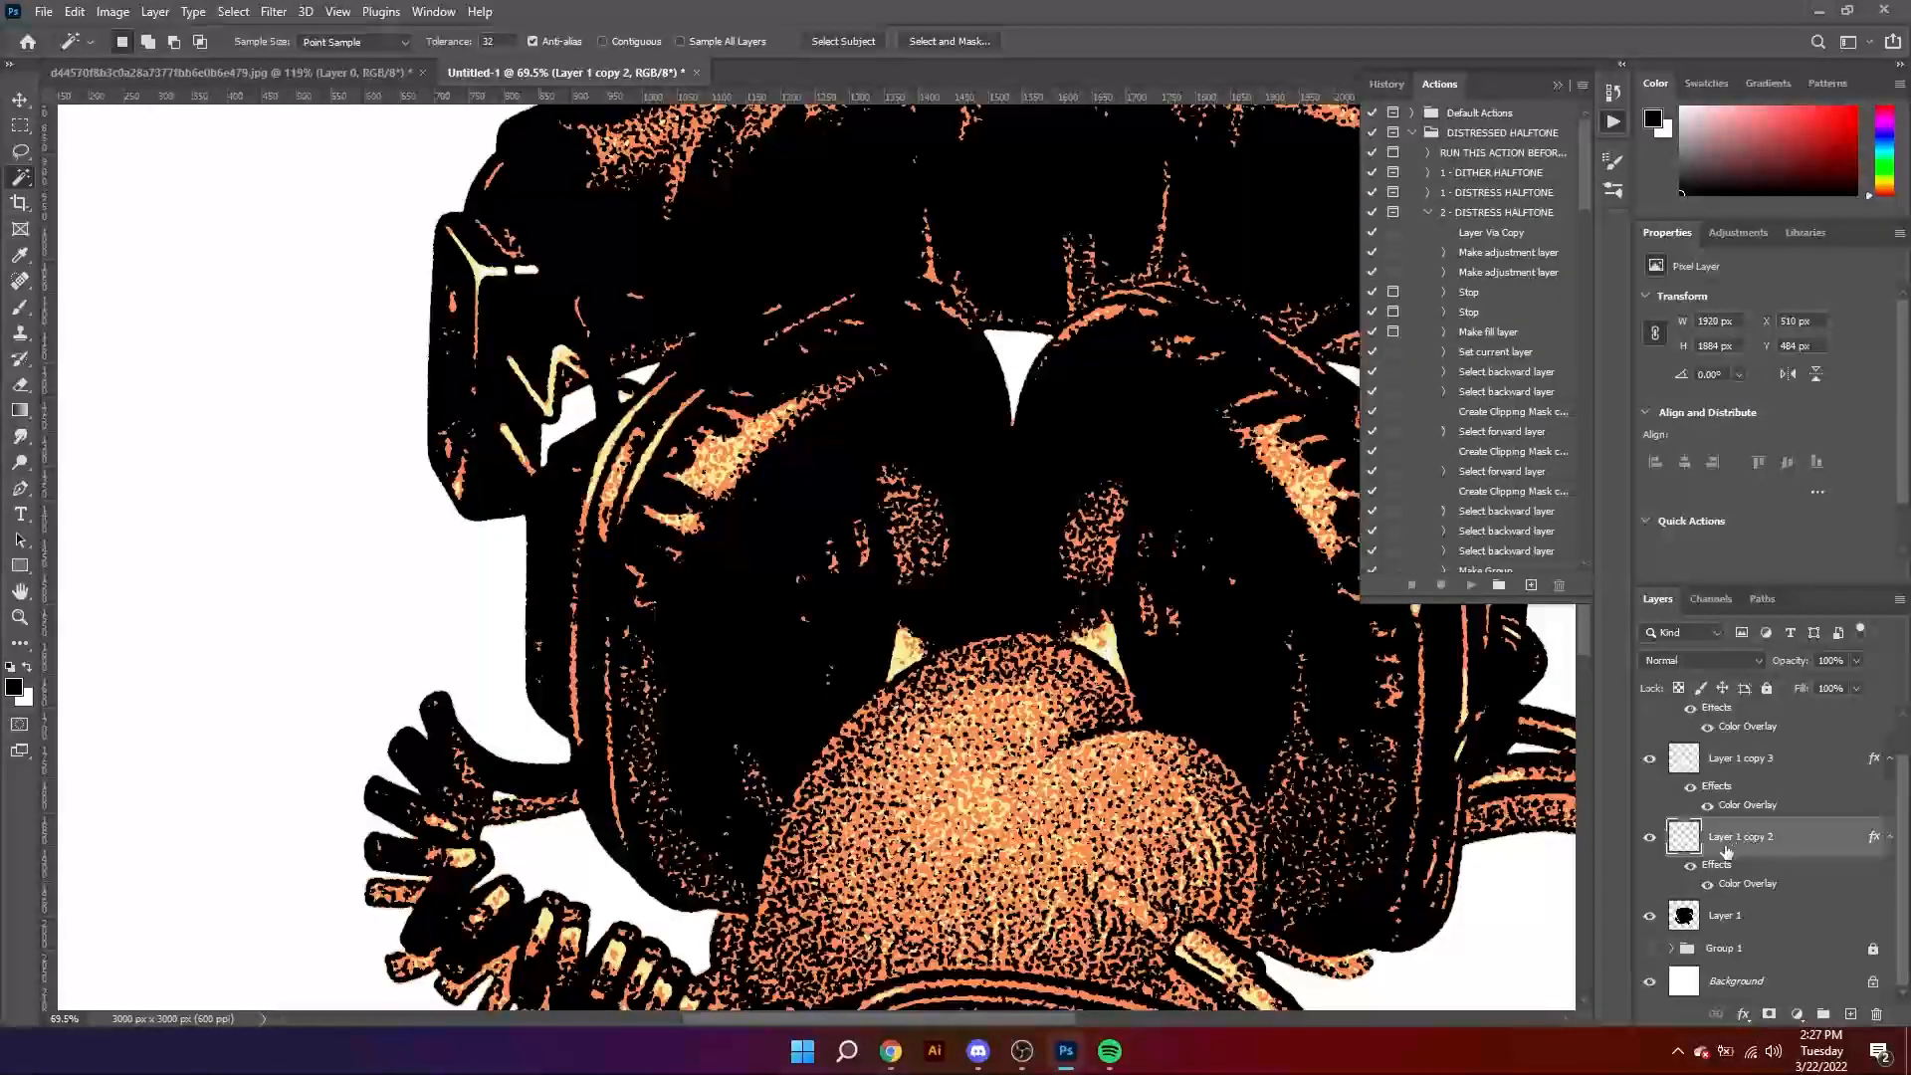
{"action": "double_click", "coordinate": [1748, 887]}
{"action": "left_click", "coordinate": [1535, 420]}
{"action": "left_click", "coordinate": [1609, 421]}
{"action": "left_click", "coordinate": [1608, 421]}
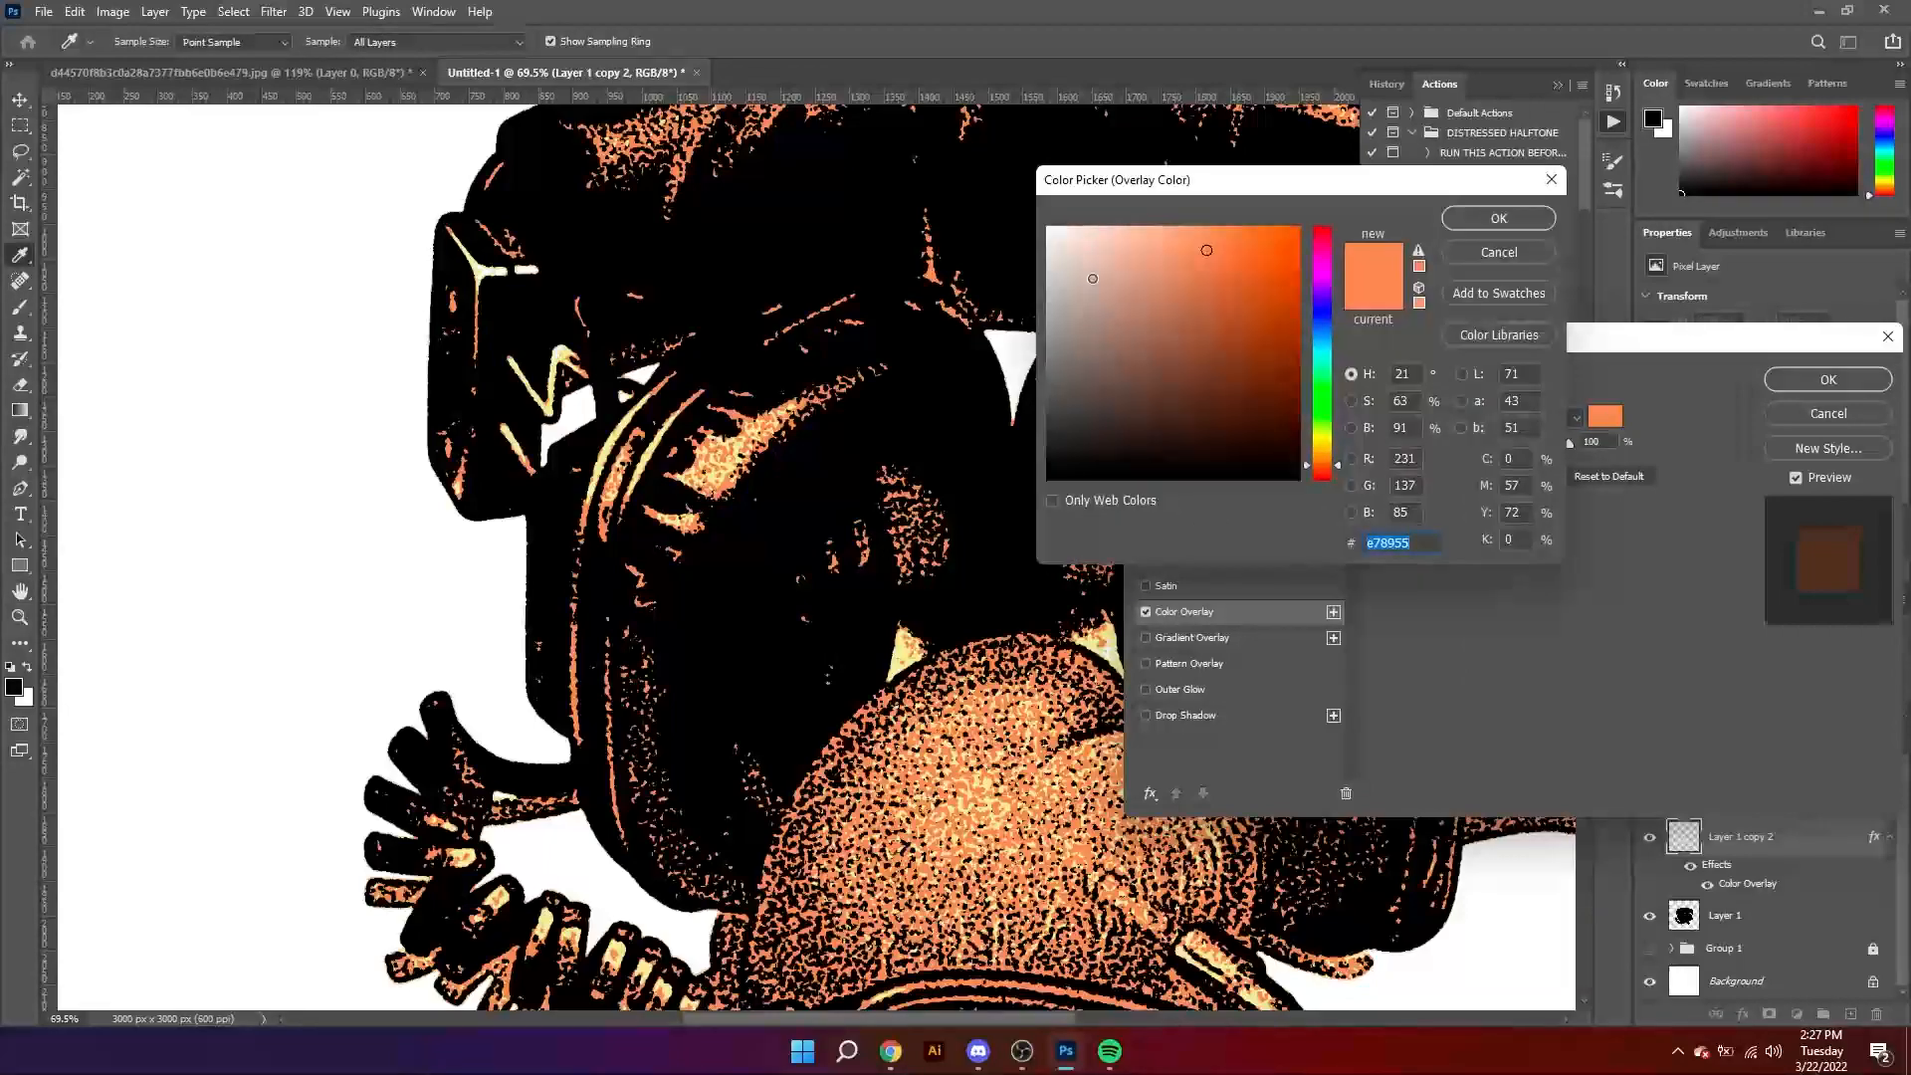
{"action": "left_click_drag", "start_coordinate": [1061, 237], "coordinate": [1043, 224]}
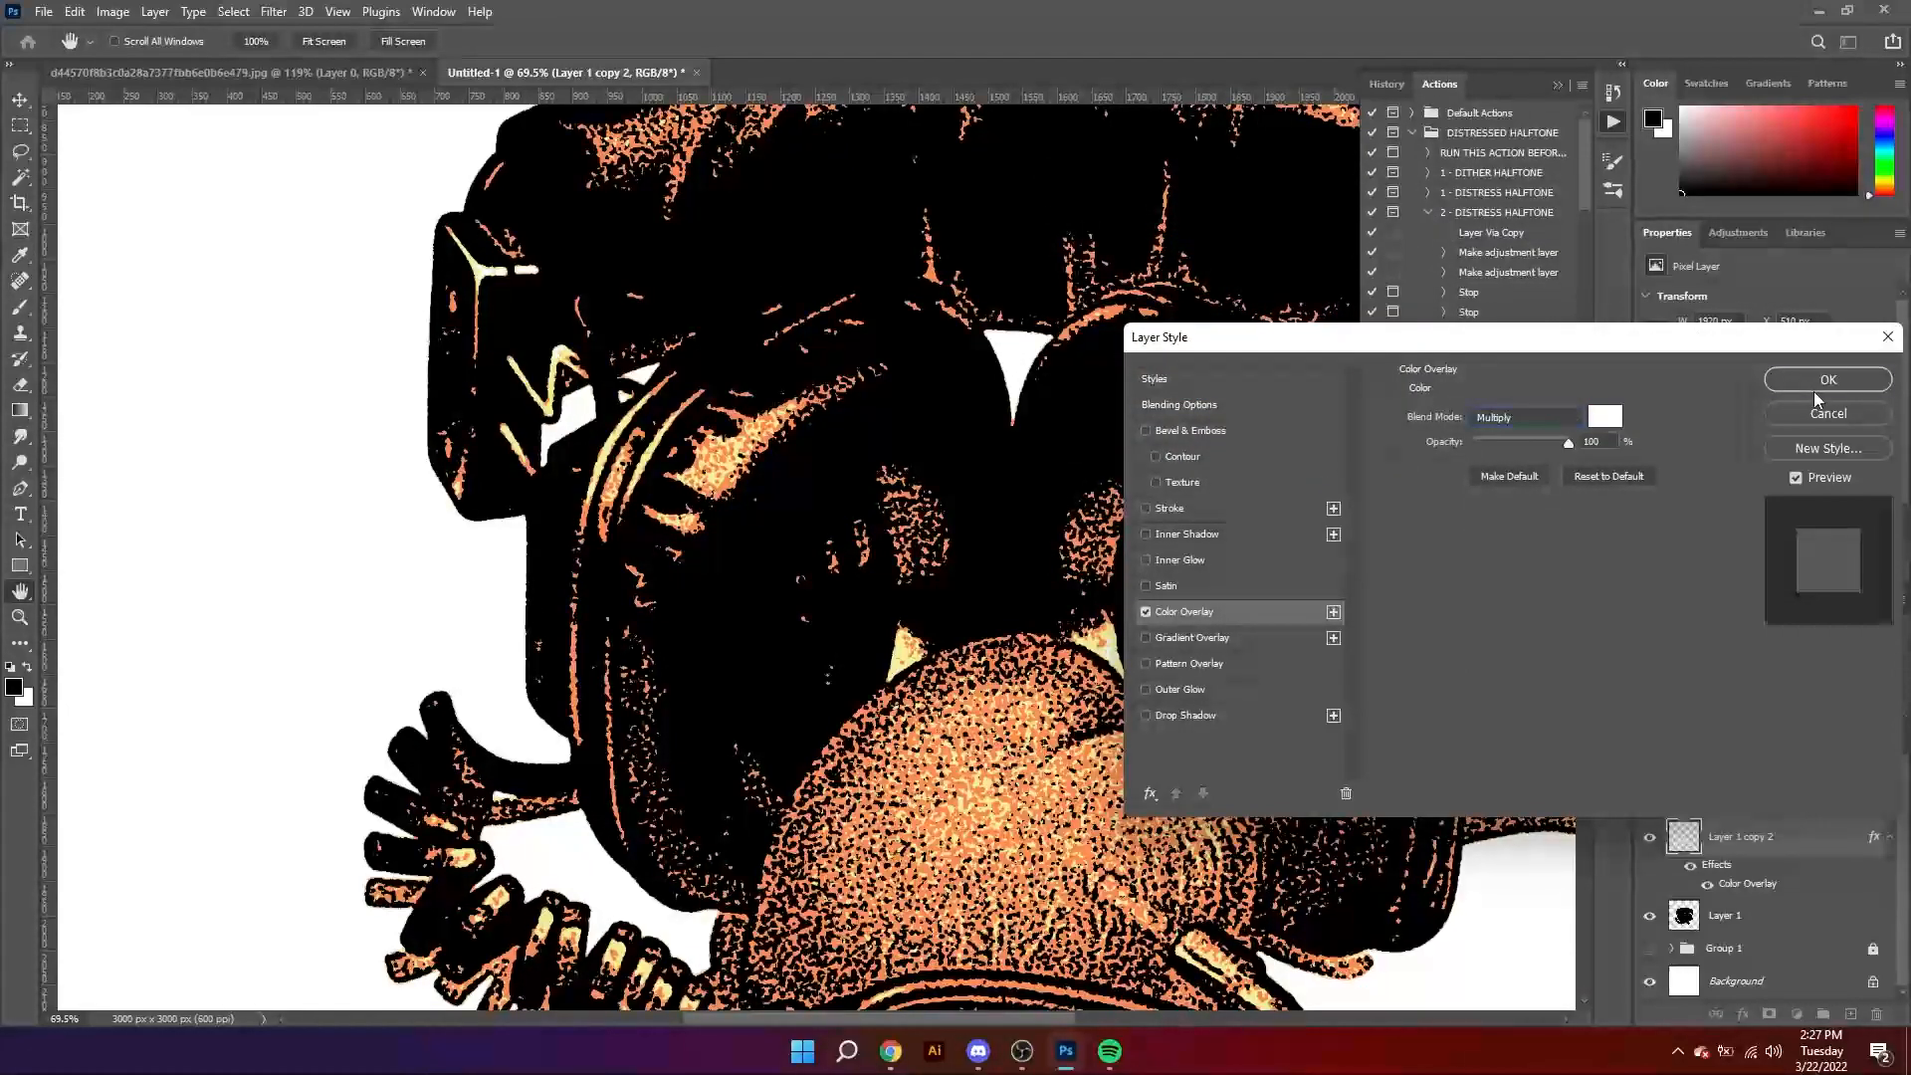
{"action": "left_click", "coordinate": [1818, 384]}
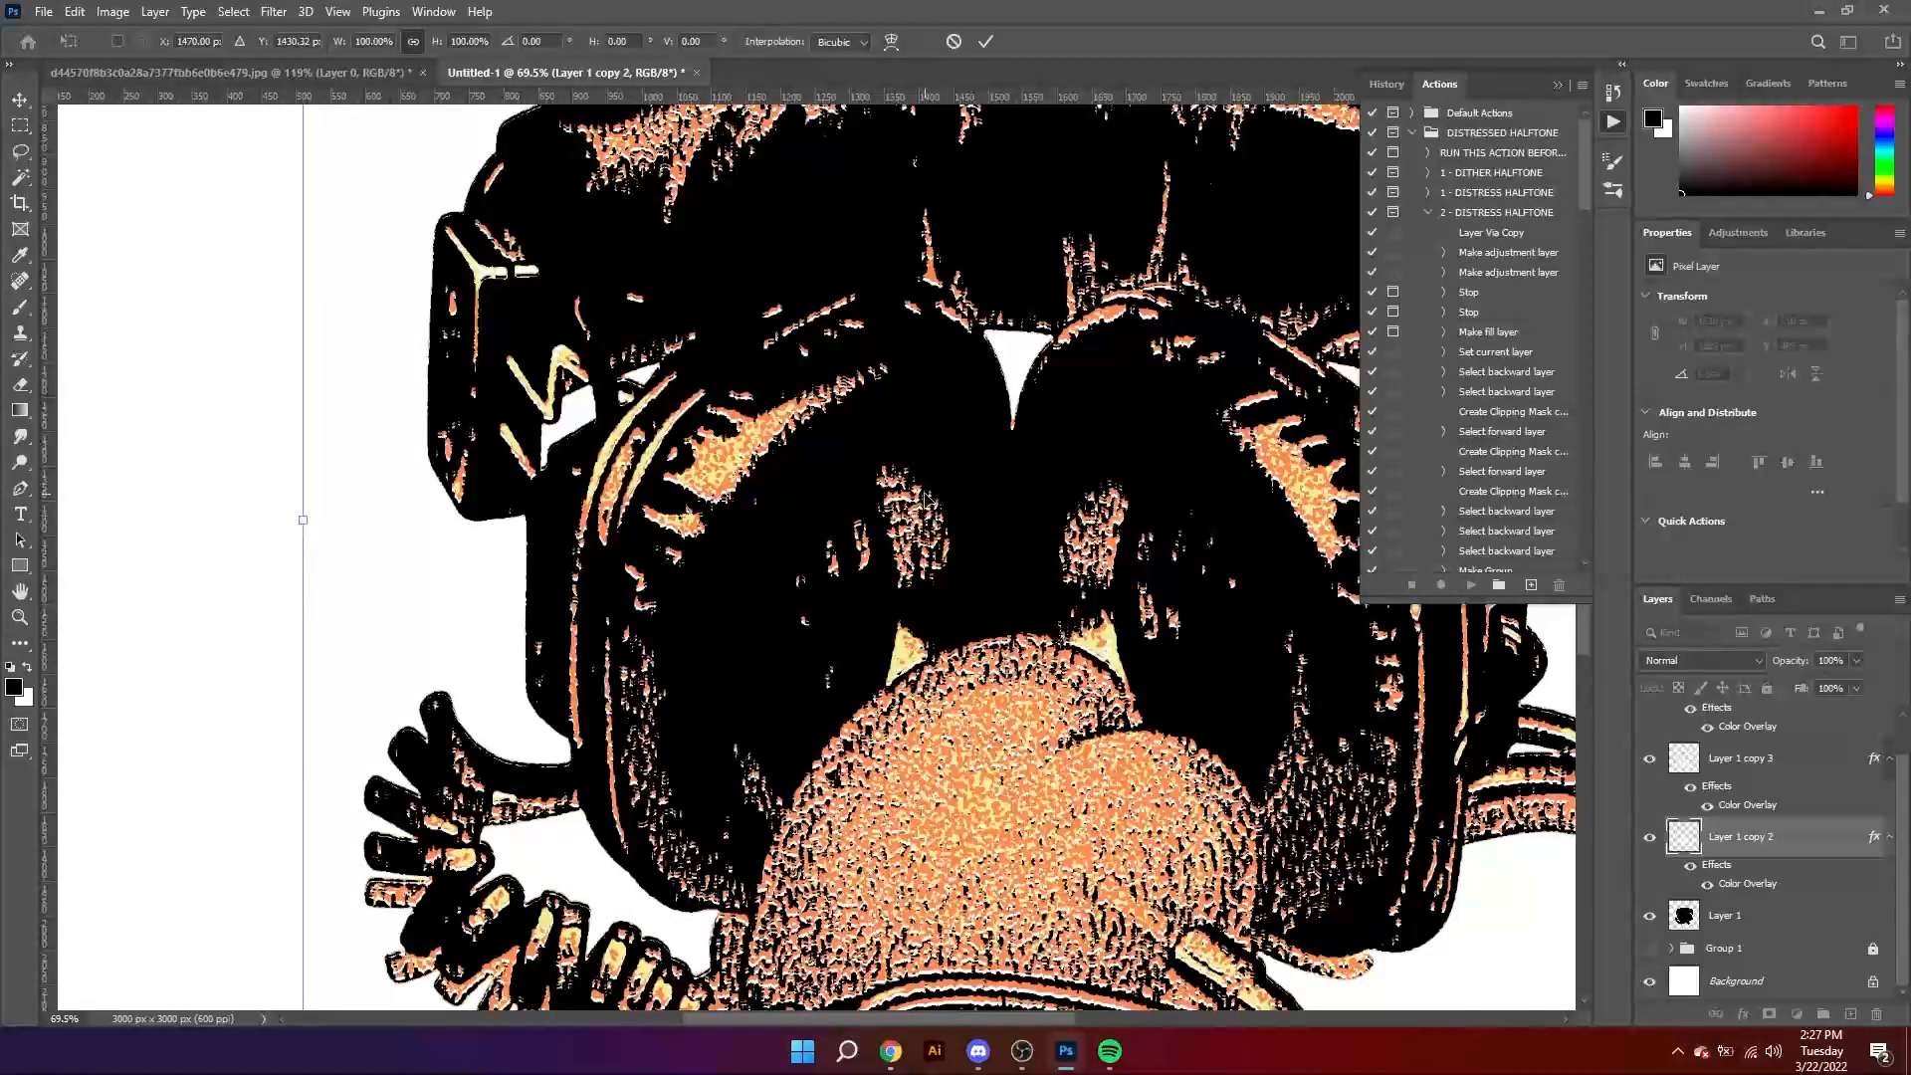
Step: Offset the white-overlaid Layer 1 copy 2 slightly downward with Free Transform, to Y 1430.32 px, and commit it
{"action": "left_click", "coordinate": [987, 43]}
{"action": "key", "text": "z"}
{"action": "left_click_drag", "start_coordinate": [946, 468], "coordinate": [868, 627]}
Step: Scale Layer 1 and its color-overlay copies together to 86.76%, shift the artwork slightly downward, and commit the transform
{"action": "key", "text": "ctrl+space"}
{"action": "left_click_drag", "start_coordinate": [316, 293], "coordinate": [944, 703]}
{"action": "key", "text": "ctrl+t"}
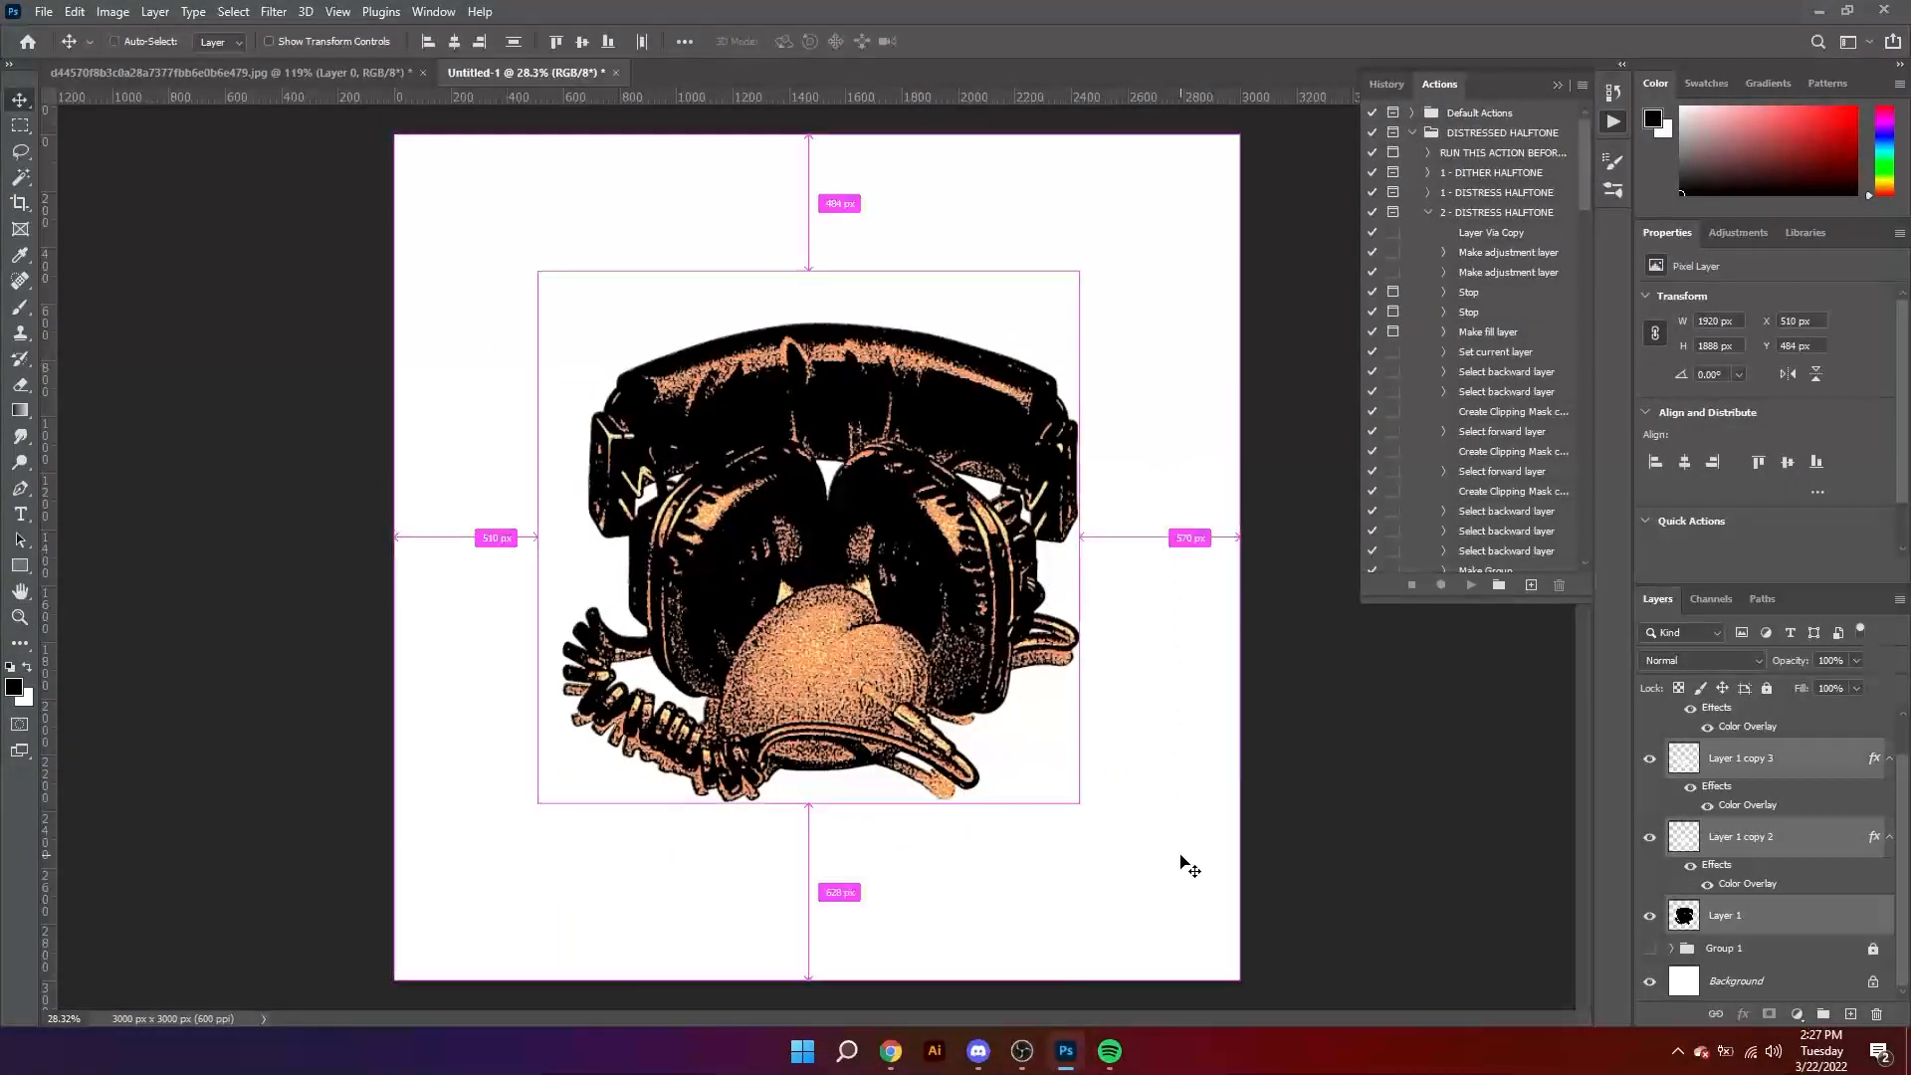
{"action": "left_click_drag", "start_coordinate": [1073, 537], "coordinate": [1037, 536], "text": "alt"}
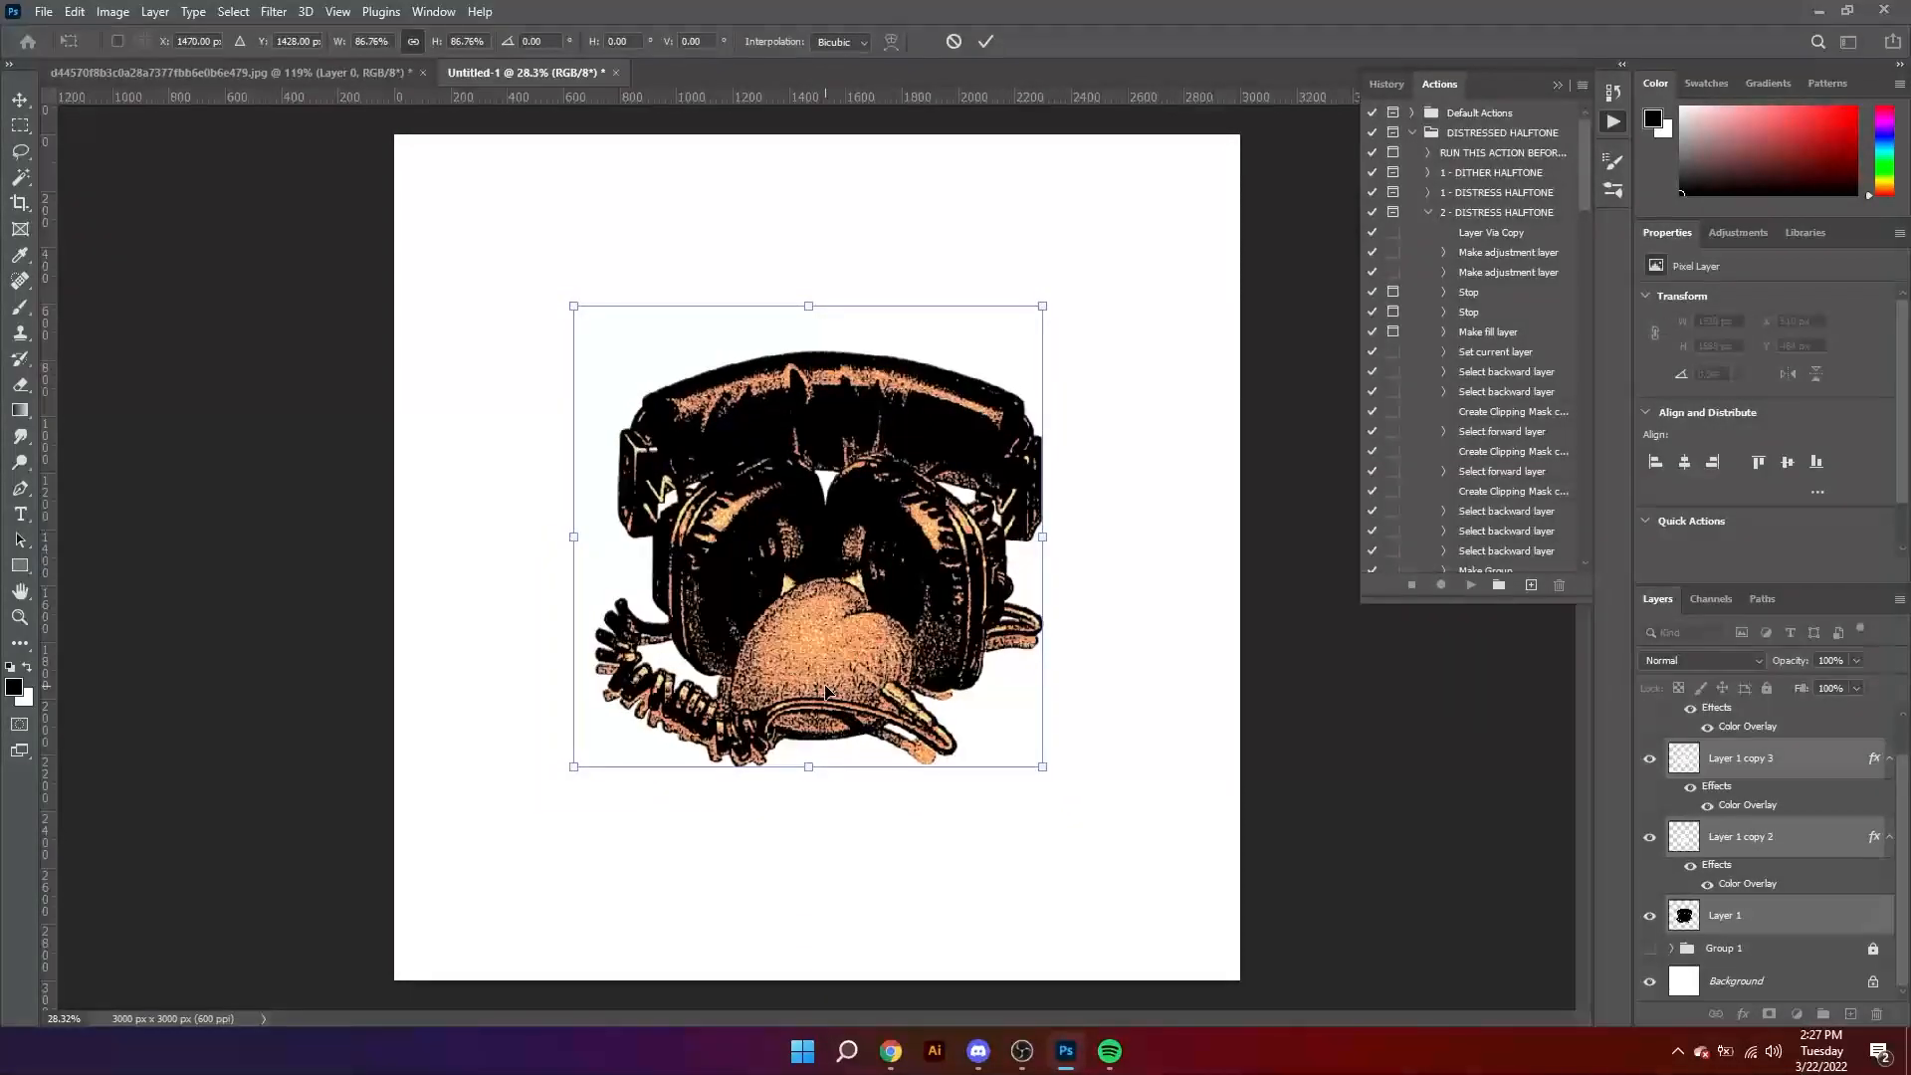
{"action": "left_click_drag", "start_coordinate": [813, 674], "coordinate": [813, 694]}
{"action": "left_click", "coordinate": [990, 42]}
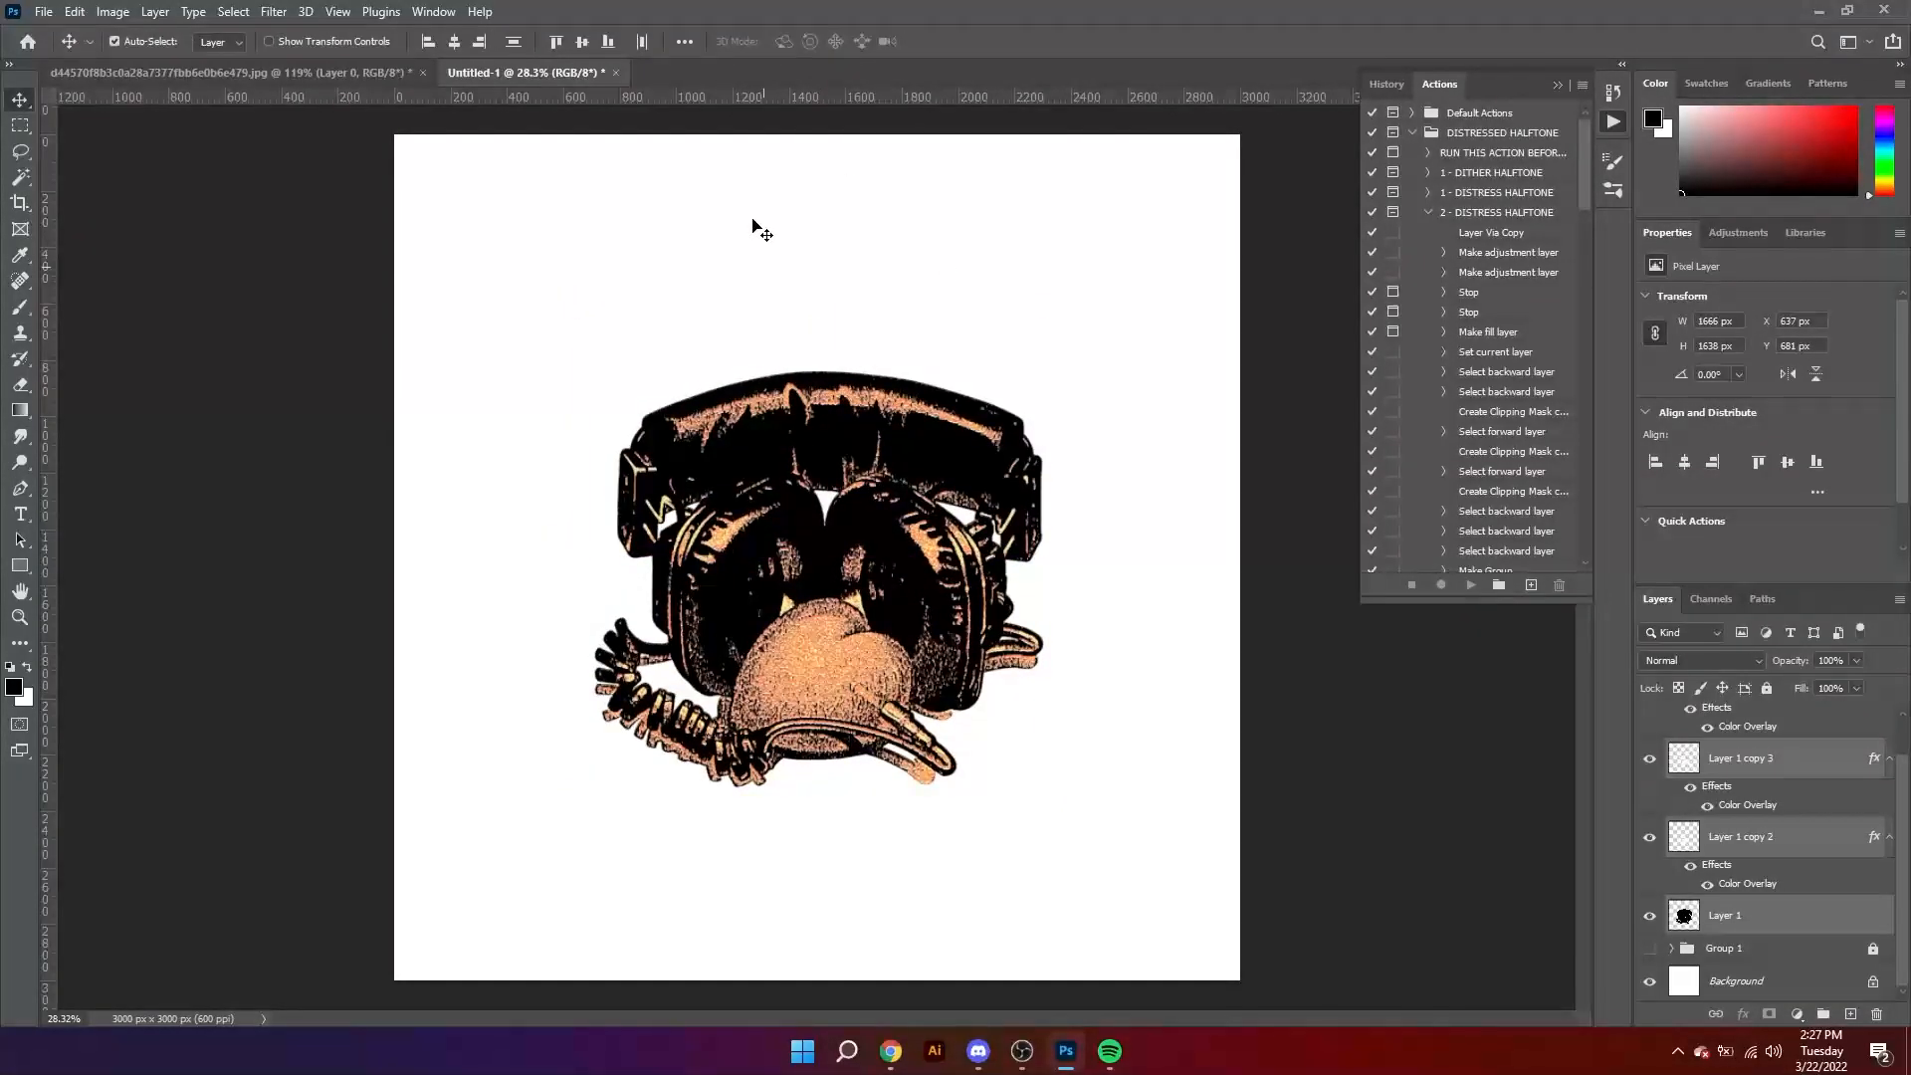
Step: Place a new text layer above the headphones and reduce its font size to 26.44 pt
{"action": "key", "text": "t"}
{"action": "left_click", "coordinate": [810, 204]}
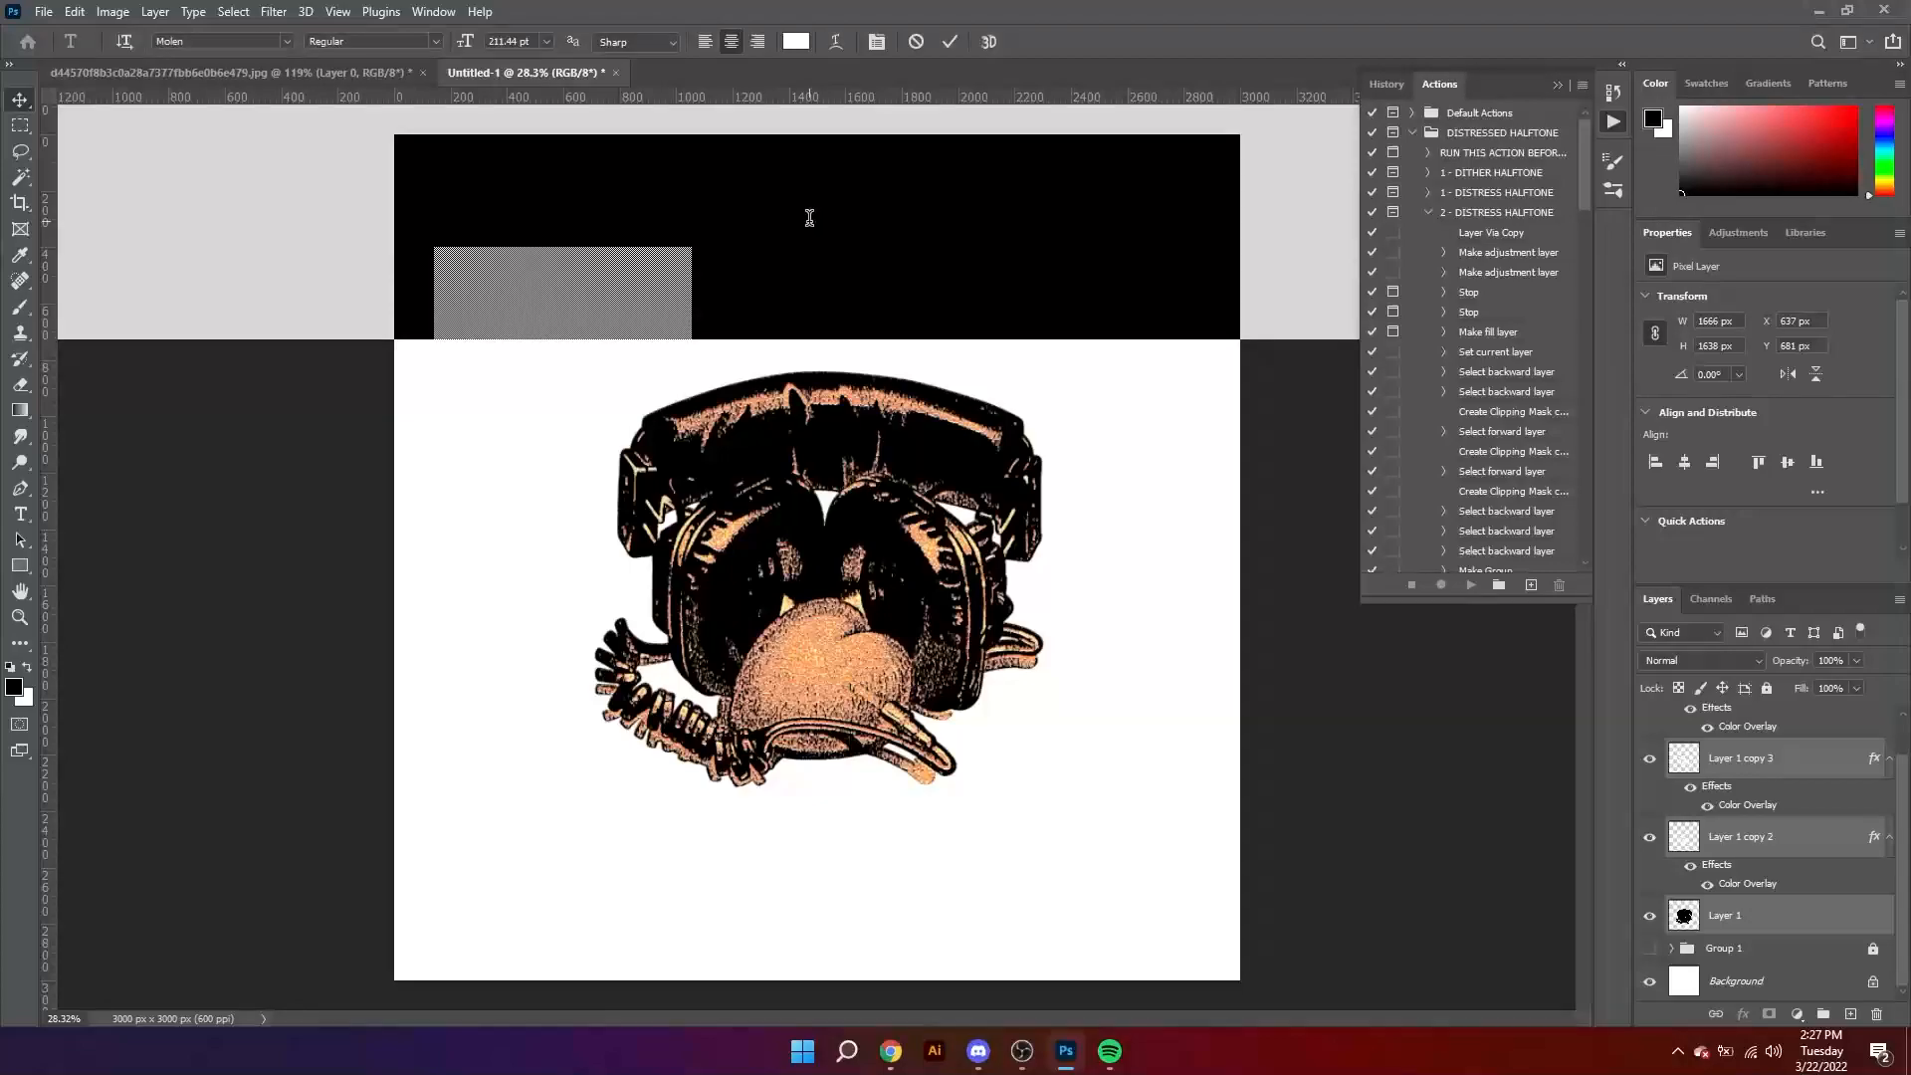
{"action": "key", "text": "ctrl+alt+shift+comma"}
{"action": "key", "text": "ctrl+alt+shift+comma"}
{"action": "key", "text": "ctrl+alt+shift+comma"}
{"action": "key", "text": "ctrl+alt+shift+comma"}
{"action": "key", "text": "ctrl+alt+shift+comma"}
{"action": "key", "text": "ctrl+alt+shift+comma"}
{"action": "key", "text": "ctrl+alt+shift+comma"}
{"action": "key", "text": "ctrl+alt+shift+comma"}
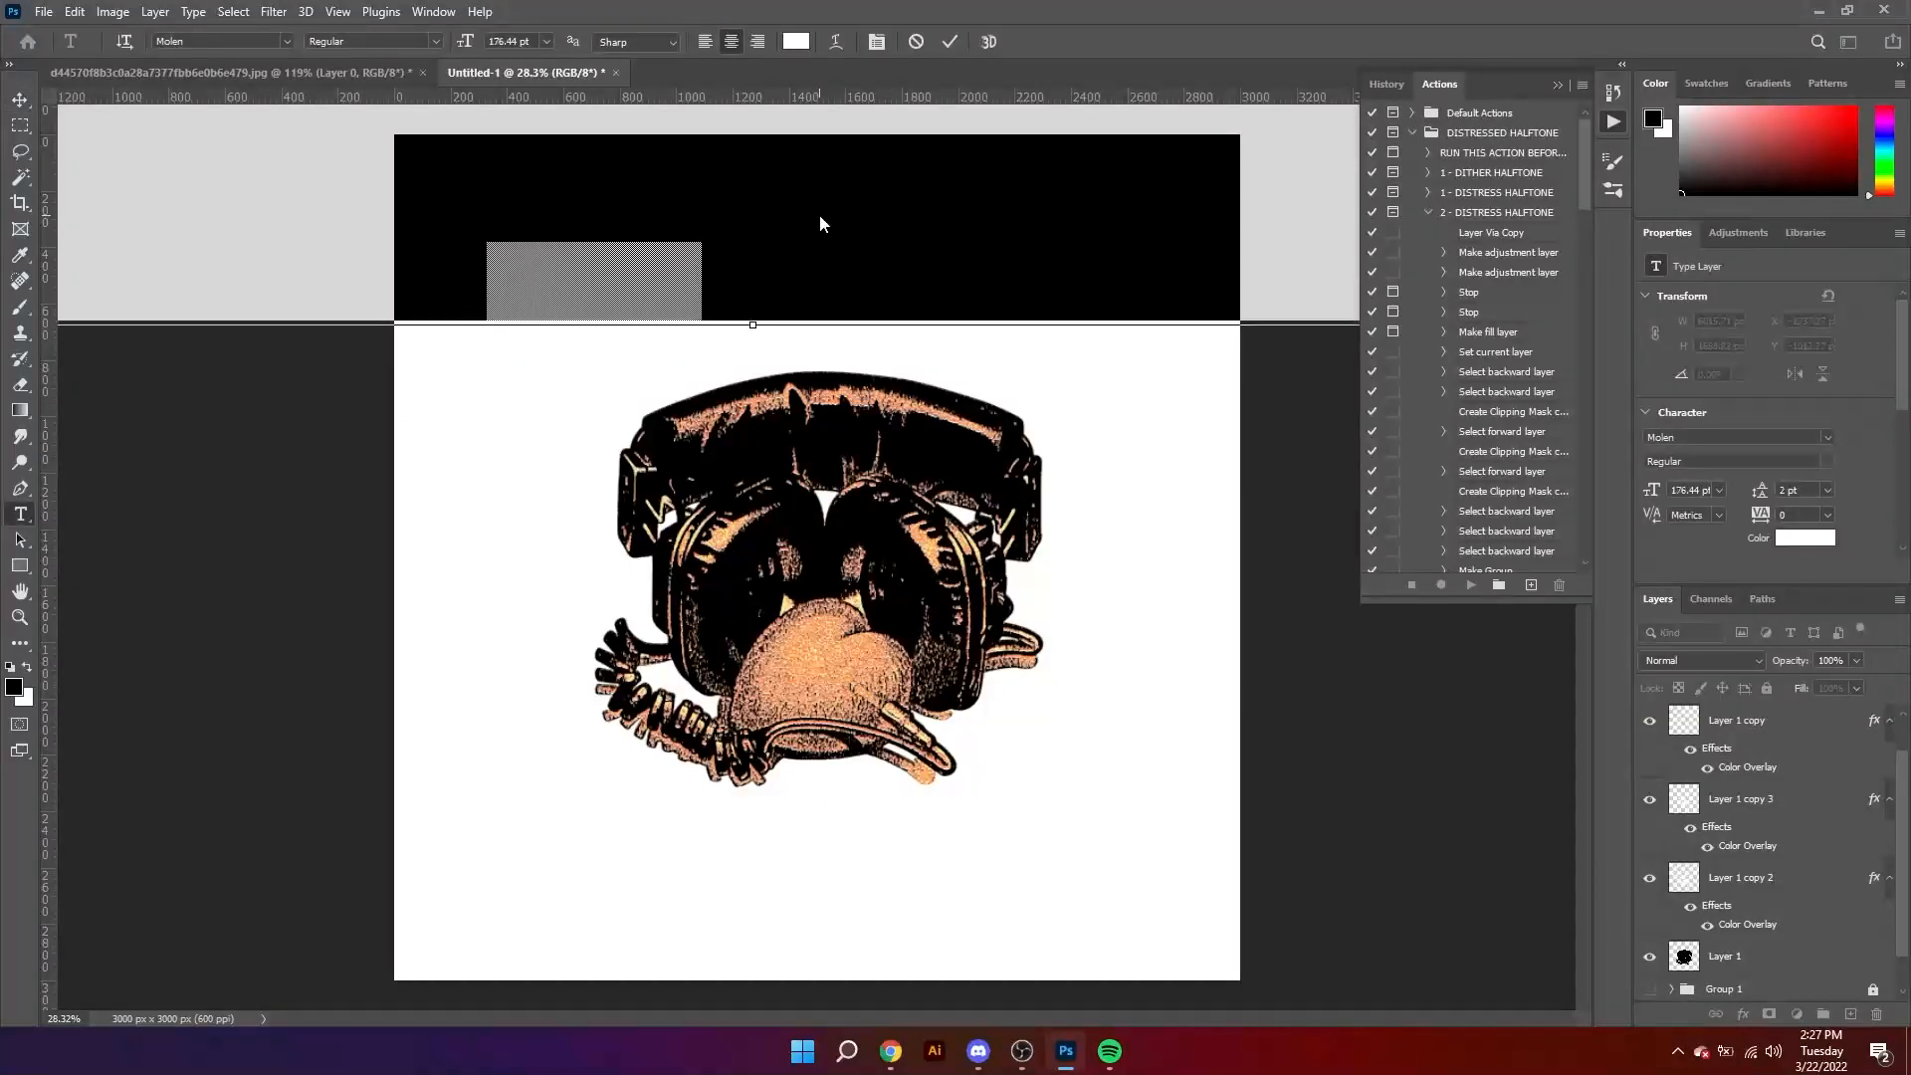
{"action": "key", "text": "ctrl+alt+shift+comma"}
{"action": "key", "text": "ctrl+alt+shift+comma"}
{"action": "key", "text": "ctrl+alt+shift+comma"}
{"action": "key", "text": "ctrl+alt+shift+comma"}
{"action": "key", "text": "ctrl+alt+shift+comma"}
{"action": "key", "text": "ctrl+alt+shift+comma"}
{"action": "key", "text": "ctrl+alt+shift+comma"}
{"action": "key", "text": "ctrl+alt+shift+comma"}
{"action": "key", "text": "ctrl+alt+shift+comma"}
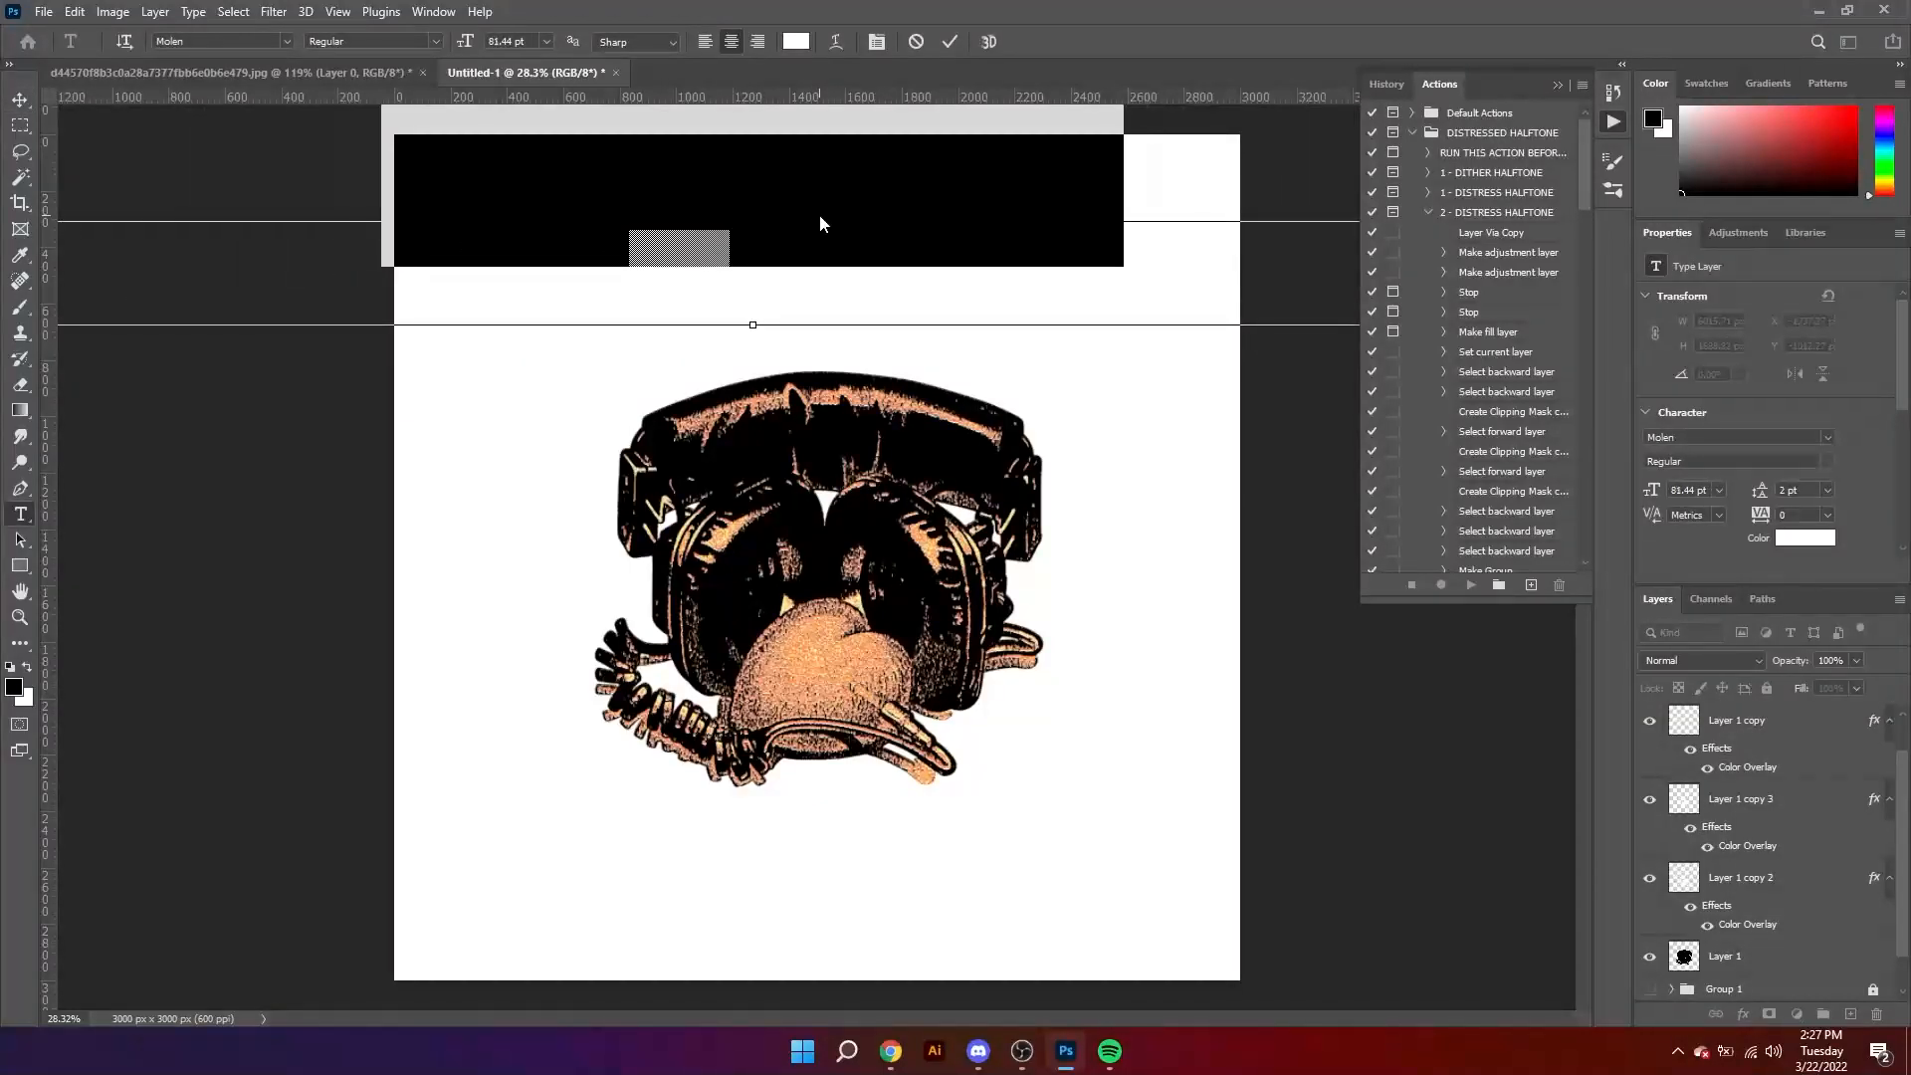
{"action": "key", "text": "ctrl+alt+shift+comma"}
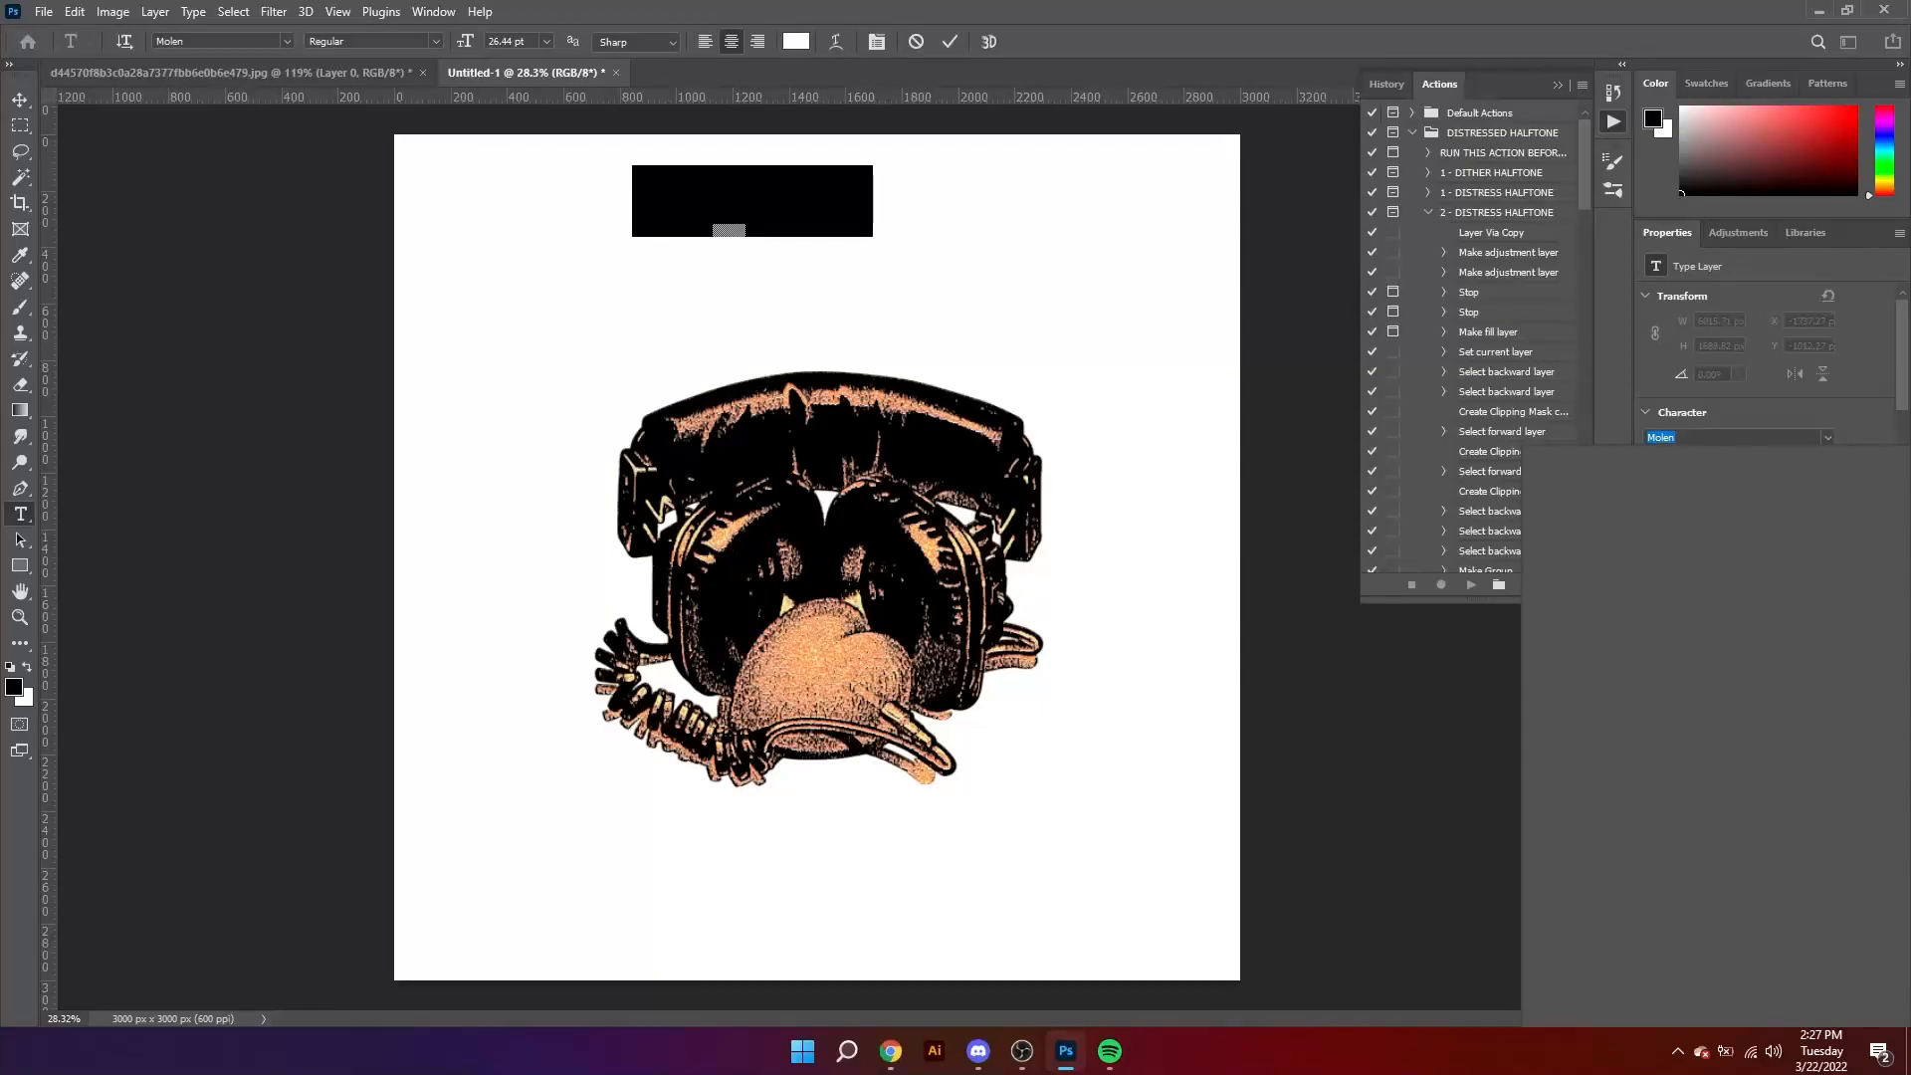
Step: Change the placeholder text's font to Helvetica Neue LT Std 75 Bold
{"action": "type", "text": "helvbold"}
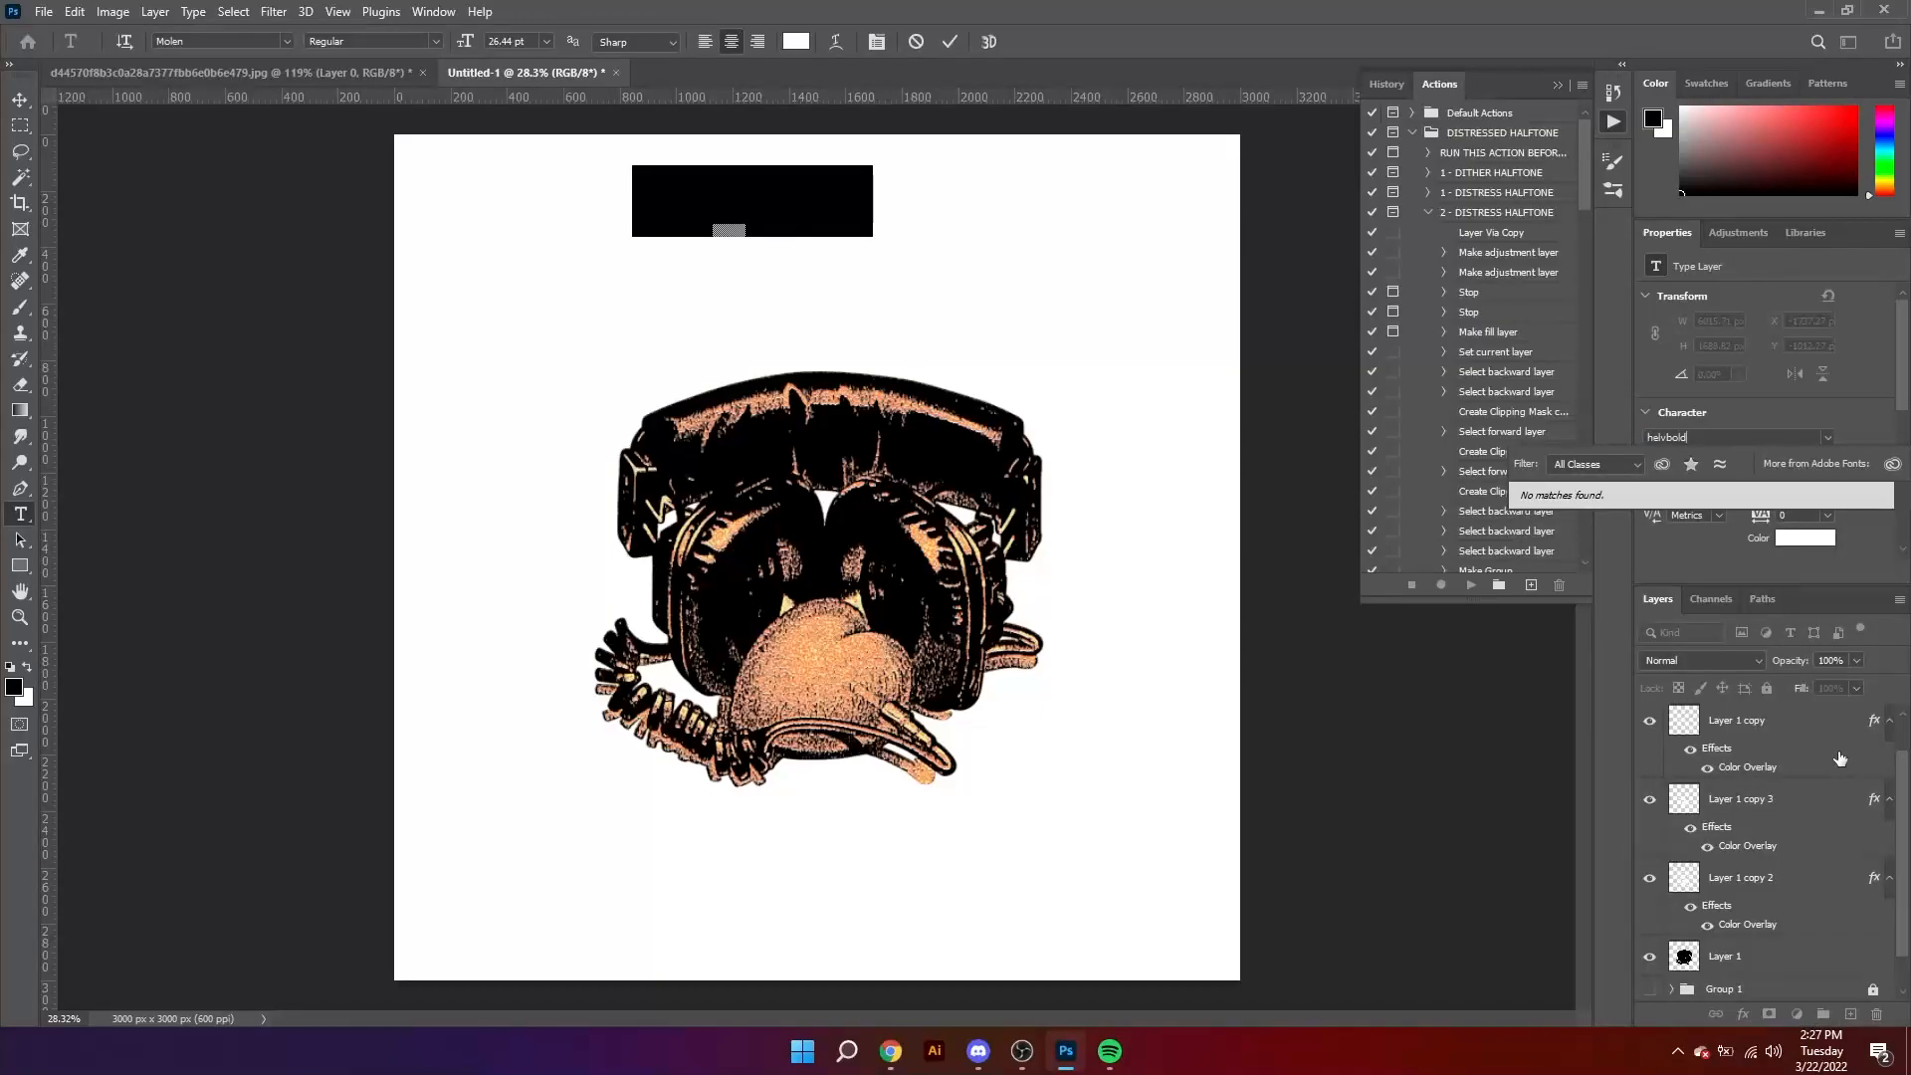
{"action": "type", "text": "helvet"}
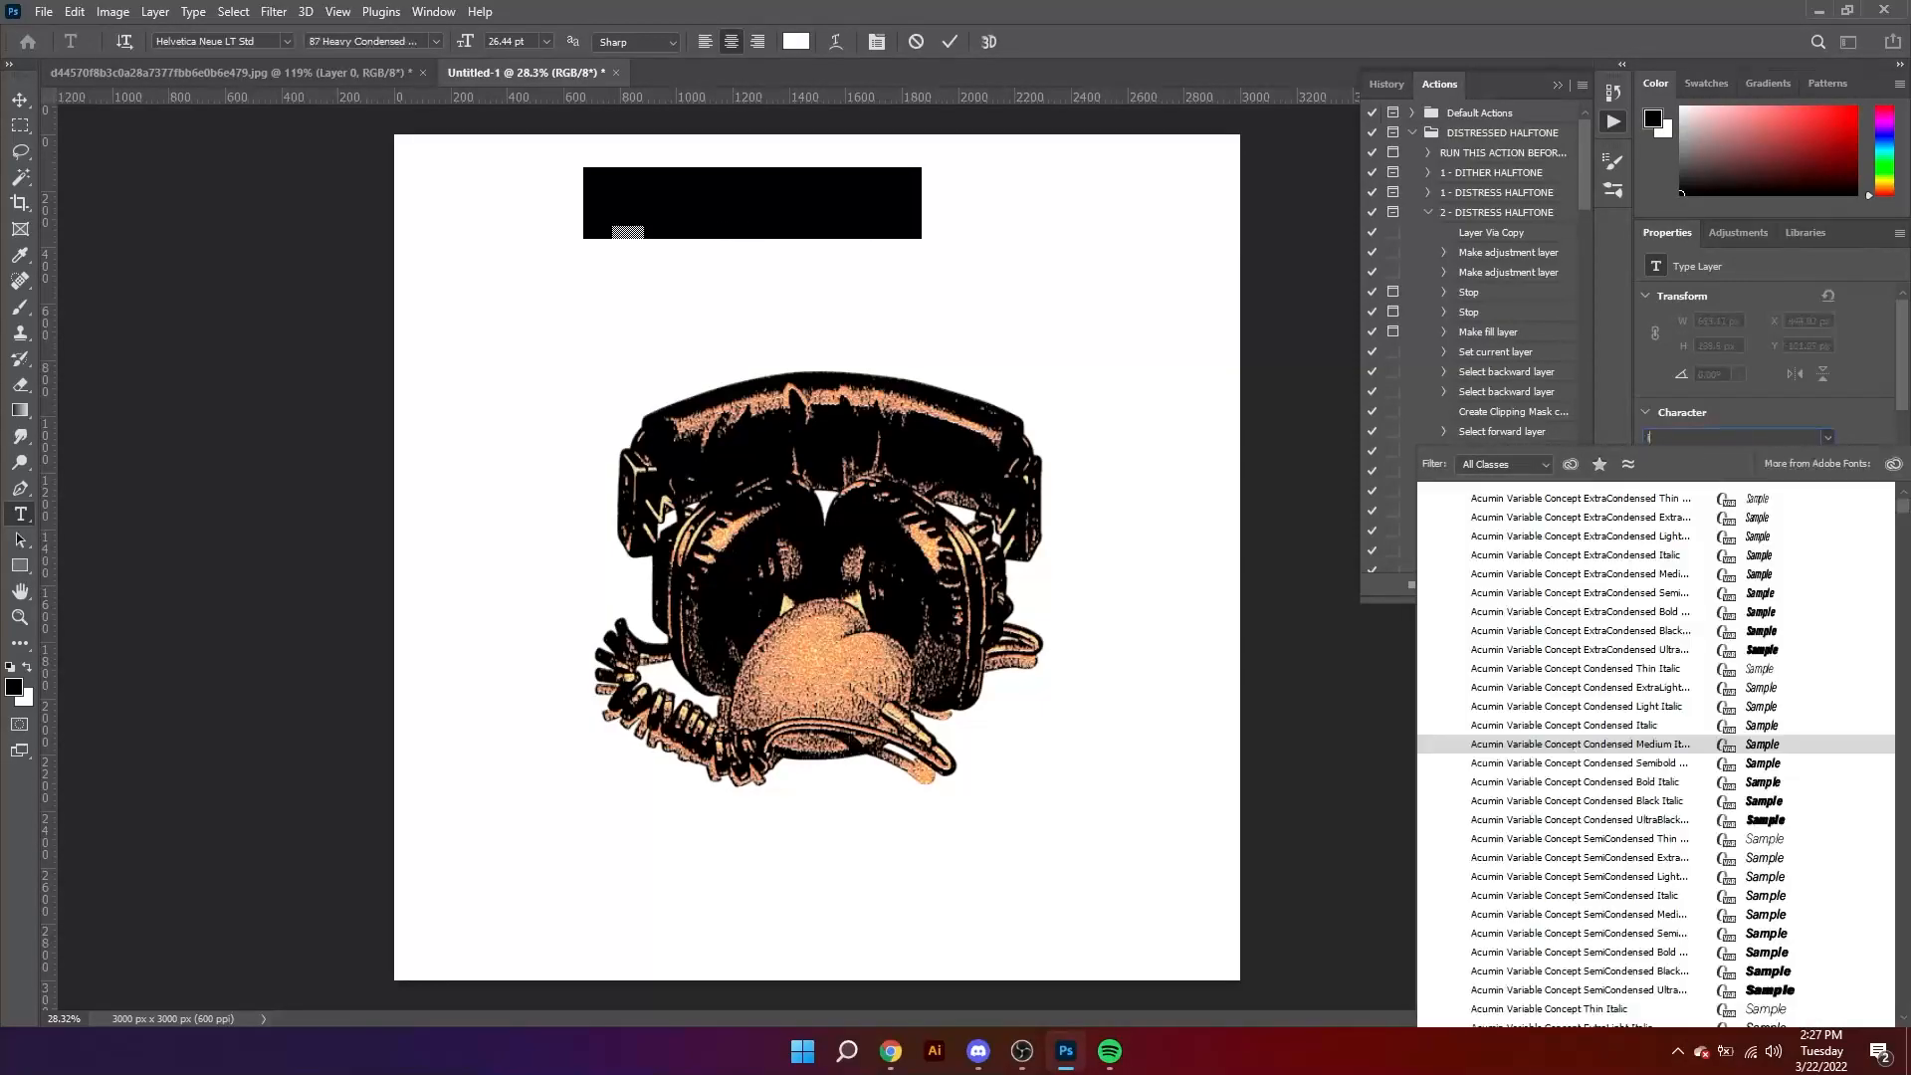
{"action": "type", "text": "7"}
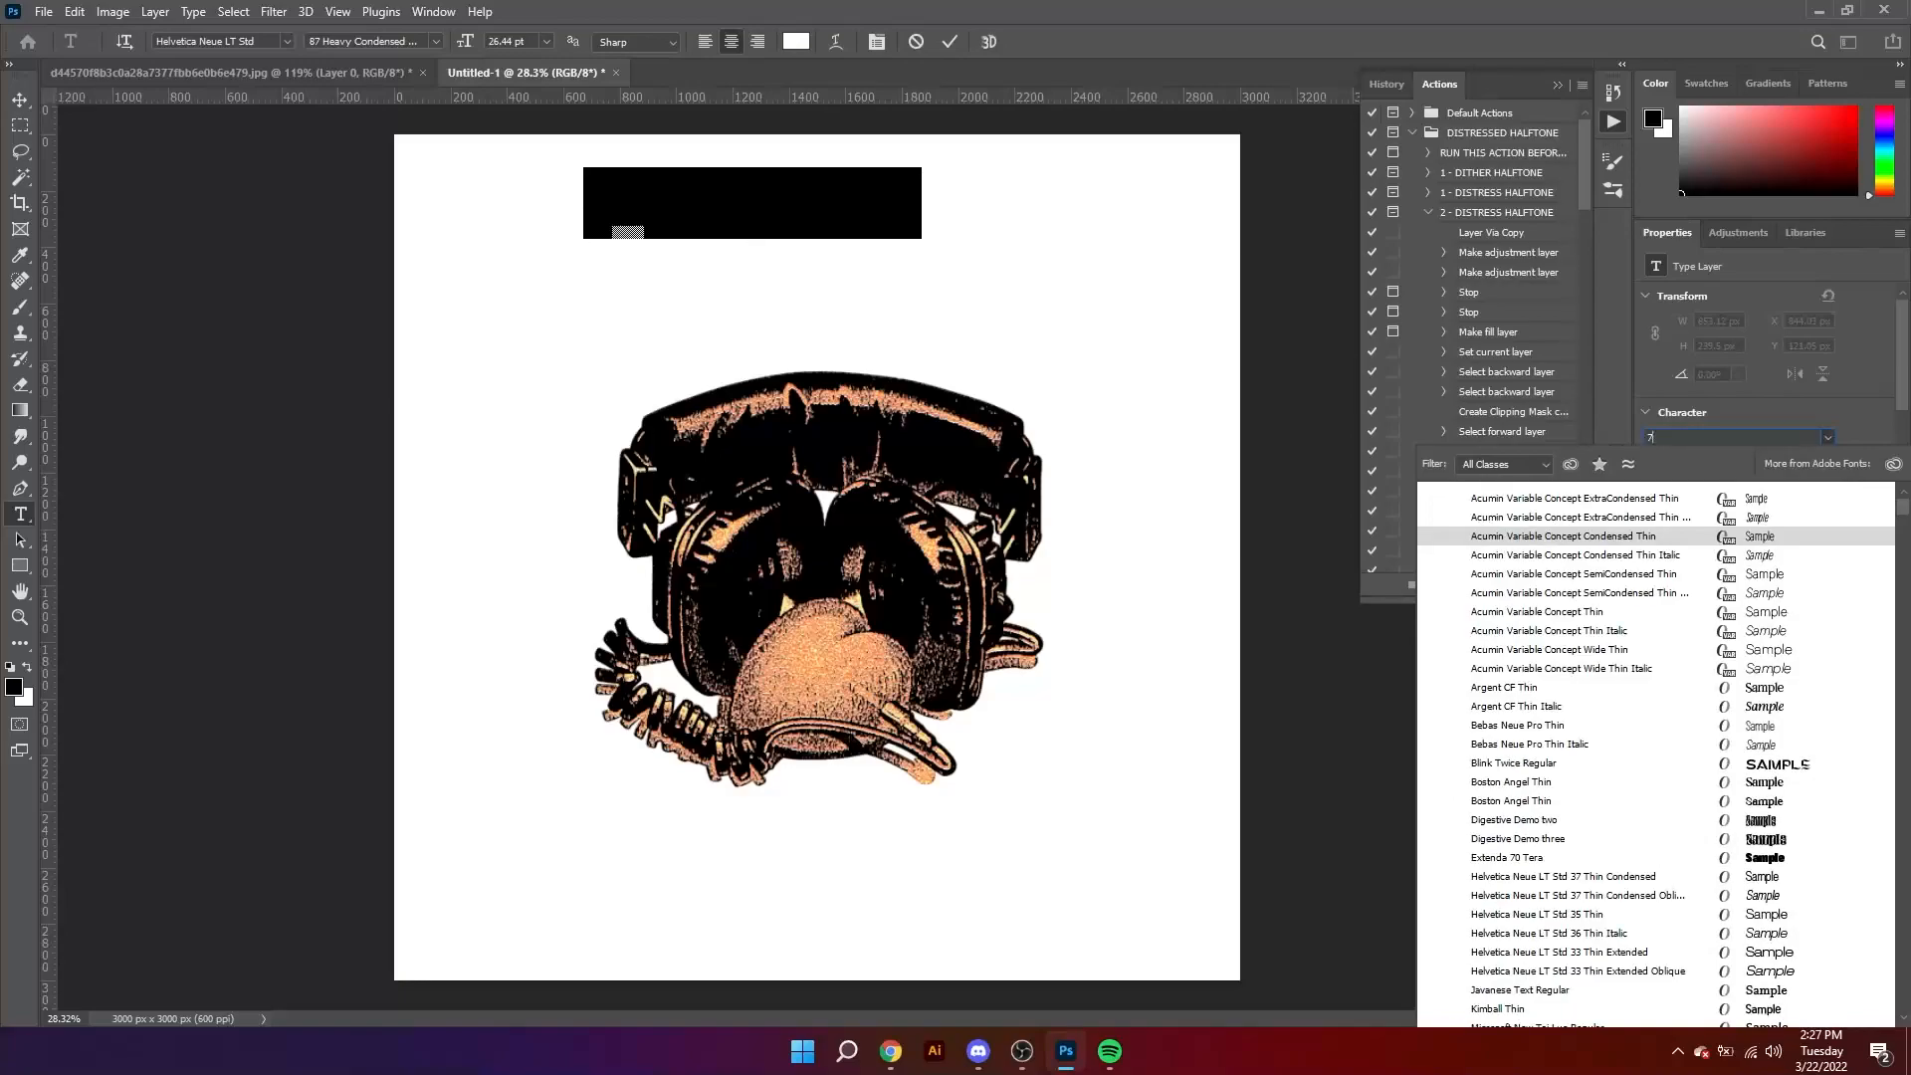
{"action": "type", "text": "5MediumItalic"}
{"action": "left_click", "coordinate": [1754, 500]}
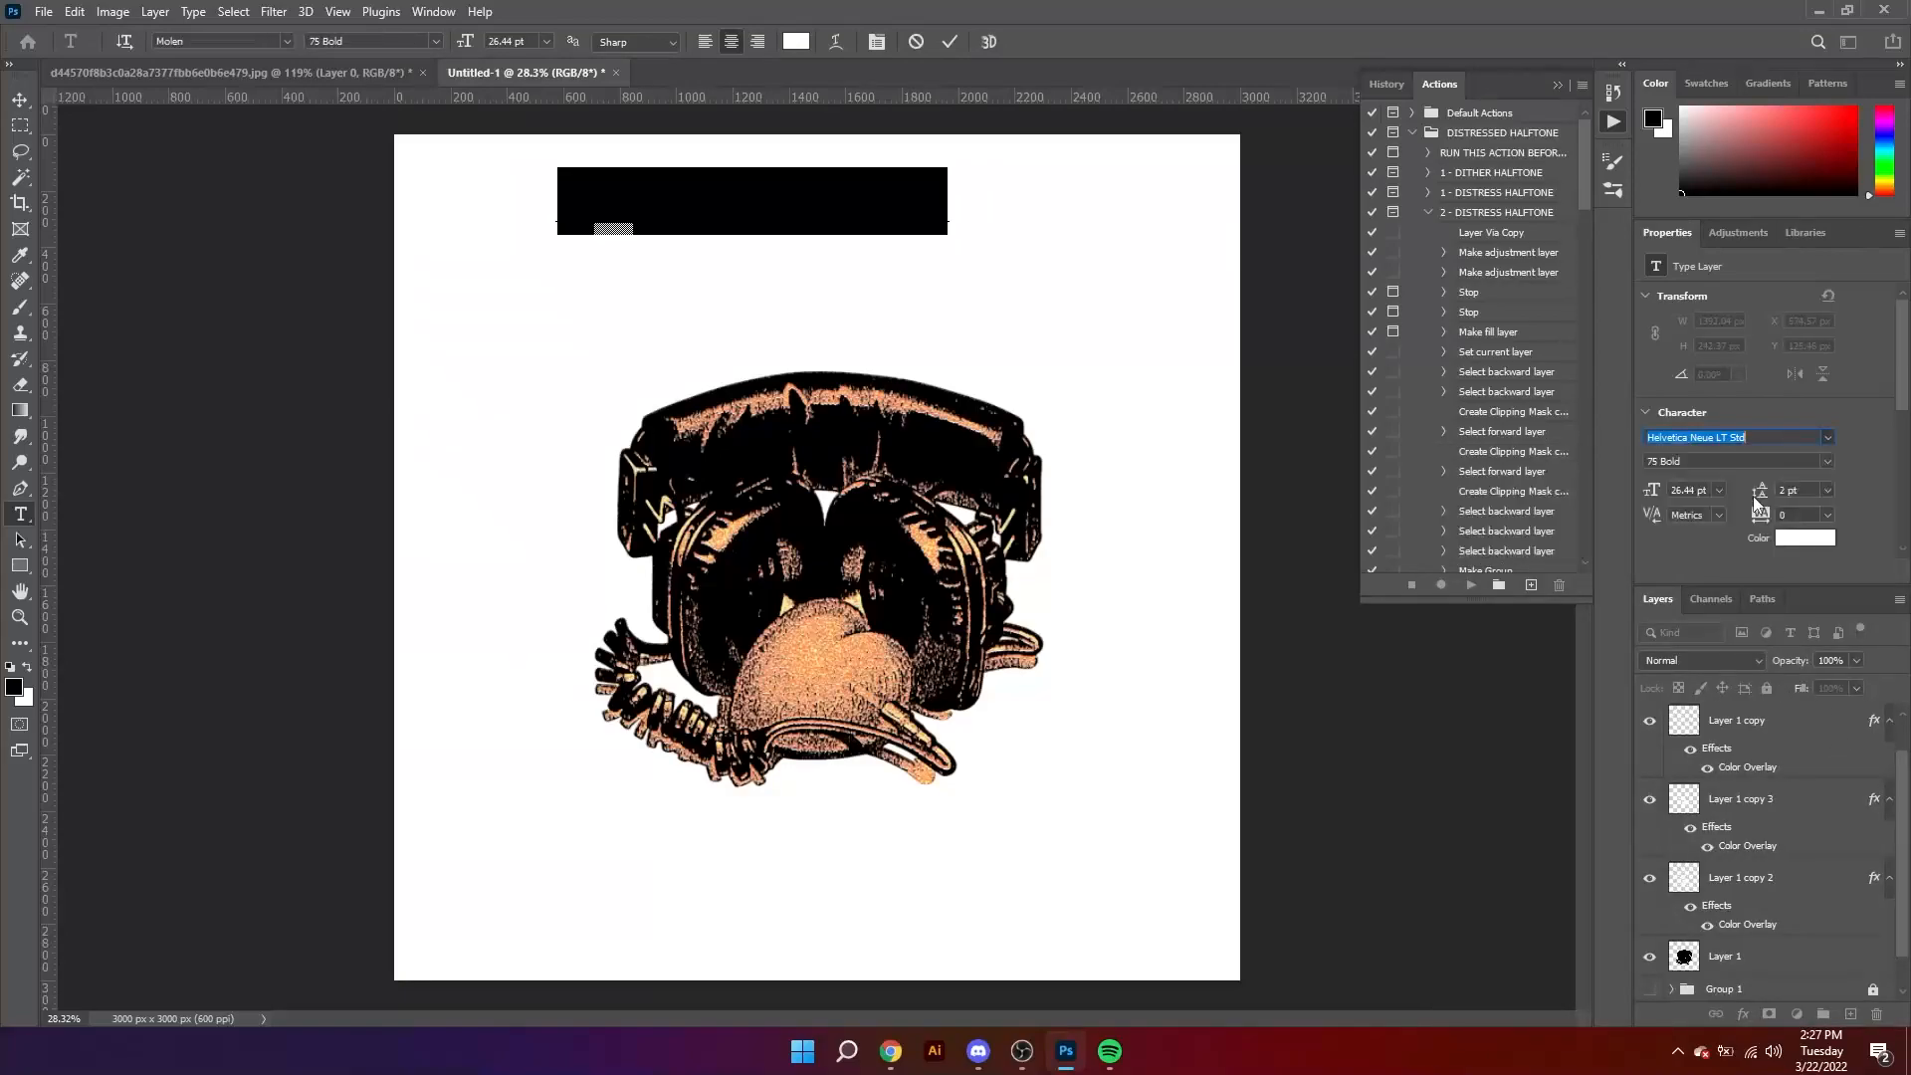
Step: Set the Lorem Ipsum text's color to black and move it down toward the headphones, roughly centered above them
{"action": "left_click", "coordinate": [20, 100]}
{"action": "left_click", "coordinate": [1804, 538]}
{"action": "left_click_drag", "start_coordinate": [1085, 428], "coordinate": [1046, 485]}
{"action": "left_click", "coordinate": [1496, 219]}
{"action": "left_click_drag", "start_coordinate": [781, 255], "coordinate": [855, 283]}
Step: Tighten the placeholder text's tracking to -60 and replace its wording with "Your only"
{"action": "double_click", "coordinate": [865, 233]}
{"action": "key", "text": "alt+Left"}
{"action": "key", "text": "alt+Left"}
{"action": "key", "text": "alt+Left"}
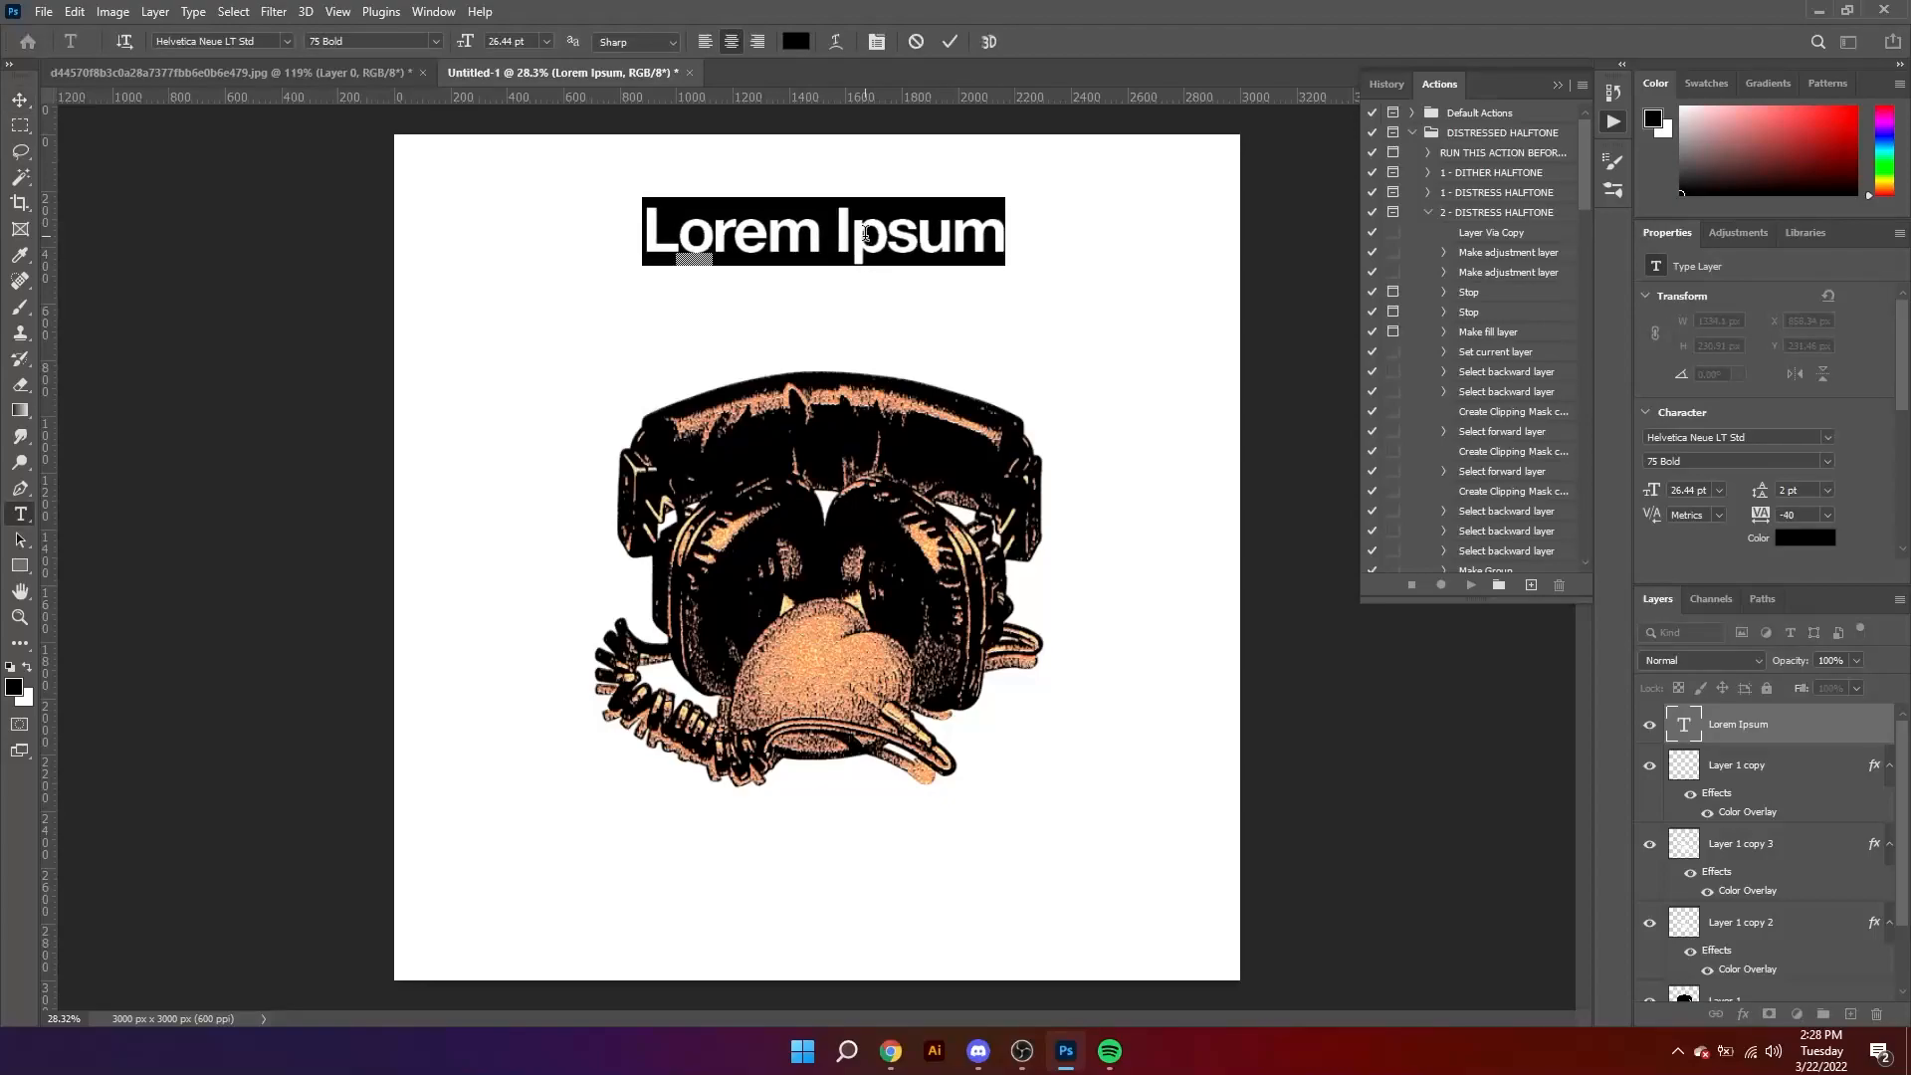
{"action": "type", "text": "Yp"}
{"action": "key", "text": "BackSpace"}
{"action": "type", "text": "our only"}
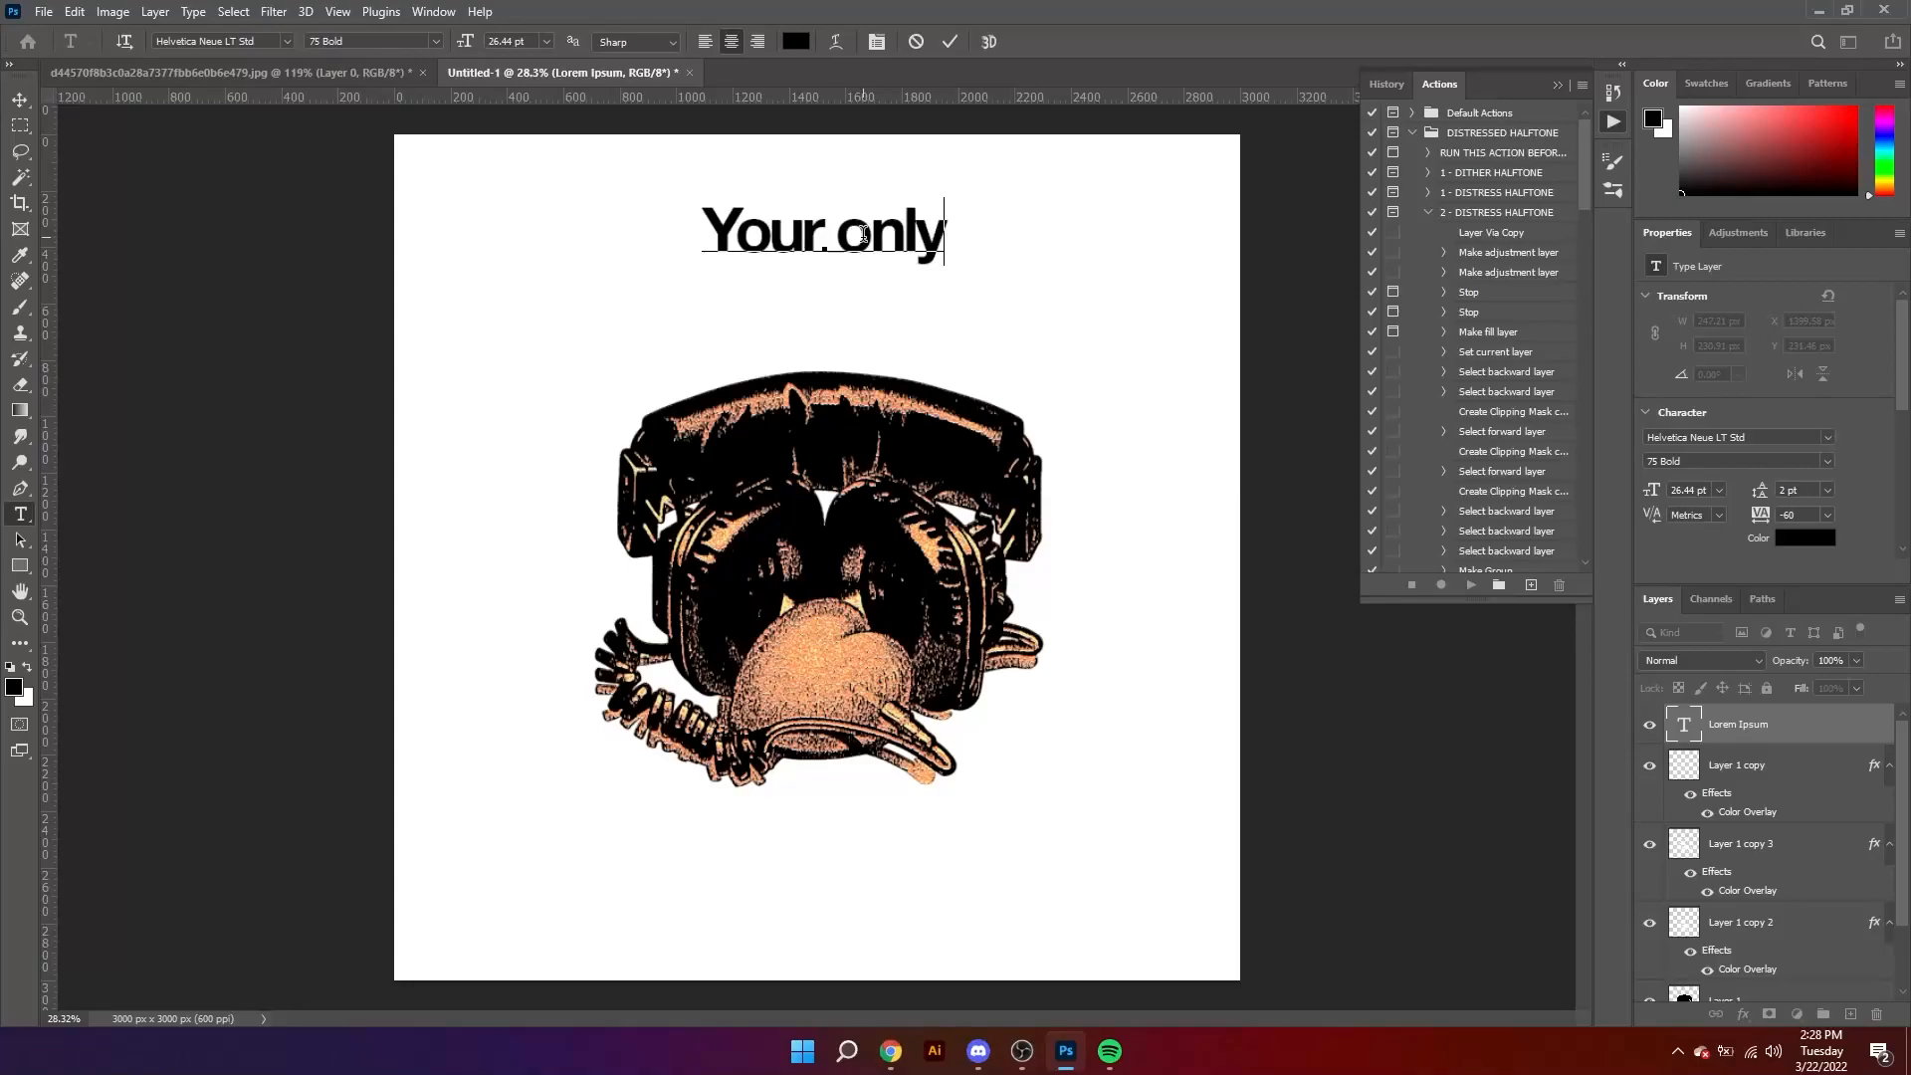
Step: Add a second line reading "authority figure" below "Your only"
{"action": "key", "text": "ctrl+a"}
{"action": "type", "text": "u"}
{"action": "key", "text": "ctrl+z"}
{"action": "key", "text": "Right"}
{"action": "key", "text": "Return"}
{"action": "type", "text": "authority figure"}
Step: Set the leading of both text lines to 12 pt, end the phrase with a period, and commit the text
{"action": "key", "text": "ctrl+a"}
{"action": "key", "text": "alt+Down"}
{"action": "key", "text": "alt+Down"}
{"action": "key", "text": "alt+Down"}
{"action": "key", "text": "alt+Down"}
{"action": "key", "text": "alt+Down"}
{"action": "key", "text": "Right"}
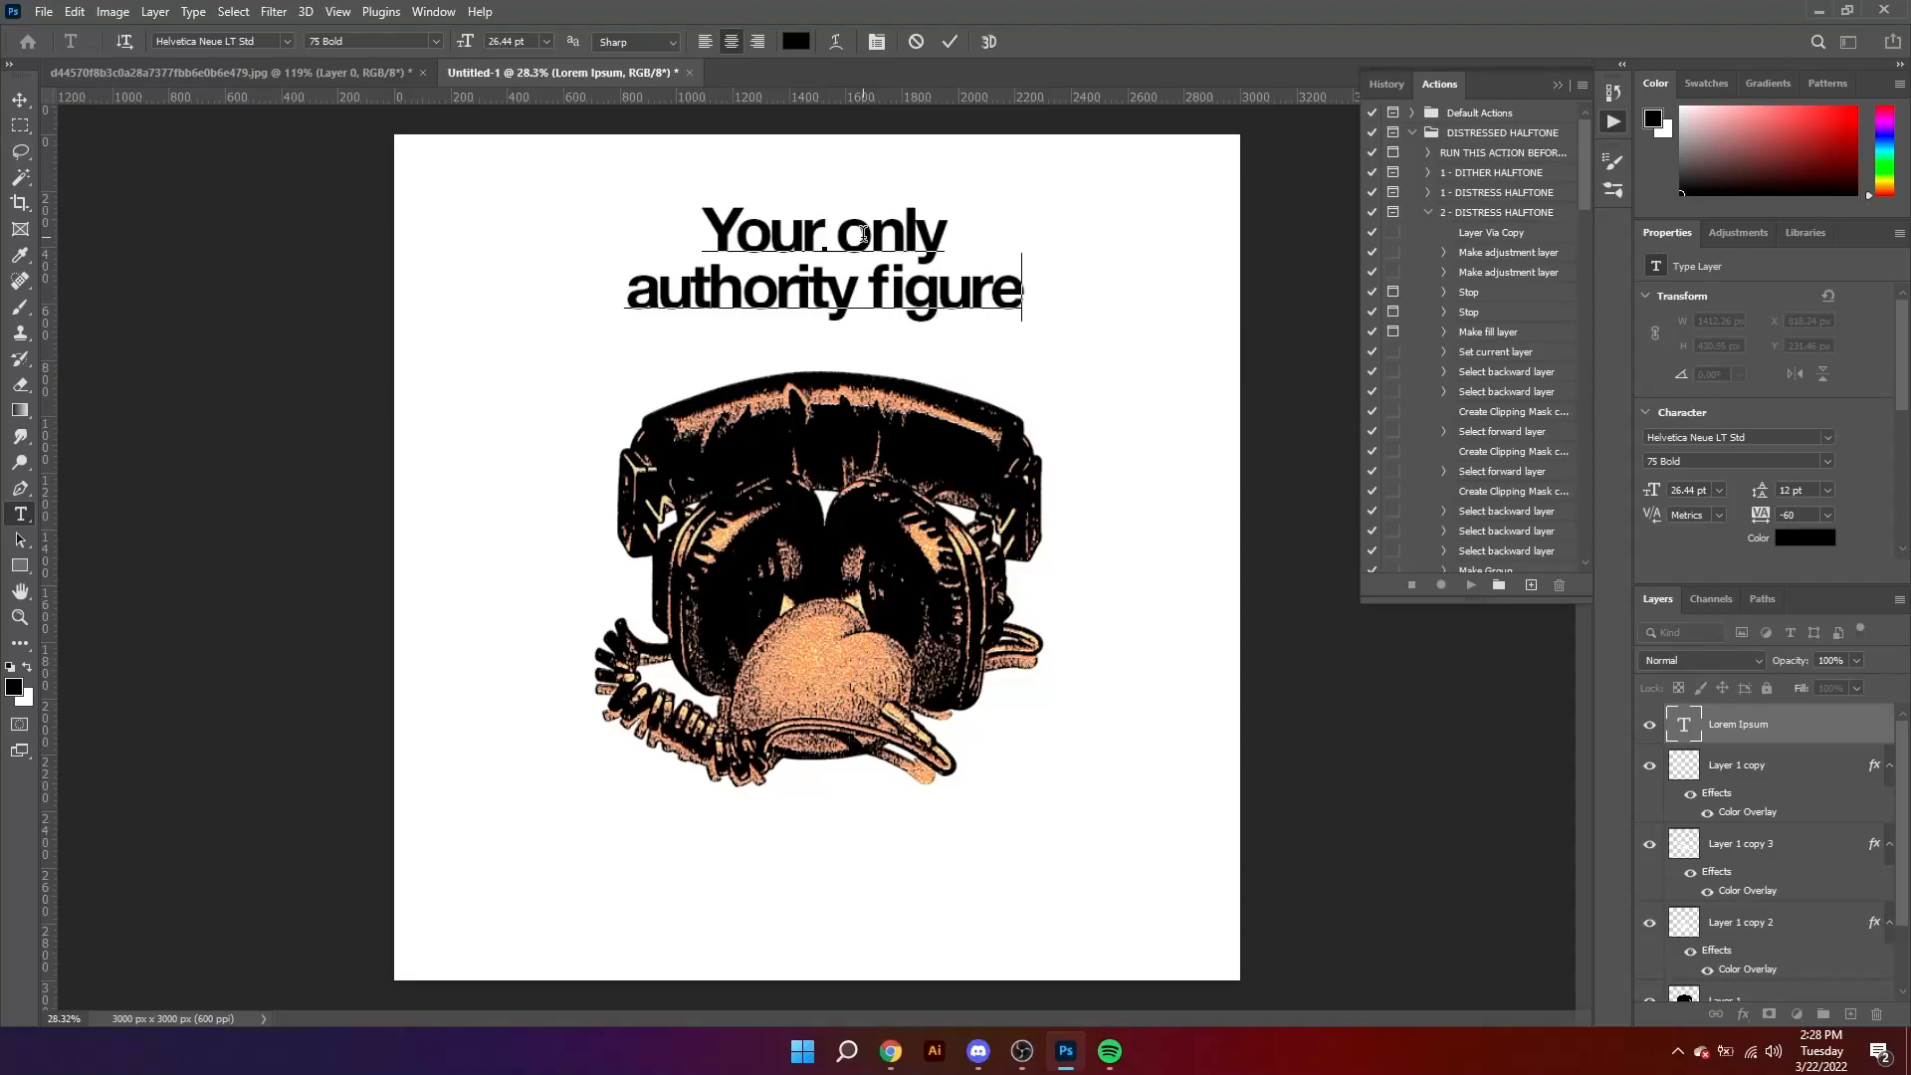
{"action": "type", "text": "."}
{"action": "key", "text": "ctrl+Return"}
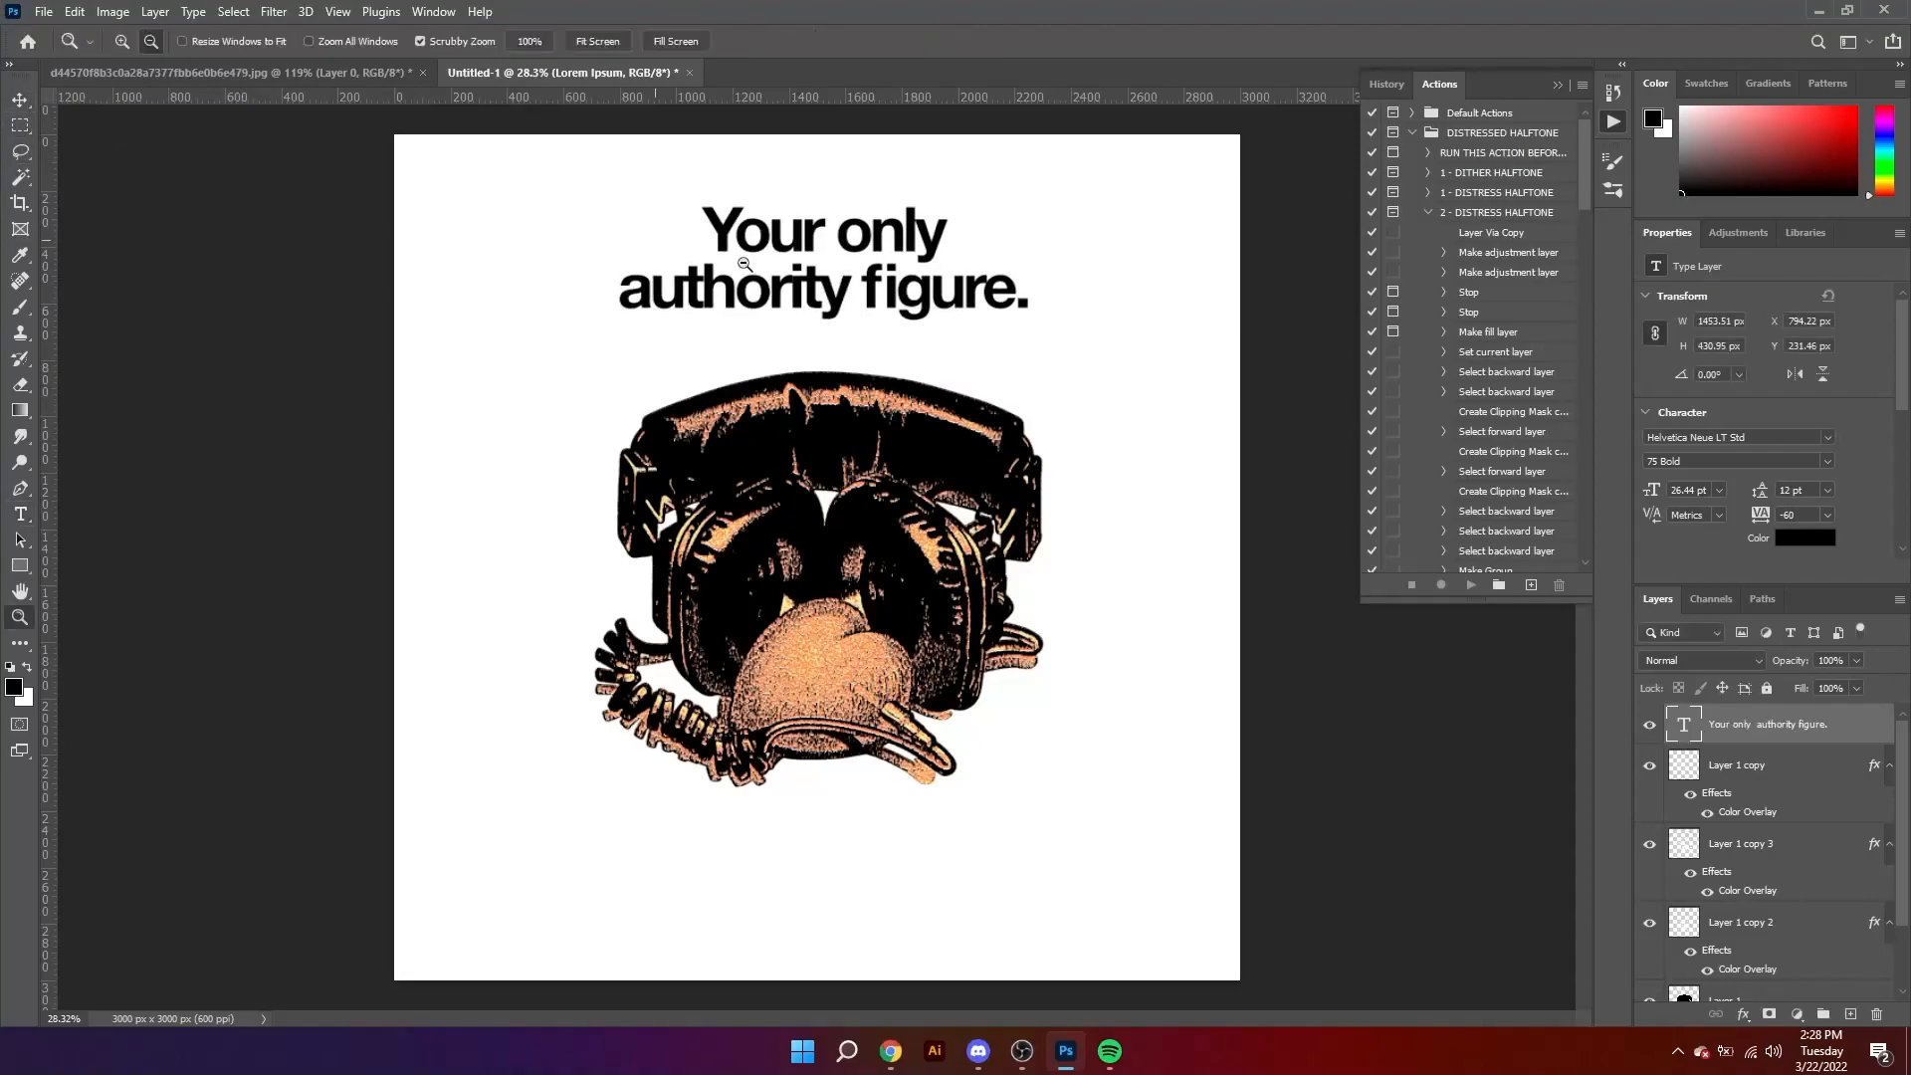
Step: Change the font of the line "authority figure." to Apple Garamond Light Regular
{"action": "left_click_drag", "start_coordinate": [620, 288], "coordinate": [1028, 298]}
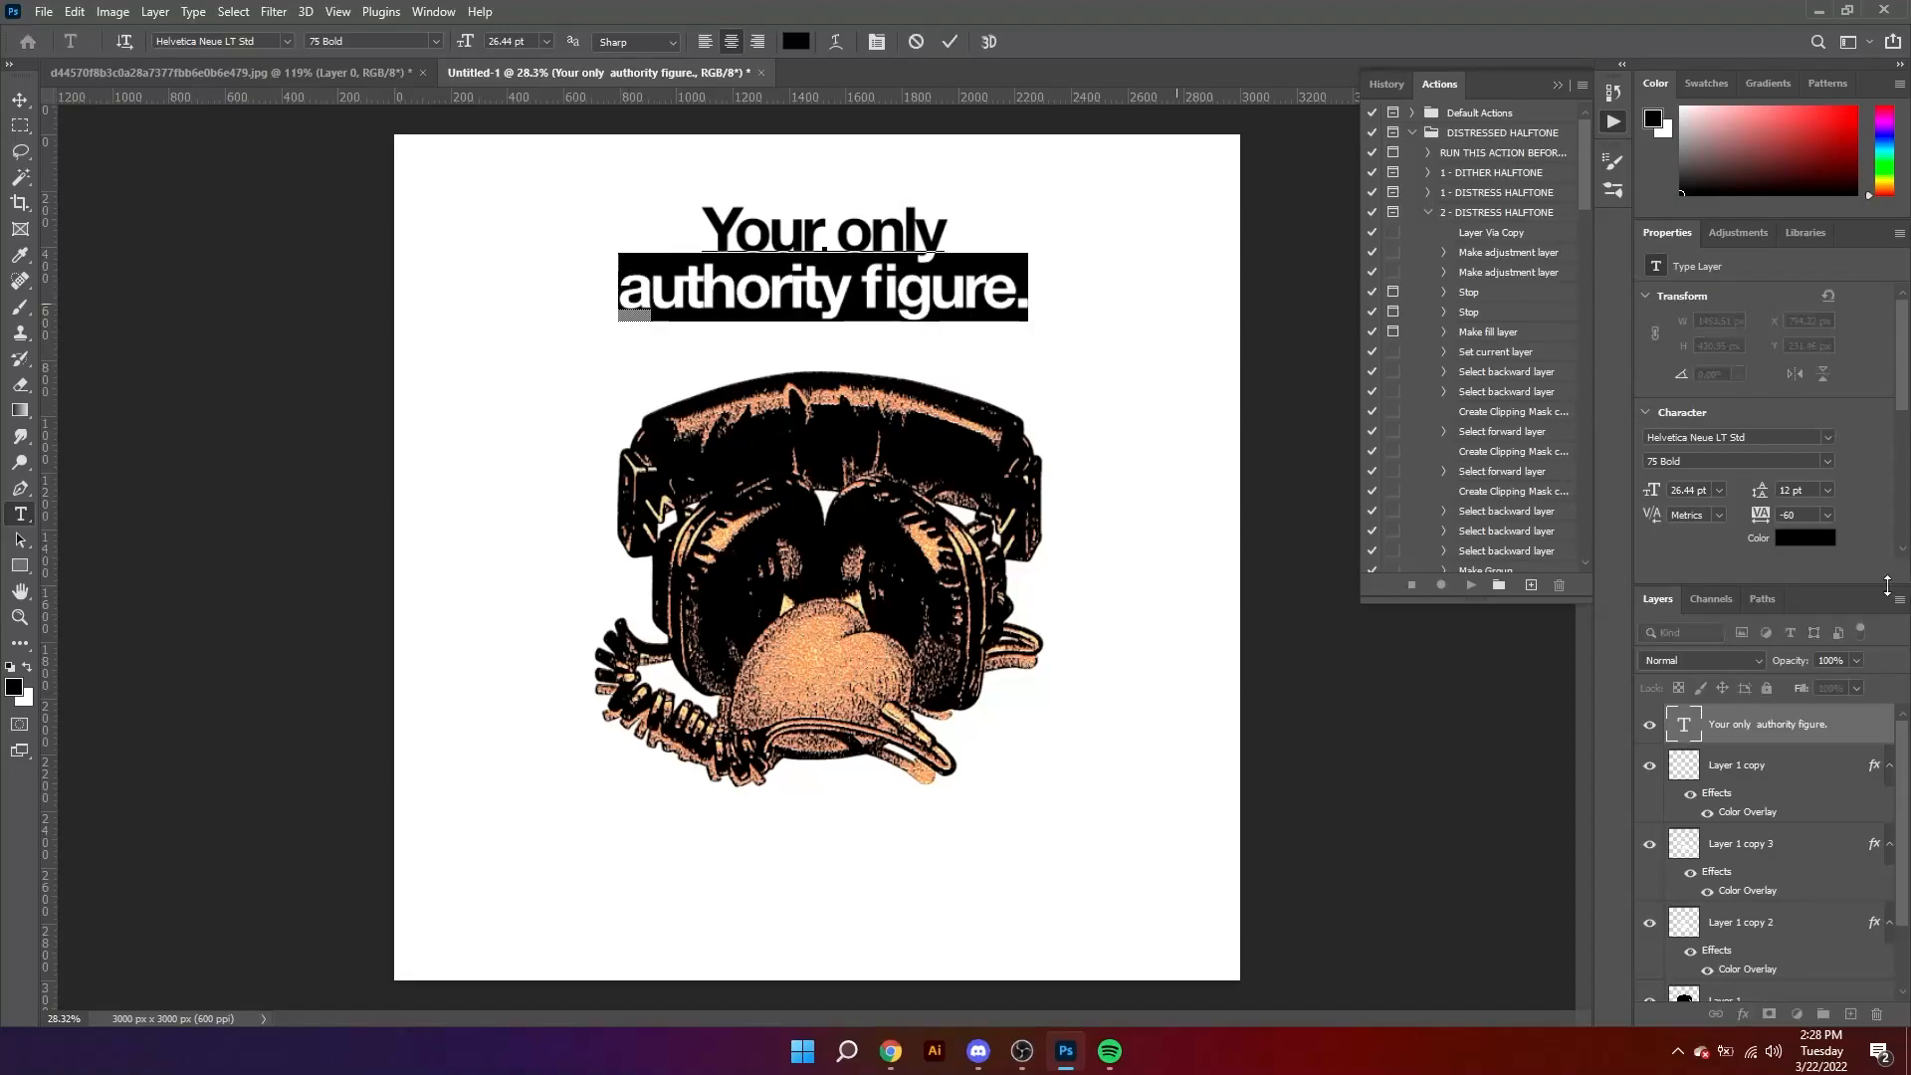
{"action": "left_click", "coordinate": [1782, 438]}
{"action": "type", "text": "appl"}
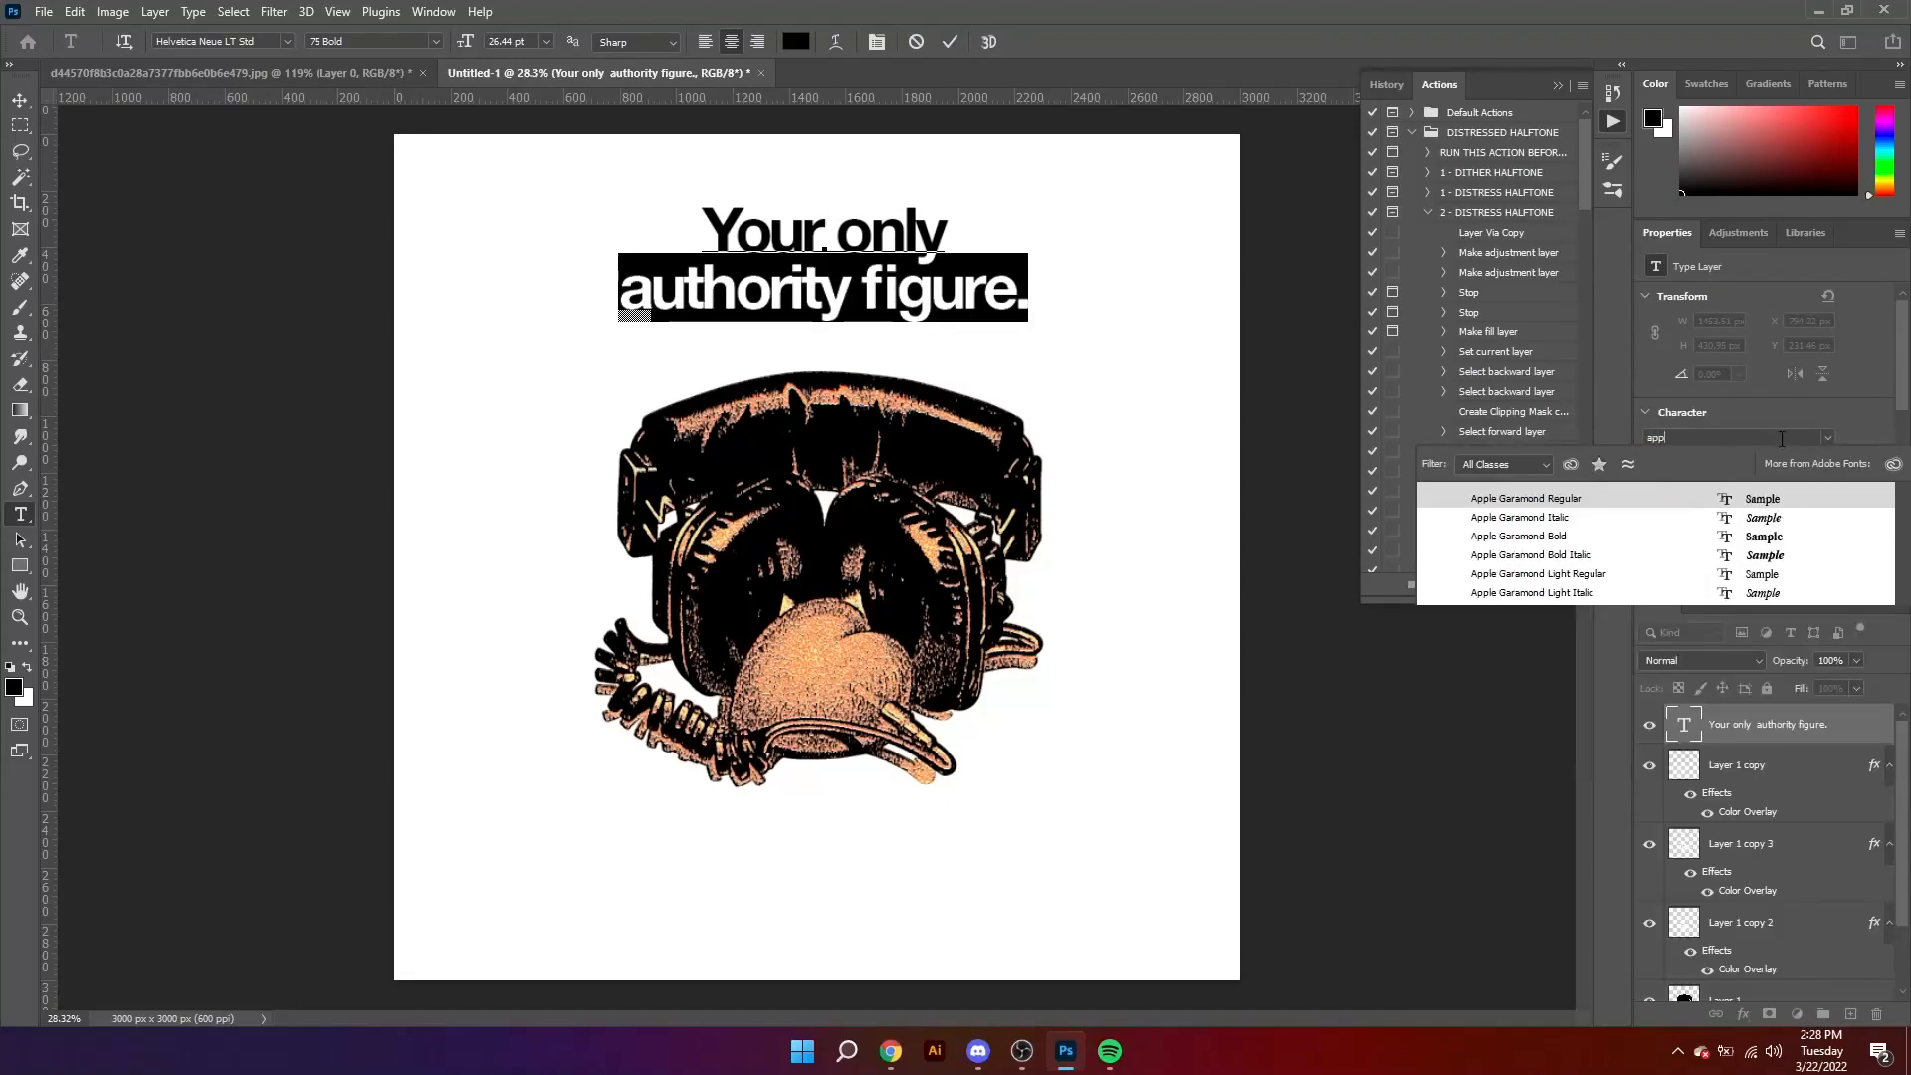
{"action": "left_click", "coordinate": [1740, 571]}
Step: Enlarge the line "authority figure." to 36.44 pt and set its leading to 16 pt
{"action": "key", "text": "ctrl+shift+period"}
{"action": "key", "text": "ctrl+shift+period"}
{"action": "key", "text": "ctrl+shift+period"}
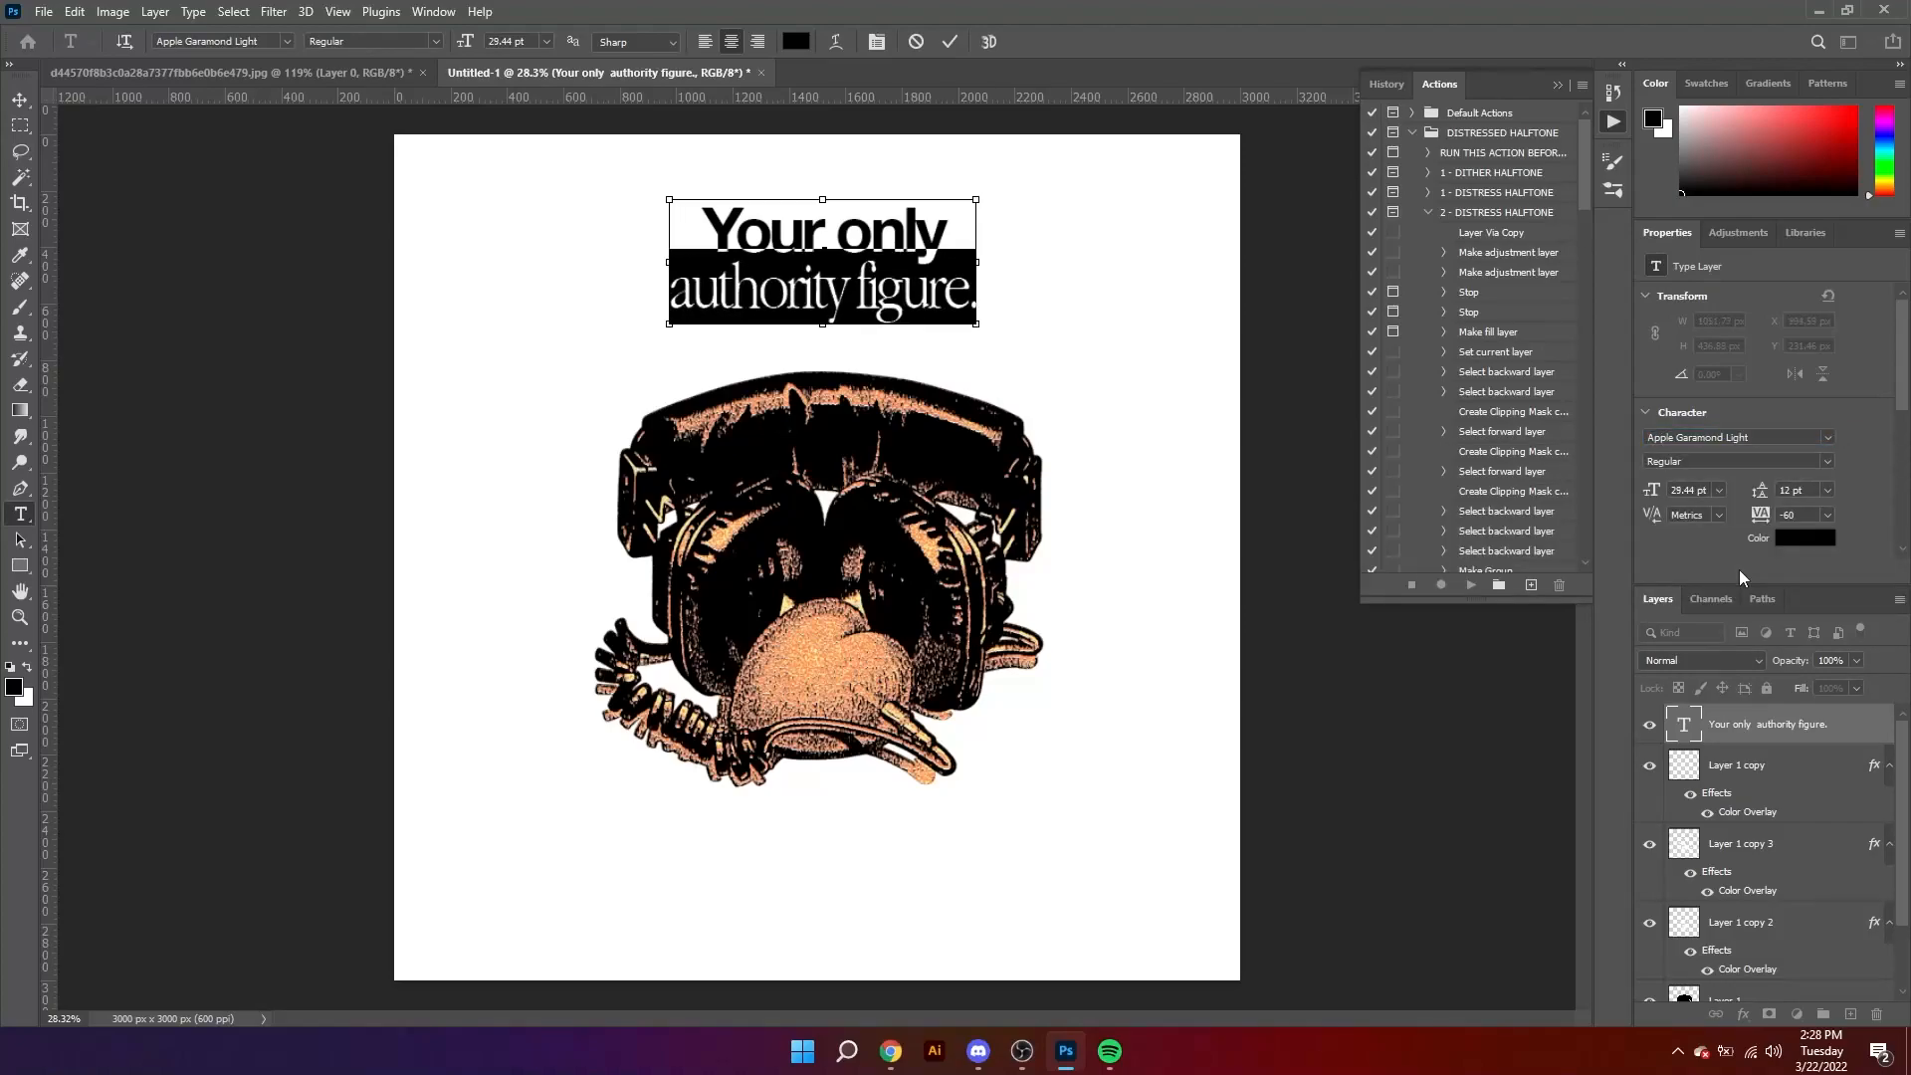
{"action": "key", "text": "ctrl+shift+period"}
{"action": "key", "text": "ctrl+shift+period"}
{"action": "key", "text": "ctrl+shift+period"}
{"action": "key", "text": "ctrl+shift+period"}
{"action": "key", "text": "ctrl+shift+period"}
{"action": "key", "text": "ctrl+shift+period"}
{"action": "key", "text": "ctrl+shift+period"}
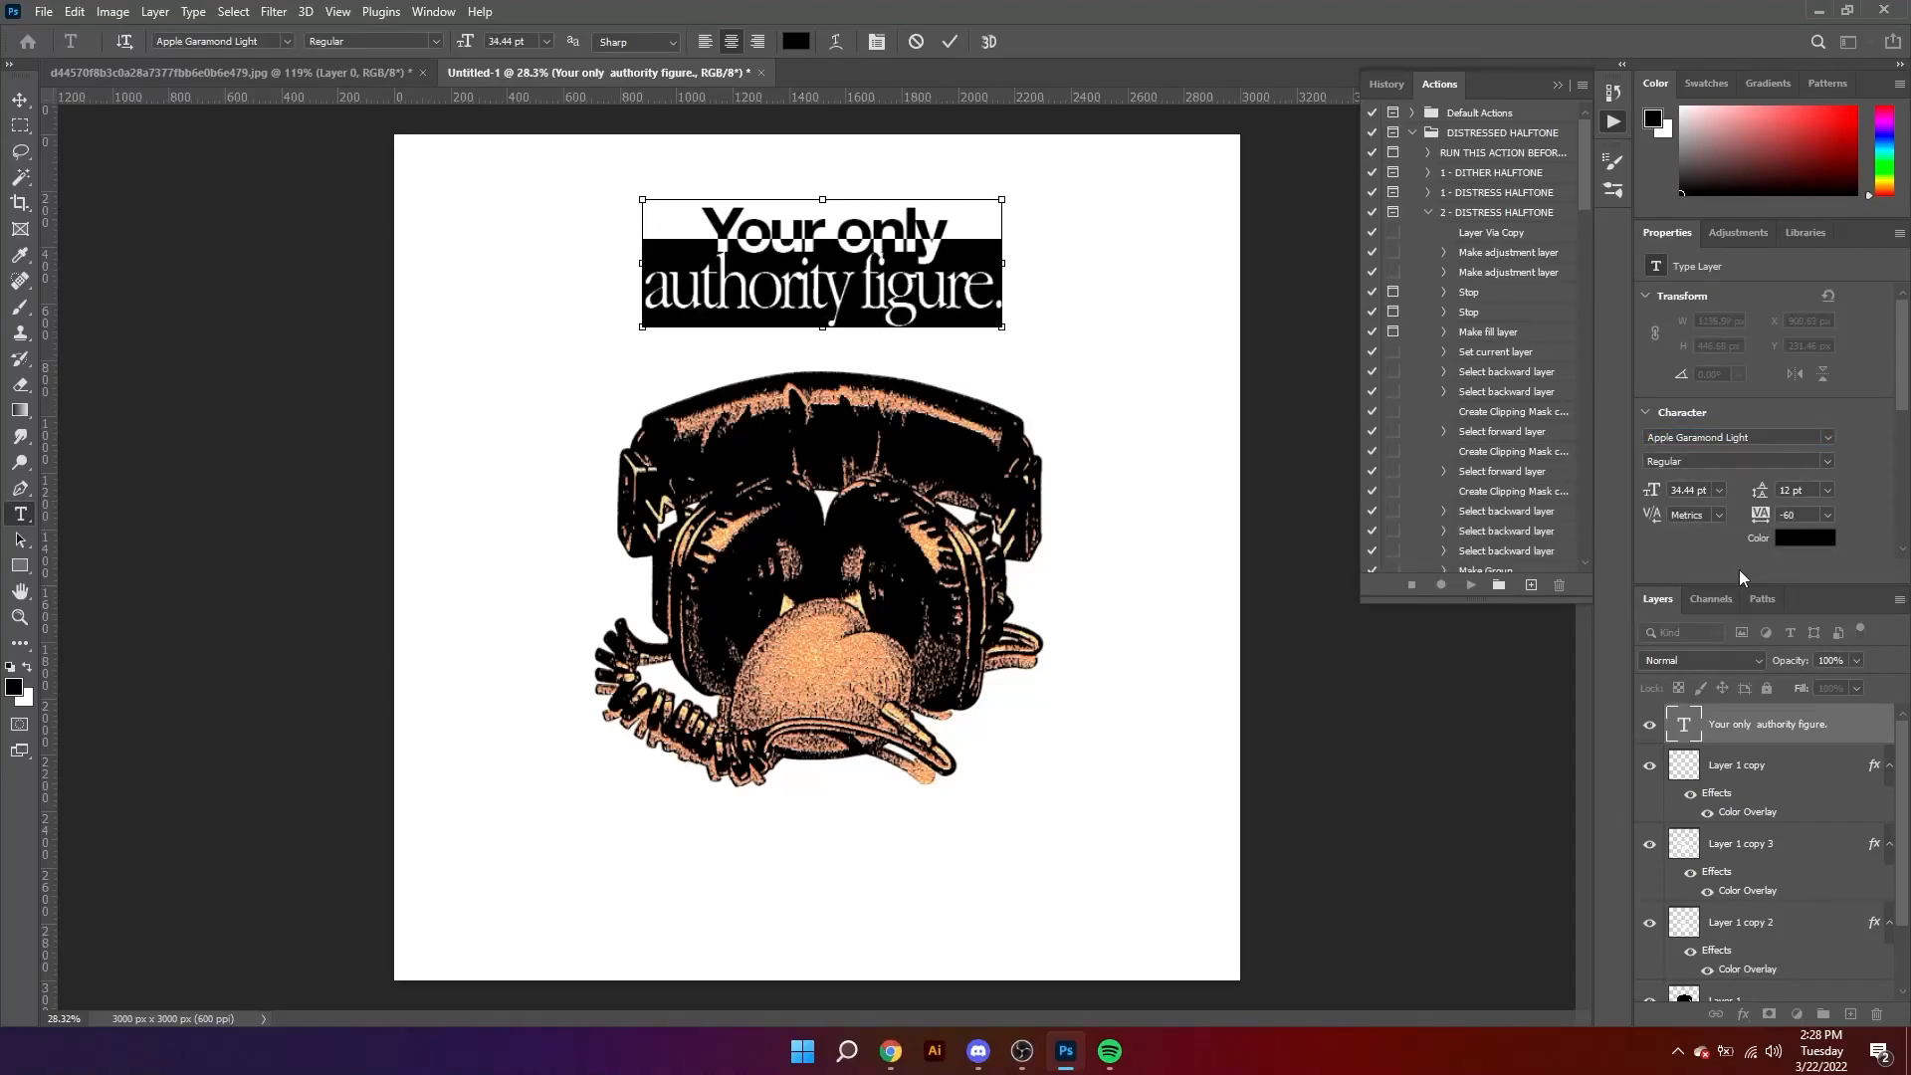
{"action": "key", "text": "alt+Down"}
{"action": "key", "text": "alt+Down"}
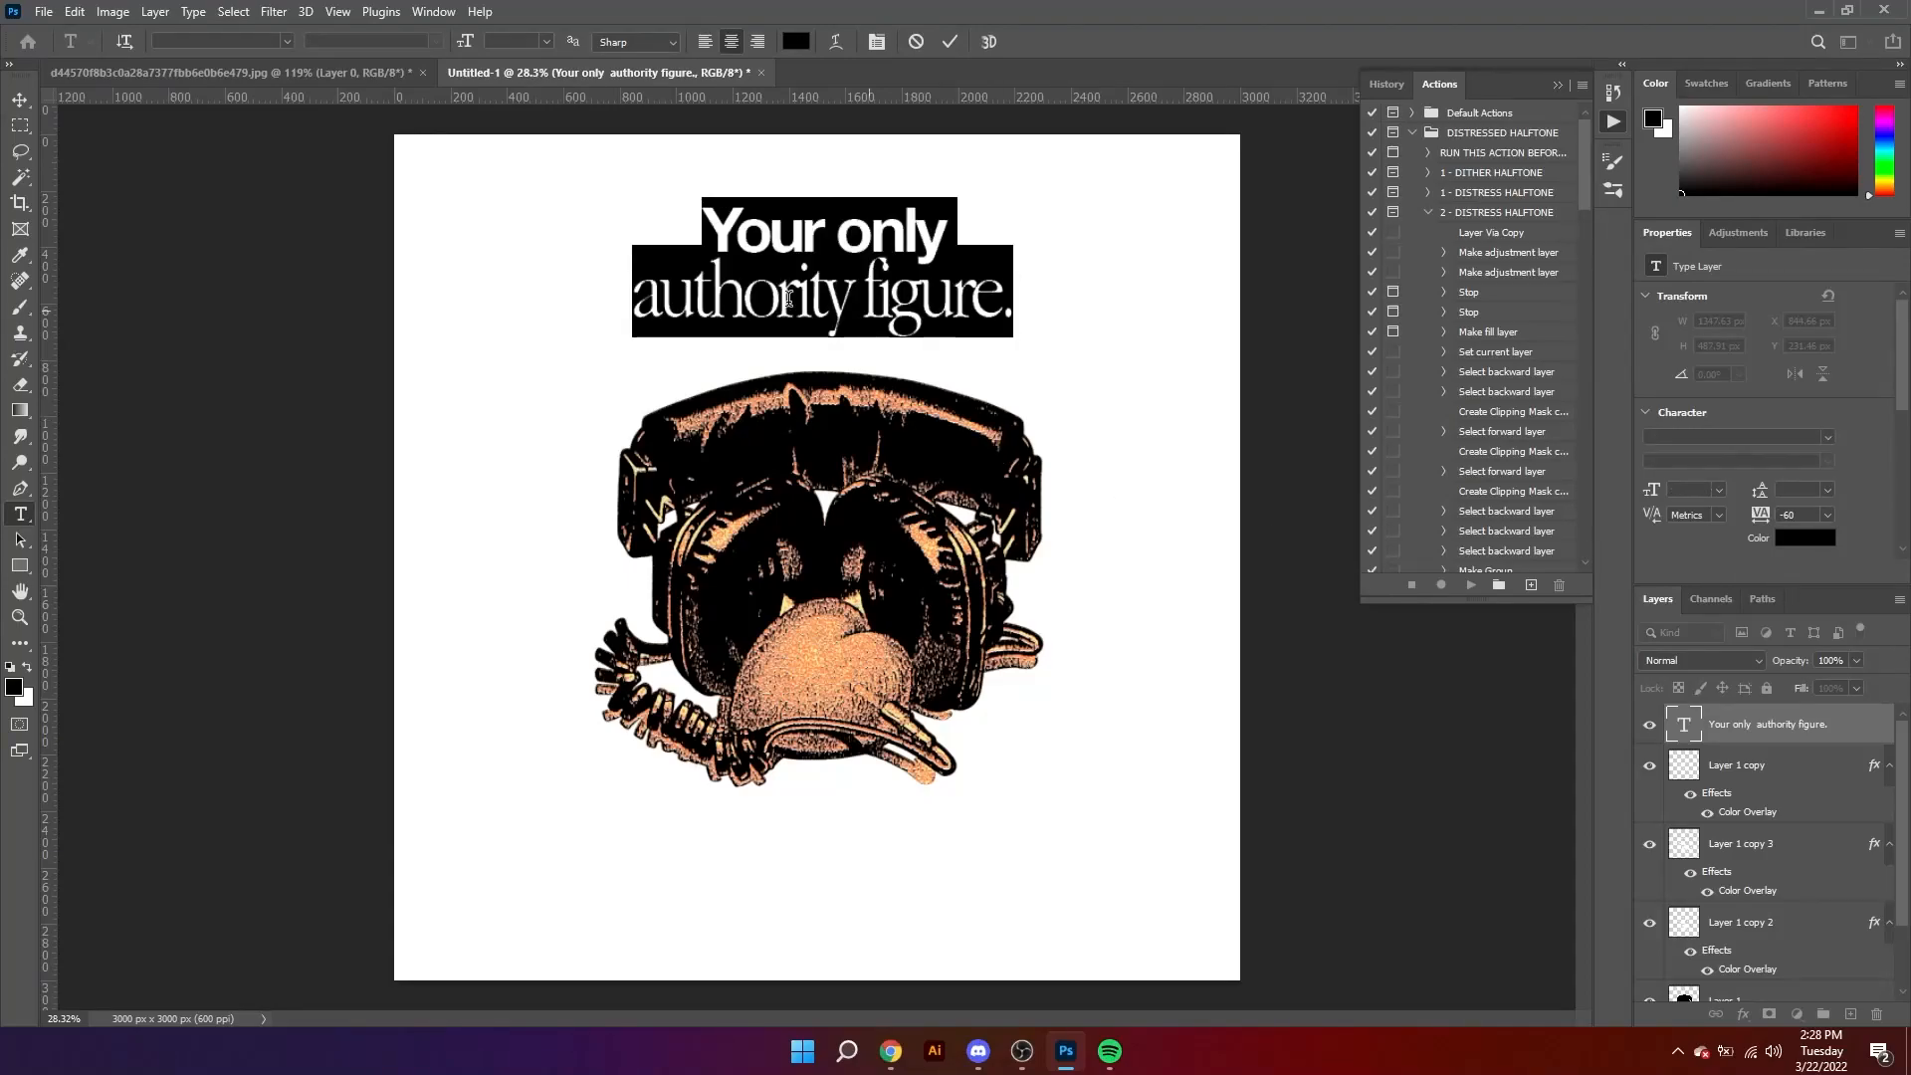
Step: Apply a black 5 px outside Stroke layer style to the "Your only authority figure." text layer
{"action": "left_click", "coordinate": [1864, 734]}
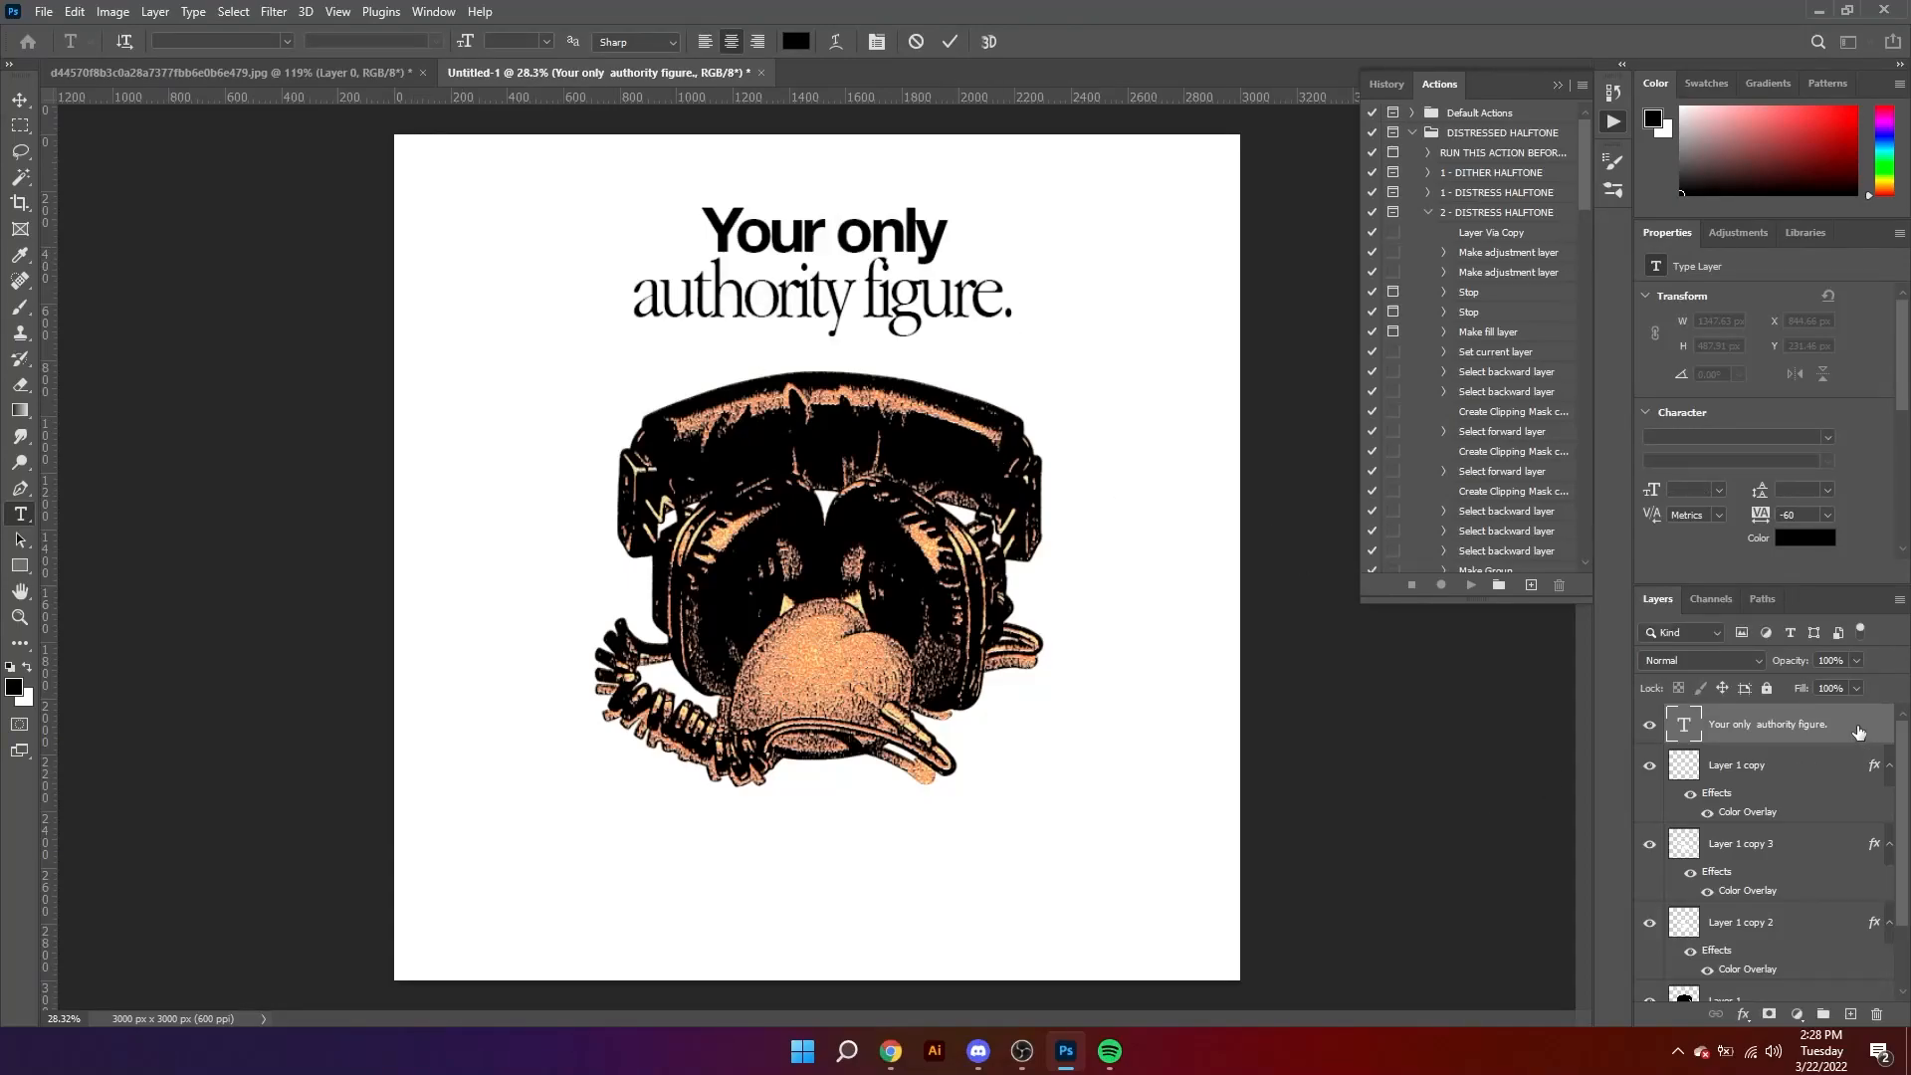
{"action": "double_click", "coordinate": [1881, 741]}
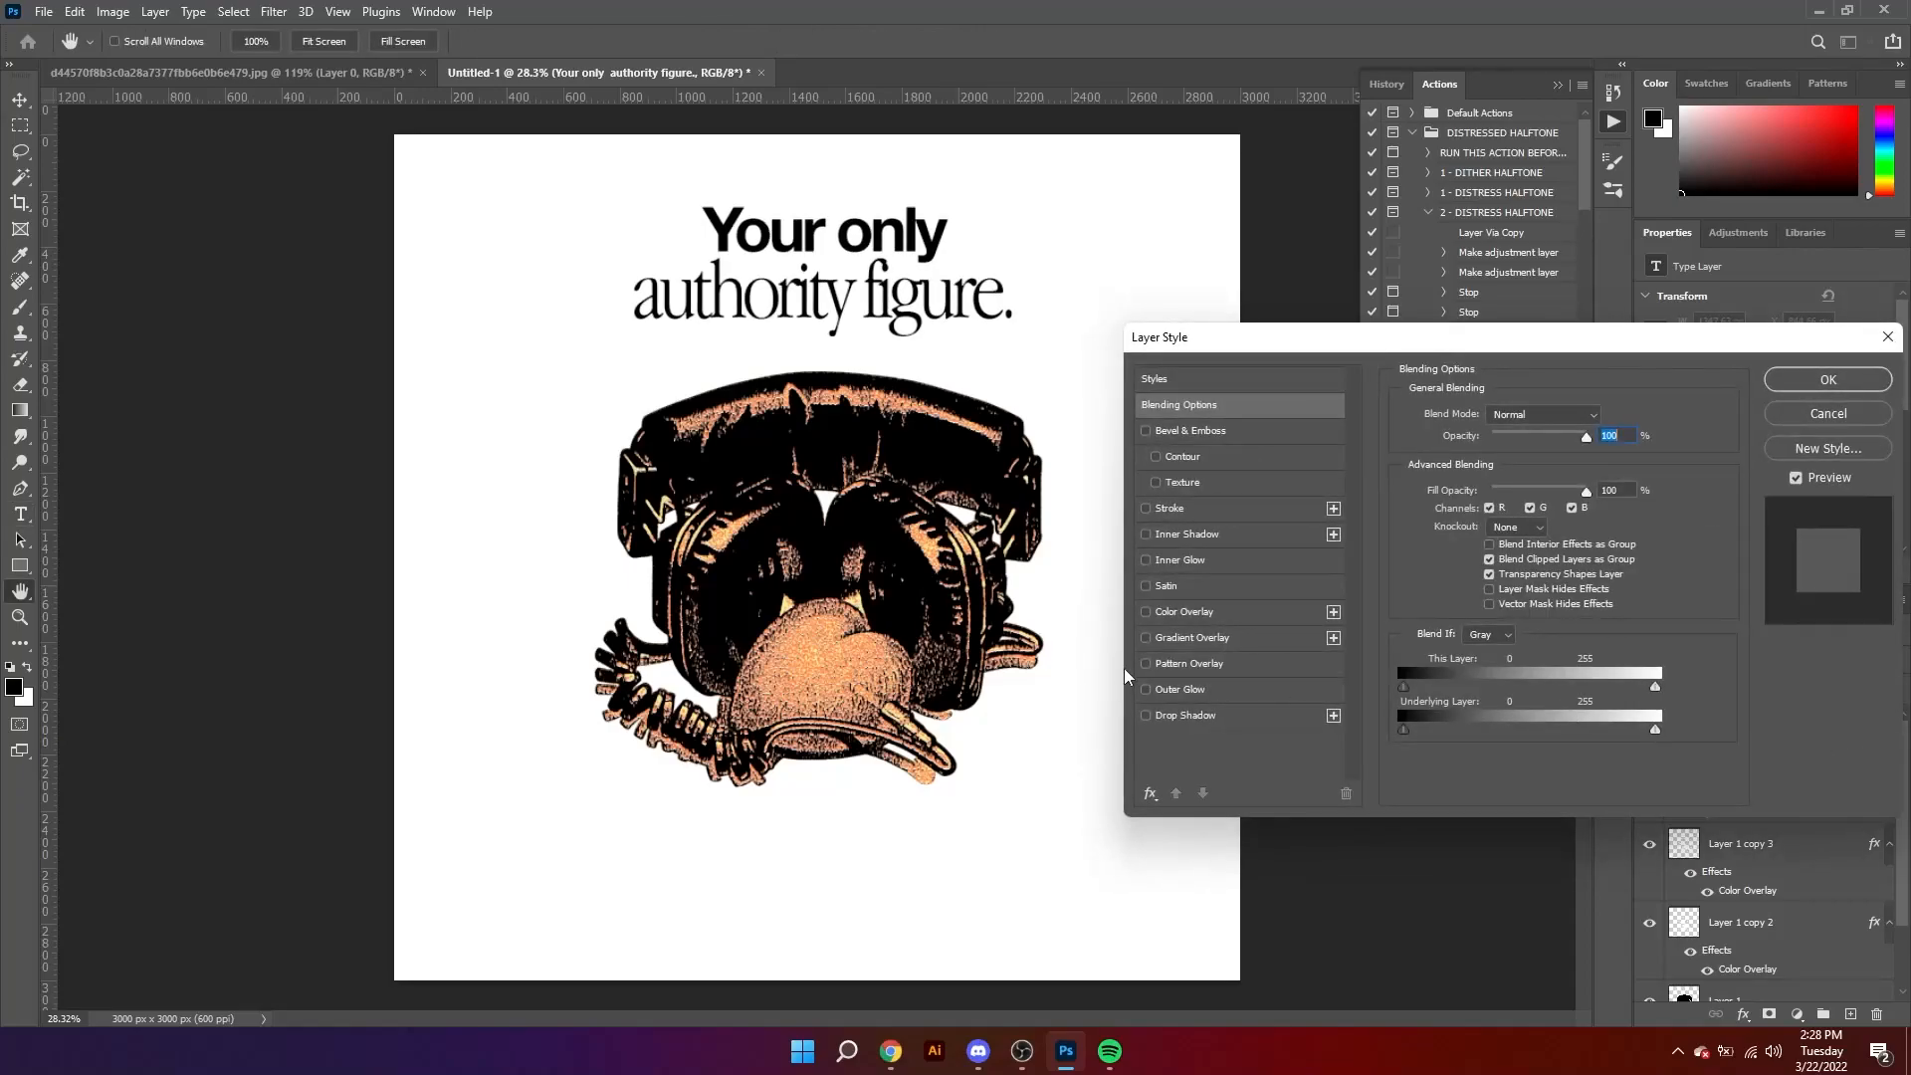
{"action": "left_click", "coordinate": [1146, 511]}
{"action": "left_click", "coordinate": [1181, 510]}
{"action": "left_click_drag", "start_coordinate": [1596, 412], "coordinate": [1558, 410]}
{"action": "type", "text": "5"}
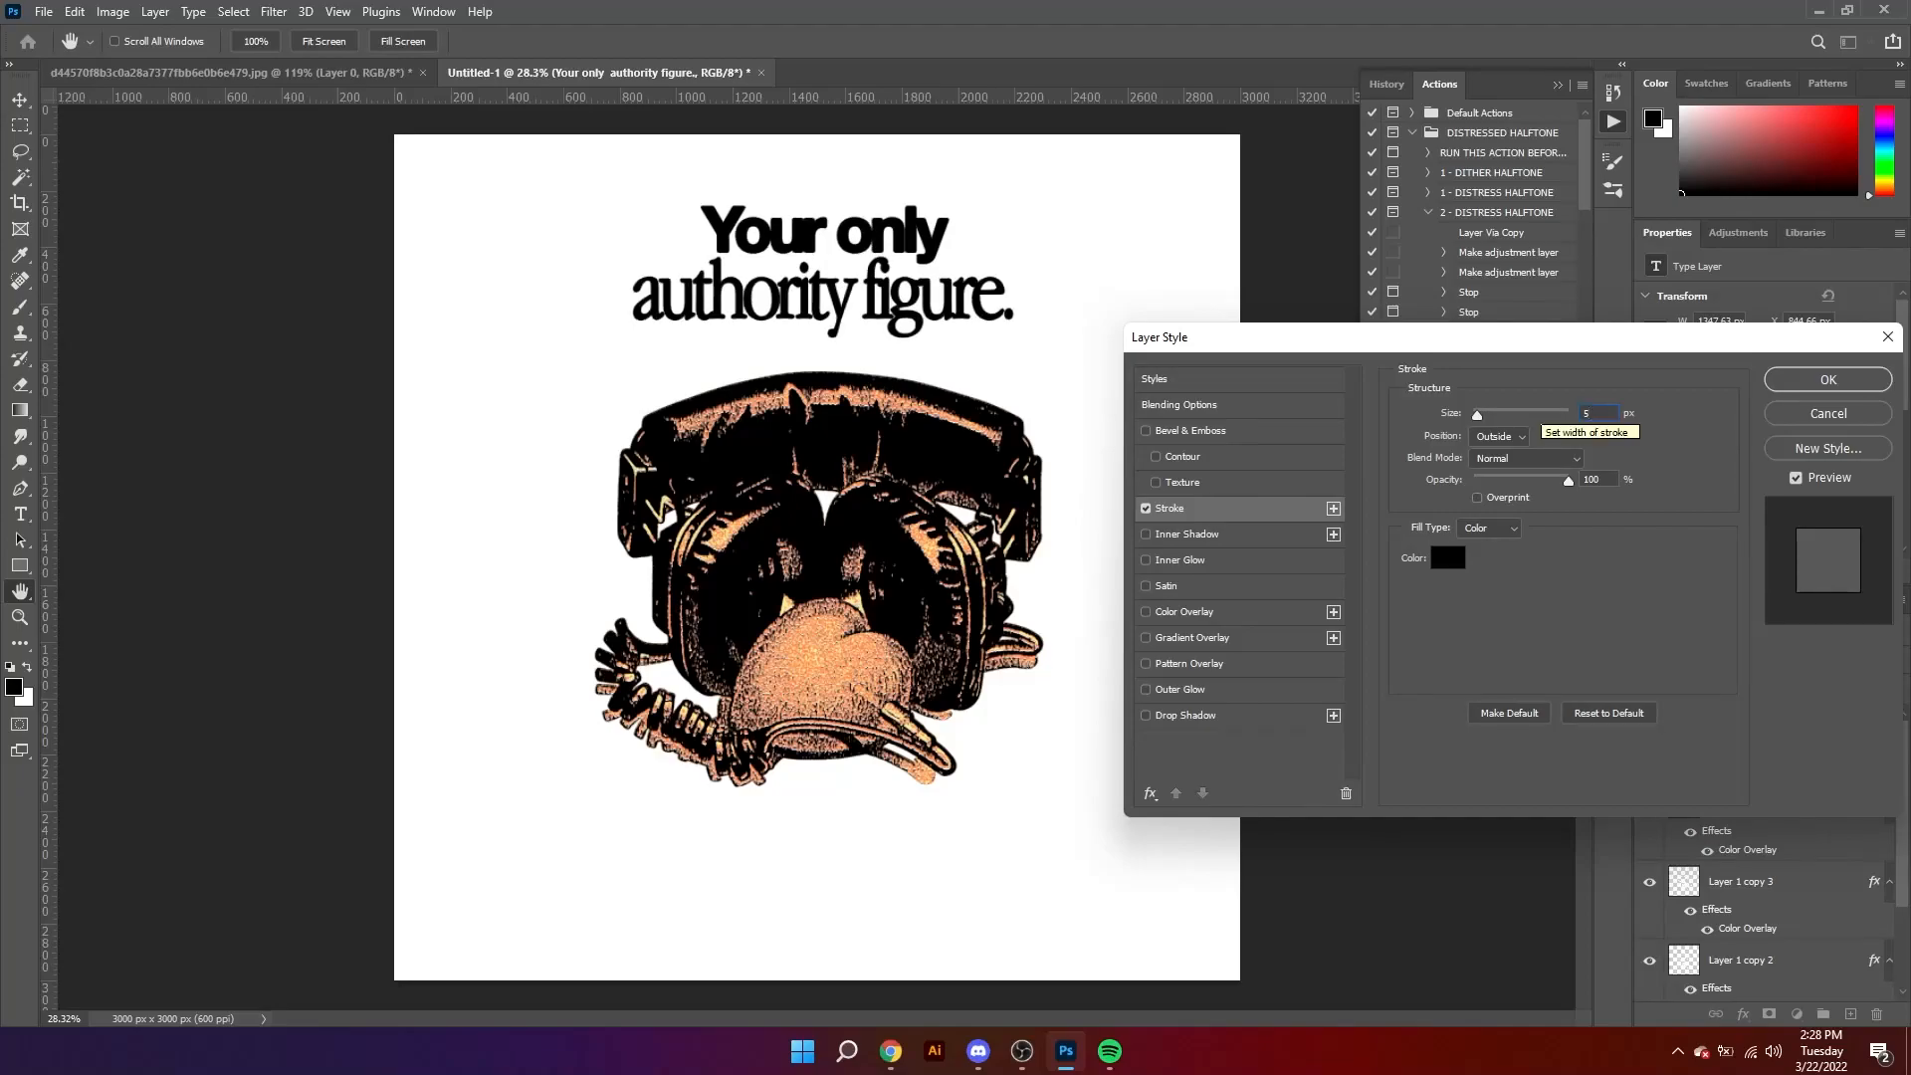
{"action": "left_click", "coordinate": [1881, 384]}
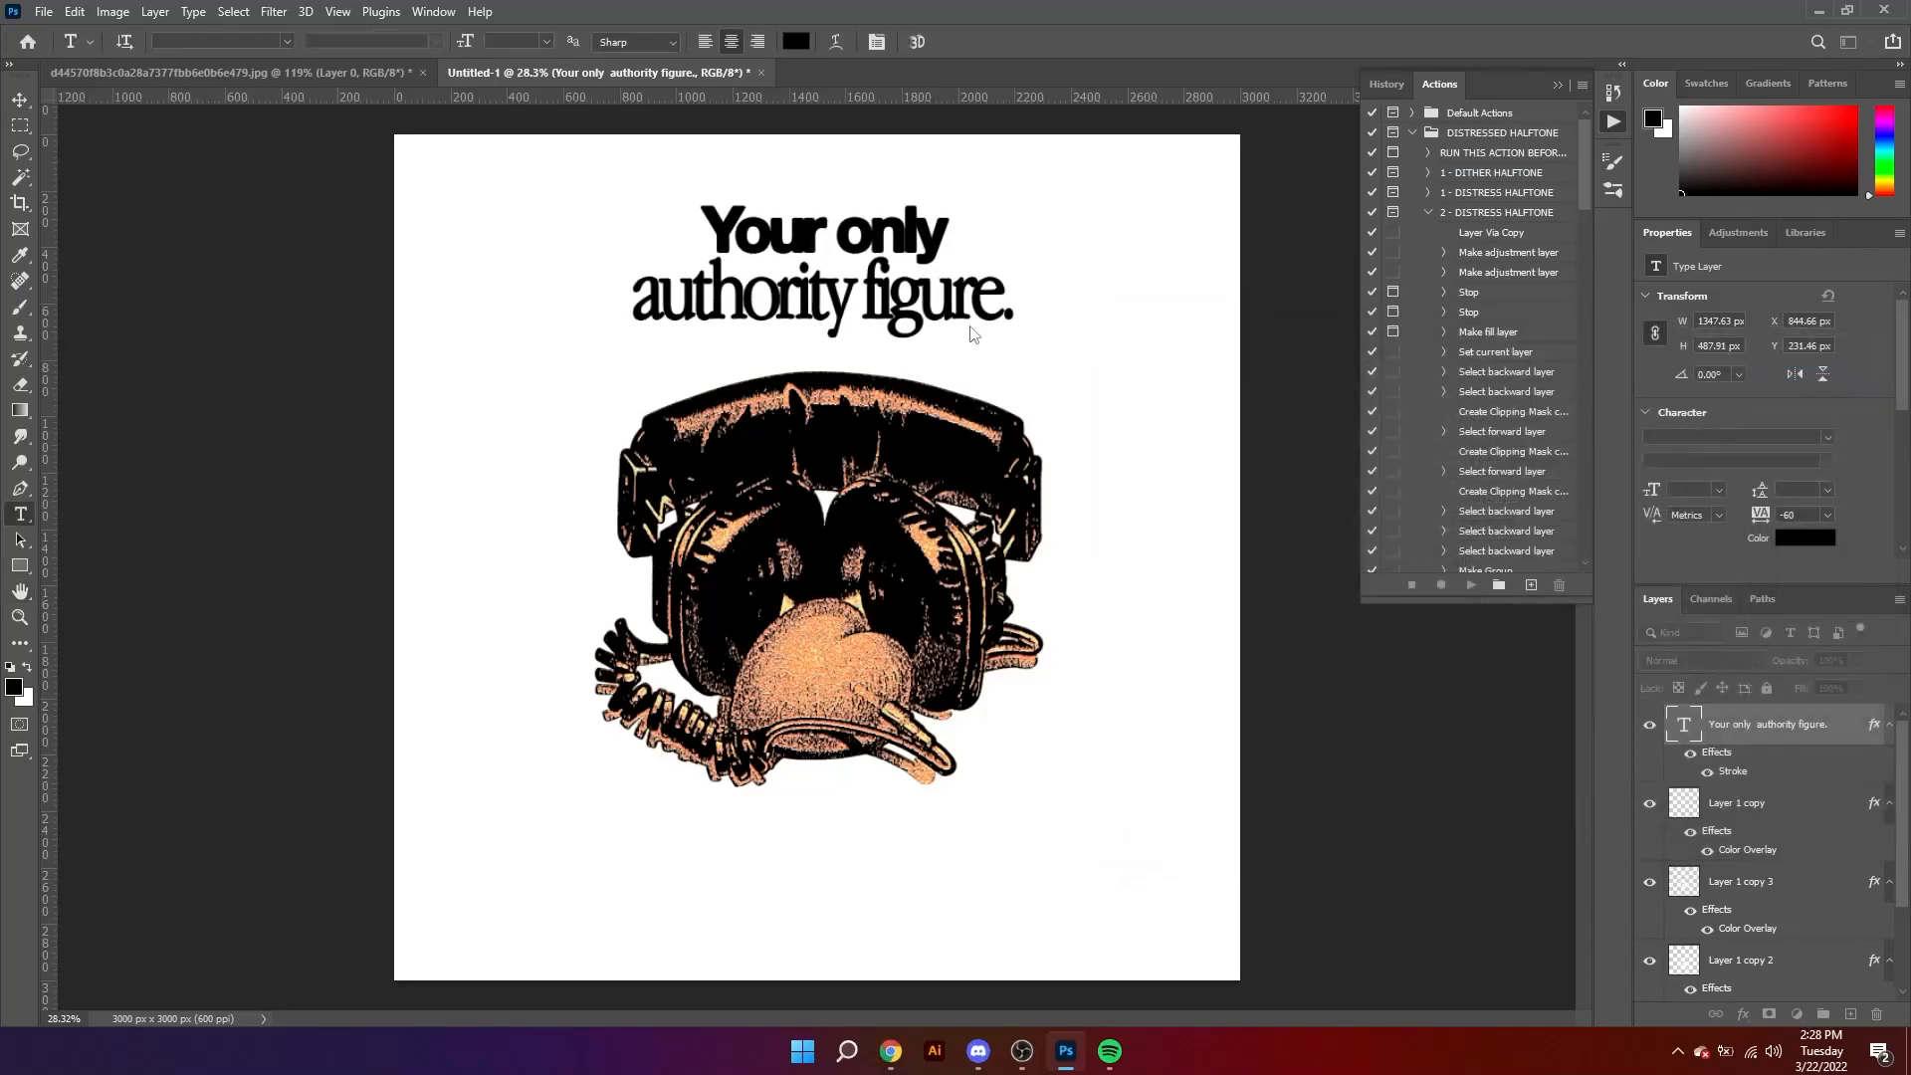
Step: Loosen the kerning between the letters u and r in "Your"
{"action": "key", "text": "z"}
{"action": "scroll", "coordinate": [826, 289], "scroll_direction": "down", "scroll_amount": 1}
{"action": "scroll", "coordinate": [827, 279], "scroll_direction": "up", "scroll_amount": 6}
{"action": "key", "text": "t"}
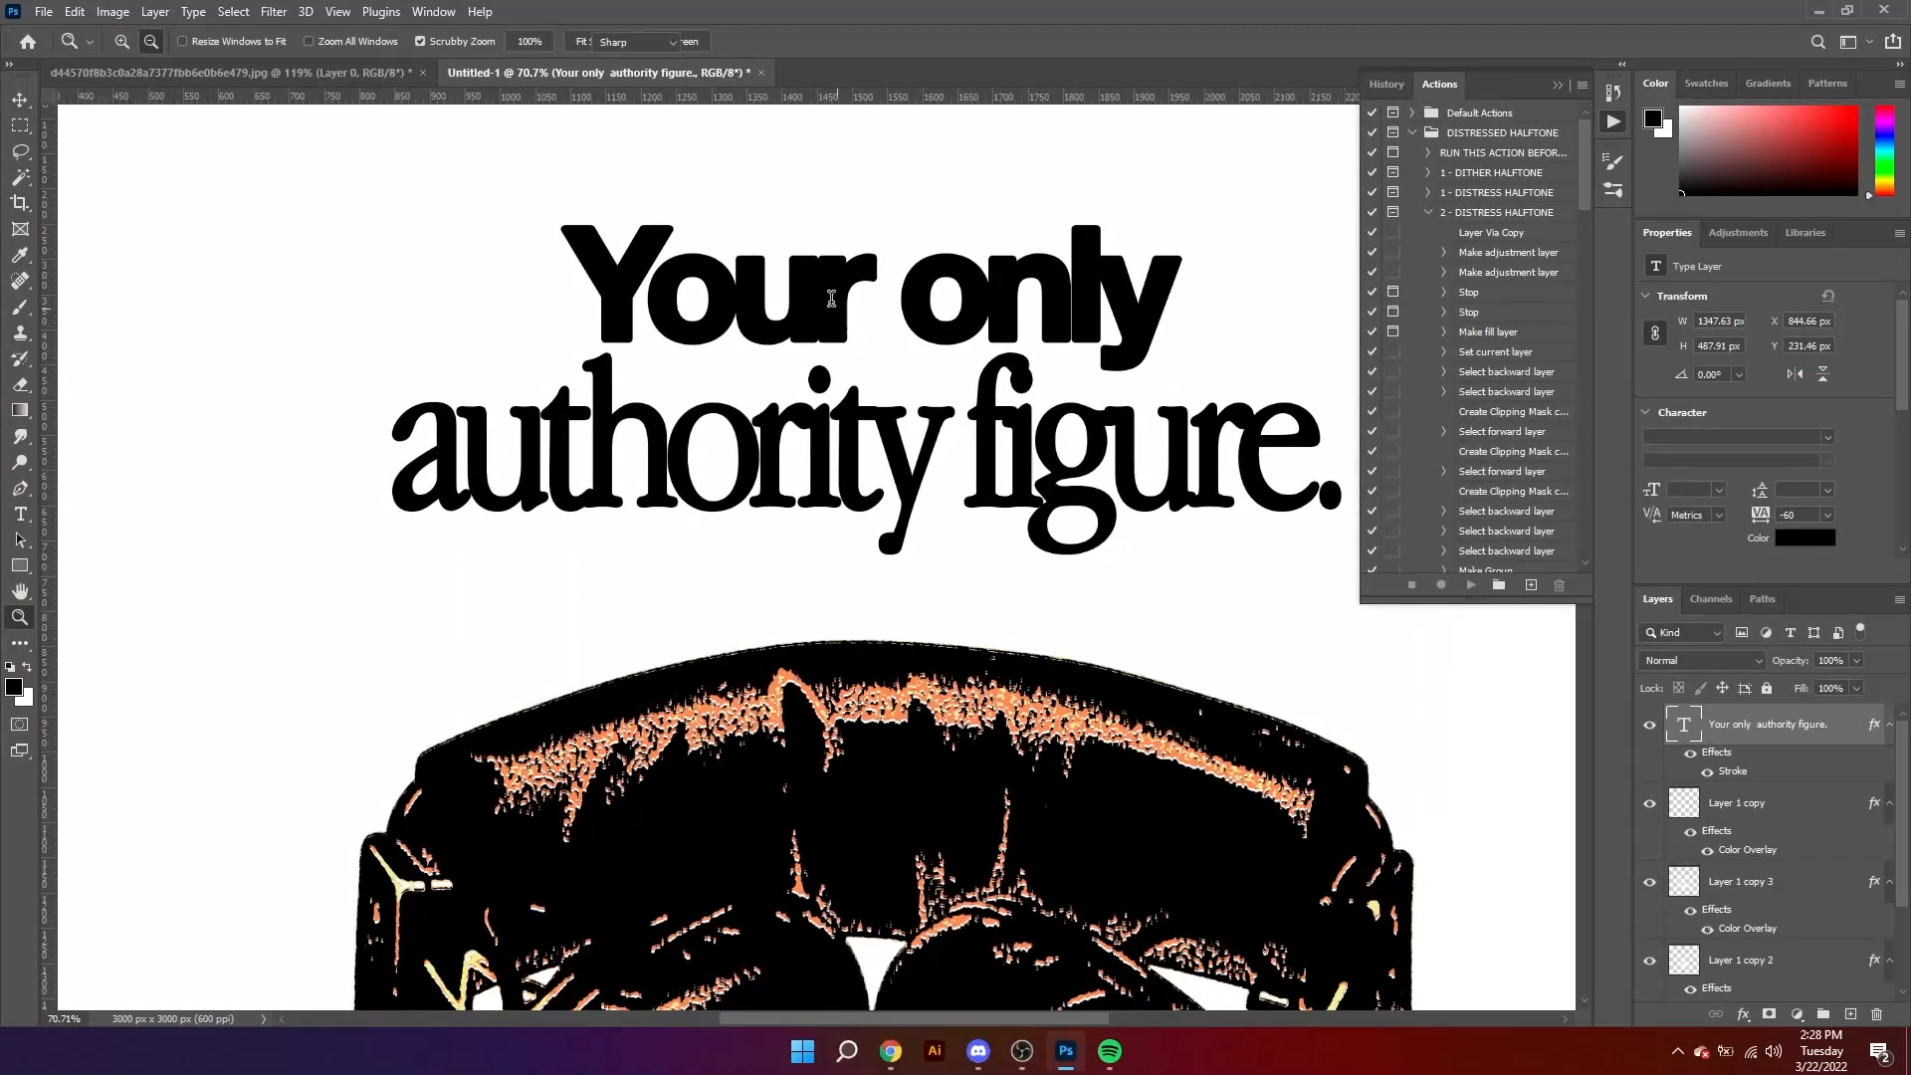
{"action": "left_click", "coordinate": [872, 337]}
{"action": "left_click", "coordinate": [822, 257]}
{"action": "key", "text": "alt+Right"}
{"action": "key", "text": "alt+Right"}
{"action": "key", "text": "alt+Left"}
Step: Loosen the kerning between the letters of "only", starting with 20 between the o and n
{"action": "key", "text": "Right"}
{"action": "key", "text": "Right"}
{"action": "key", "text": "Right"}
{"action": "key", "text": "alt+Right"}
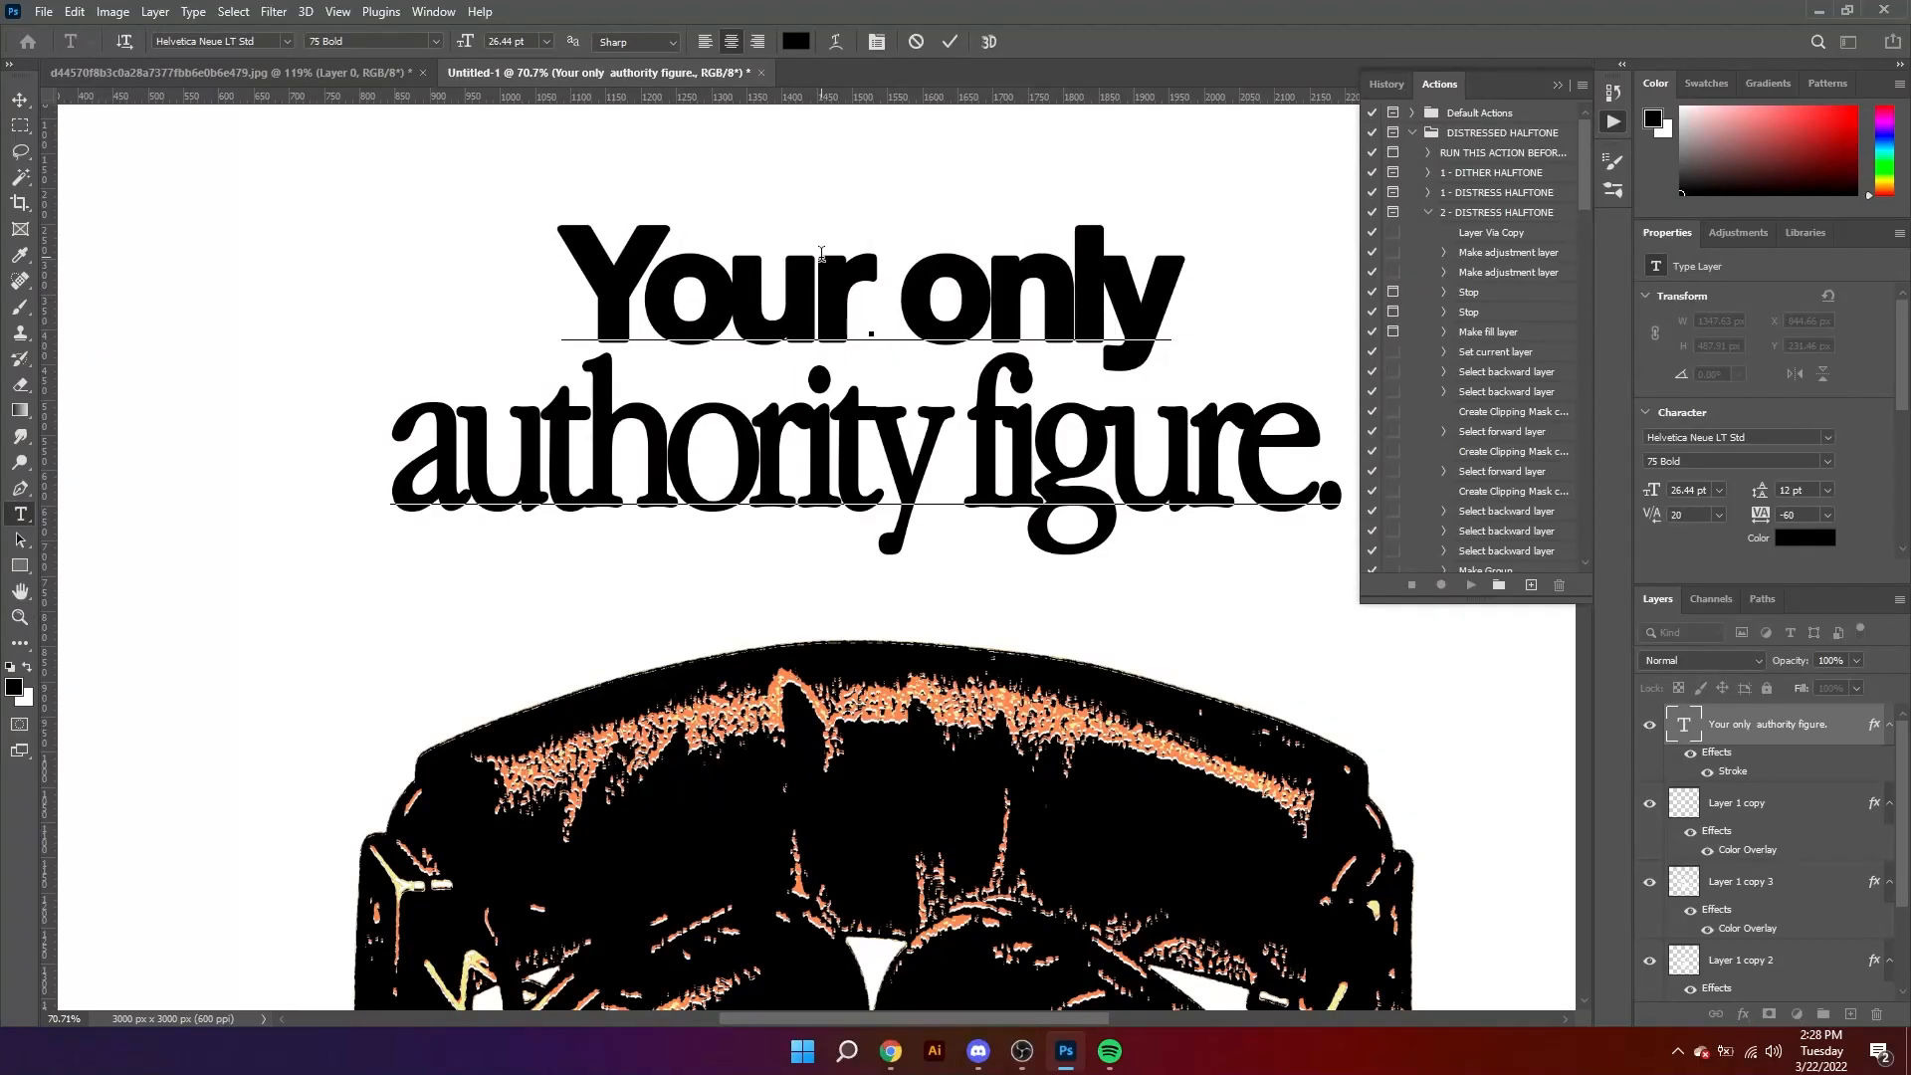
{"action": "key", "text": "Right"}
{"action": "key", "text": "alt+Right"}
{"action": "key", "text": "alt+Right"}
{"action": "key", "text": "alt+Right"}
{"action": "key", "text": "Left"}
{"action": "key", "text": "Left"}
{"action": "key", "text": "Left"}
{"action": "key", "text": "Left"}
Step: Loosen the kerning in "figure.", setting 20 between r and e and 40 between g and u and between f and i
{"action": "left_click", "coordinate": [1237, 479]}
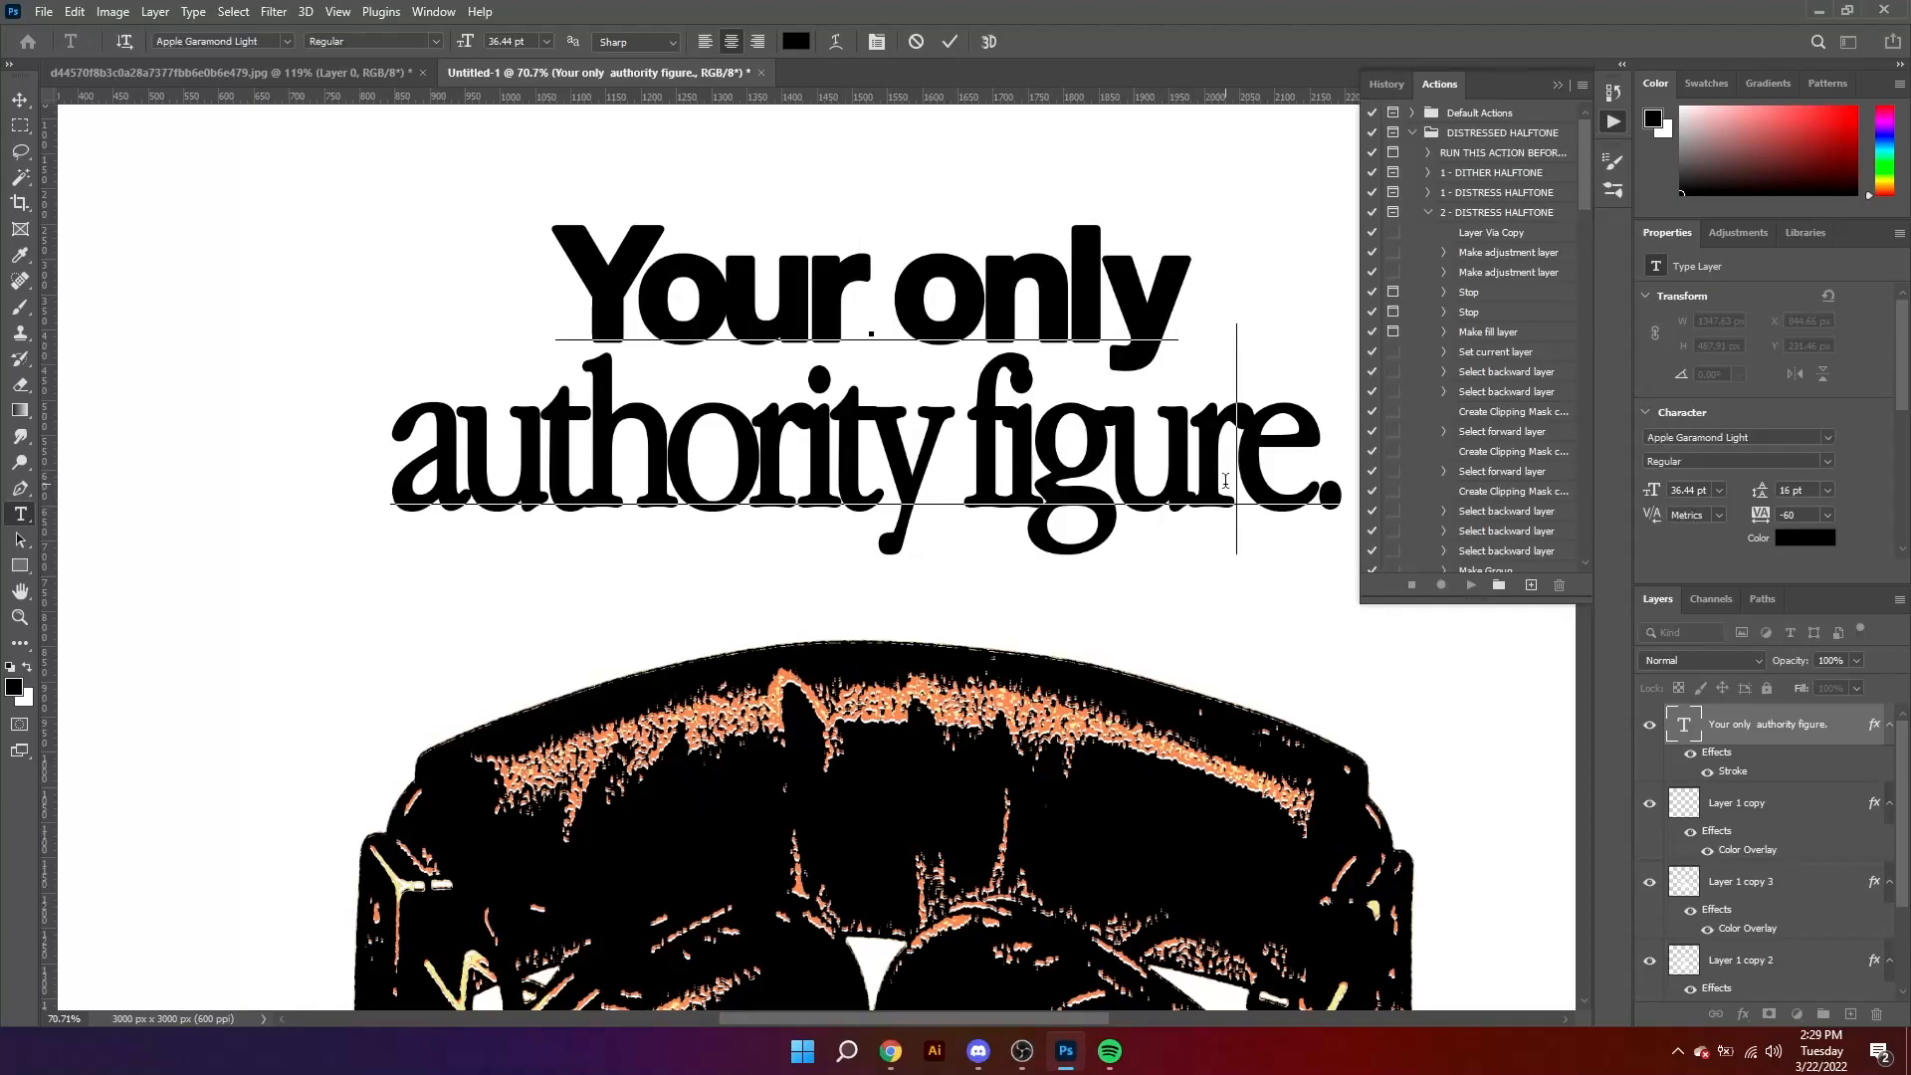
{"action": "key", "text": "alt+Right"}
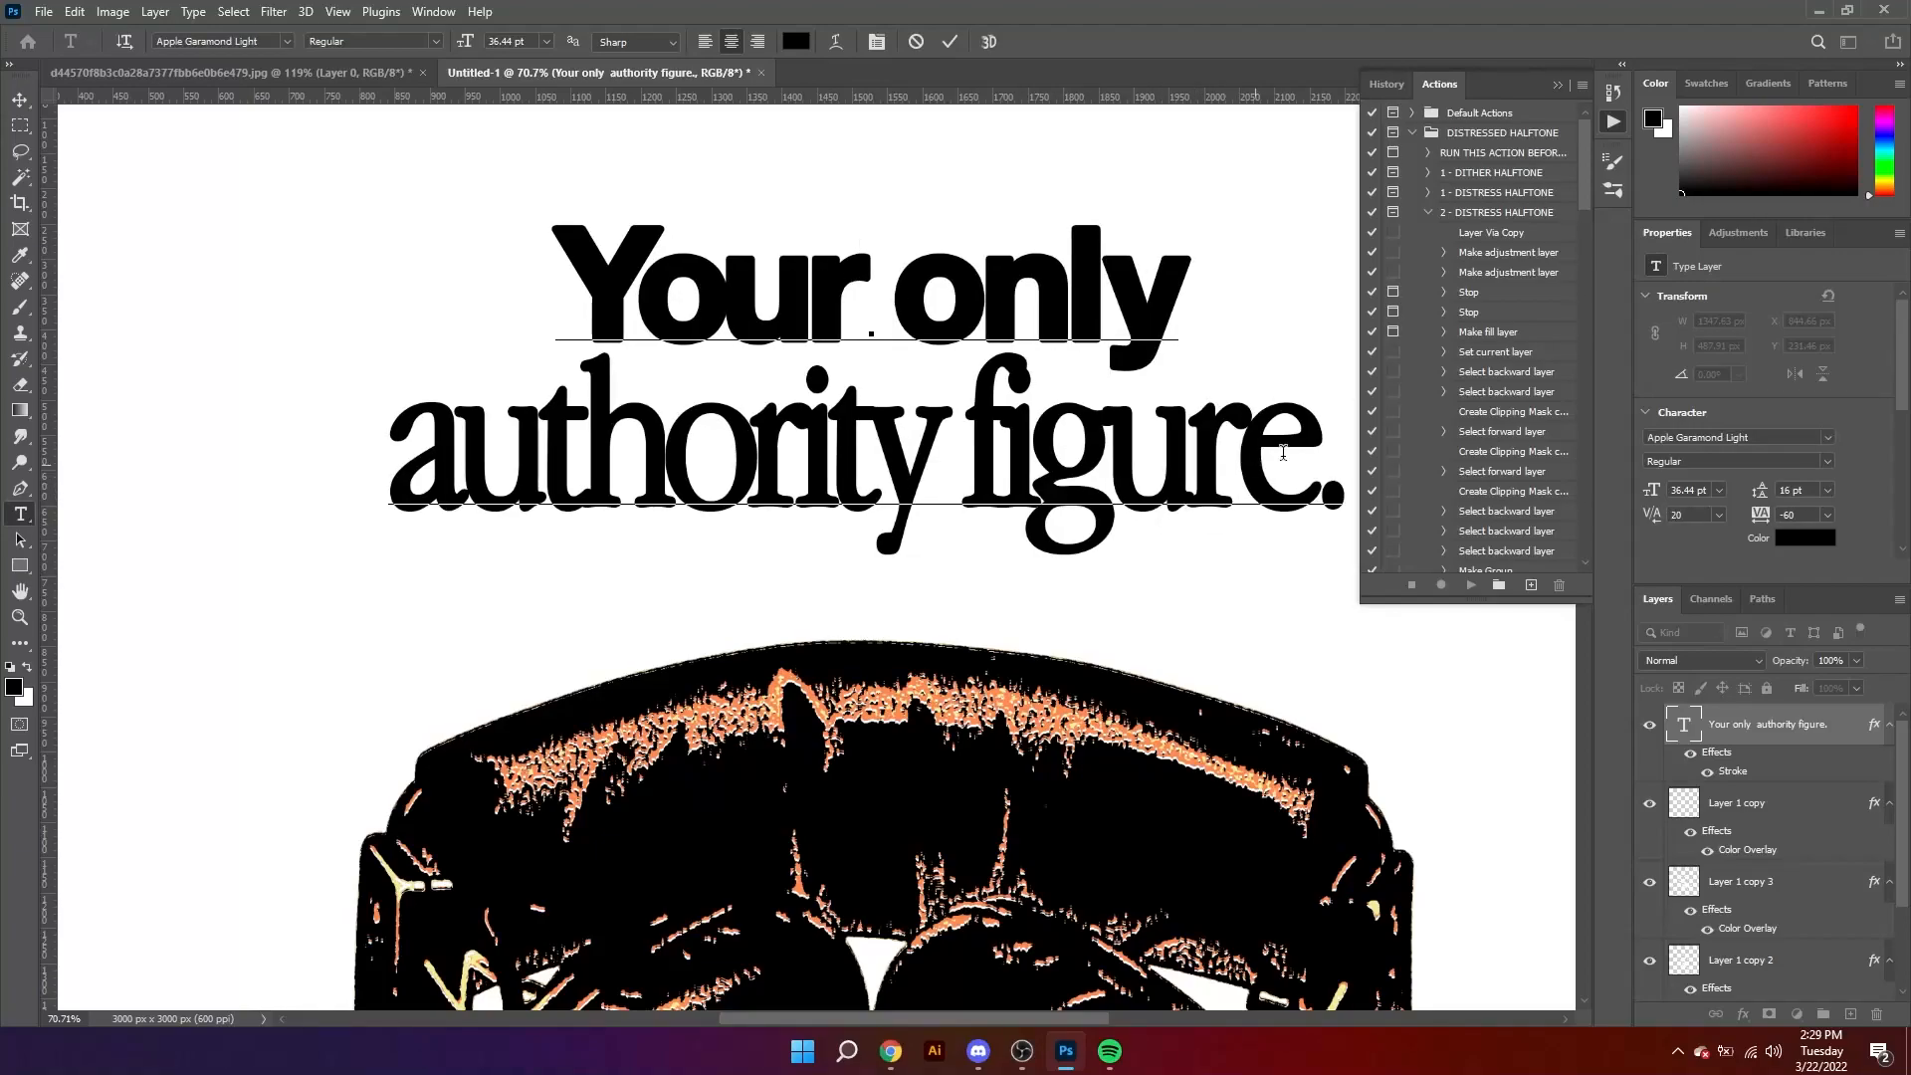
{"action": "left_click", "coordinate": [1558, 84]}
{"action": "key", "text": "Left"}
{"action": "key", "text": "Left"}
{"action": "key", "text": "alt+Right"}
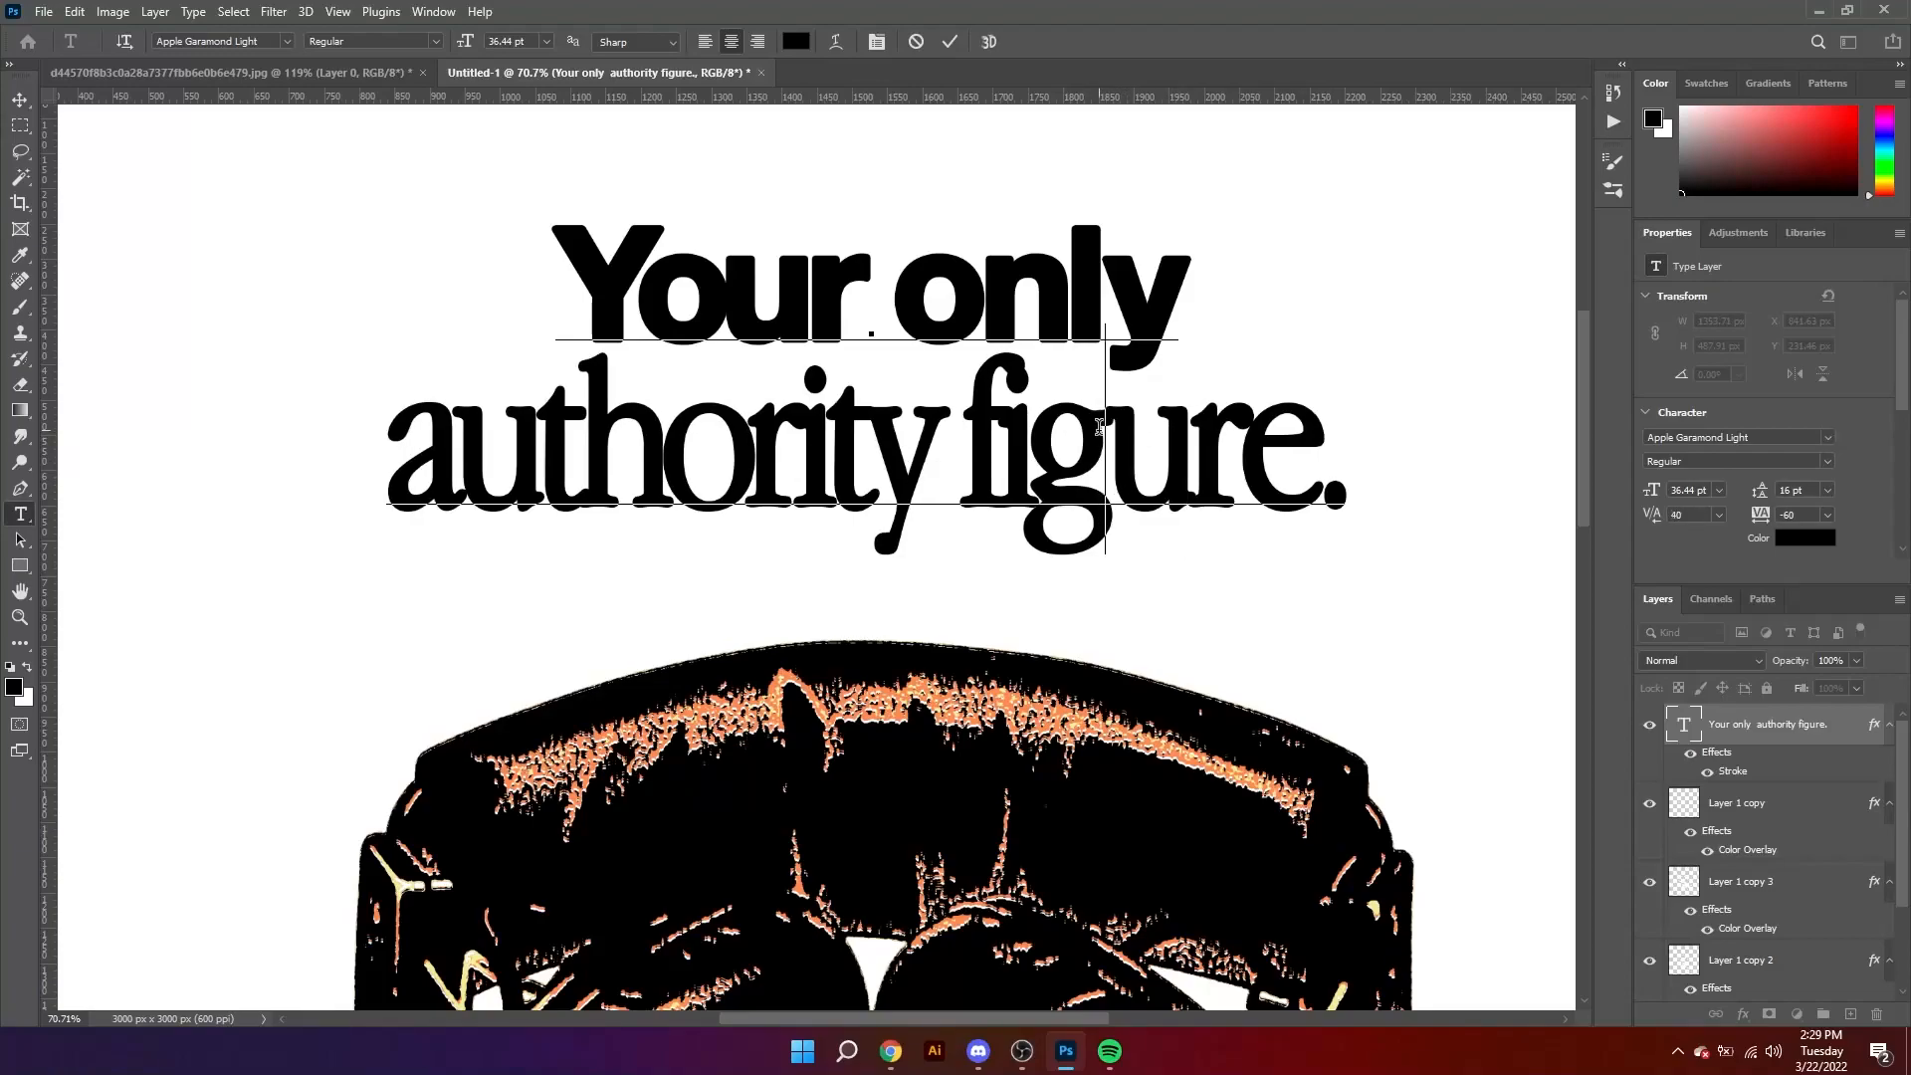
{"action": "key", "text": "alt+Right"}
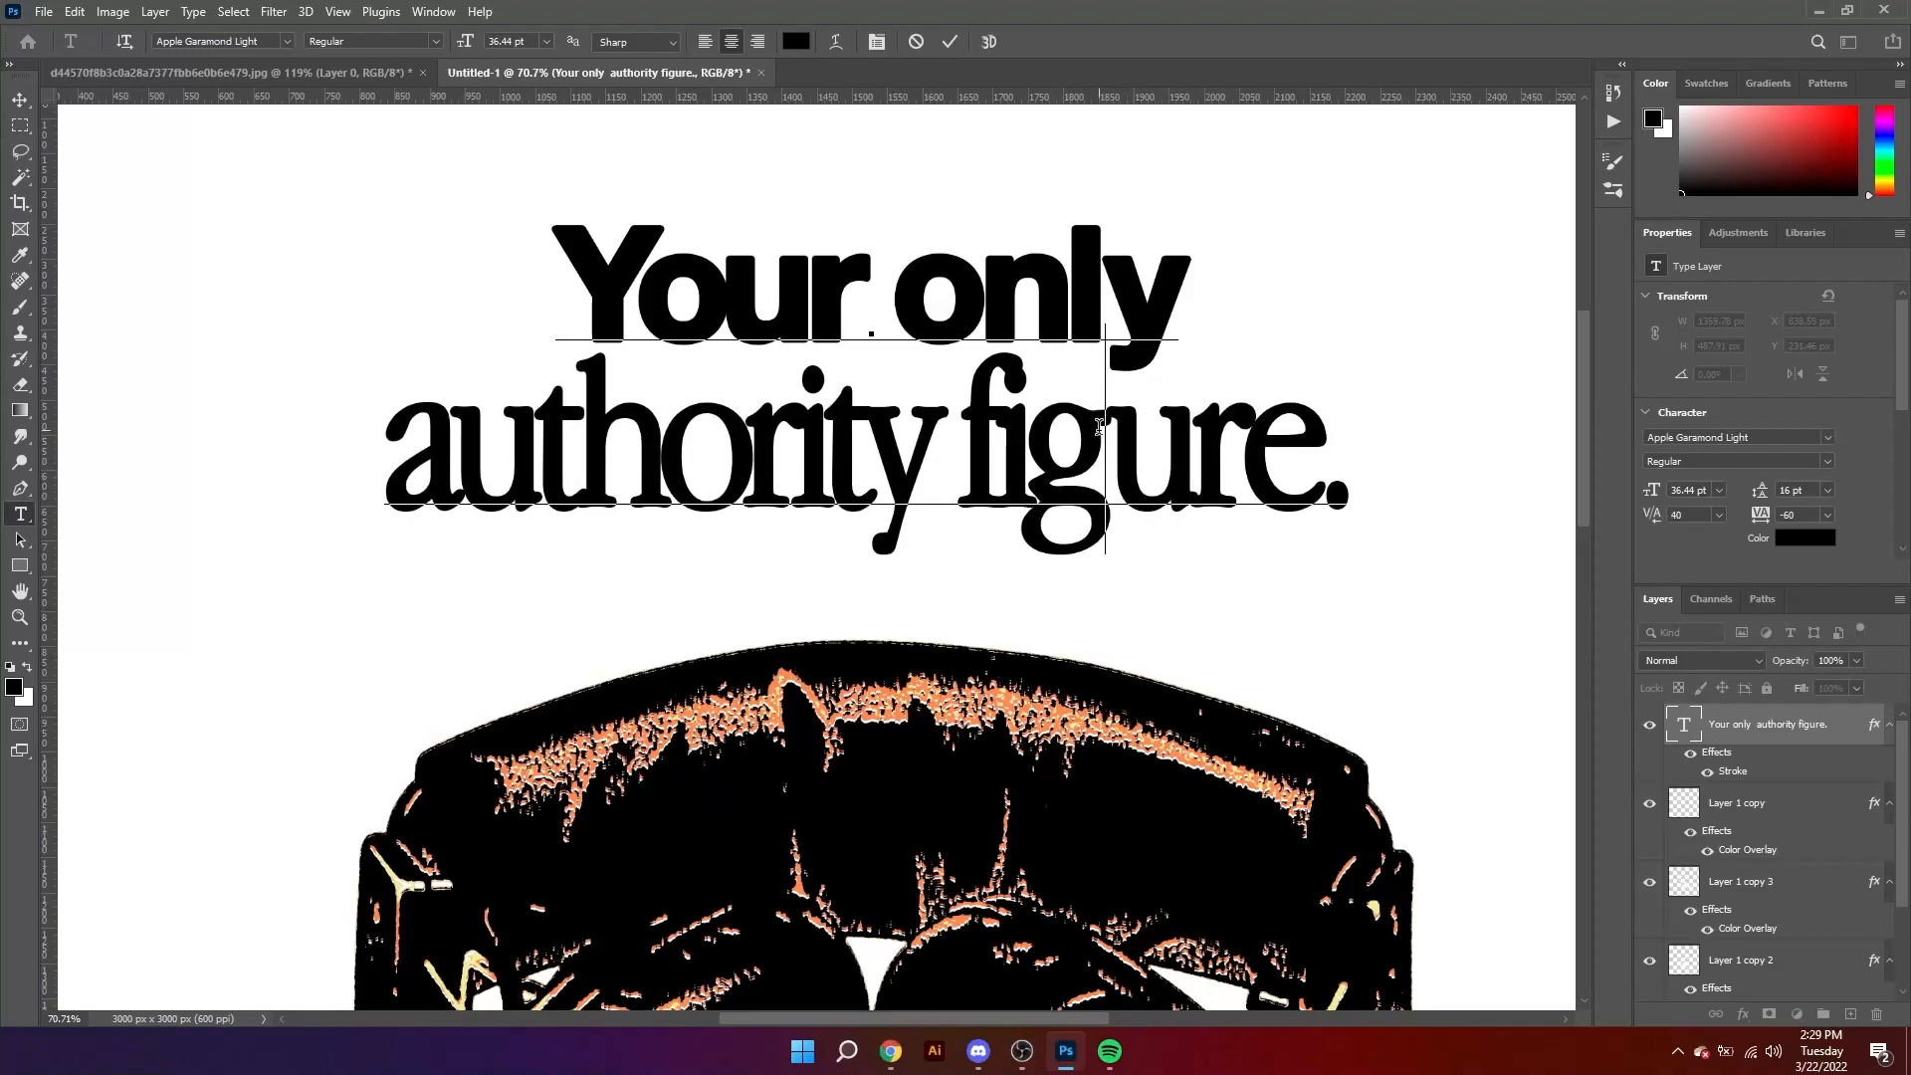
{"action": "key", "text": "alt+Right"}
{"action": "key", "text": "alt+Right"}
{"action": "key", "text": "alt+Right"}
{"action": "key", "text": "alt+Right"}
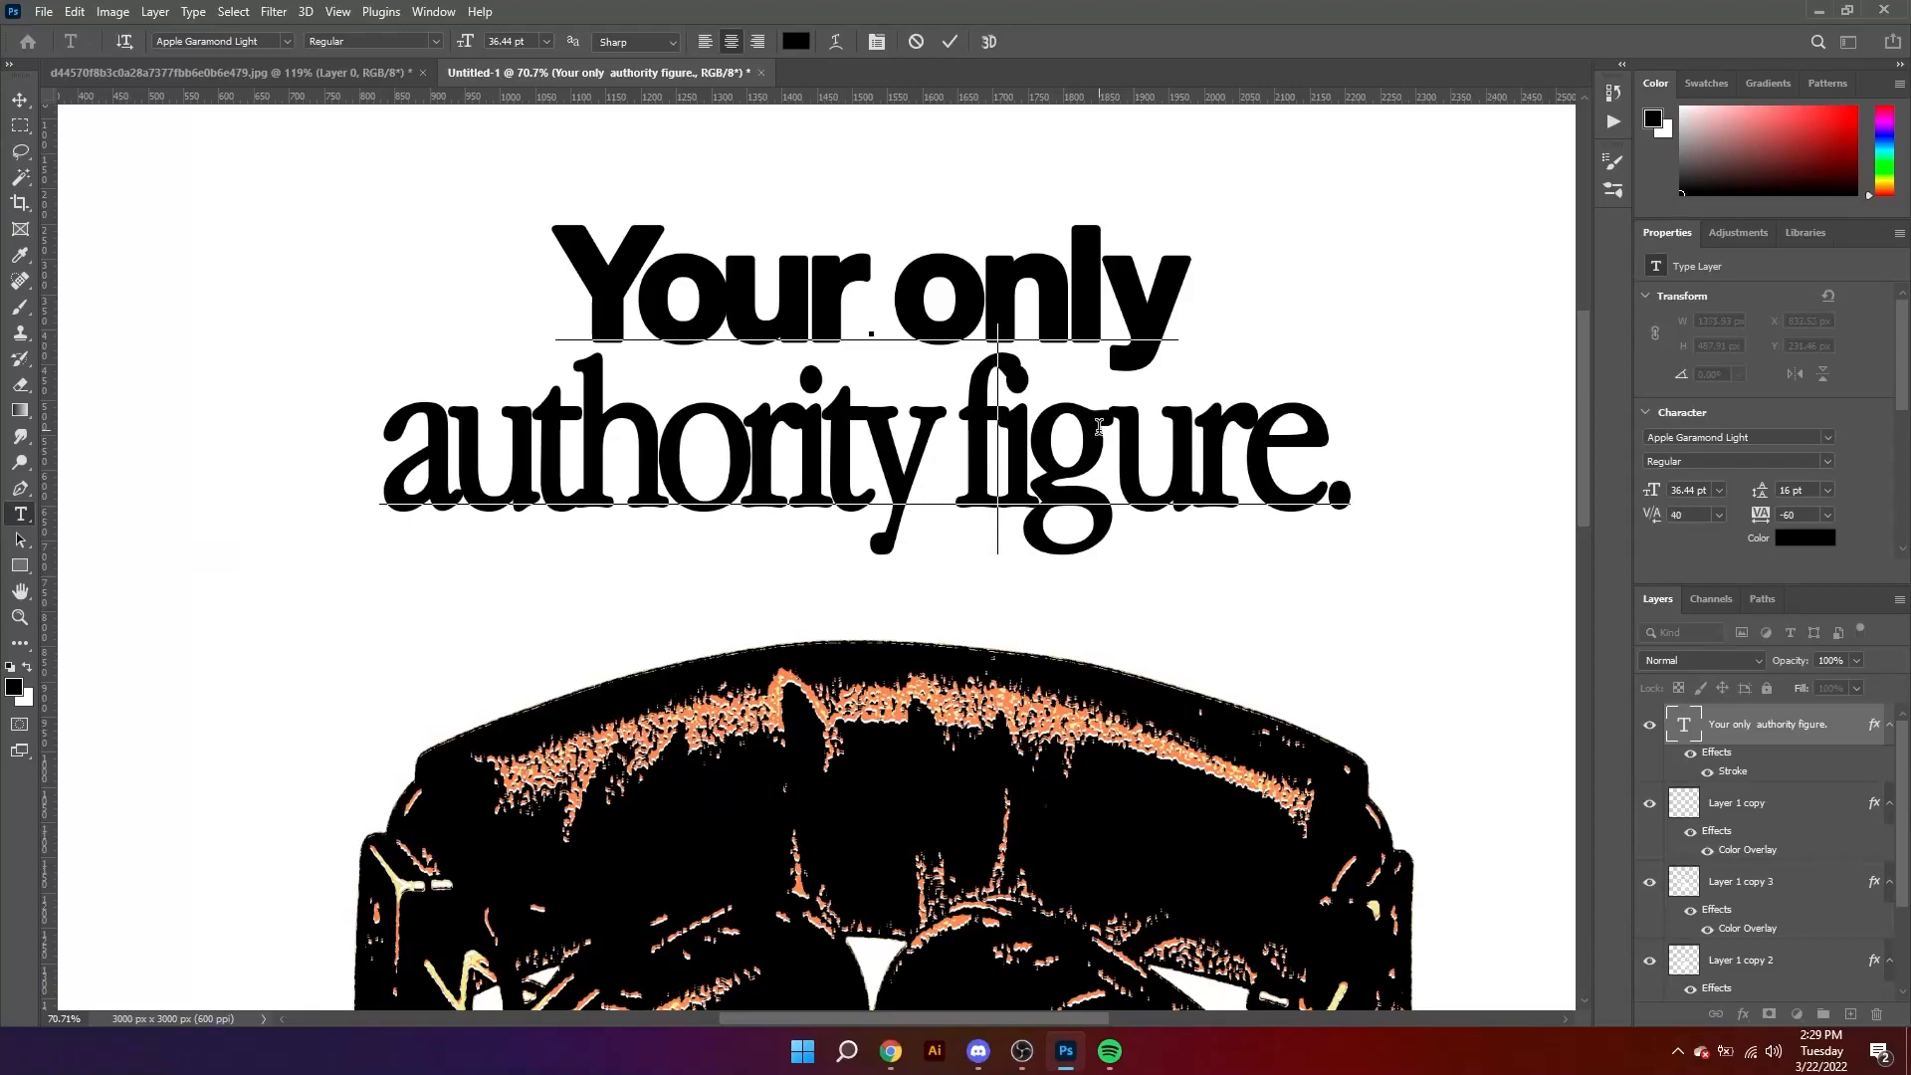
Step: Set the kerning between the r and i of "authority" to 60 and commit the text edit
{"action": "key", "text": "Left"}
{"action": "key", "text": "Left"}
{"action": "key", "text": "Left"}
{"action": "key", "text": "Left"}
{"action": "key", "text": "Left"}
{"action": "key", "text": "Left"}
{"action": "key", "text": "Left"}
{"action": "key", "text": "Right"}
{"action": "key", "text": "Right"}
{"action": "left_click", "coordinate": [797, 431]}
{"action": "key", "text": "alt+Right"}
{"action": "key", "text": "alt+Right"}
{"action": "key", "text": "alt+Right"}
{"action": "key", "text": "alt+Right"}
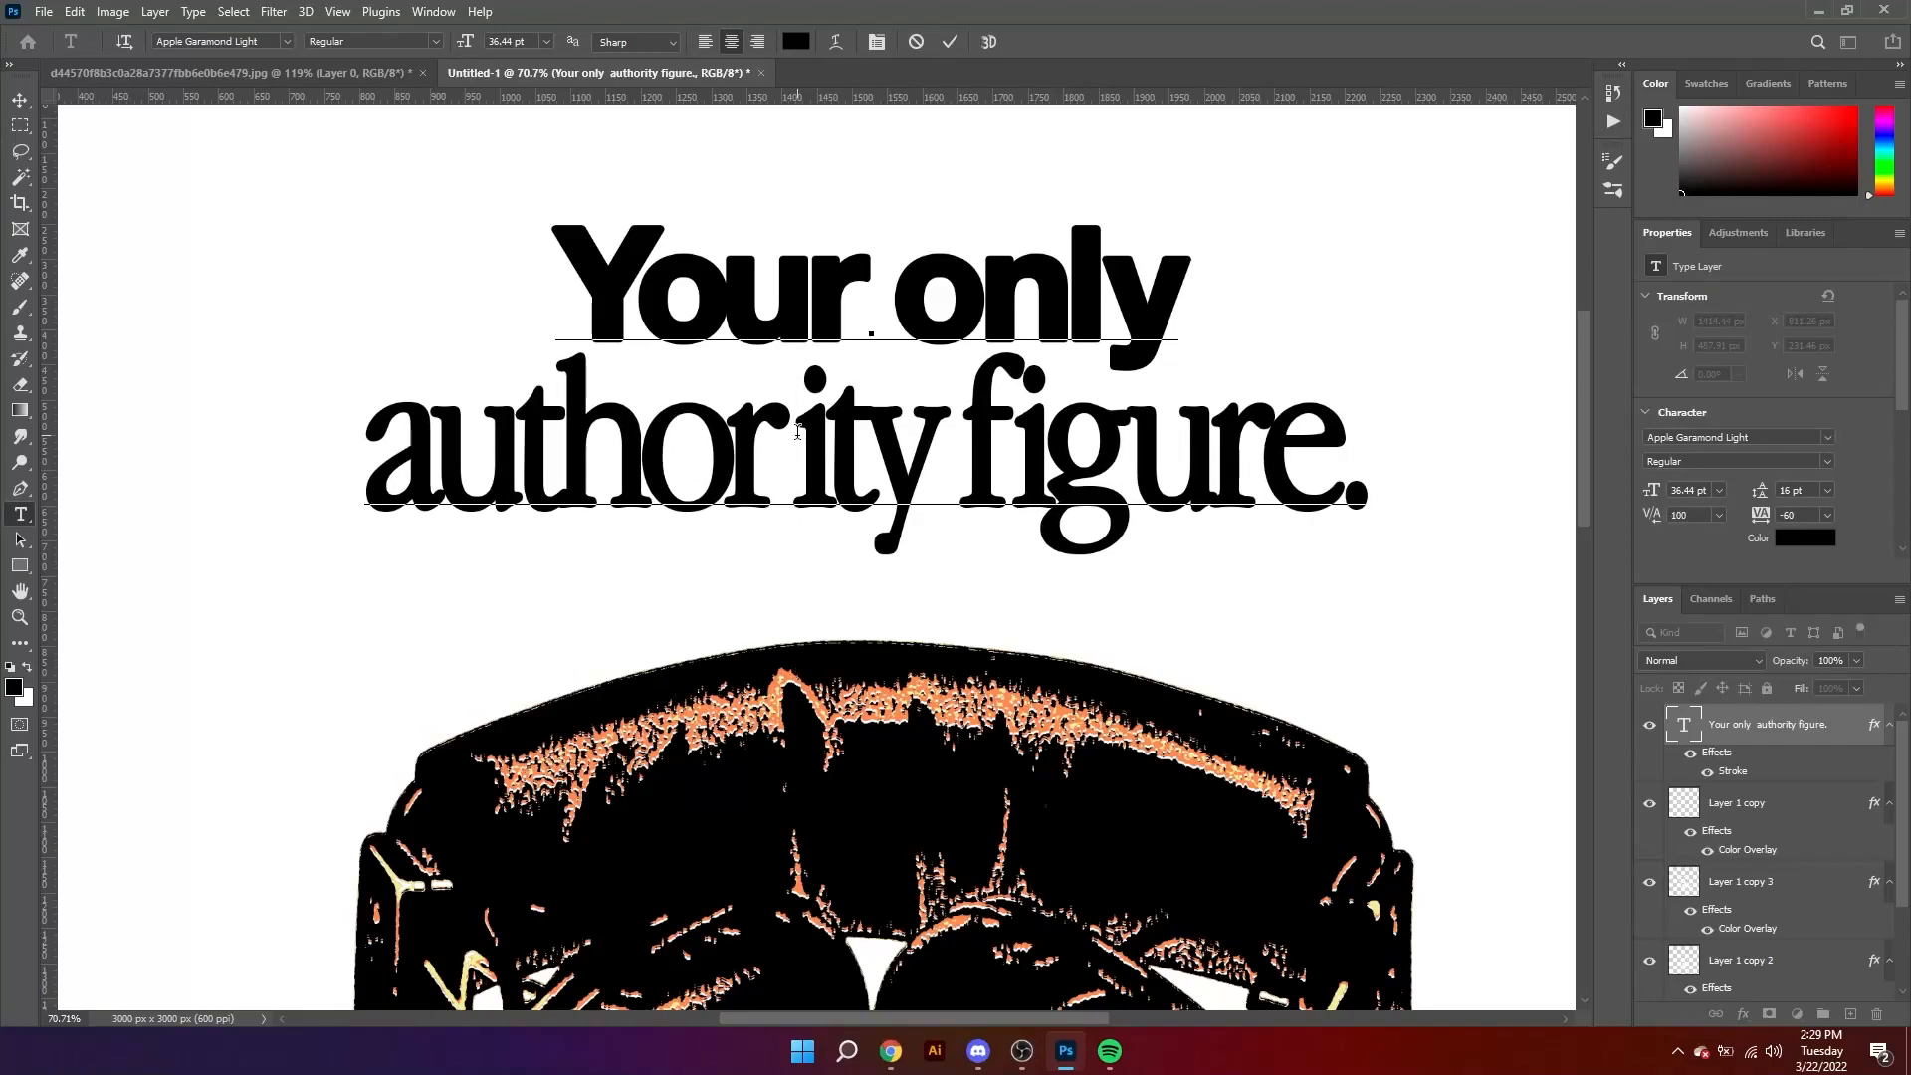
{"action": "key", "text": "alt+Left"}
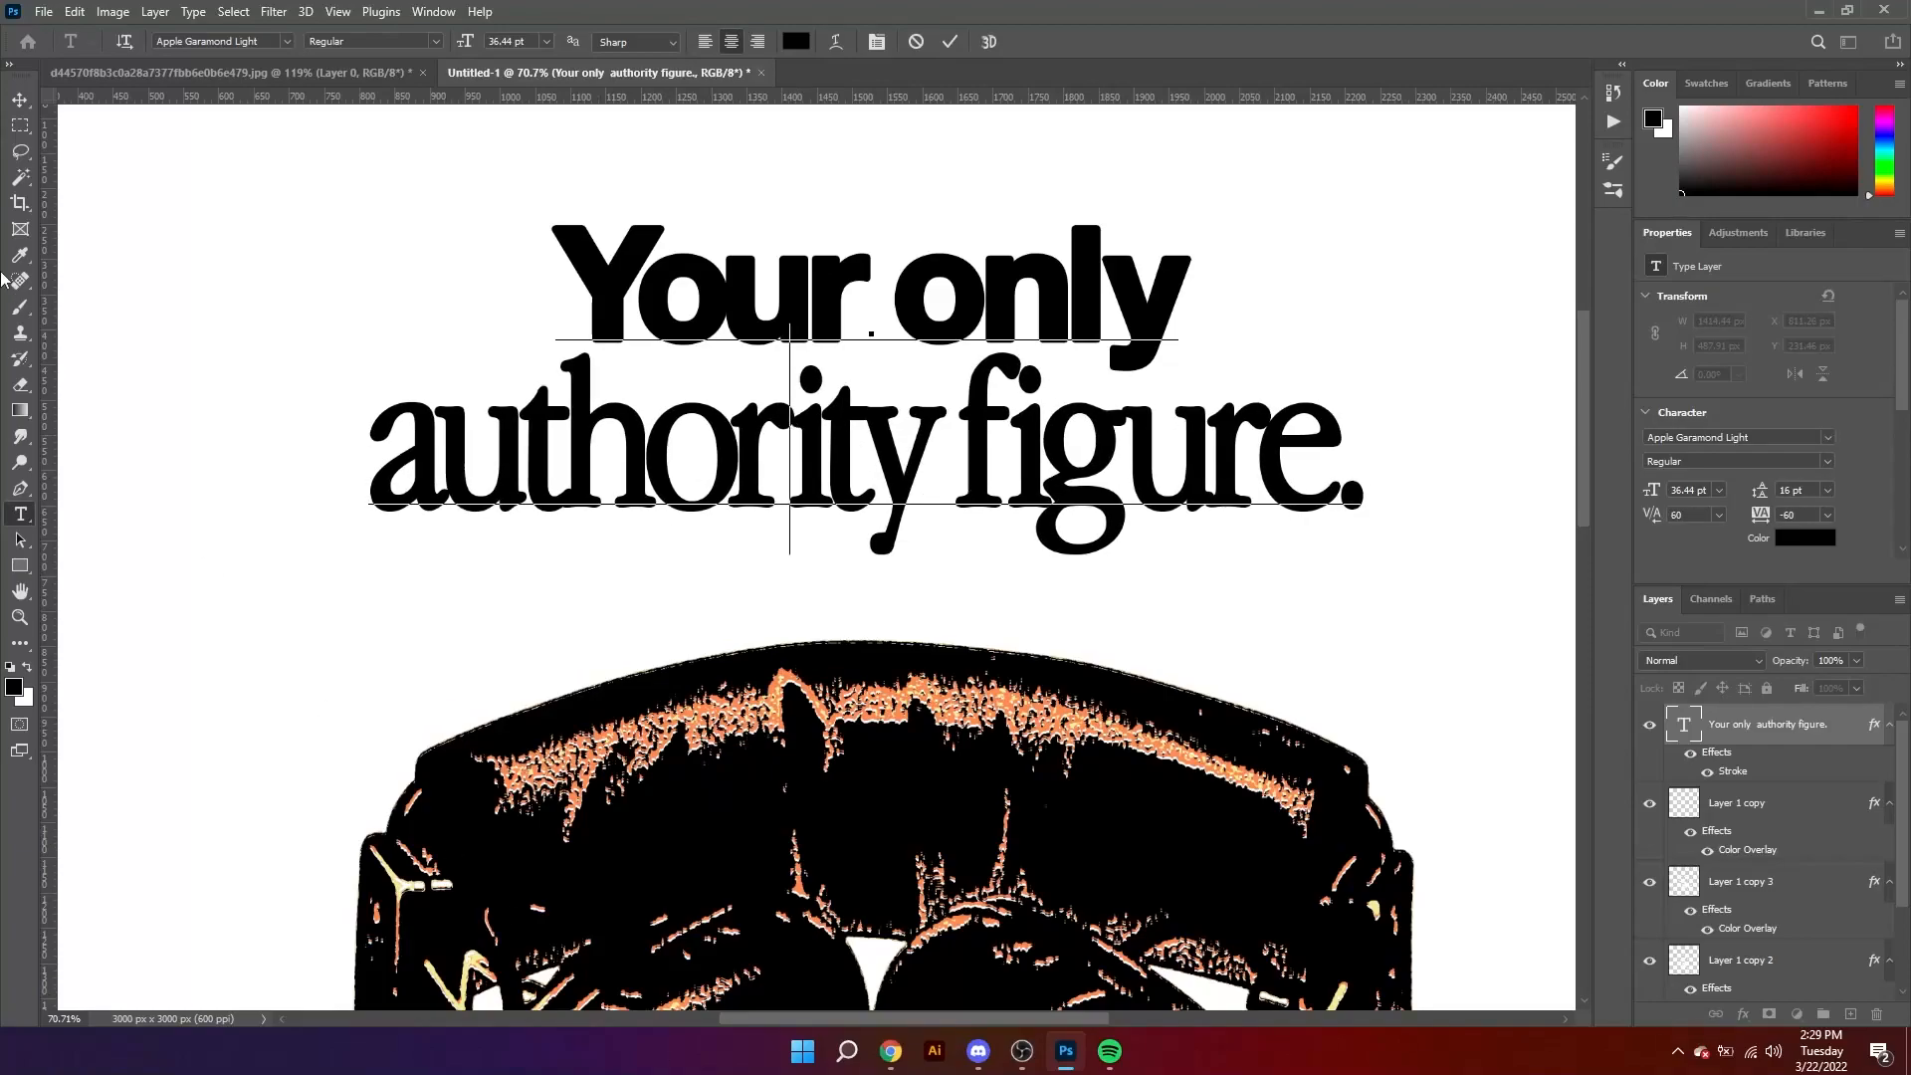
{"action": "left_click", "coordinate": [20, 100]}
{"action": "key", "text": "z"}
{"action": "left_click_drag", "start_coordinate": [415, 357], "coordinate": [318, 434]}
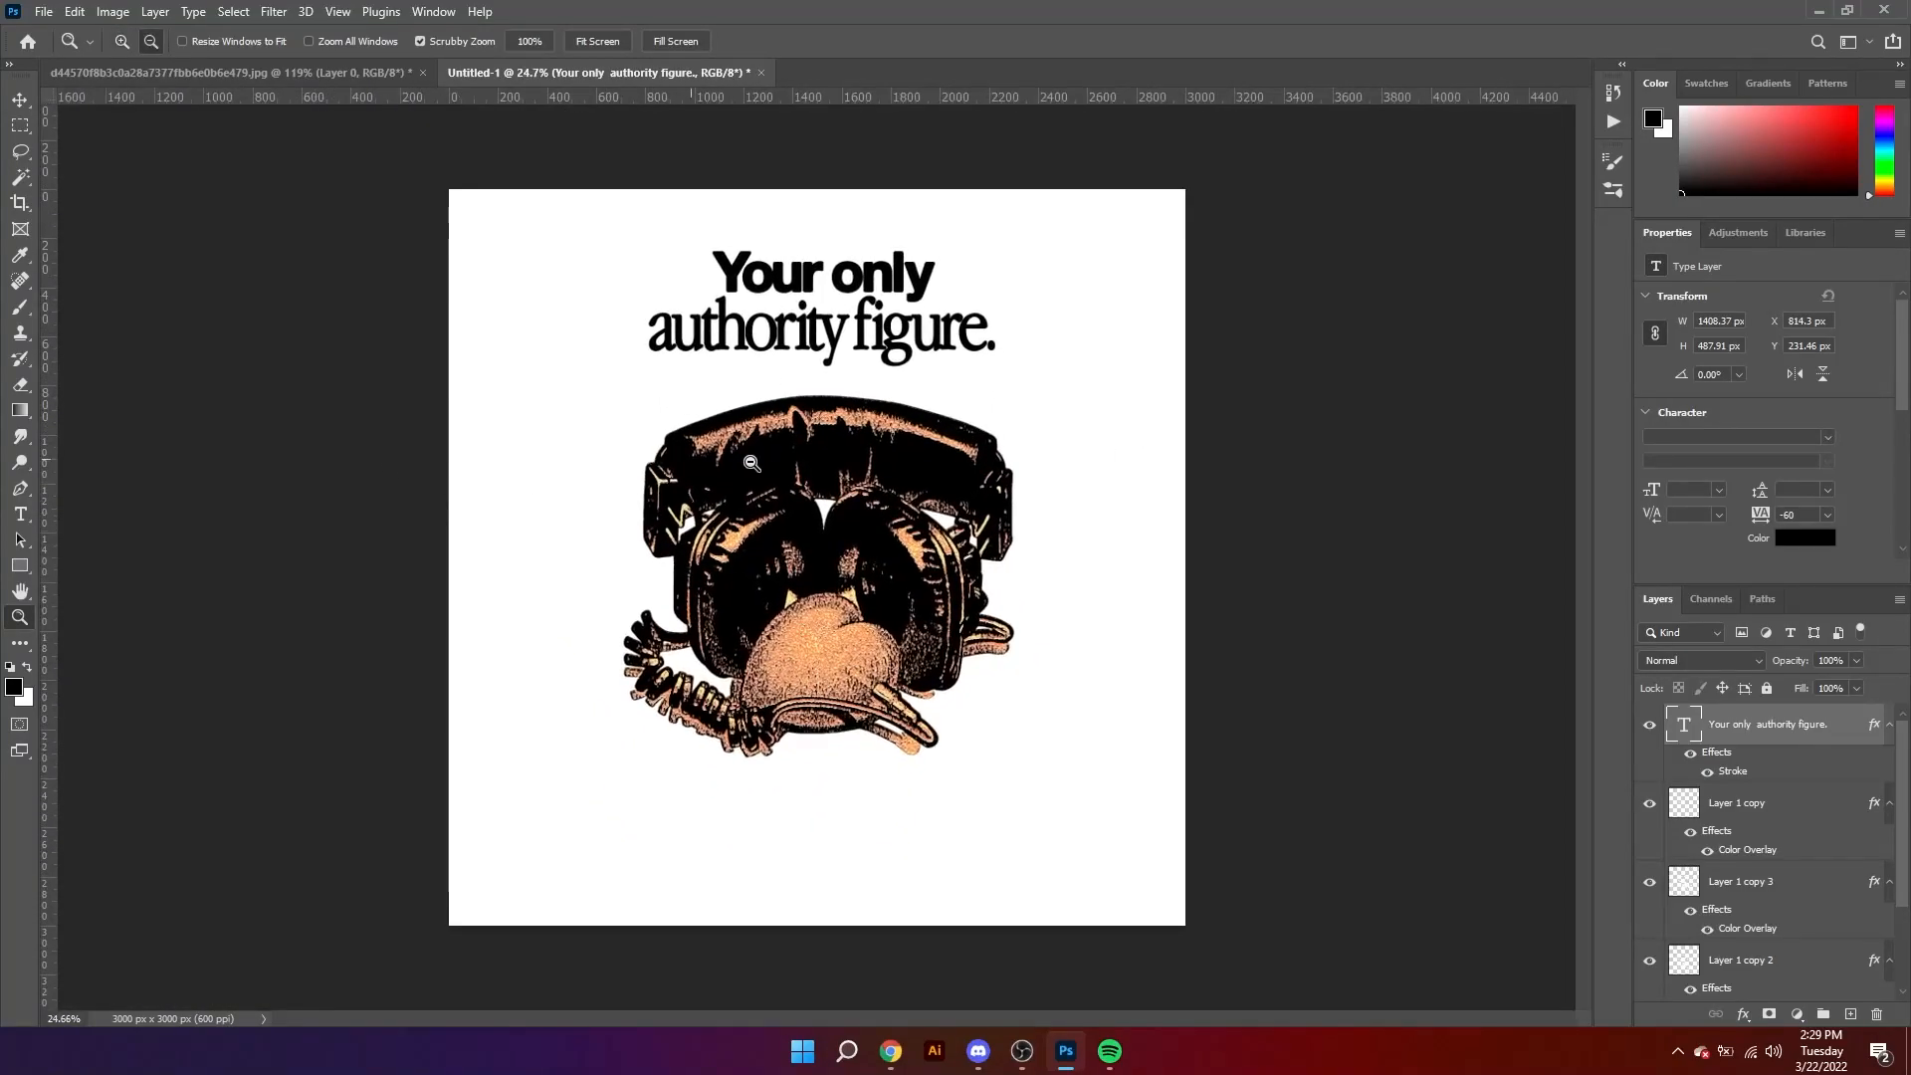
{"action": "key", "text": "v"}
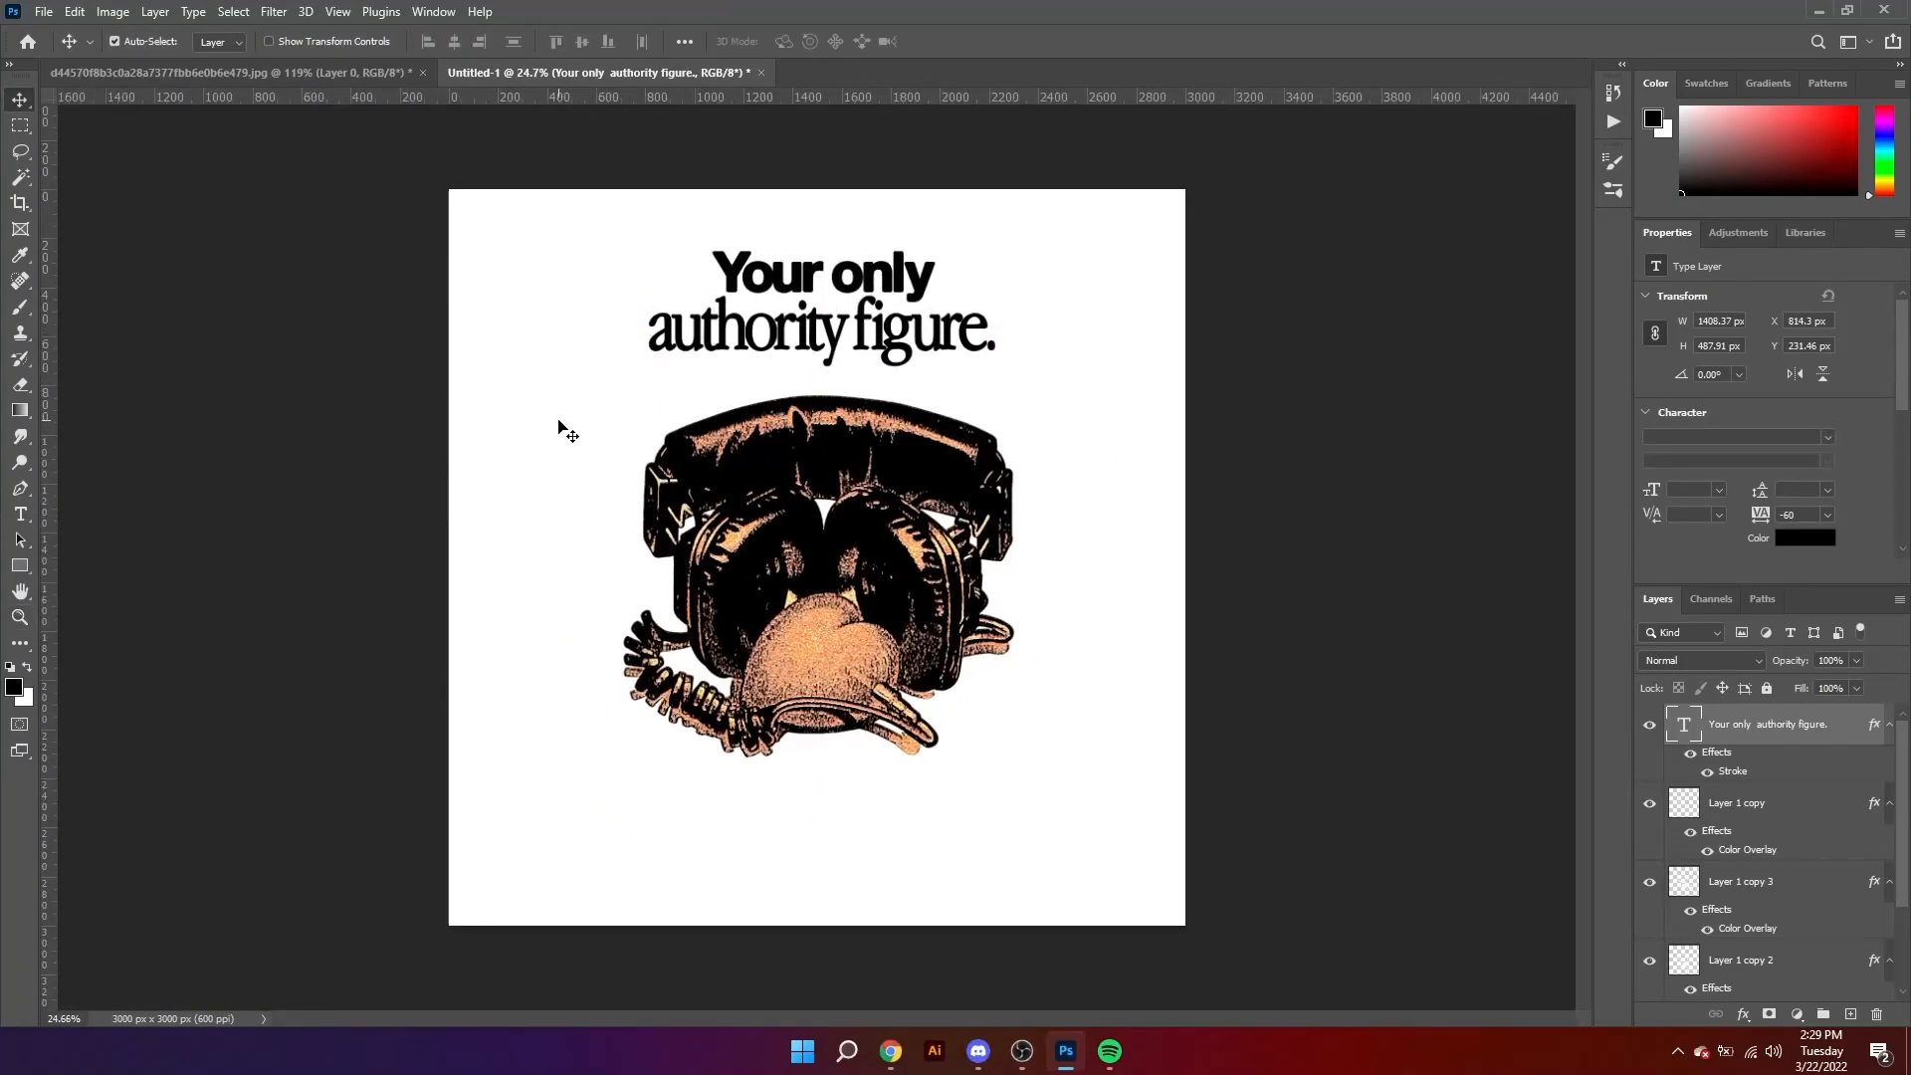
Step: Group the headphones-and-heart artwork layers and hide the group
{"action": "left_click_drag", "start_coordinate": [559, 428], "coordinate": [1241, 870]}
{"action": "key", "text": "ctrl+g"}
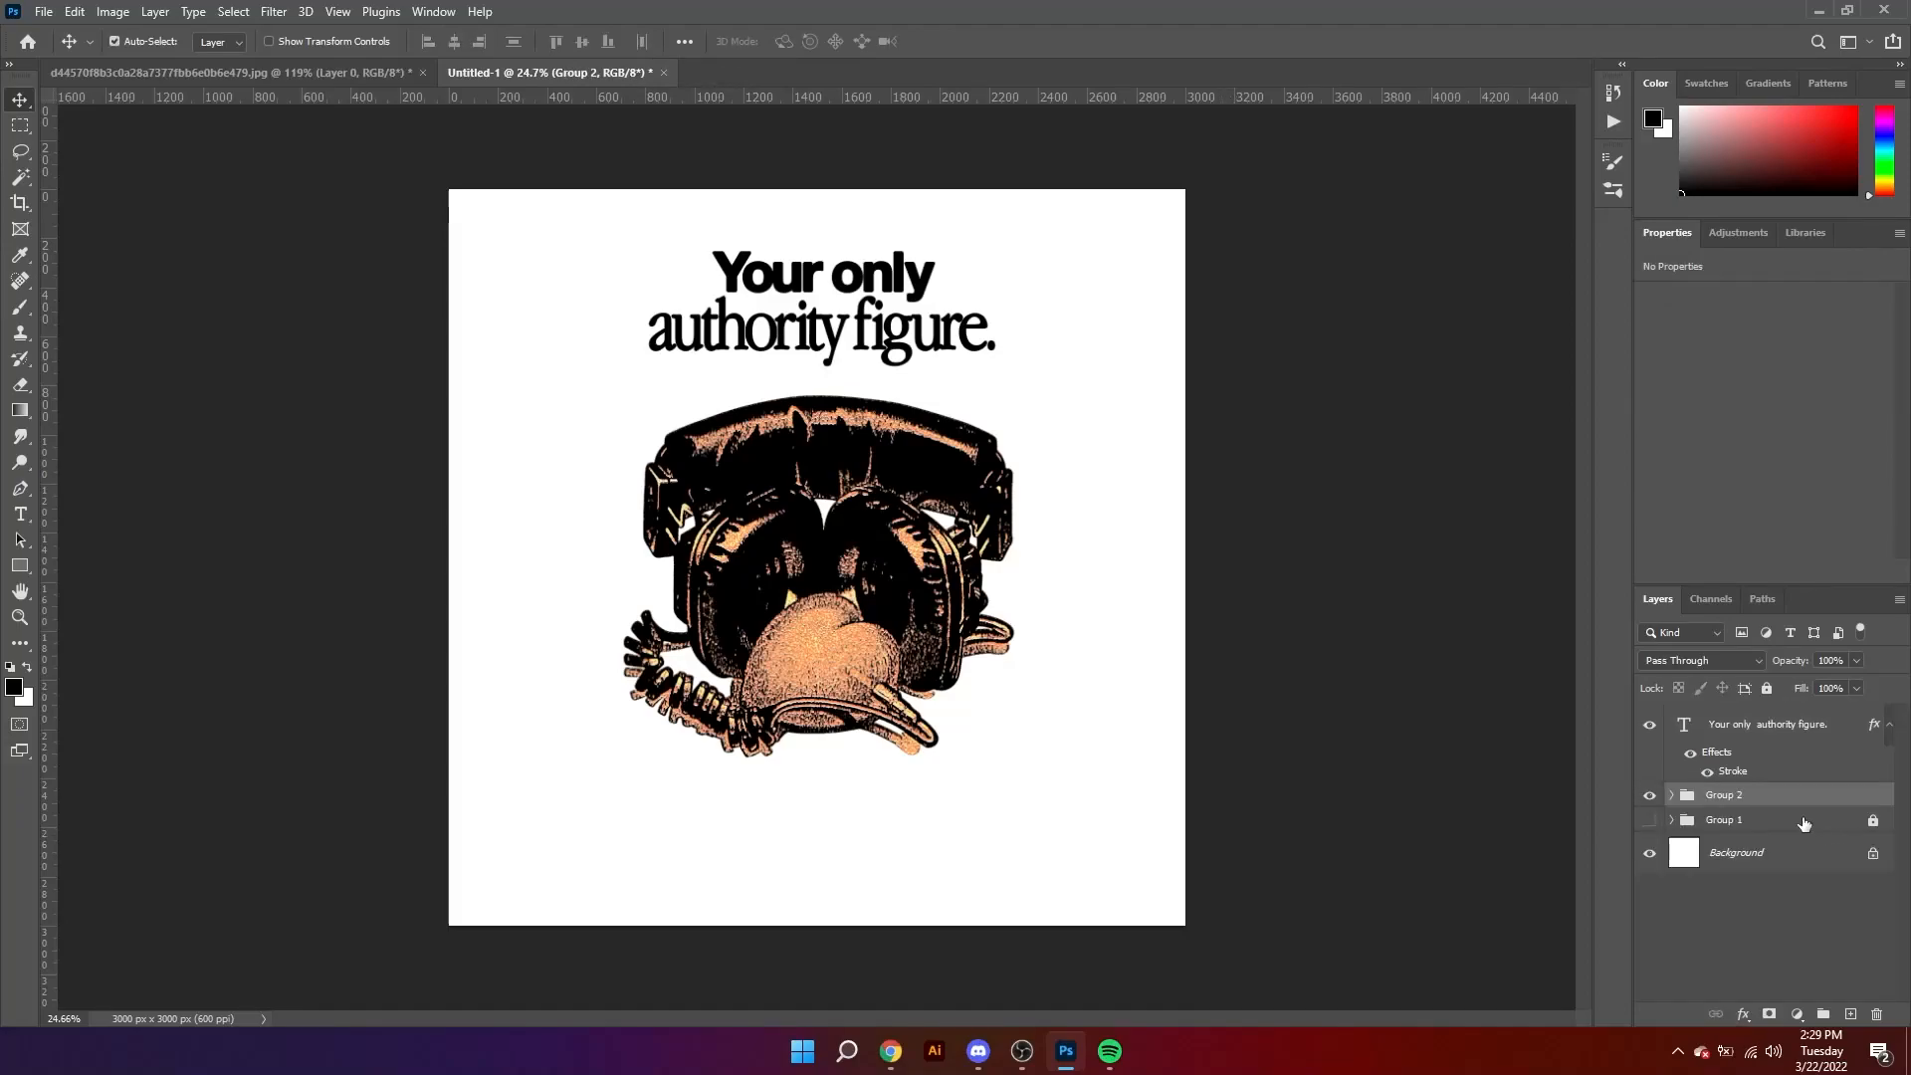
{"action": "left_click", "coordinate": [1652, 798]}
Step: Enlarge the "Your only authority figure." caption to about 1890 px wide
{"action": "key", "text": "z"}
{"action": "left_click_drag", "start_coordinate": [818, 410], "coordinate": [857, 482]}
{"action": "key", "text": "v"}
{"action": "left_click", "coordinate": [871, 391]}
{"action": "key", "text": "ctrl+t"}
{"action": "left_click", "coordinate": [985, 41]}
{"action": "left_click_drag", "start_coordinate": [1005, 620], "coordinate": [998, 587]}
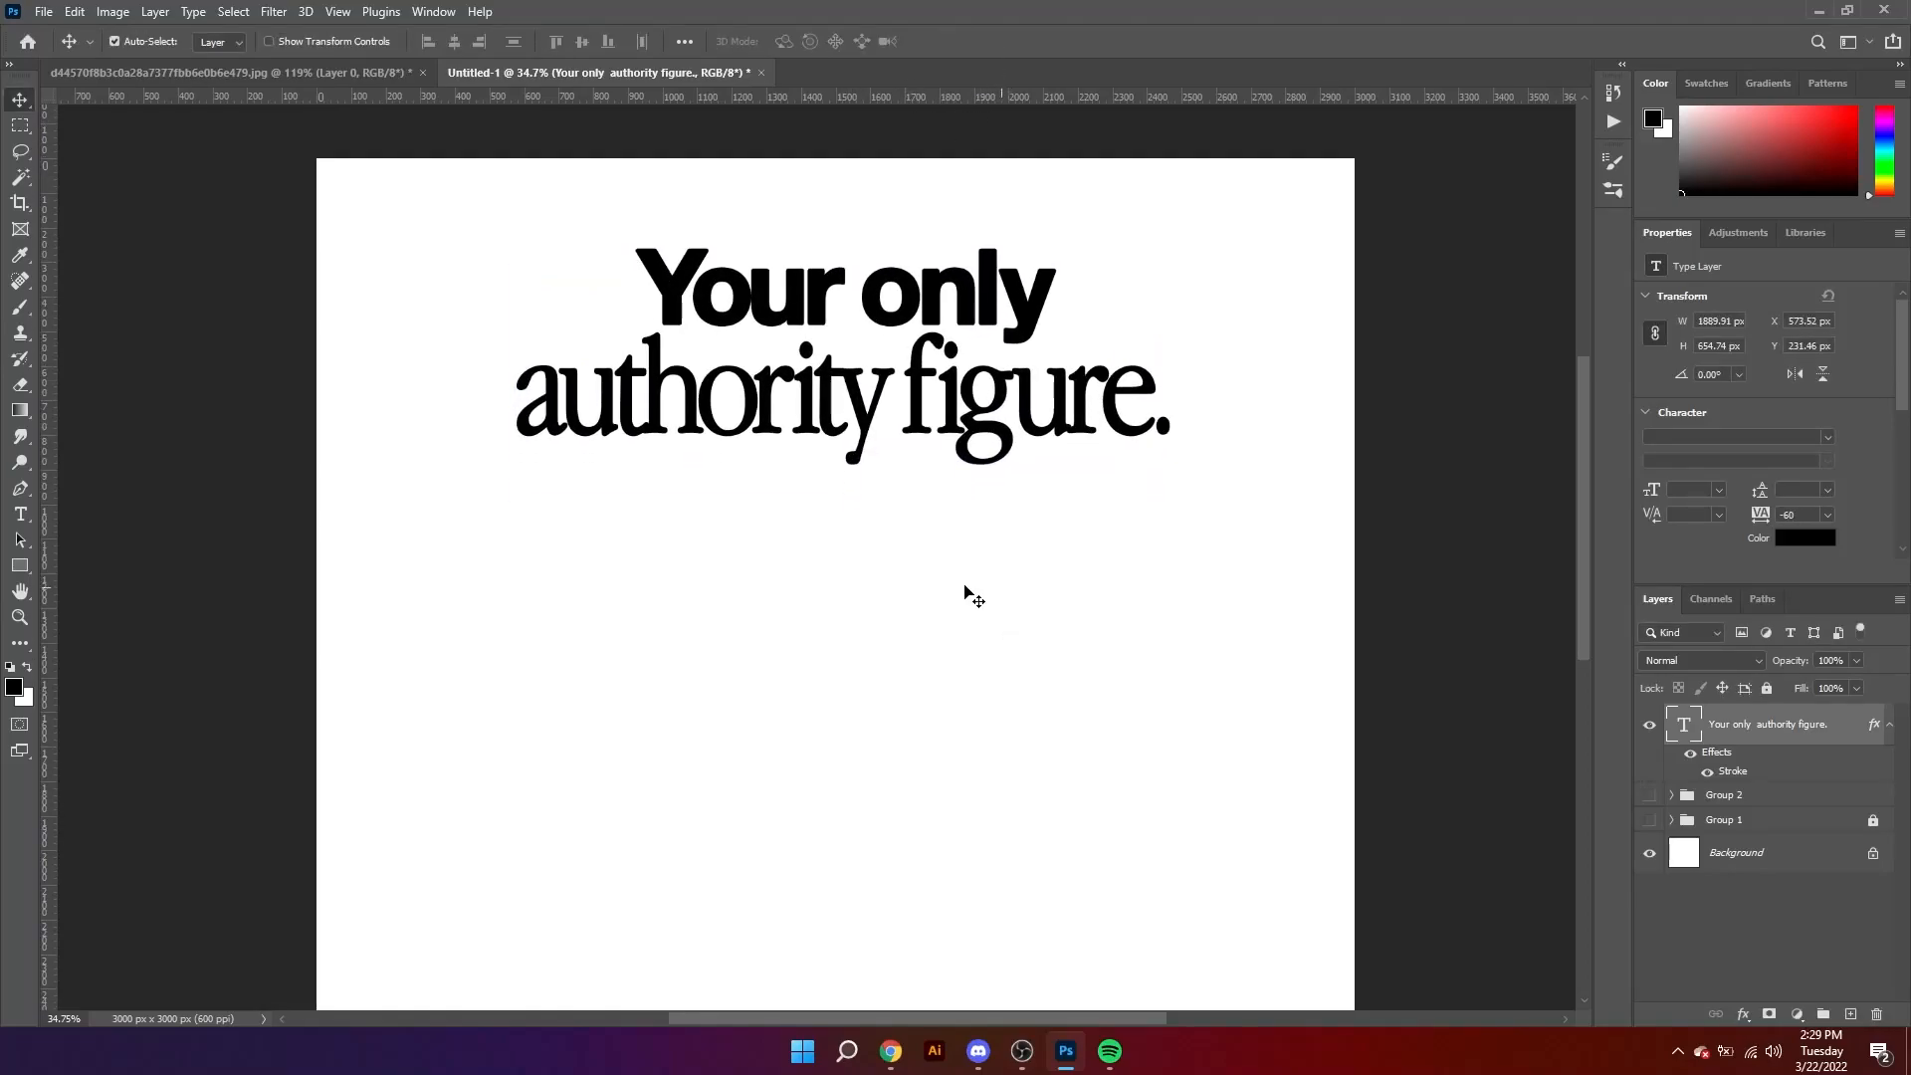
Step: Add the text "Only question is" below the caption at a size of 11.44 pt
{"action": "key", "text": "t"}
{"action": "left_click", "coordinate": [762, 584]}
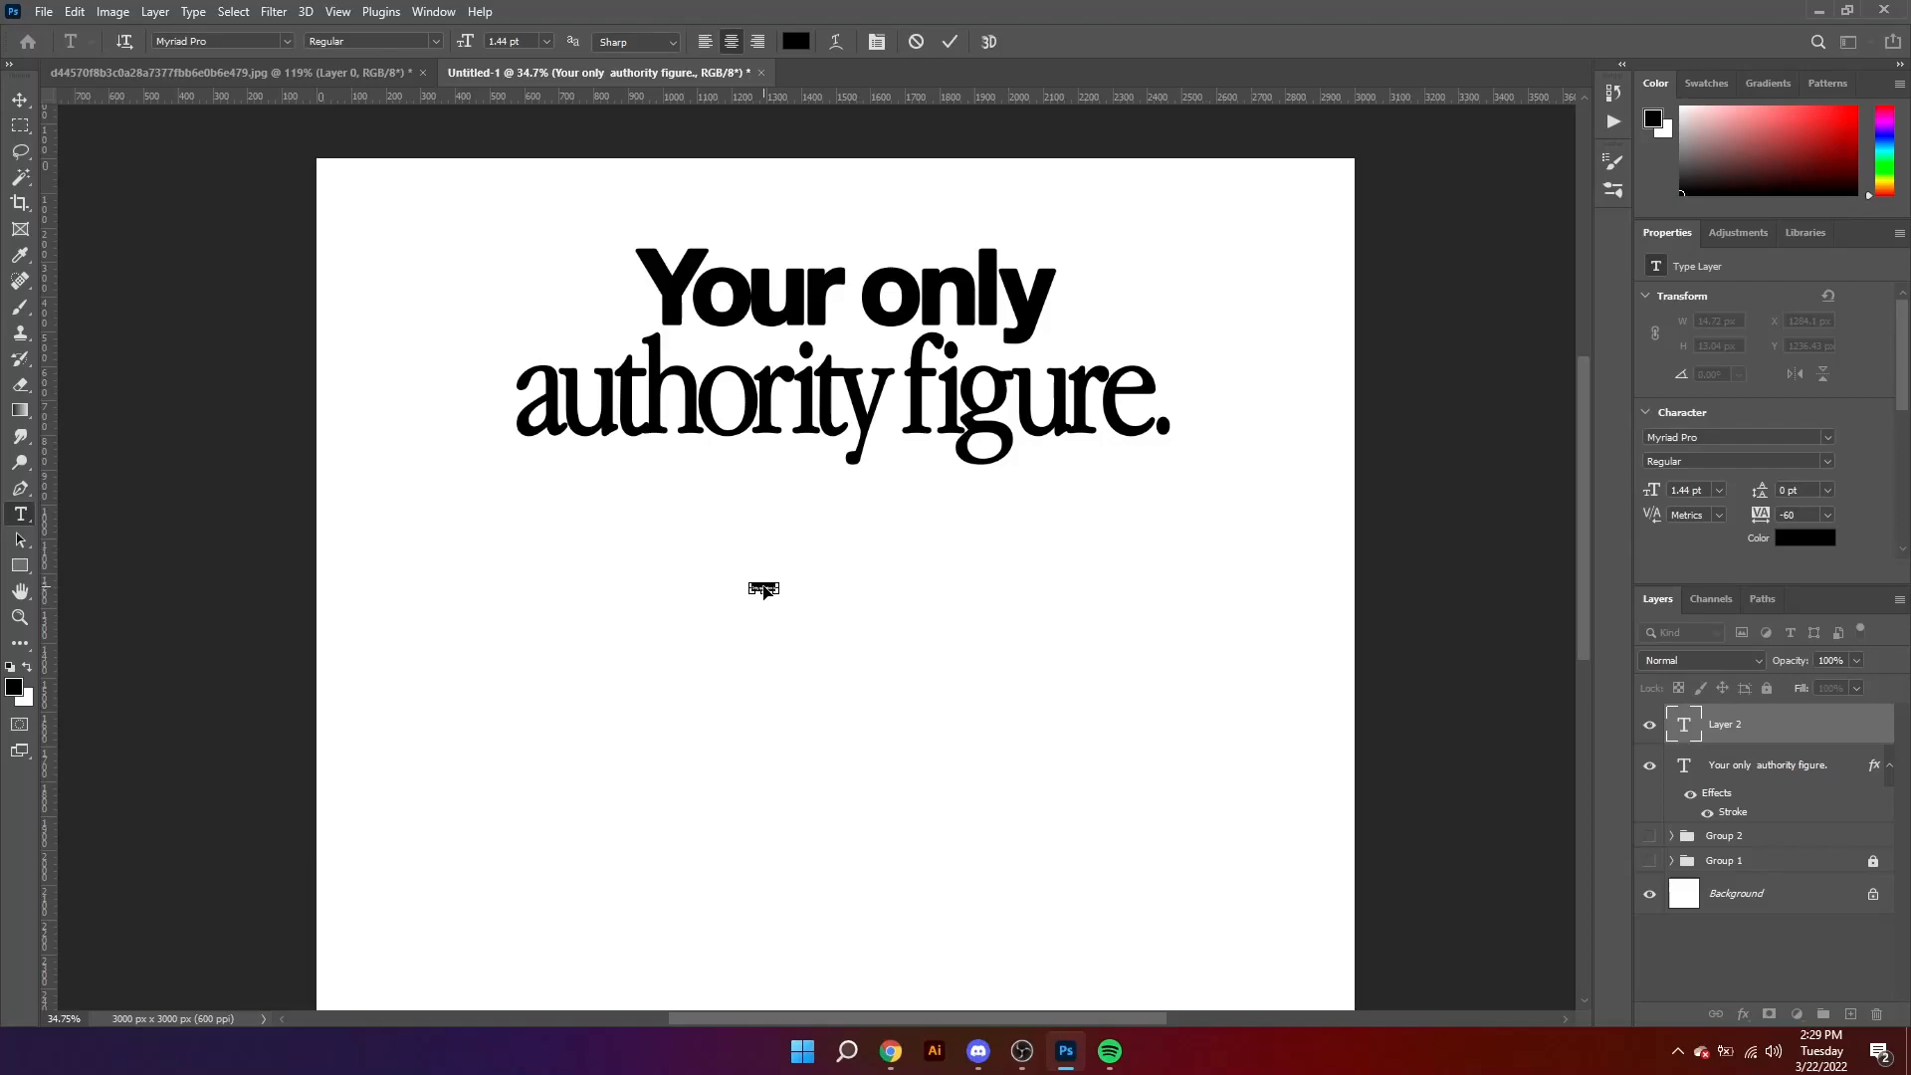
{"action": "key", "text": "ctrl+alt+shift+period"}
{"action": "key", "text": "ctrl+alt+shift+period"}
{"action": "key", "text": "ctrl+alt+shift+period"}
{"action": "key", "text": "ctrl+alt+shift+comma"}
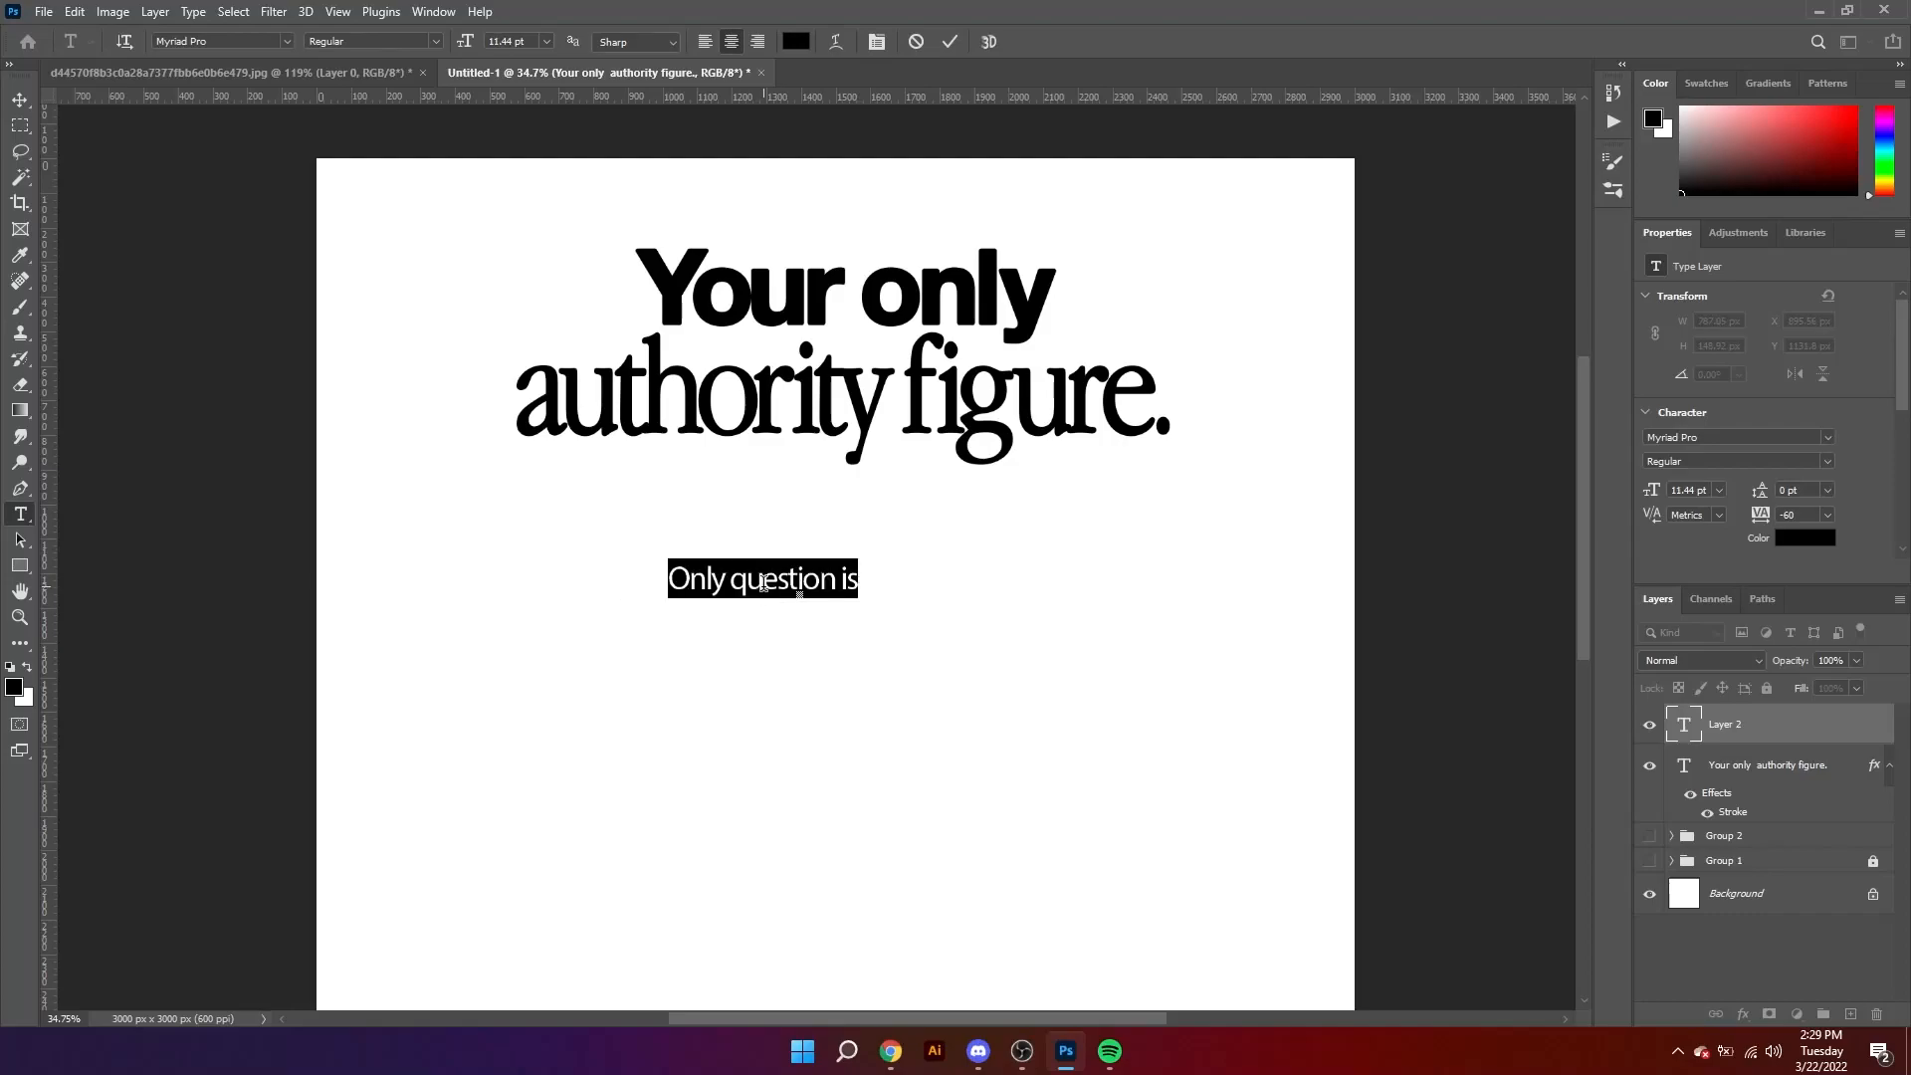
Step: Set the "Only question is" text in Helvetica Neue LT Std 75 Bold and move it centrally under the caption
{"action": "left_click", "coordinate": [1667, 439]}
{"action": "type", "text": "75"}
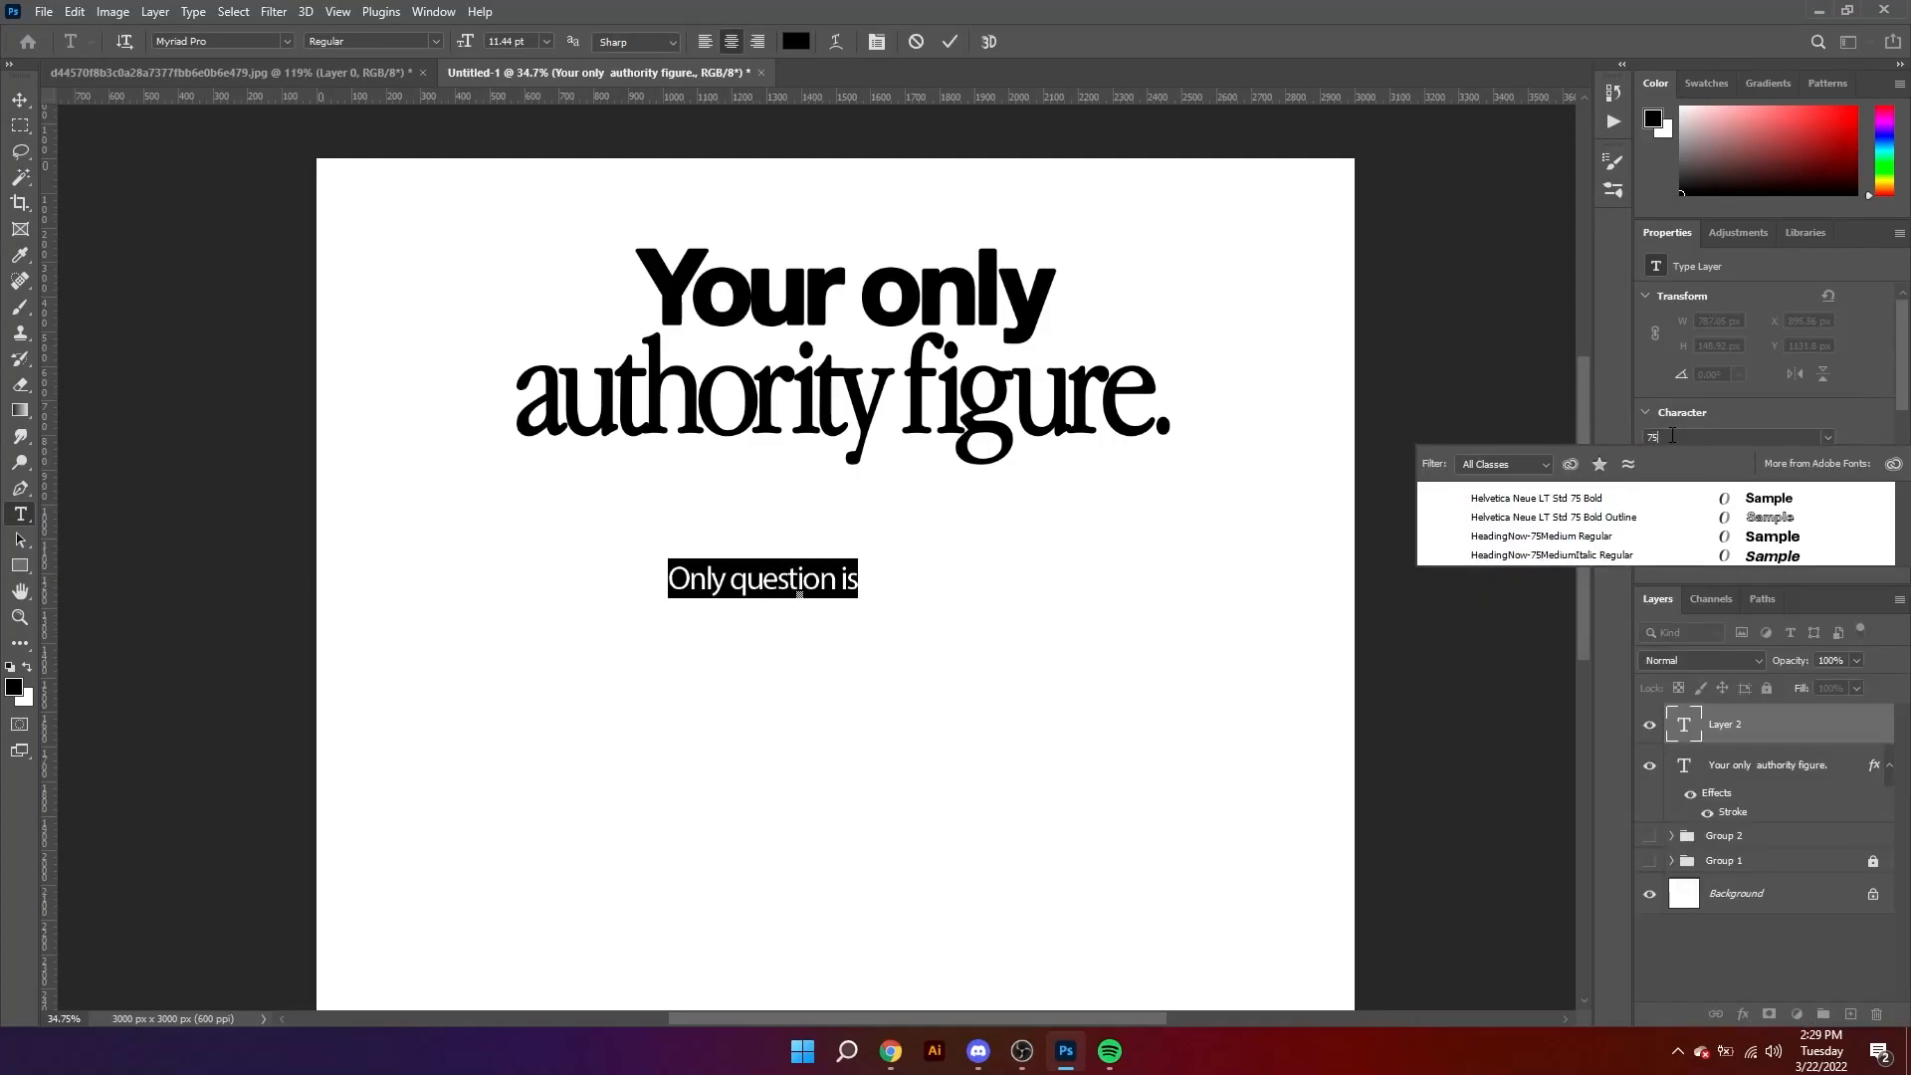
{"action": "left_click", "coordinate": [1682, 498]}
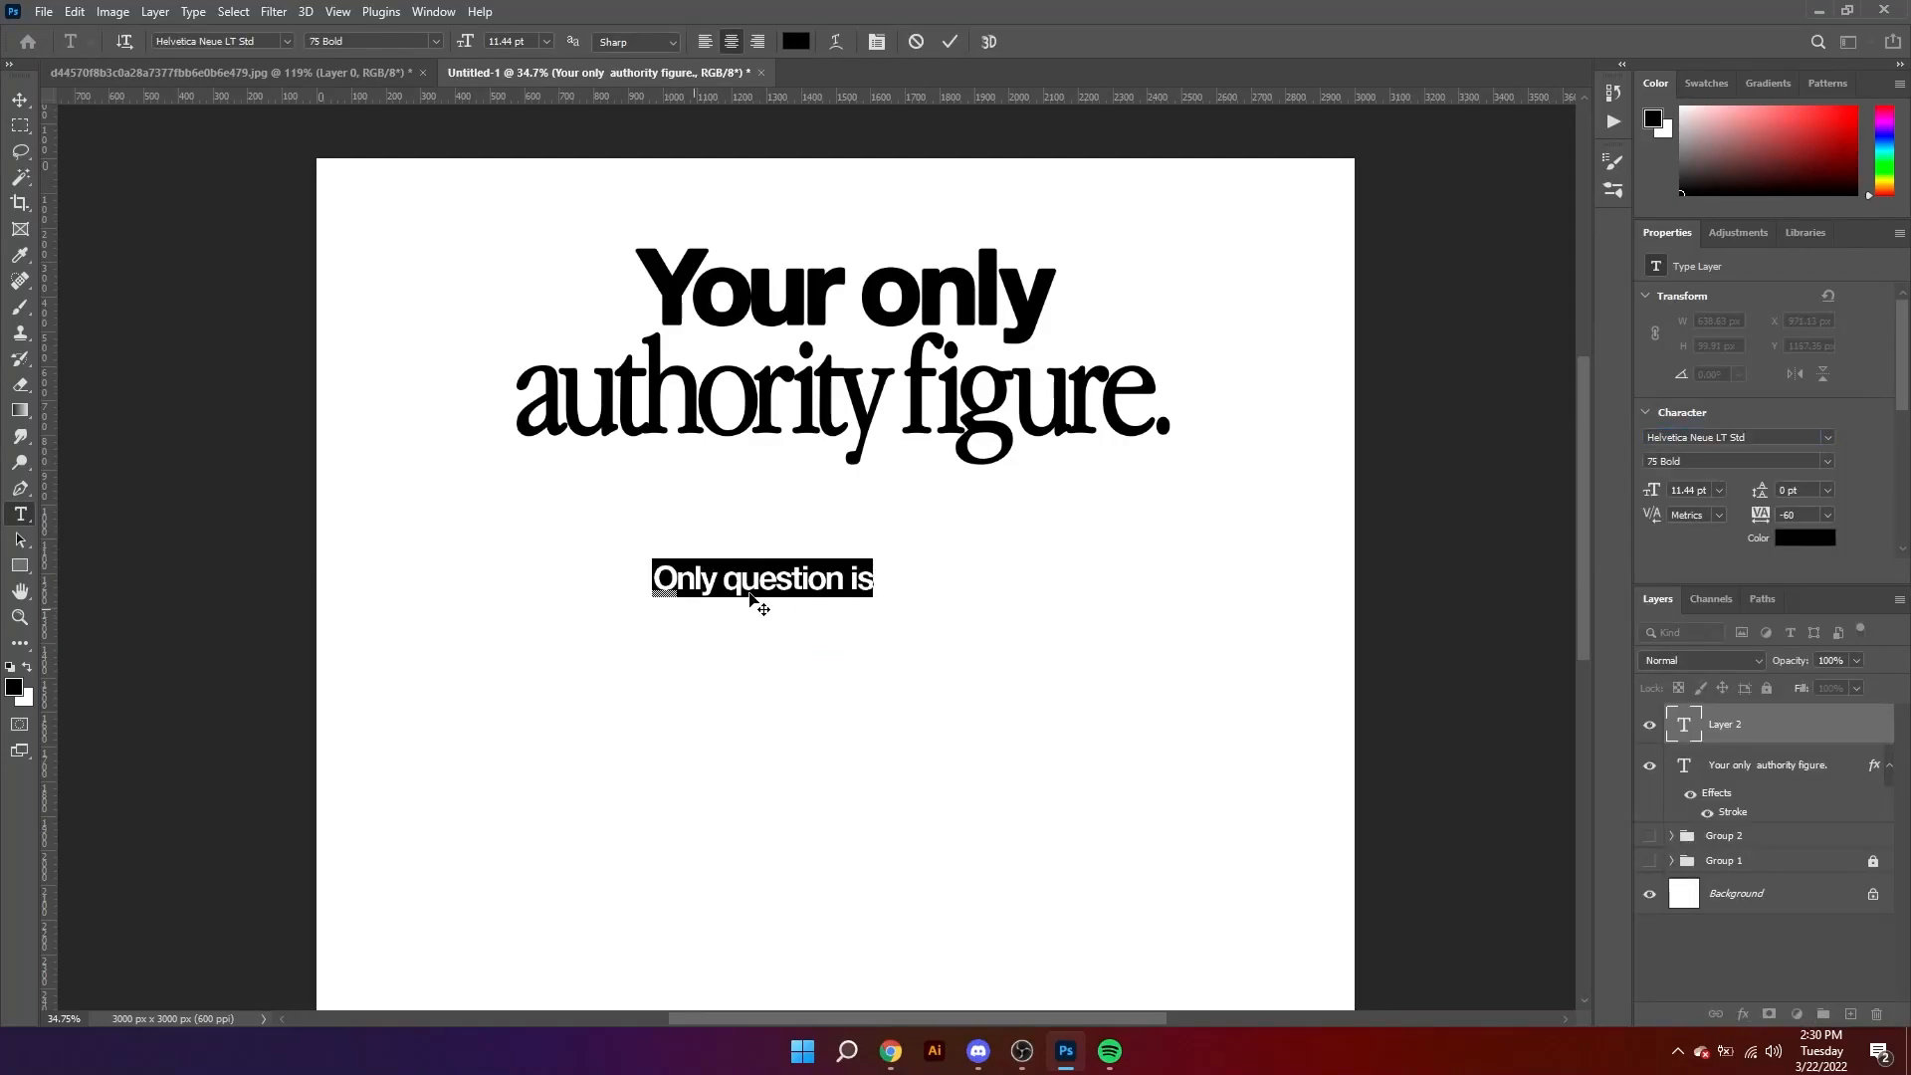
{"action": "left_click", "coordinate": [20, 99]}
{"action": "left_click_drag", "start_coordinate": [768, 587], "coordinate": [941, 557]}
Step: Break "Only question is" onto two lines after "Only" and set the leading to 14 pt
{"action": "key", "text": "z"}
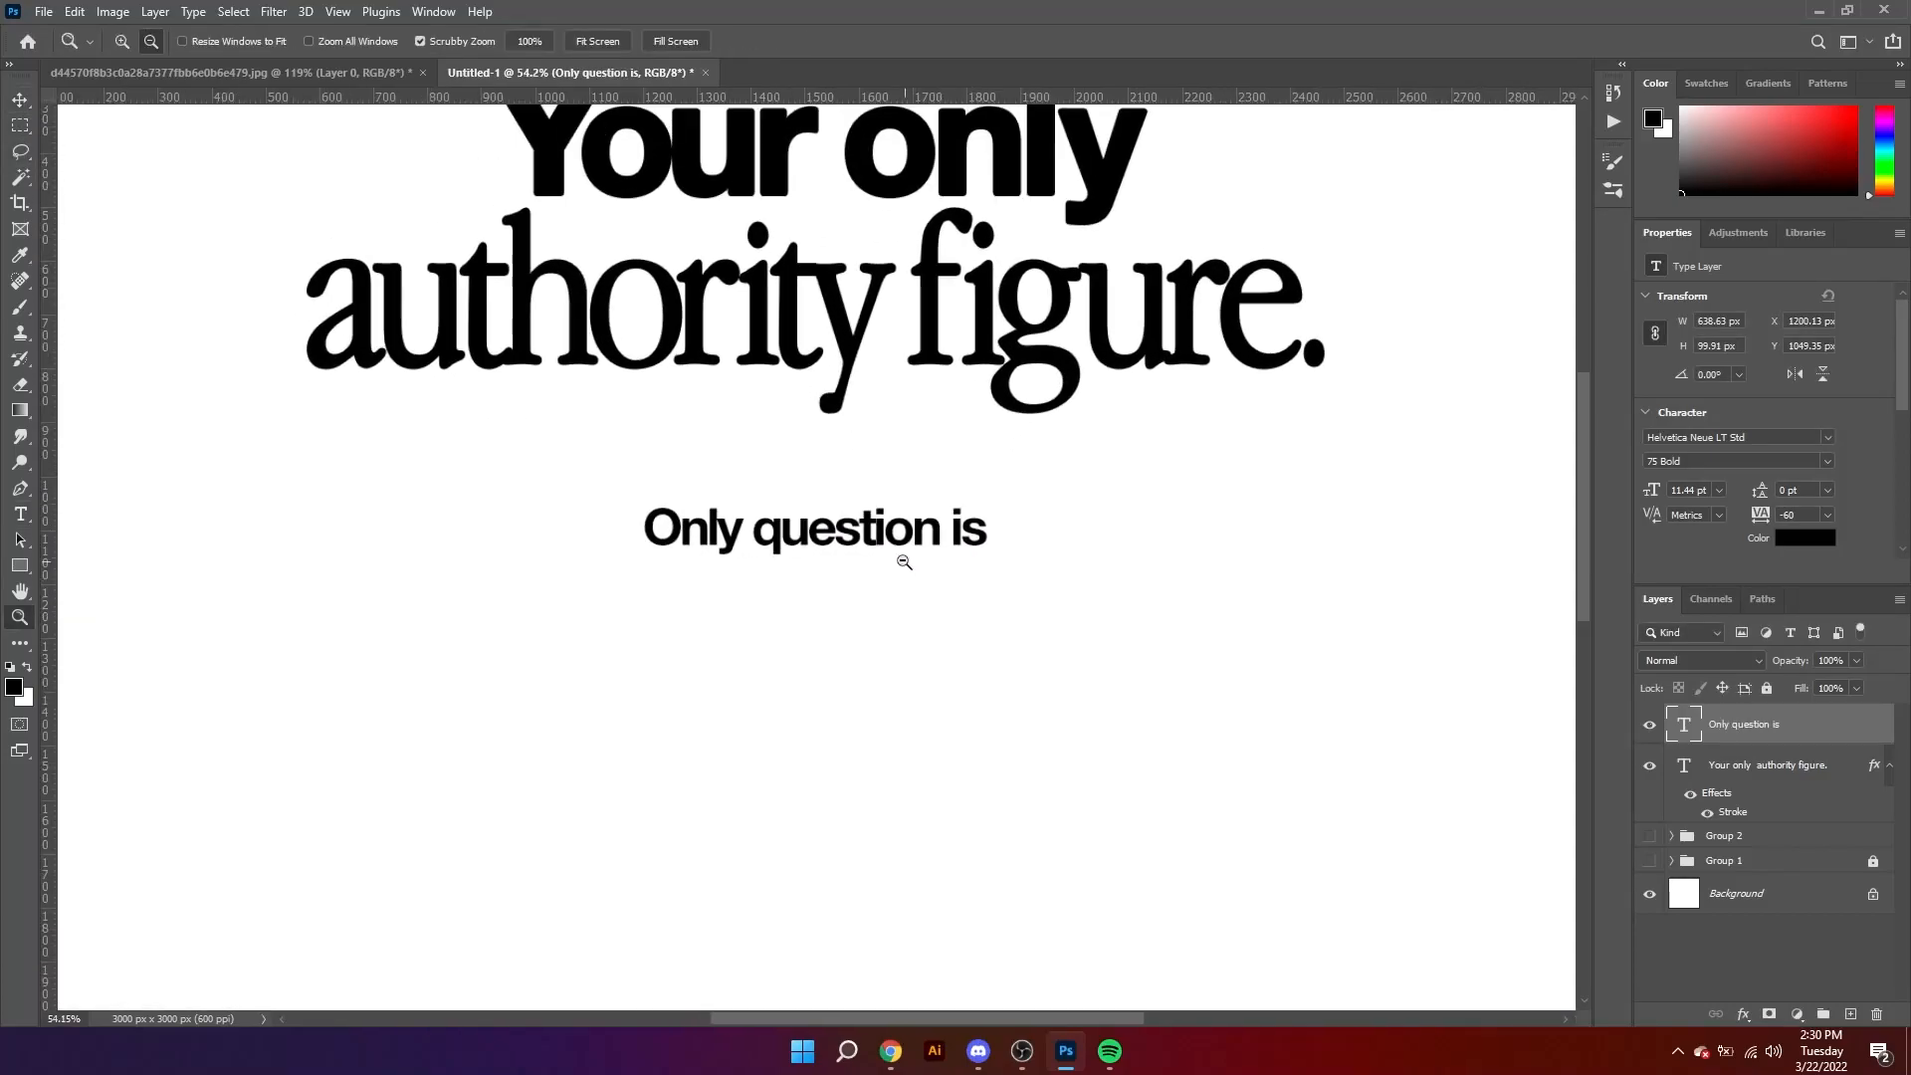
{"action": "key", "text": "t"}
{"action": "left_click", "coordinate": [760, 530]}
{"action": "key", "text": "Return"}
{"action": "key", "text": "ctrl+a"}
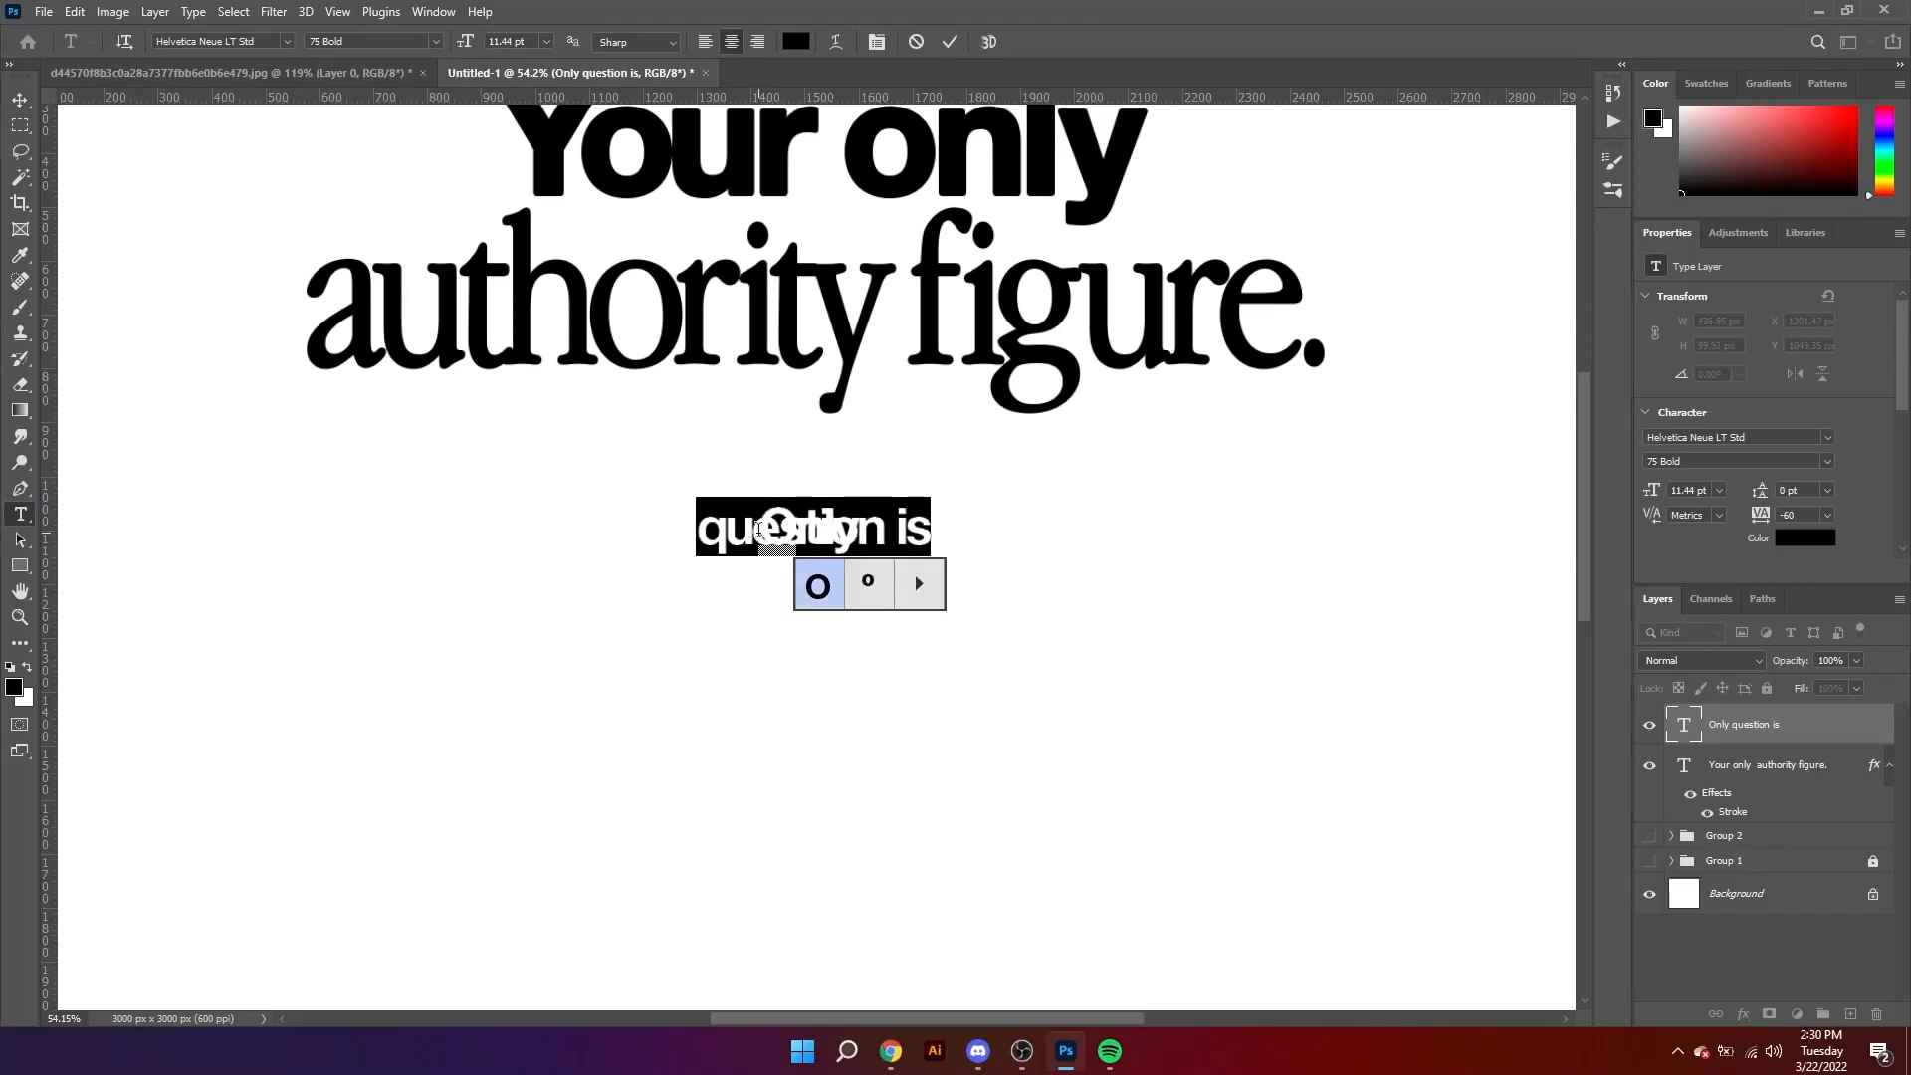
{"action": "mouse_move", "coordinate": [1767, 492]}
{"action": "left_mouse_down"}
{"action": "mouse_move", "coordinate": [1803, 505]}
{"action": "mouse_move", "coordinate": [1777, 495]}
{"action": "left_mouse_up"}
{"action": "left_click", "coordinate": [978, 515]}
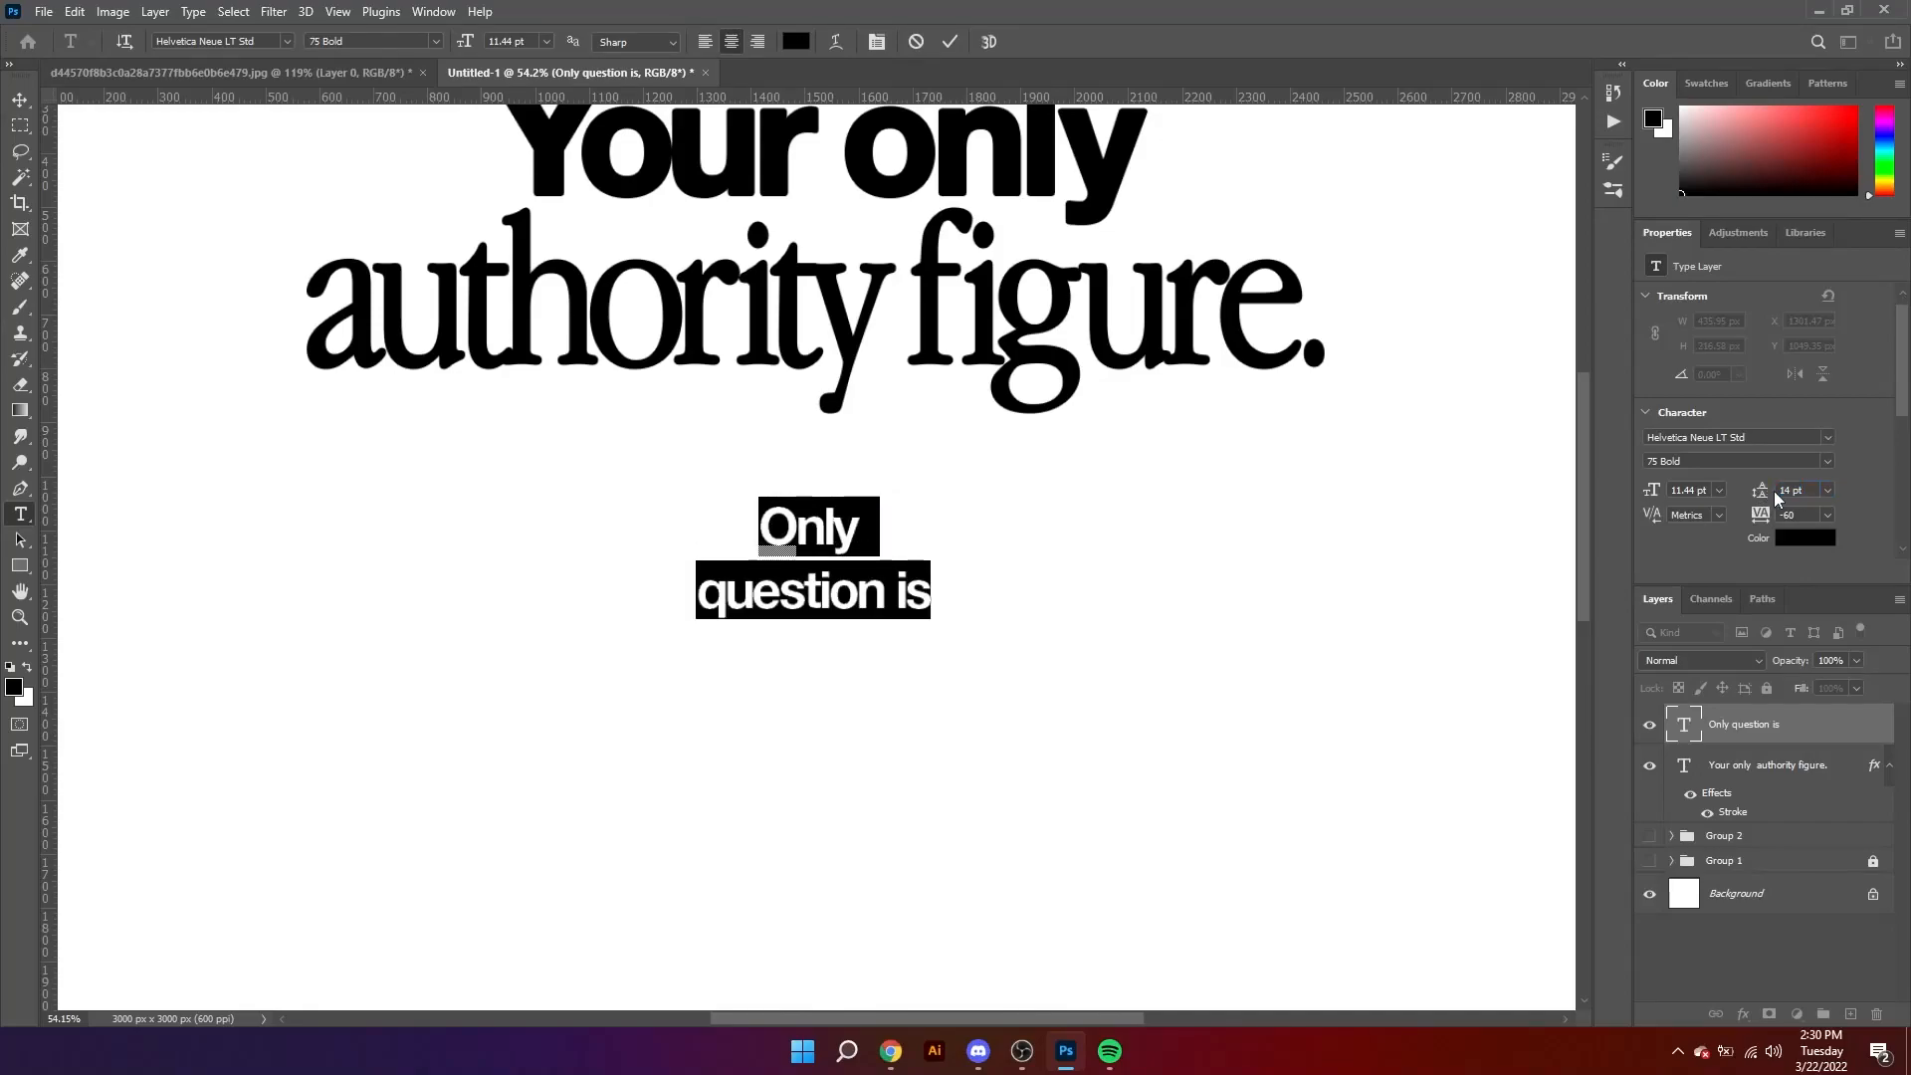
Step: Left-align the two-line "Only question is" text and move it back beneath the middle of the caption
{"action": "scroll", "coordinate": [1779, 498], "scroll_direction": "down", "scroll_amount": 3}
{"action": "left_click", "coordinate": [1656, 484]}
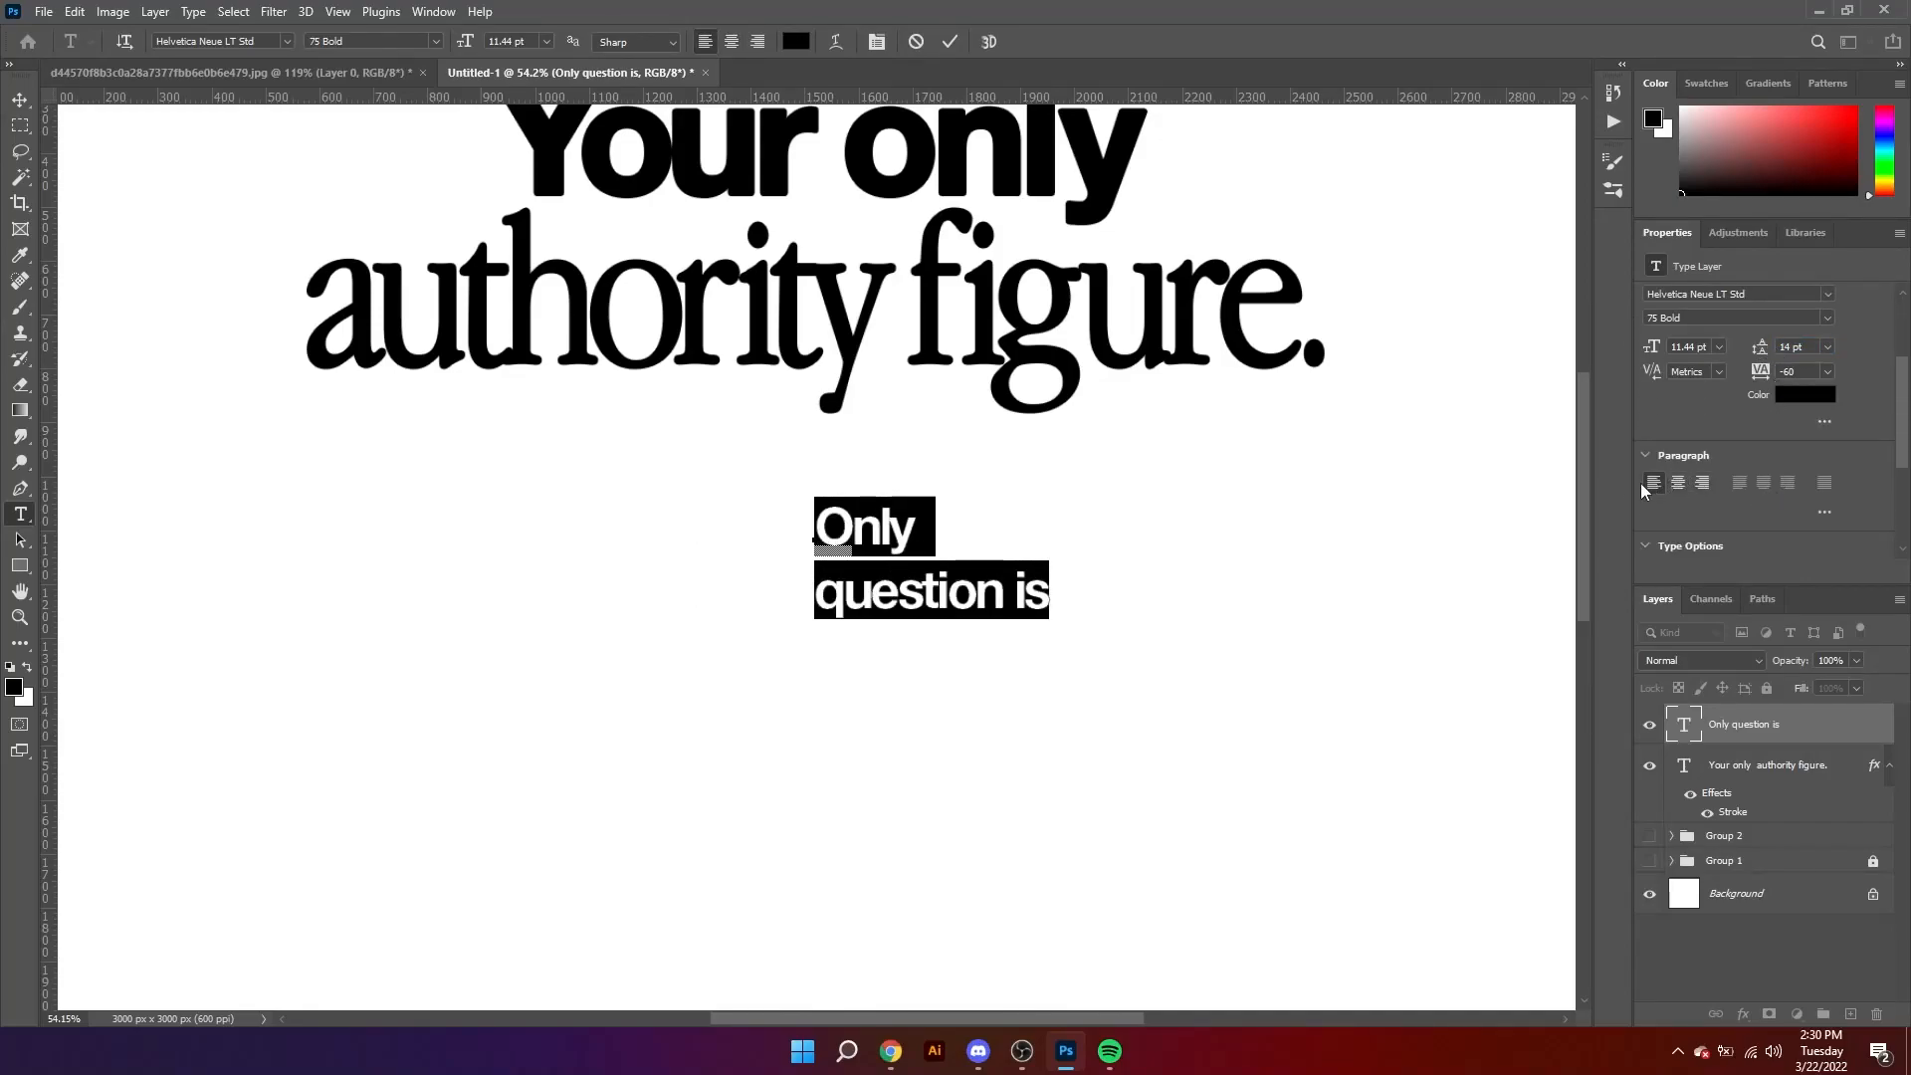
{"action": "left_click", "coordinate": [20, 100]}
{"action": "left_click_drag", "start_coordinate": [944, 594], "coordinate": [761, 560]}
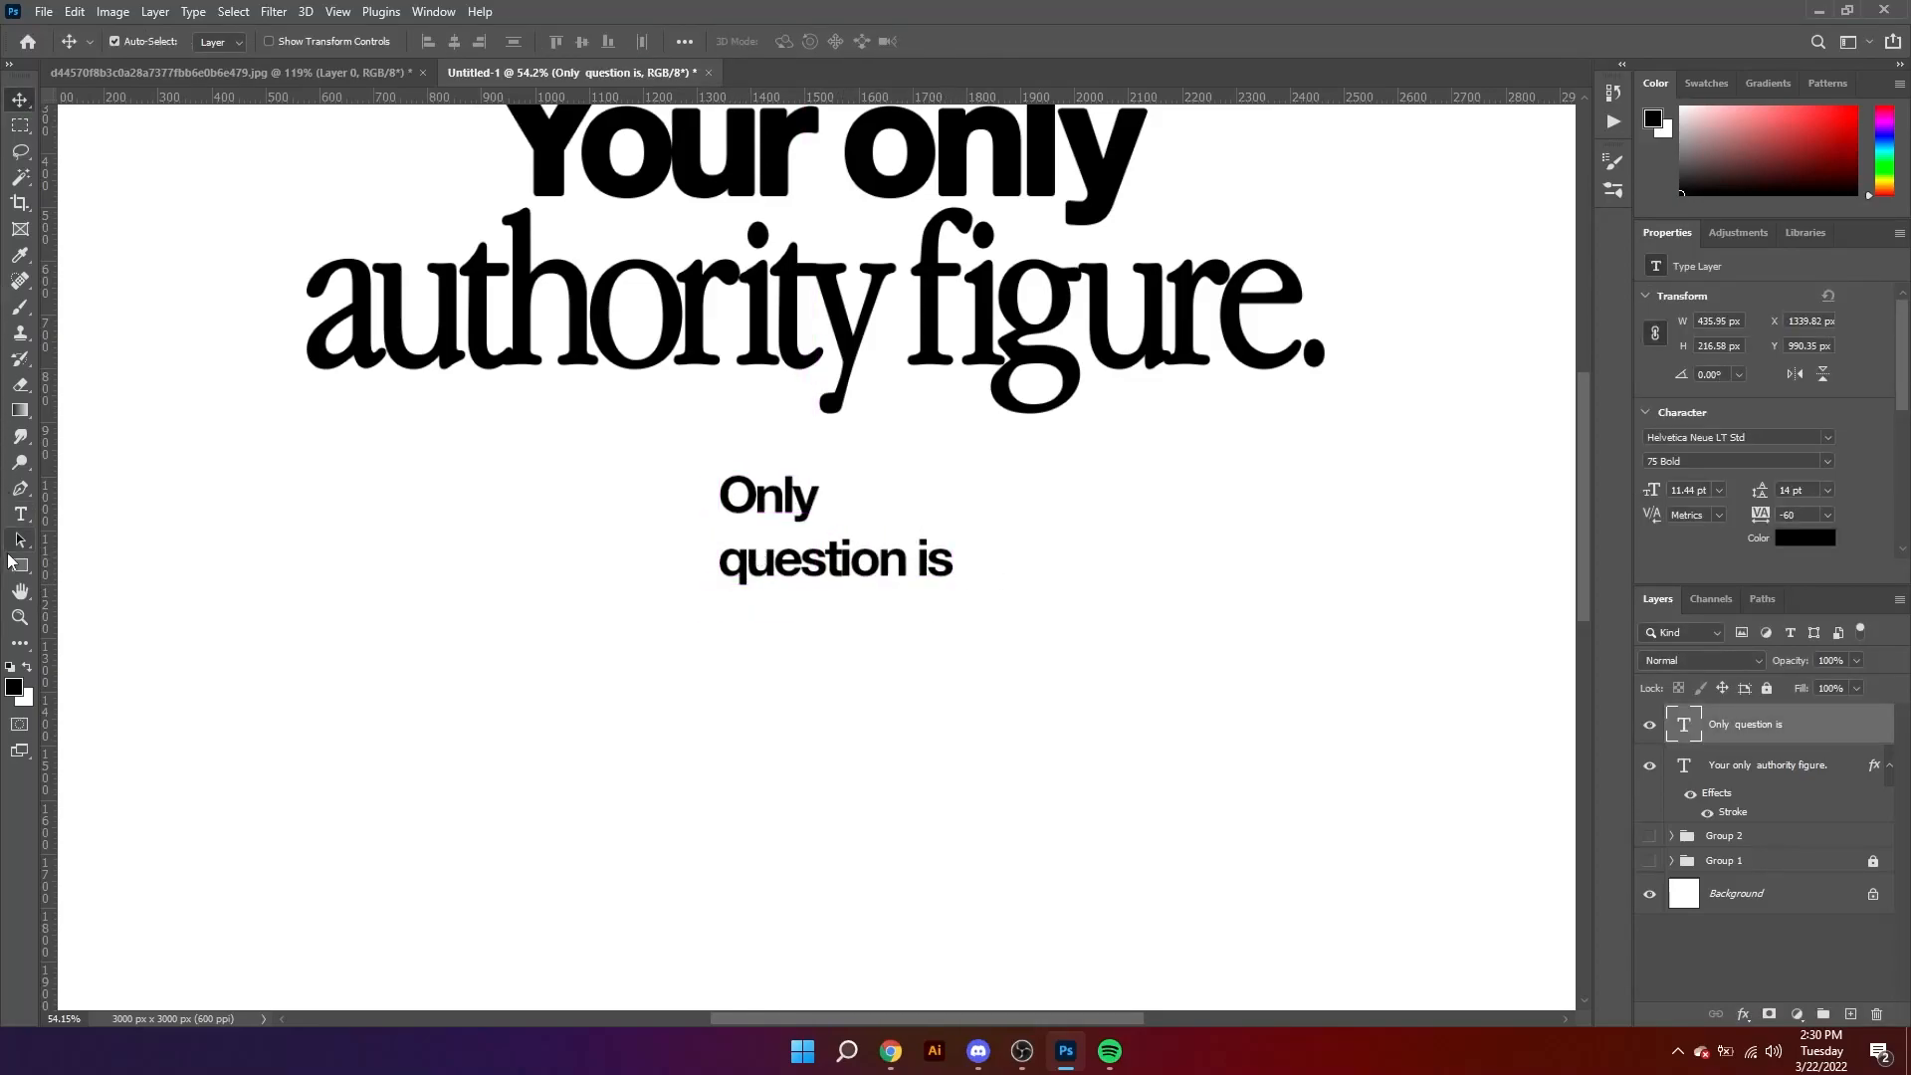
Step: Draw an unfilled rectangle of about 609 × 297 px around the "Only question is" text
{"action": "left_click", "coordinate": [19, 565]}
{"action": "left_click_drag", "start_coordinate": [680, 452], "coordinate": [1007, 611]}
{"action": "key", "text": "v"}
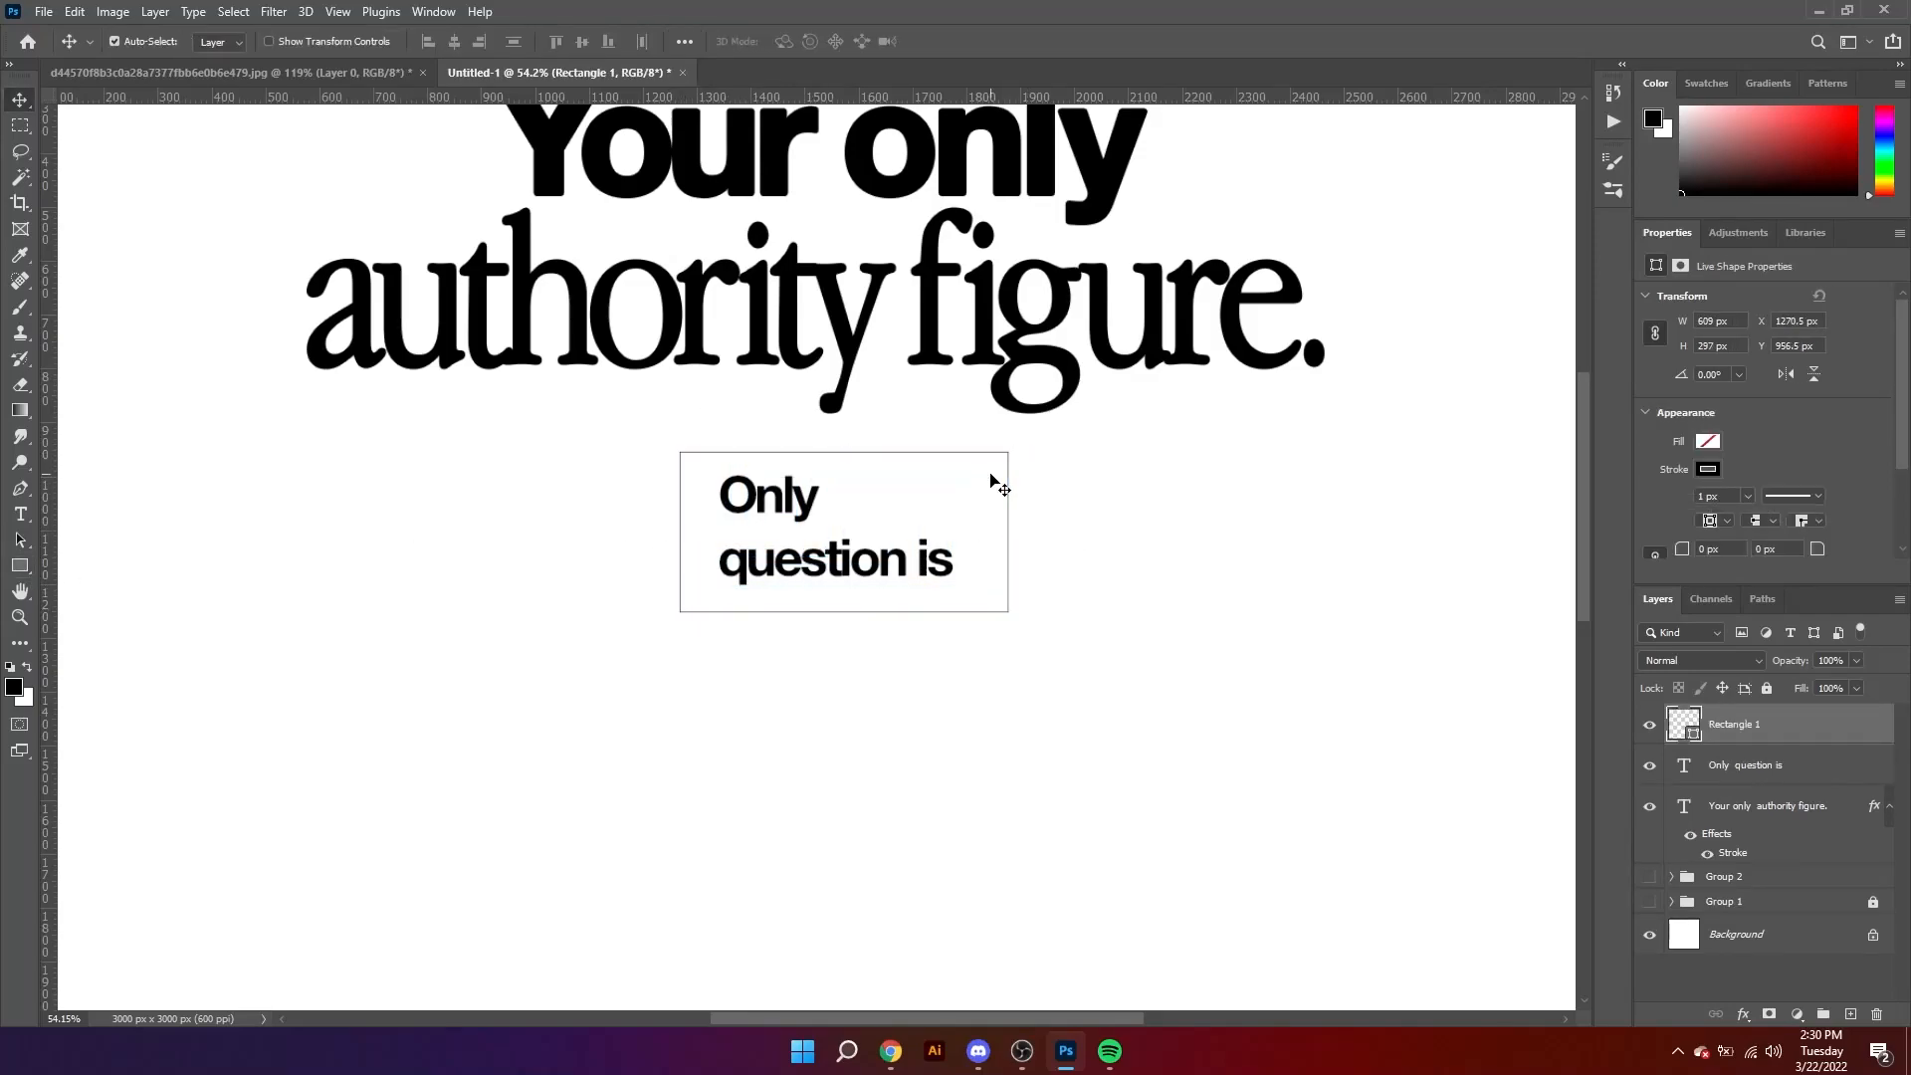
Step: Round all corners of the rectangle to a 148.5 px radius to form a pill shape
{"action": "left_click", "coordinate": [1012, 474]}
{"action": "scroll", "coordinate": [1720, 451], "scroll_direction": "down", "scroll_amount": 3}
{"action": "scroll", "coordinate": [1724, 452], "scroll_direction": "up", "scroll_amount": 3}
{"action": "scroll", "coordinate": [1723, 452], "scroll_direction": "down", "scroll_amount": 4}
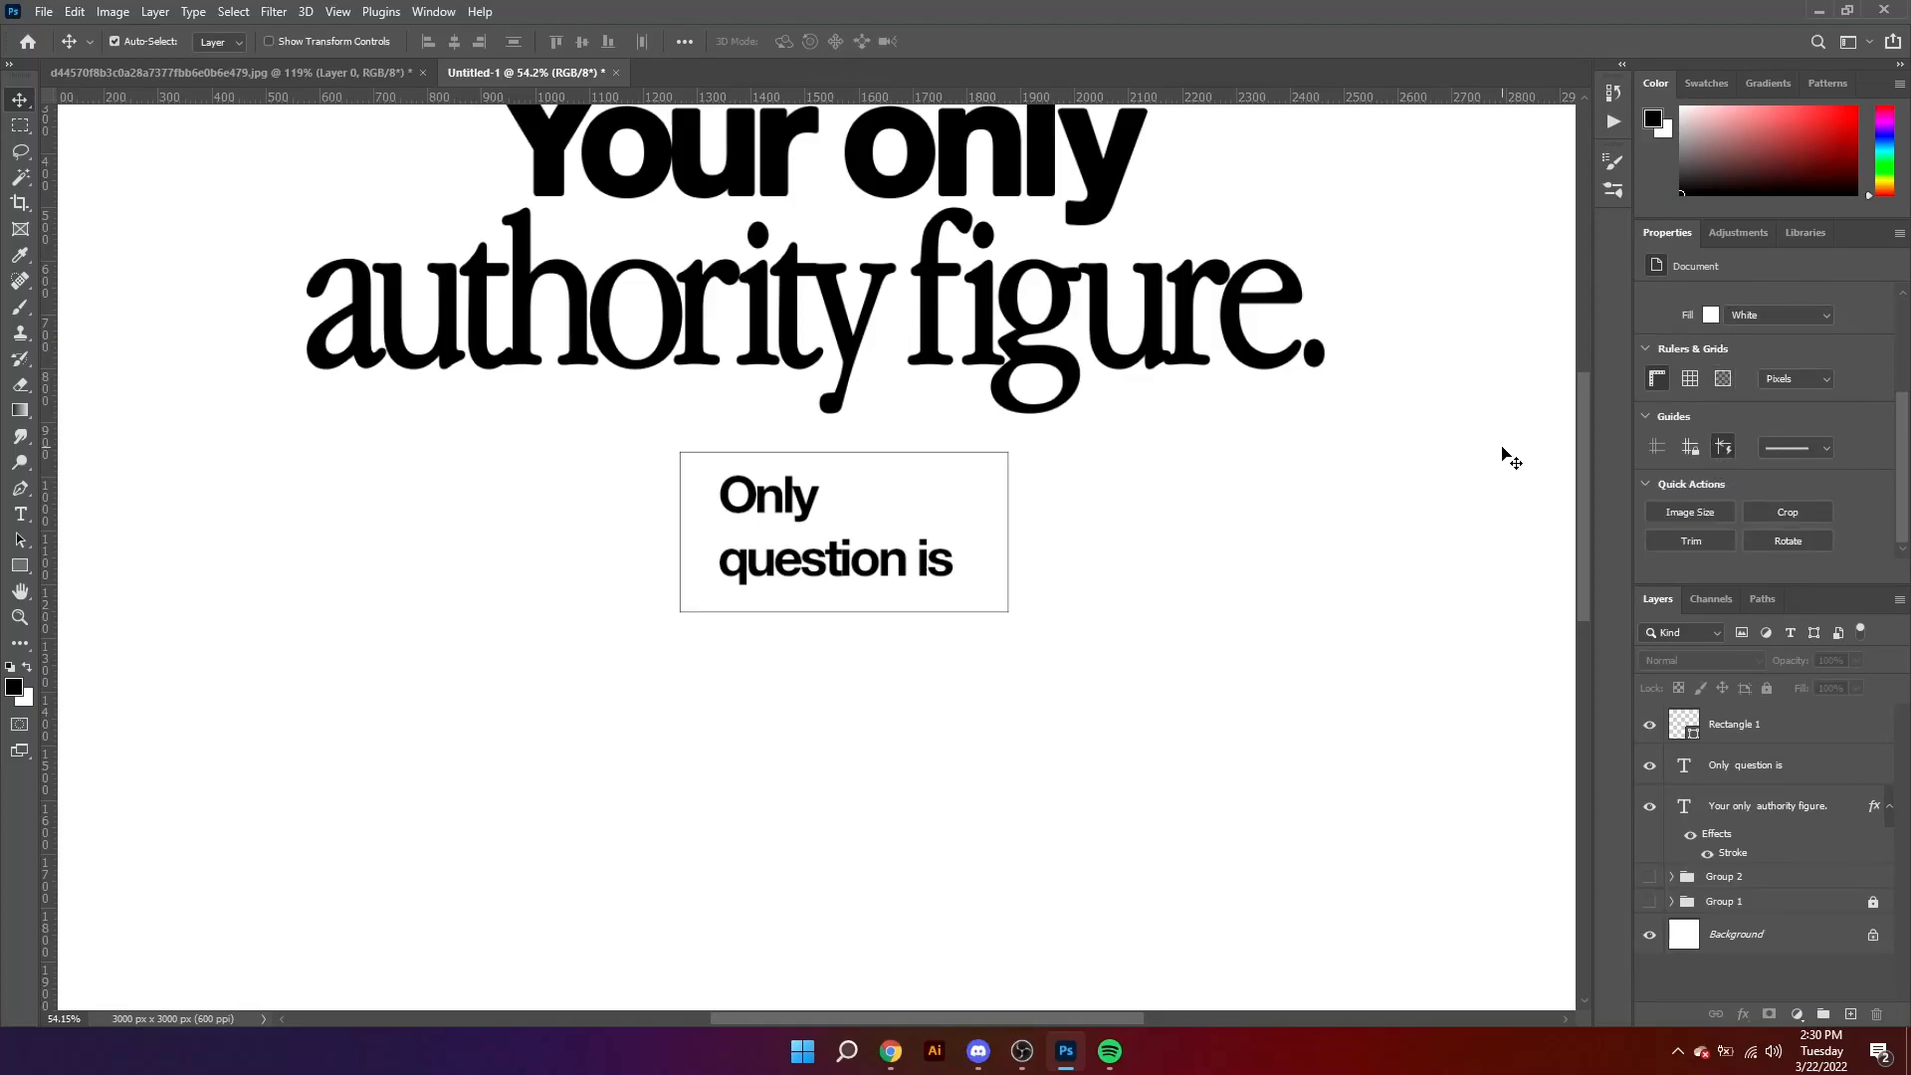
{"action": "left_click", "coordinate": [1008, 488]}
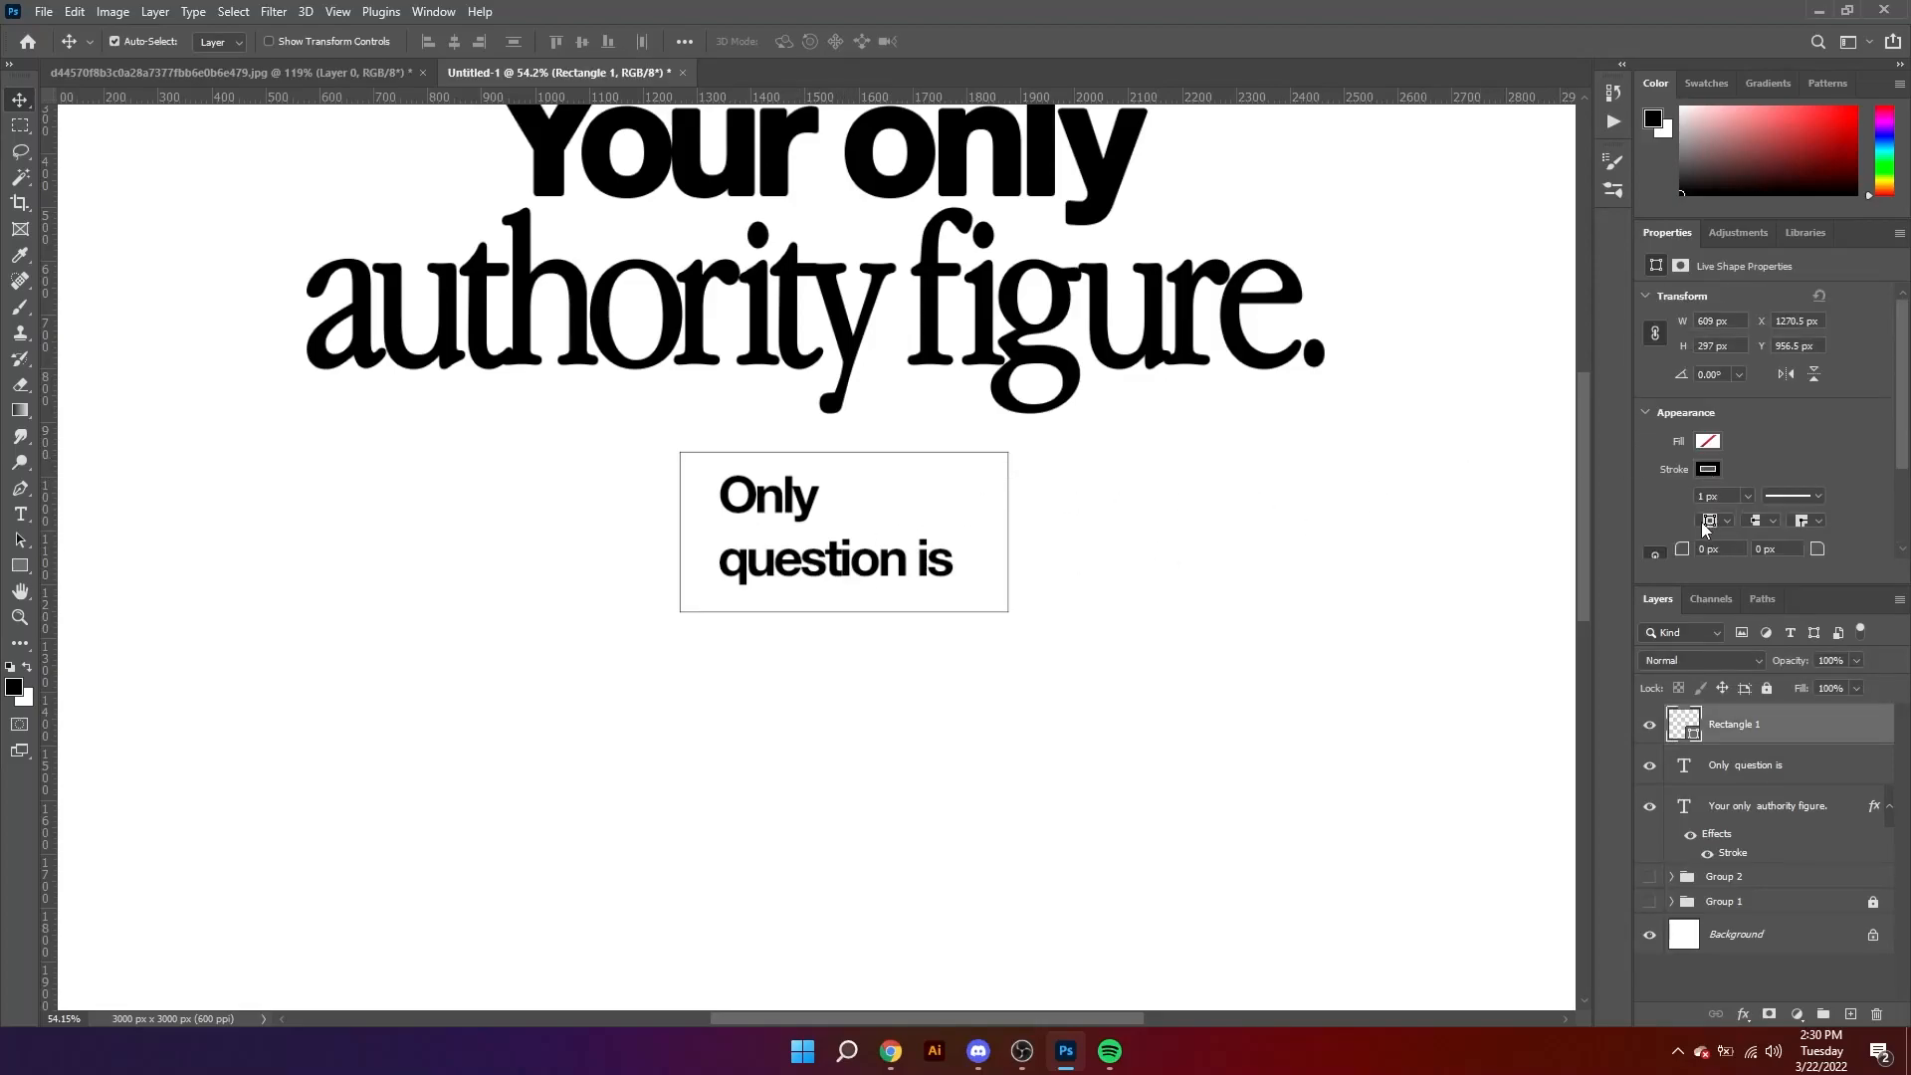
{"action": "left_click_drag", "start_coordinate": [1685, 553], "coordinate": [1770, 569]}
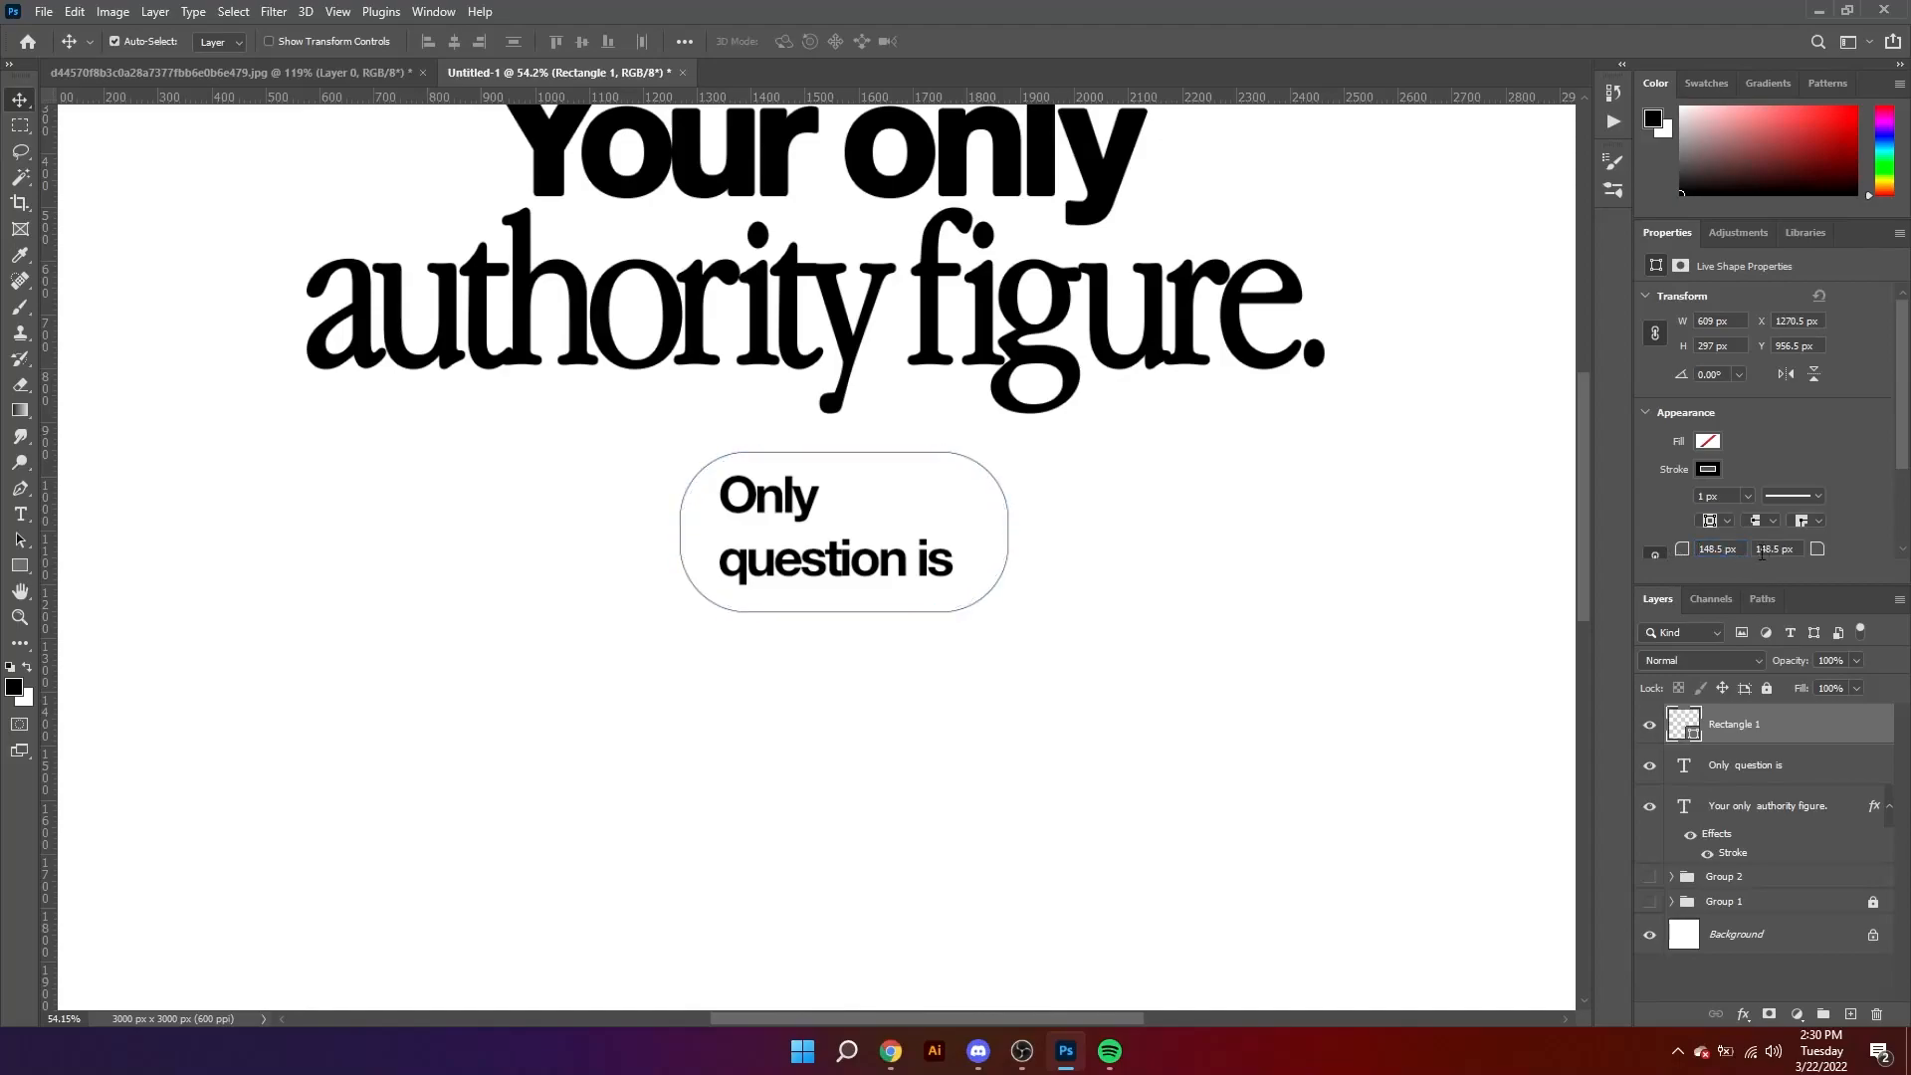
Step: Hide the rulers and widen the pill outline to 720 px
{"action": "key", "text": "ctrl+r"}
{"action": "key", "text": "ctrl+t"}
{"action": "mouse_move", "coordinate": [992, 516]}
{"action": "left_mouse_down"}
{"action": "mouse_move", "coordinate": [1052, 516]}
{"action": "mouse_move", "coordinate": [984, 486]}
{"action": "left_mouse_up"}
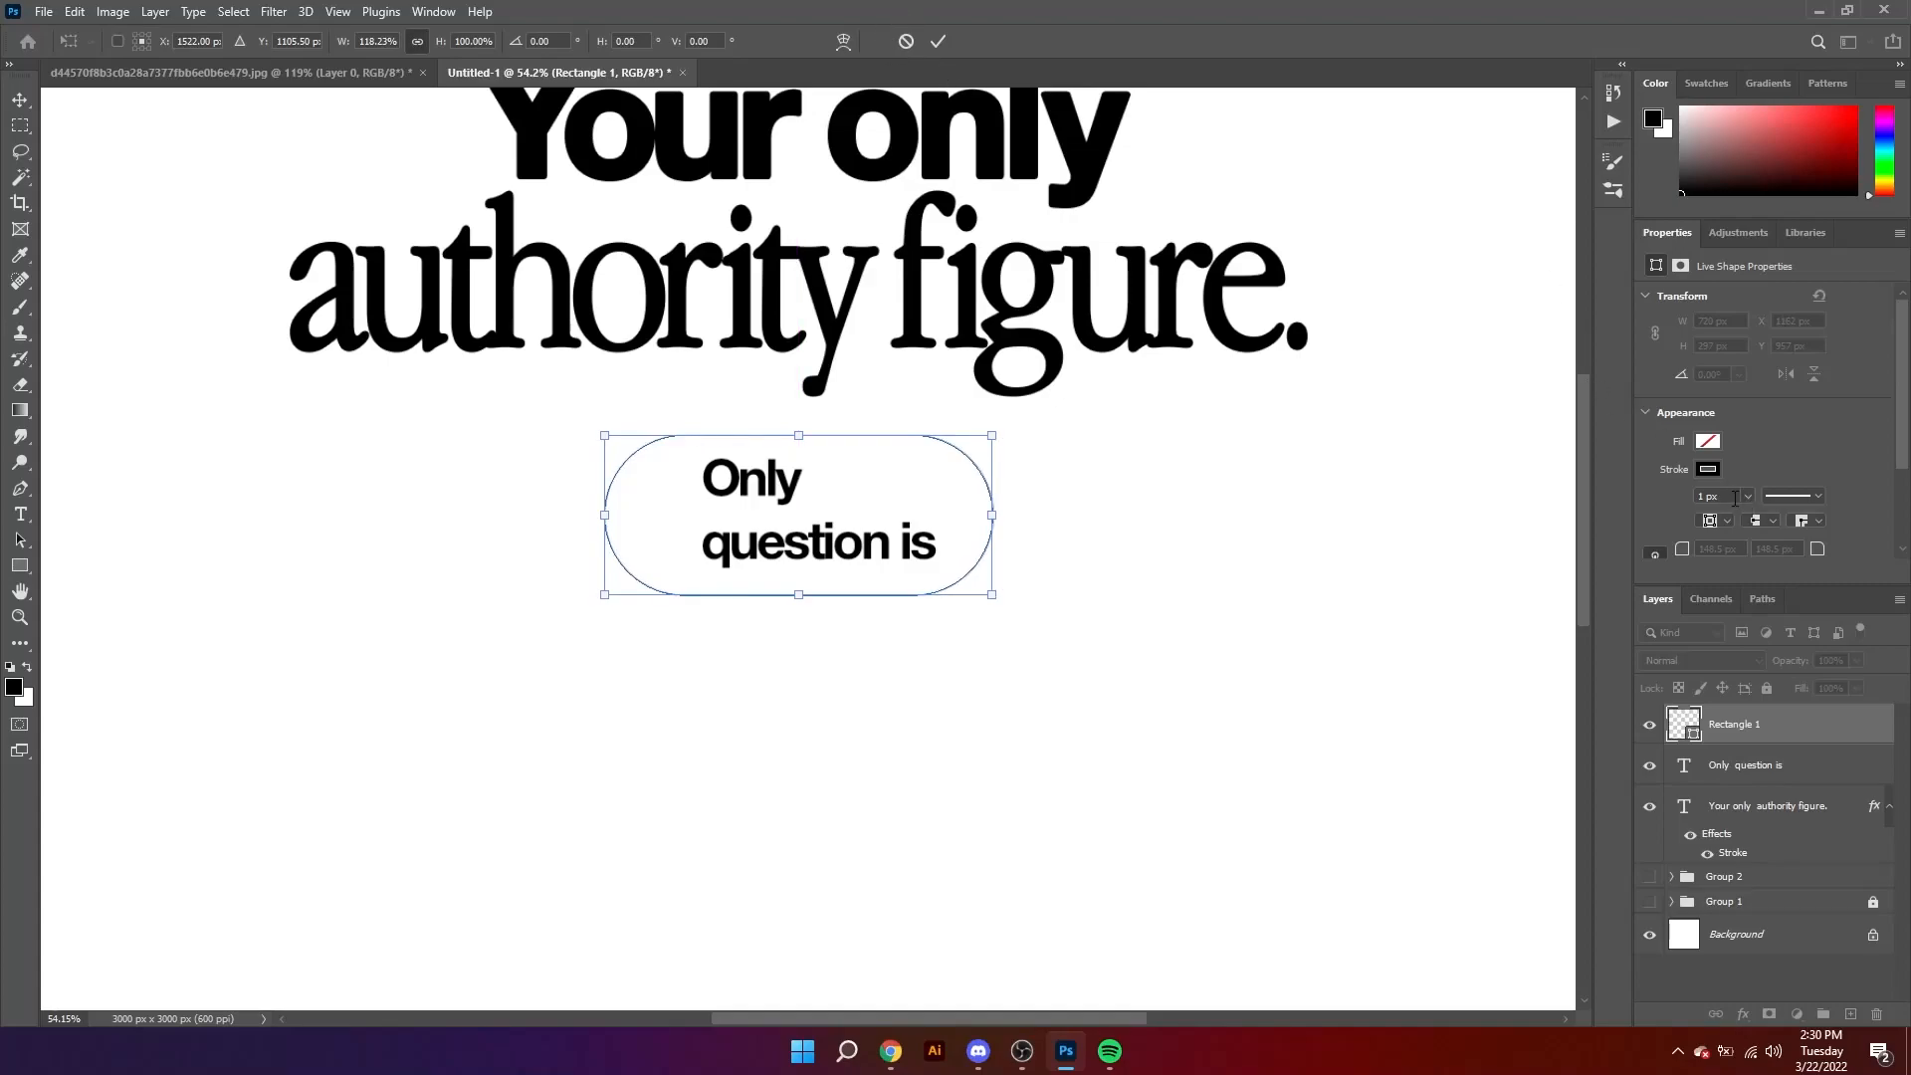
{"action": "key", "text": "Return"}
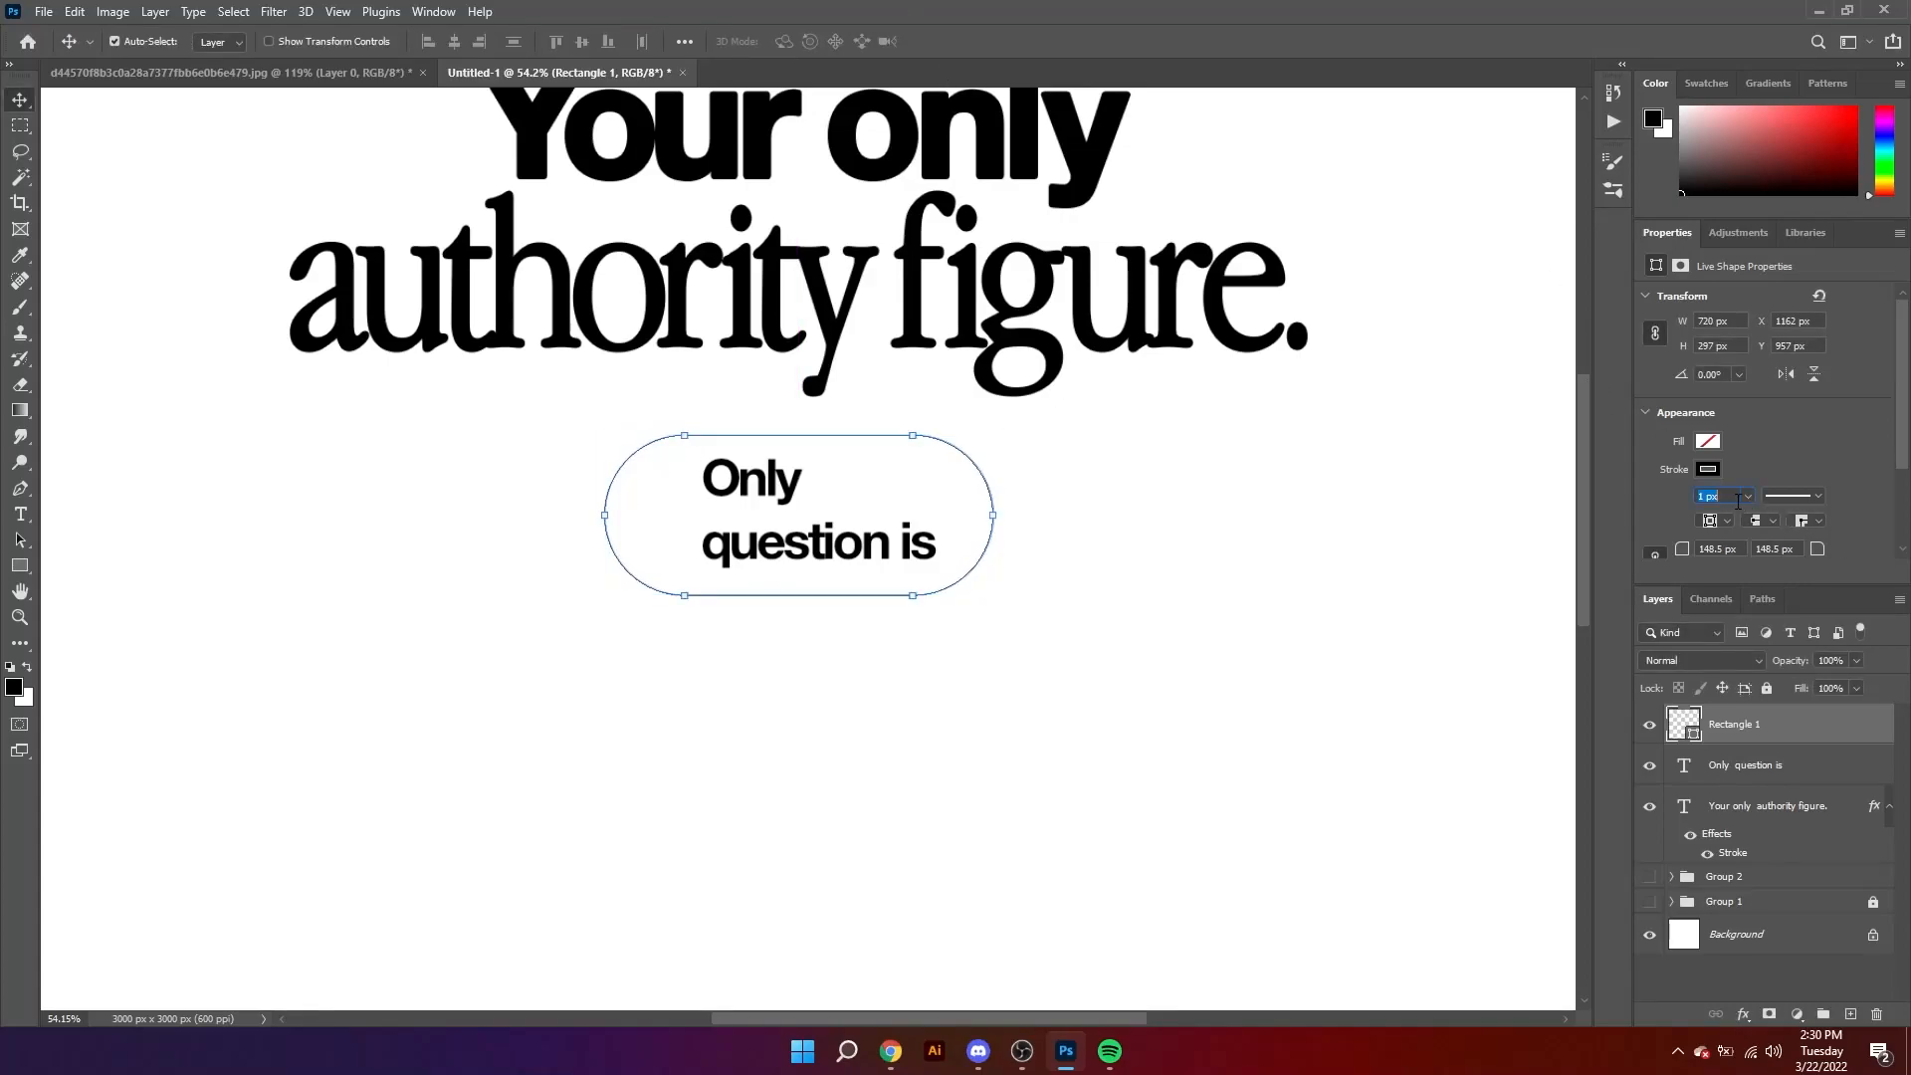
Step: Set the pill outline's stroke width to 4 px and nudge the shape right and up around the text
{"action": "left_click", "coordinate": [1738, 501]}
{"action": "type", "text": "4"}
{"action": "key", "text": "Return"}
{"action": "key", "text": "ctrl+t"}
{"action": "key", "text": "Right"}
{"action": "key", "text": "Right"}
{"action": "key", "text": "Right"}
{"action": "key", "text": "Right"}
{"action": "key", "text": "Up"}
{"action": "key", "text": "Up"}
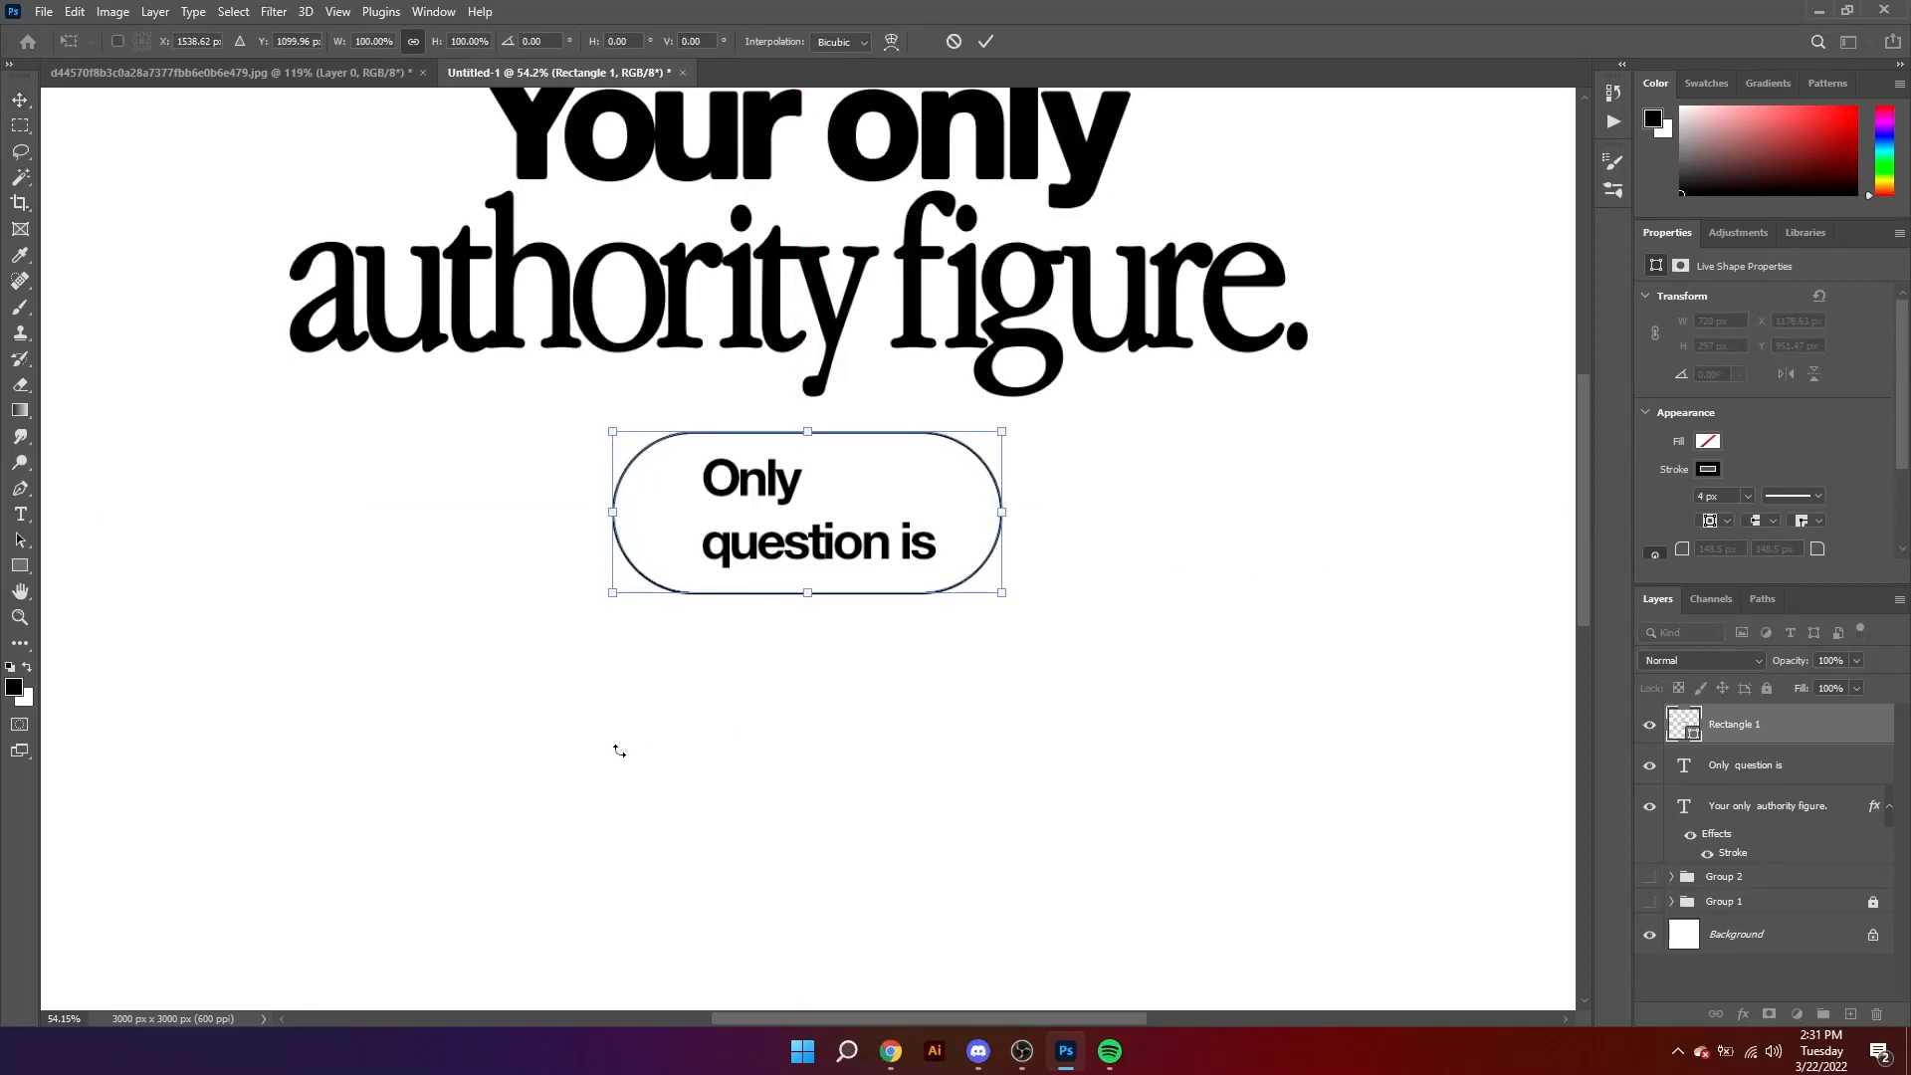
{"action": "key", "text": "Return"}
Step: Shift the "Only question is" text about 21 px left inside the pill outline
{"action": "left_click_drag", "start_coordinate": [1281, 653], "coordinate": [755, 563]}
{"action": "scroll", "coordinate": [1657, 479], "scroll_direction": "up", "scroll_amount": 3}
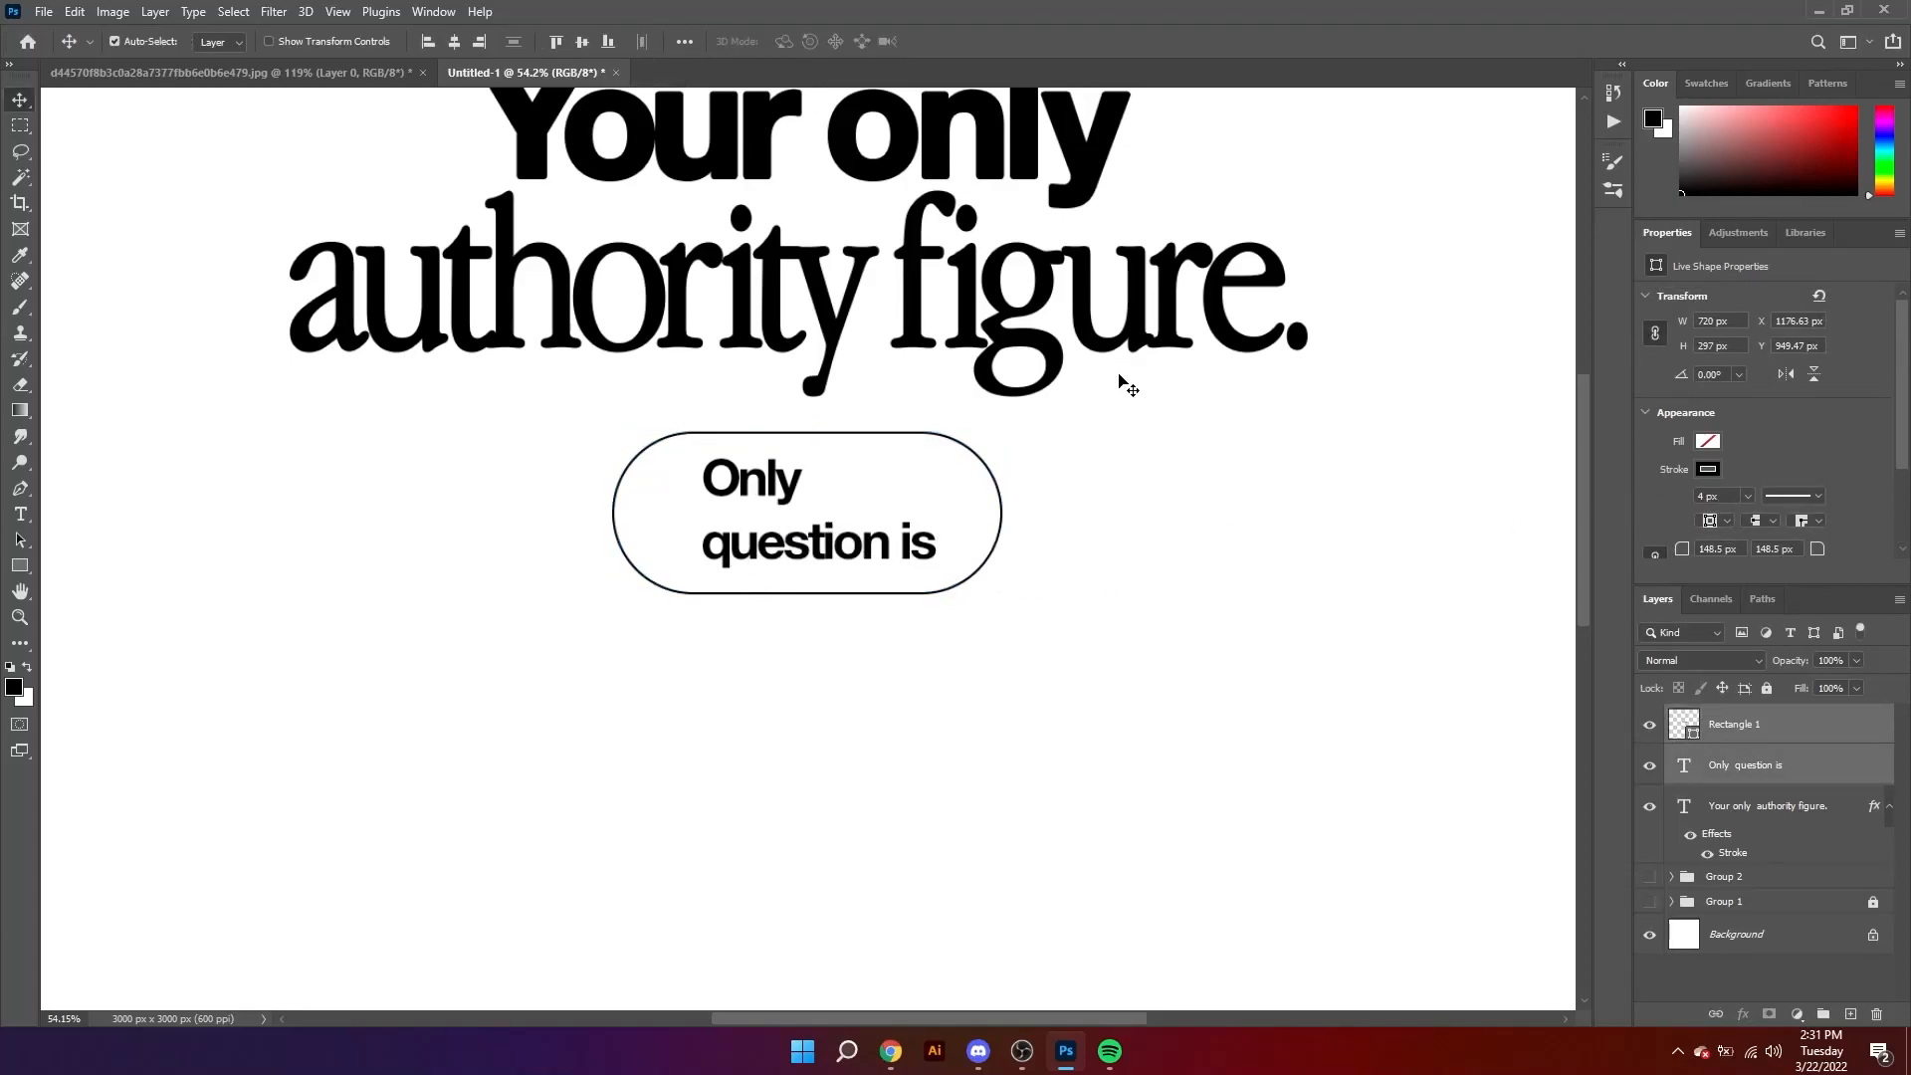
{"action": "left_click", "coordinate": [1337, 635]}
{"action": "left_click_drag", "start_coordinate": [979, 549], "coordinate": [1033, 585]}
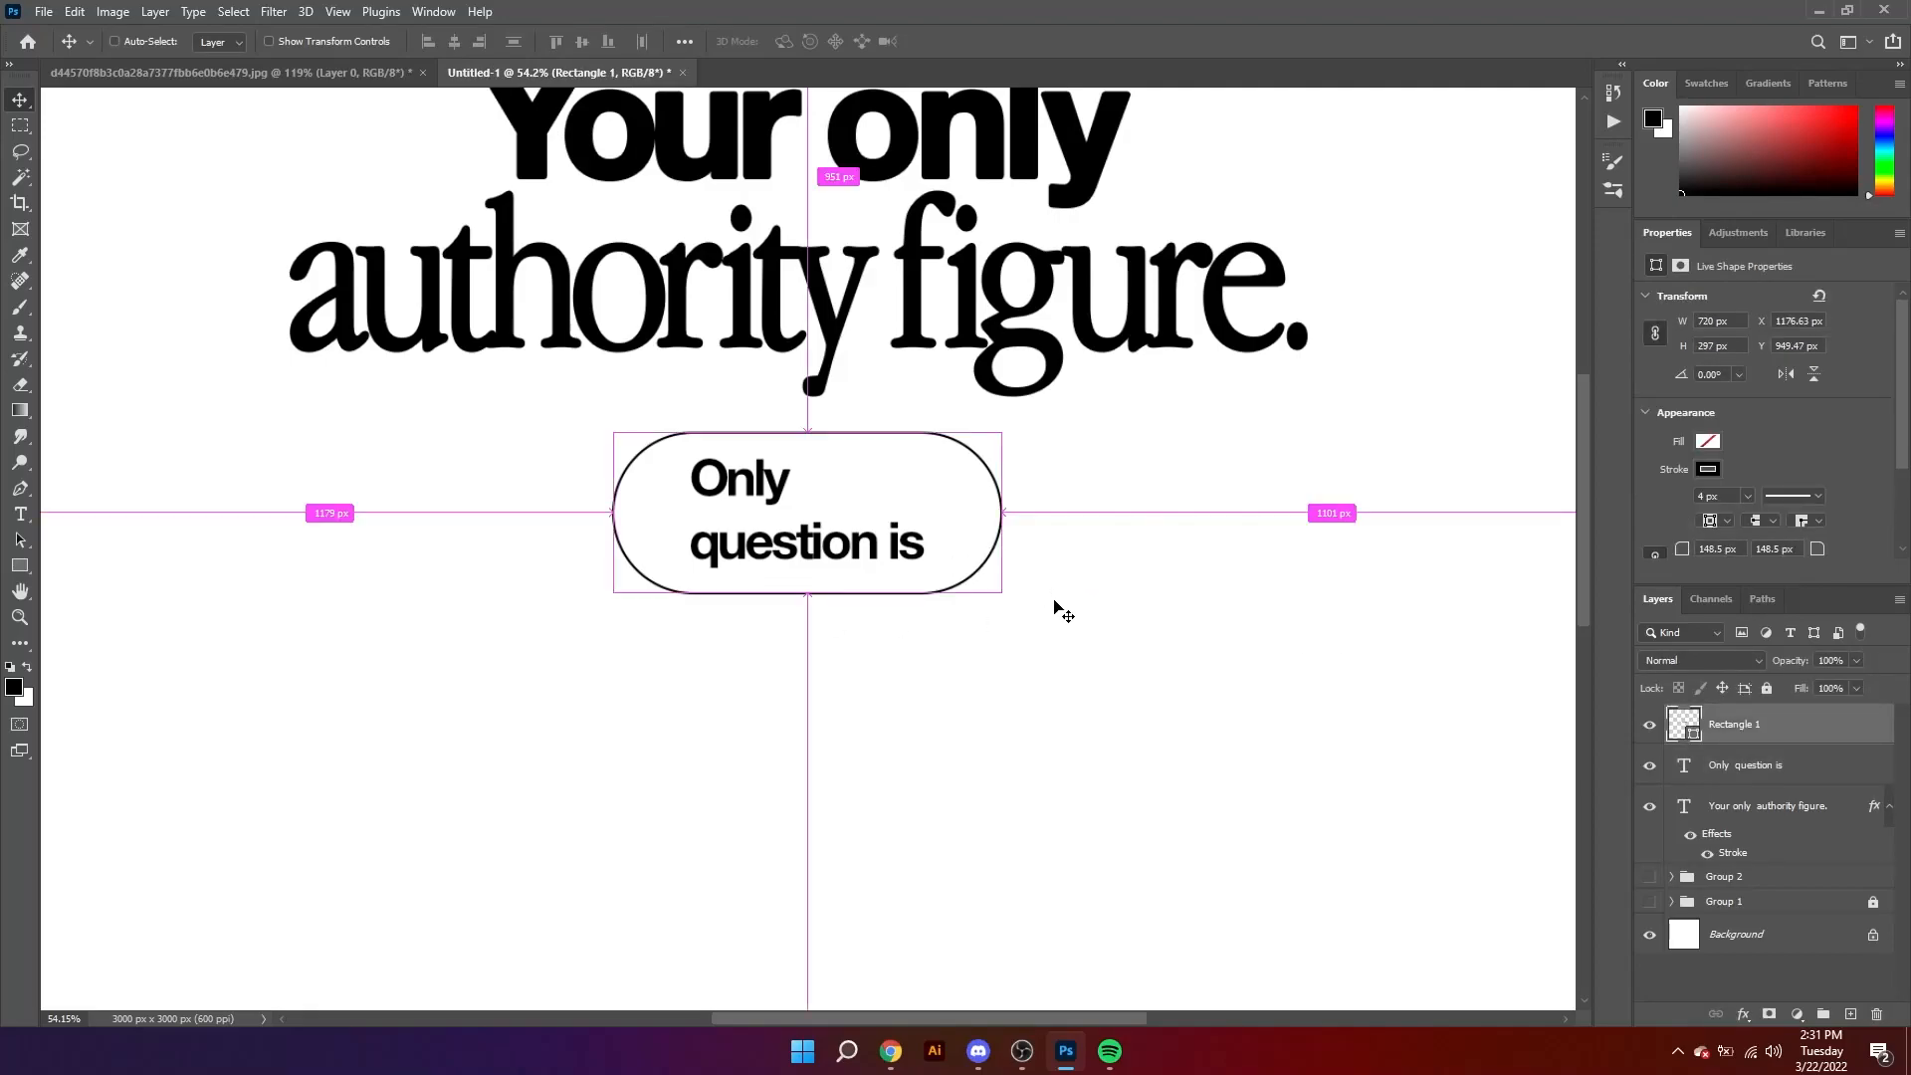
Step: Nudge the pill outline slightly and thicken its stroke to 7 px
{"action": "key", "text": "ctrl+t"}
{"action": "key", "text": "Up"}
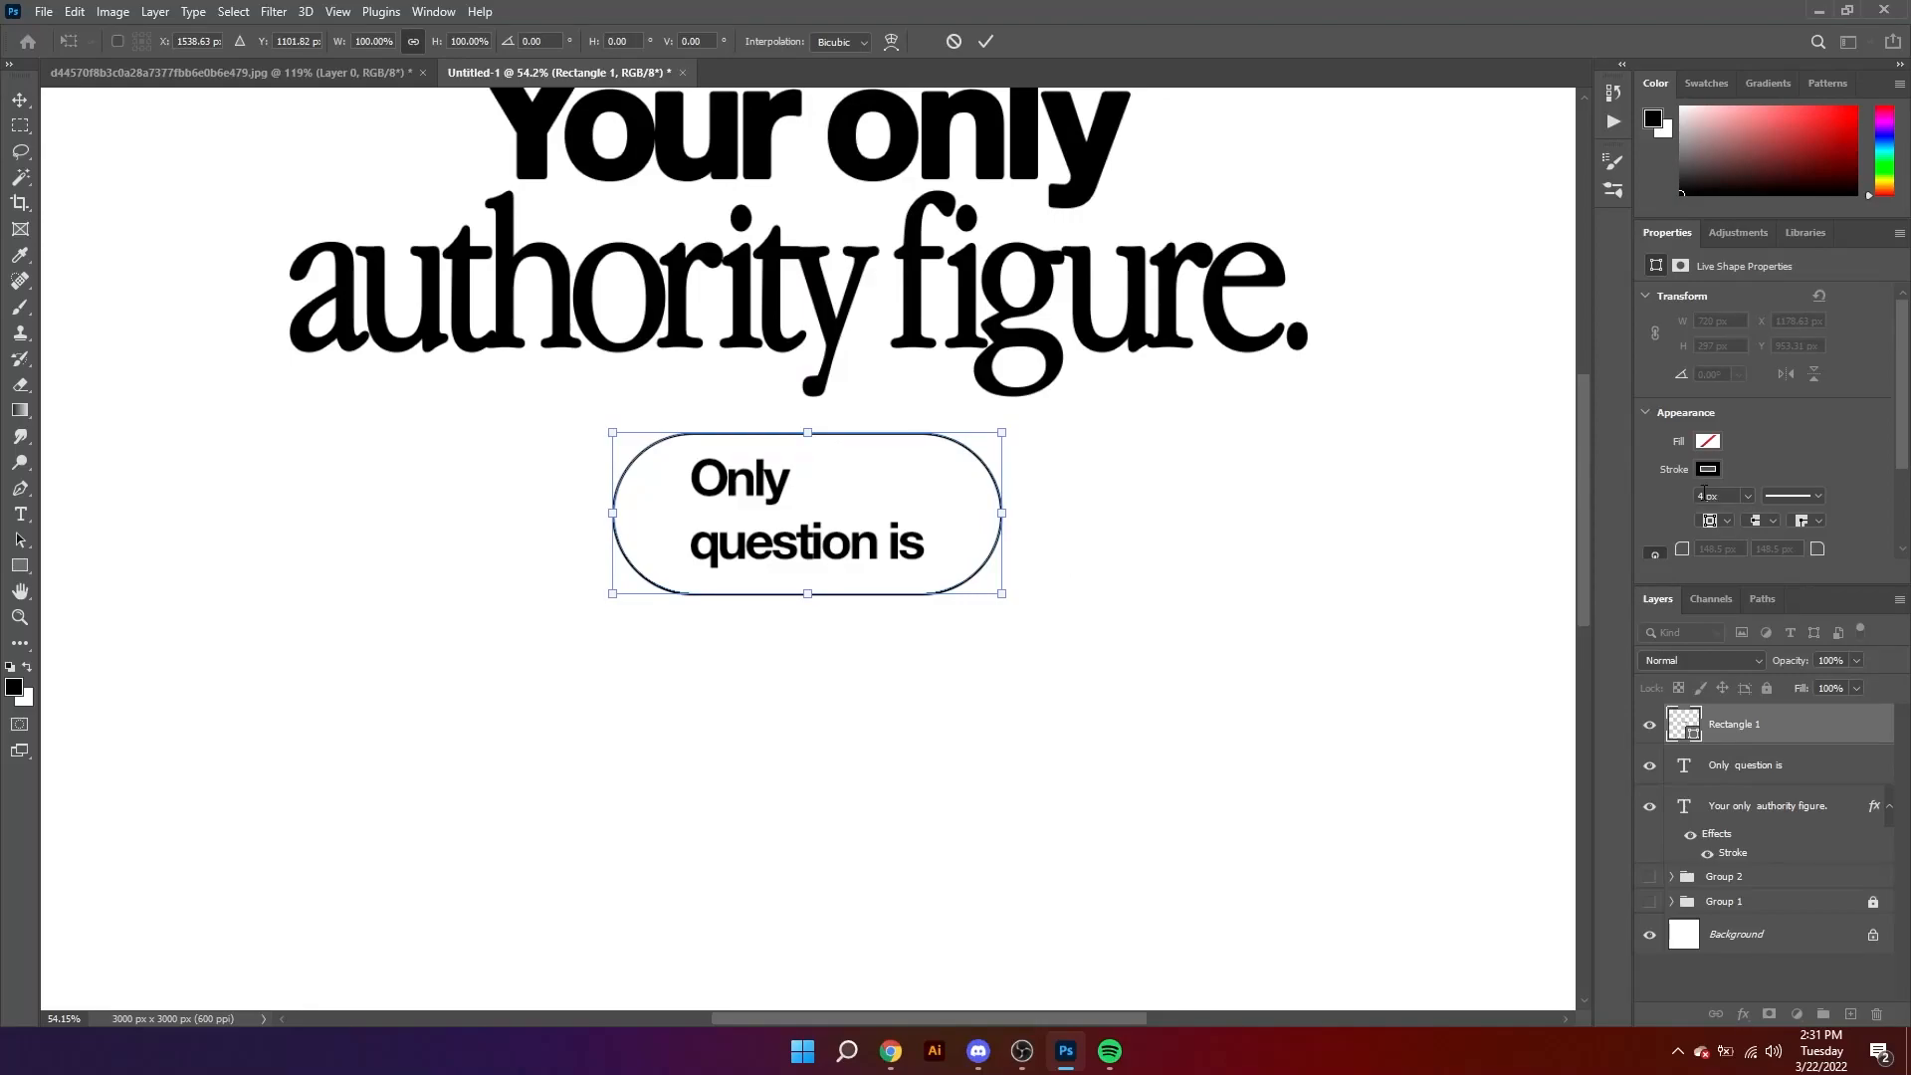
{"action": "key", "text": "Return"}
{"action": "type", "text": "7"}
{"action": "key", "text": "Return"}
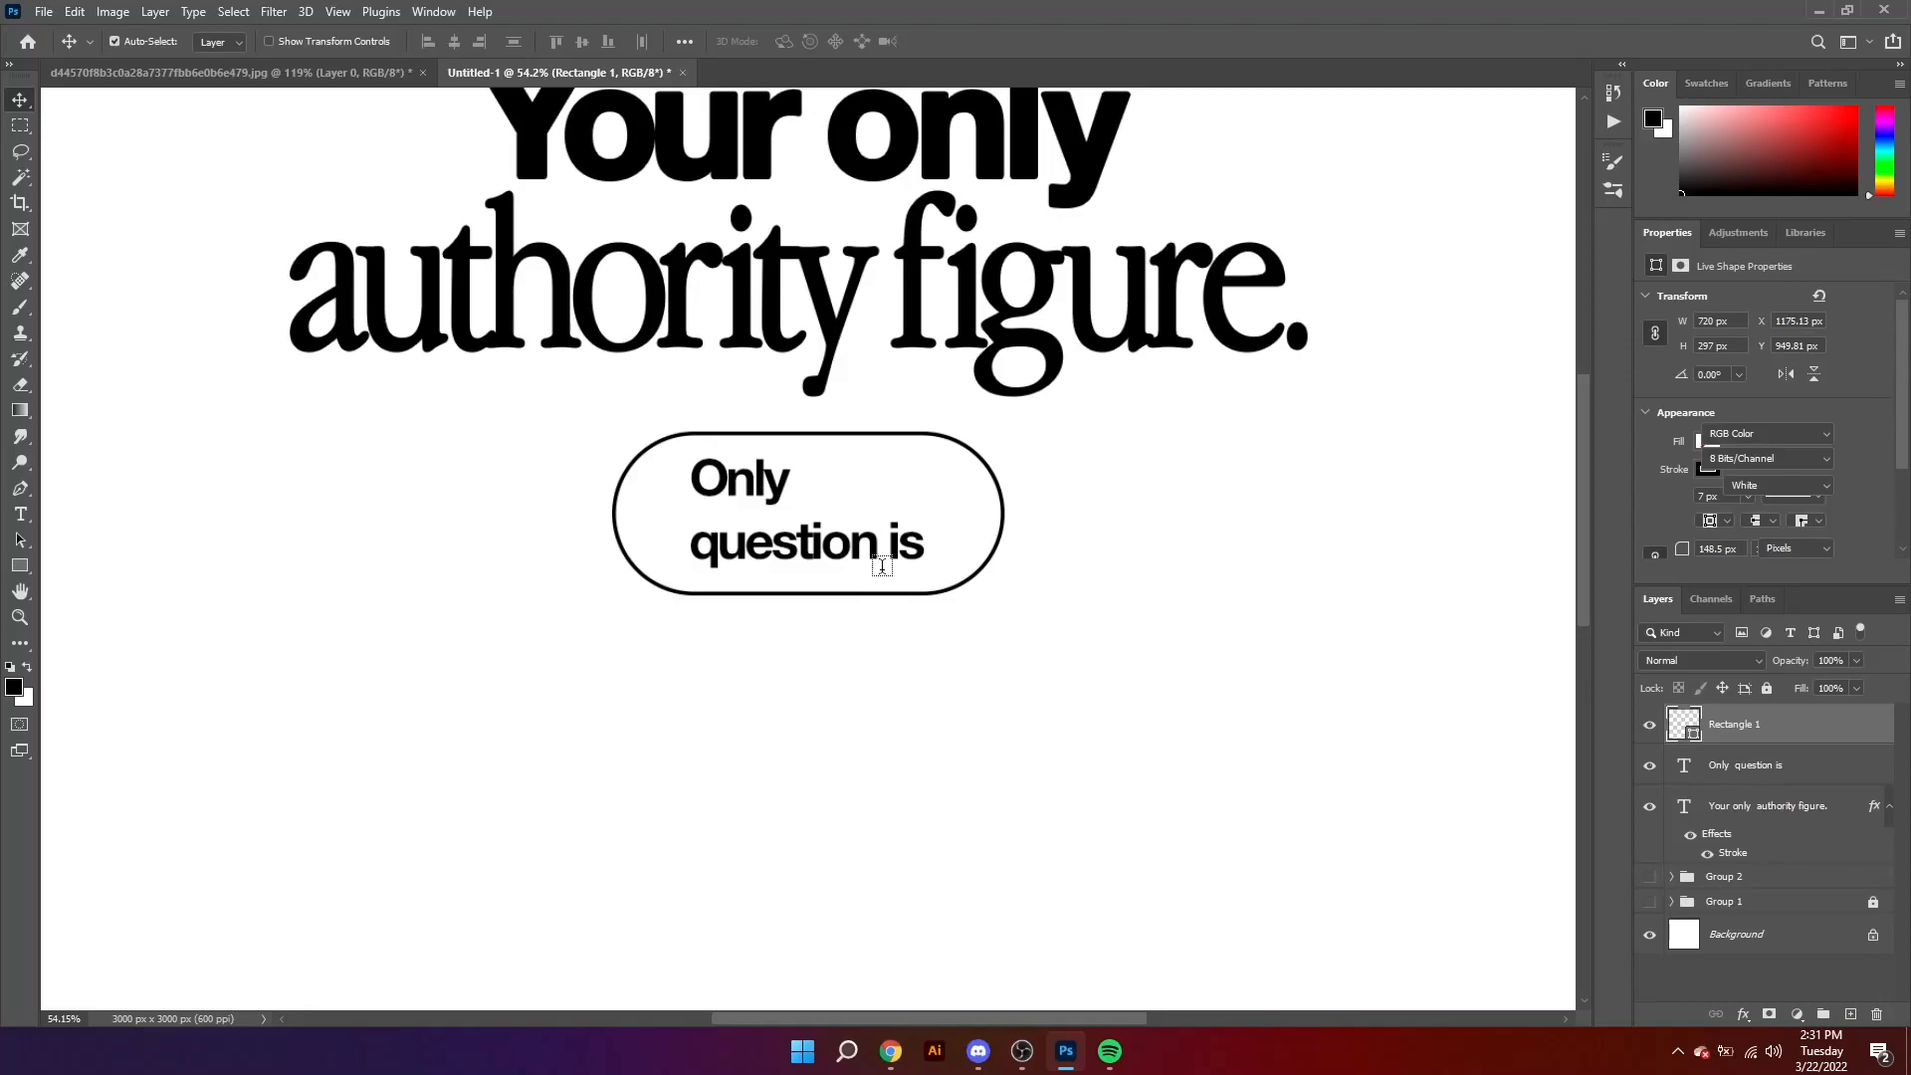
Step: Add an ellipsis after "is" so the text reads "Only question is ..."
{"action": "key", "text": "t"}
{"action": "left_click", "coordinate": [906, 553]}
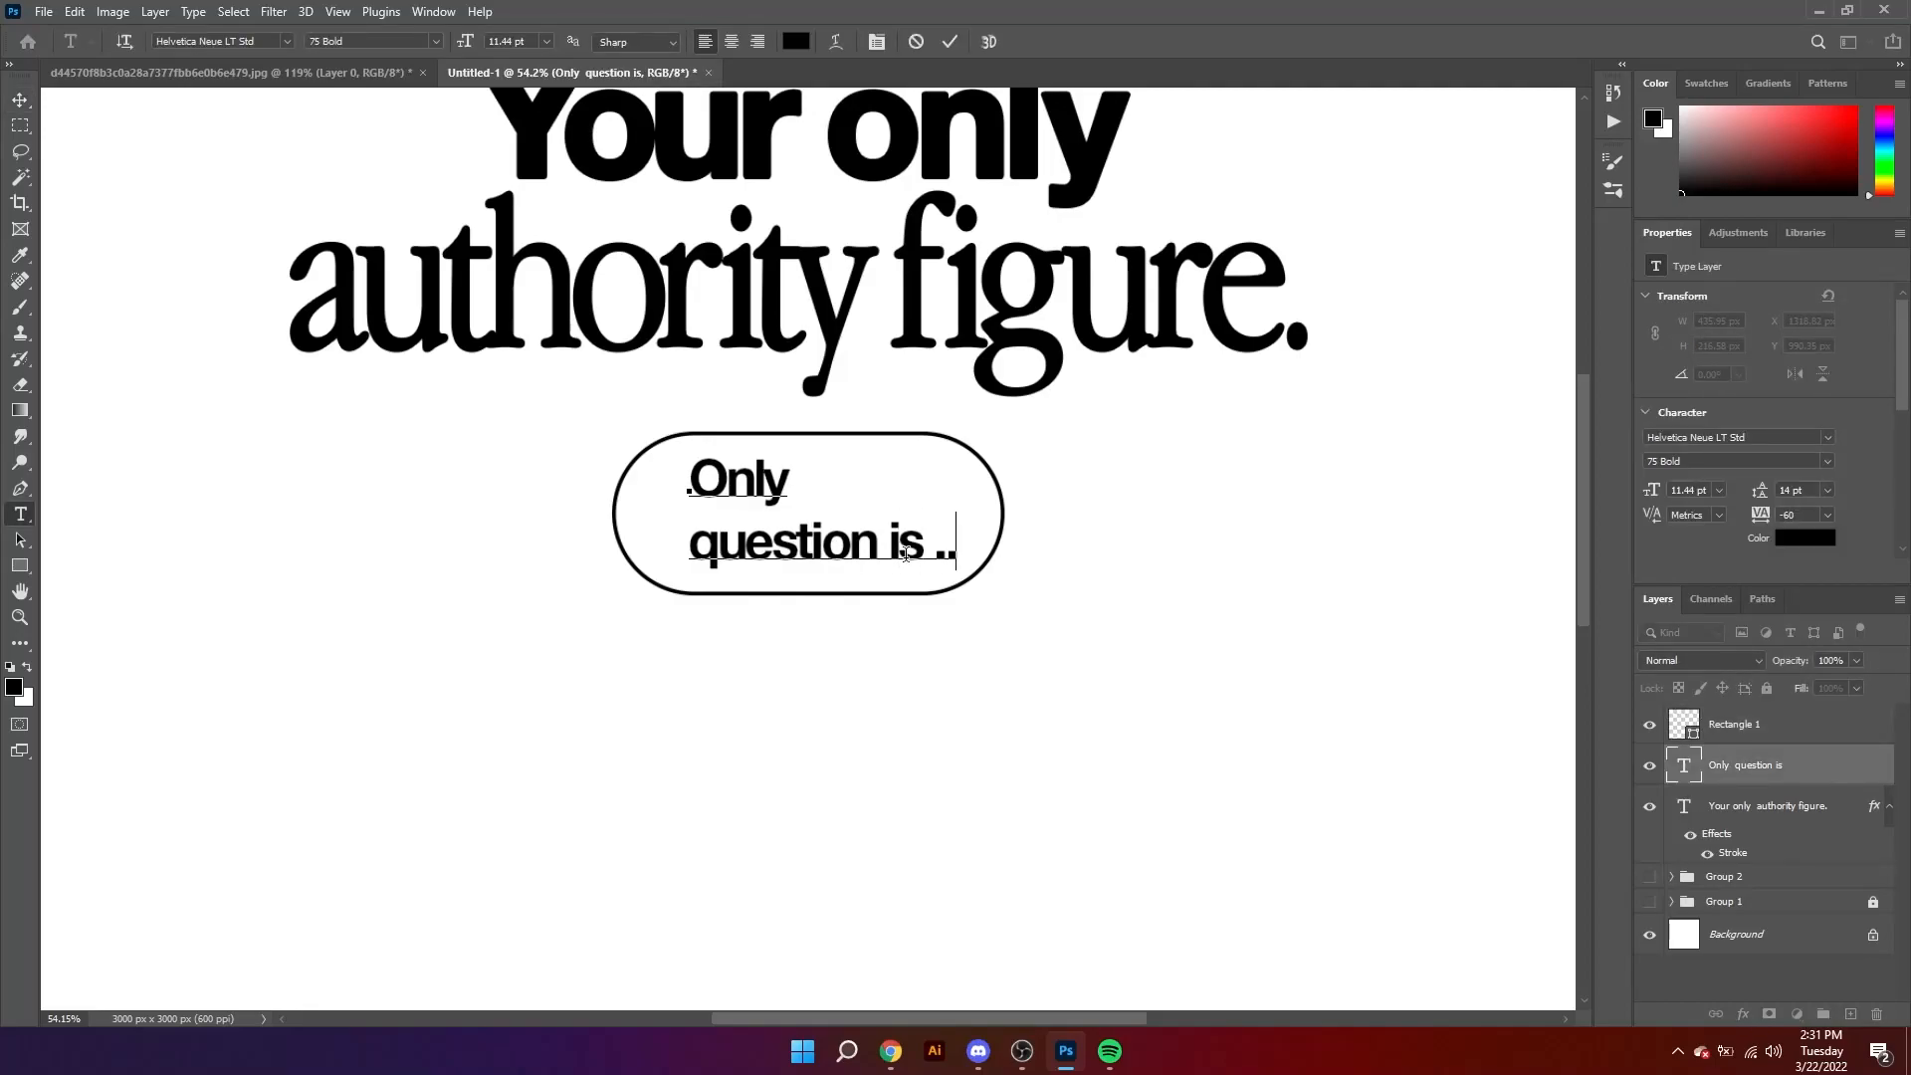
{"action": "left_click", "coordinate": [20, 99]}
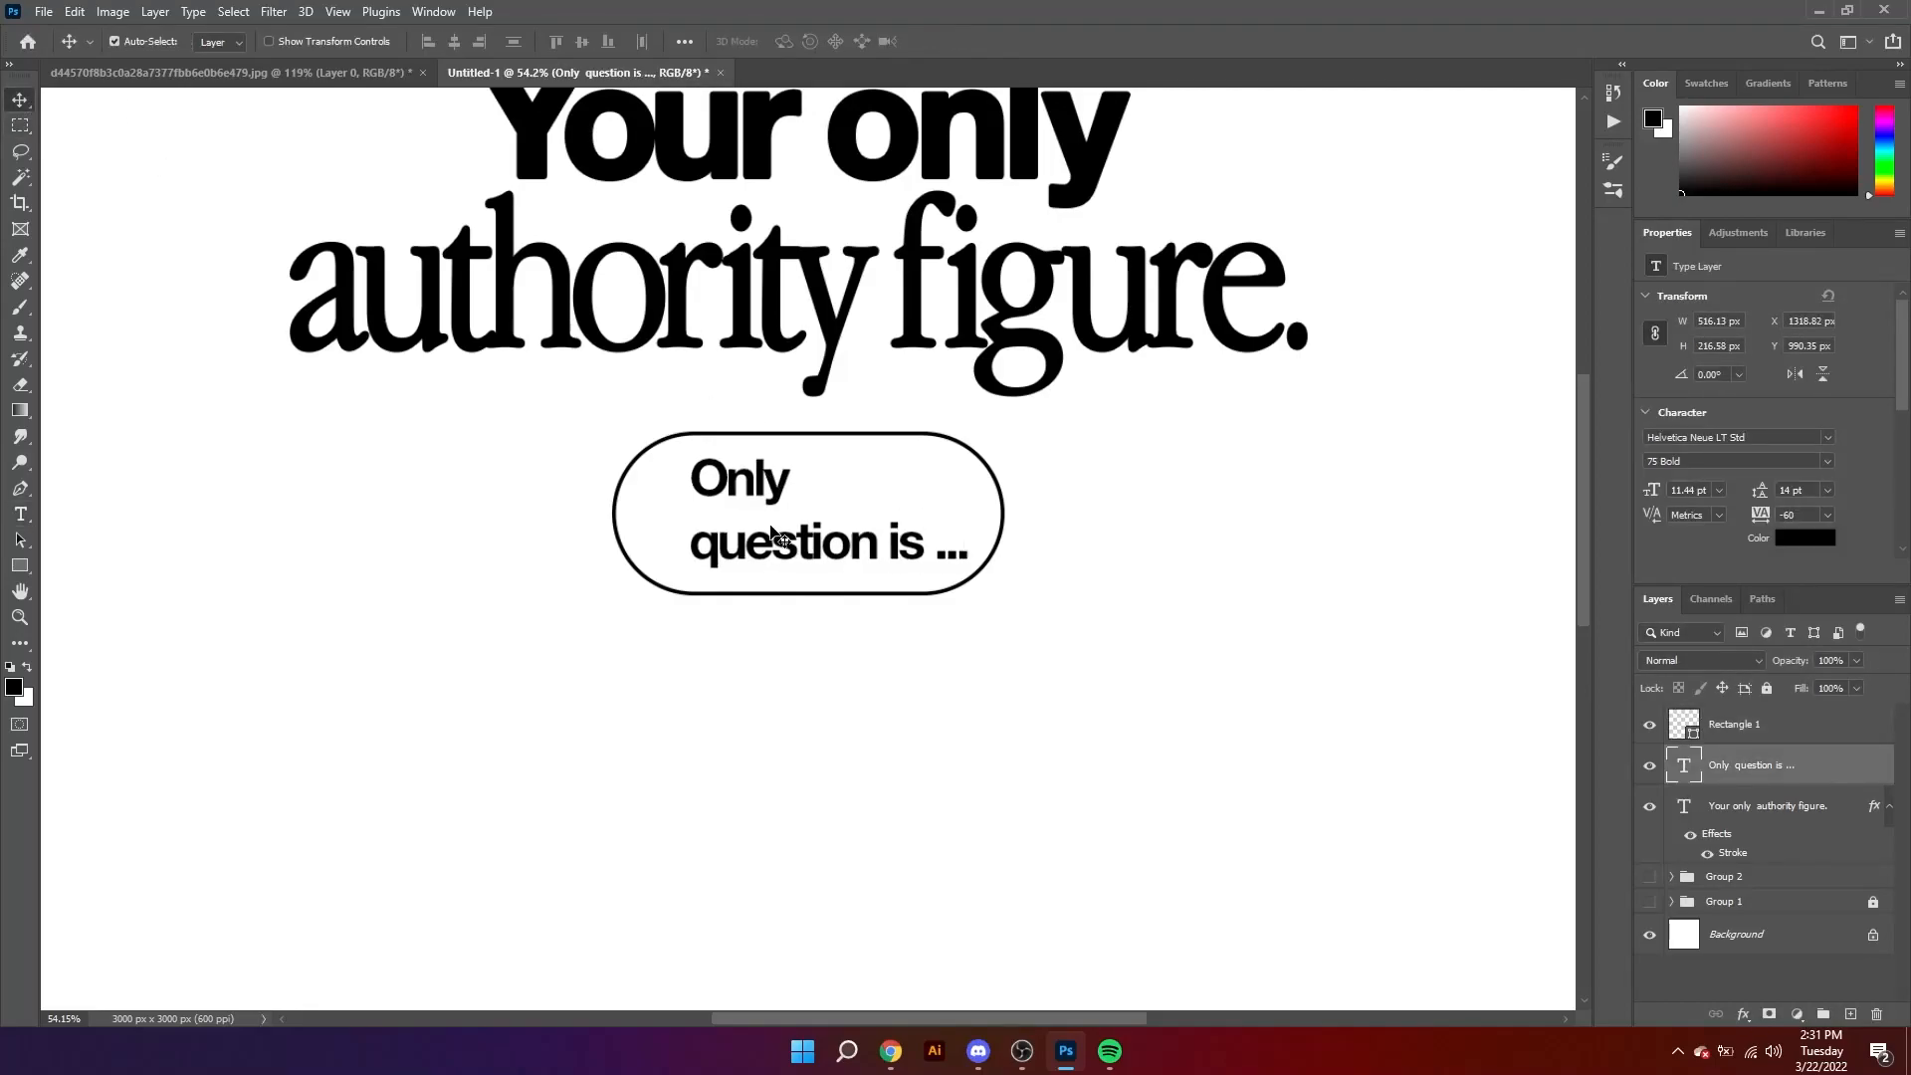
Step: Widen the pill outline evenly on both sides to 794 px
{"action": "left_click", "coordinate": [1008, 527]}
{"action": "key", "text": "ctrl+t"}
{"action": "left_click_drag", "start_coordinate": [1002, 514], "coordinate": [1025, 517]}
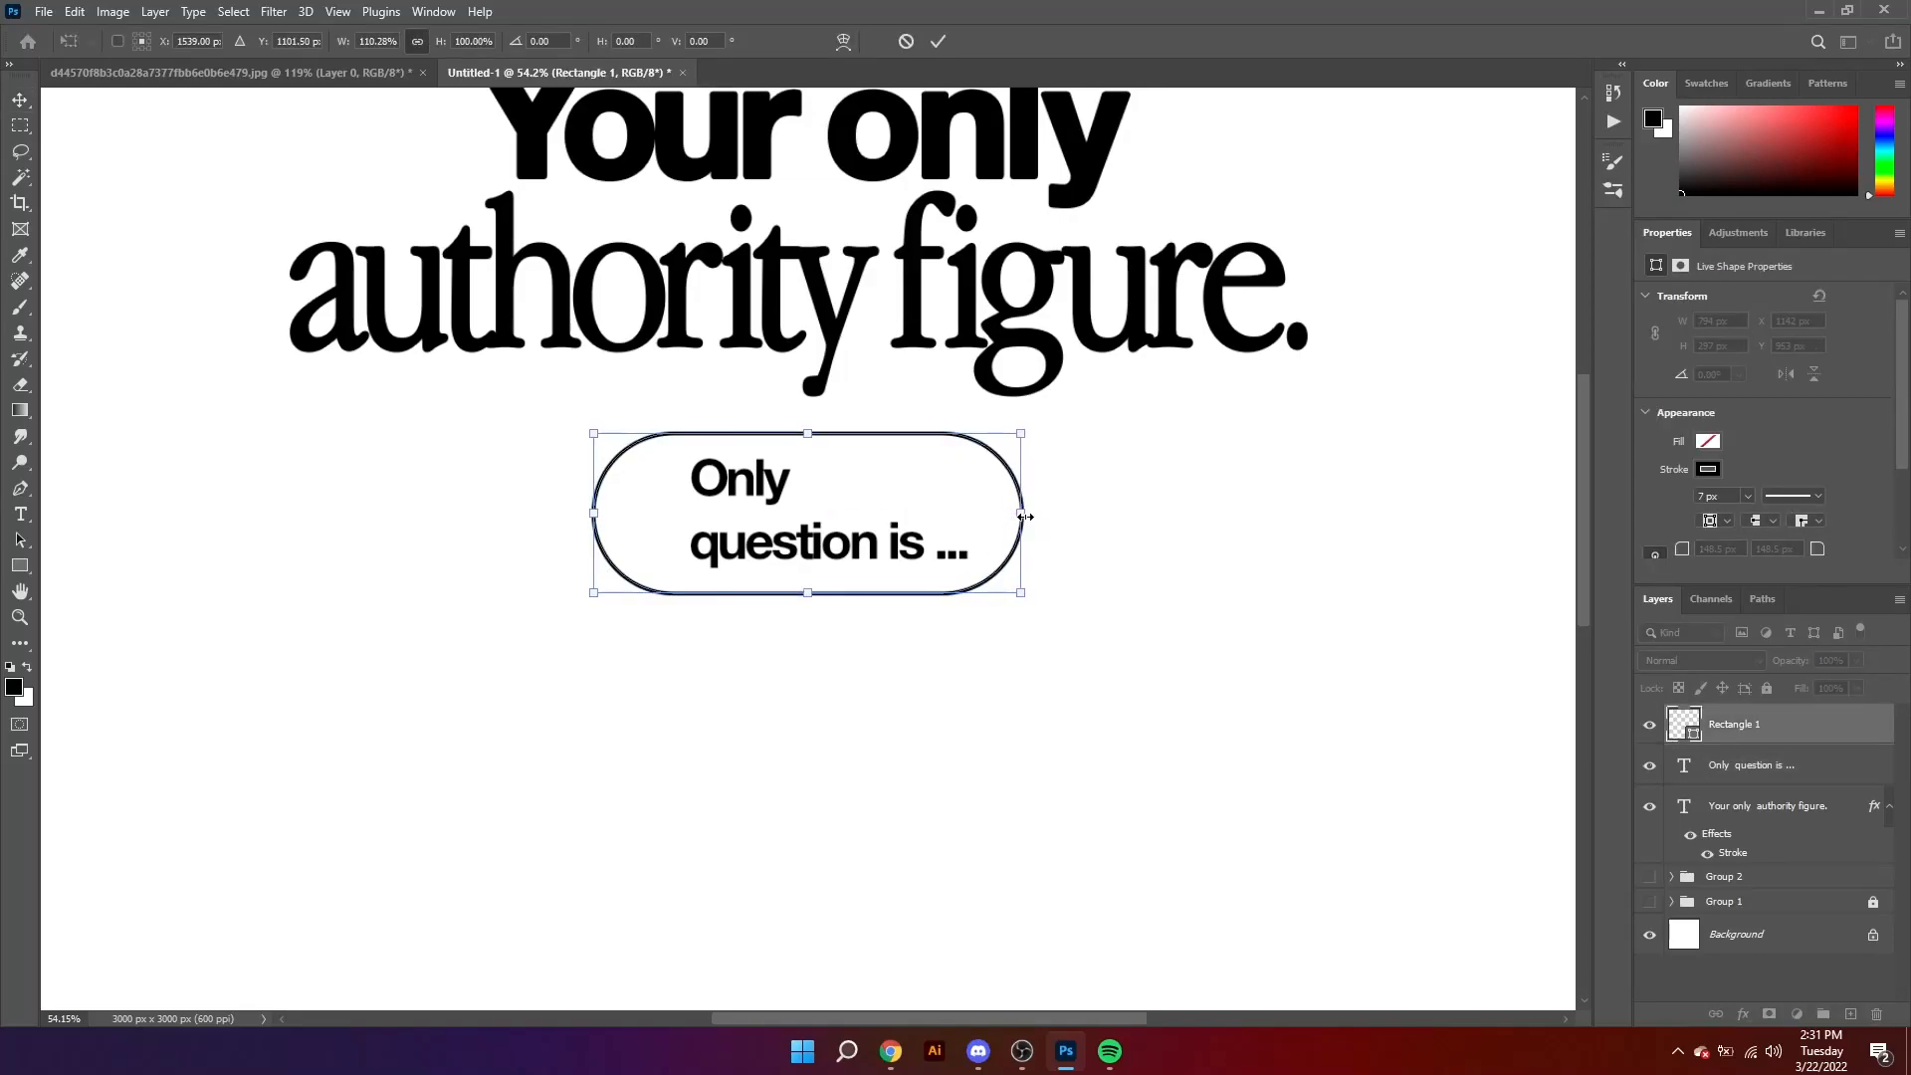
{"action": "key", "text": "Return"}
Step: Align the horizontal centers of the "Only question is ..." text and the pill outline
{"action": "left_click_drag", "start_coordinate": [435, 496], "coordinate": [1103, 659]}
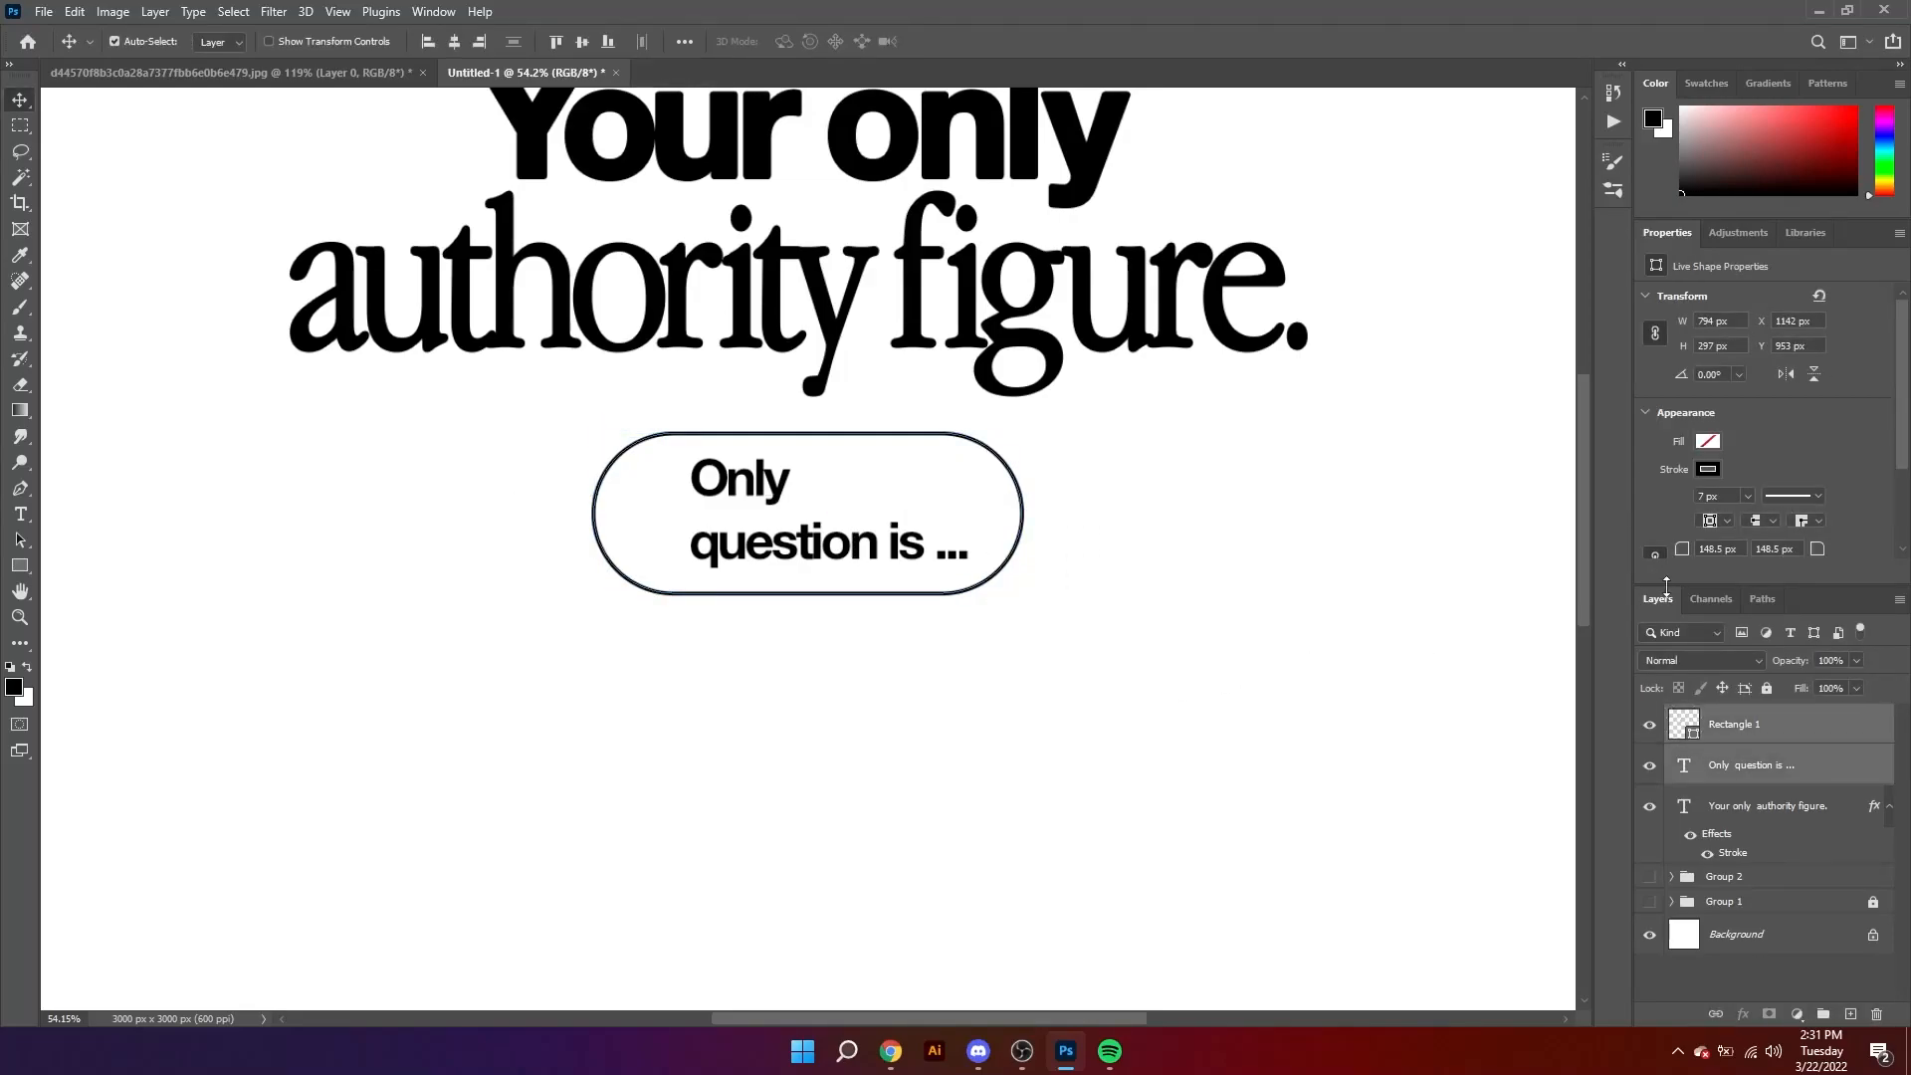
{"action": "scroll", "coordinate": [1754, 506], "scroll_direction": "down", "scroll_amount": 3}
{"action": "scroll", "coordinate": [1737, 490], "scroll_direction": "up", "scroll_amount": 2}
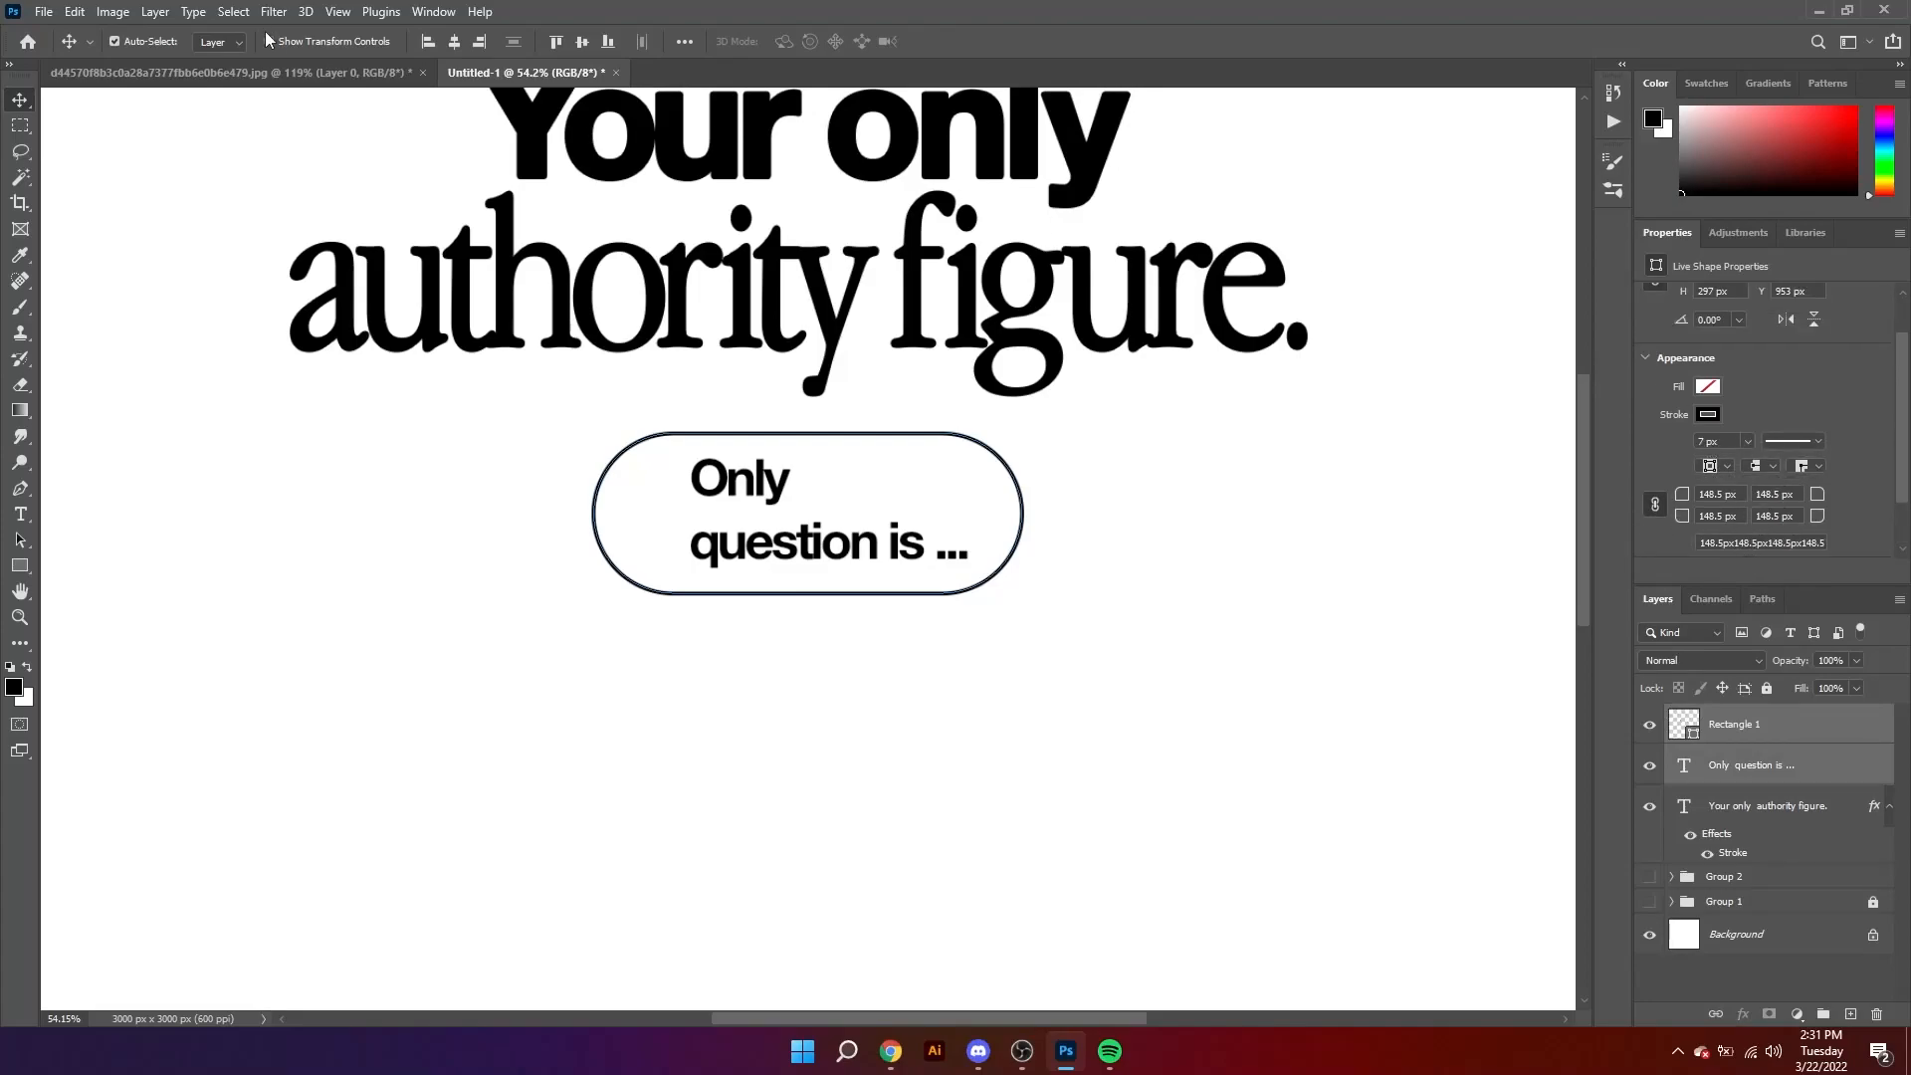
{"action": "left_click", "coordinate": [454, 41]}
{"action": "left_click", "coordinate": [1310, 588]}
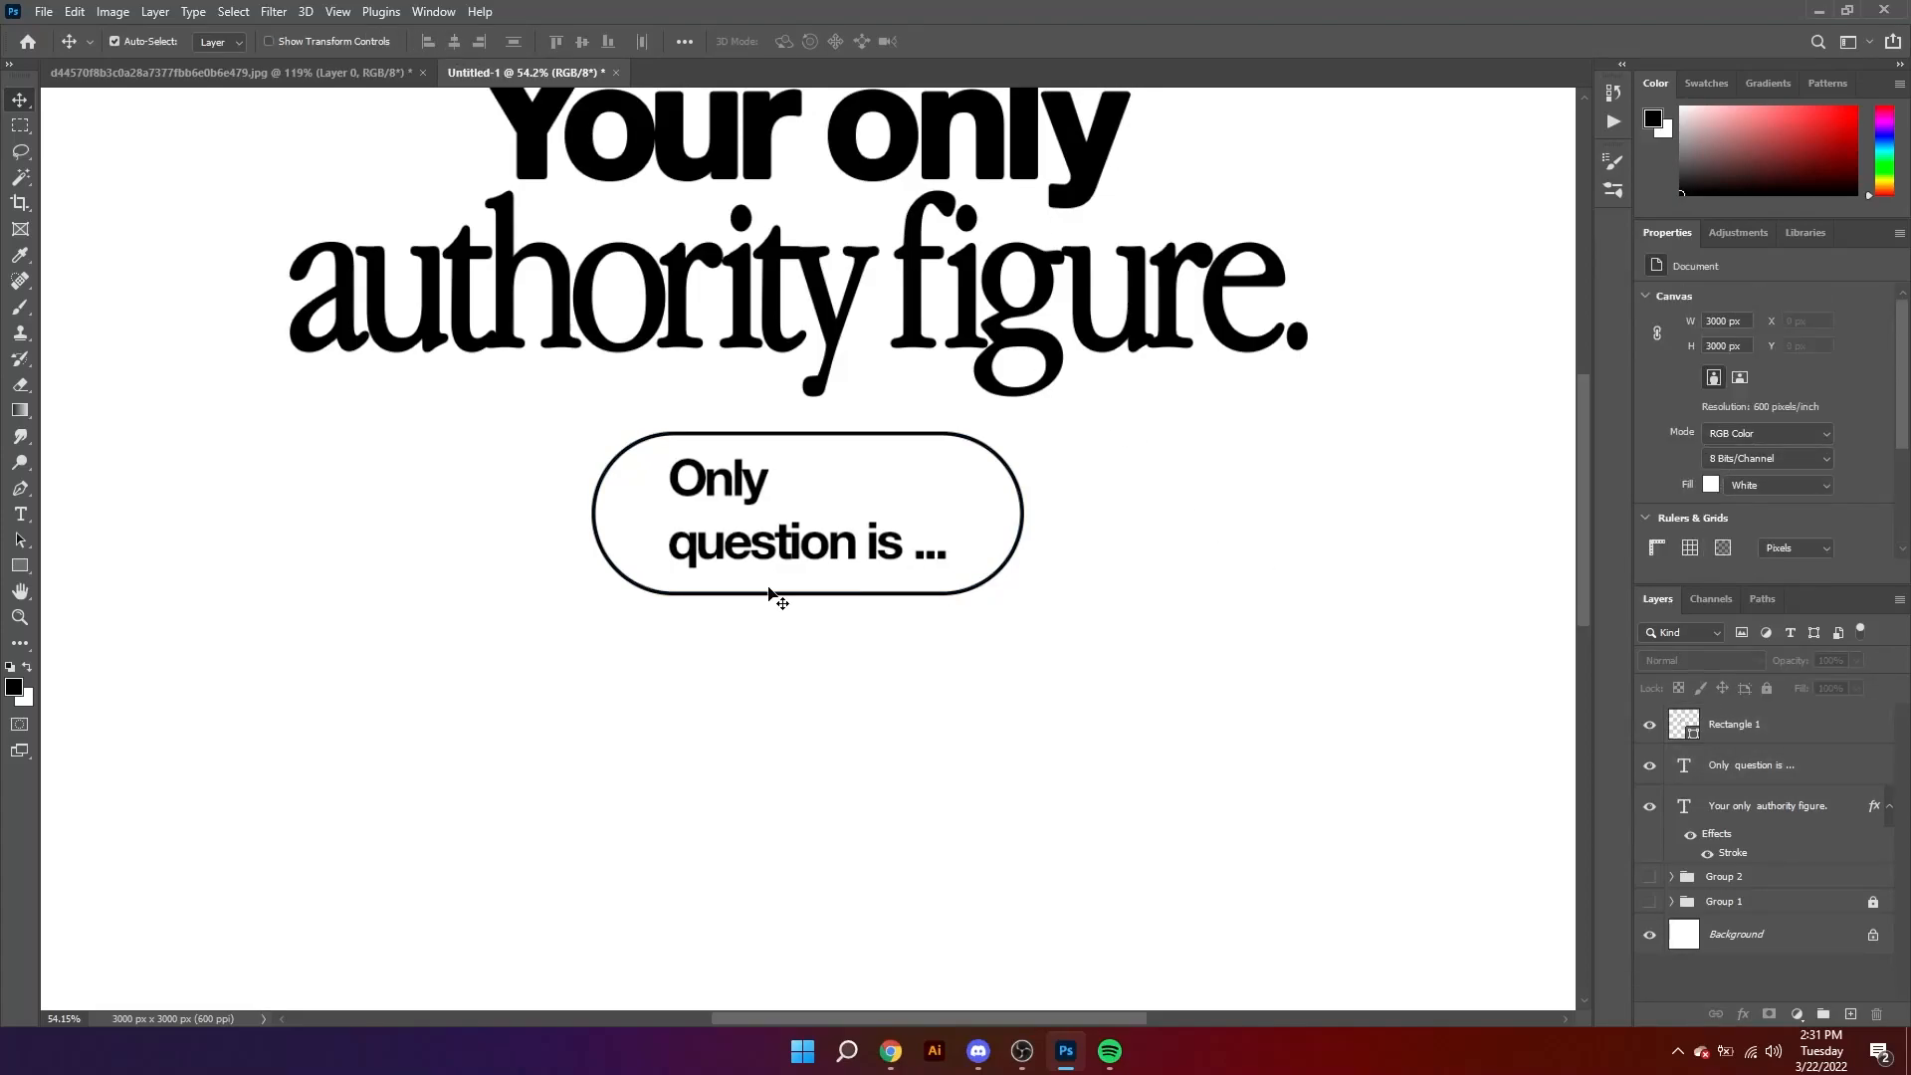
Step: Add a fourth period to the end of the pill text
{"action": "double_click", "coordinate": [814, 560]}
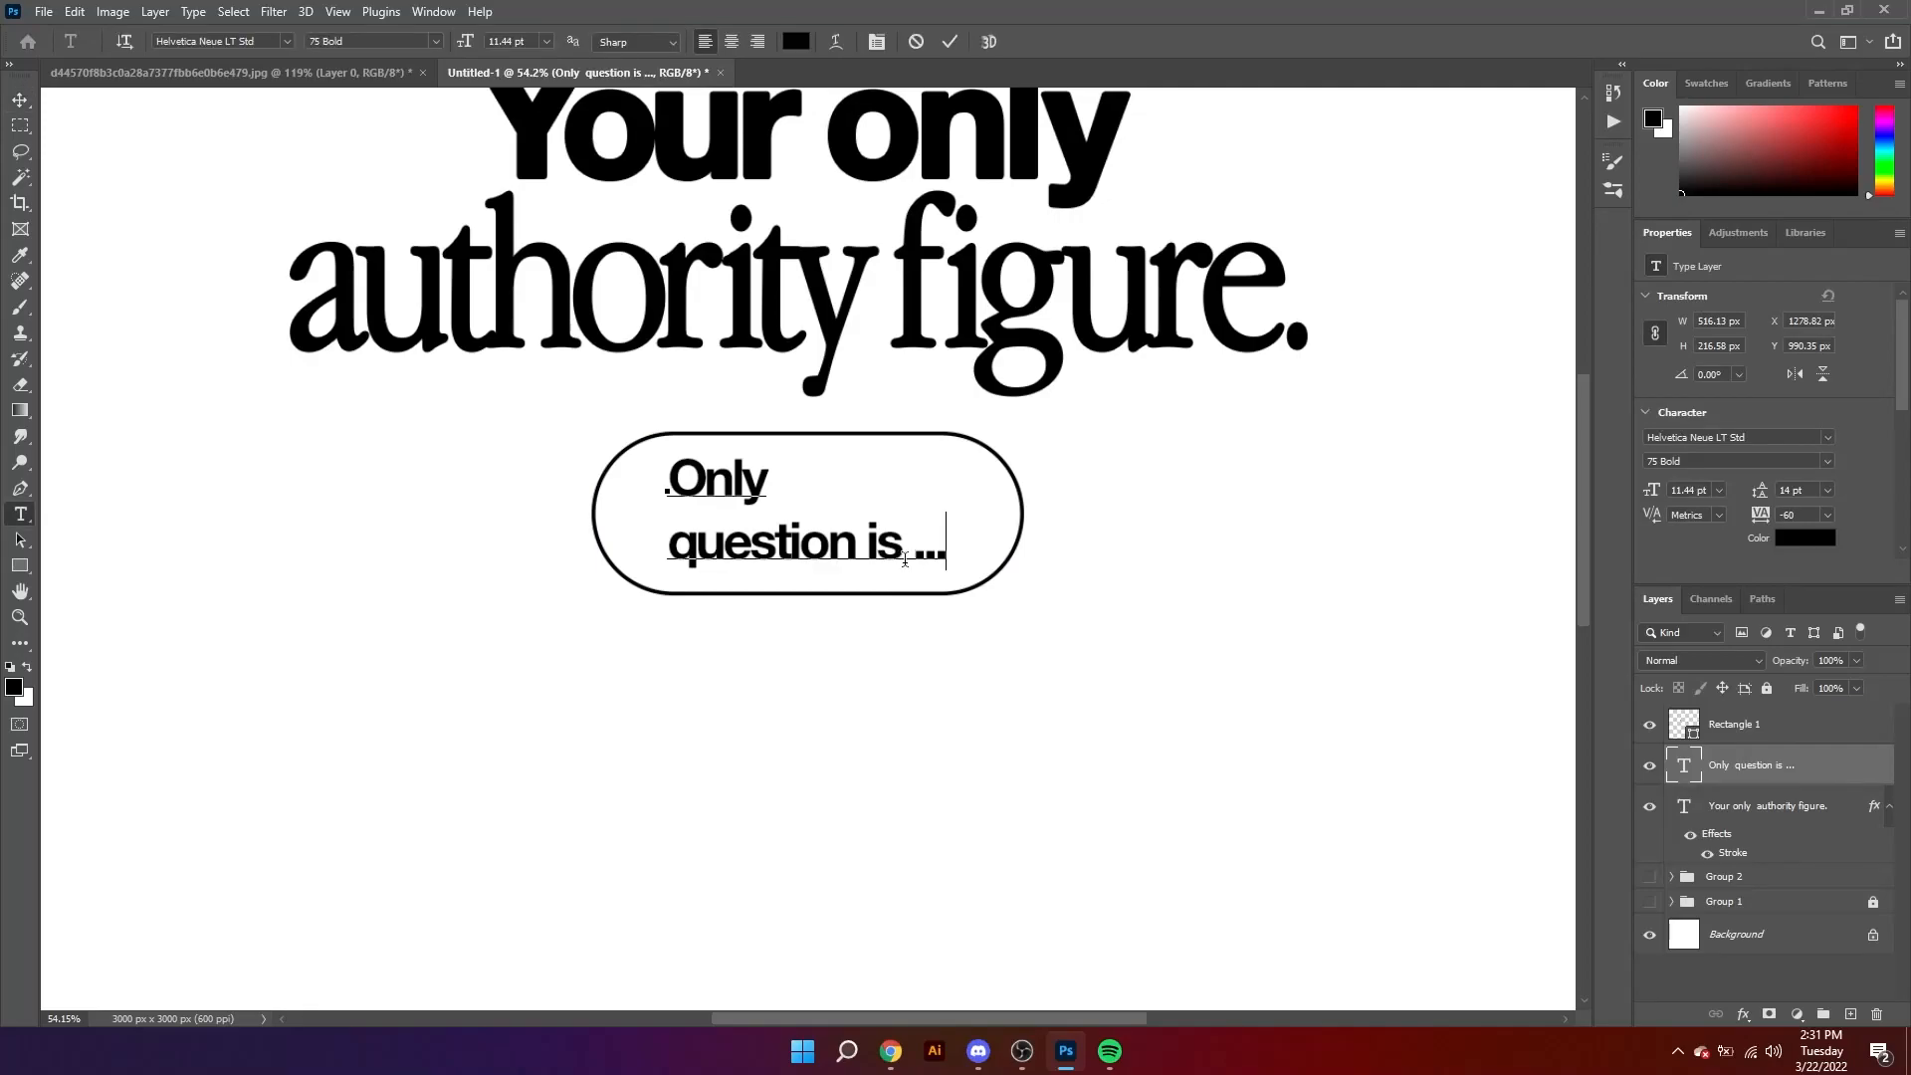
{"action": "left_click", "coordinate": [21, 101]}
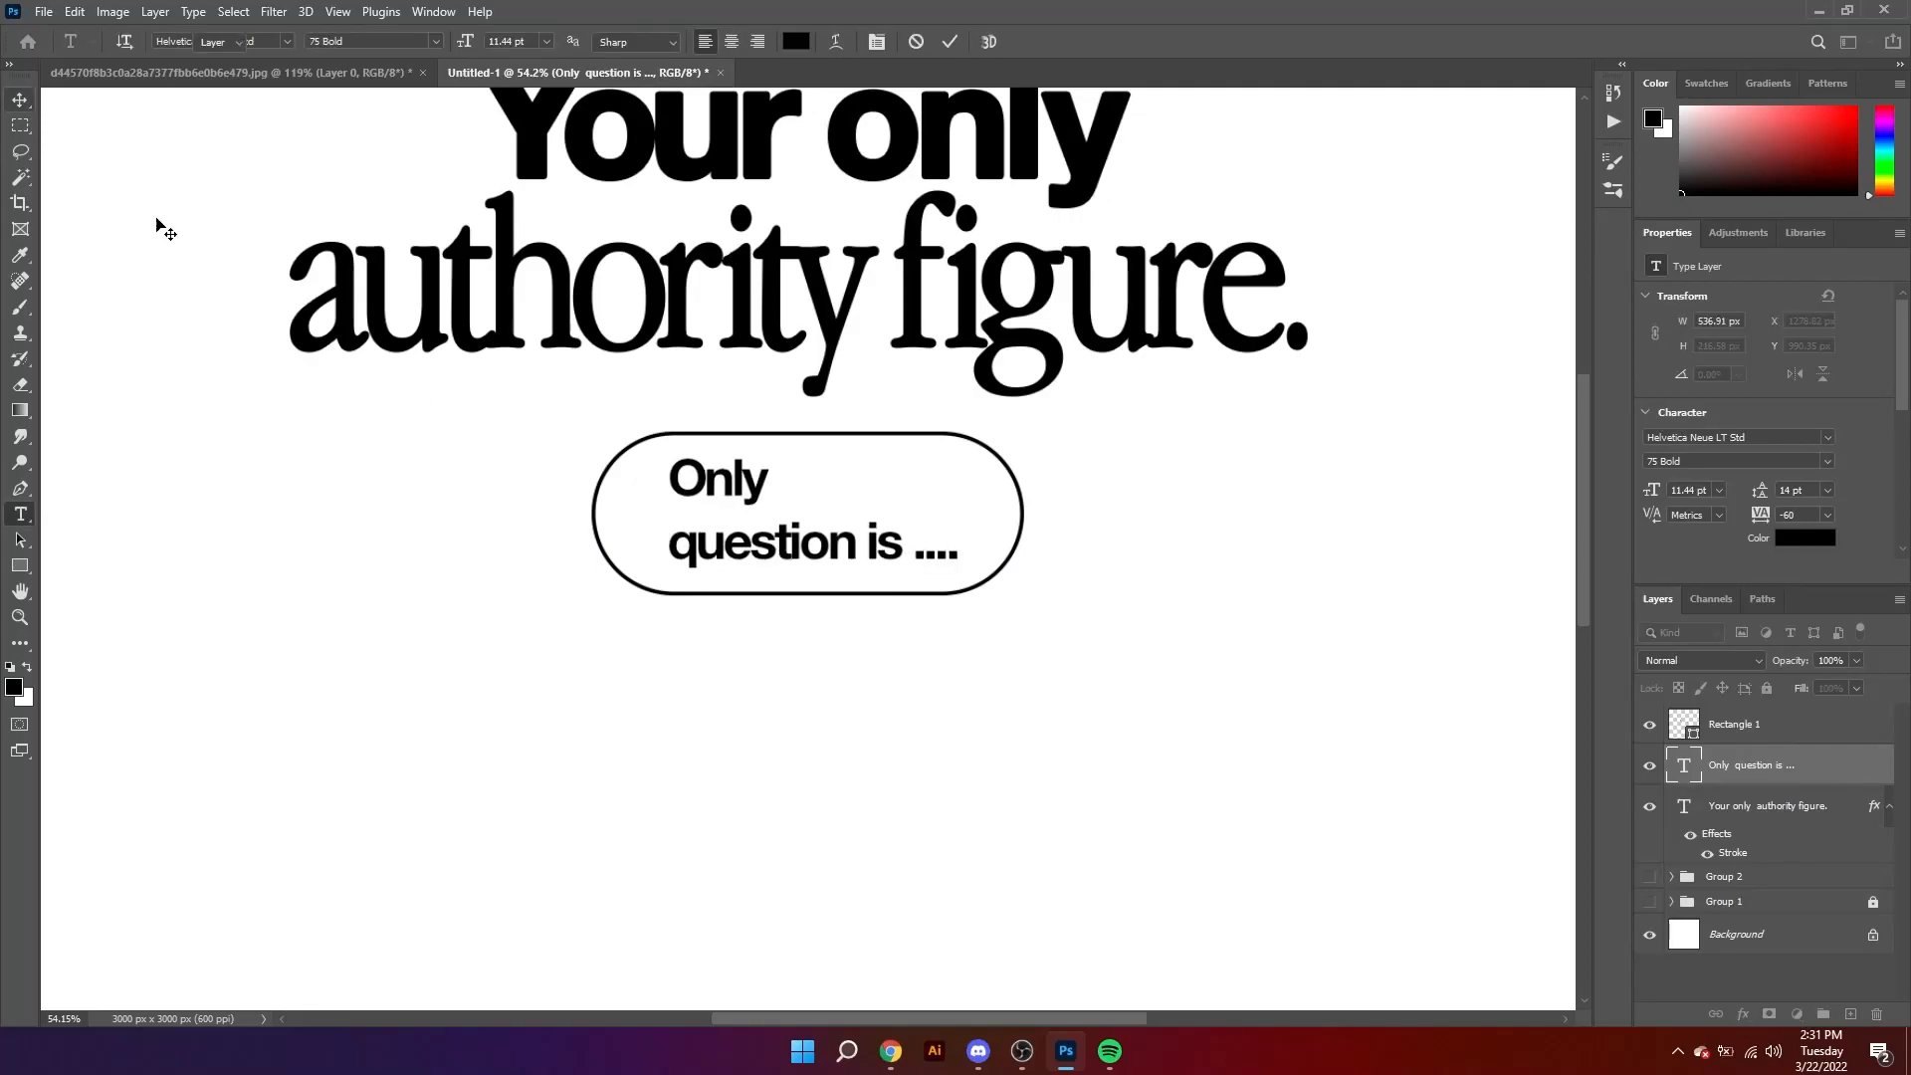
{"action": "left_click", "coordinate": [619, 699]}
Step: Fine-tune the kerning between individual letters of the pill text and commit the text edit
{"action": "key", "text": "z"}
{"action": "left_click", "coordinate": [685, 511], "text": "alt"}
{"action": "left_click_drag", "start_coordinate": [775, 543], "coordinate": [836, 606]}
{"action": "key", "text": "t"}
{"action": "left_click", "coordinate": [834, 570]}
{"action": "key", "text": "alt+Right"}
{"action": "key", "text": "Left"}
{"action": "key", "text": "Up"}
{"action": "key", "text": "Left"}
{"action": "key", "text": "alt+Right"}
{"action": "key", "text": "alt+Right"}
{"action": "key", "text": "alt+Left"}
{"action": "key", "text": "alt+Right"}
{"action": "key", "text": "alt+Left"}
{"action": "key", "text": "Left"}
{"action": "key", "text": "Right"}
{"action": "key", "text": "Left"}
{"action": "key", "text": "alt+Left"}
{"action": "key", "text": "Down"}
{"action": "left_click", "coordinate": [835, 572]}
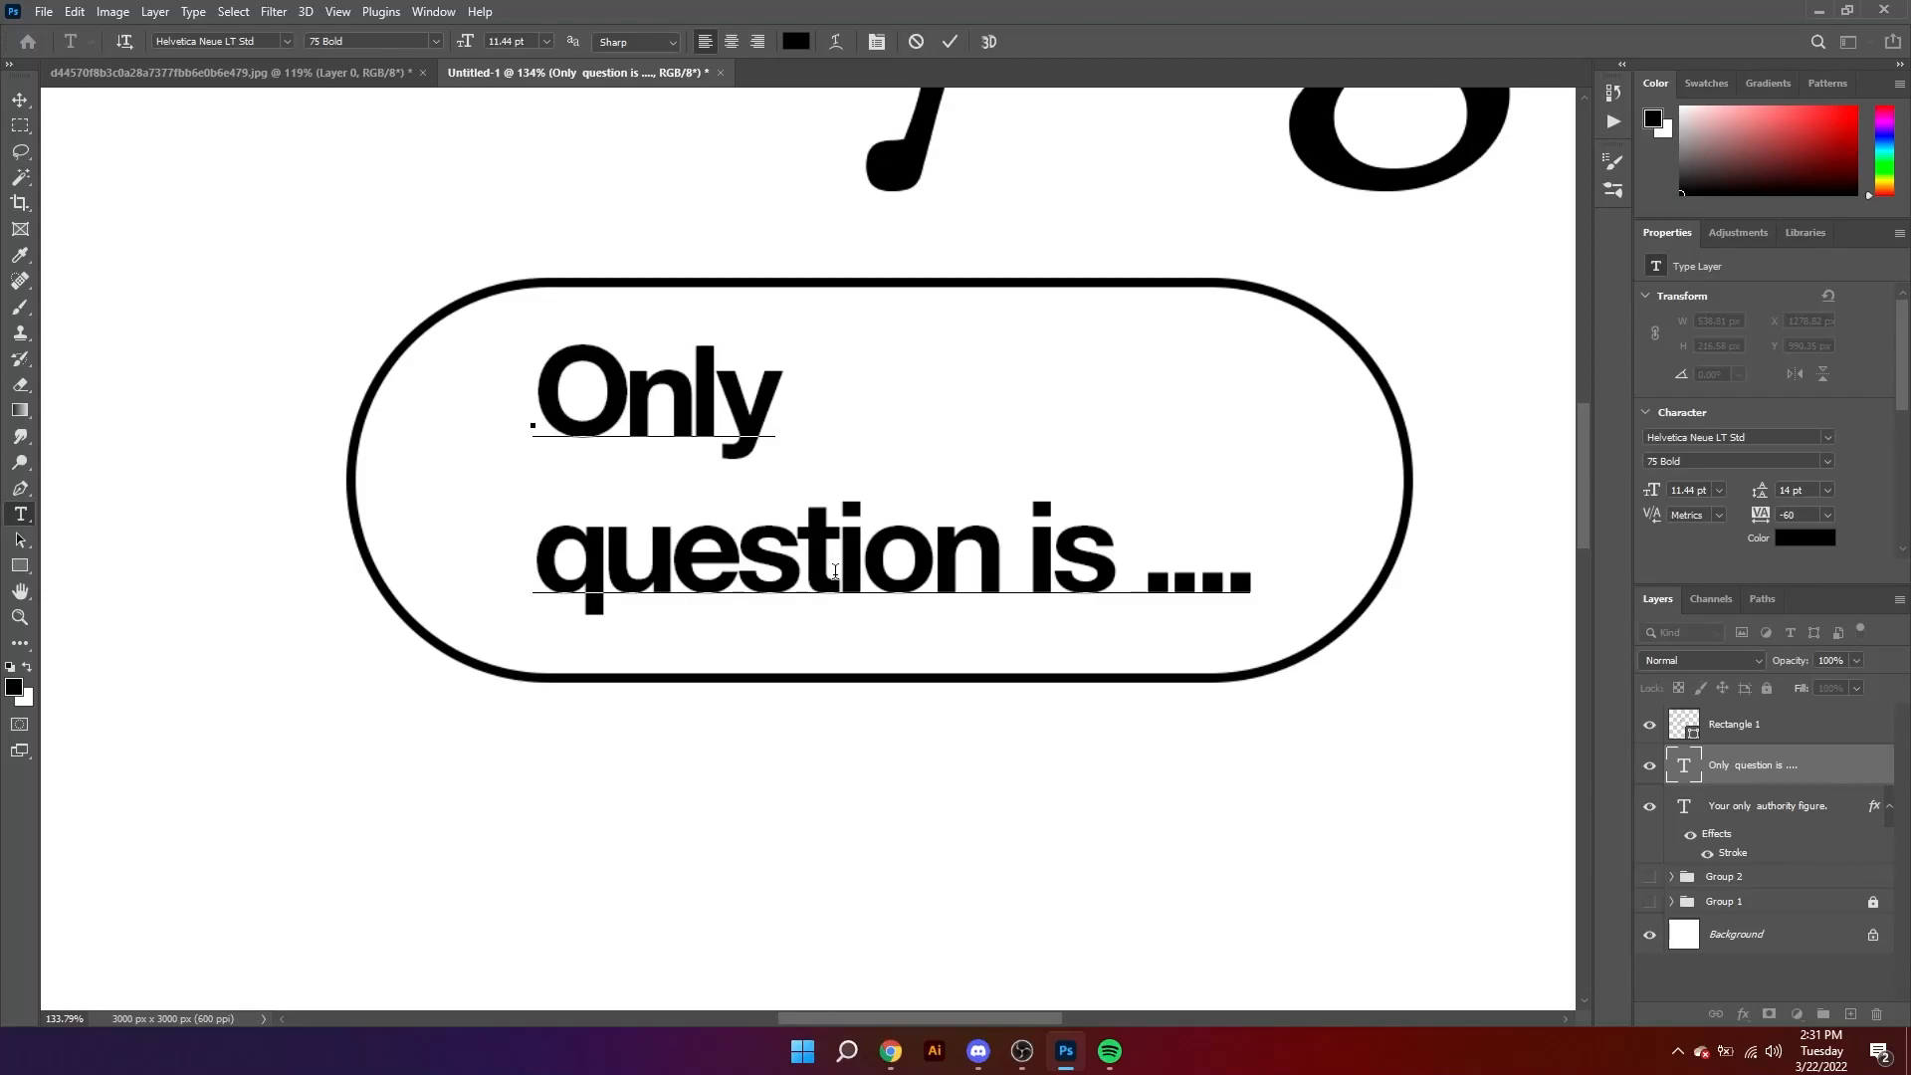
{"action": "key", "text": "Left"}
{"action": "key", "text": "Left"}
{"action": "key", "text": "Left"}
{"action": "left_click", "coordinate": [20, 100]}
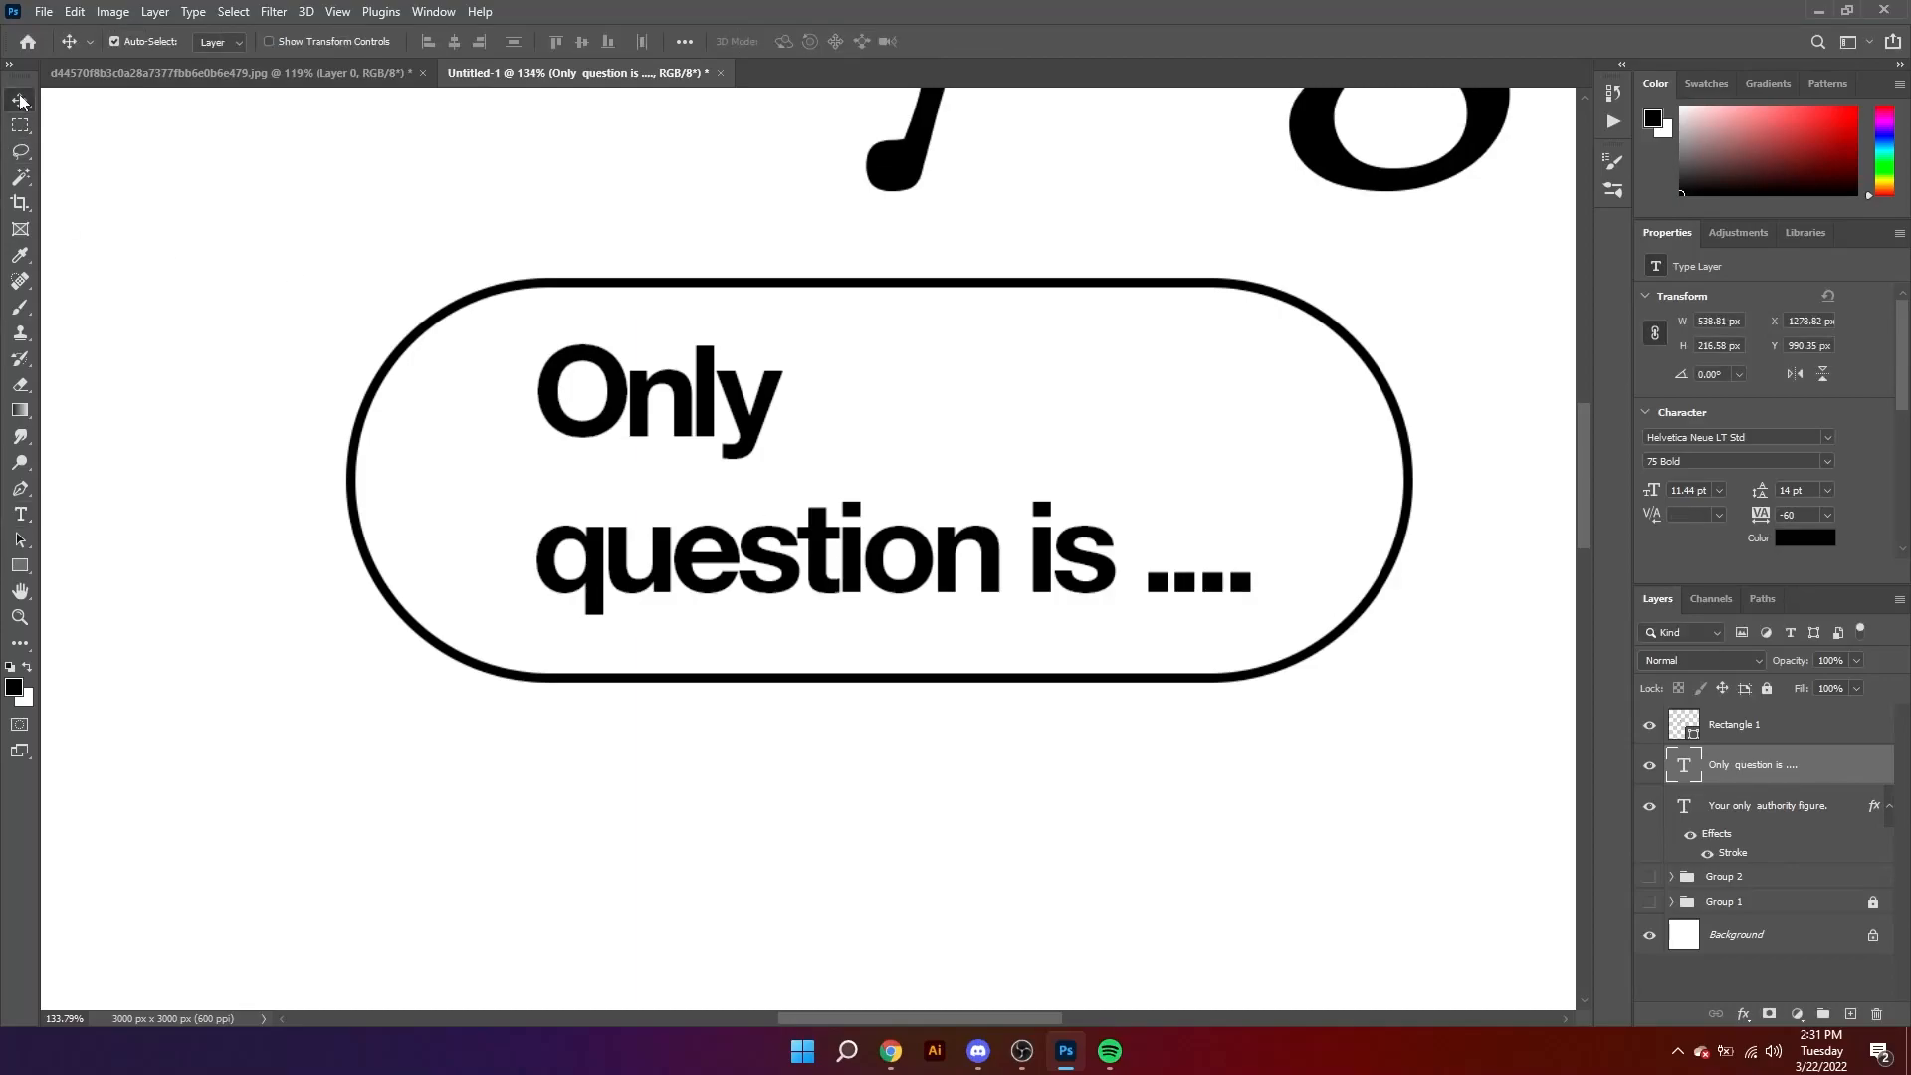
Step: Tighten the leading of the two-line pill text to 11 pt
{"action": "left_click_drag", "start_coordinate": [869, 442], "coordinate": [697, 445]}
{"action": "double_click", "coordinate": [793, 456]}
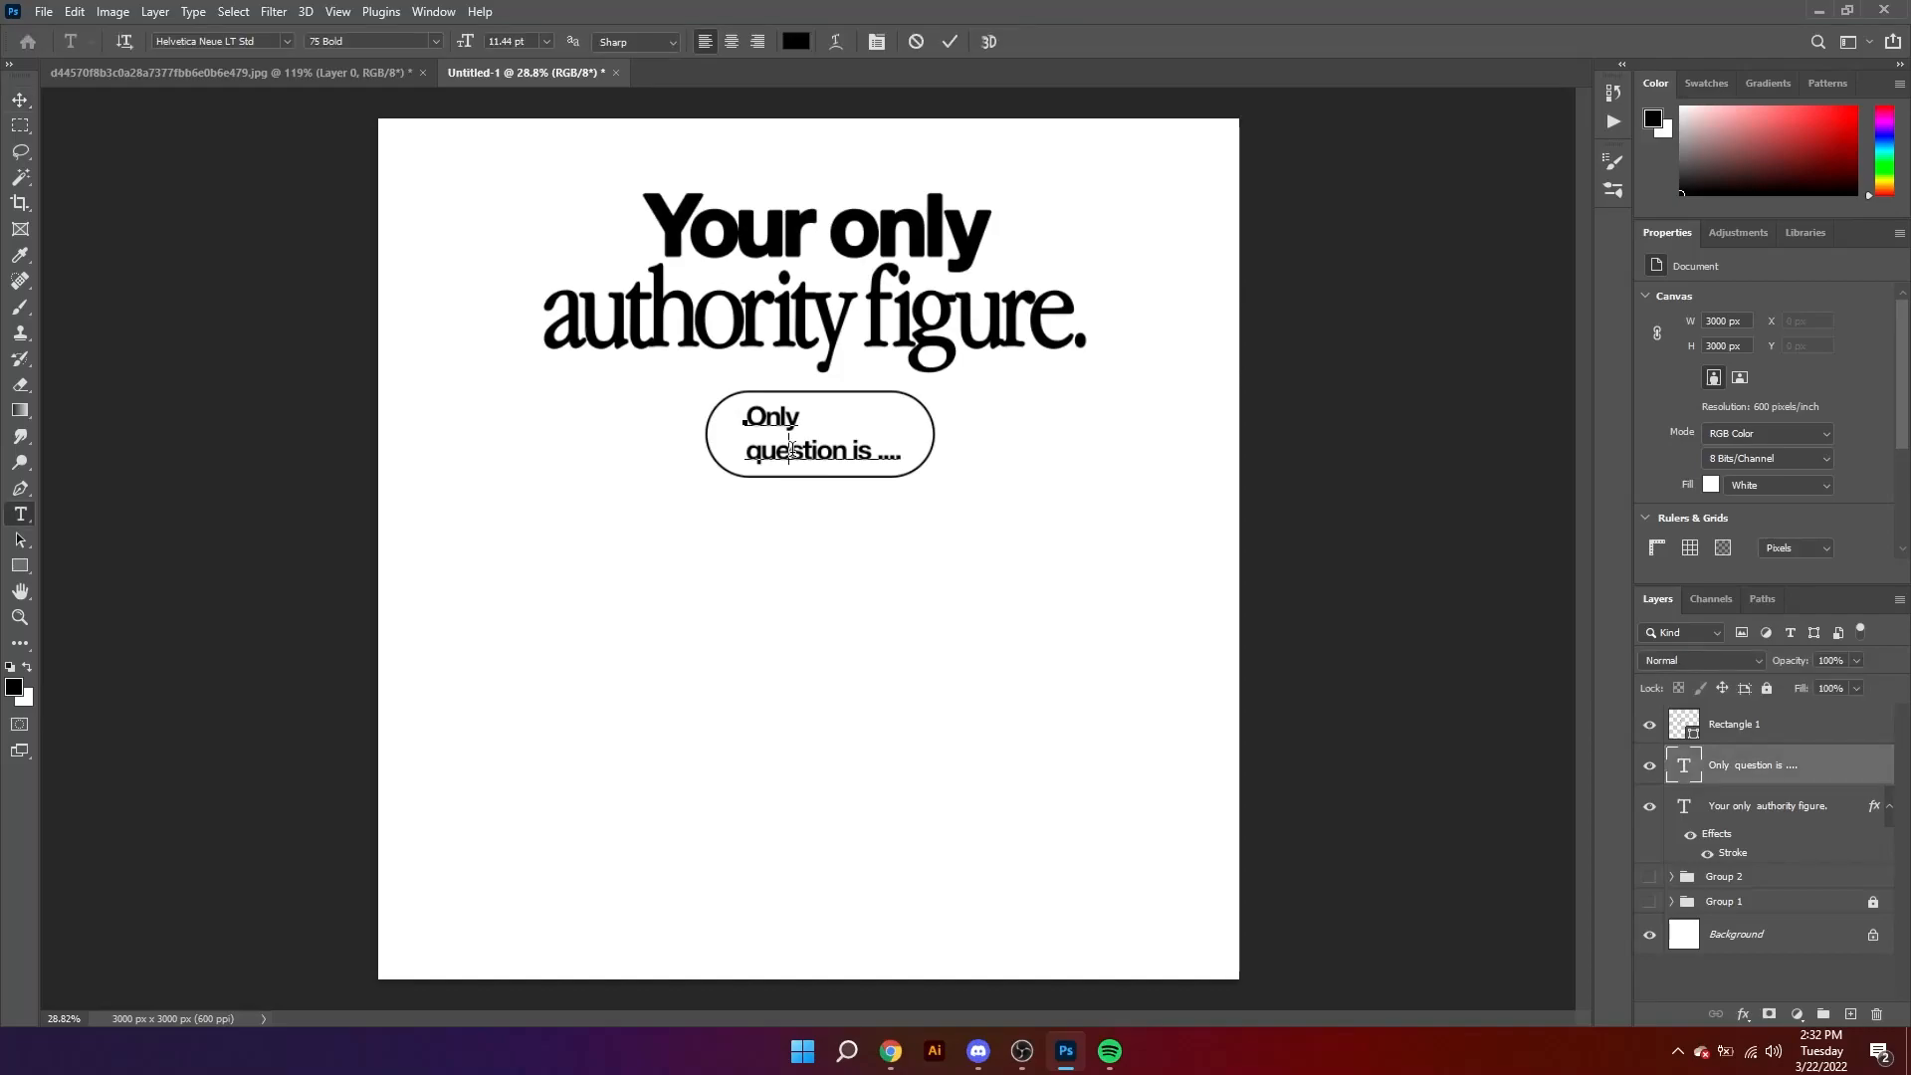
{"action": "key", "text": "ctrl+a"}
{"action": "key", "text": "alt+Up"}
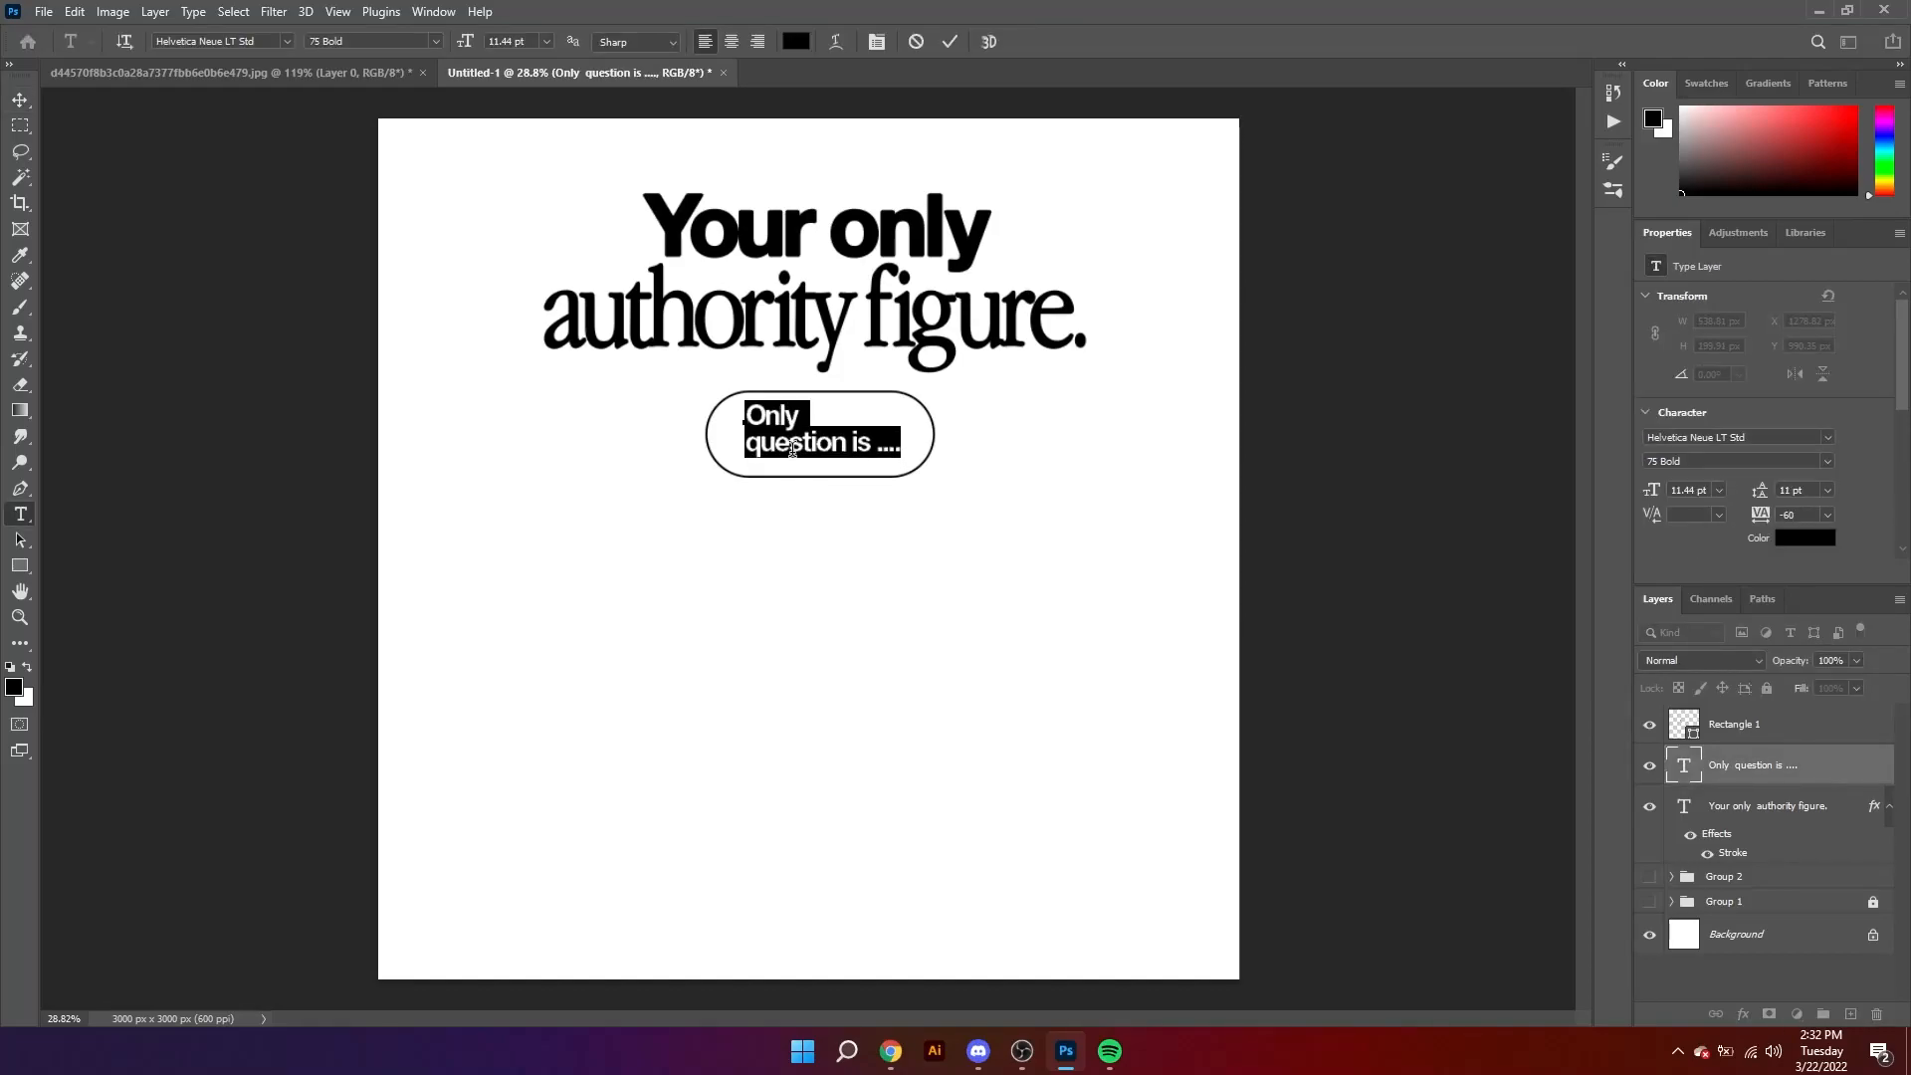
Step: Commit the text edit and reposition the "Only question is ...." text to center it inside the pill outline
{"action": "left_click", "coordinate": [20, 101]}
{"action": "left_click_drag", "start_coordinate": [833, 446], "coordinate": [898, 514]}
{"action": "left_click_drag", "start_coordinate": [905, 427], "coordinate": [898, 435]}
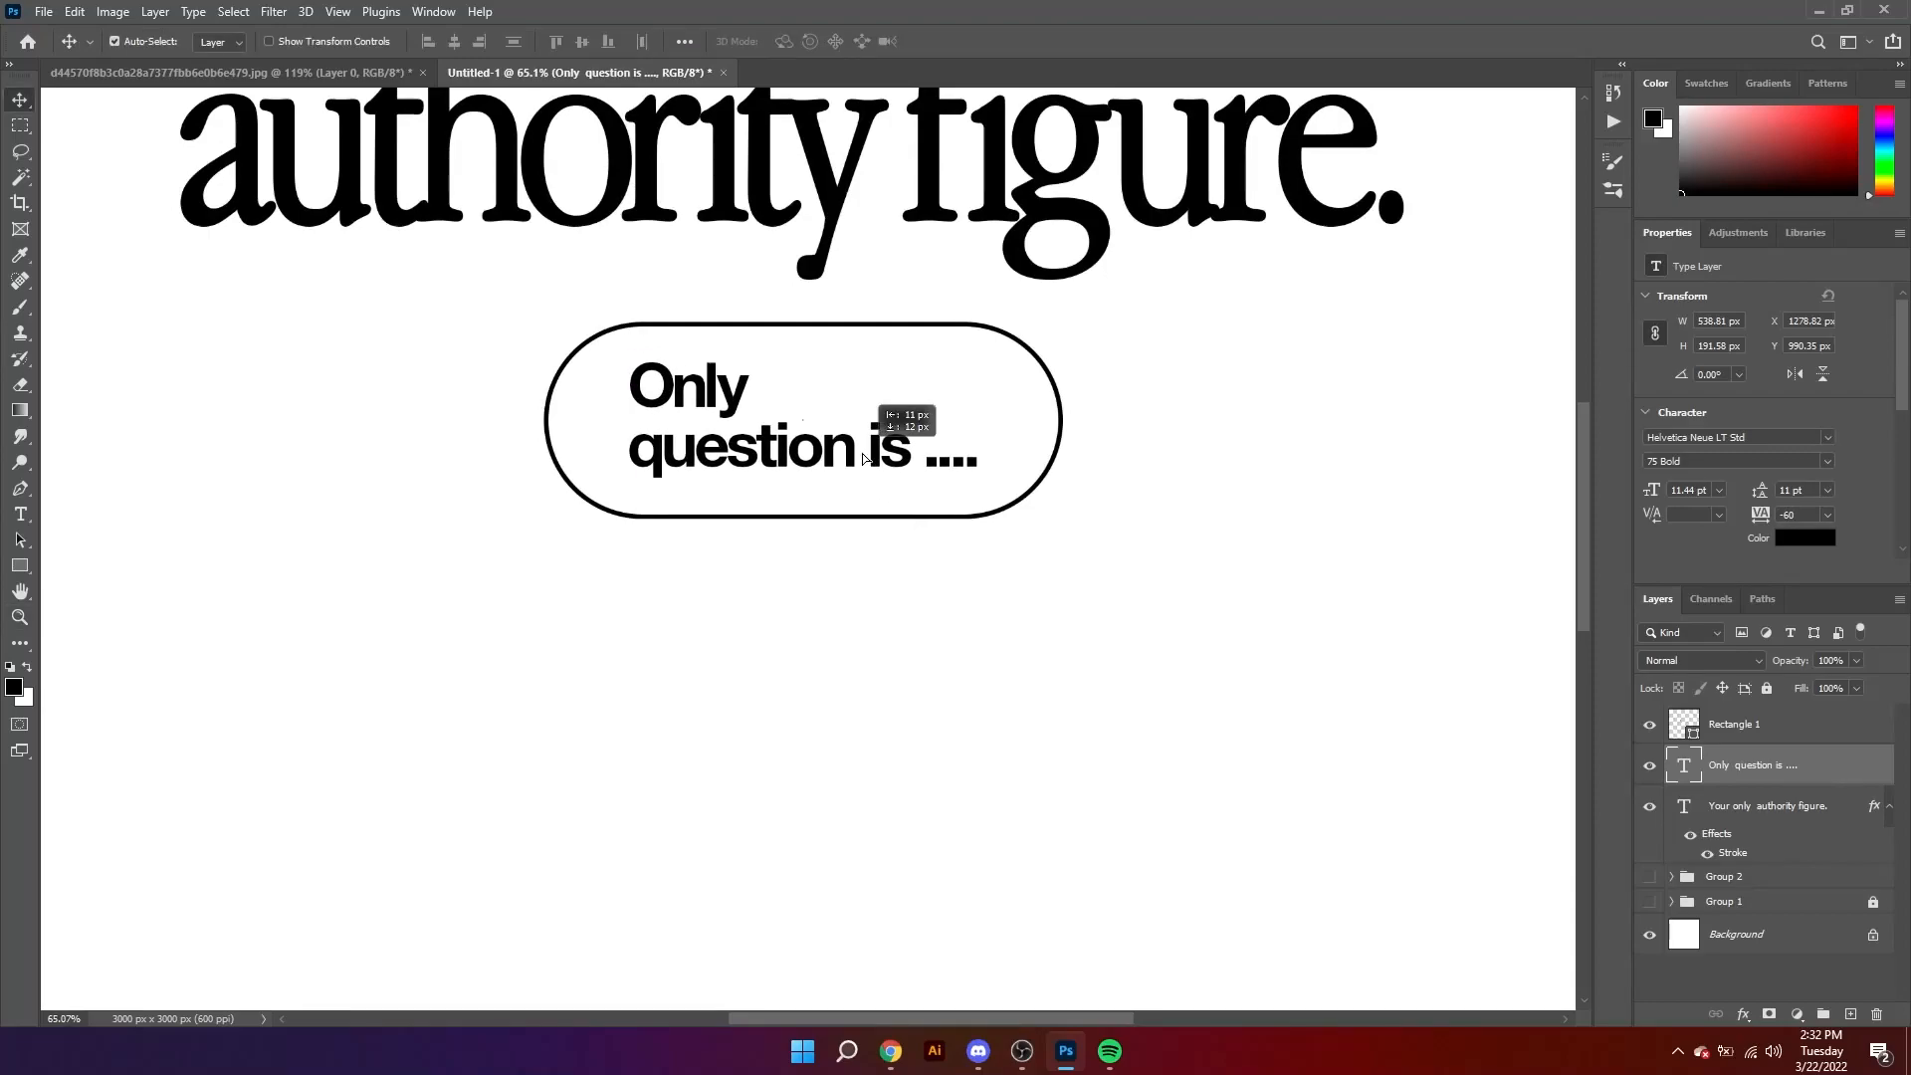
{"action": "left_click", "coordinate": [1163, 498]}
Step: Duplicate the "Only question is ...." text and place the copy near the lower edge of the canvas
{"action": "key", "text": "z"}
{"action": "left_click_drag", "start_coordinate": [1110, 500], "coordinate": [1115, 500]}
{"action": "left_click_drag", "start_coordinate": [929, 546], "coordinate": [882, 614]}
{"action": "key", "text": "v"}
{"action": "left_click_drag", "start_coordinate": [785, 449], "coordinate": [813, 888]}
Step: Replace the duplicated text with "are you getting in touch with it ?"
{"action": "double_click", "coordinate": [814, 889]}
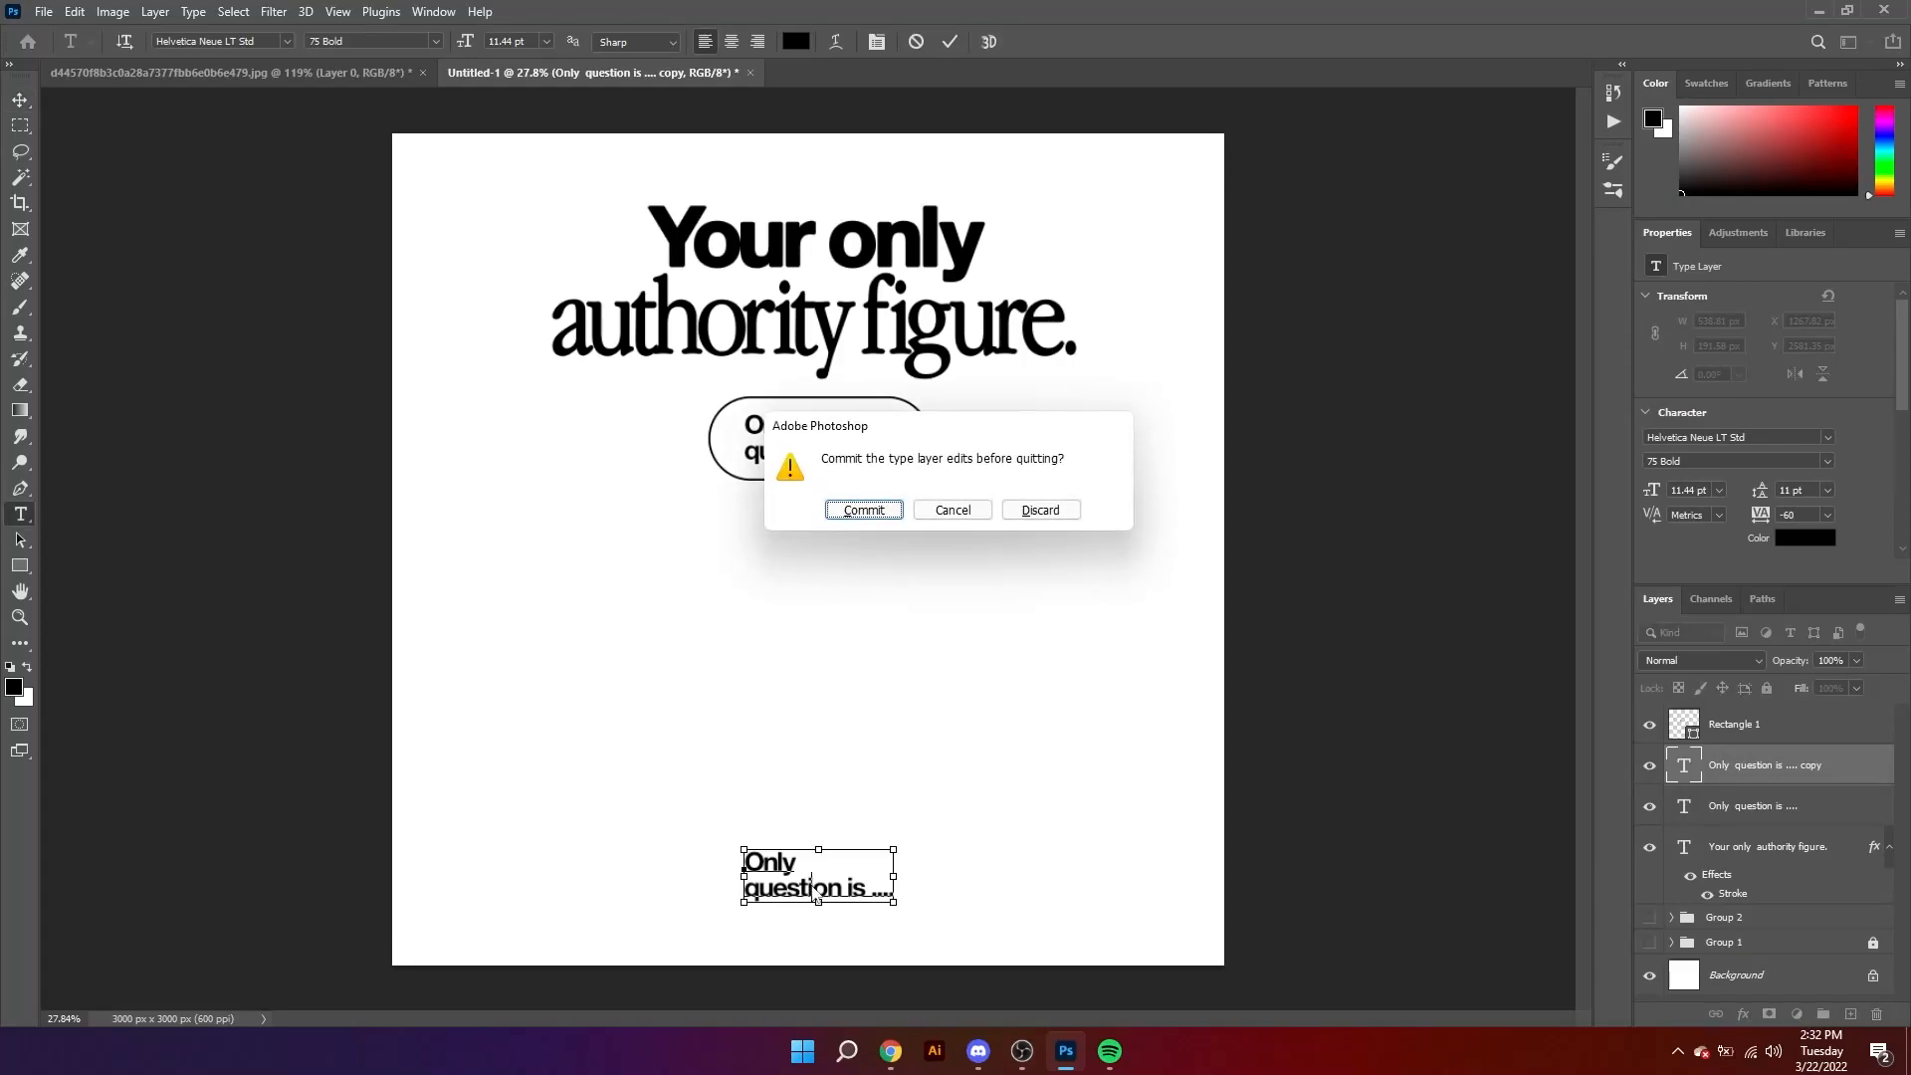
{"action": "left_click", "coordinate": [982, 520]}
{"action": "key", "text": "ctrl+a"}
{"action": "type", "text": "A"}
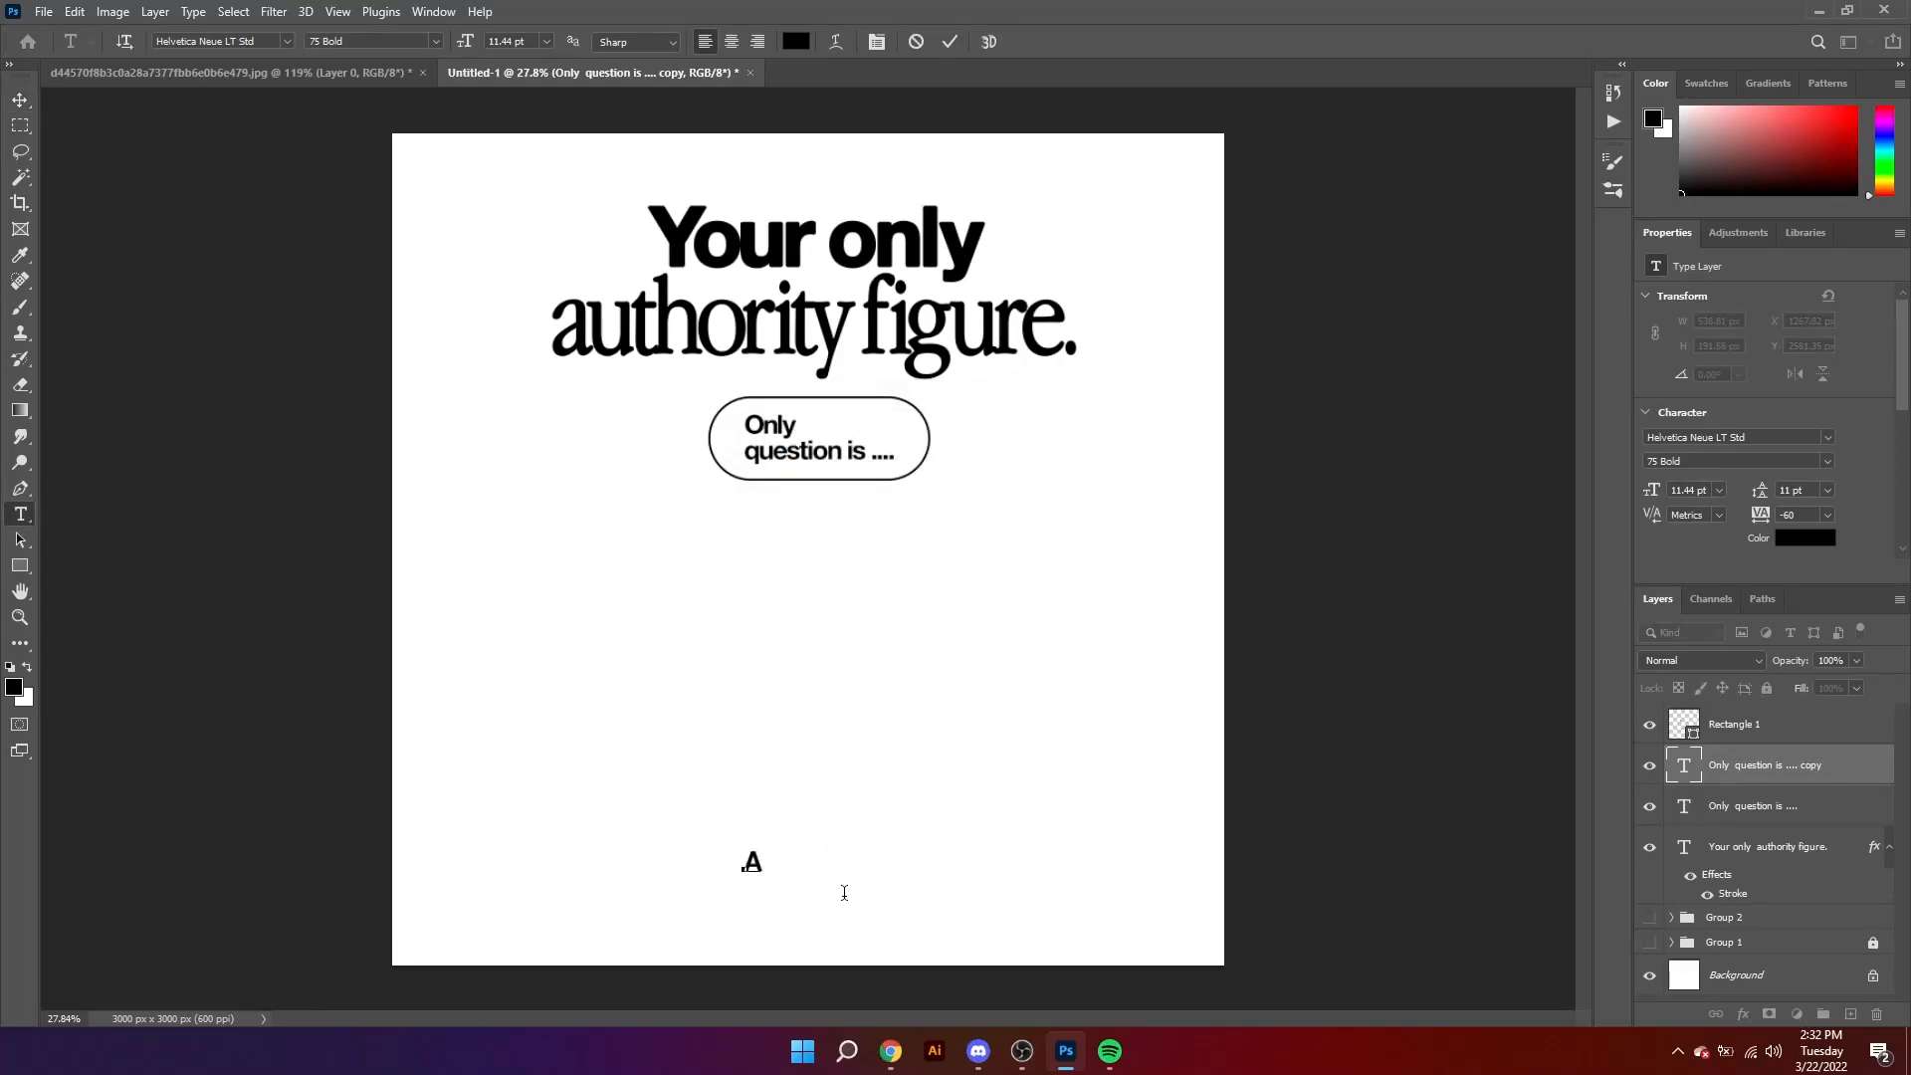
{"action": "key", "text": "BackSpace"}
{"action": "key", "text": "BackSpace"}
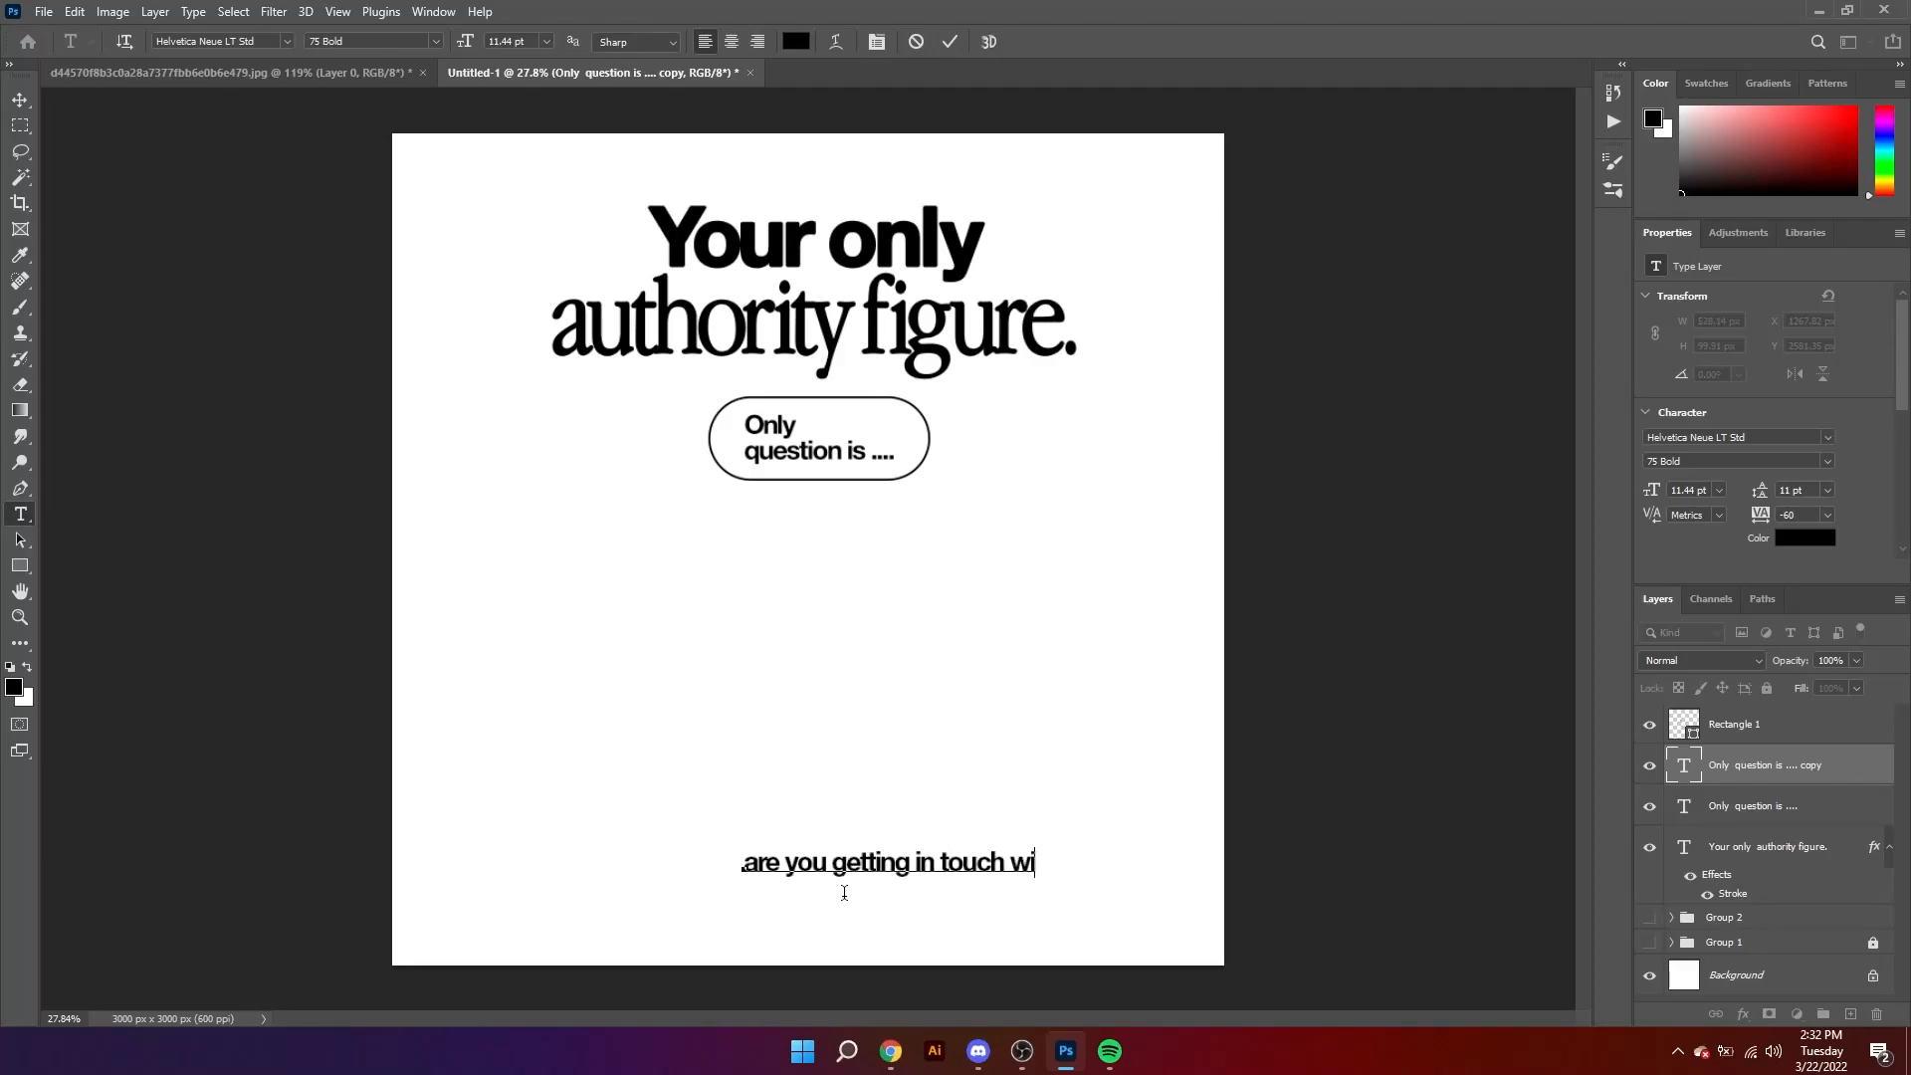
Step: Set the "are you getting in touch with it ?" line in All Caps and center it beneath the pill near the canvas bottom
{"action": "key", "text": "ctrl+a"}
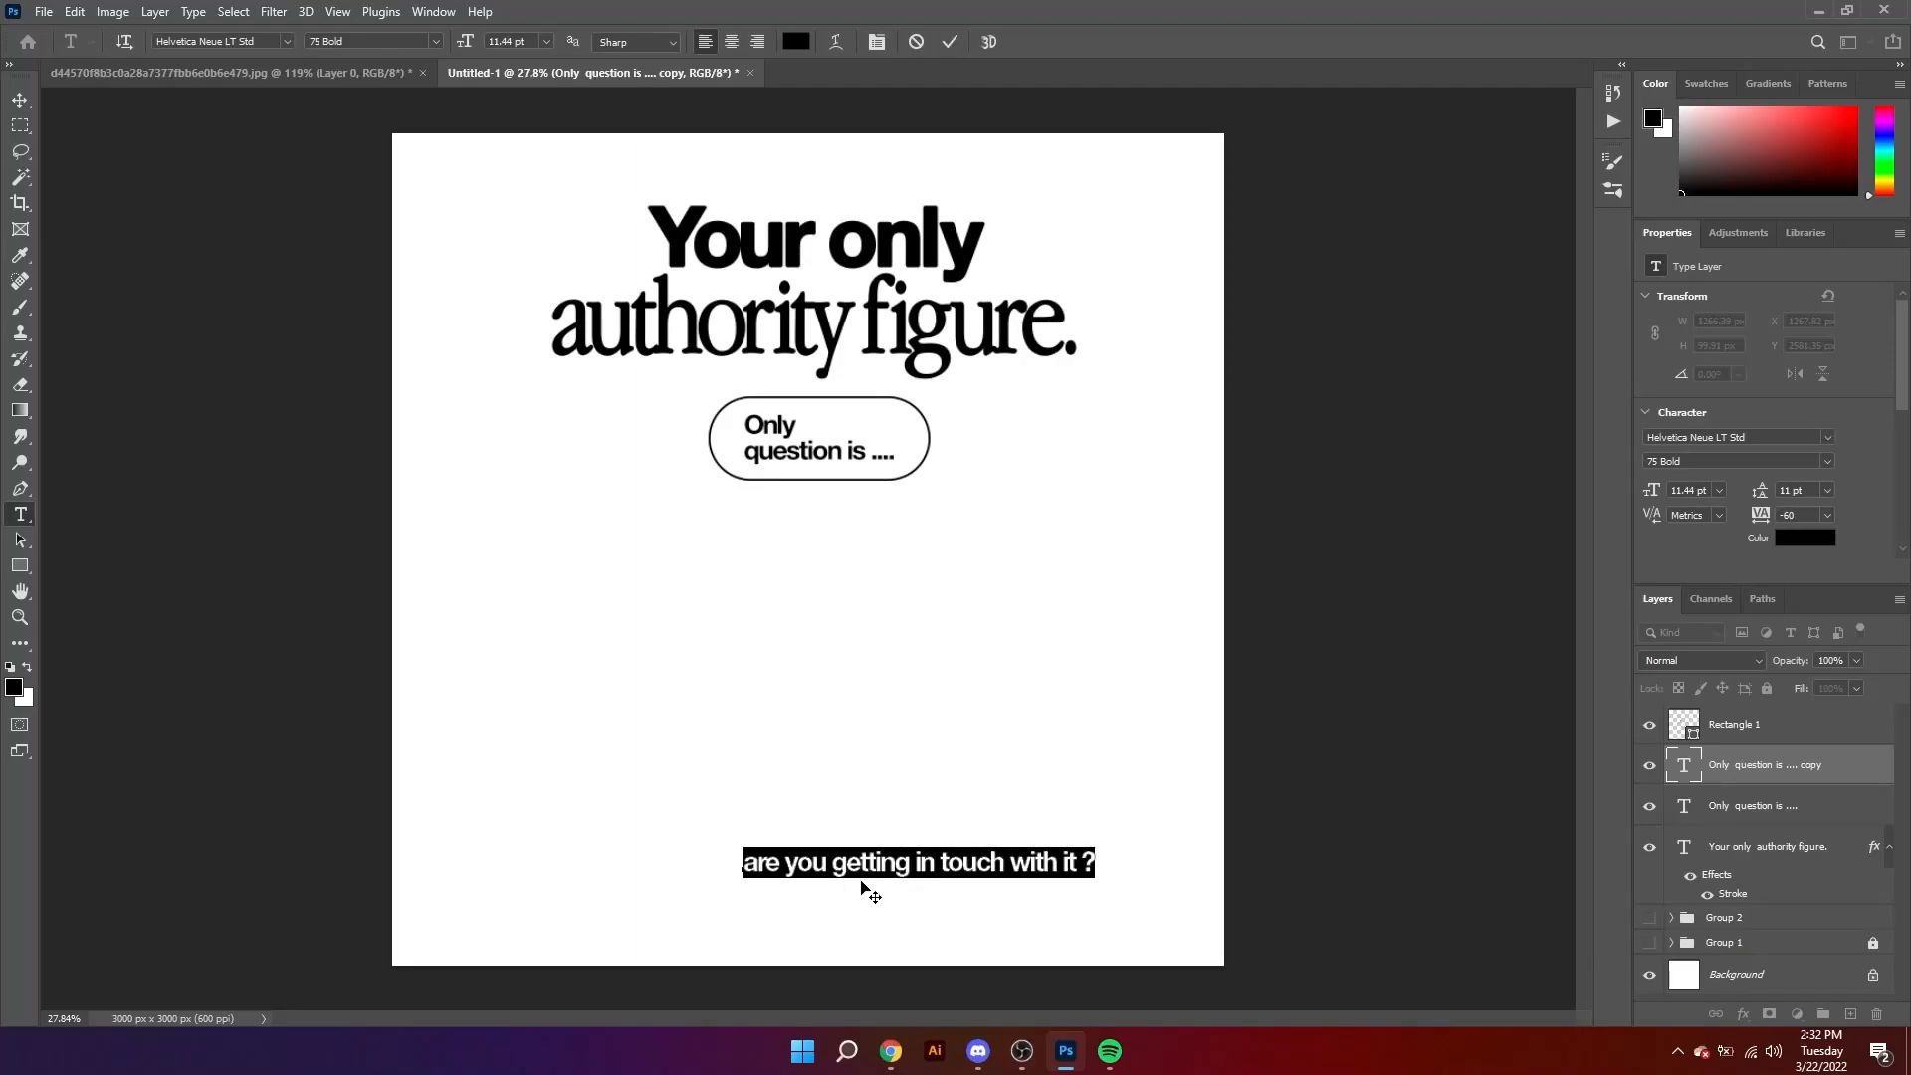
{"action": "scroll", "coordinate": [1685, 547], "scroll_direction": "down", "scroll_amount": 5}
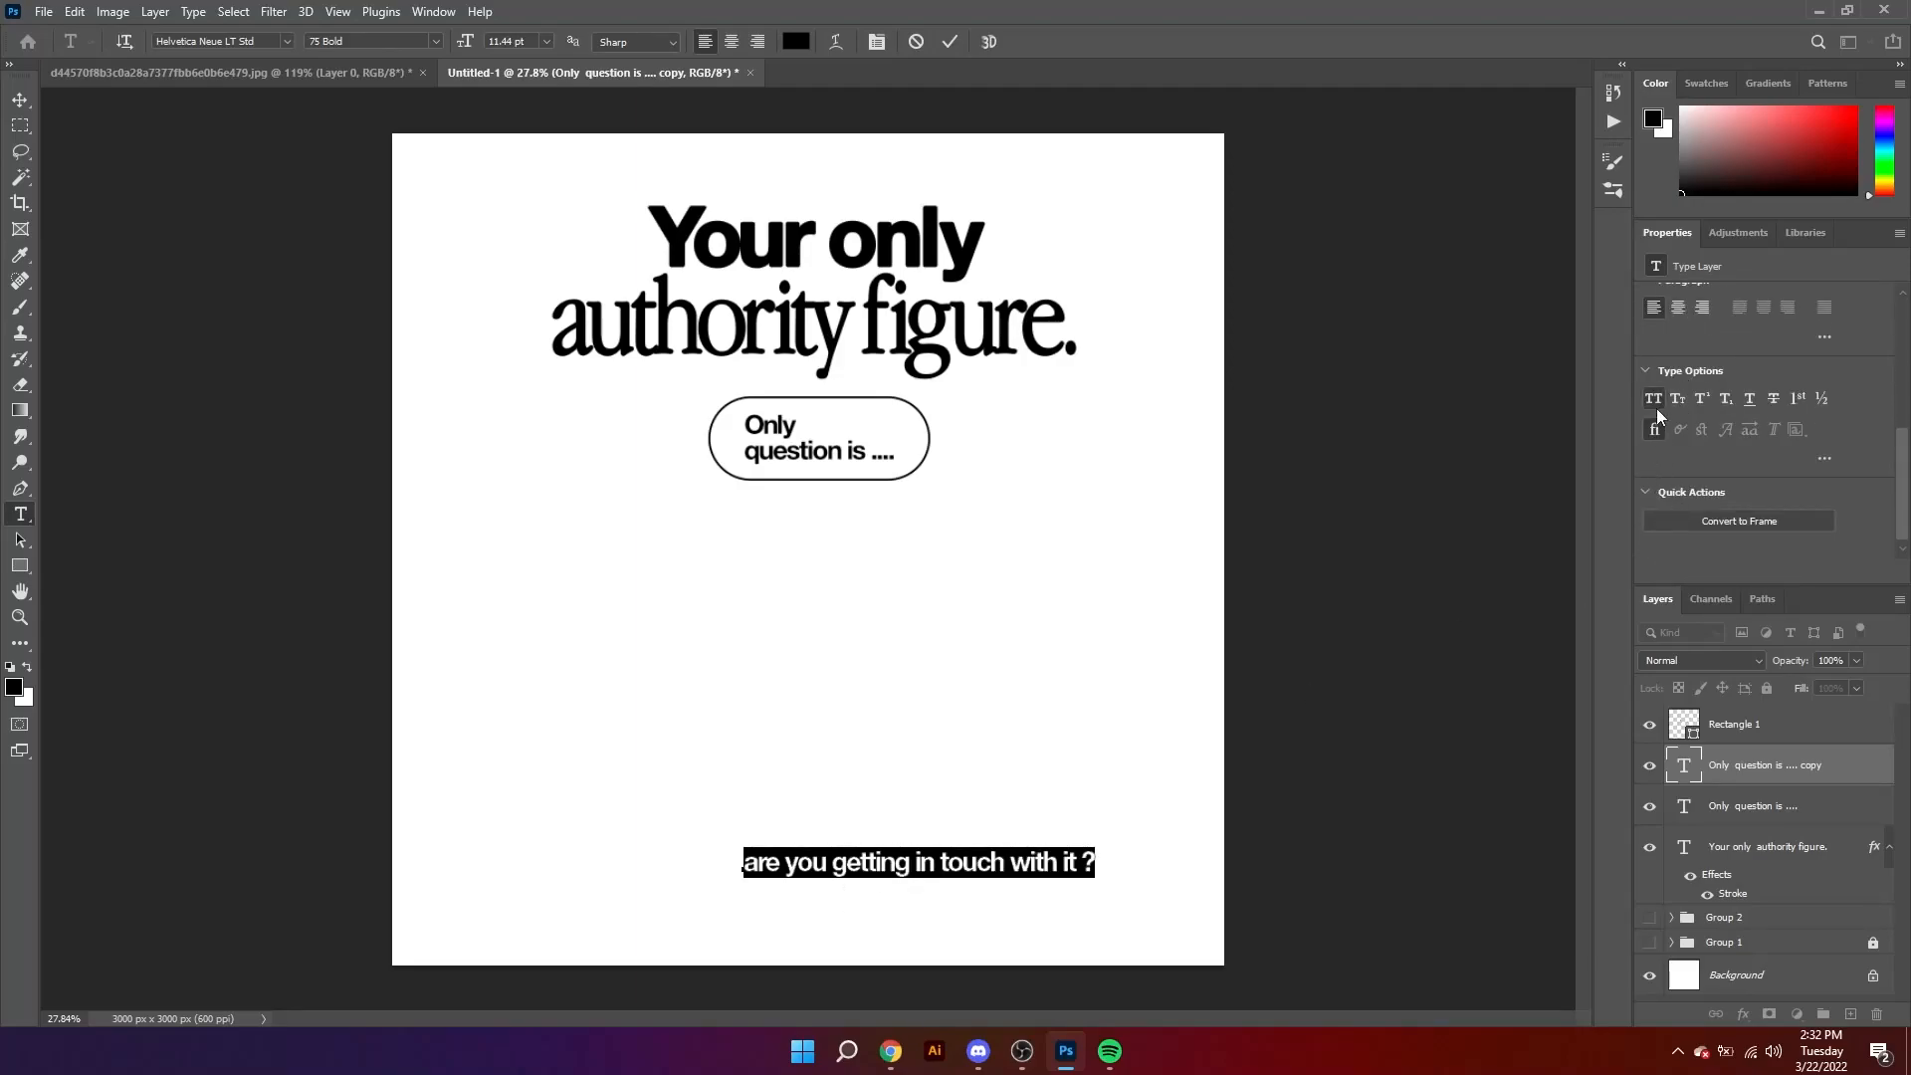
{"action": "left_click", "coordinate": [1655, 400]}
{"action": "left_click", "coordinate": [21, 101]}
{"action": "left_click_drag", "start_coordinate": [1015, 869], "coordinate": [863, 906]}
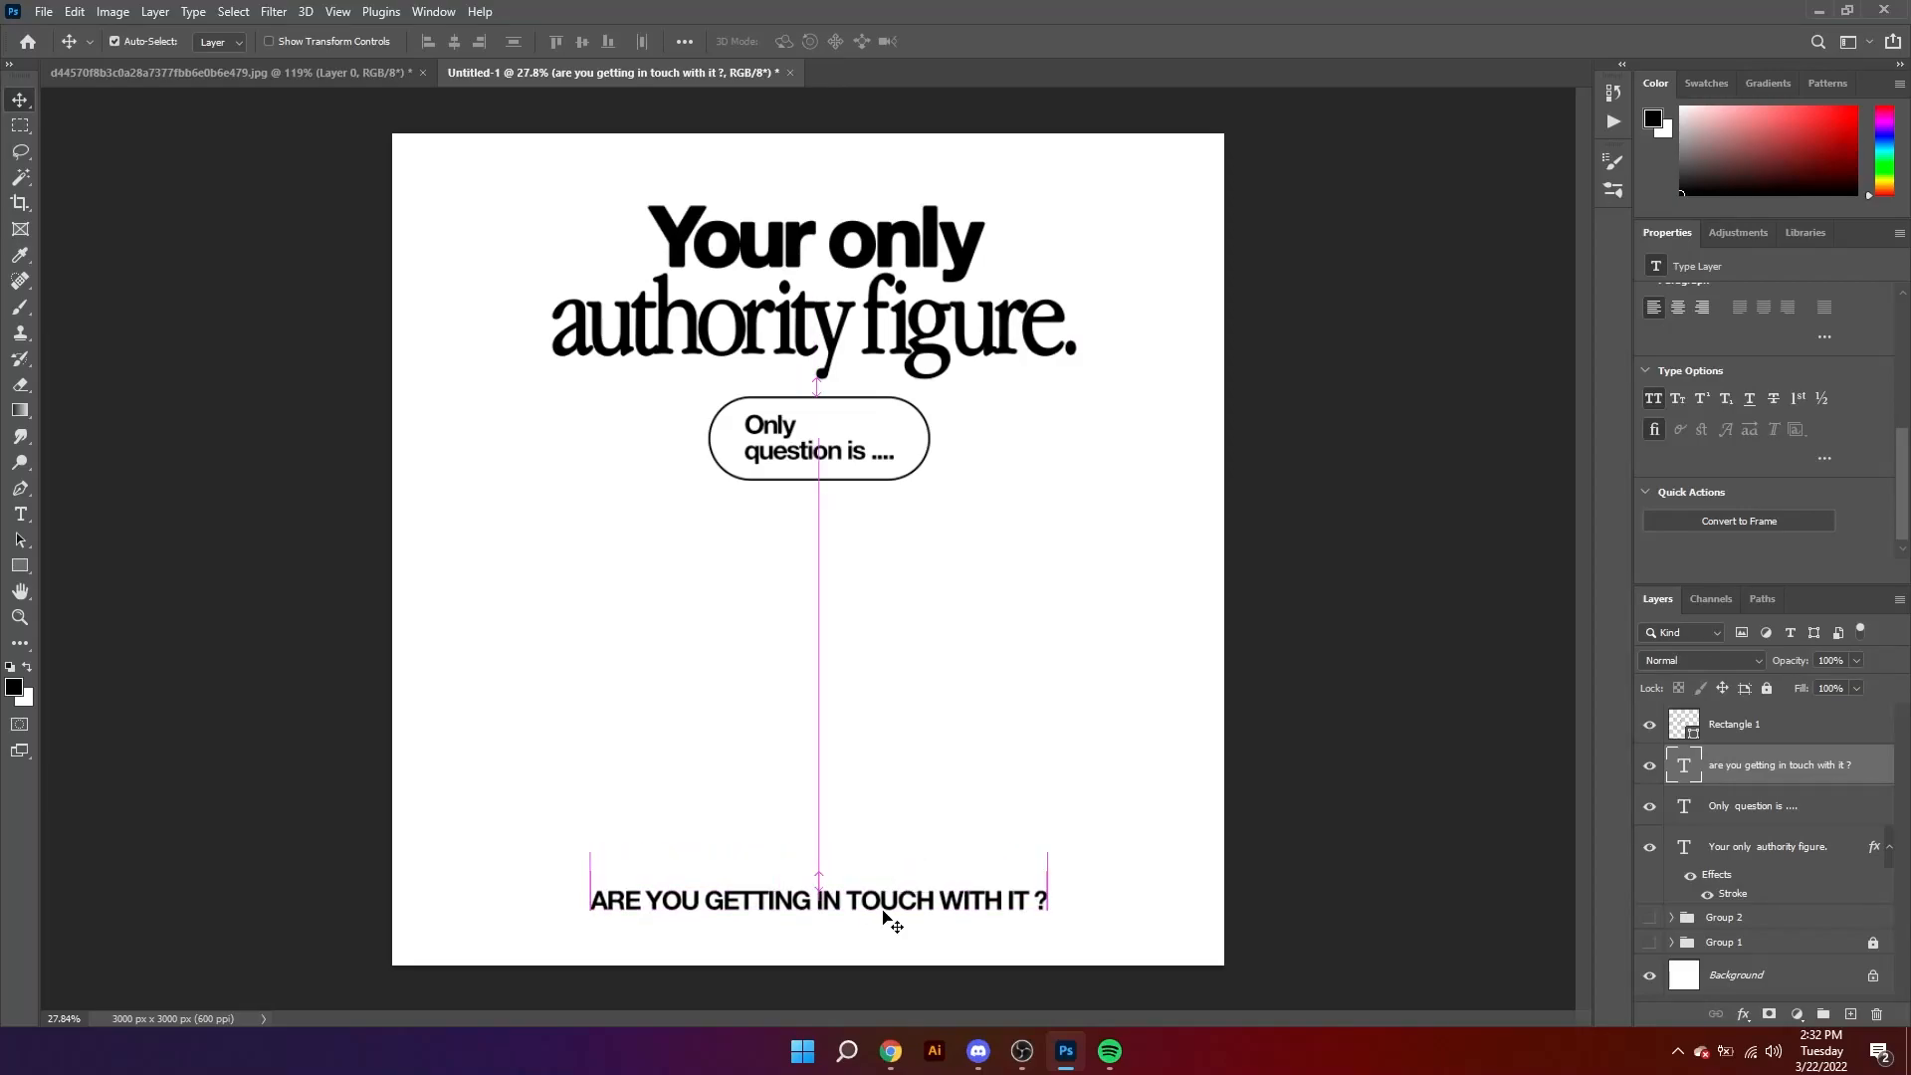
{"action": "left_click", "coordinate": [1247, 864]}
Step: Show the headphones-and-heart group again, keeping the heading layer visible
{"action": "left_click", "coordinate": [1649, 926]}
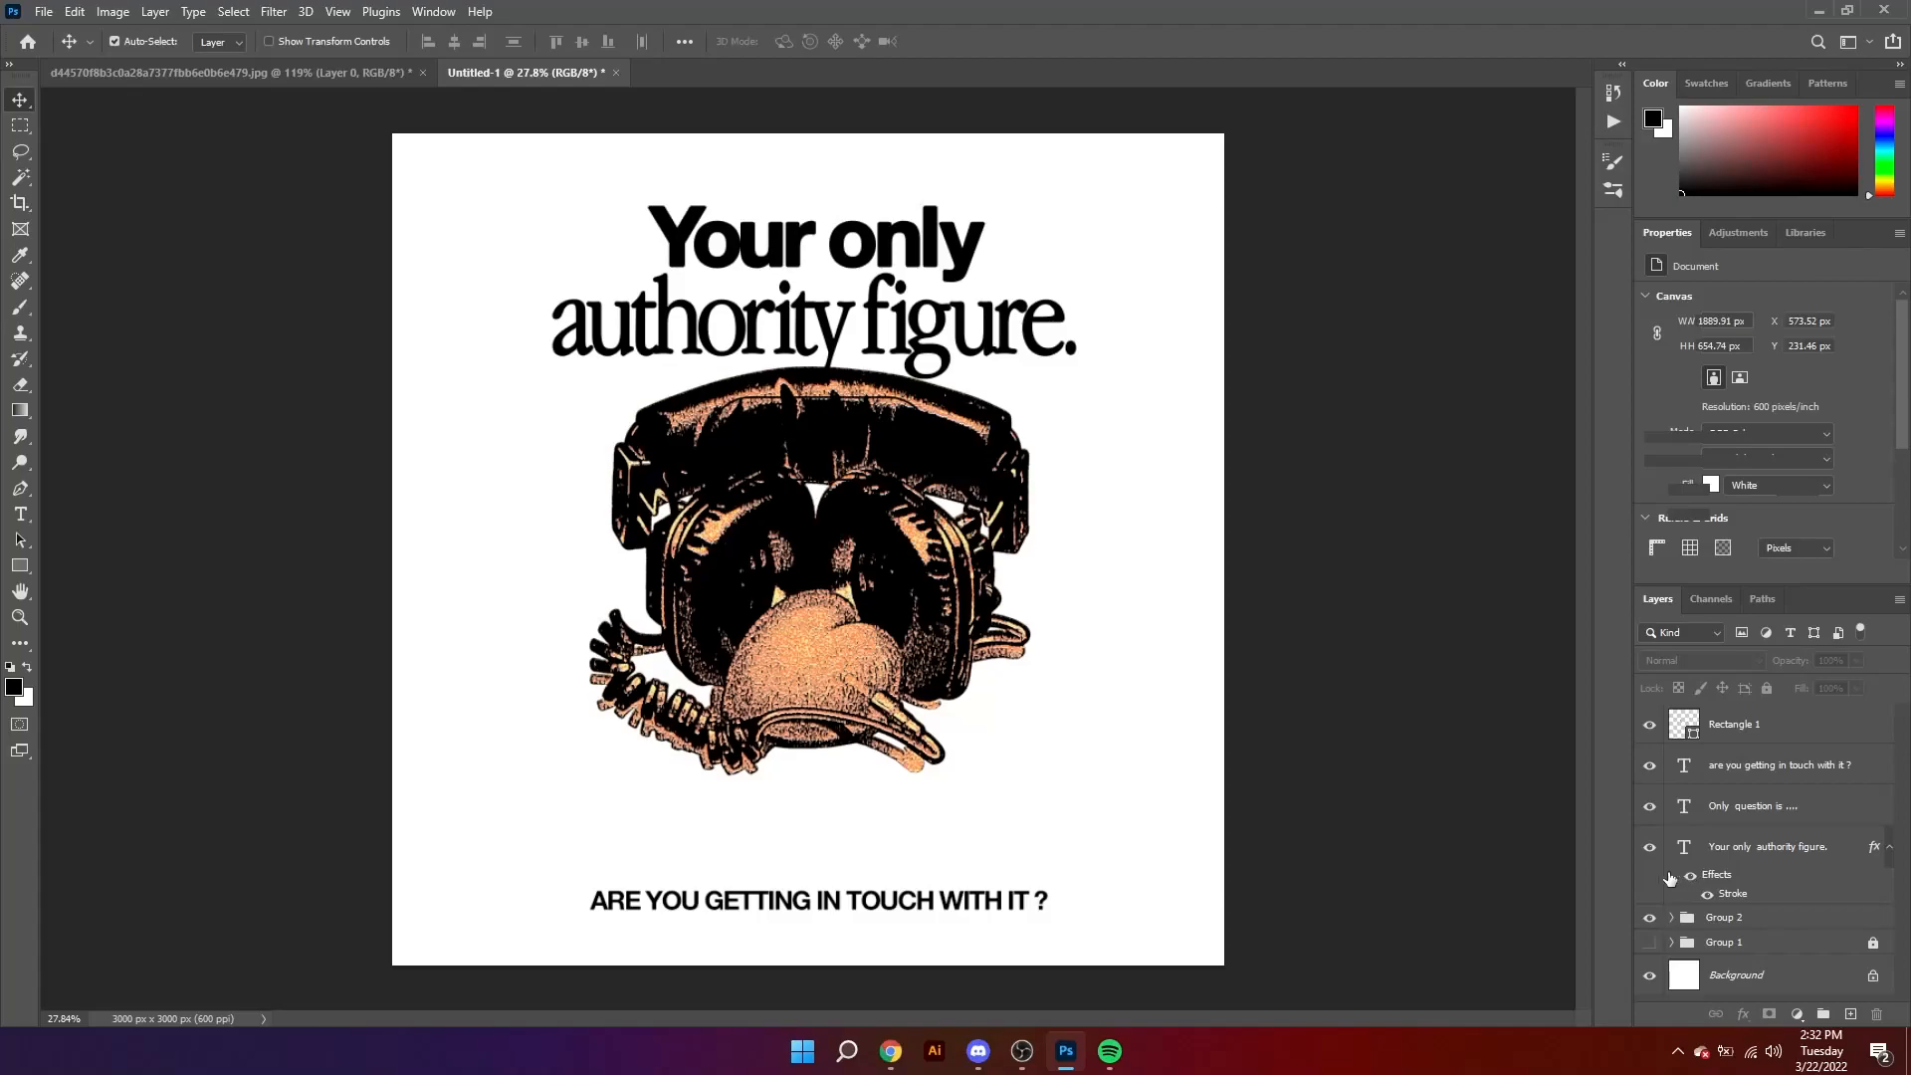
{"action": "left_click", "coordinate": [1723, 858]}
{"action": "left_click", "coordinate": [1649, 847]}
{"action": "left_click", "coordinate": [1650, 847]}
Step: Scale the headphones-and-heart group to about 85% and place it between the pill and the all-caps line
{"action": "left_click", "coordinate": [1702, 924]}
{"action": "key", "text": "ctrl+t"}
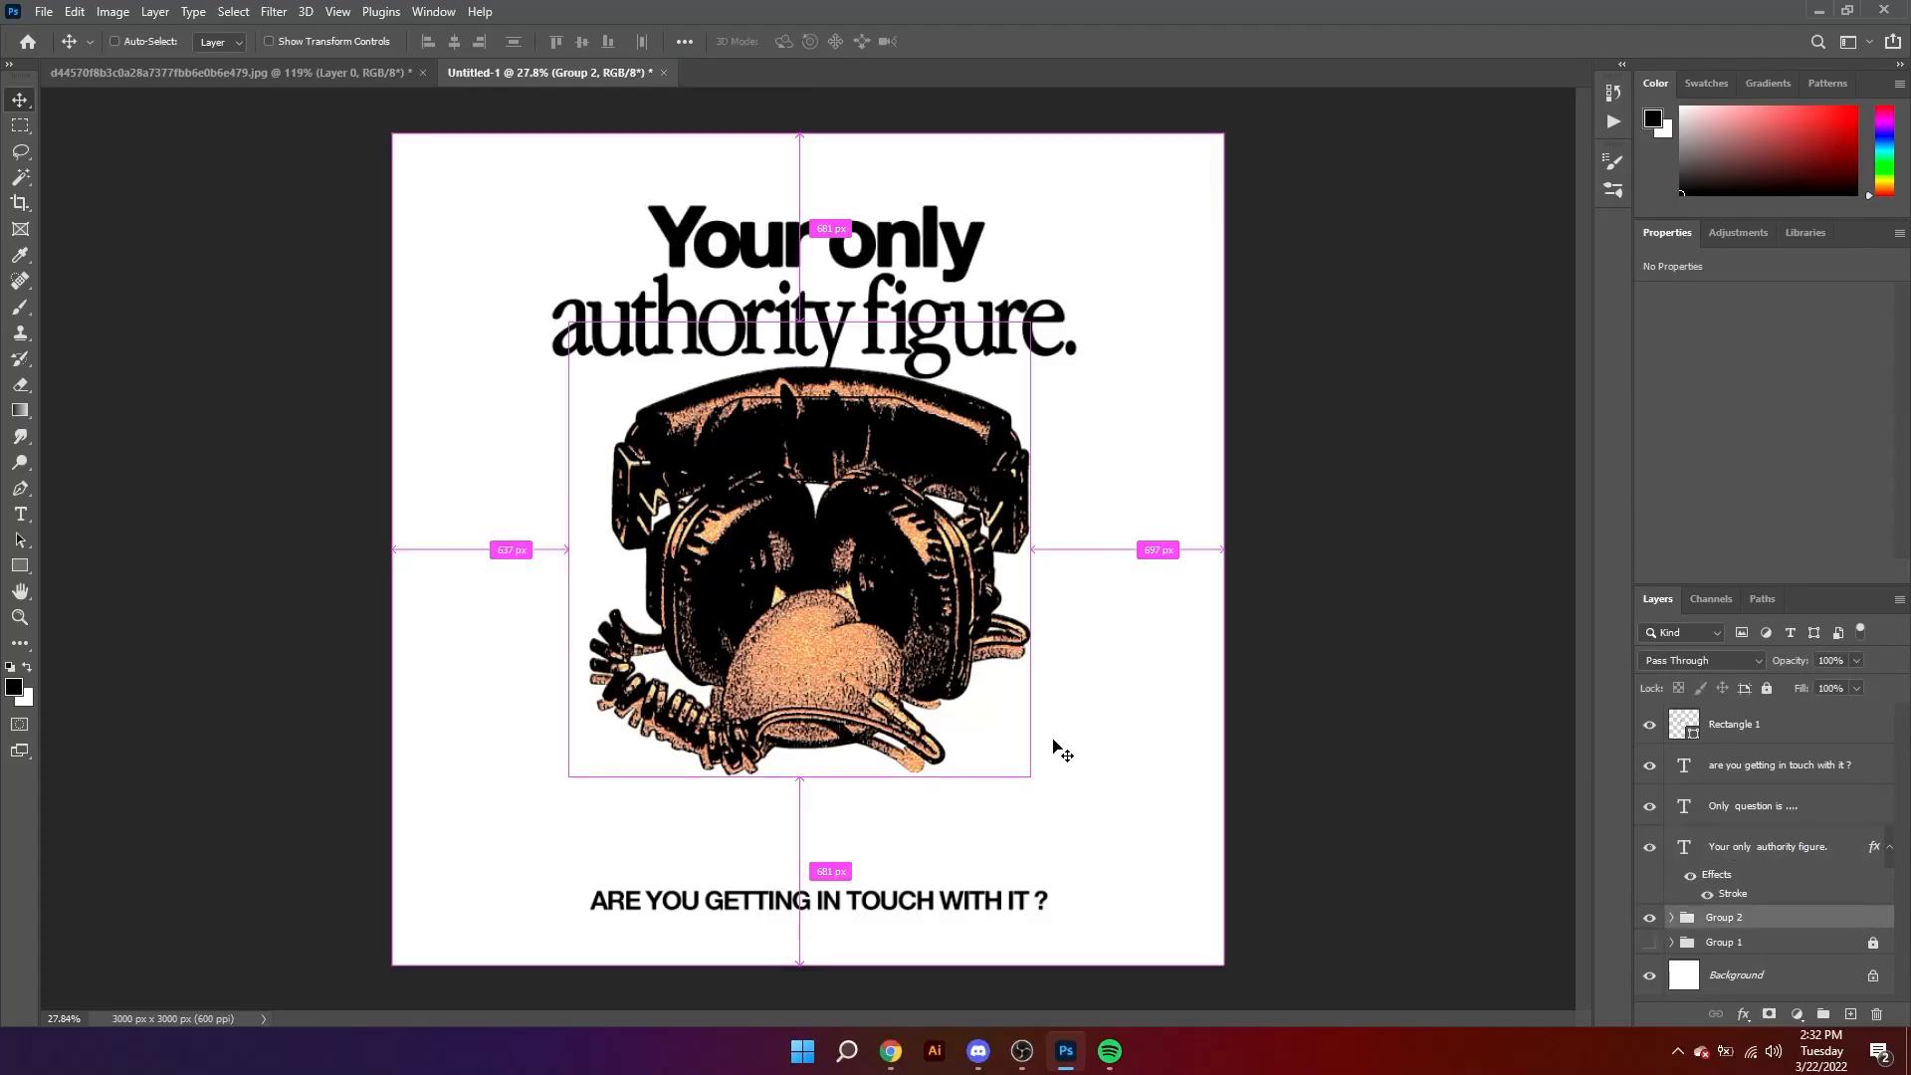
{"action": "left_click_drag", "start_coordinate": [899, 656], "coordinate": [899, 780]}
{"action": "left_click_drag", "start_coordinate": [1030, 673], "coordinate": [994, 673]}
{"action": "left_click_drag", "start_coordinate": [867, 747], "coordinate": [866, 729]}
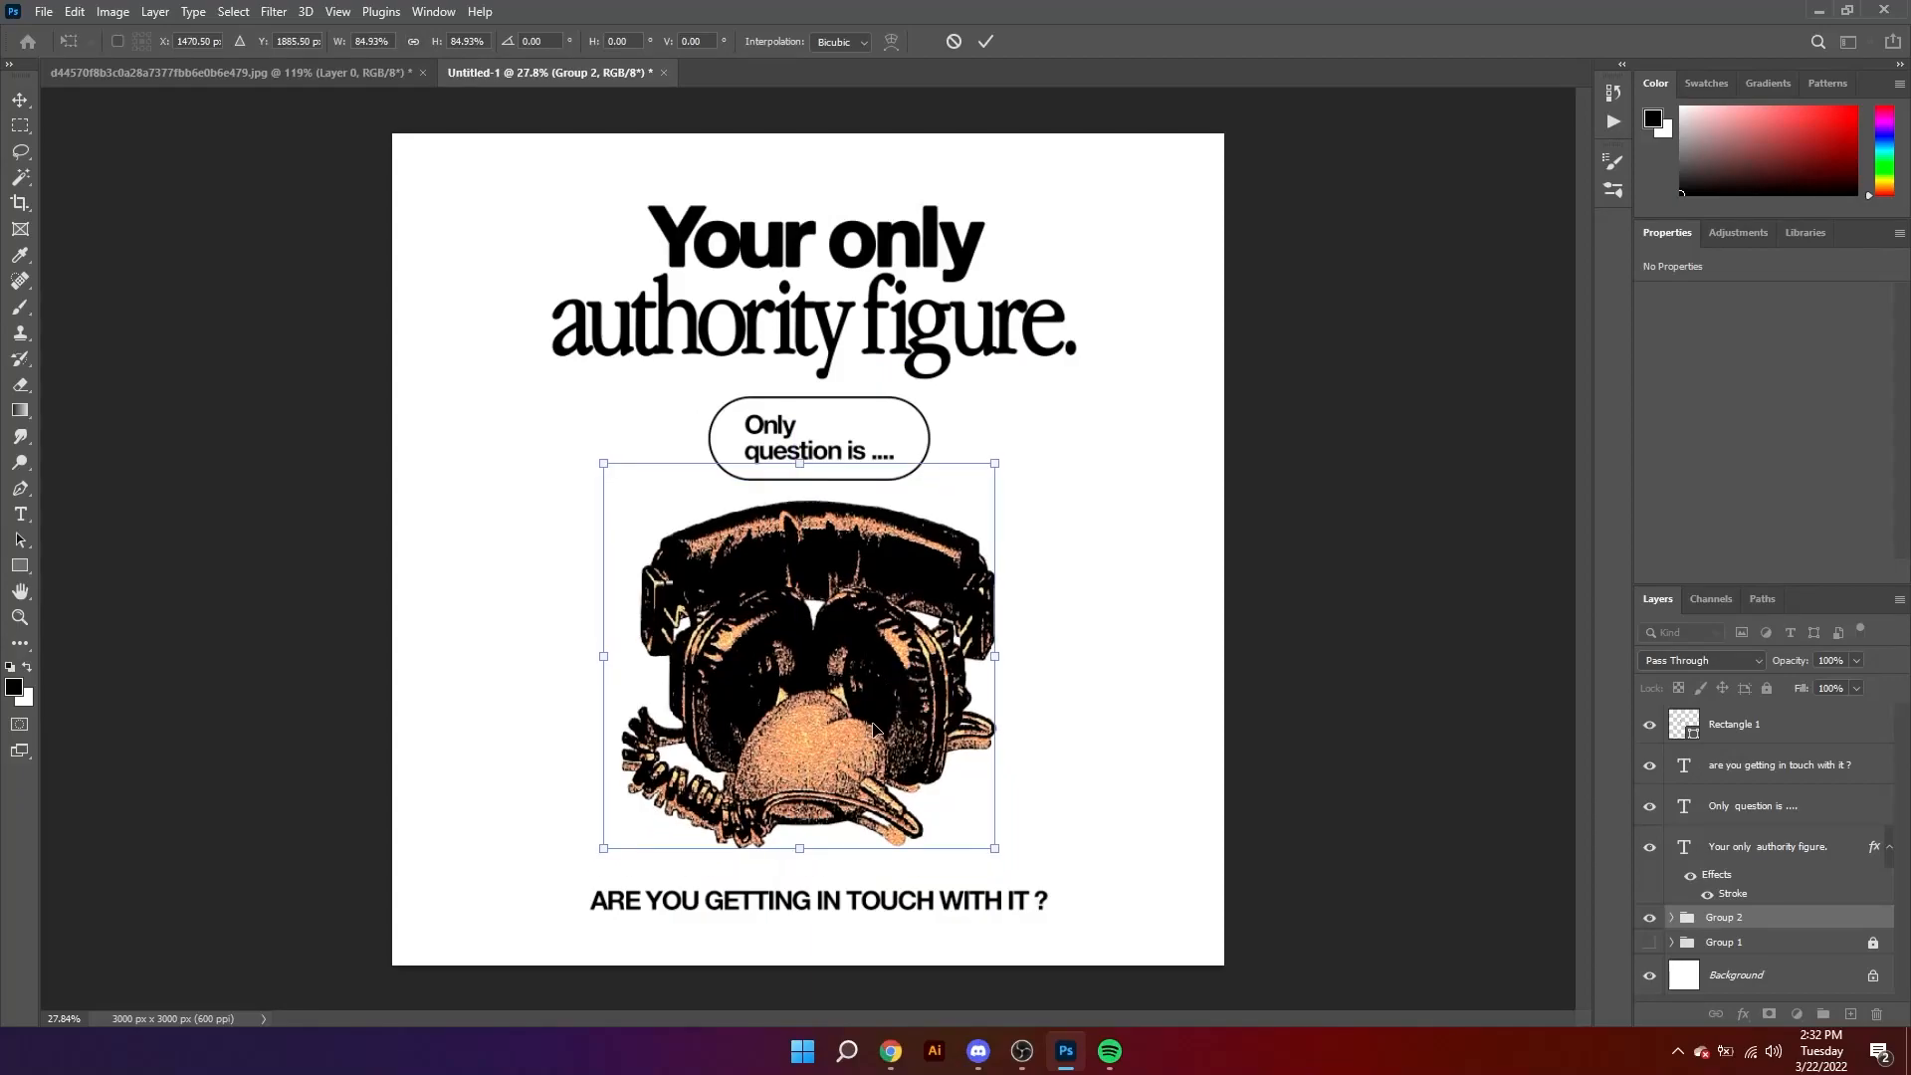
{"action": "left_click", "coordinate": [985, 41]}
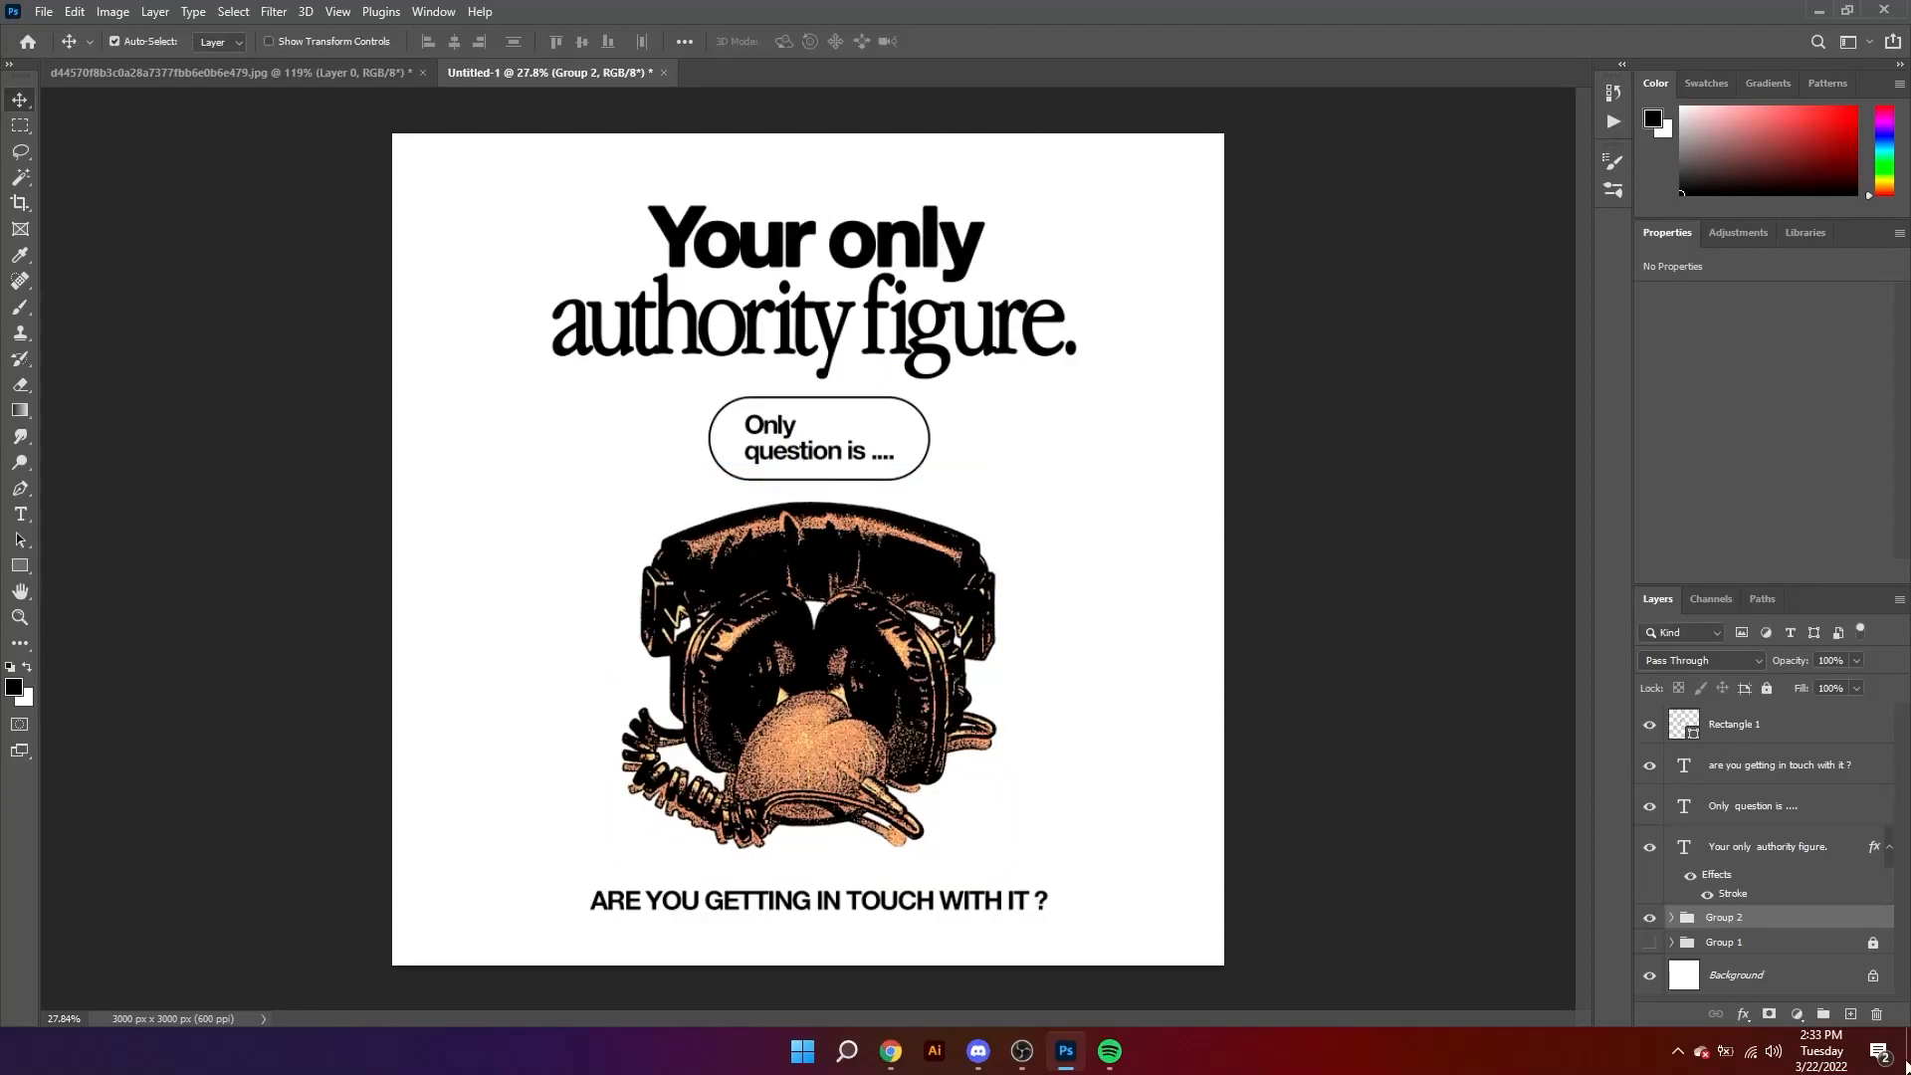
Step: Open the Textures folder inside P.R.O.T.E.C.T on the desktop and place BLKMARKET_COPYSCAN_60 into the poster document
{"action": "key", "text": "super+d"}
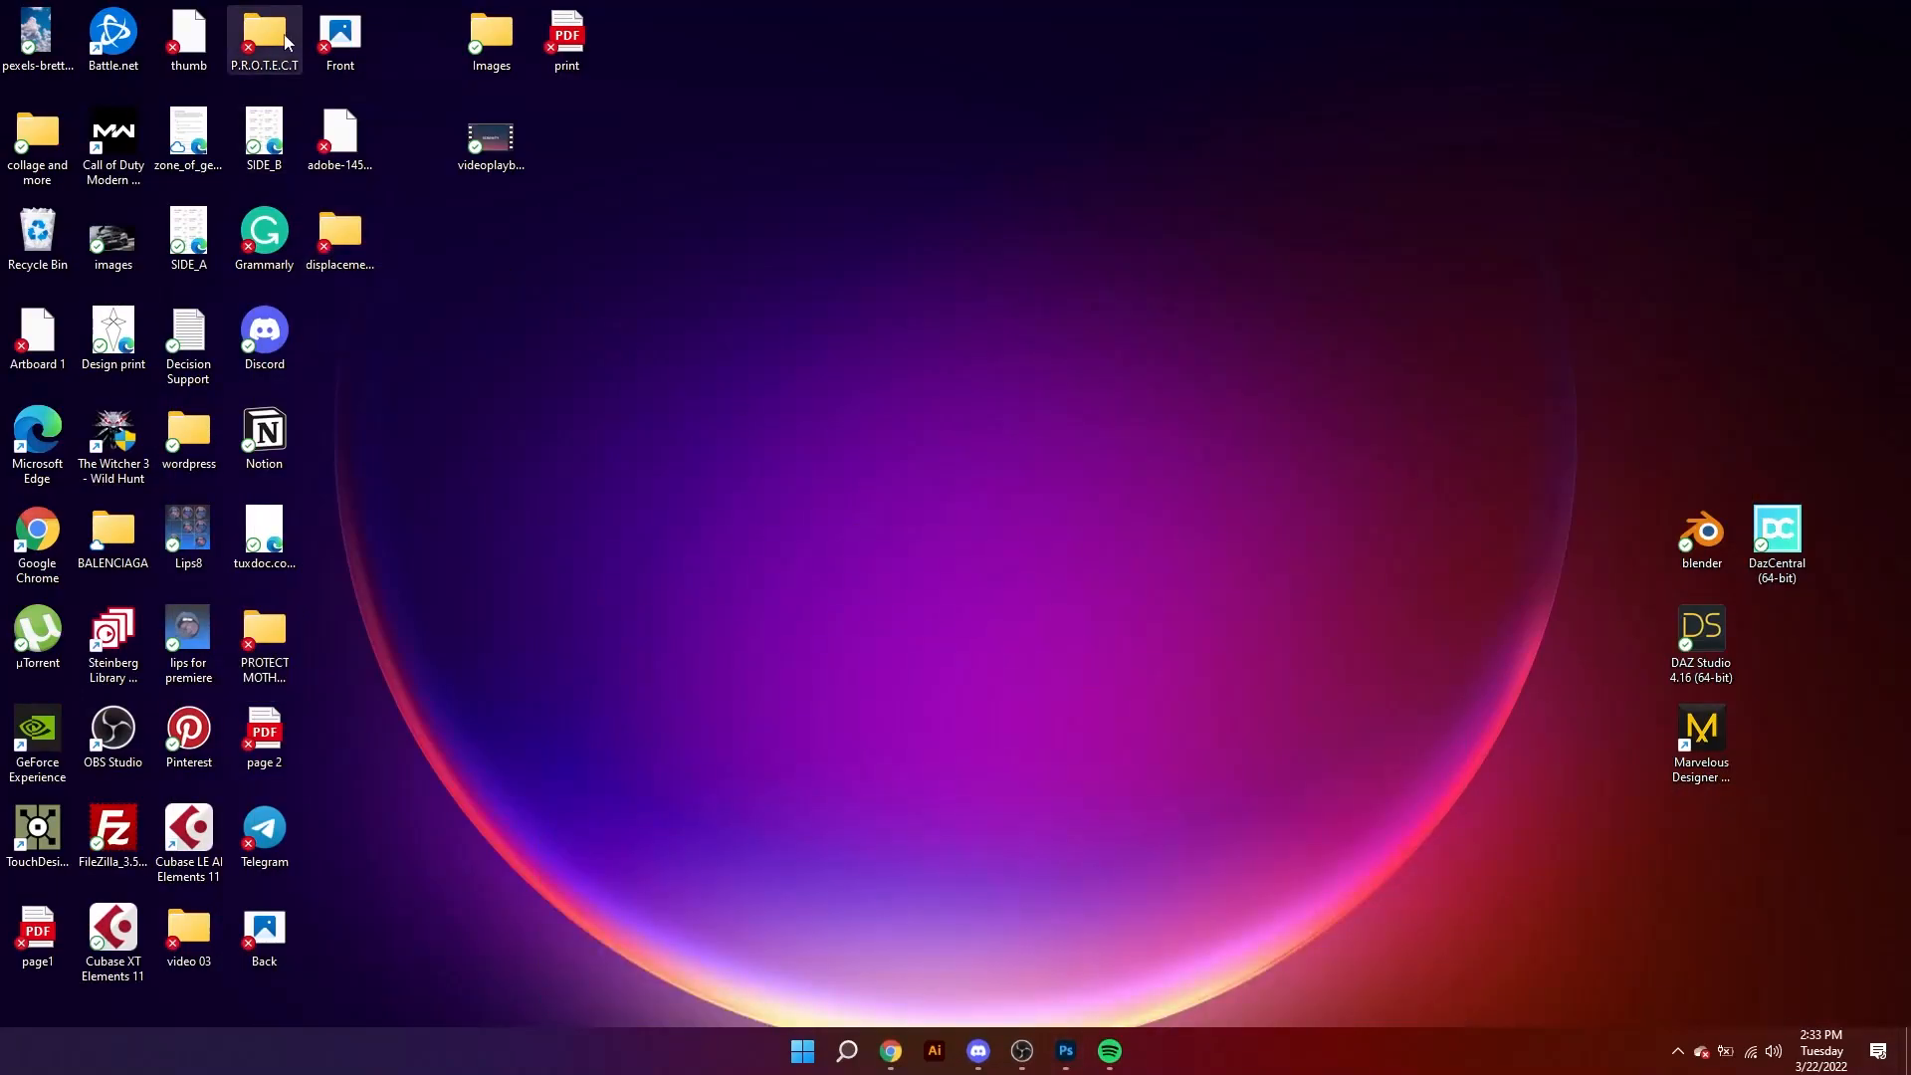
{"action": "double_click", "coordinate": [286, 42]}
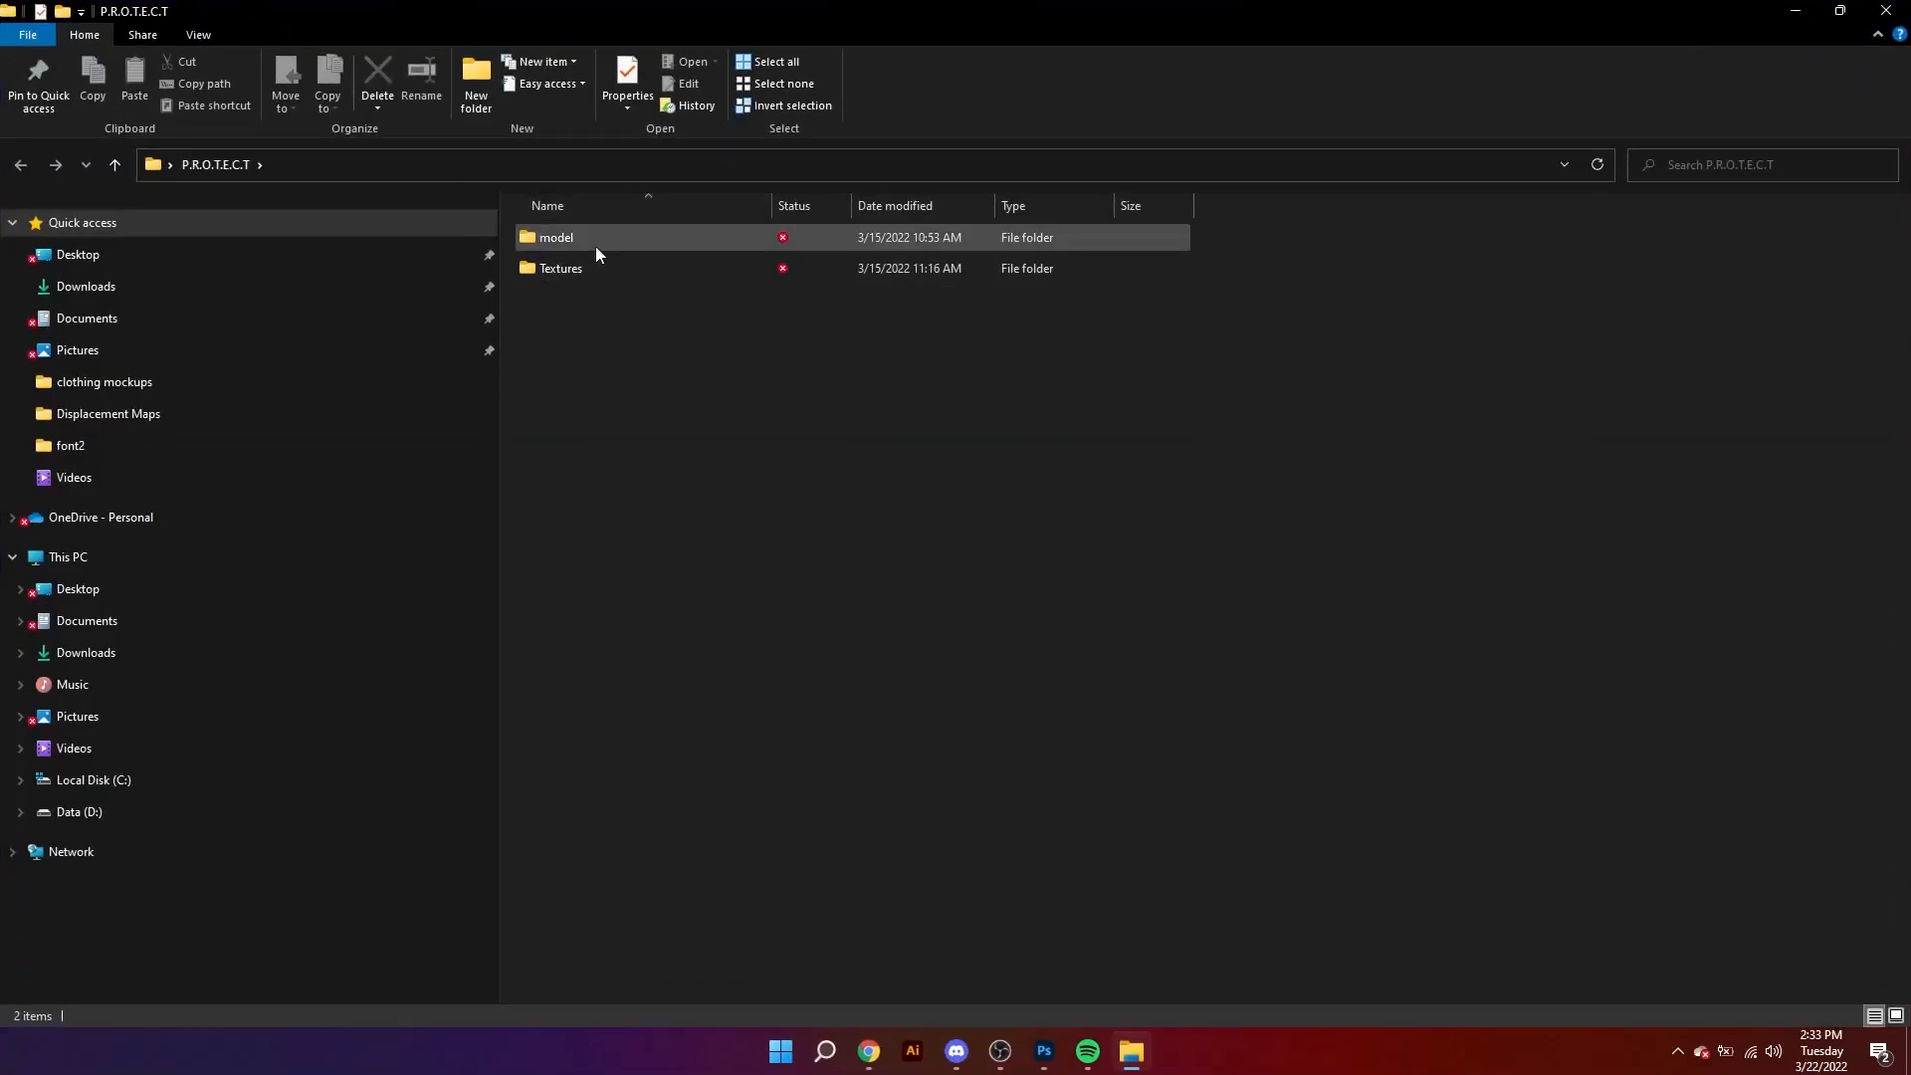
{"action": "left_click", "coordinate": [586, 276]}
{"action": "double_click", "coordinate": [584, 279]}
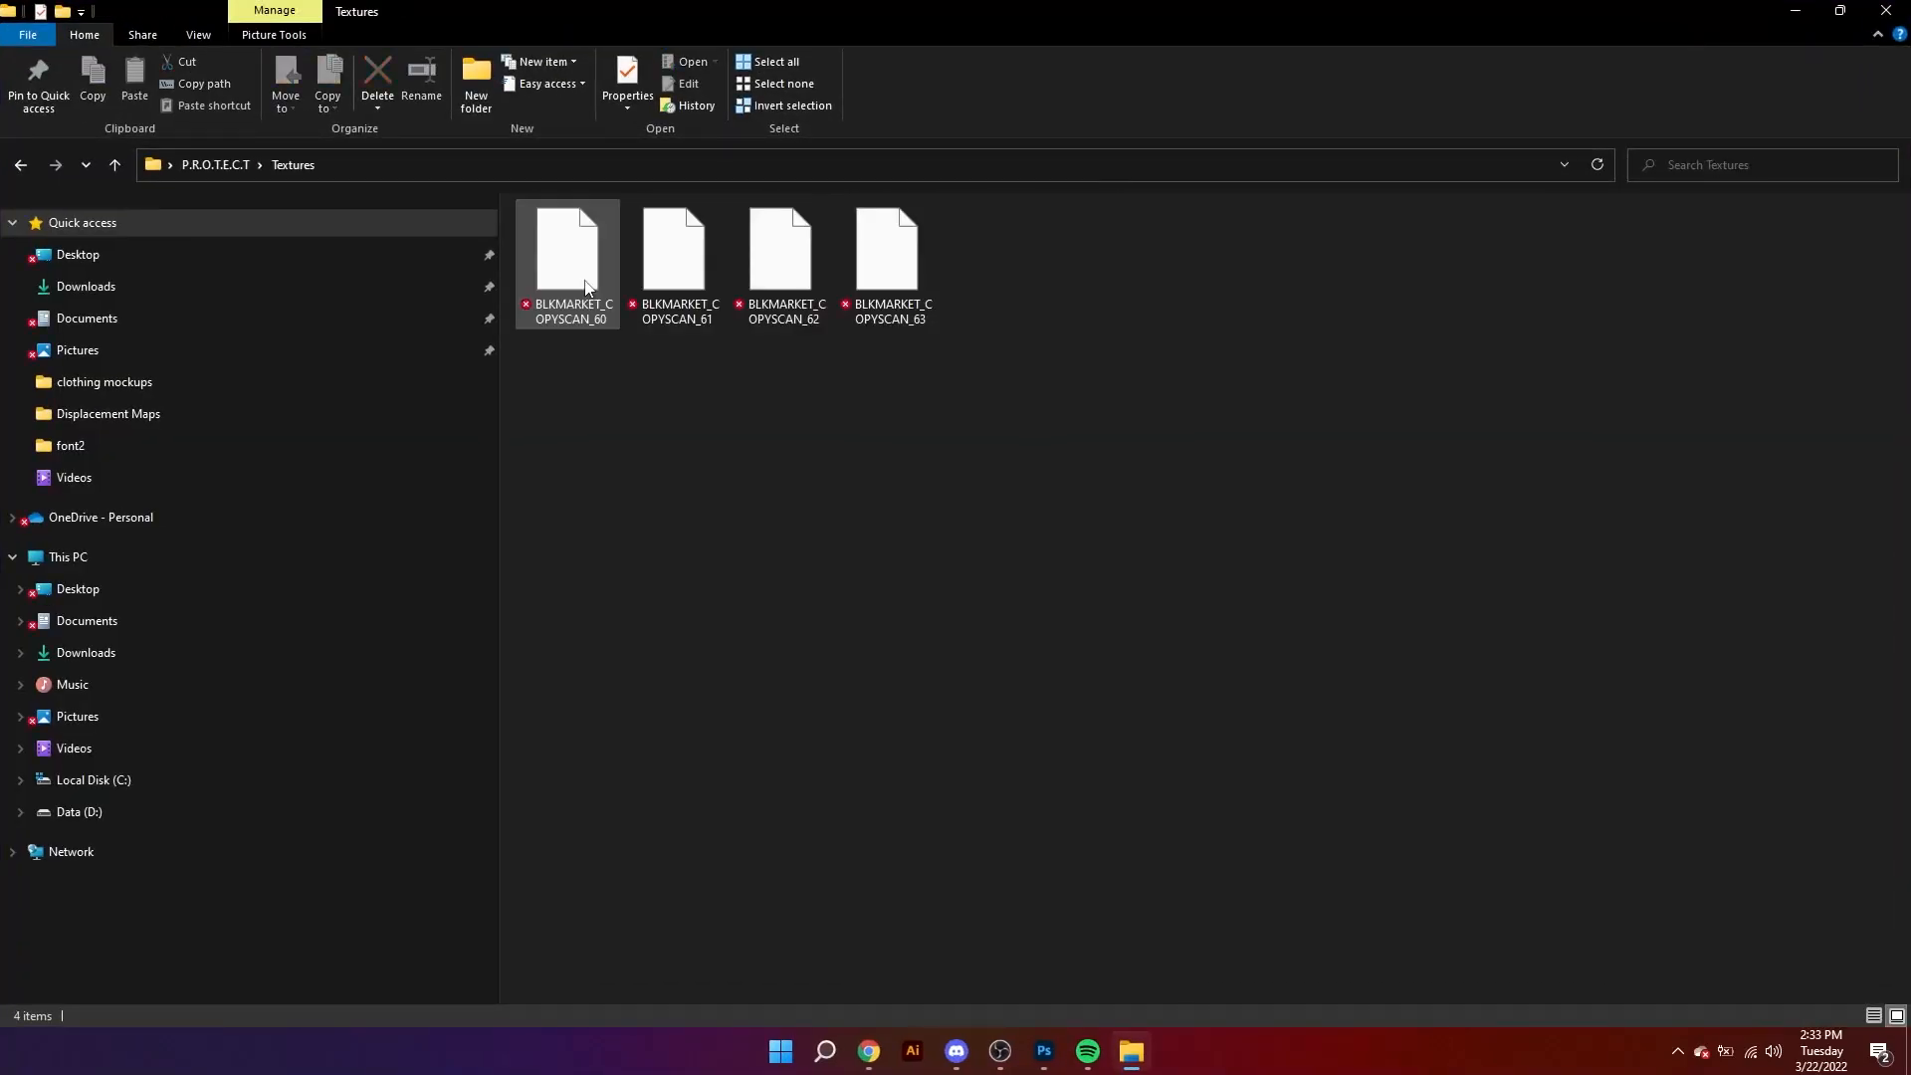
{"action": "key", "text": "alt+Tab"}
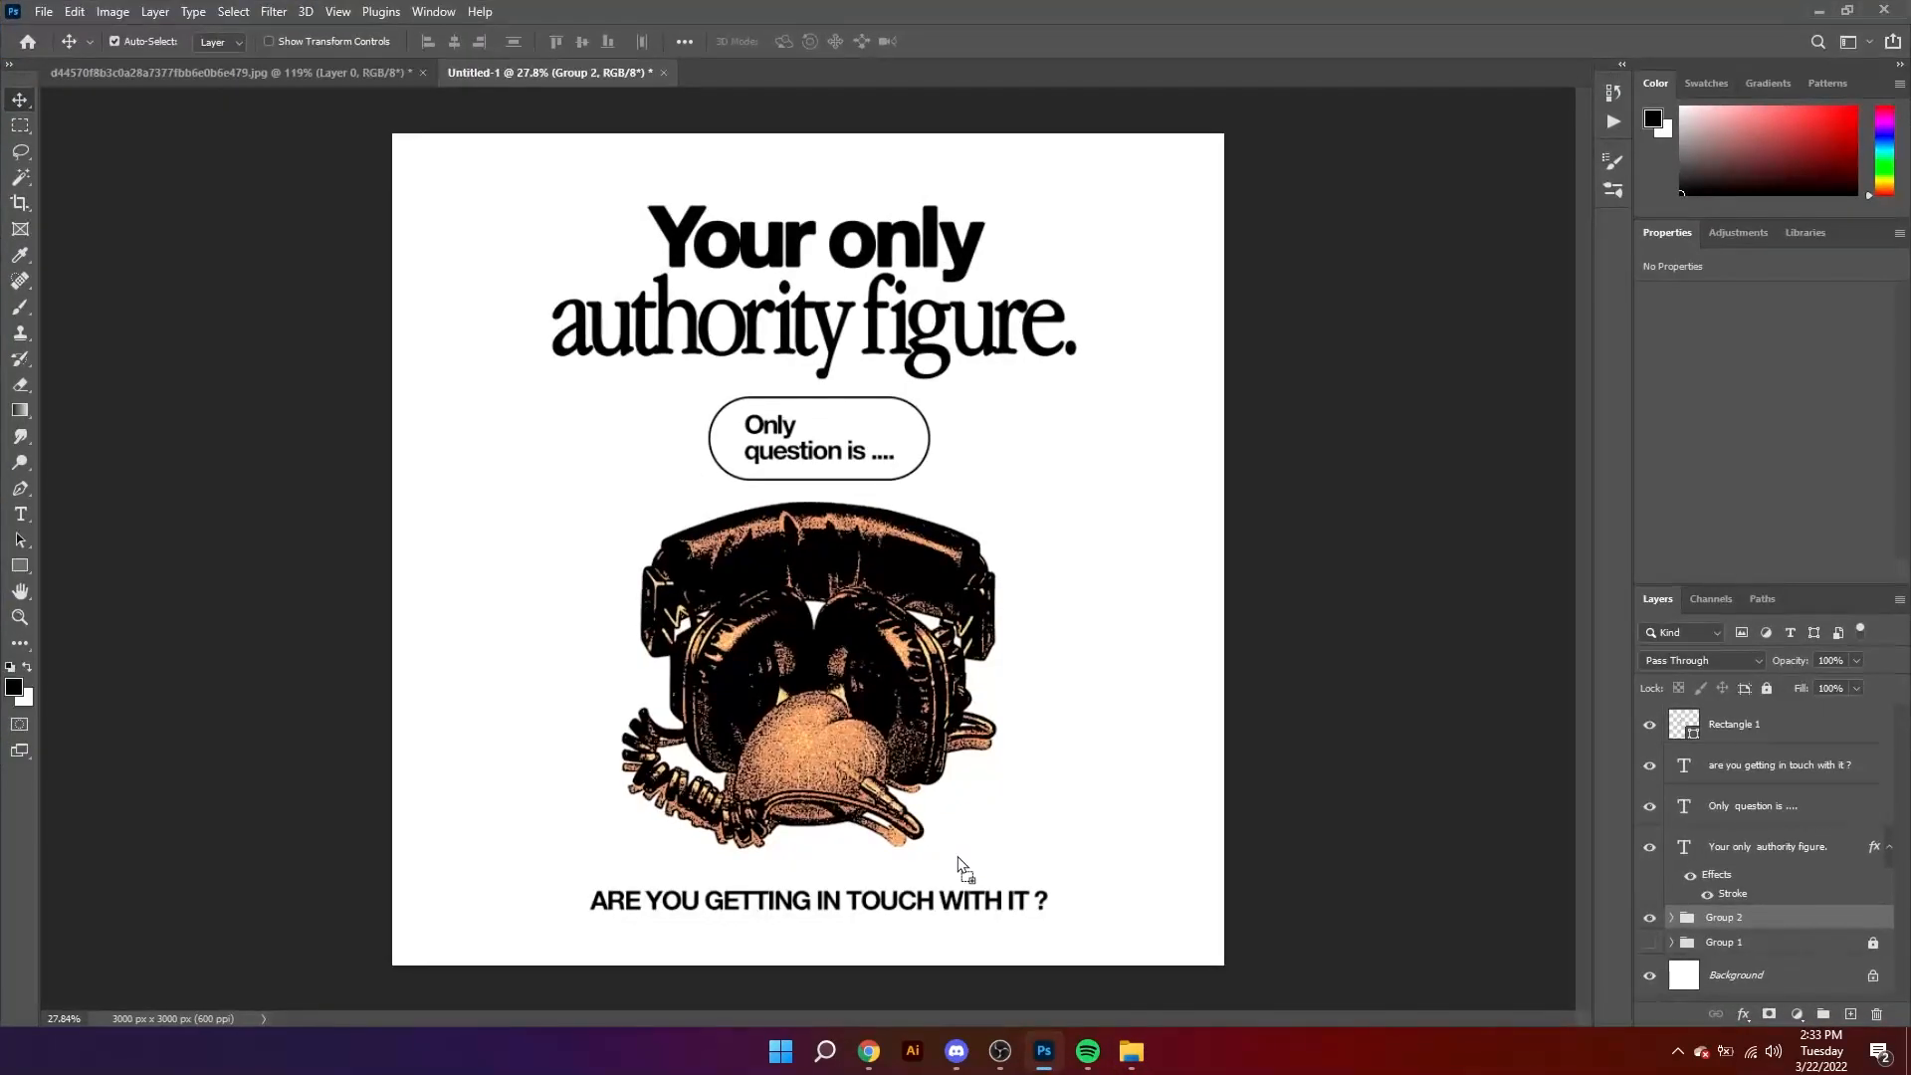
{"action": "left_click_drag", "start_coordinate": [897, 758], "coordinate": [897, 757]}
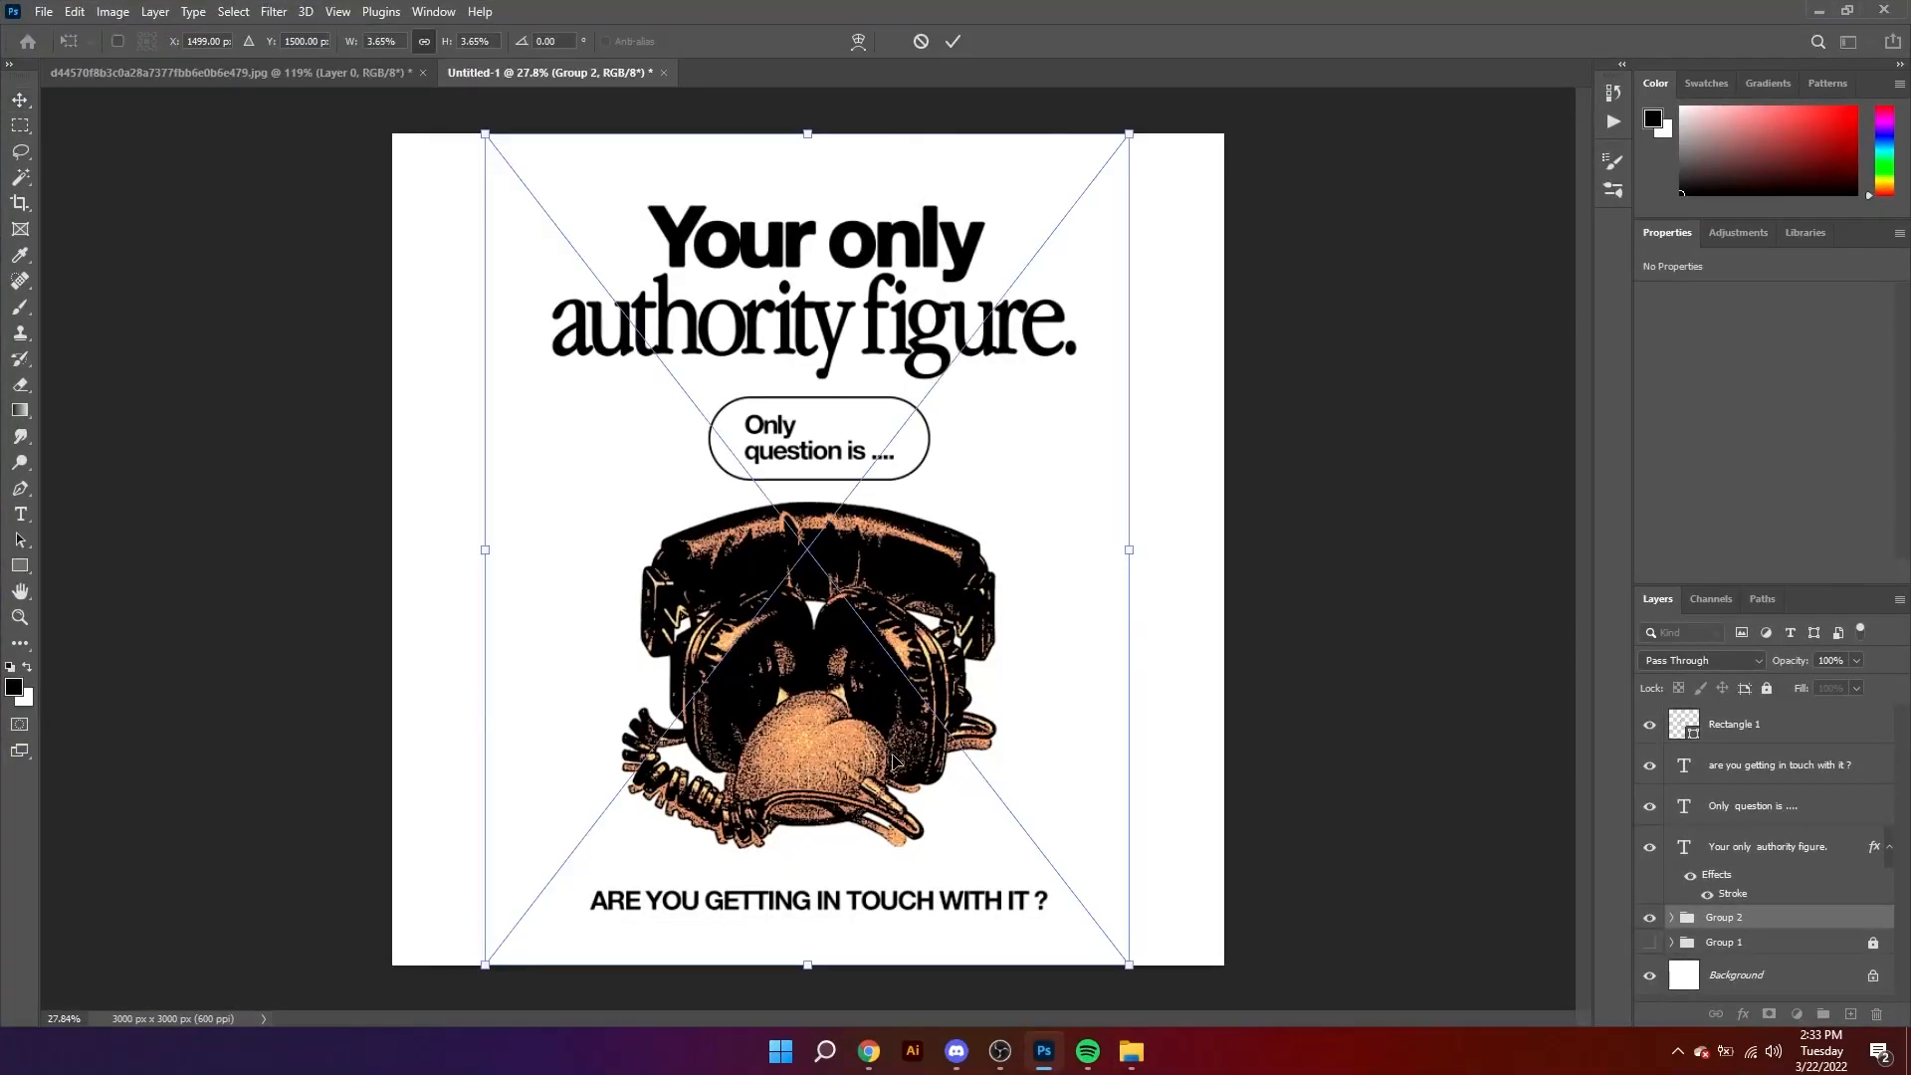
Step: Stretch the placed texture to cover the whole canvas and bring it to the top of the layer stack
{"action": "left_click_drag", "start_coordinate": [1144, 545], "coordinate": [1248, 544]}
{"action": "left_click_drag", "start_coordinate": [806, 130], "coordinate": [806, 115]}
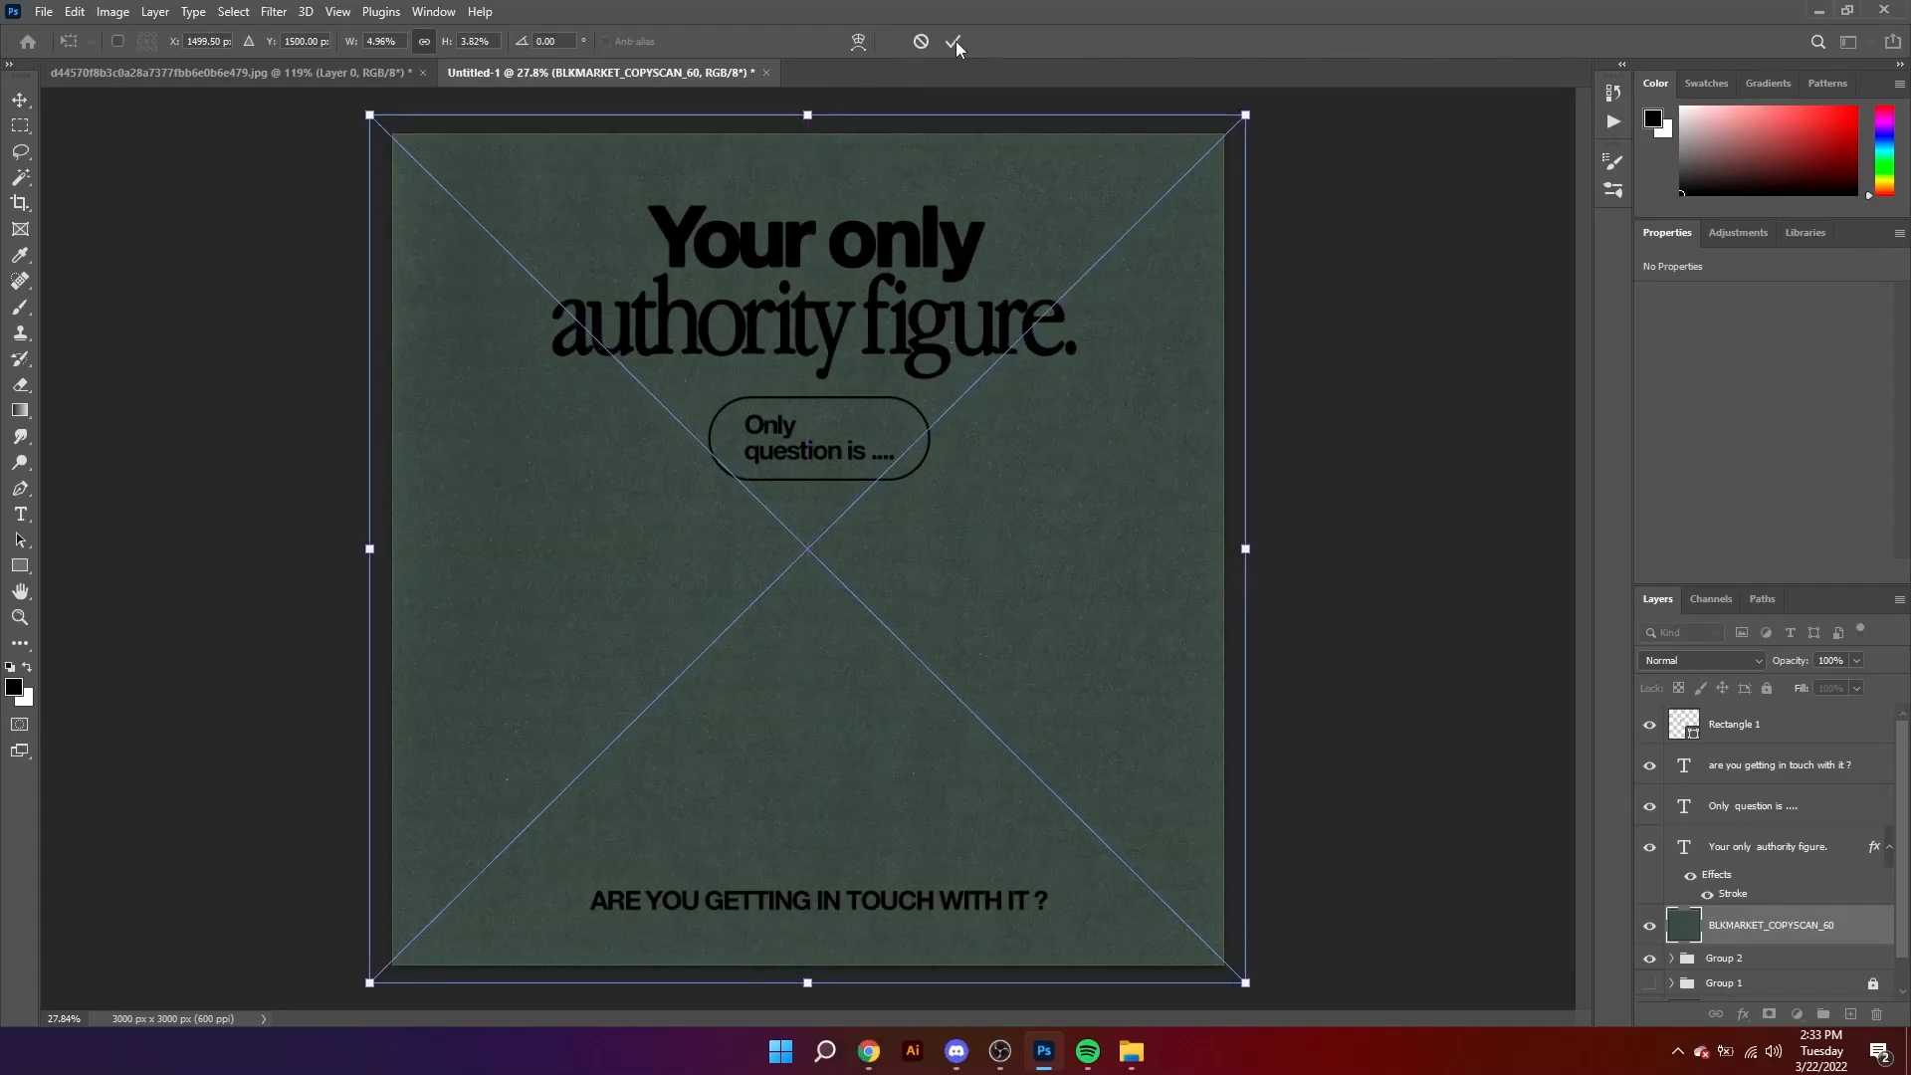
{"action": "left_click", "coordinate": [954, 41]}
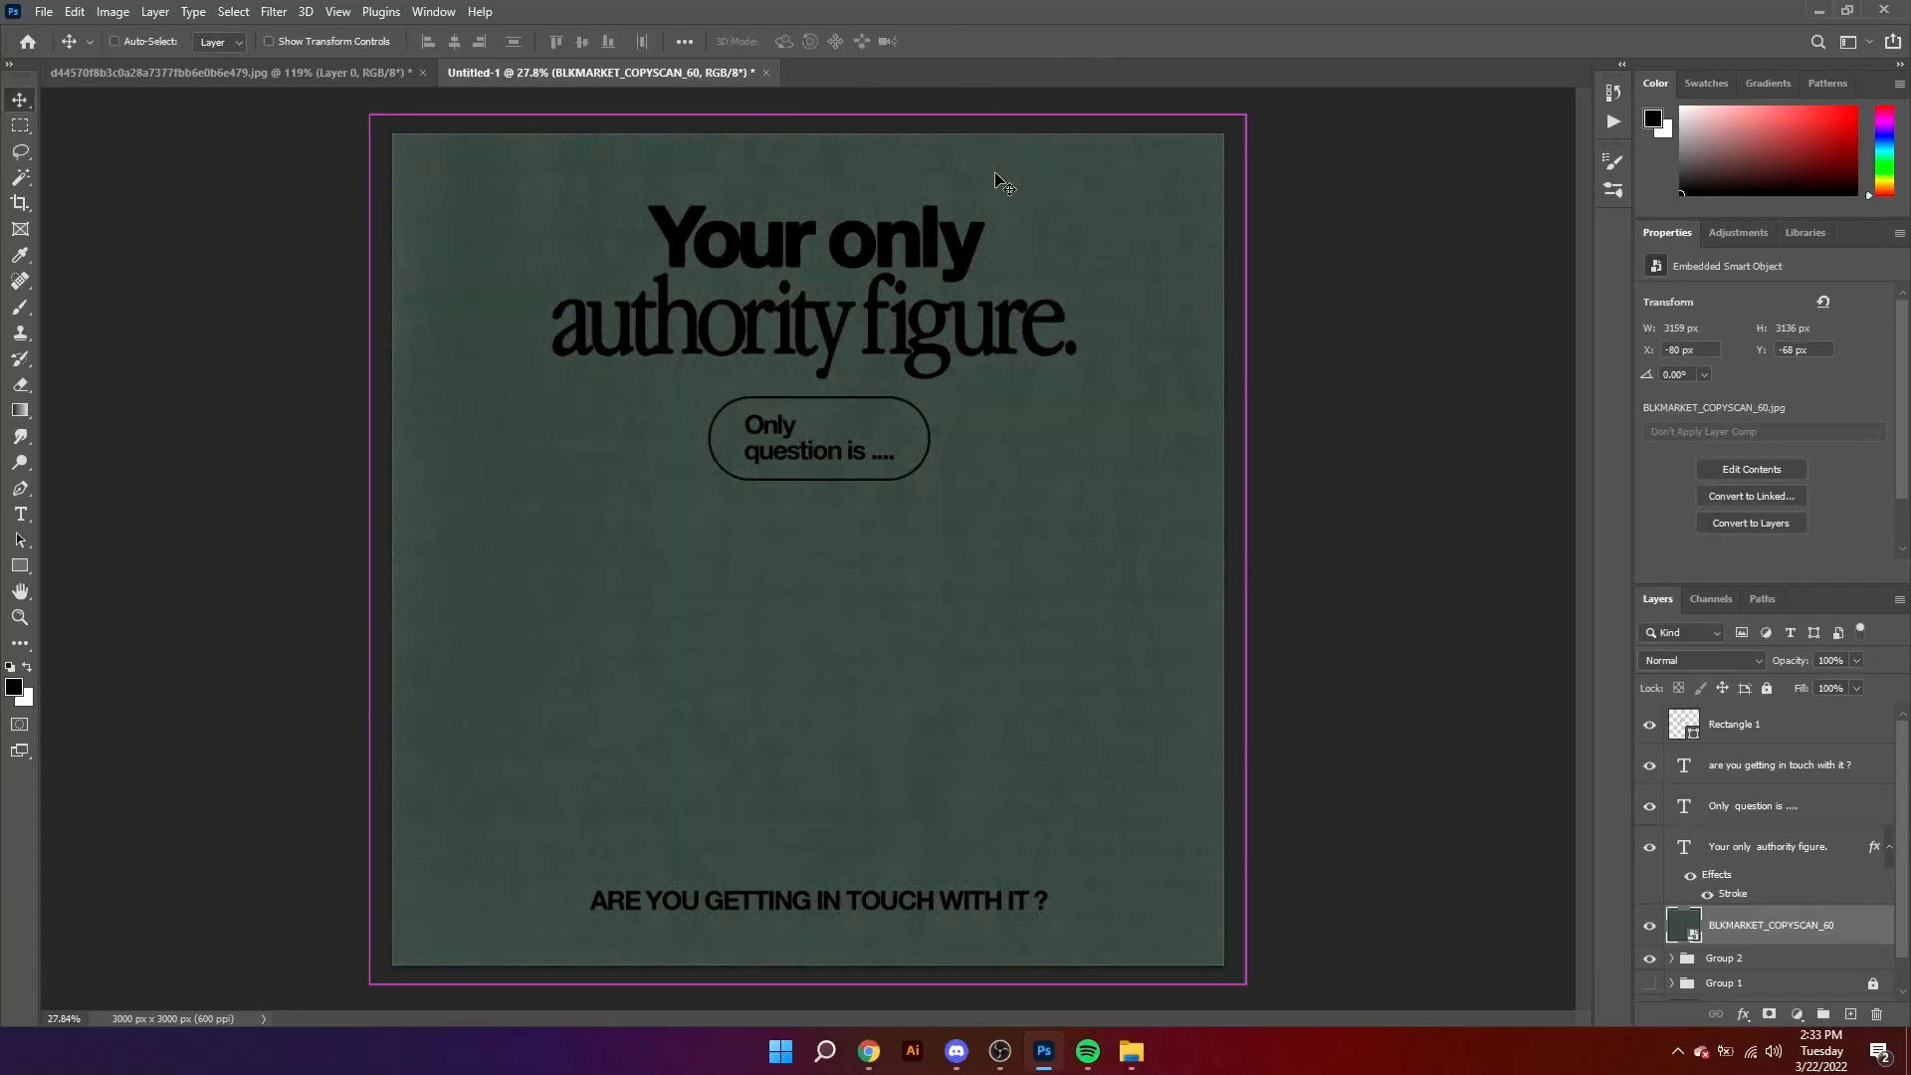
{"action": "key", "text": "ctrl+shift+bracketright"}
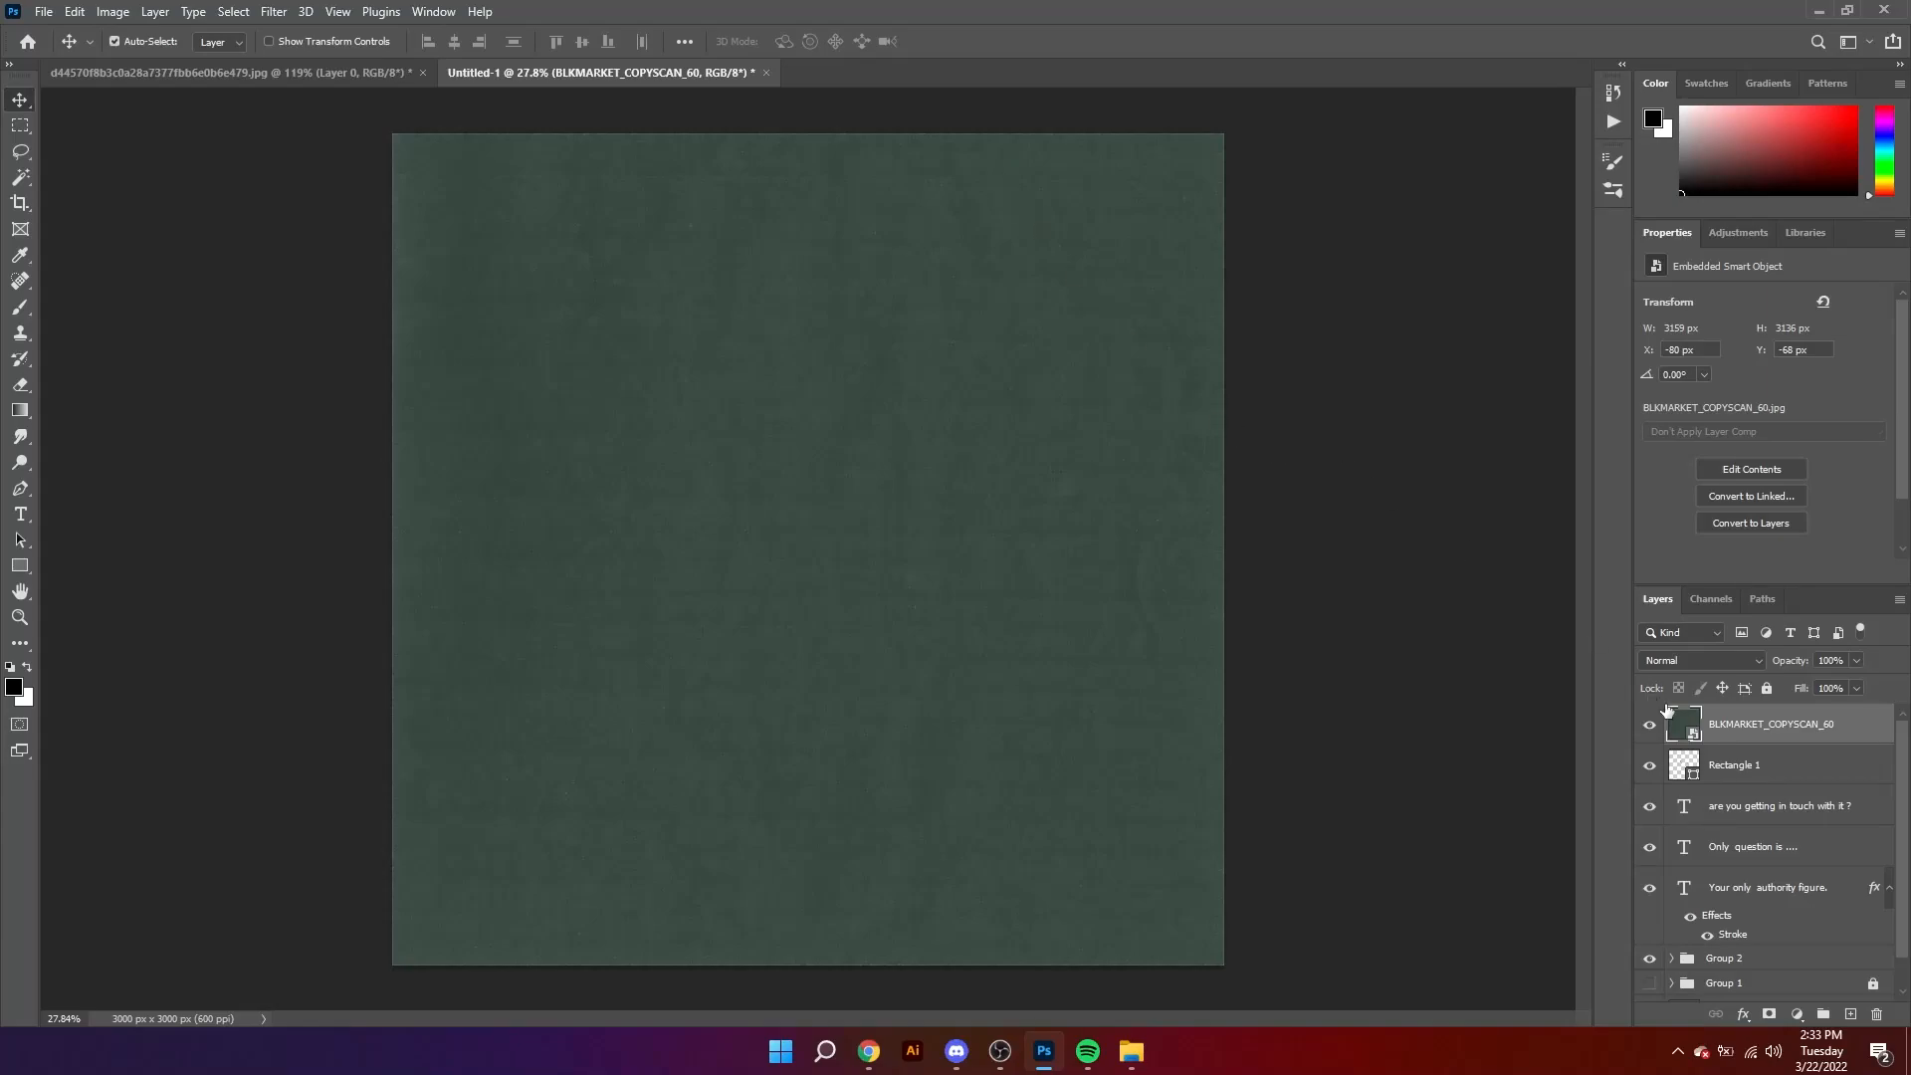
Step: Desaturate the texture layer with a Hue/Saturation adjustment, setting Saturation to -100
{"action": "key", "text": "ctrl+u"}
{"action": "left_click_drag", "start_coordinate": [838, 373], "coordinate": [788, 403]}
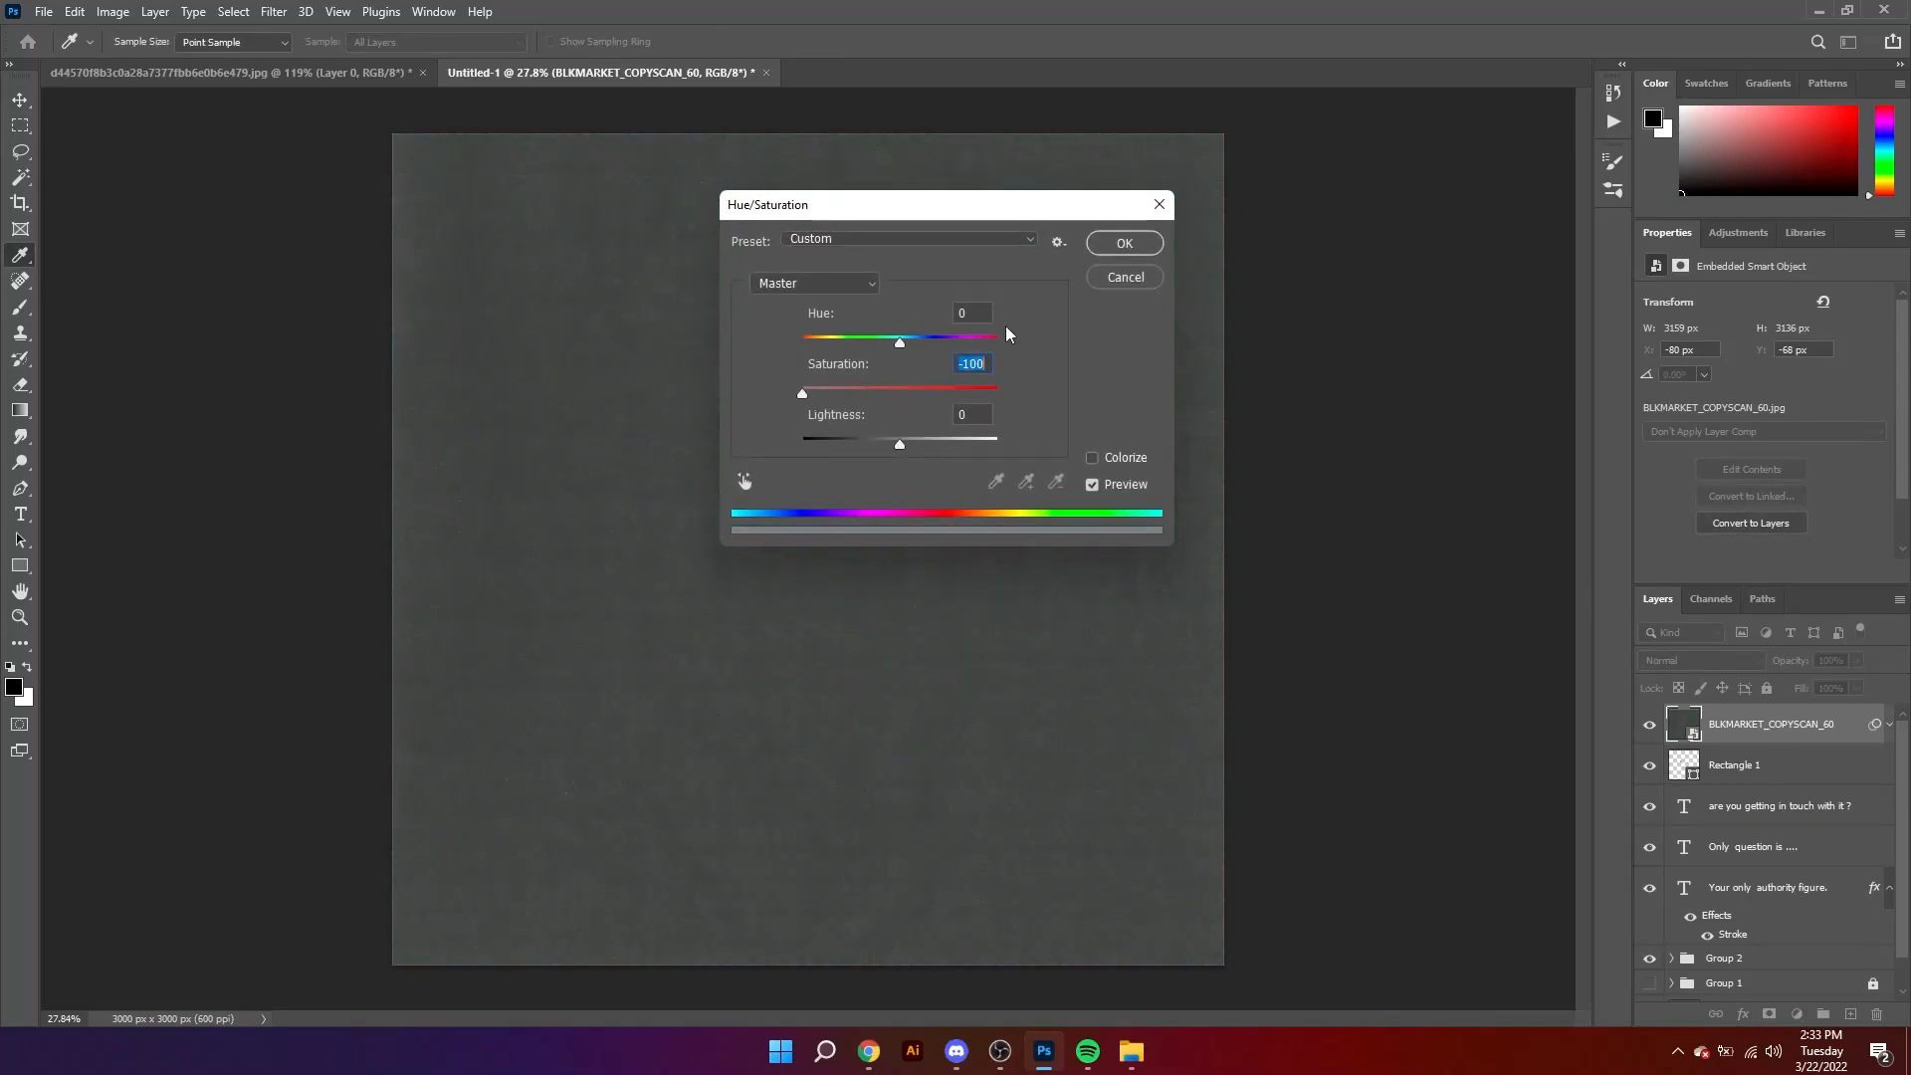
{"action": "left_click", "coordinate": [1132, 251]}
Step: Duplicate the texture layer and set the copy's blend mode to Lighten
{"action": "key", "text": "ctrl+j"}
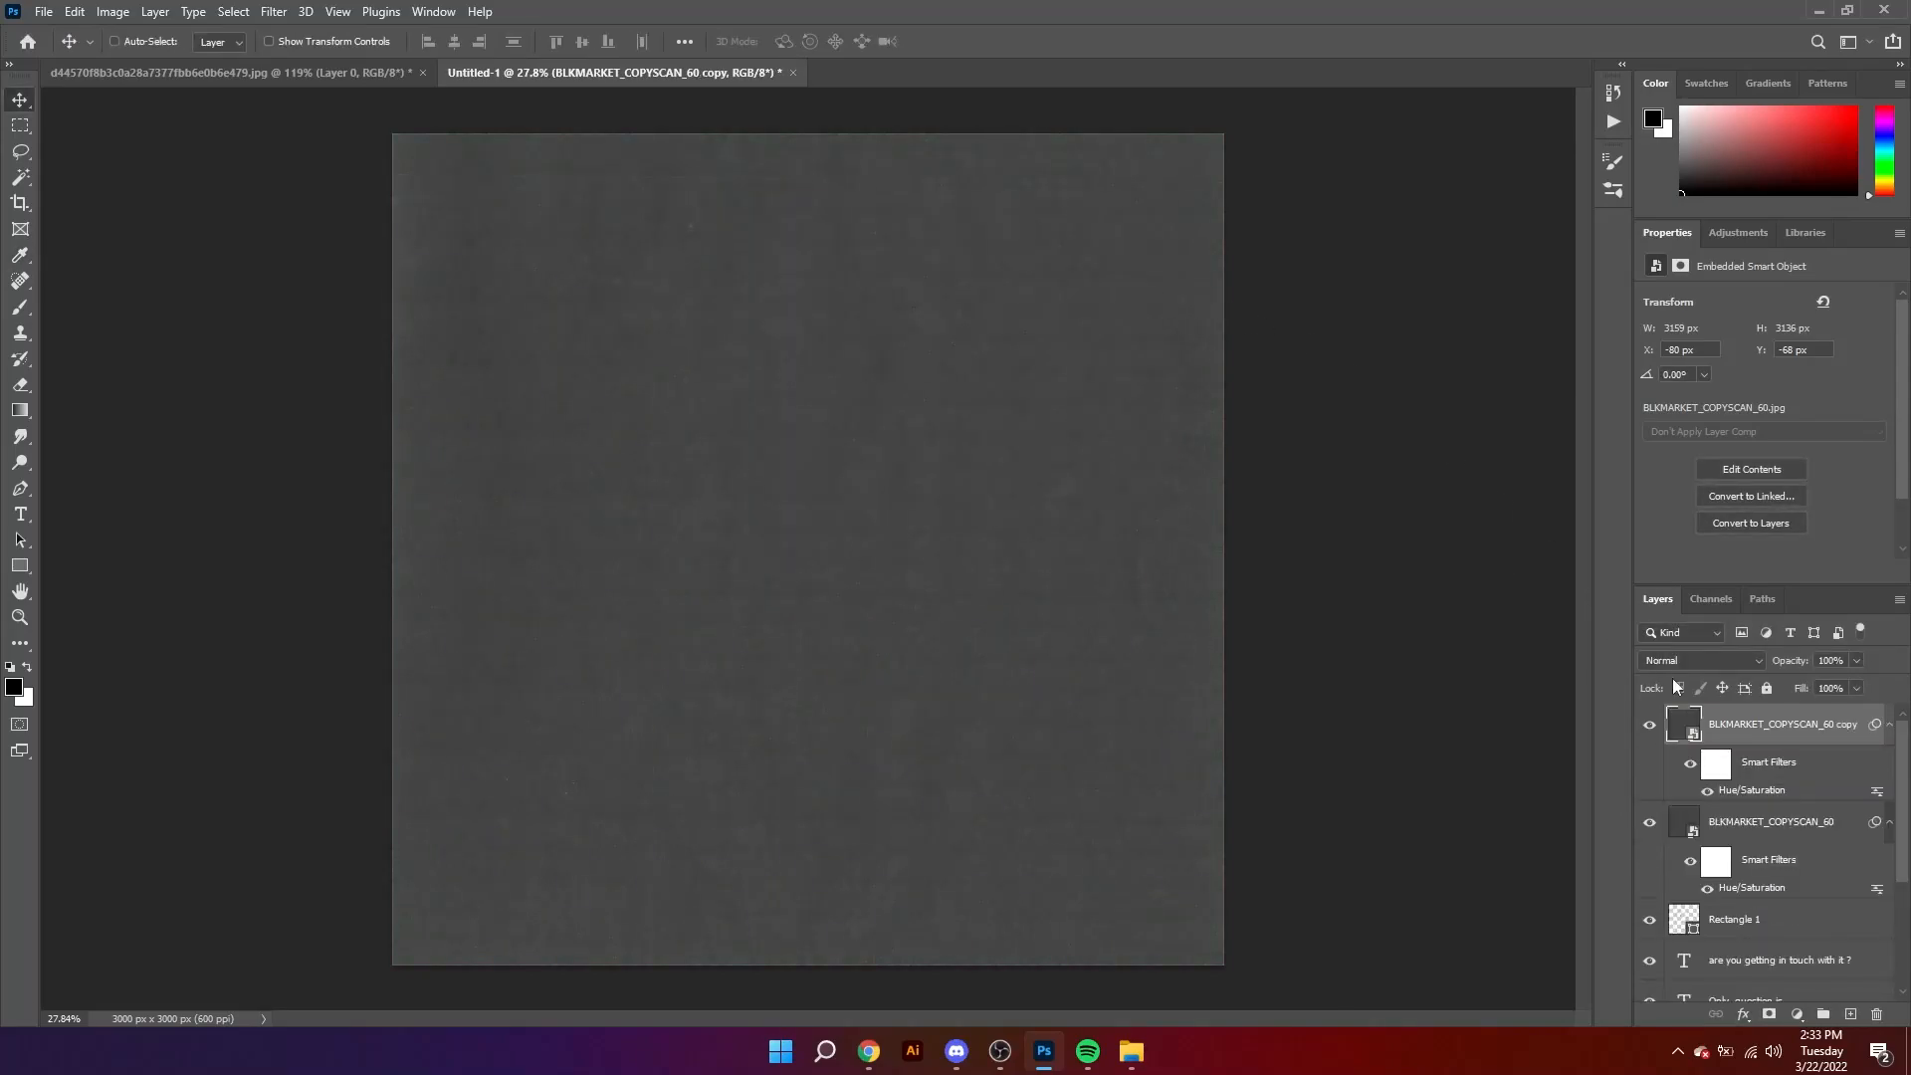
{"action": "left_click", "coordinate": [1702, 660]}
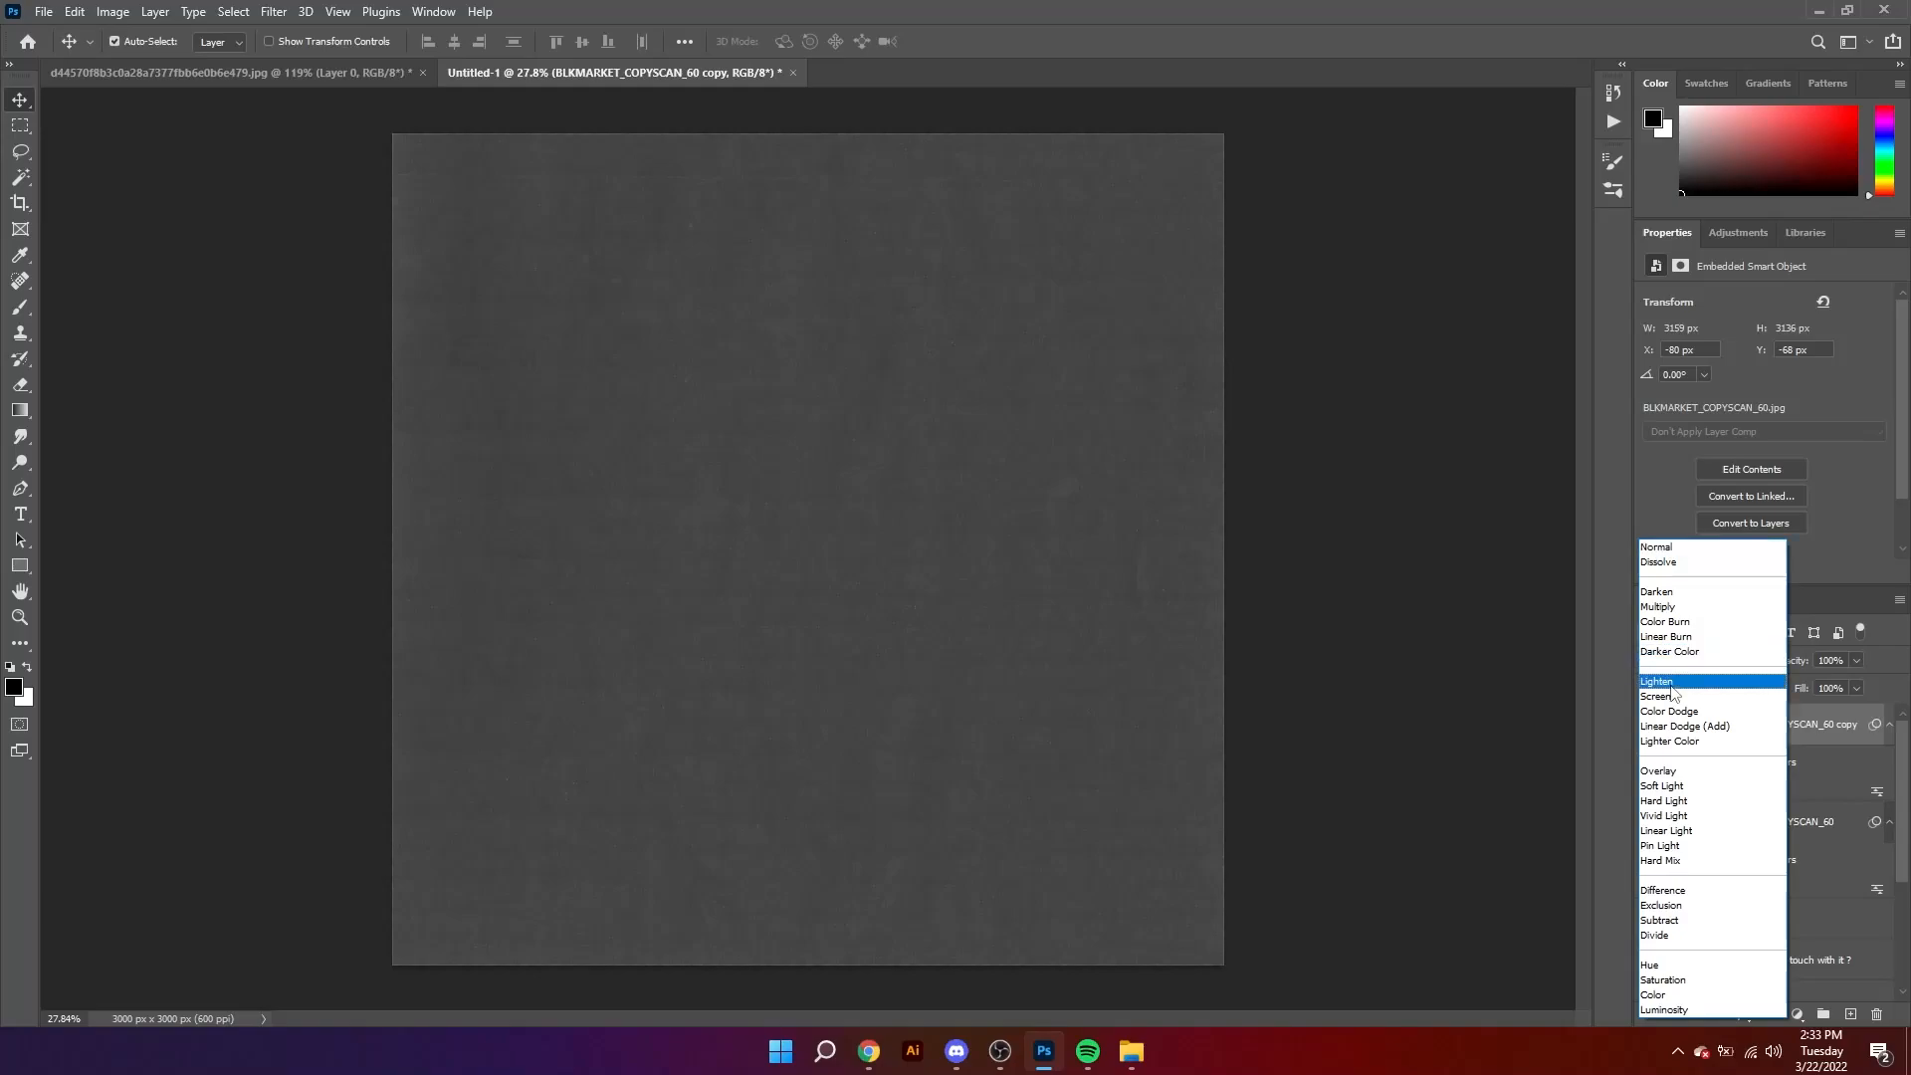
{"action": "left_click", "coordinate": [1704, 677]}
Step: Try the Screen blend mode on the original texture layer and examine its effect on the artwork
{"action": "left_click", "coordinate": [1768, 826]}
{"action": "left_click", "coordinate": [1702, 660]}
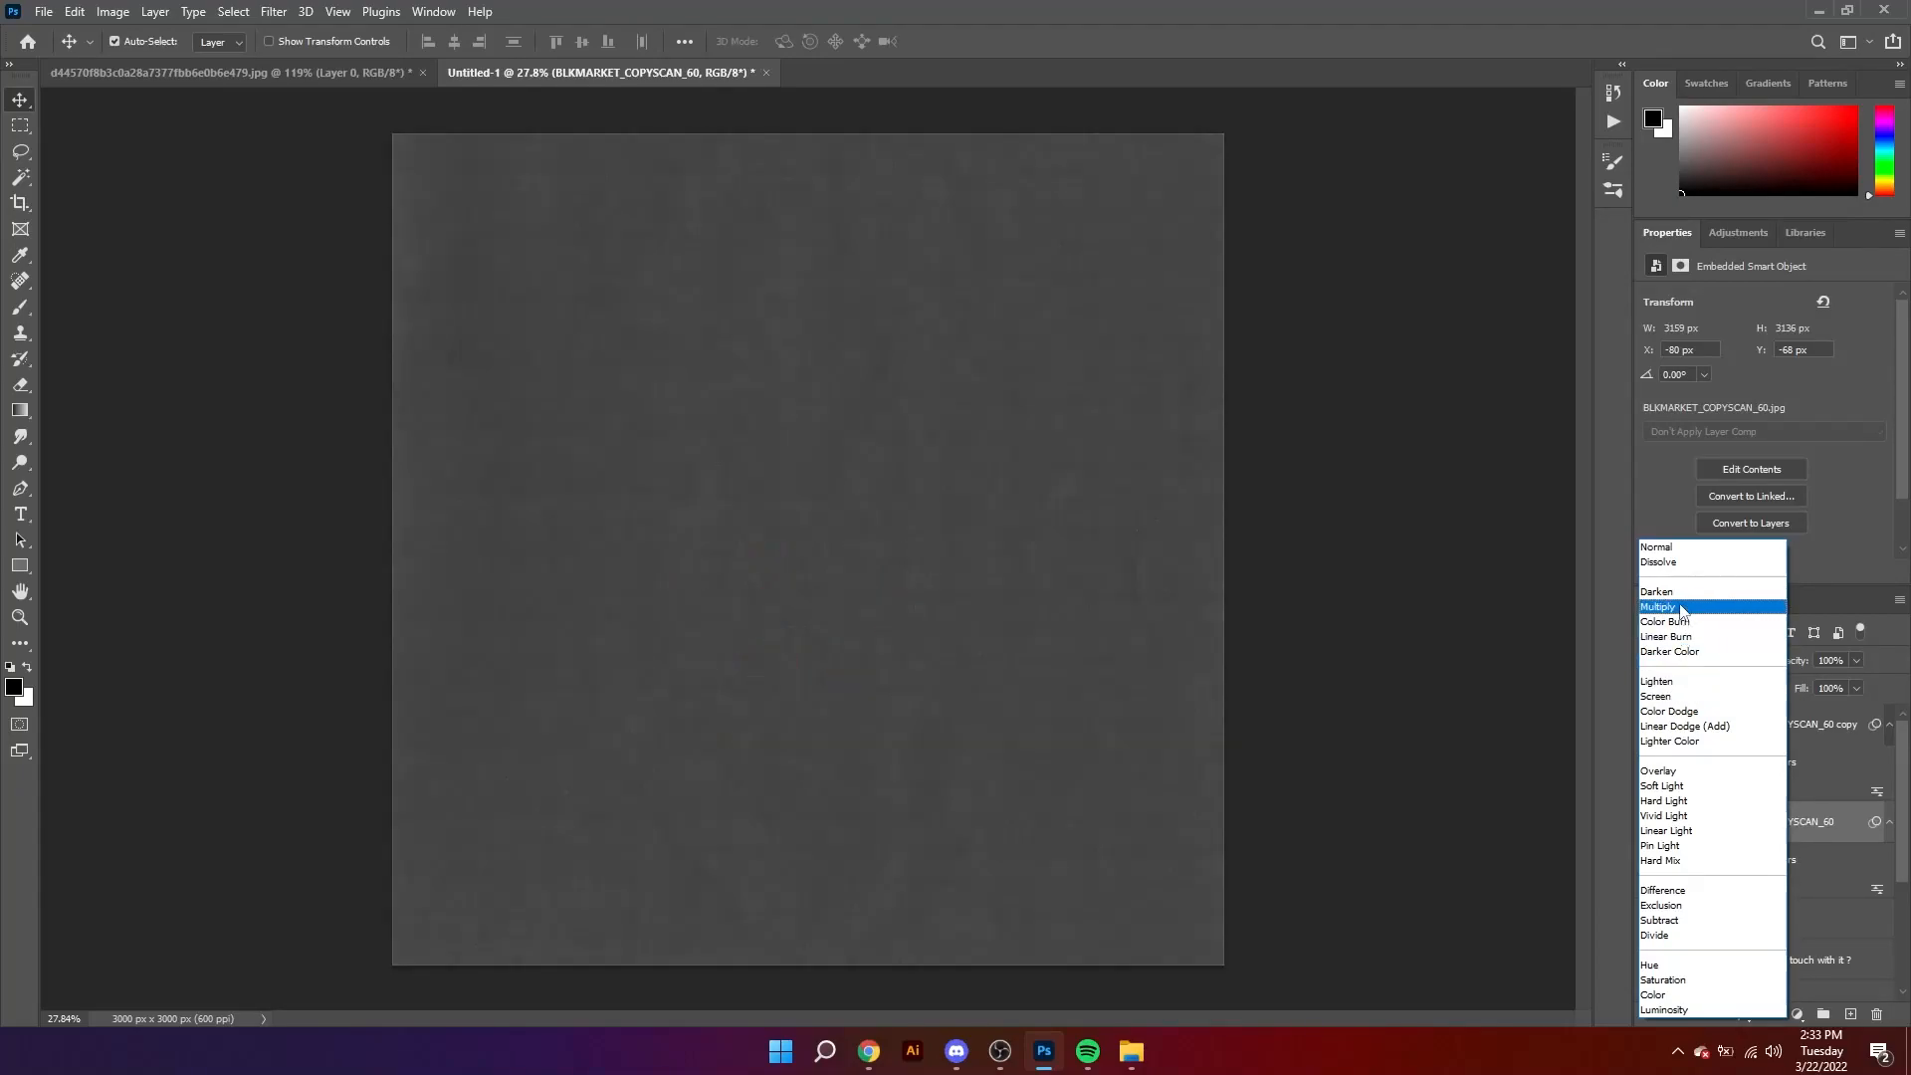
{"action": "left_click", "coordinate": [1668, 694]}
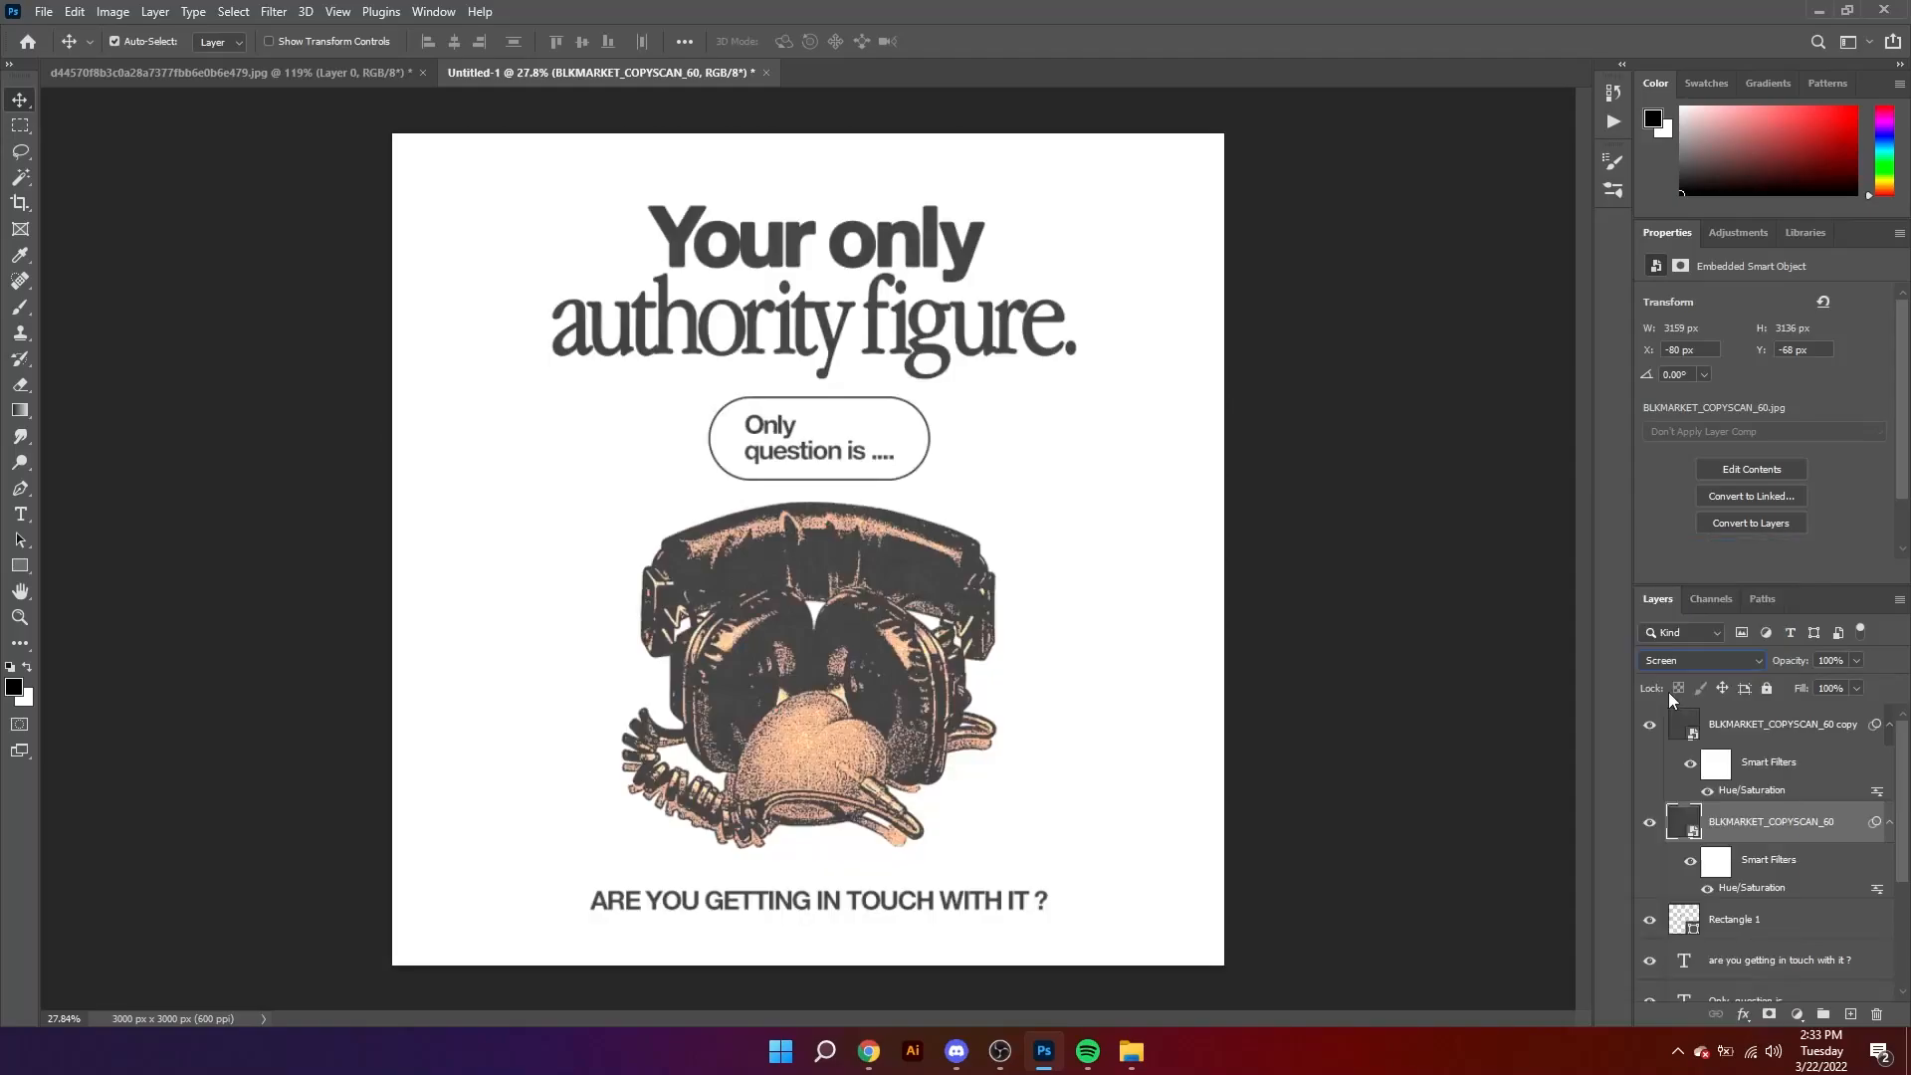
{"action": "left_click_drag", "start_coordinate": [736, 389], "coordinate": [822, 441]}
{"action": "key", "text": "ctrl+z"}
{"action": "left_click", "coordinate": [1511, 480]}
{"action": "key", "text": "z"}
{"action": "left_click_drag", "start_coordinate": [877, 566], "coordinate": [912, 601]}
{"action": "left_click_drag", "start_coordinate": [911, 600], "coordinate": [938, 520]}
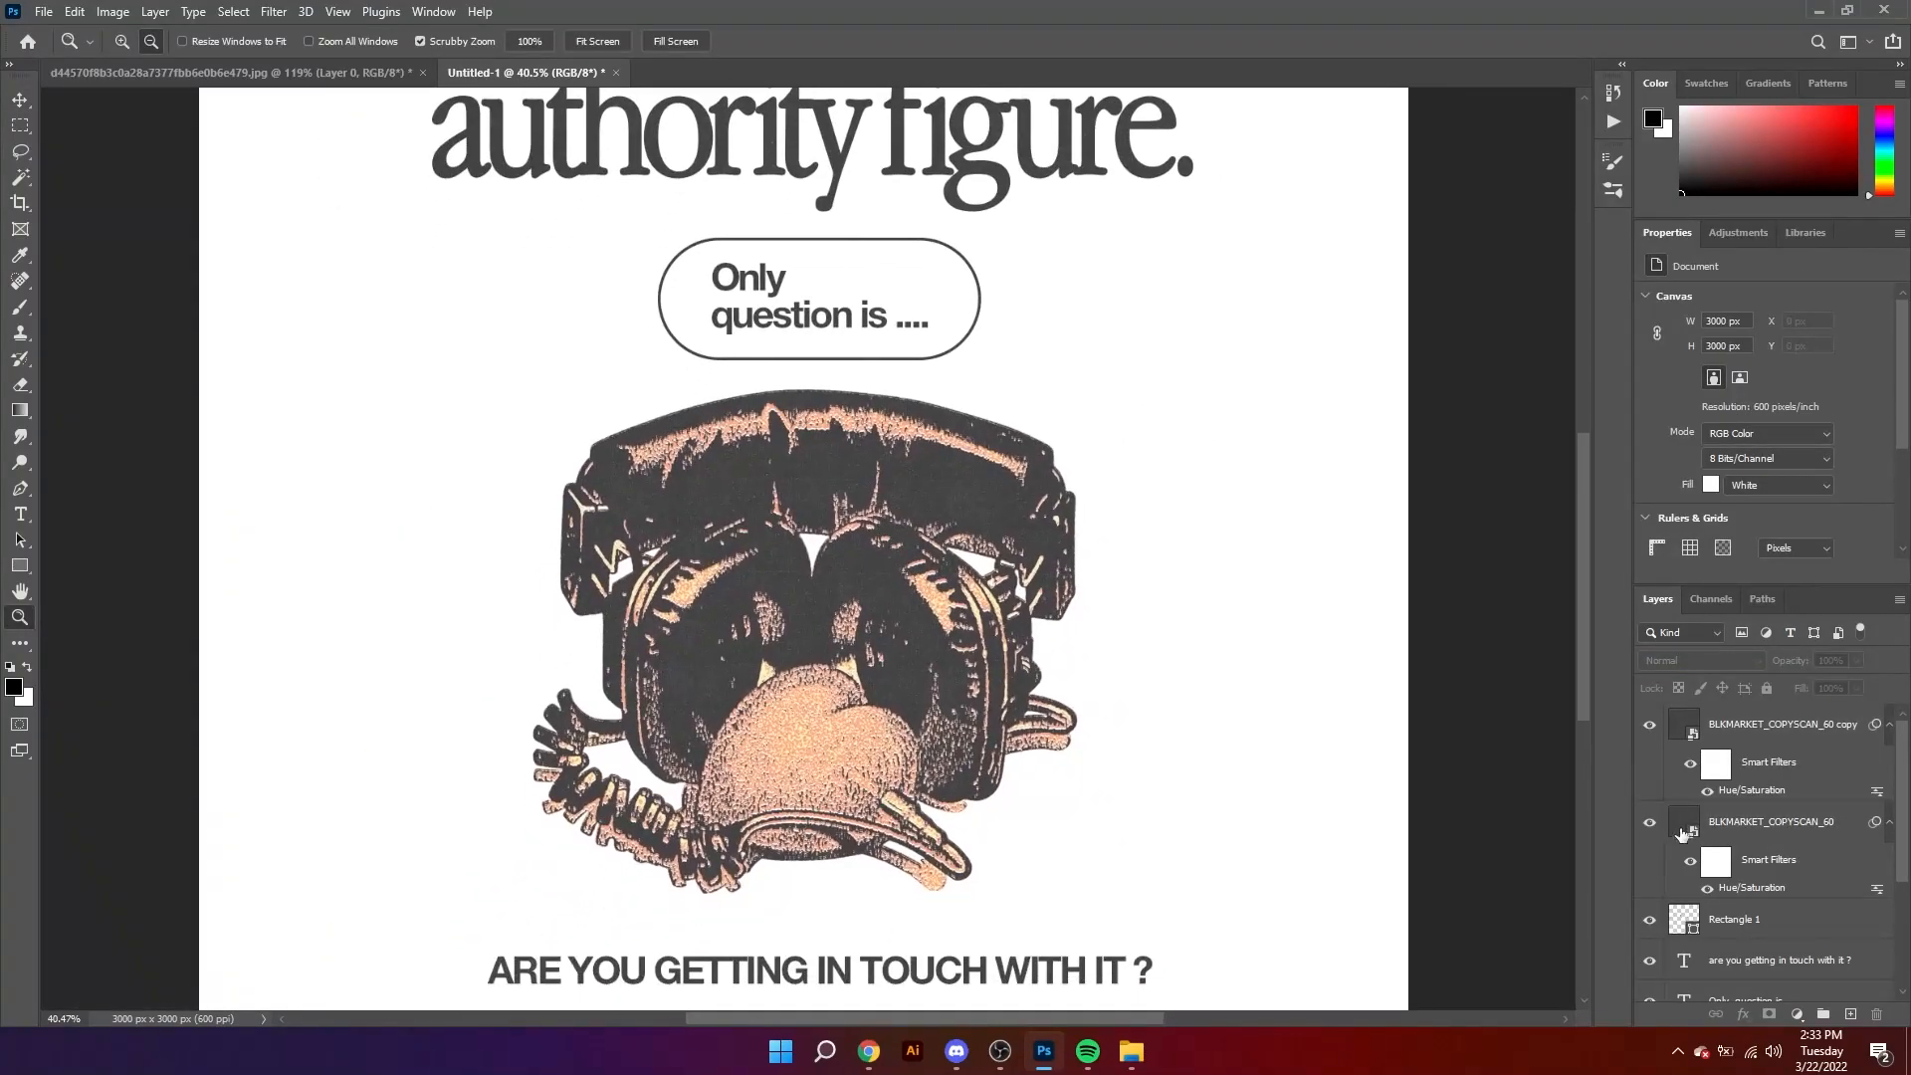
Step: Set the original BLKMARKET_COPYSCAN_60 layer's blend mode to Darken
{"action": "left_click", "coordinate": [1721, 833]}
{"action": "left_click", "coordinate": [1719, 663]}
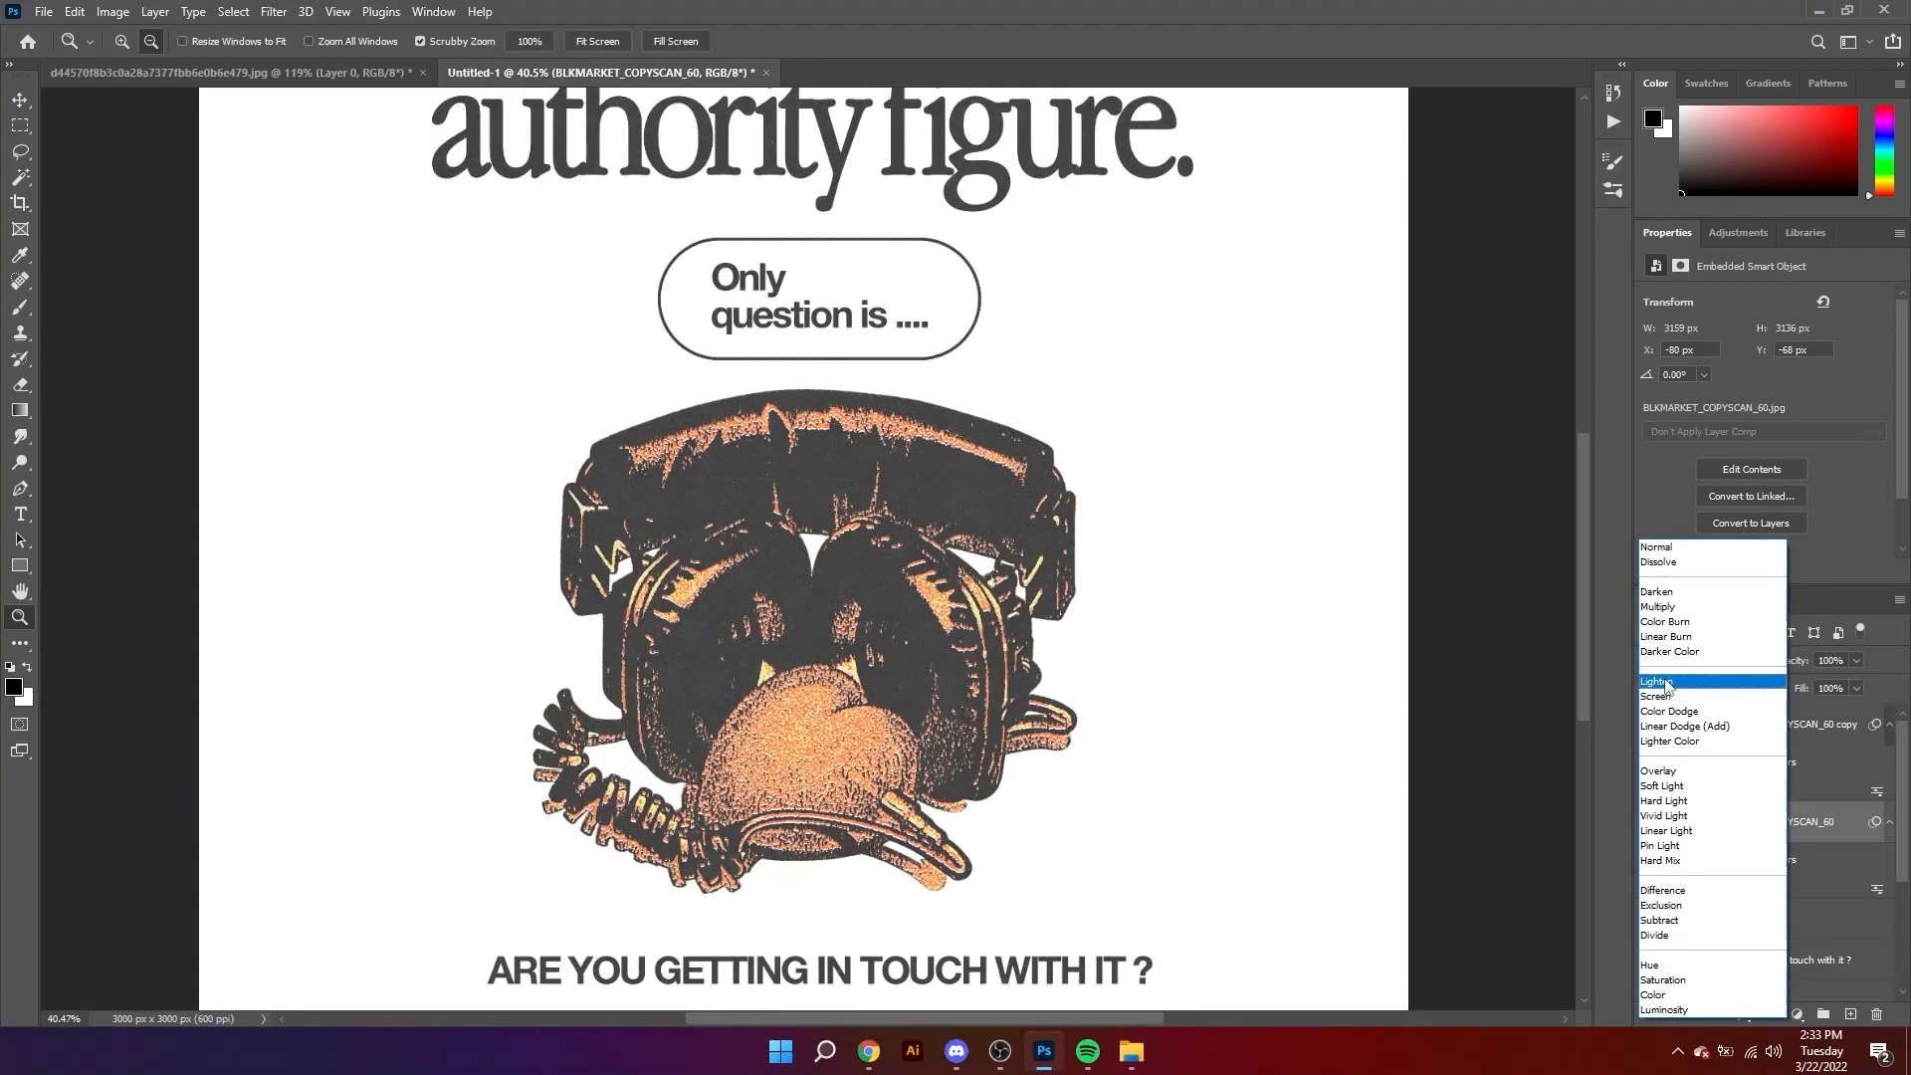
{"action": "left_click", "coordinate": [1200, 717]}
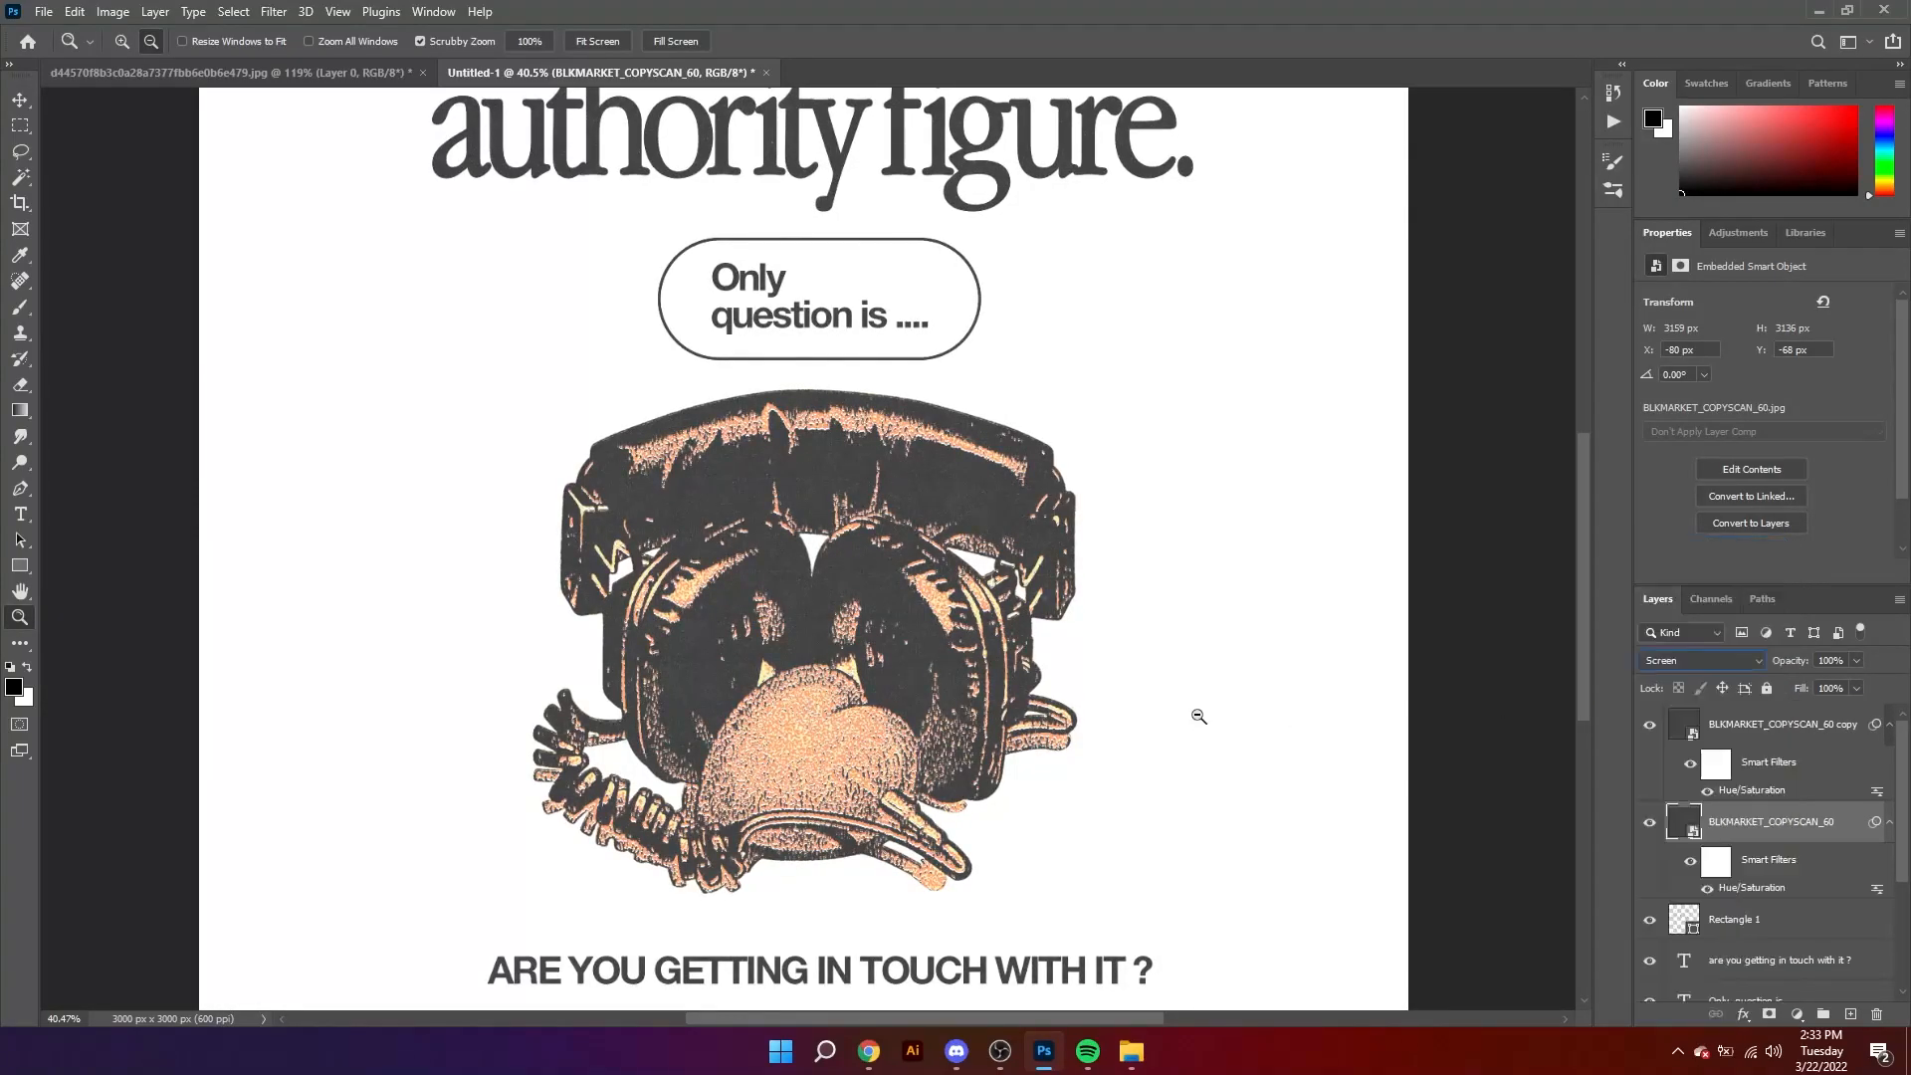
{"action": "left_click", "coordinate": [1719, 664]}
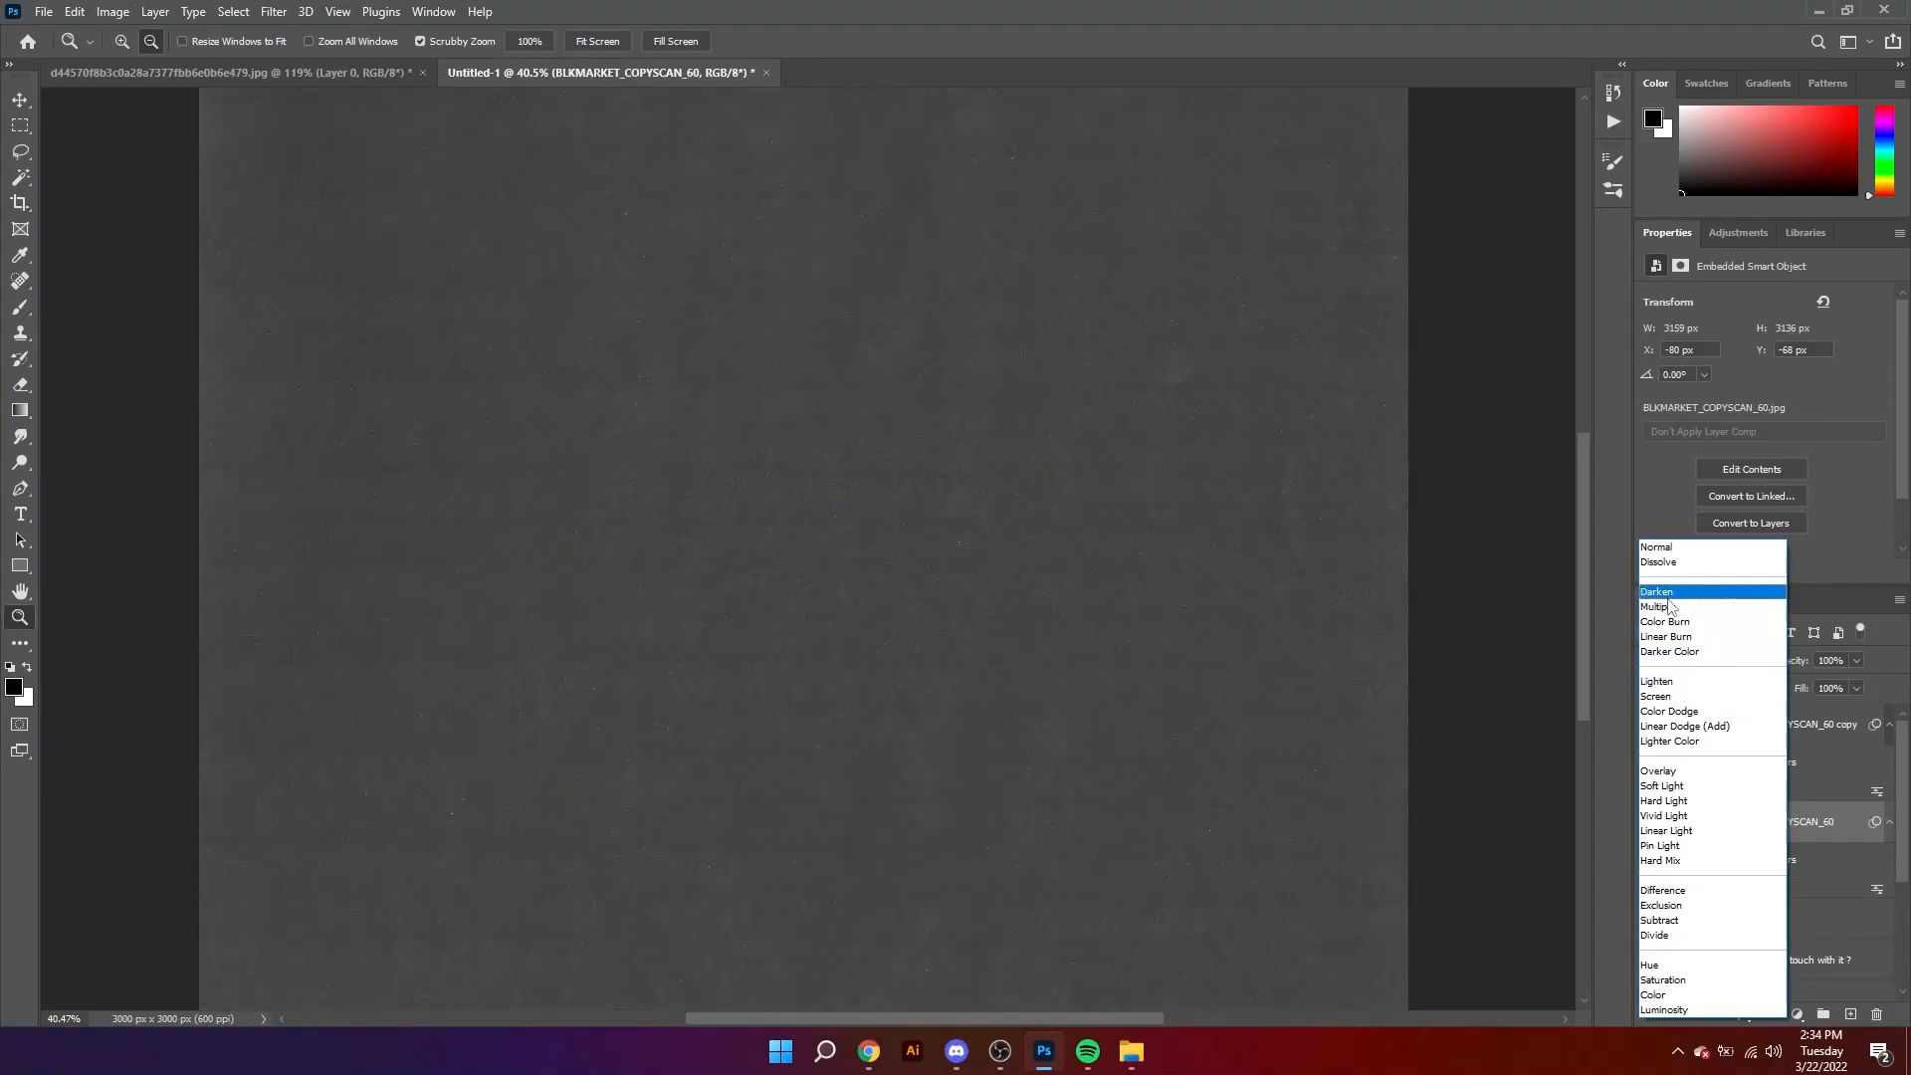
{"action": "left_click", "coordinate": [1668, 593]}
Step: Invert the original texture layer and reduce its fill to 42%
{"action": "key", "text": "ctrl+i"}
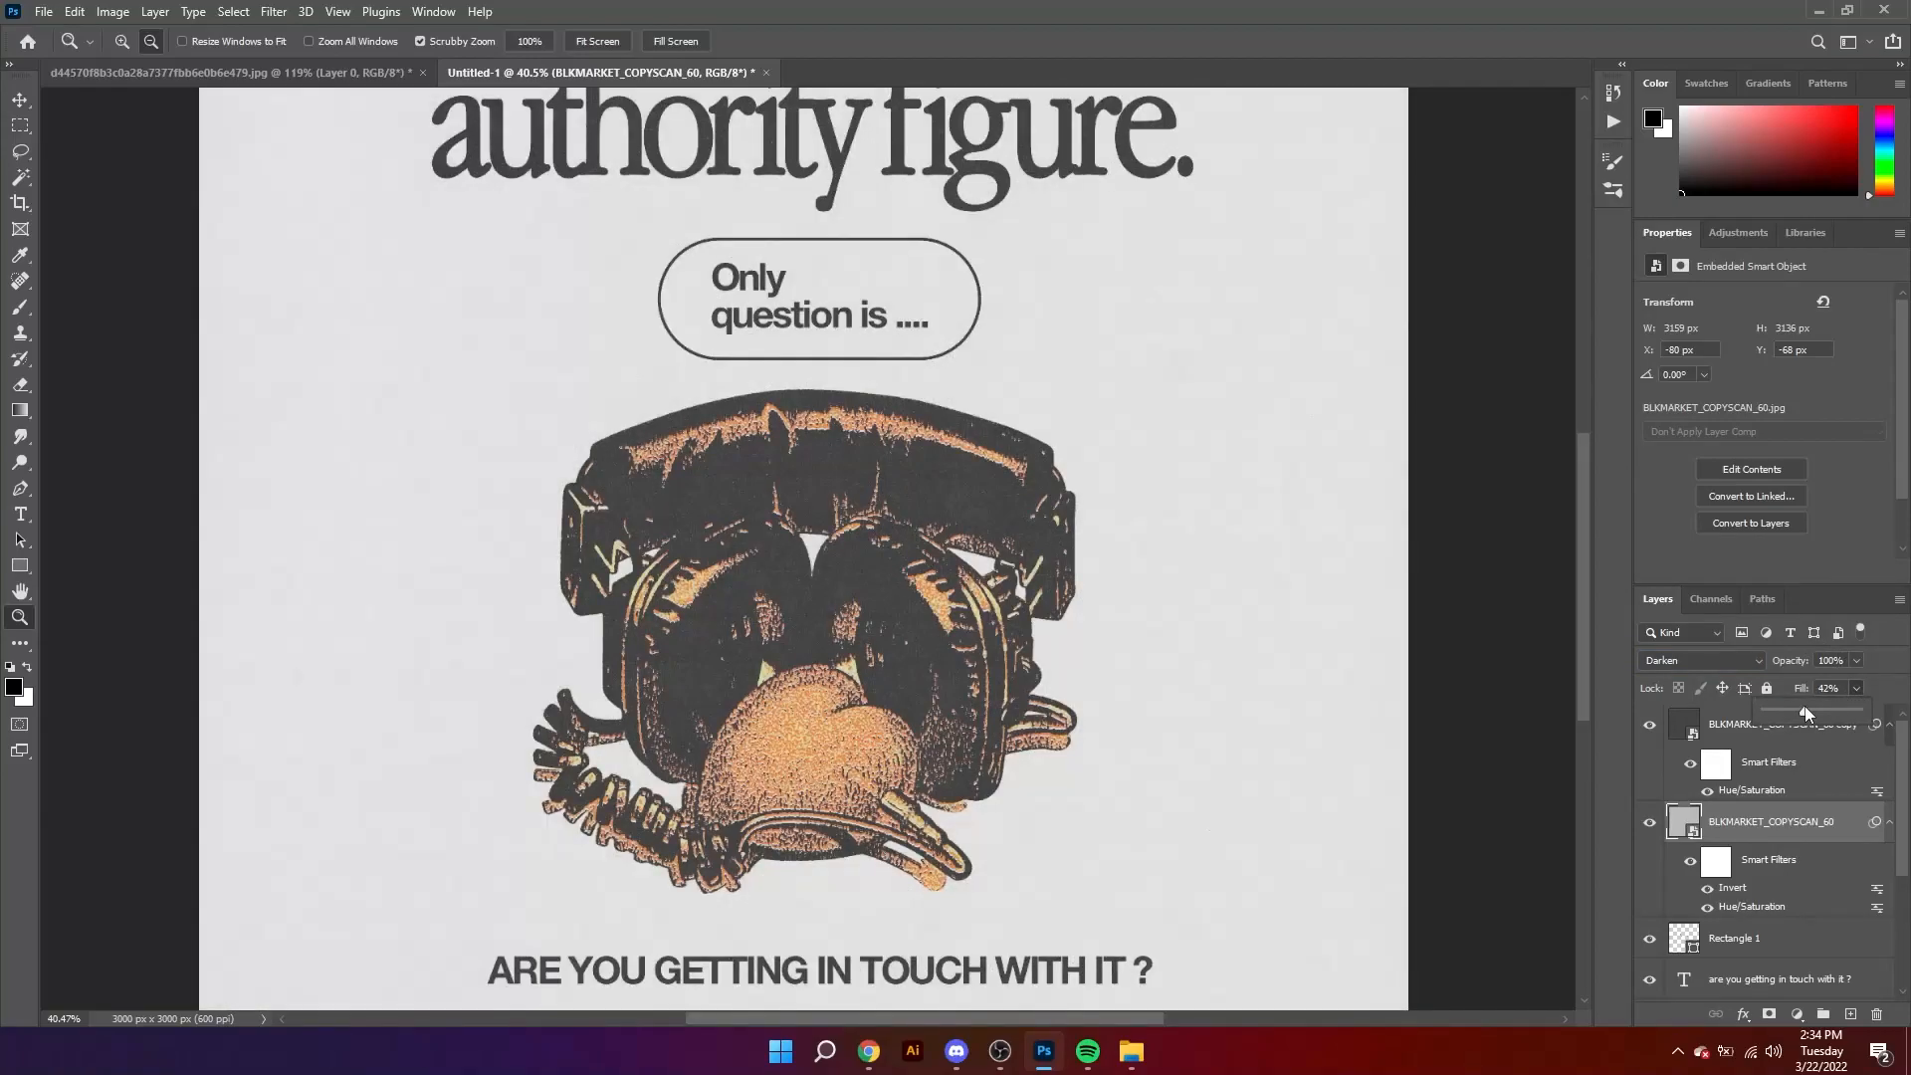
{"action": "left_click", "coordinate": [910, 604]}
{"action": "left_click_drag", "start_coordinate": [910, 605], "coordinate": [835, 645]}
{"action": "left_click", "coordinate": [866, 642], "text": "alt"}
{"action": "left_click", "coordinate": [866, 644]}
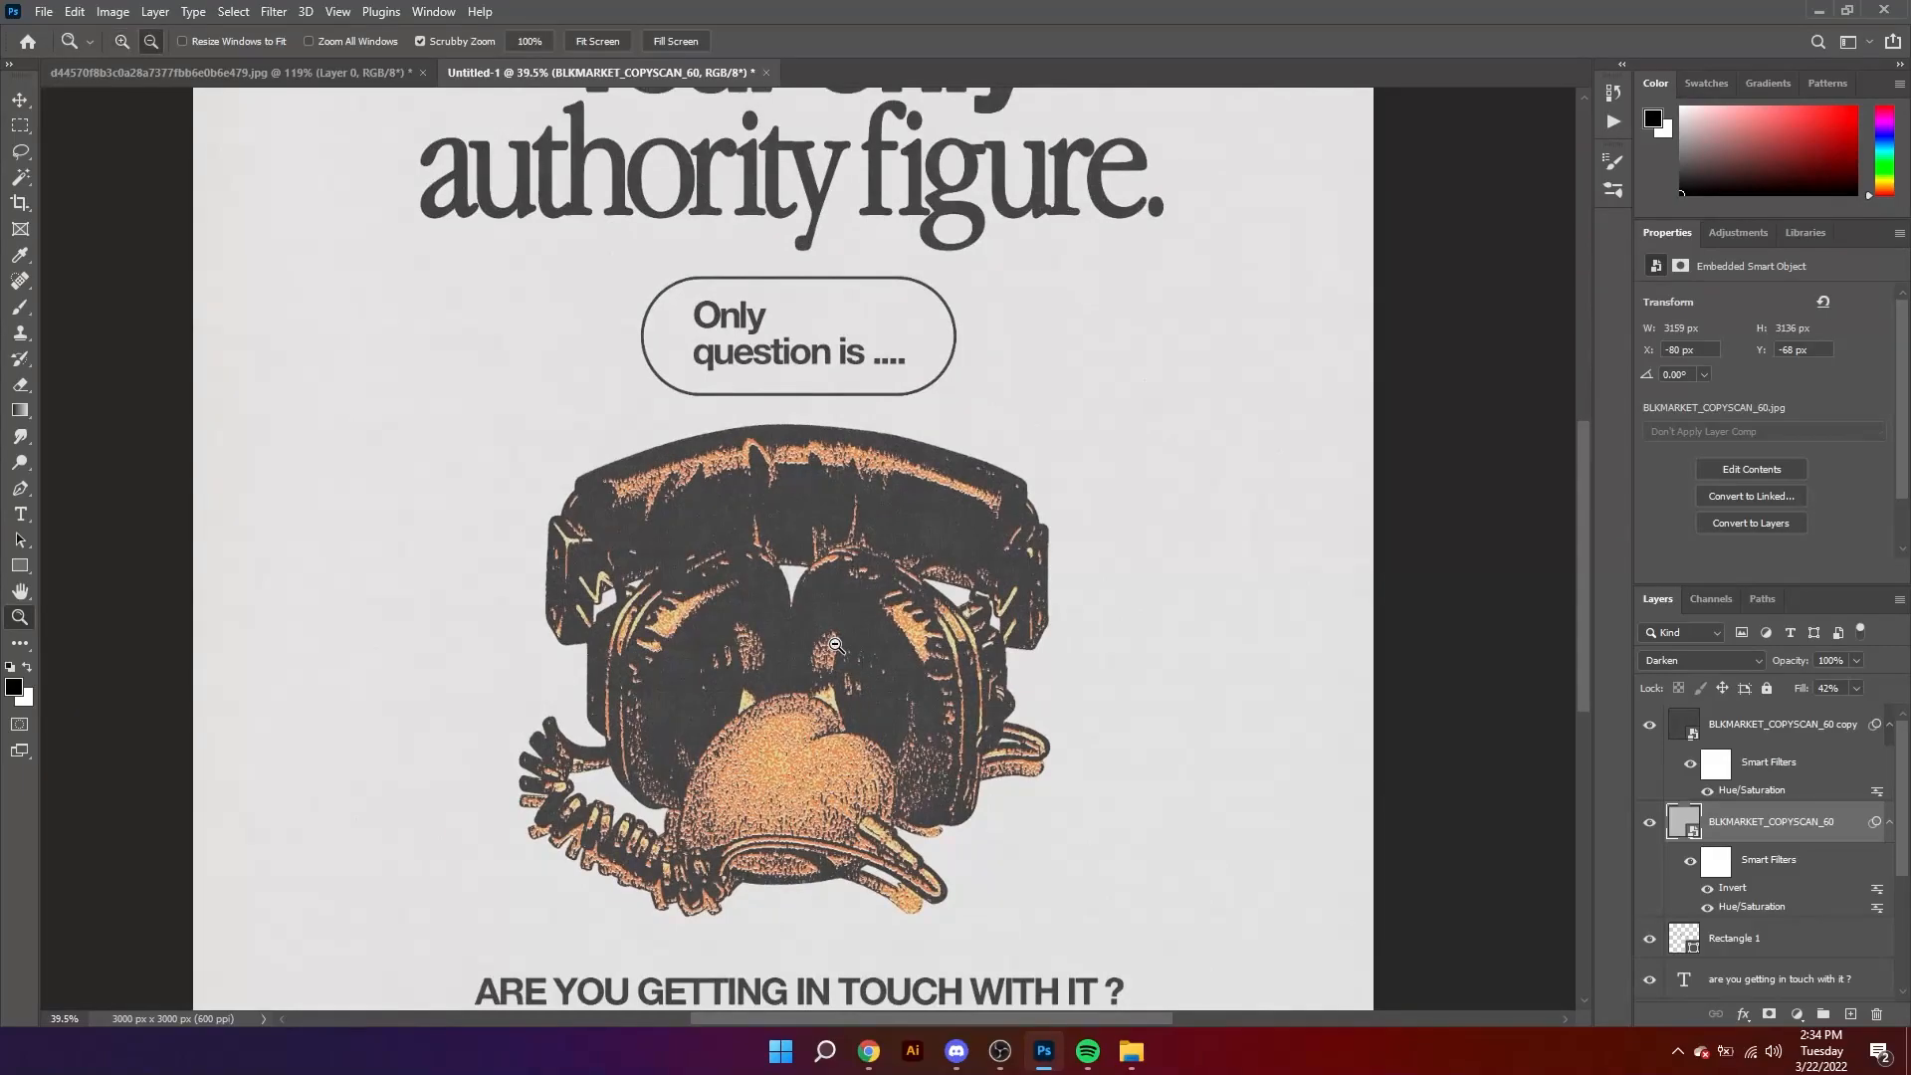
{"action": "key", "text": "ctrl+0"}
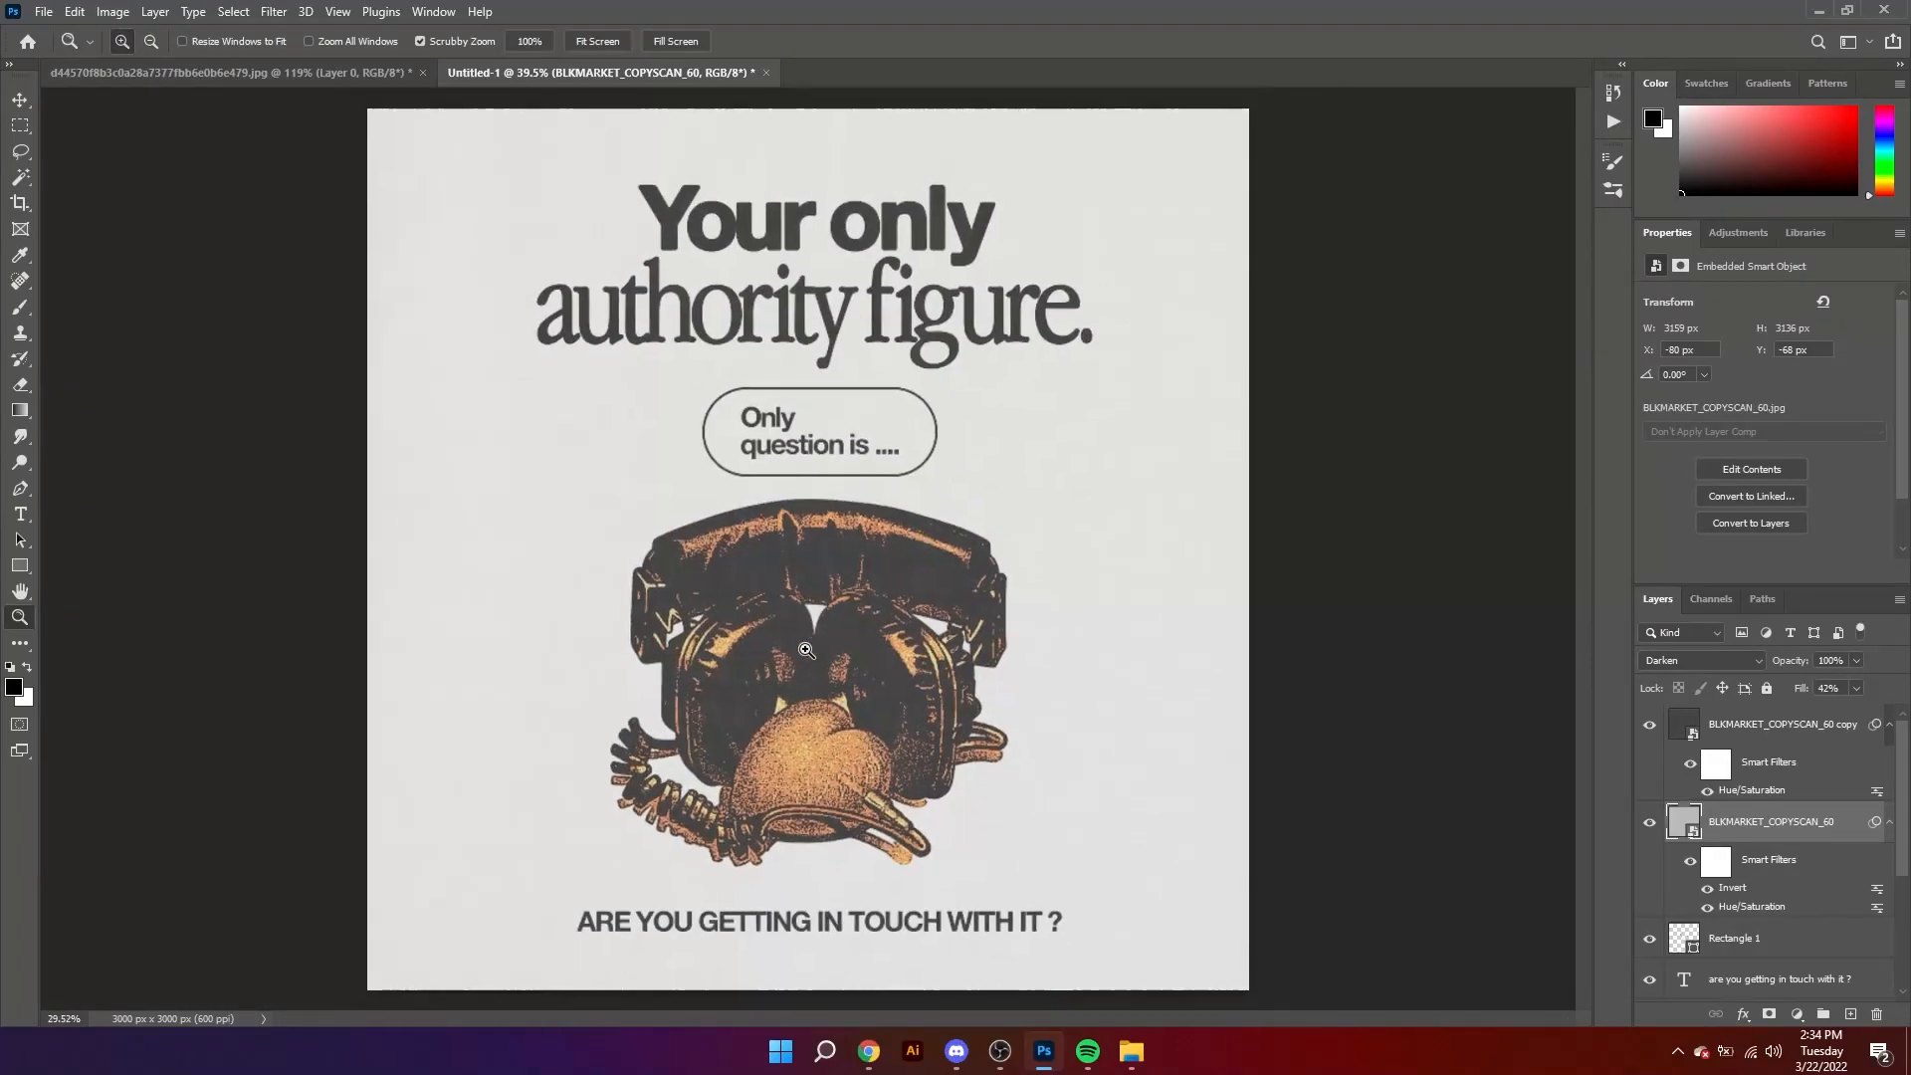
Step: Add 12.03% Gaussian monochromatic noise to the Lighten texture copy and check the result on the whole poster
{"action": "left_click", "coordinate": [902, 344]}
{"action": "left_click", "coordinate": [873, 307]}
{"action": "left_click", "coordinate": [873, 304], "text": "alt"}
{"action": "left_click", "coordinate": [873, 305], "text": "alt"}
{"action": "left_click_drag", "start_coordinate": [926, 329], "coordinate": [981, 450]}
{"action": "key", "text": "v"}
{"action": "left_click", "coordinate": [1802, 732]}
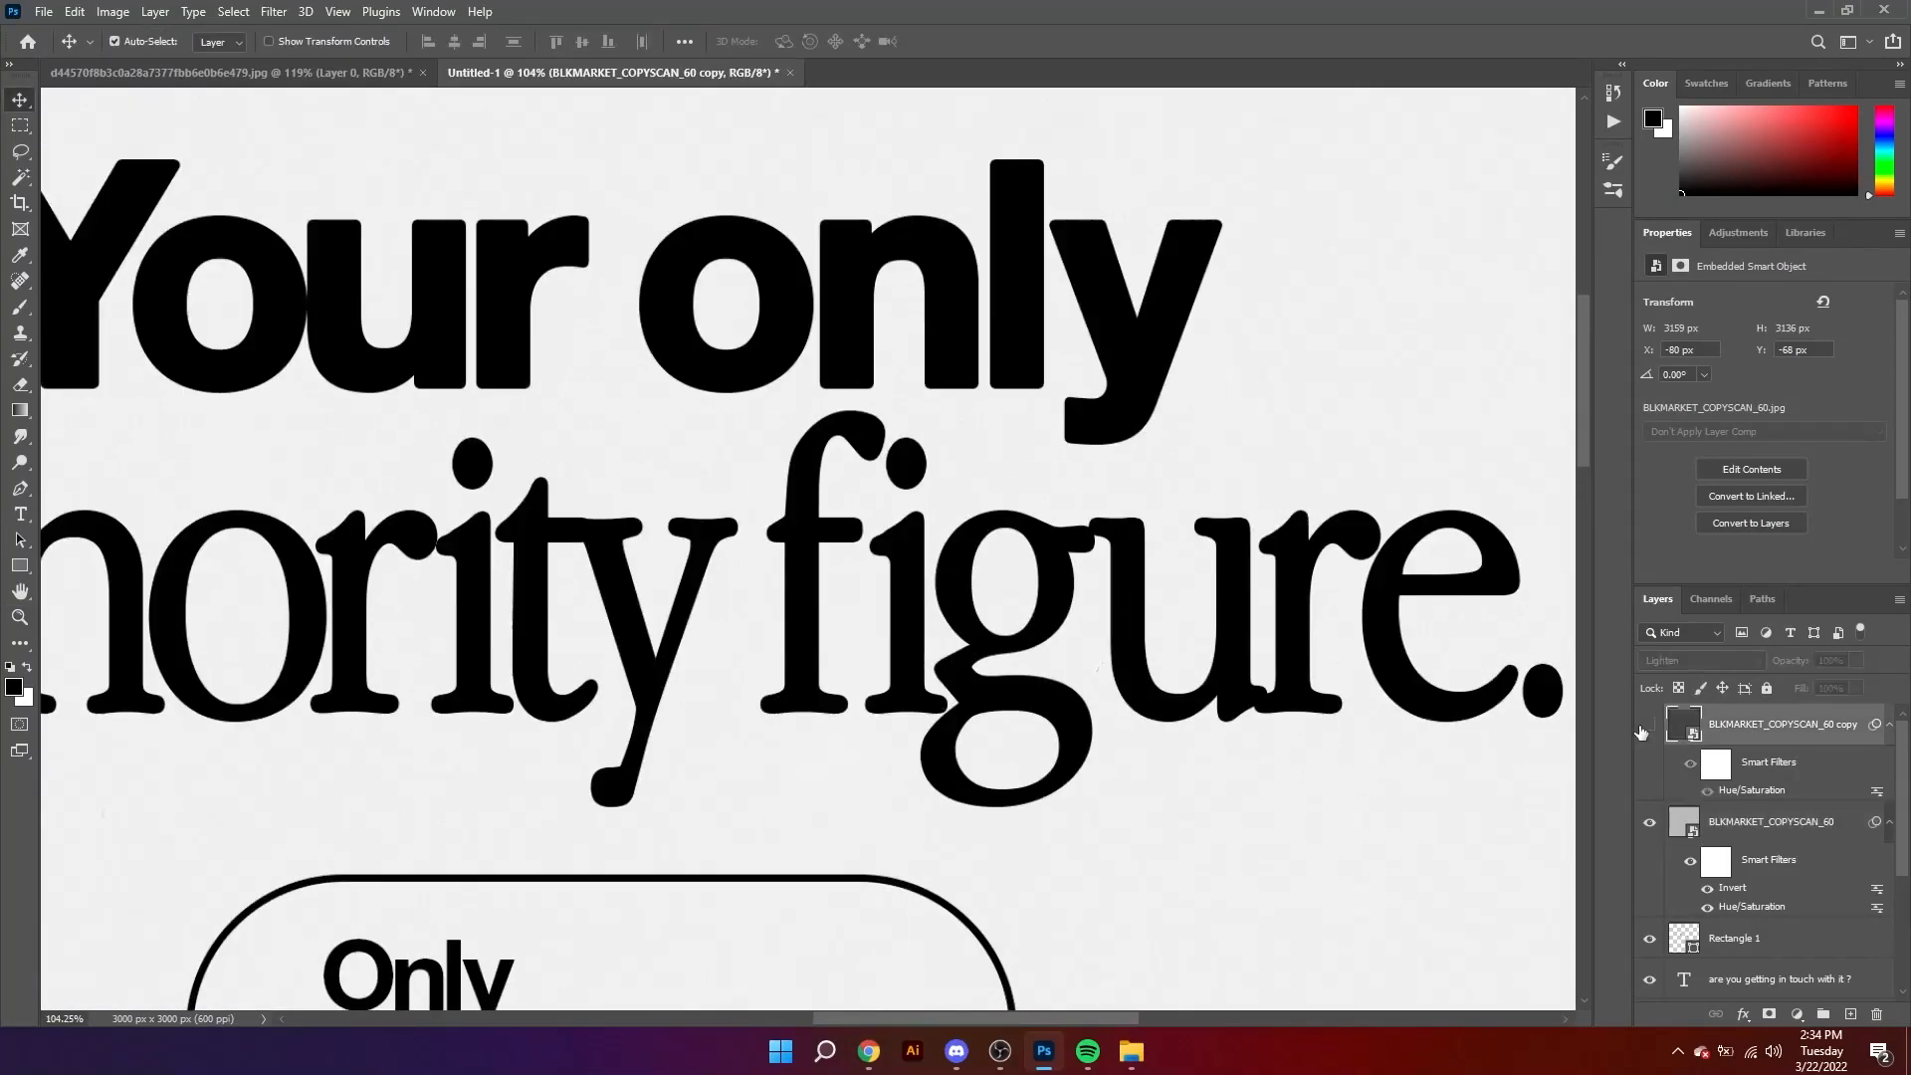
{"action": "left_click", "coordinate": [282, 12]}
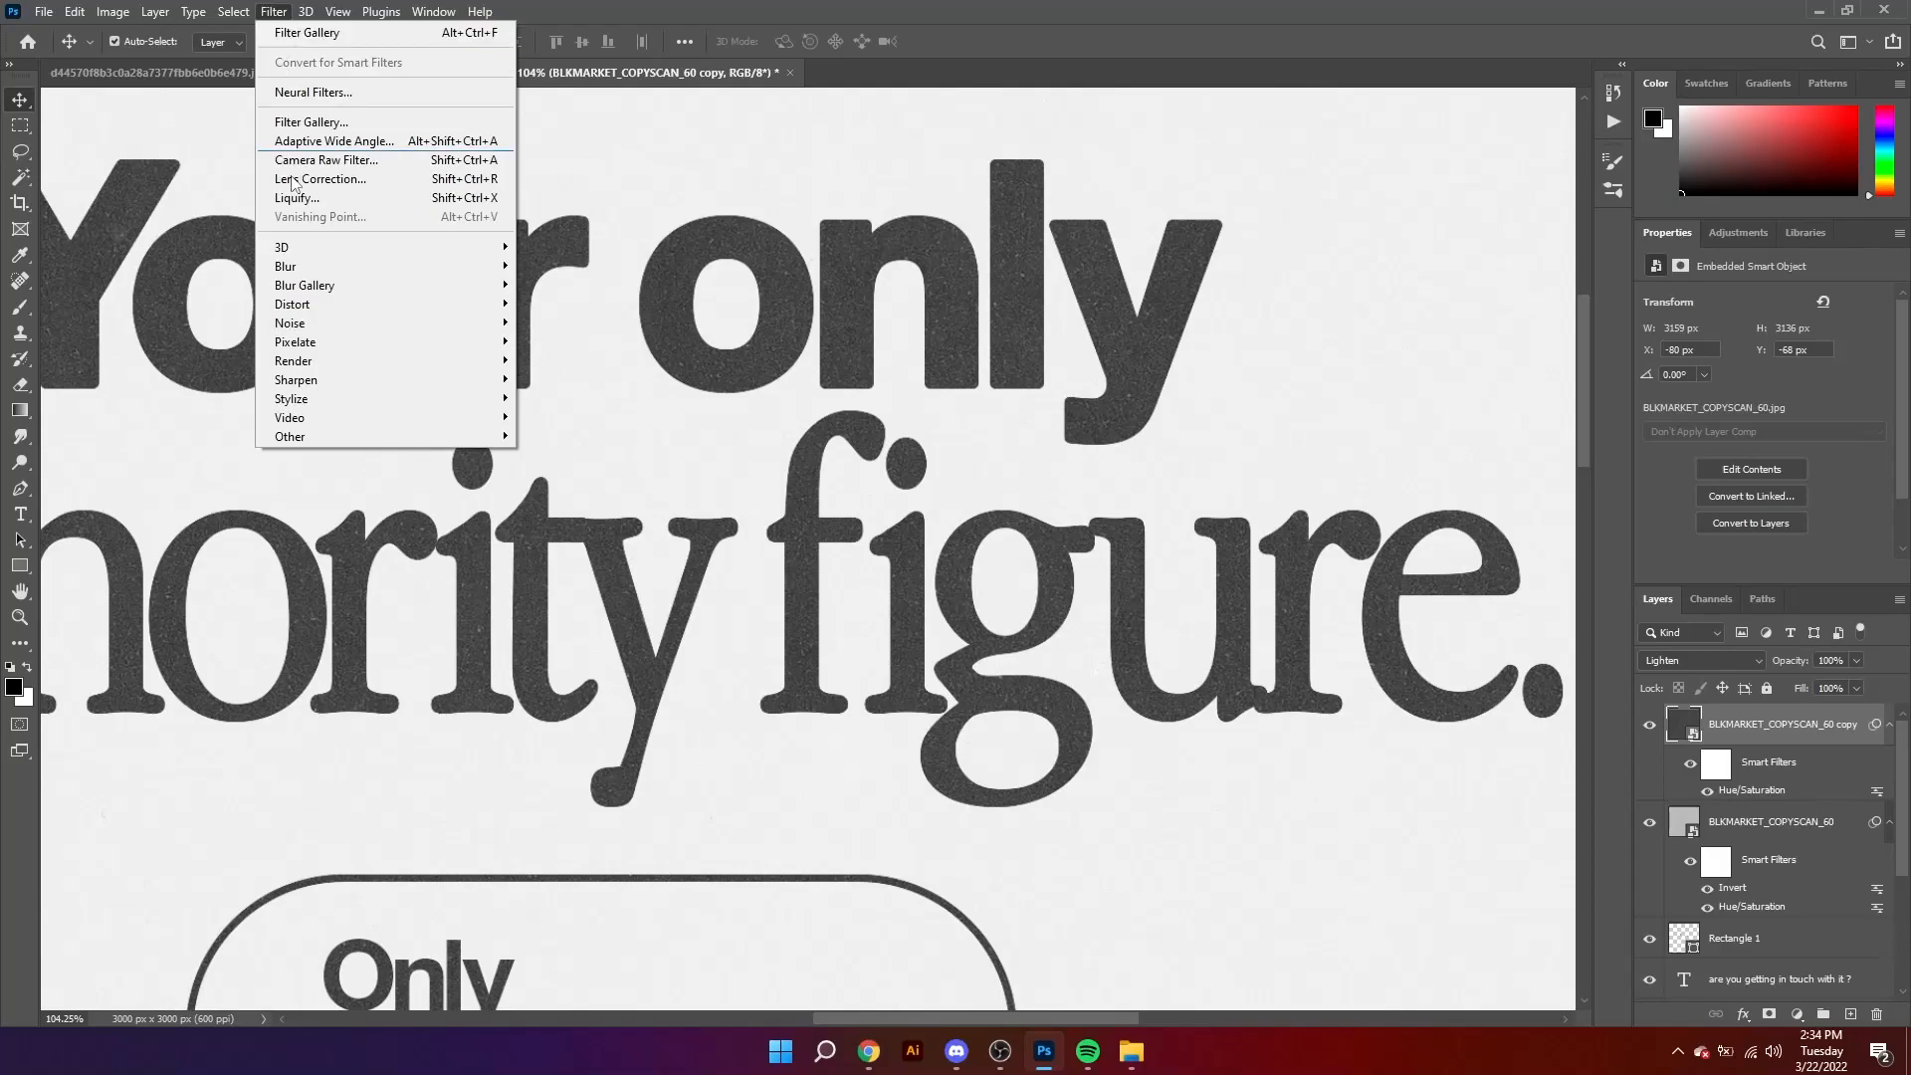
{"action": "mouse_move", "coordinate": [339, 312]}
{"action": "left_click", "coordinate": [583, 313]}
{"action": "left_click_drag", "start_coordinate": [812, 486], "coordinate": [831, 486]}
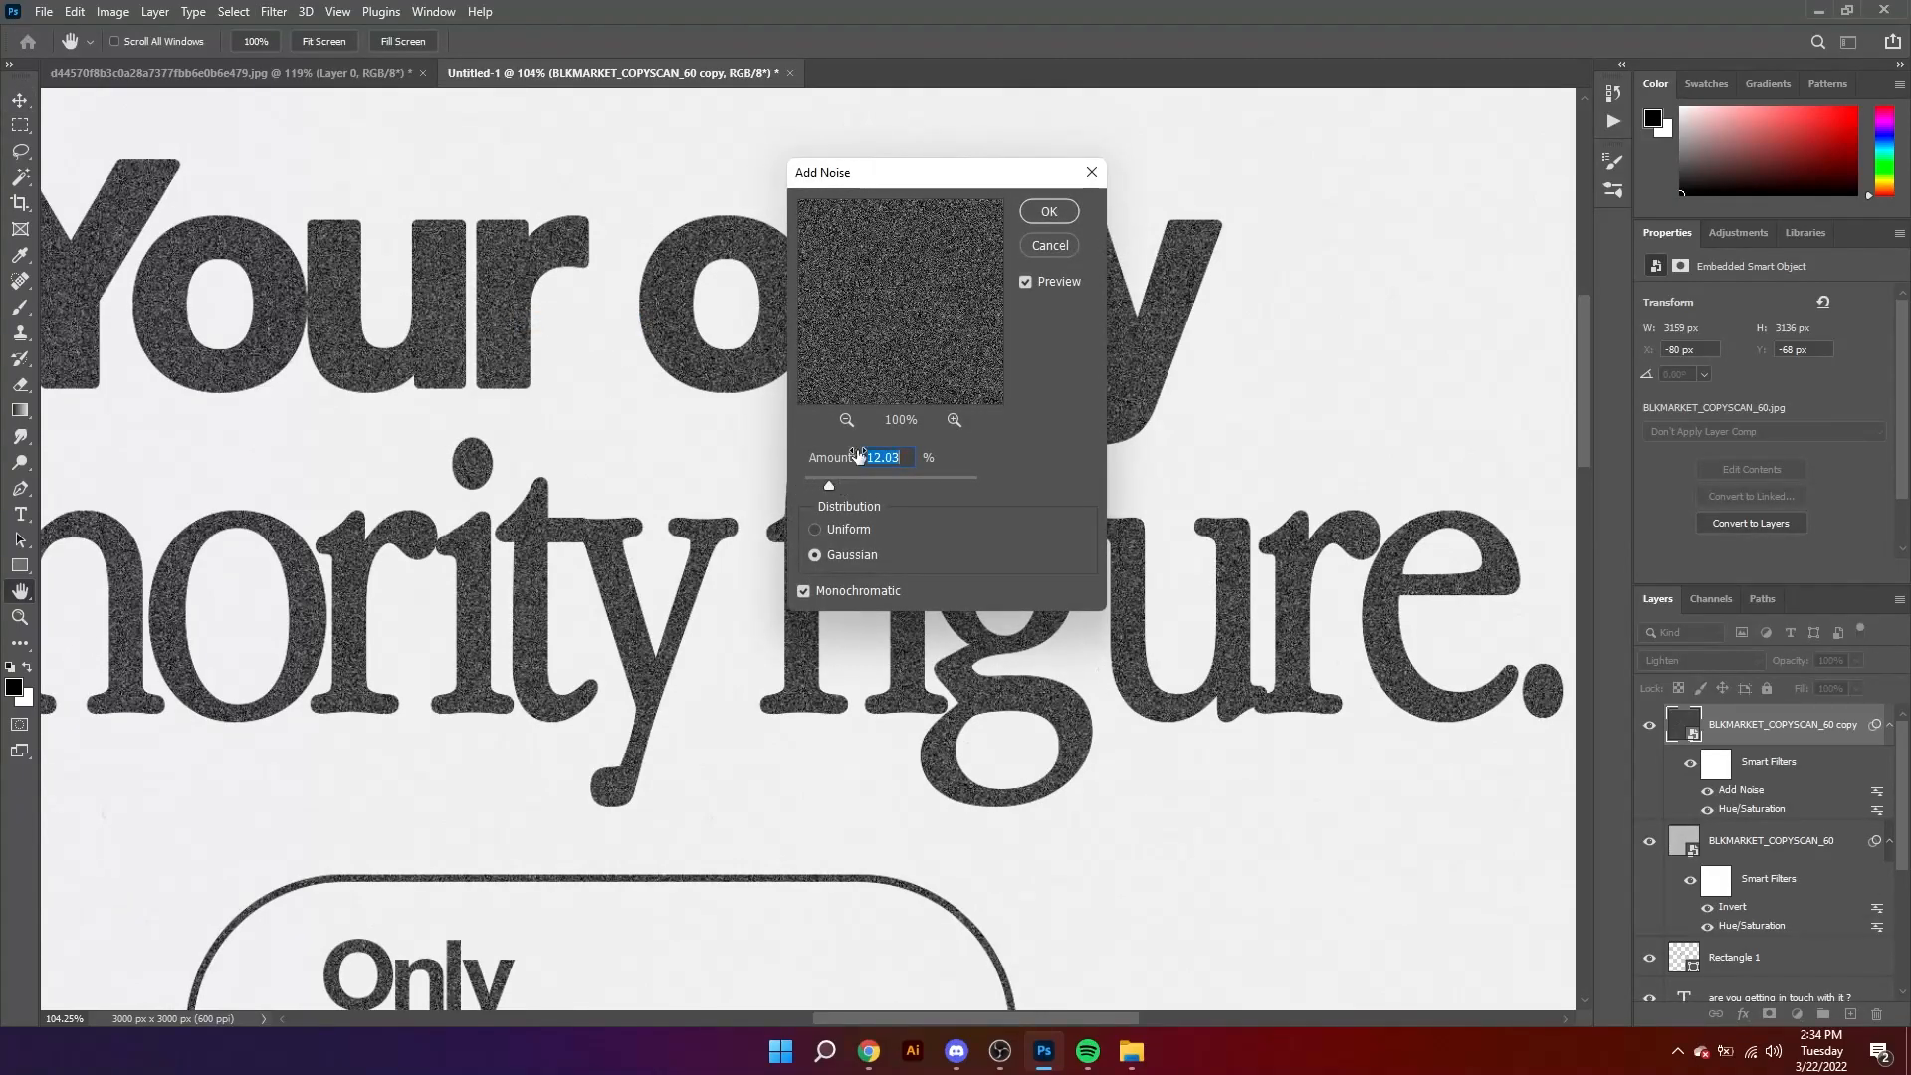
{"action": "left_click", "coordinate": [1038, 218]}
{"action": "key", "text": "z"}
{"action": "left_click_drag", "start_coordinate": [868, 394], "coordinate": [689, 476]}
{"action": "mouse_move", "coordinate": [816, 614]}
{"action": "left_mouse_down"}
{"action": "mouse_move", "coordinate": [836, 616]}
{"action": "mouse_move", "coordinate": [811, 620]}
{"action": "left_mouse_up"}
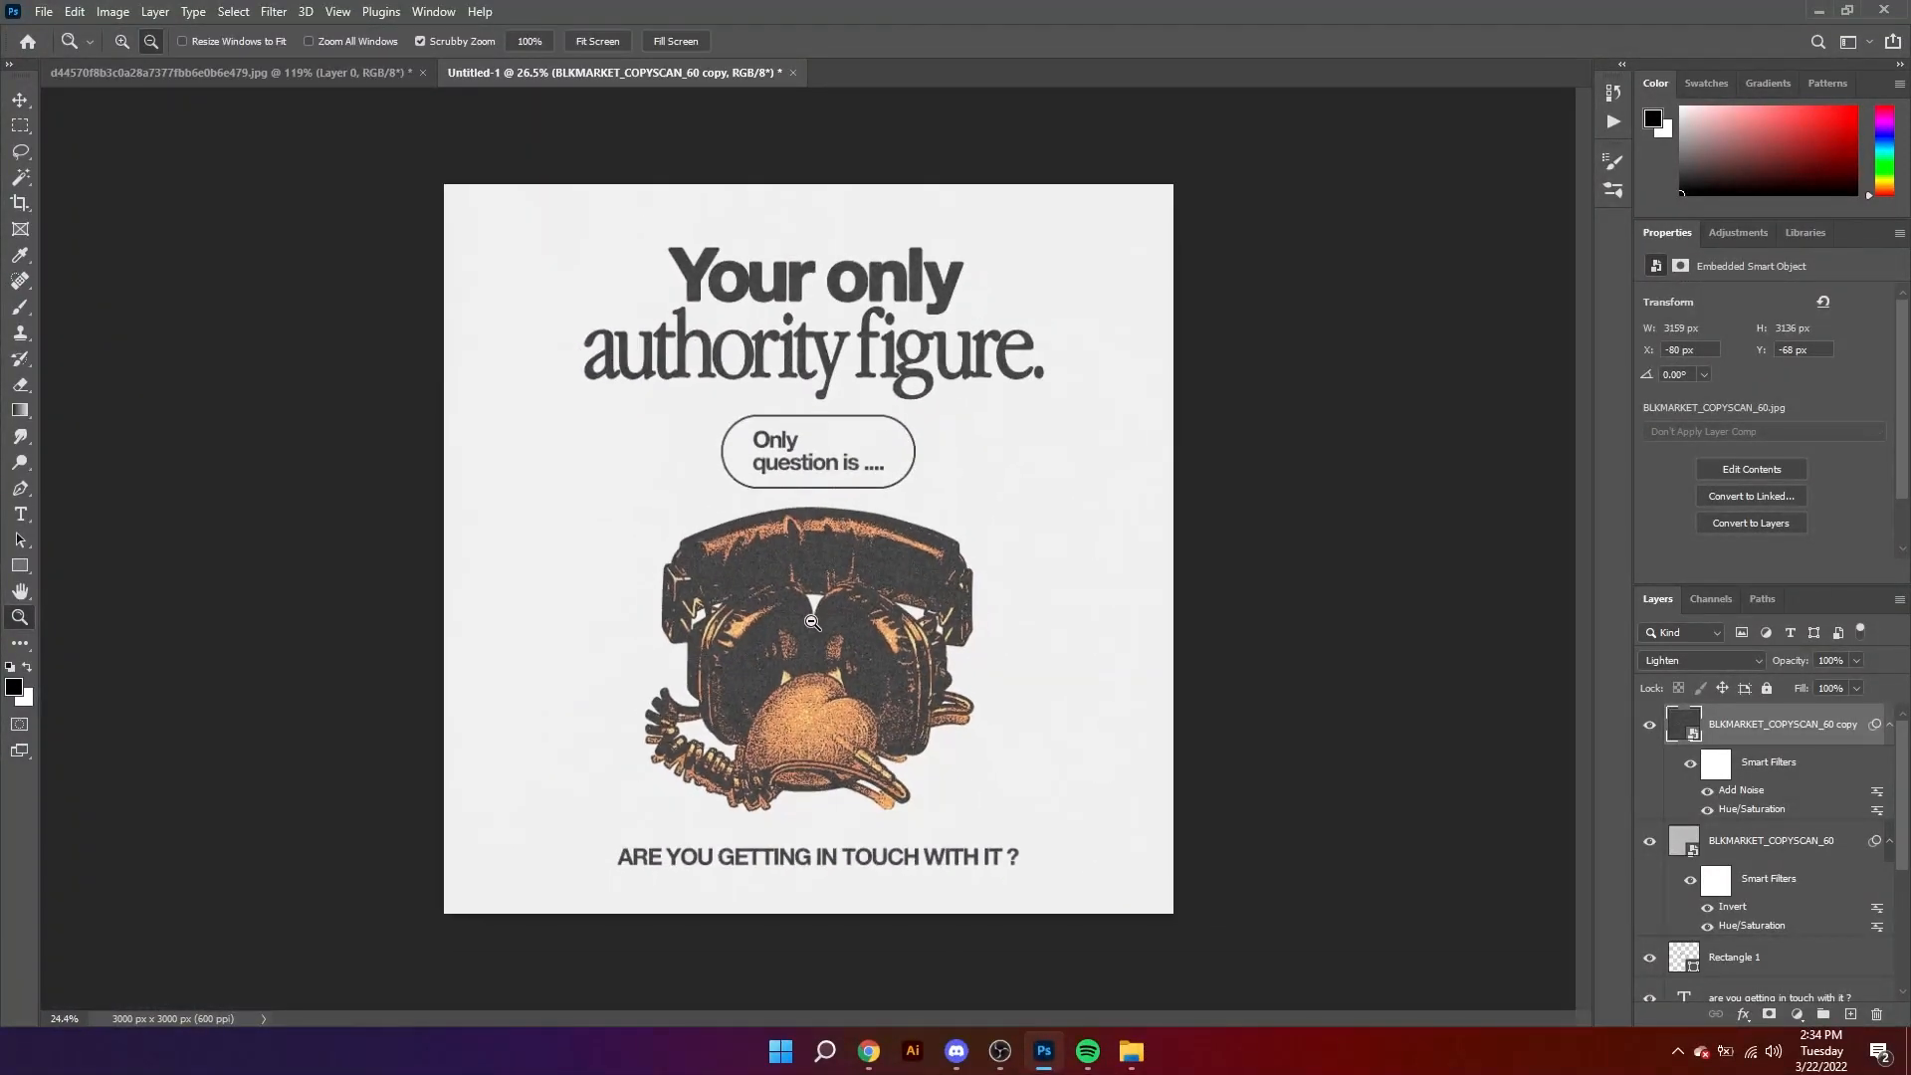
Step: Add a Solid Color fill layer in coral red dd5045 above the original texture layer
{"action": "key", "text": "v"}
{"action": "scroll", "coordinate": [1800, 954], "scroll_direction": "down", "scroll_amount": 4}
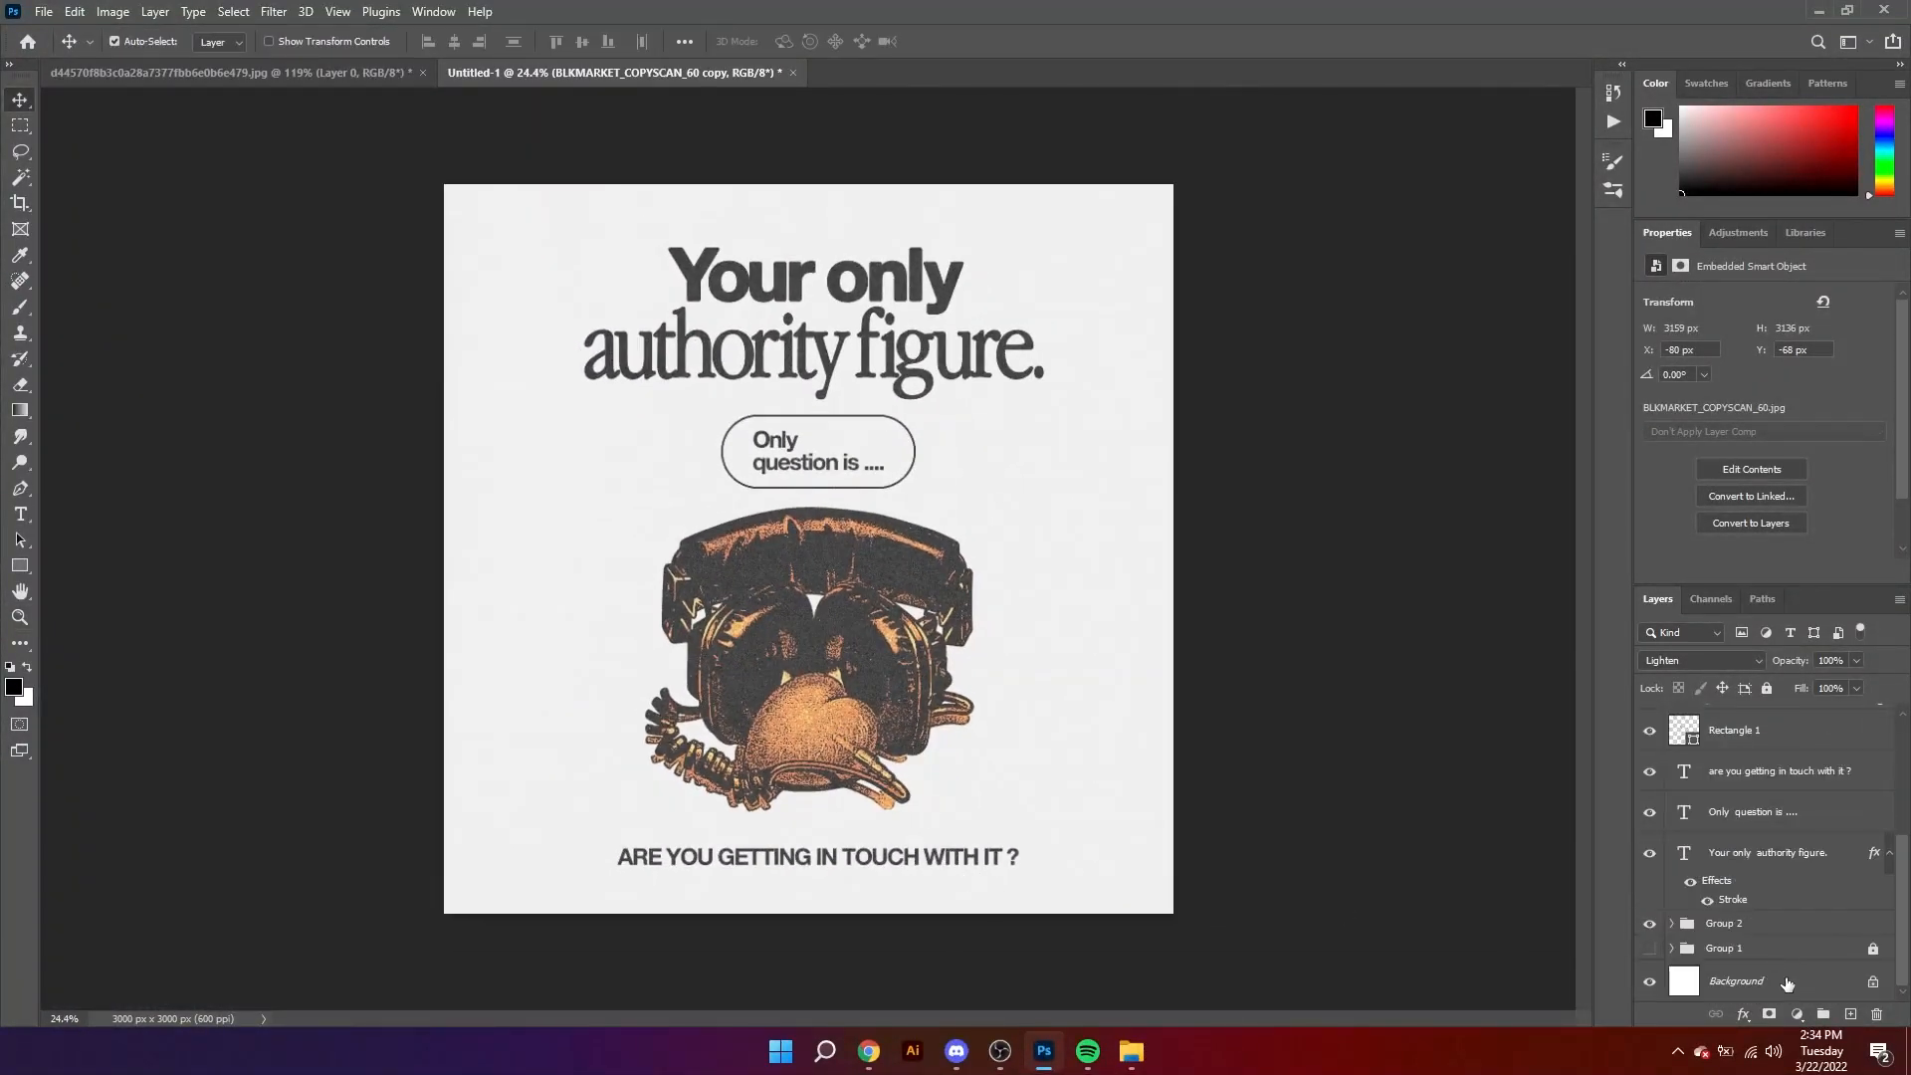
{"action": "scroll", "coordinate": [1799, 946], "scroll_direction": "up", "scroll_amount": 4}
{"action": "left_click", "coordinate": [1798, 846]}
{"action": "left_click", "coordinate": [1798, 1014]}
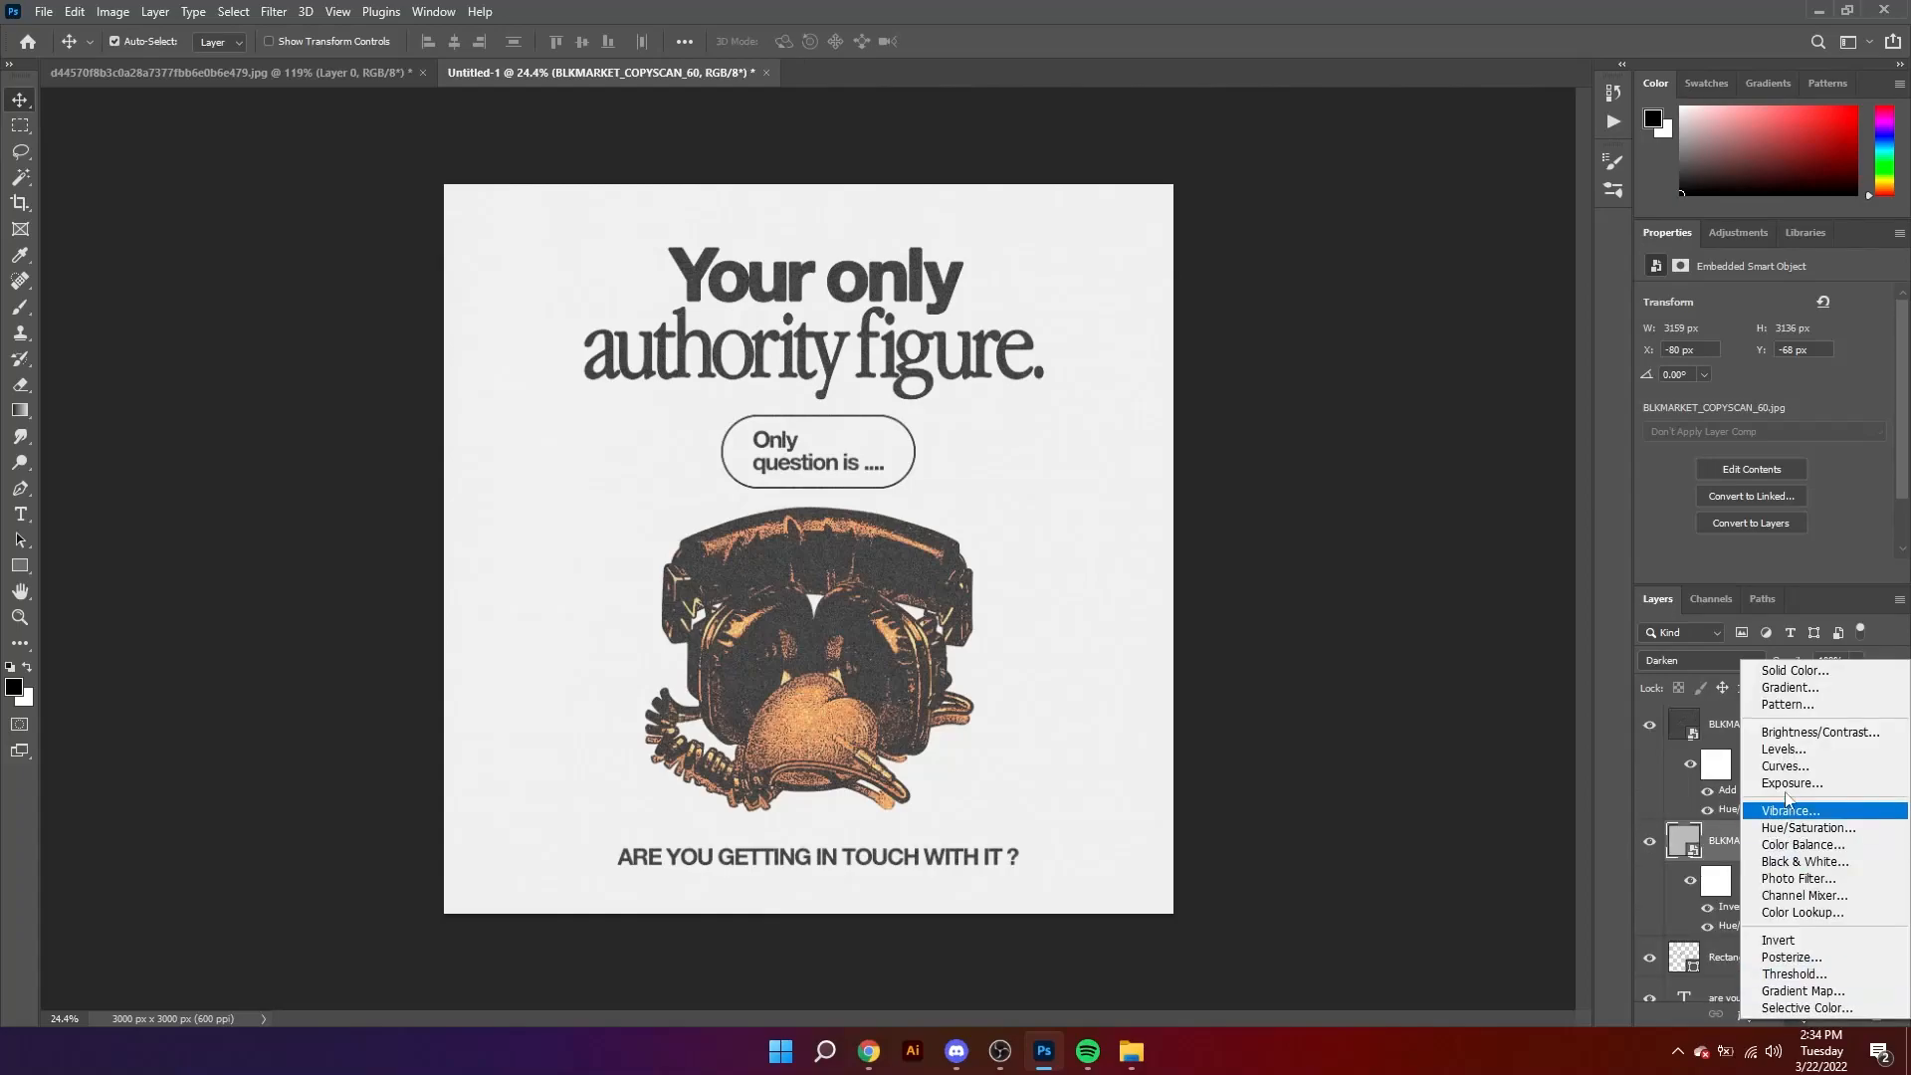
{"action": "left_click", "coordinate": [1782, 665]}
{"action": "left_click", "coordinate": [1220, 260]}
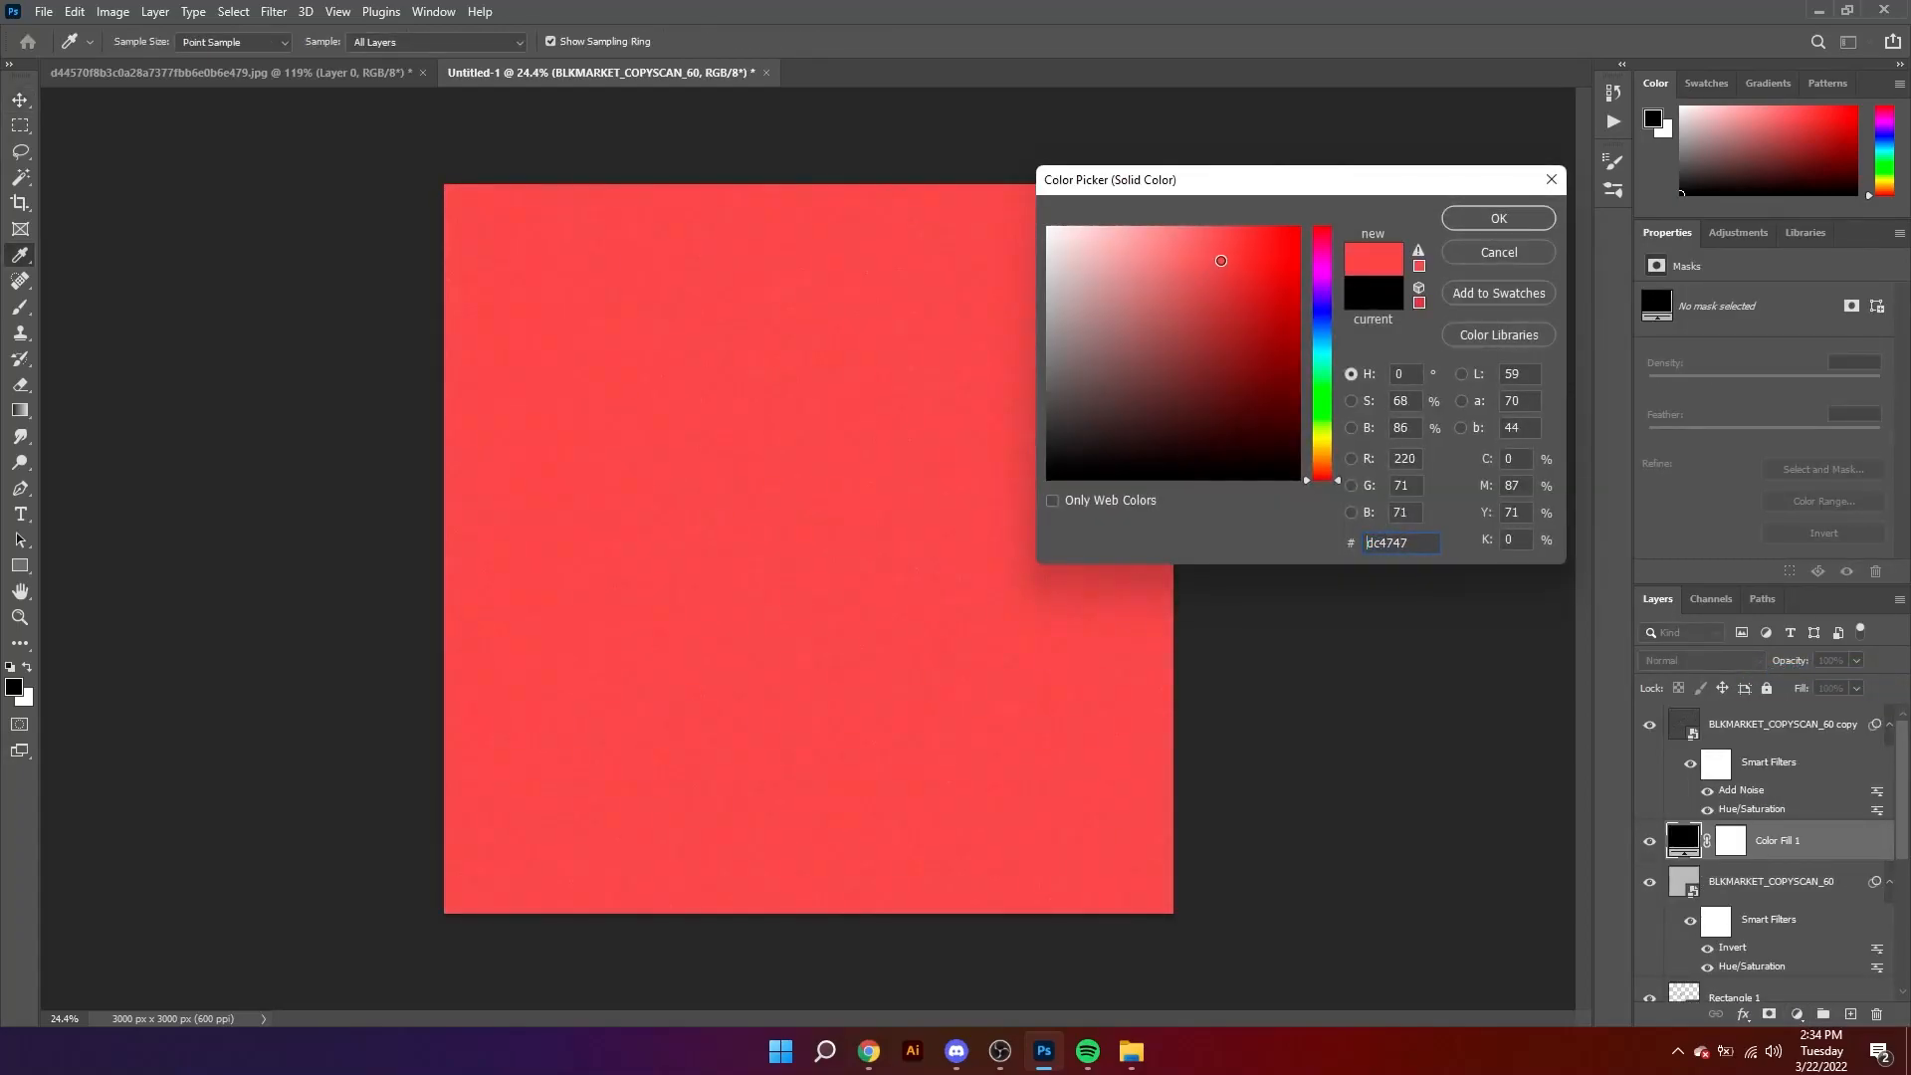
{"action": "left_click_drag", "start_coordinate": [1322, 468], "coordinate": [1322, 475]}
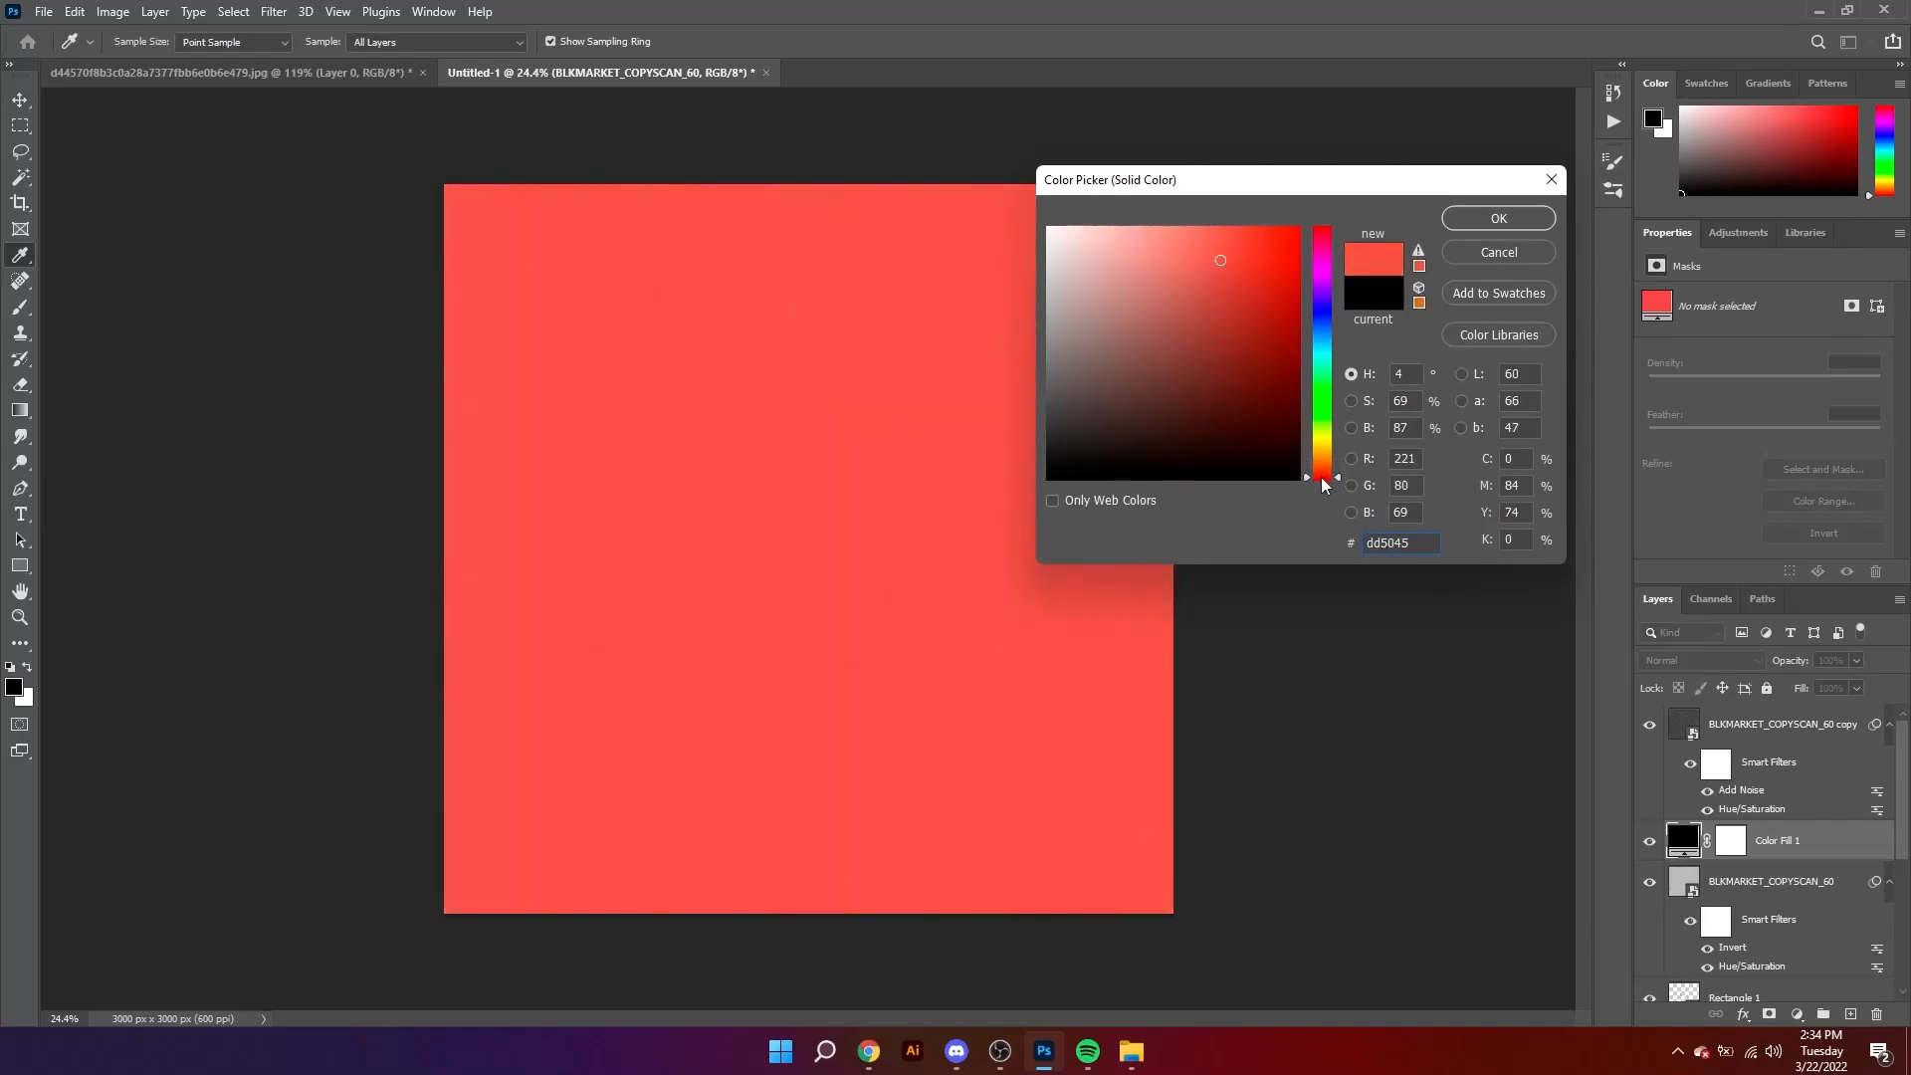
{"action": "left_click", "coordinate": [1499, 219]}
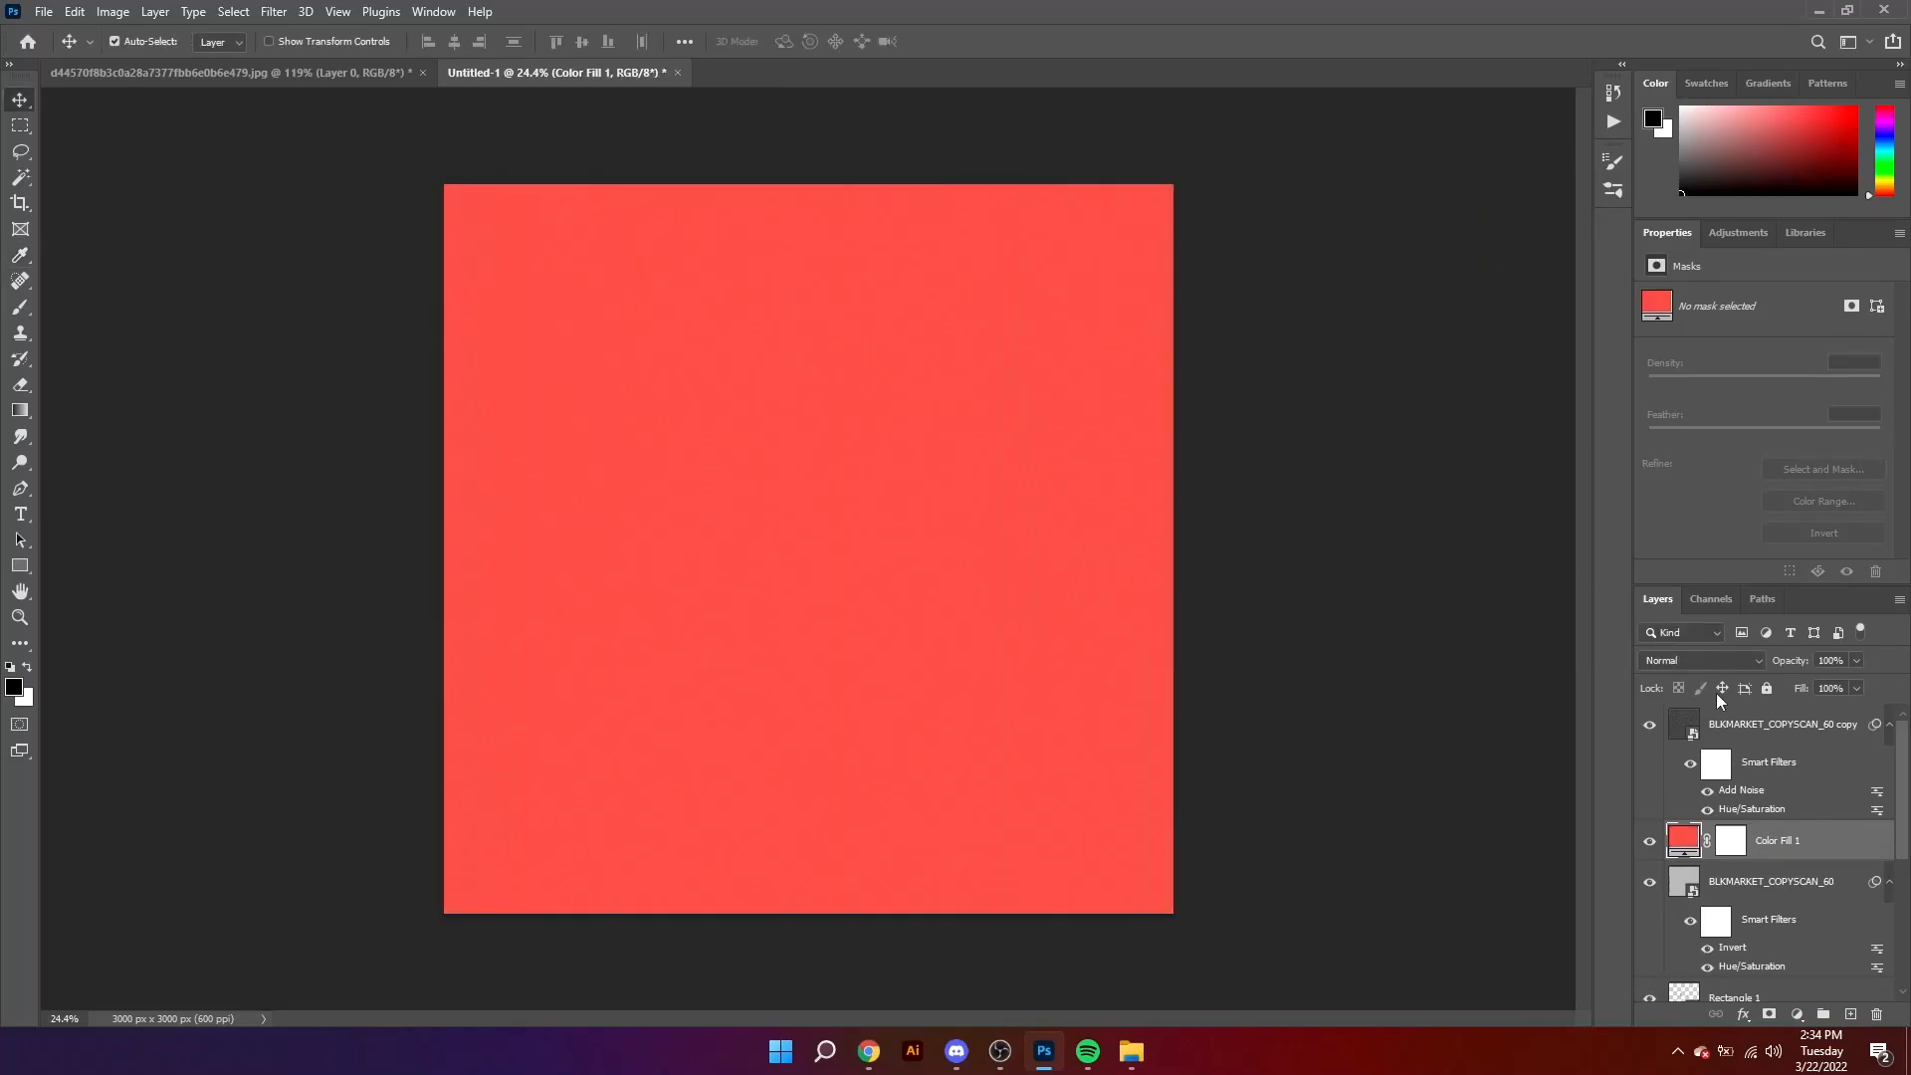
Step: Send the coral red fill layer beneath all the artwork layers, directly above the Background
{"action": "left_click", "coordinate": [1716, 665]}
{"action": "left_click", "coordinate": [1498, 846]}
{"action": "key", "text": "ctrl+shift+bracketleft"}
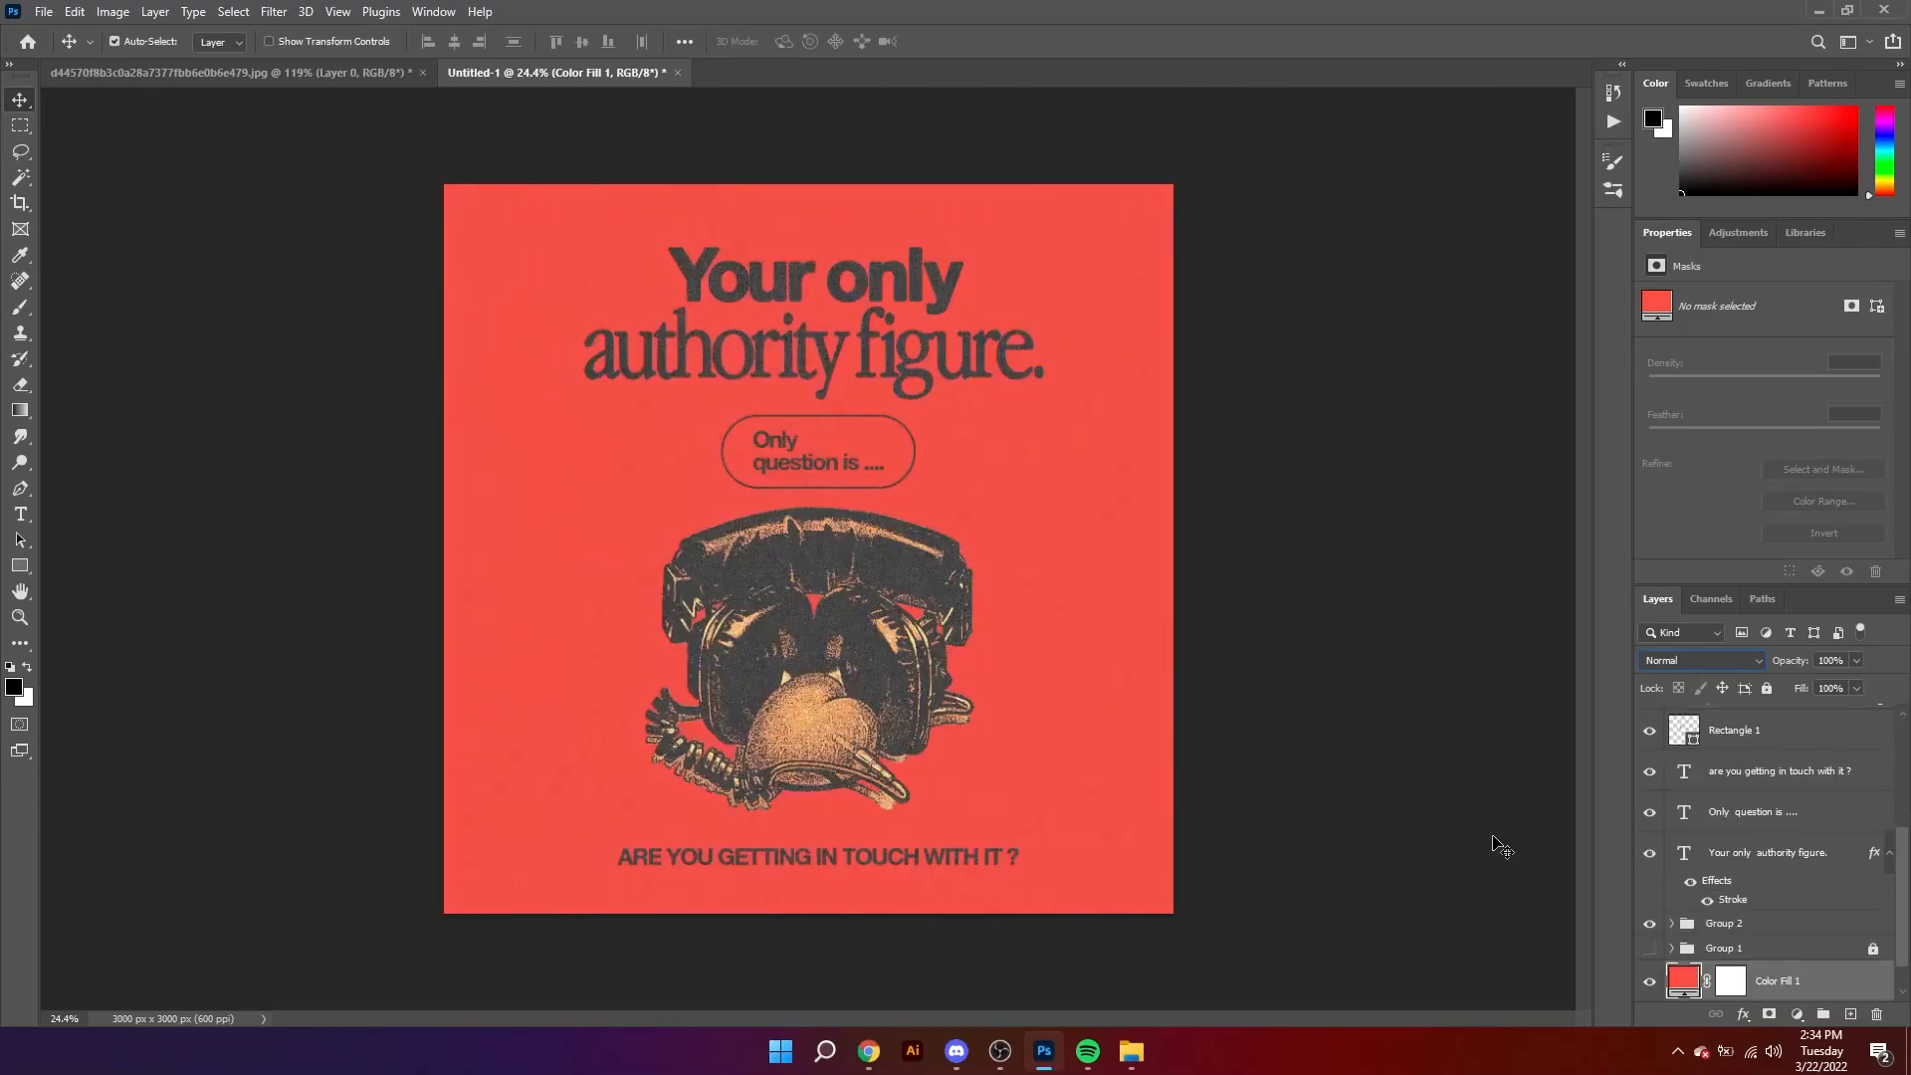
{"action": "left_click_drag", "start_coordinate": [1058, 687], "coordinate": [706, 509]}
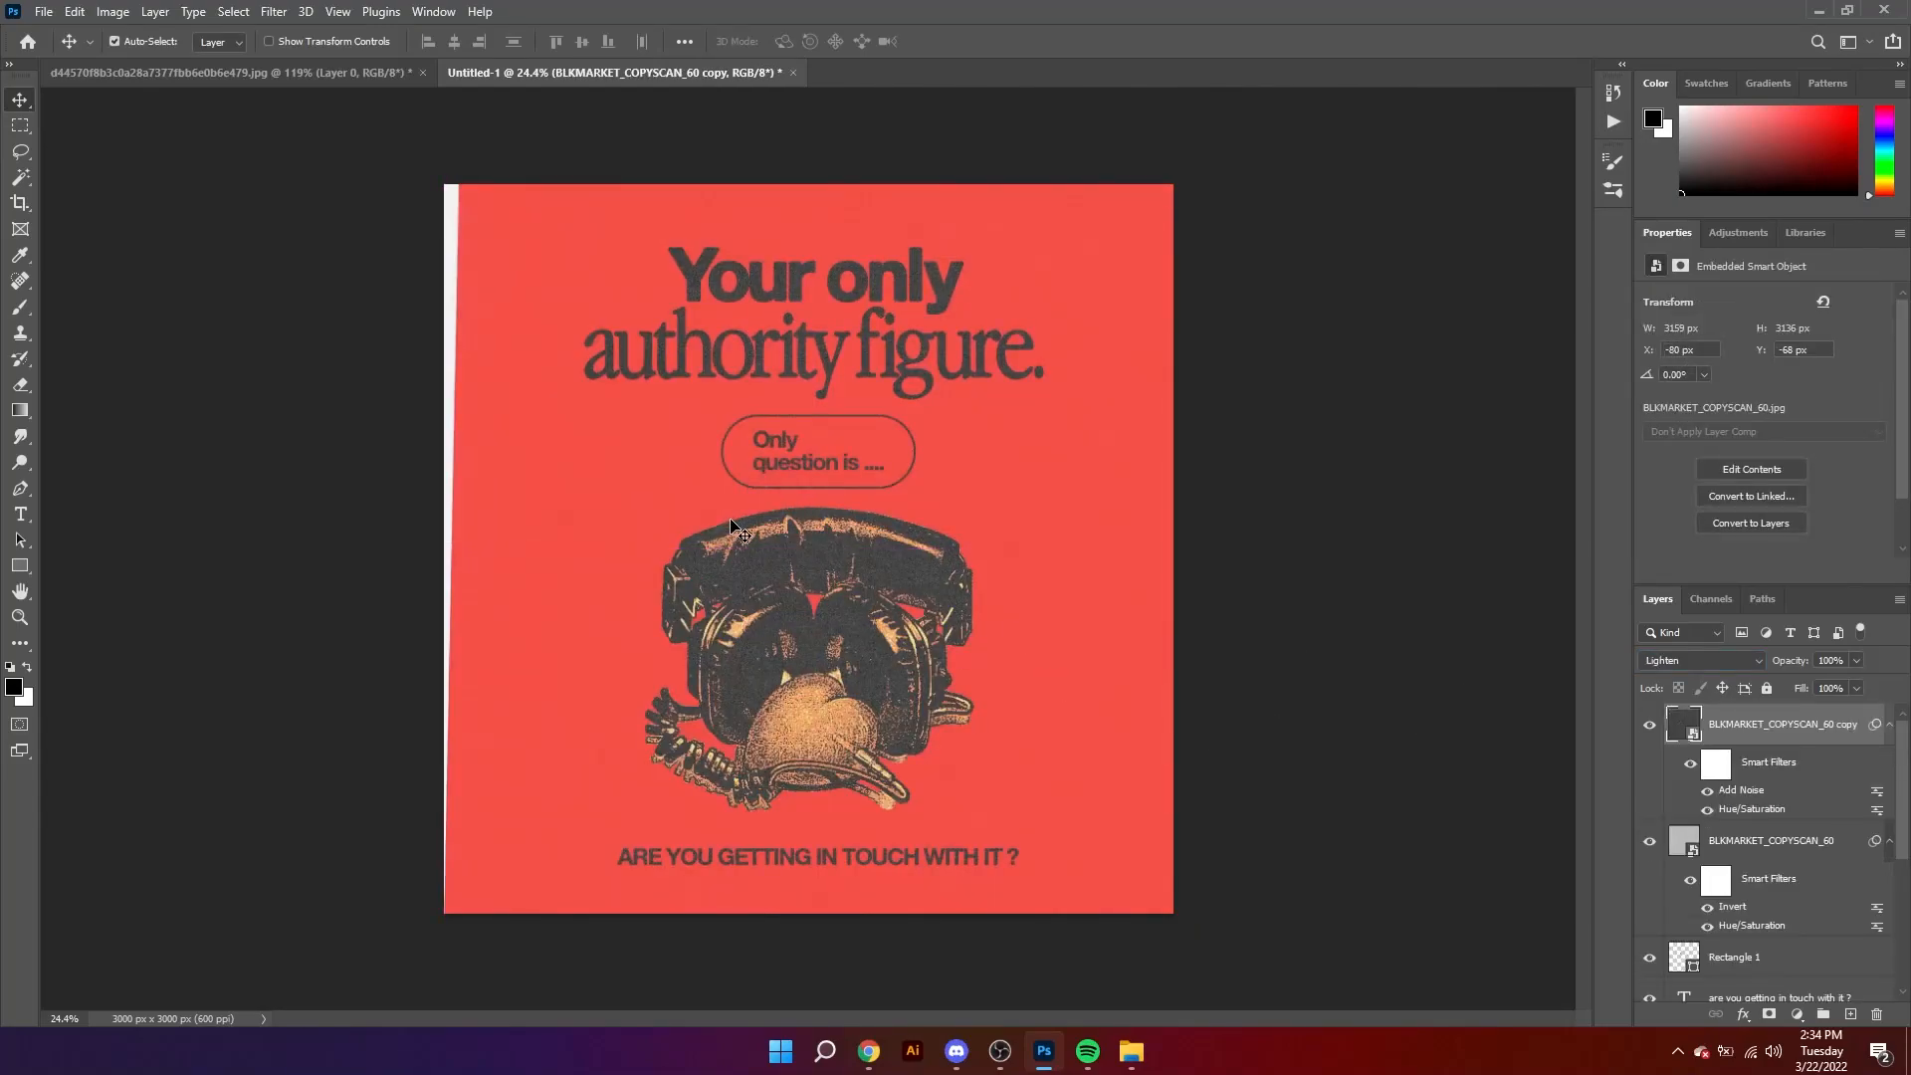
Step: Try recolouring the background fill layer to light teal ace4e5
{"action": "scroll", "coordinate": [1775, 870], "scroll_direction": "down", "scroll_amount": 5}
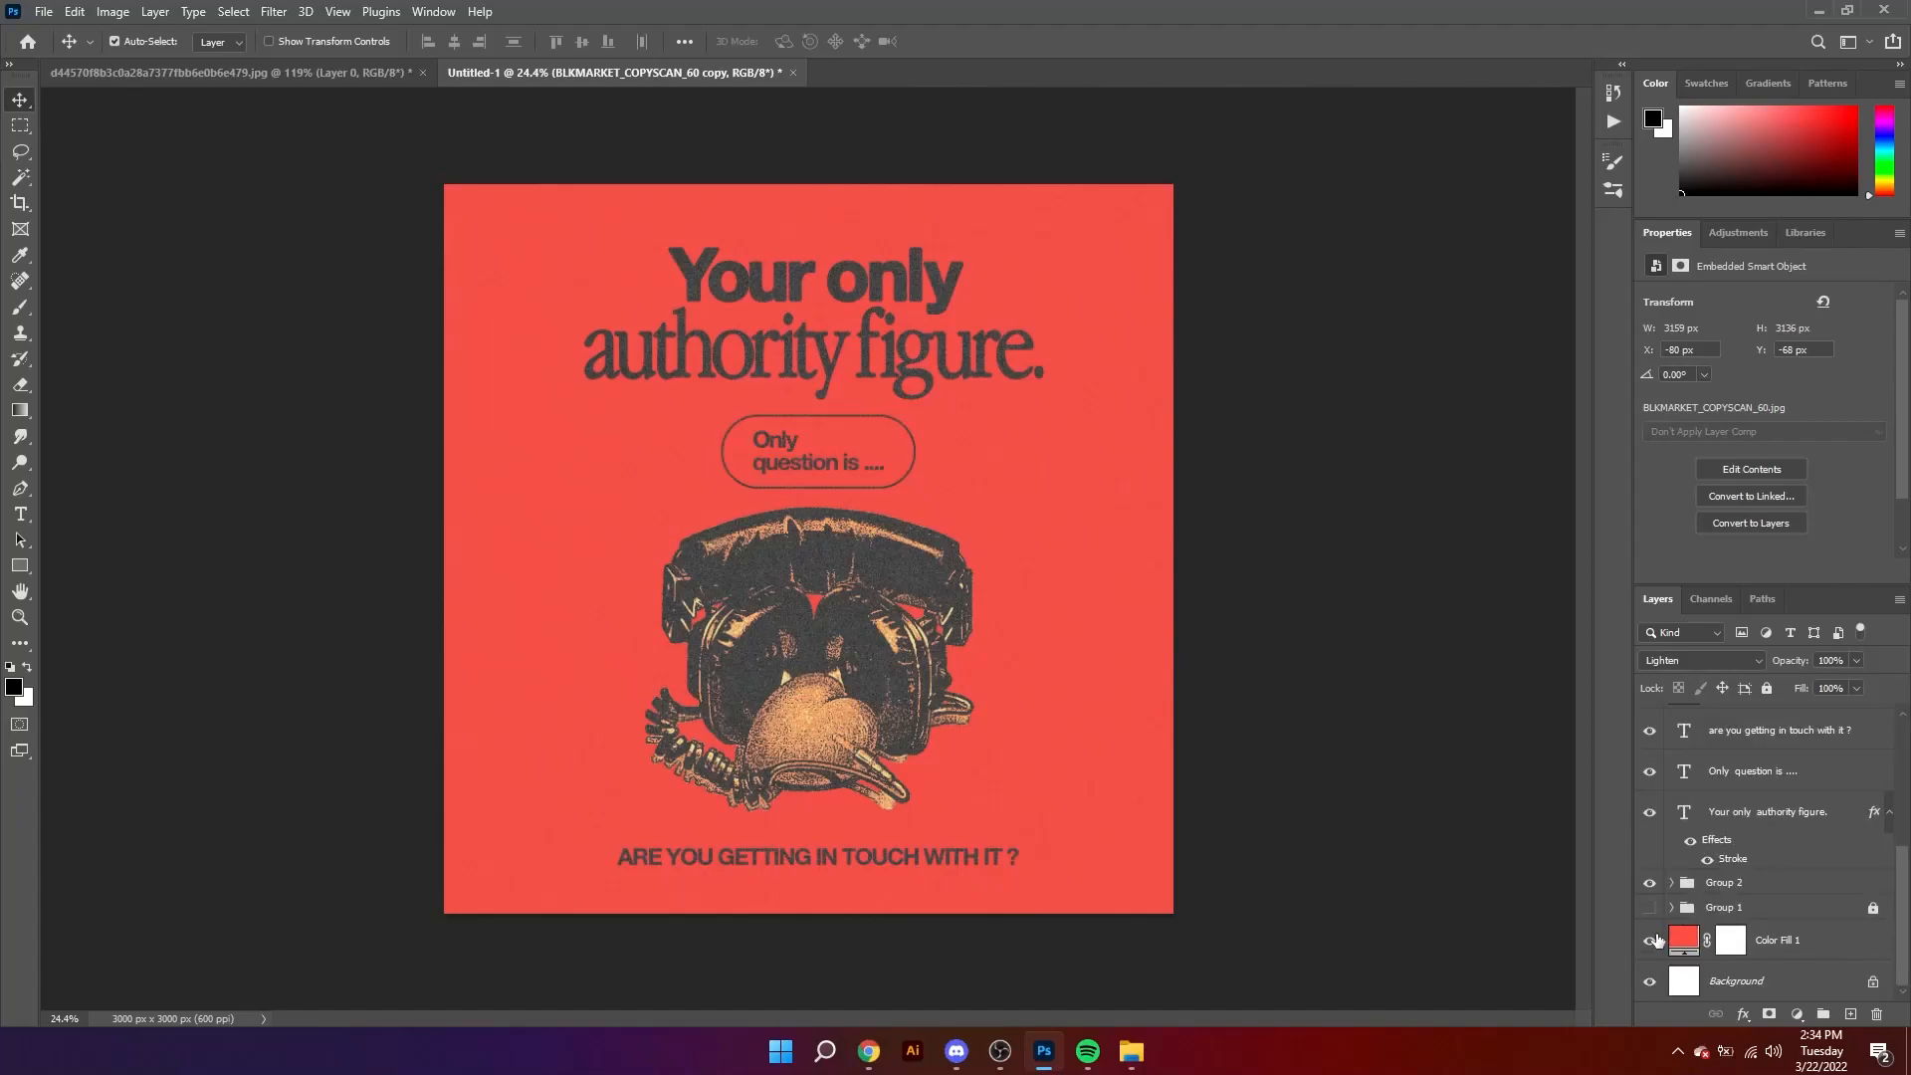
{"action": "key", "text": "z"}
{"action": "left_click_drag", "start_coordinate": [886, 652], "coordinate": [926, 675]}
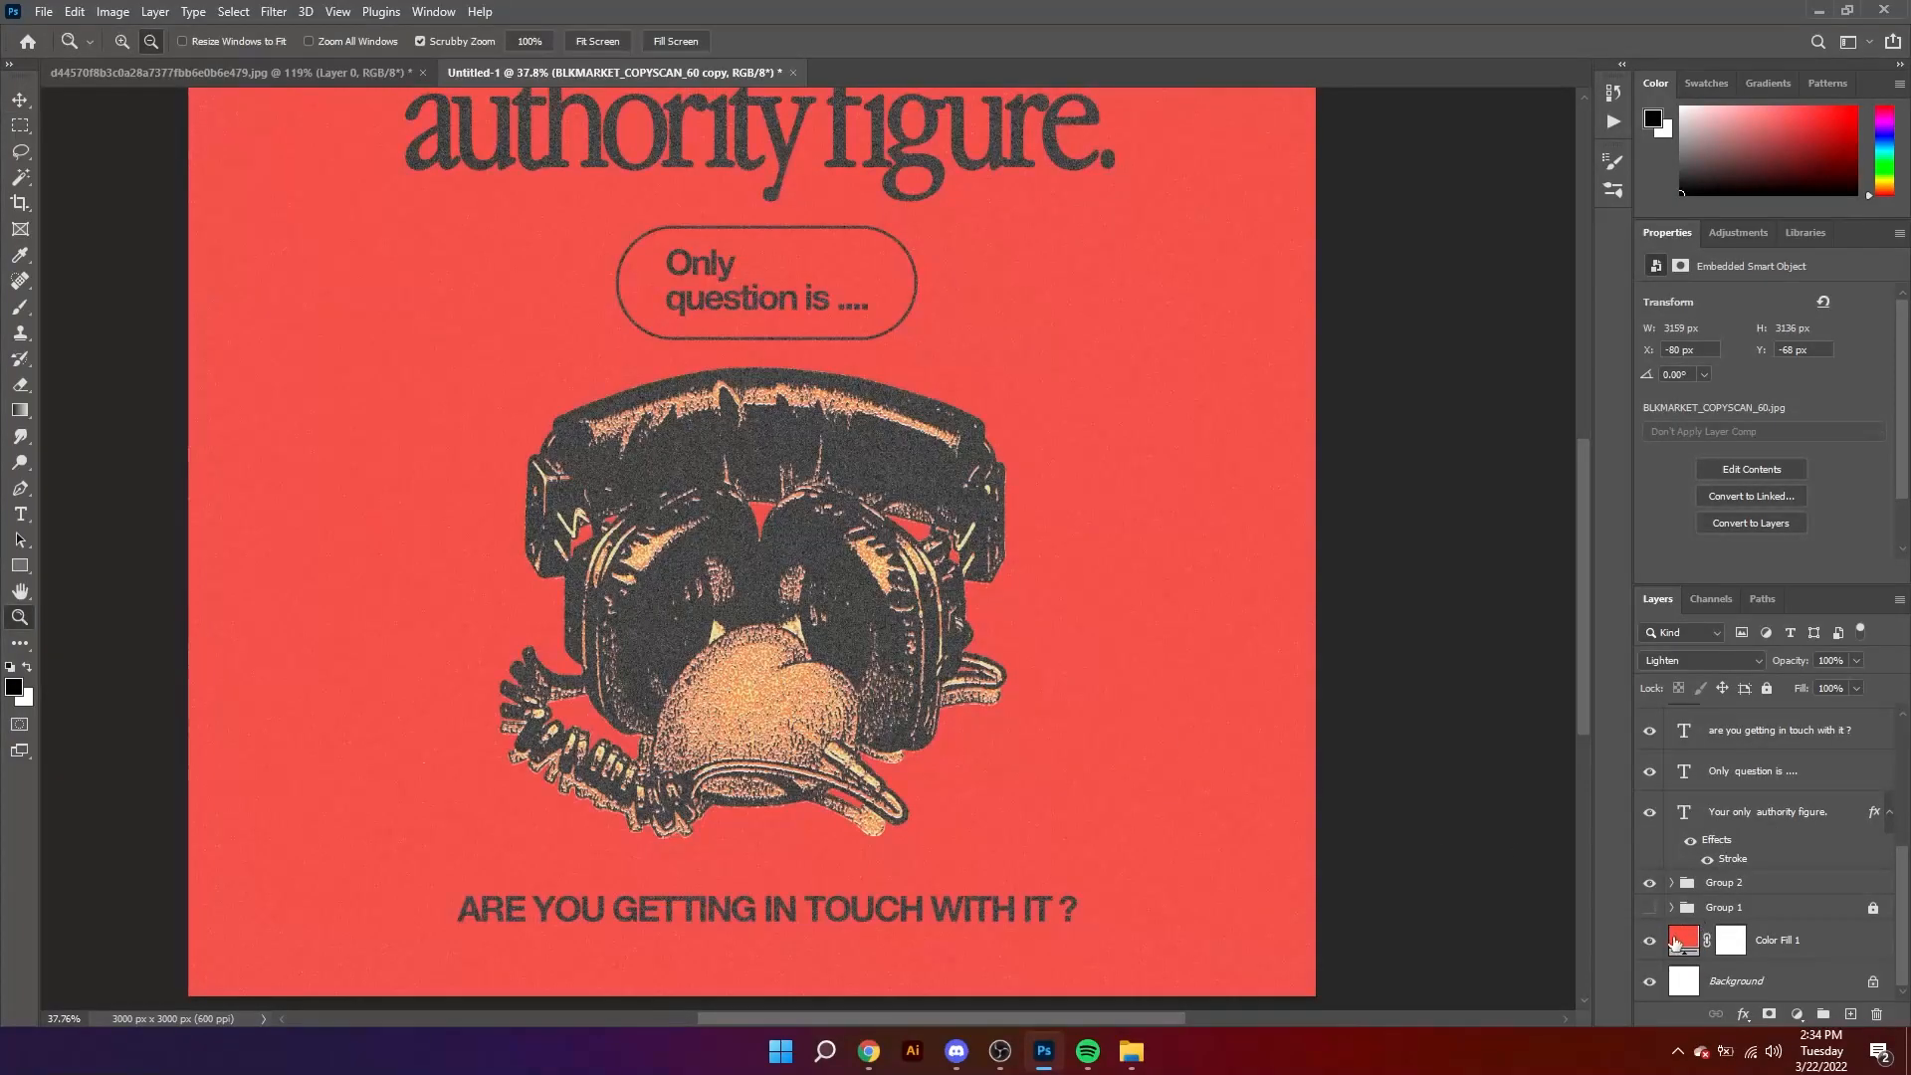
{"action": "left_click", "coordinate": [1672, 945]}
{"action": "double_click", "coordinate": [1672, 945]}
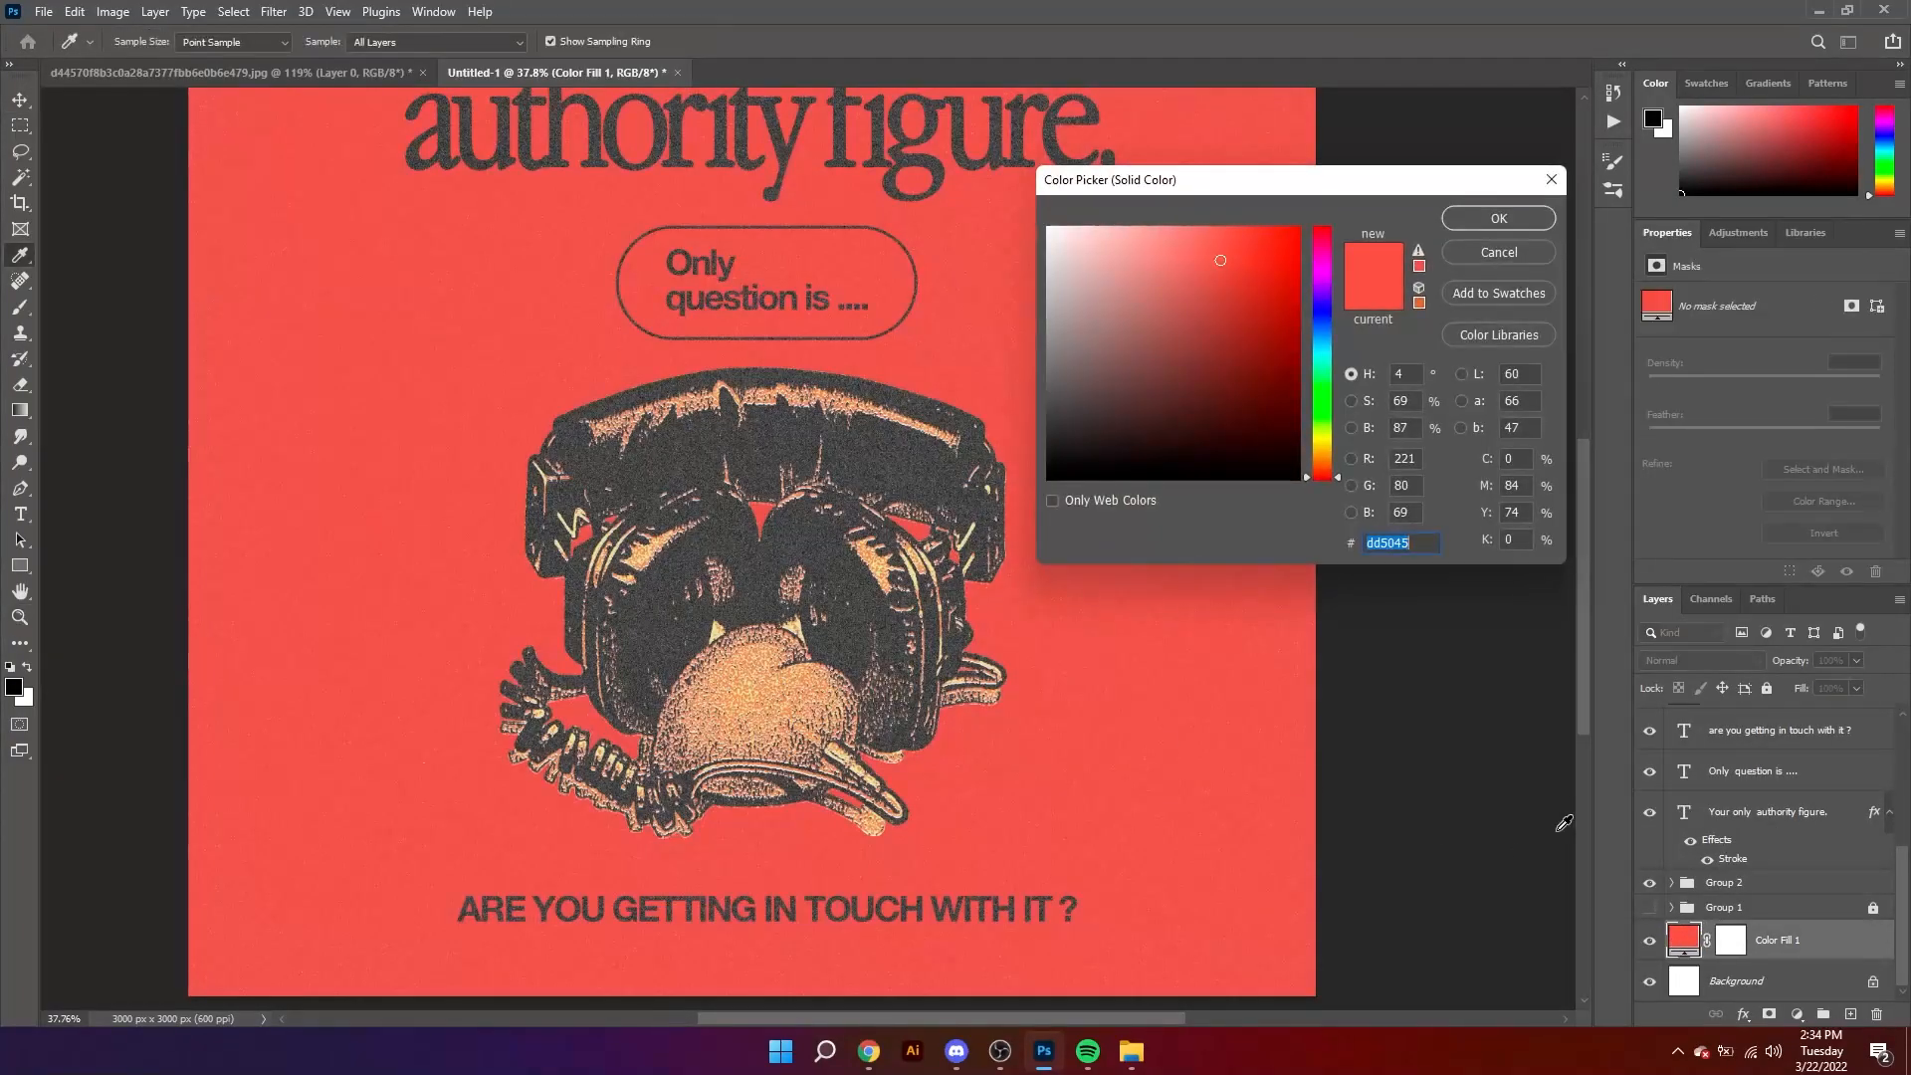
{"action": "left_click", "coordinate": [1310, 315]}
{"action": "mouse_move", "coordinate": [1109, 350]}
{"action": "left_mouse_down"}
{"action": "mouse_move", "coordinate": [1090, 343]}
{"action": "mouse_move", "coordinate": [1105, 256]}
{"action": "mouse_move", "coordinate": [1082, 253]}
{"action": "left_mouse_up"}
{"action": "left_click", "coordinate": [1322, 353]}
{"action": "left_click", "coordinate": [1109, 253]}
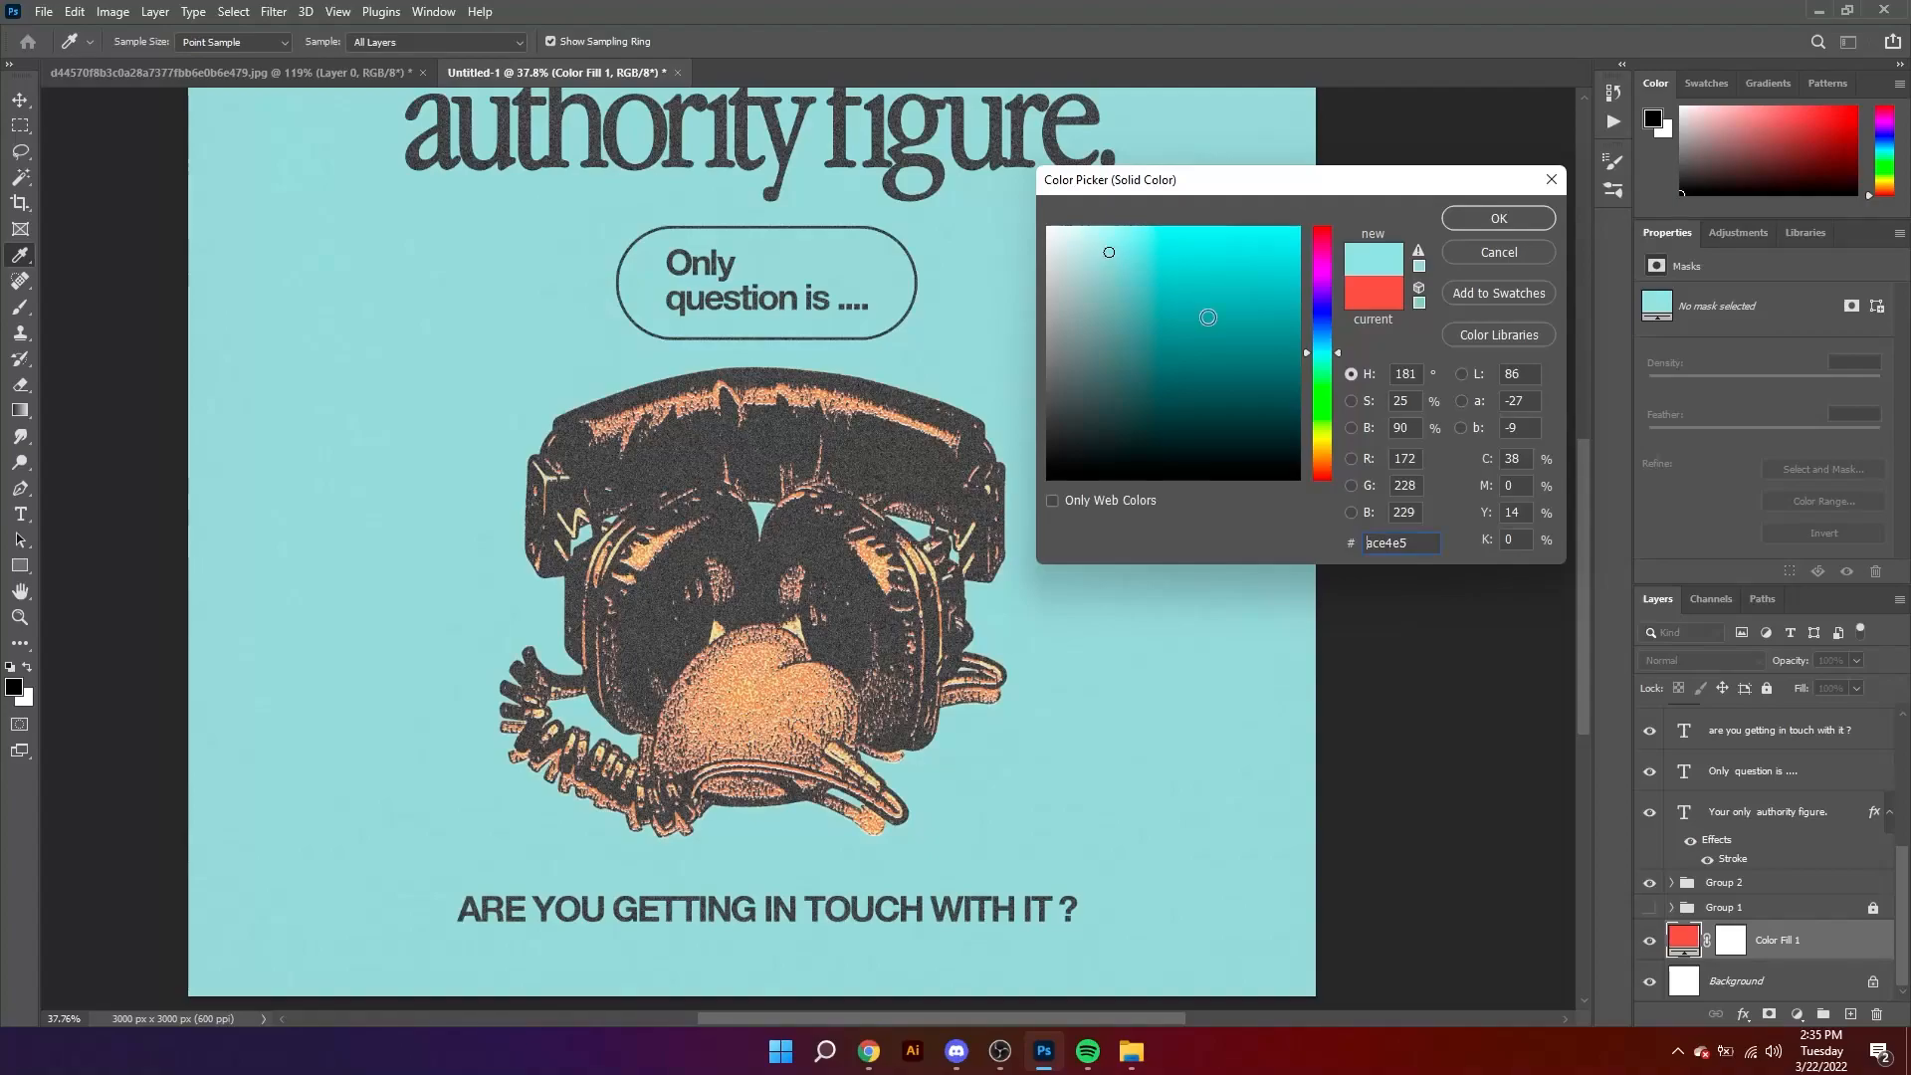
Step: Try lavender acb0e5 as the background fill colour and undo the recolouring
{"action": "left_click", "coordinate": [1324, 439]}
{"action": "left_click_drag", "start_coordinate": [1318, 334], "coordinate": [1319, 314]}
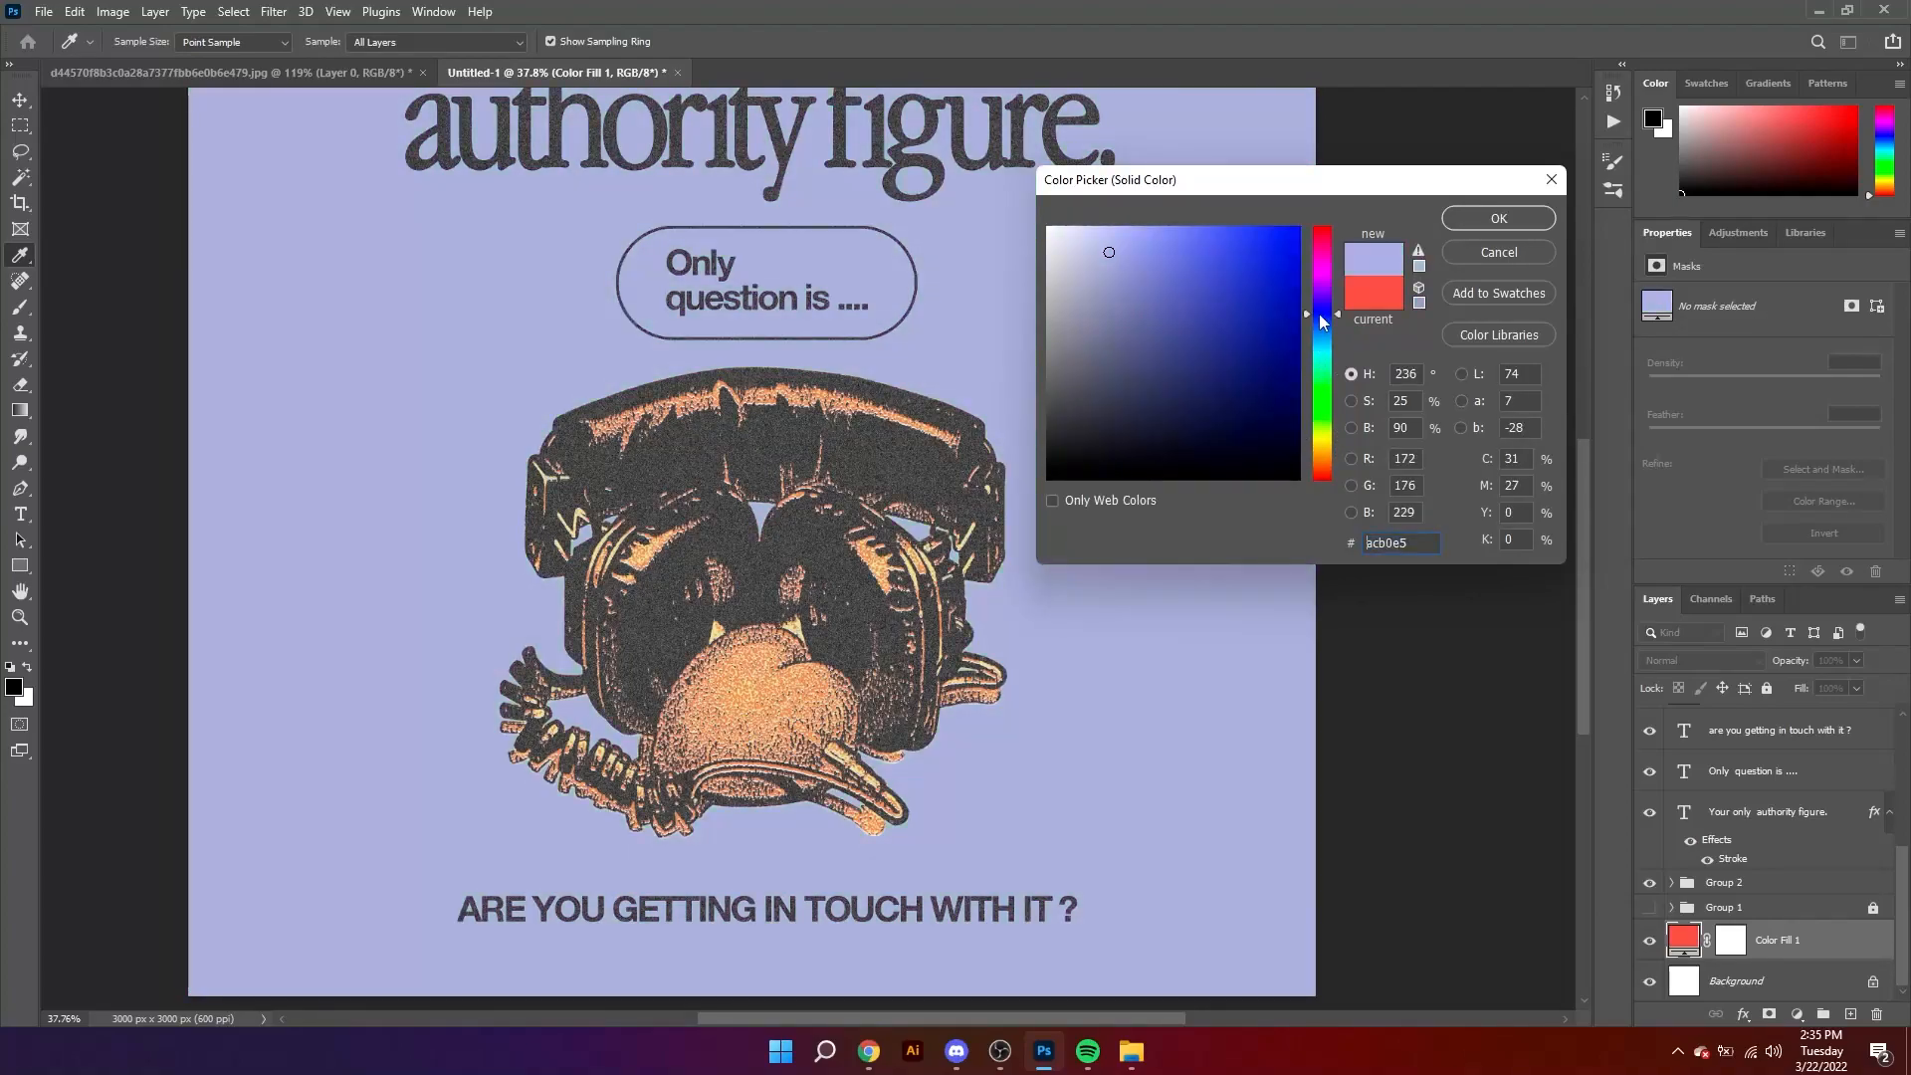
{"action": "left_click", "coordinate": [1498, 218]}
{"action": "key", "text": "z"}
{"action": "left_click_drag", "start_coordinate": [818, 424], "coordinate": [770, 428]}
{"action": "key", "text": "ctrl+z"}
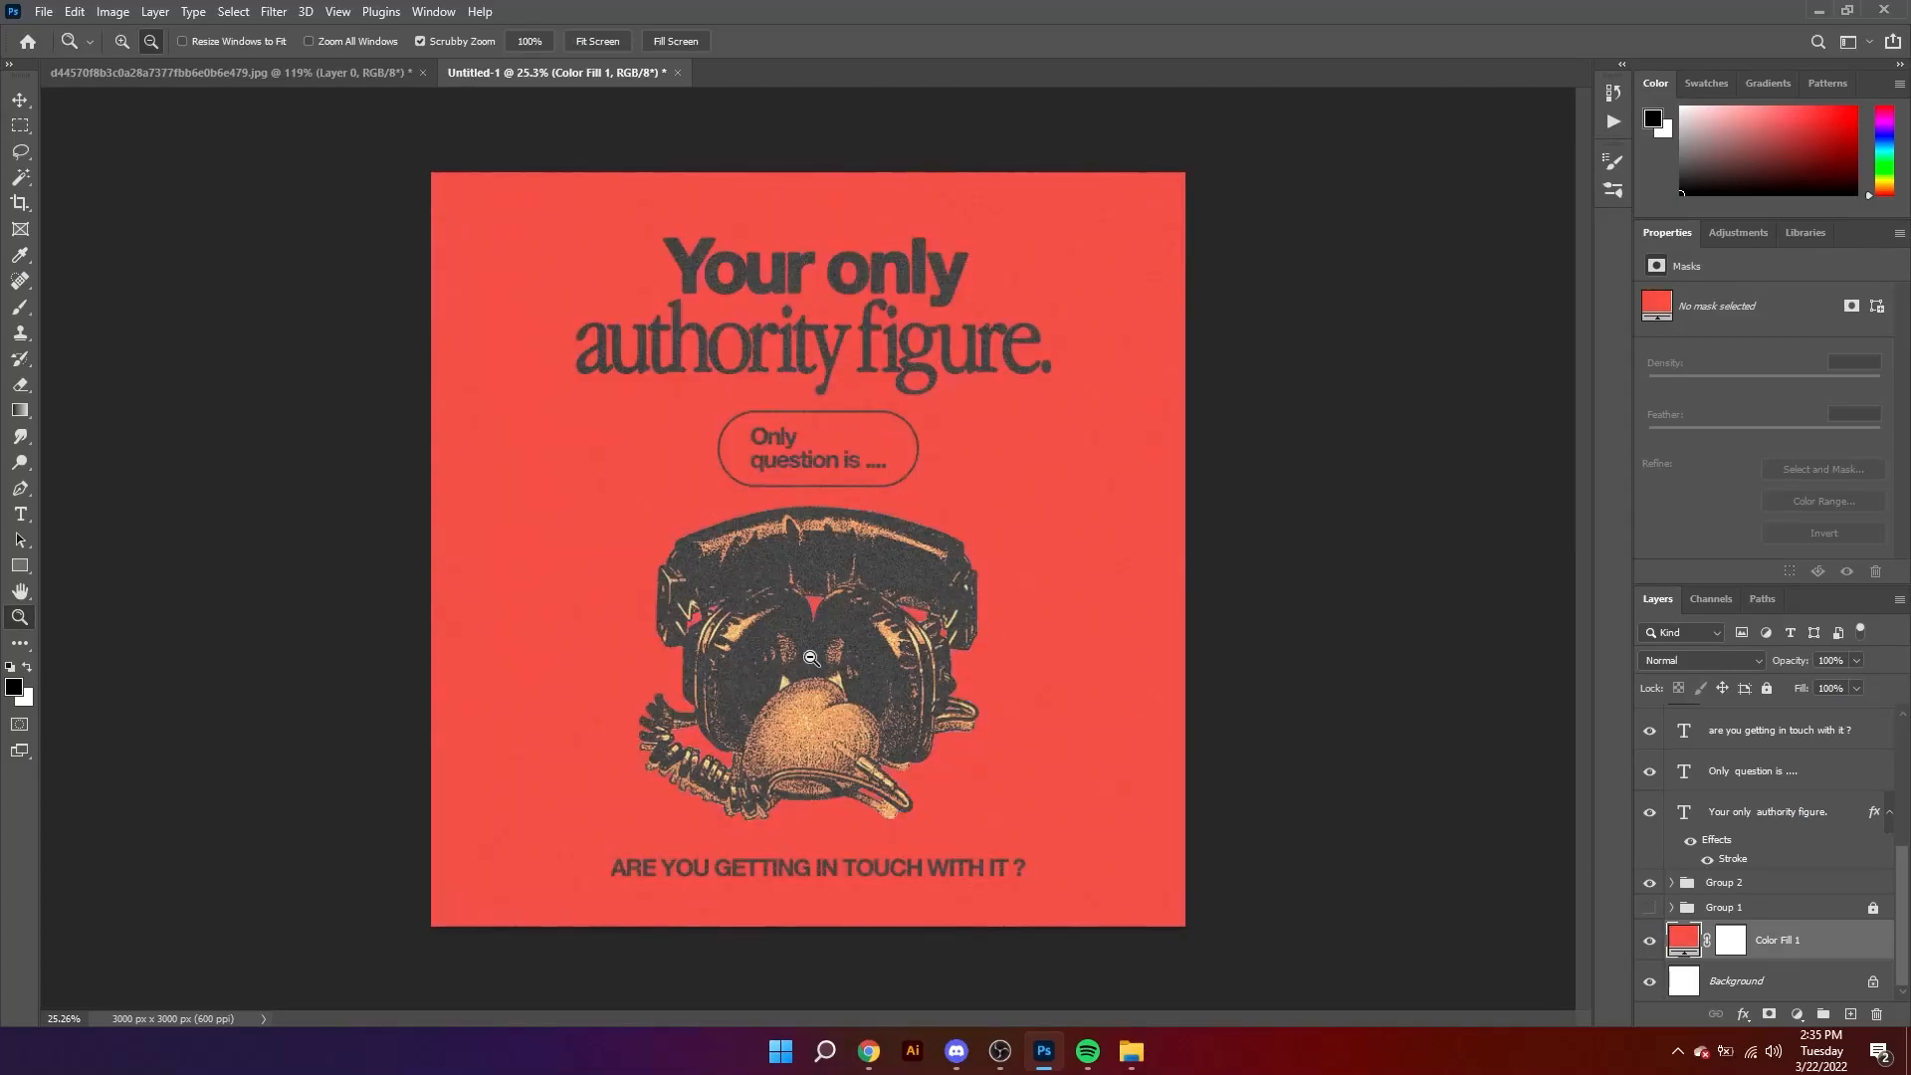
Step: Adjust the background fill layer to a brighter coral red with 67% saturation and 90% brightness
{"action": "left_click_drag", "start_coordinate": [811, 658], "coordinate": [882, 688]}
{"action": "left_click", "coordinate": [1111, 631], "text": "ctrl"}
{"action": "left_click_drag", "start_coordinate": [1111, 631], "coordinate": [1144, 649]}
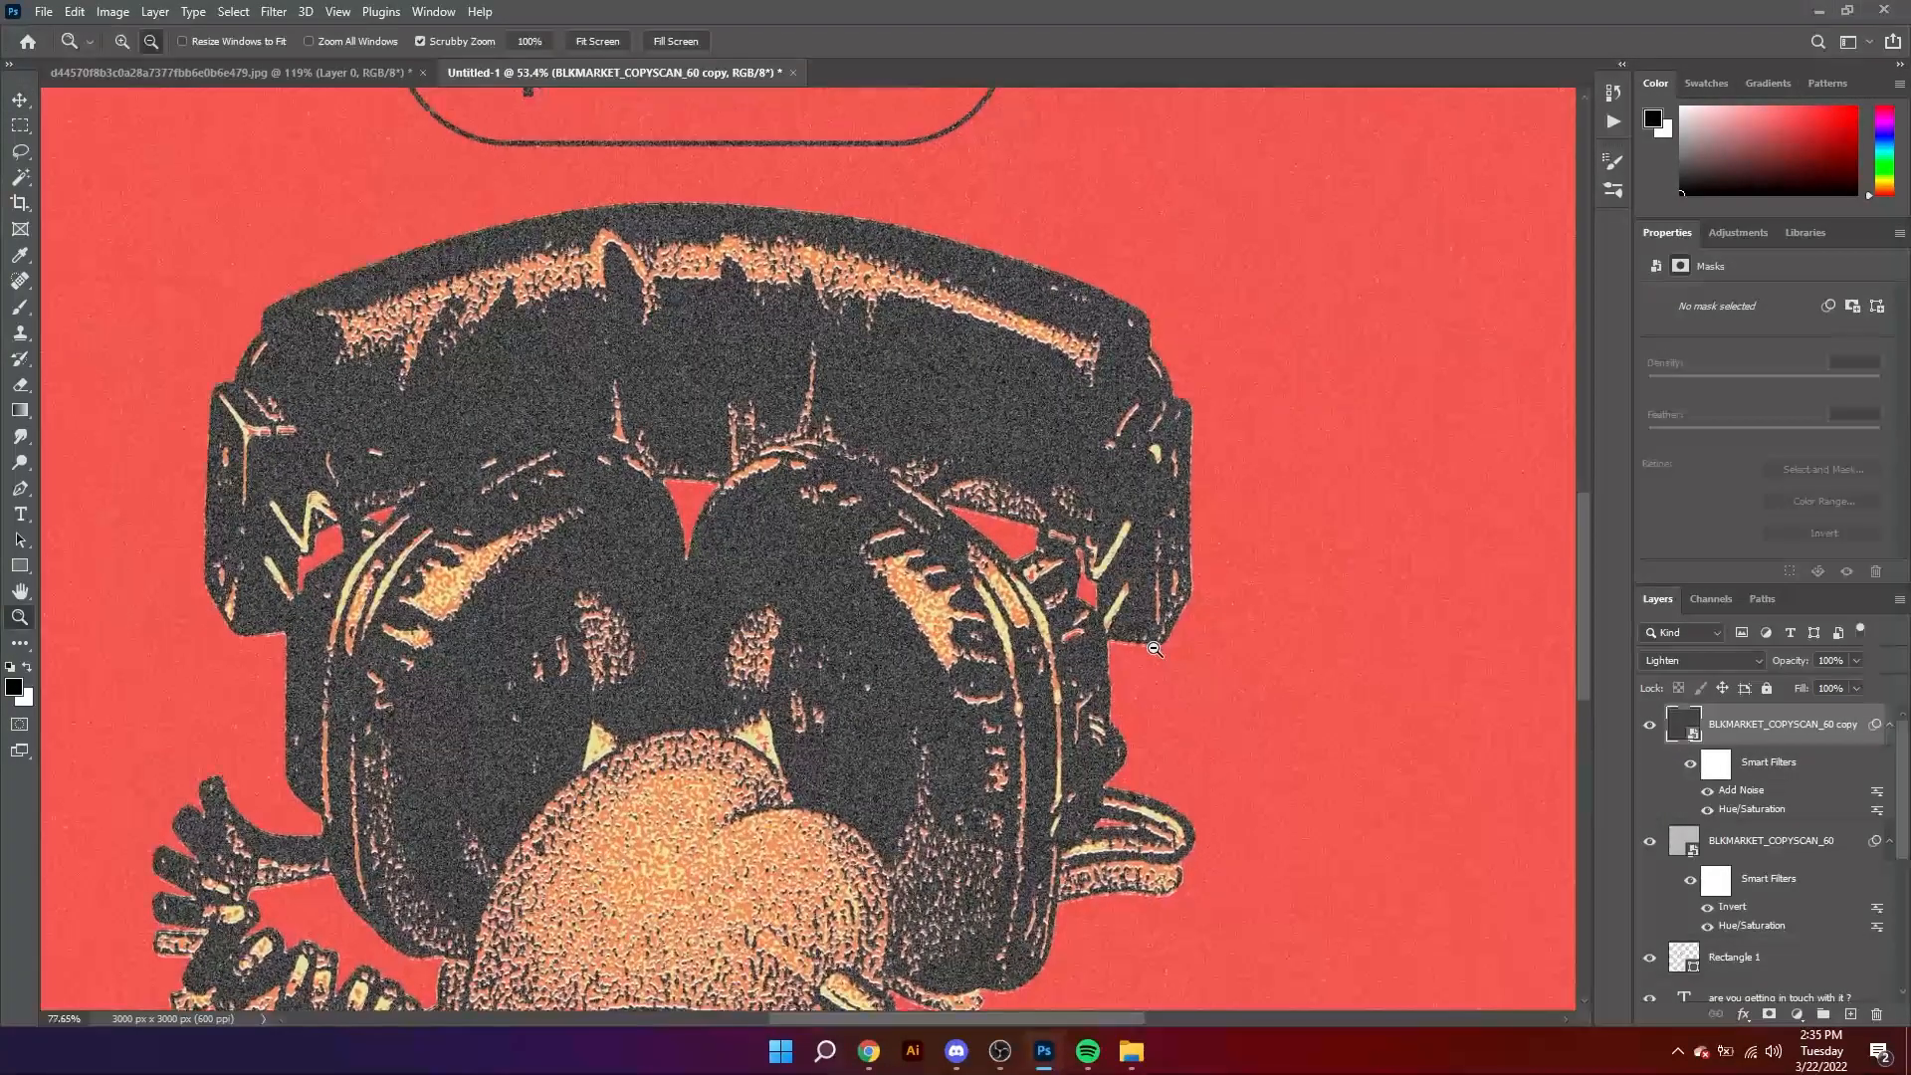
{"action": "left_click_drag", "start_coordinate": [1005, 600], "coordinate": [918, 598]}
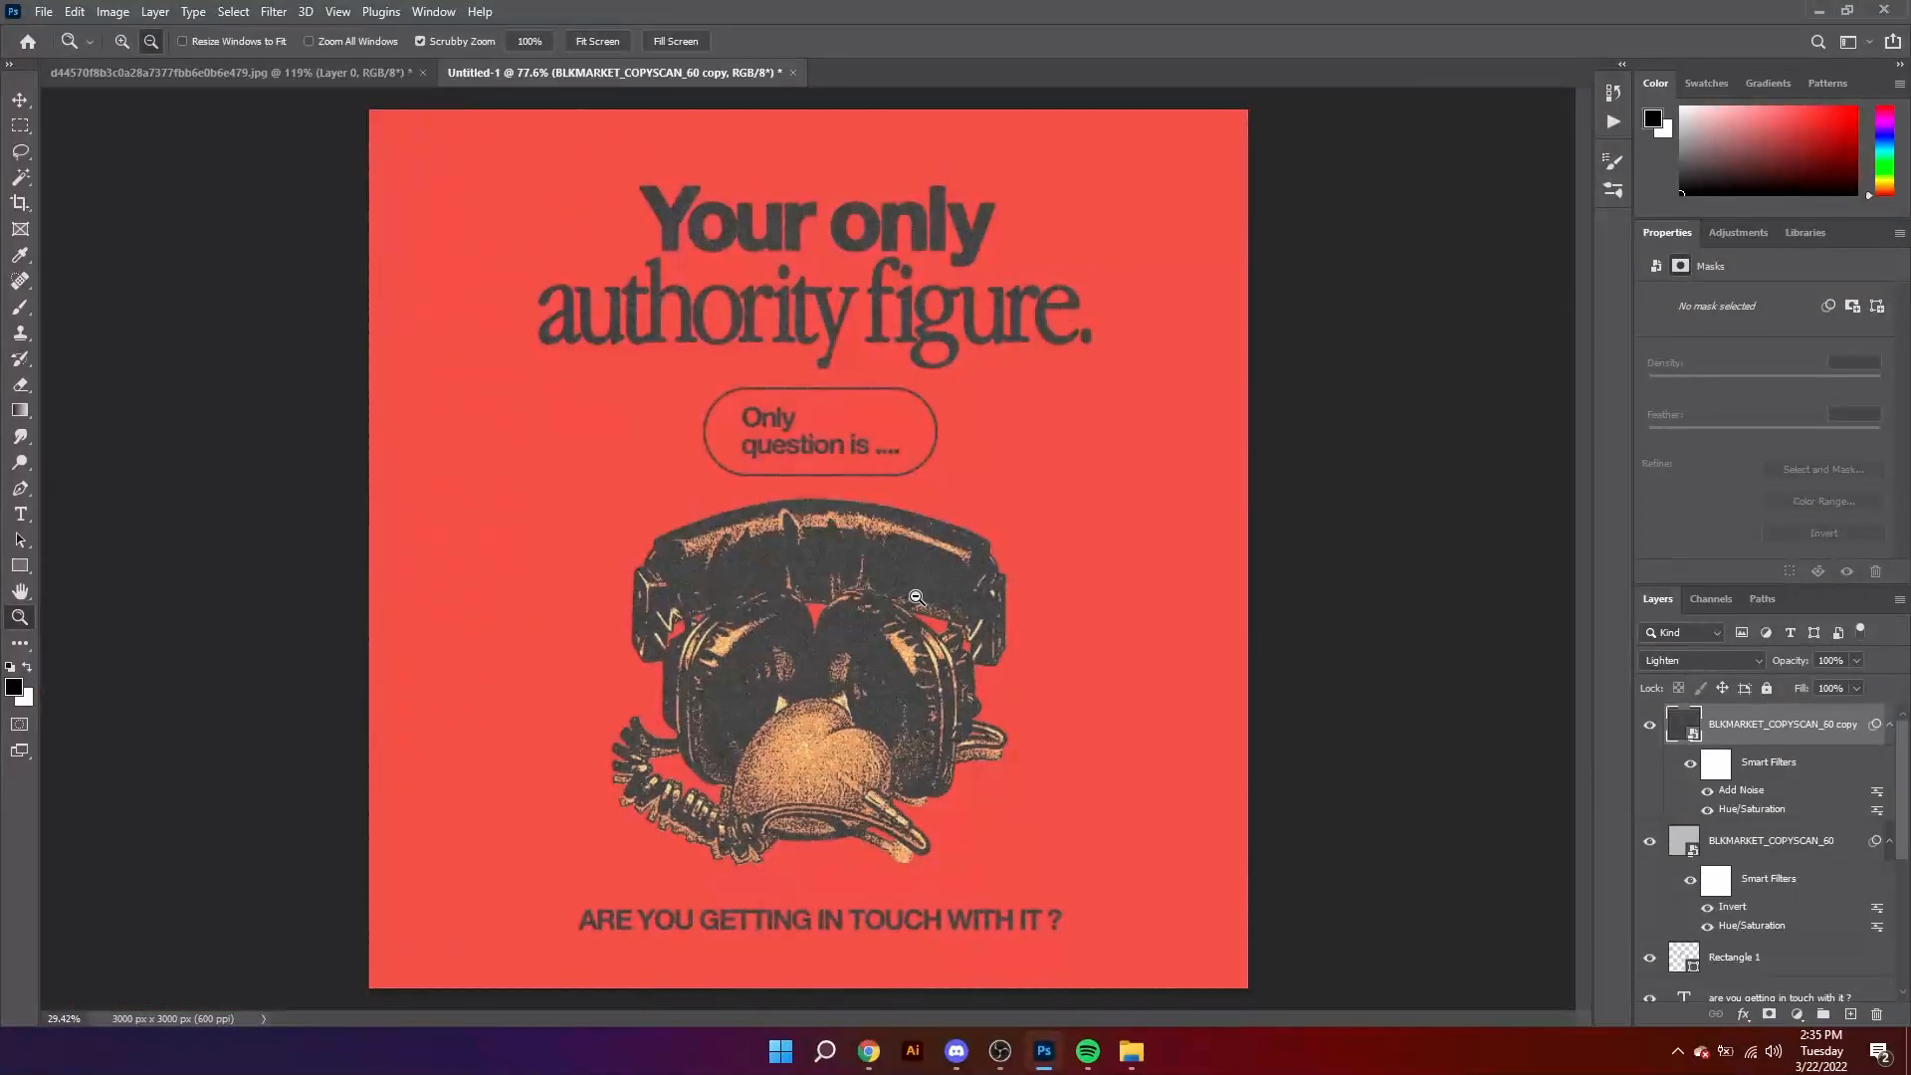
{"action": "scroll", "coordinate": [1717, 826], "scroll_direction": "down", "scroll_amount": 5}
{"action": "double_click", "coordinate": [1689, 940]}
{"action": "left_click_drag", "start_coordinate": [1234, 267], "coordinate": [1201, 243]}
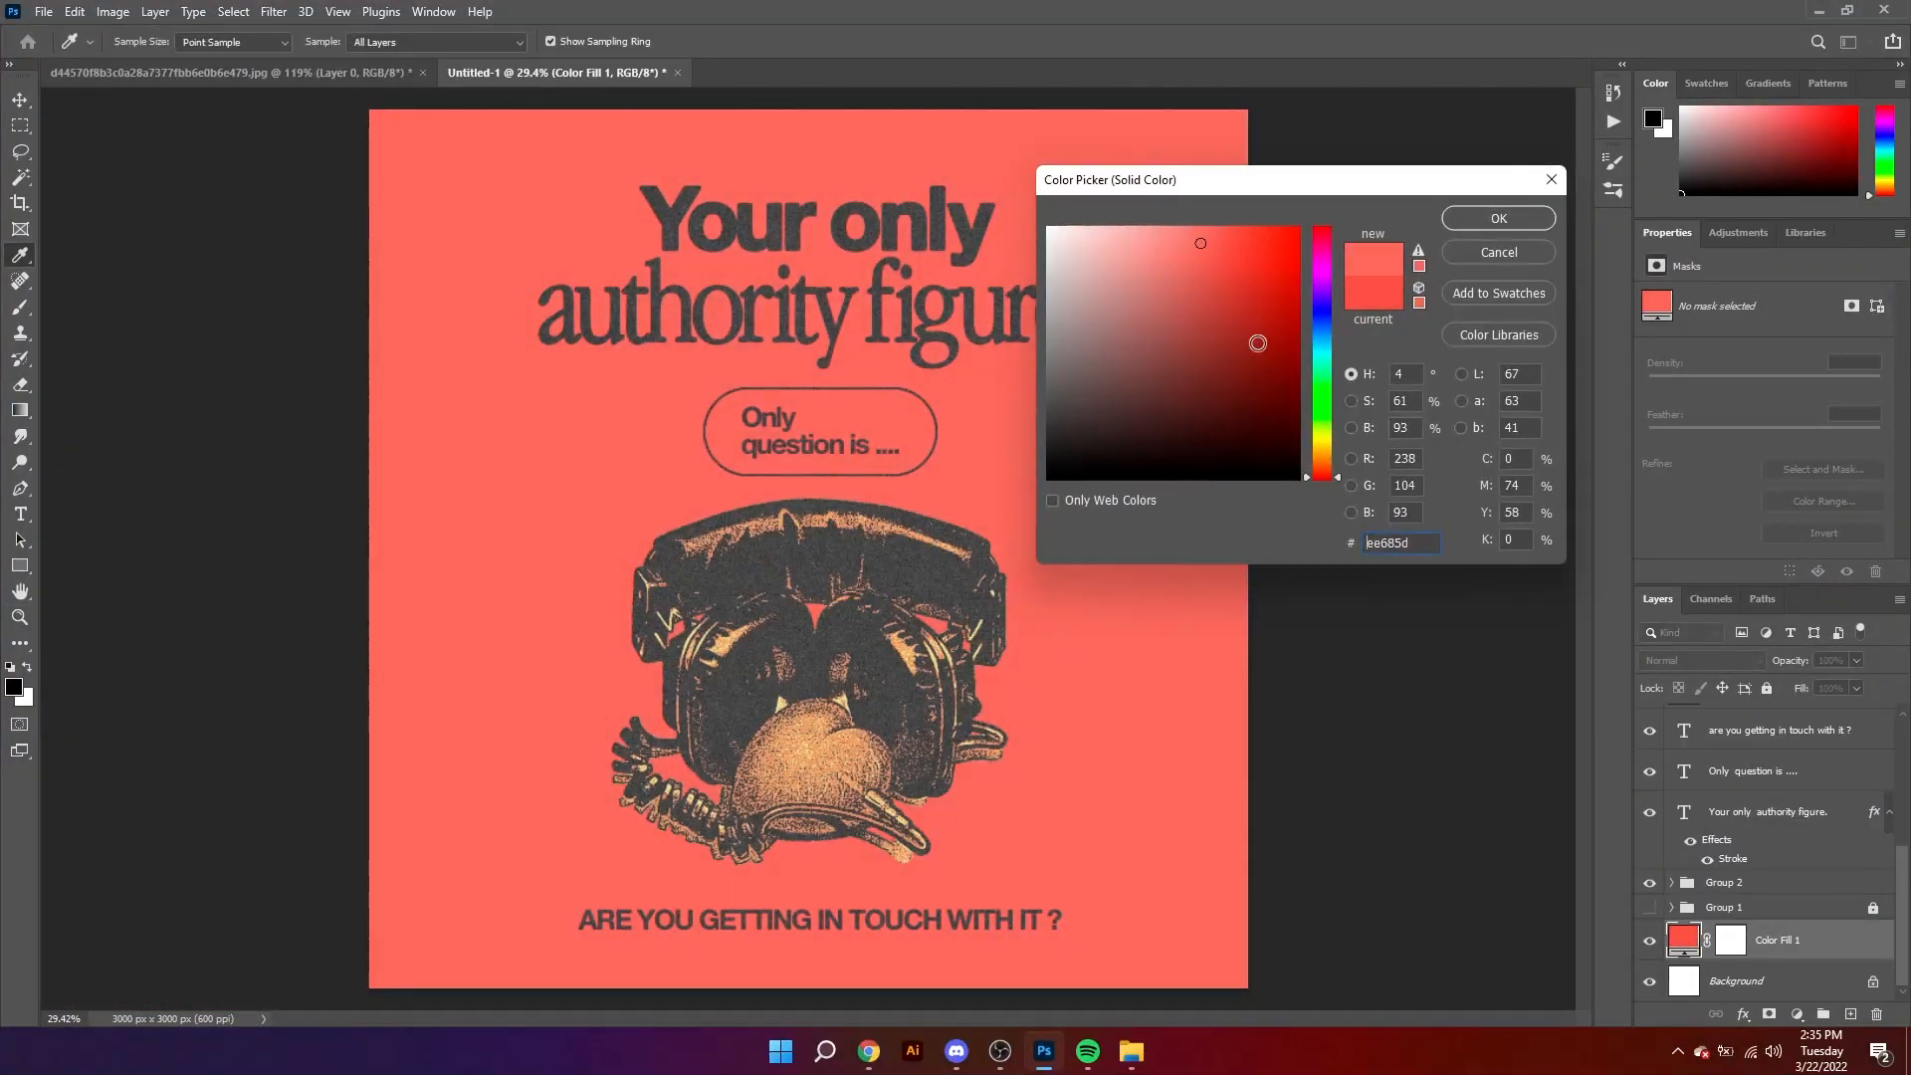
{"action": "left_click", "coordinate": [1330, 464]}
{"action": "left_click_drag", "start_coordinate": [1329, 463], "coordinate": [1326, 474]}
{"action": "left_click_drag", "start_coordinate": [1199, 249], "coordinate": [1218, 252]}
{"action": "left_click", "coordinate": [1335, 479]}
{"action": "left_click_drag", "start_coordinate": [1335, 468], "coordinate": [1330, 488]}
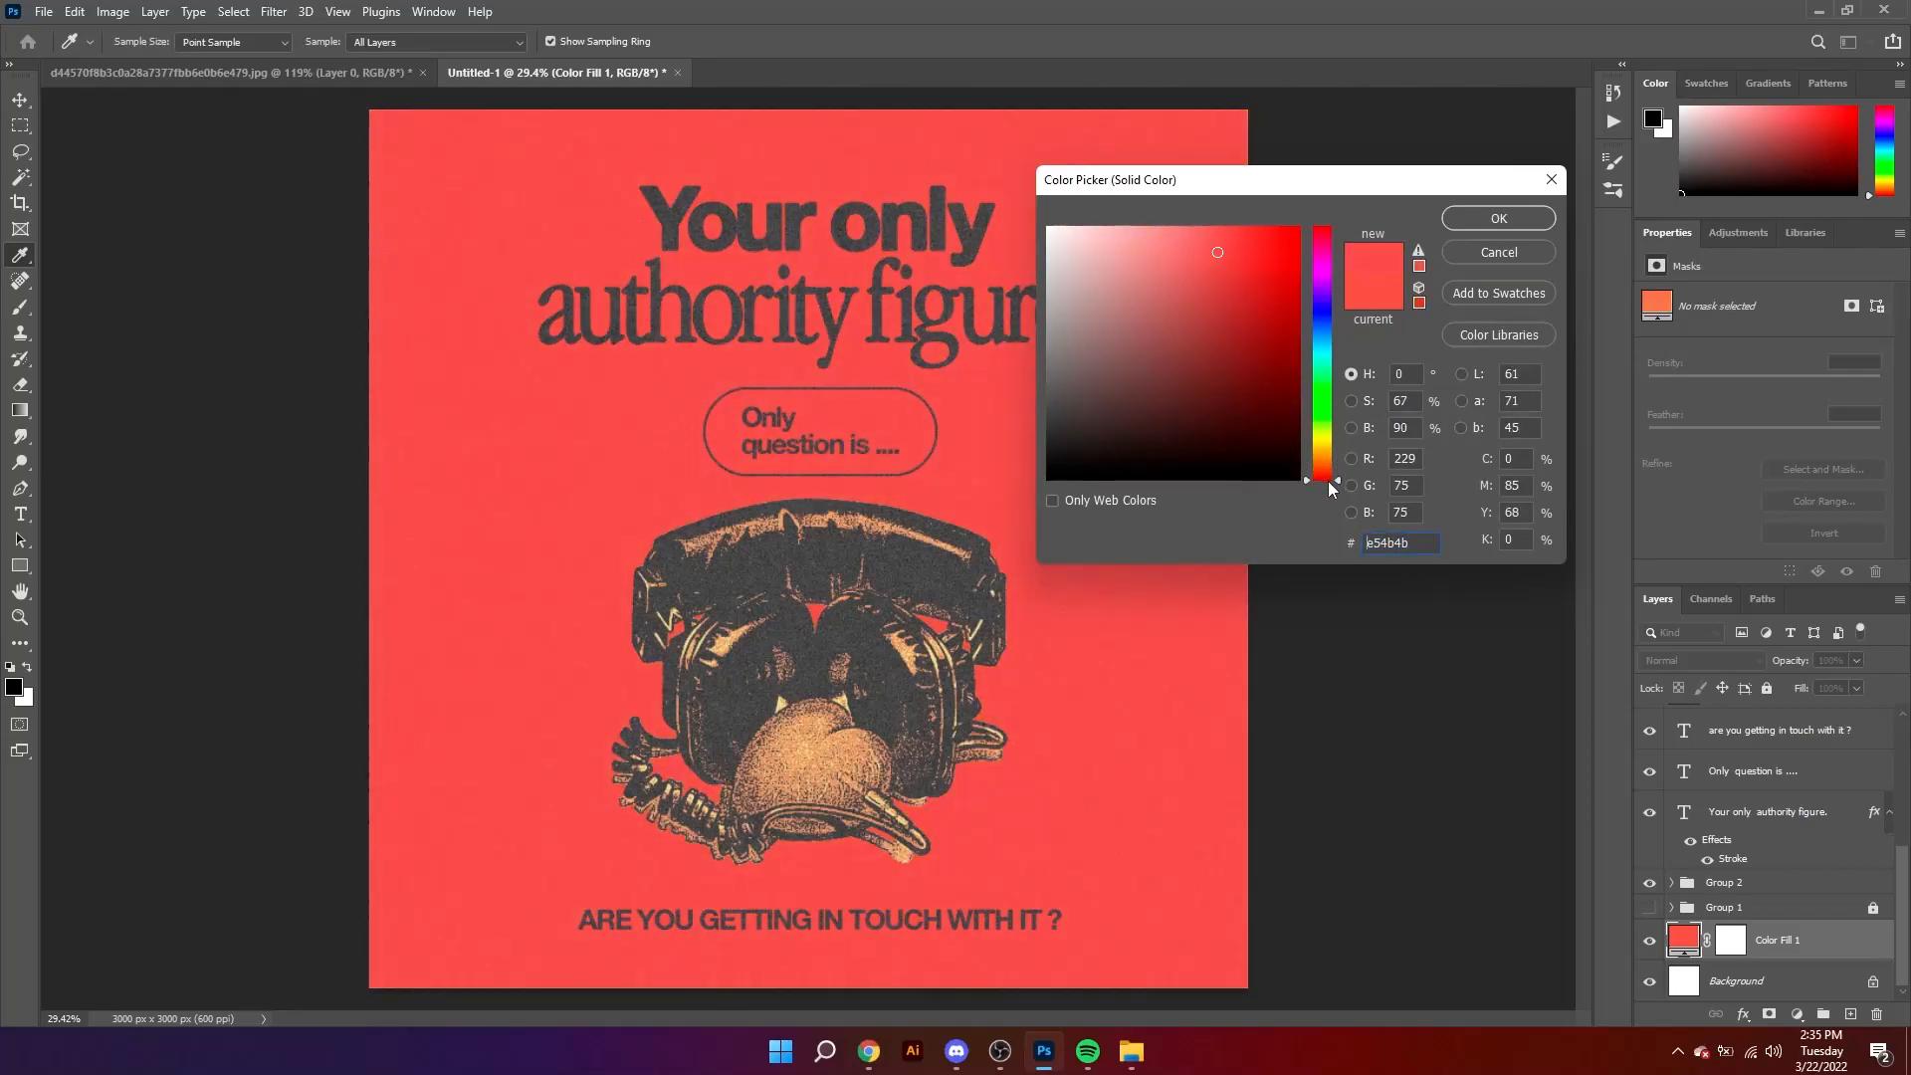
{"action": "left_click", "coordinate": [1485, 221]}
{"action": "key", "text": "z"}
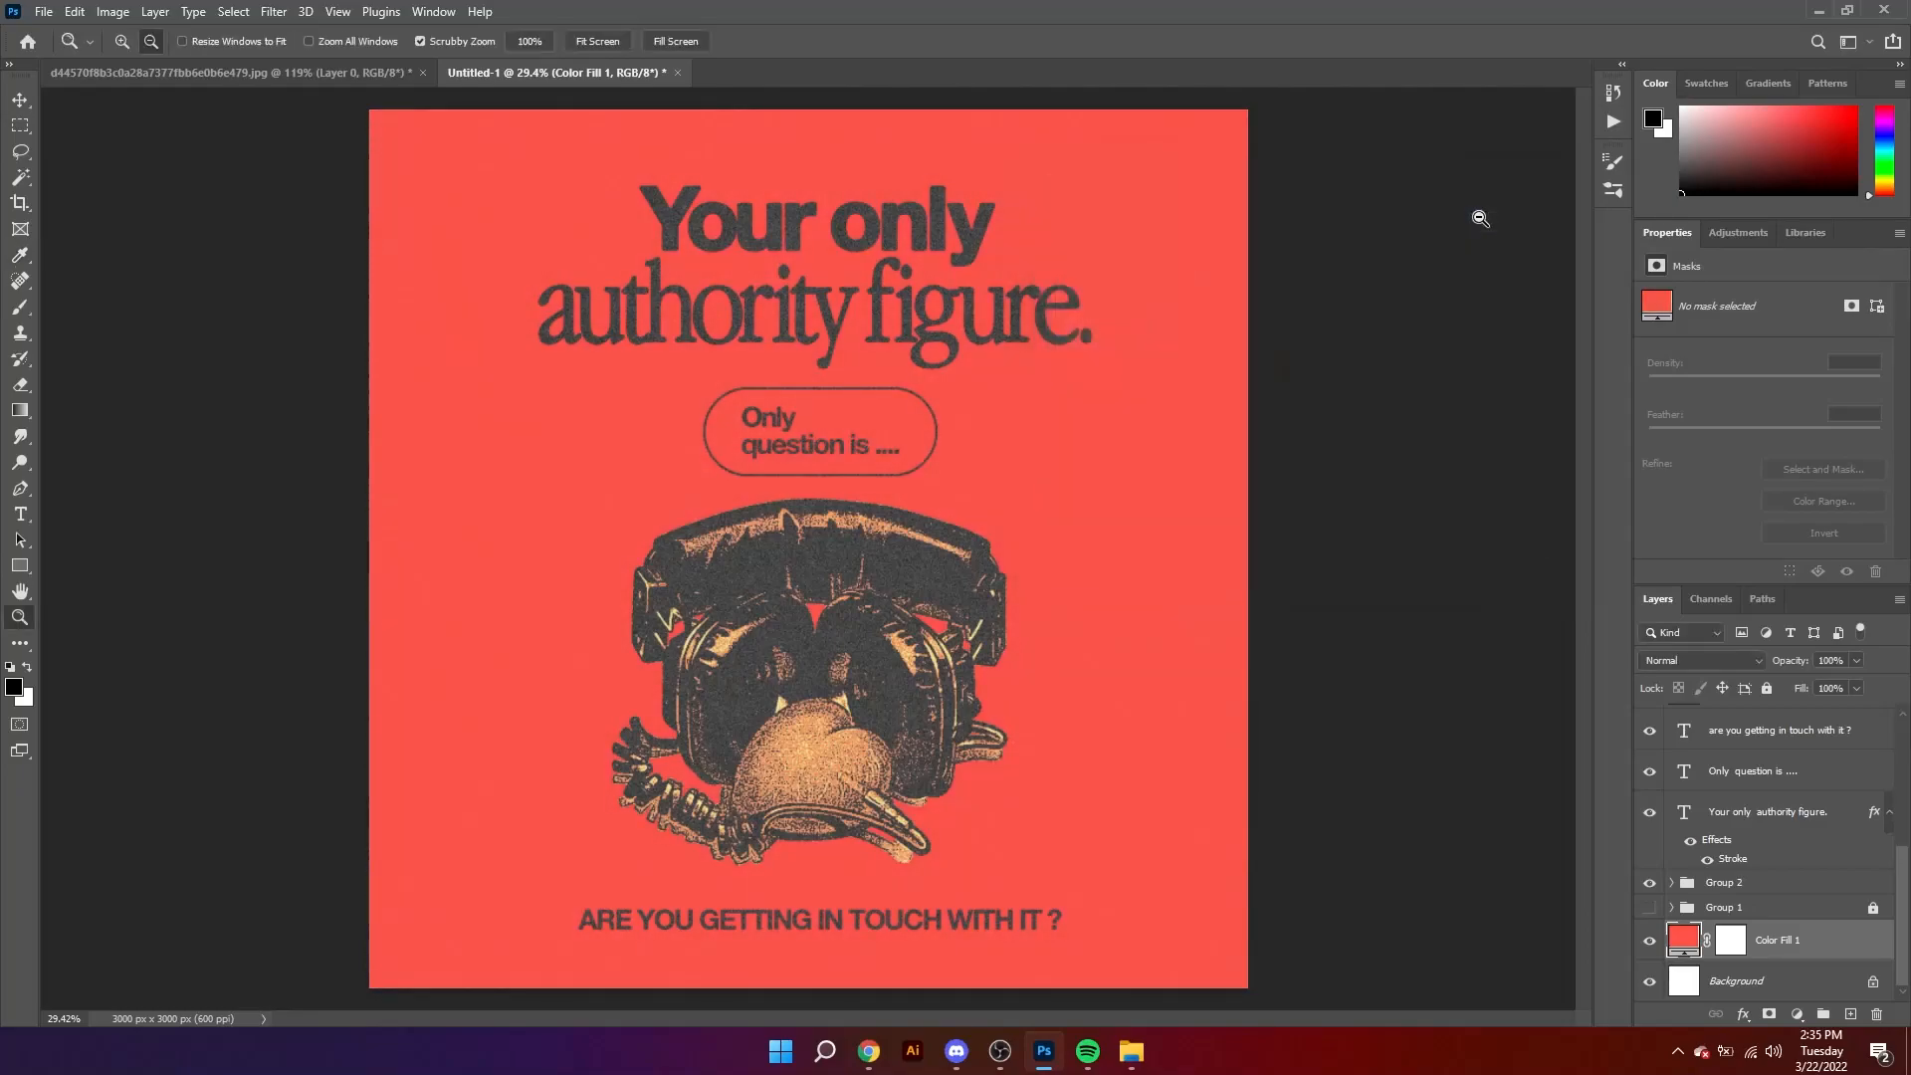
Step: Lock both BLKMARKET_COPYSCAN_60 texture layers
{"action": "key", "text": "v"}
{"action": "left_click", "coordinate": [1024, 410]}
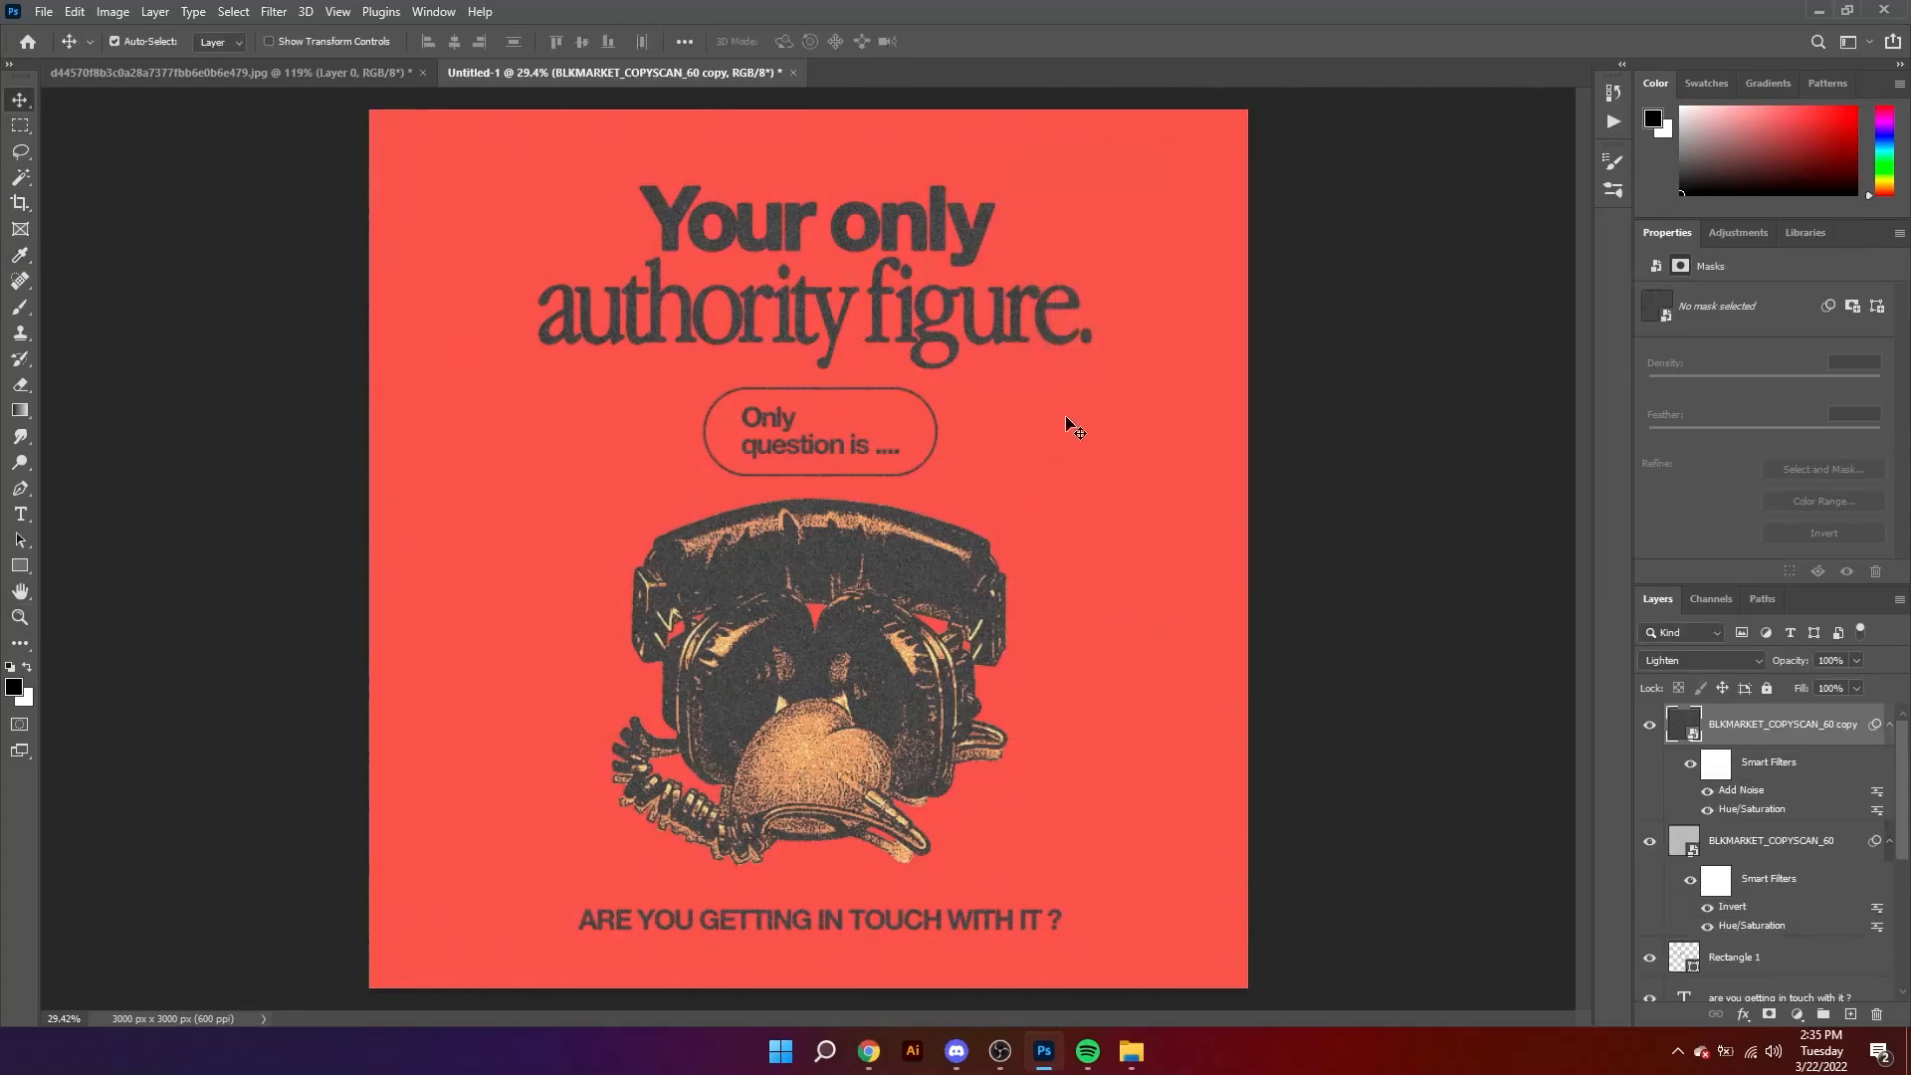
{"action": "left_click", "coordinate": [1768, 688]}
{"action": "left_click", "coordinate": [1774, 839]}
{"action": "left_click", "coordinate": [1768, 689]}
Step: Scale the heading, pill label and headphones illustration together to 108.70% and reposition them above the closing line
{"action": "left_click_drag", "start_coordinate": [137, 109], "coordinate": [1009, 396]}
{"action": "key", "text": "ctrl+t"}
{"action": "left_click_drag", "start_coordinate": [1092, 530], "coordinate": [1121, 528]}
{"action": "left_click_drag", "start_coordinate": [800, 661], "coordinate": [844, 742]}
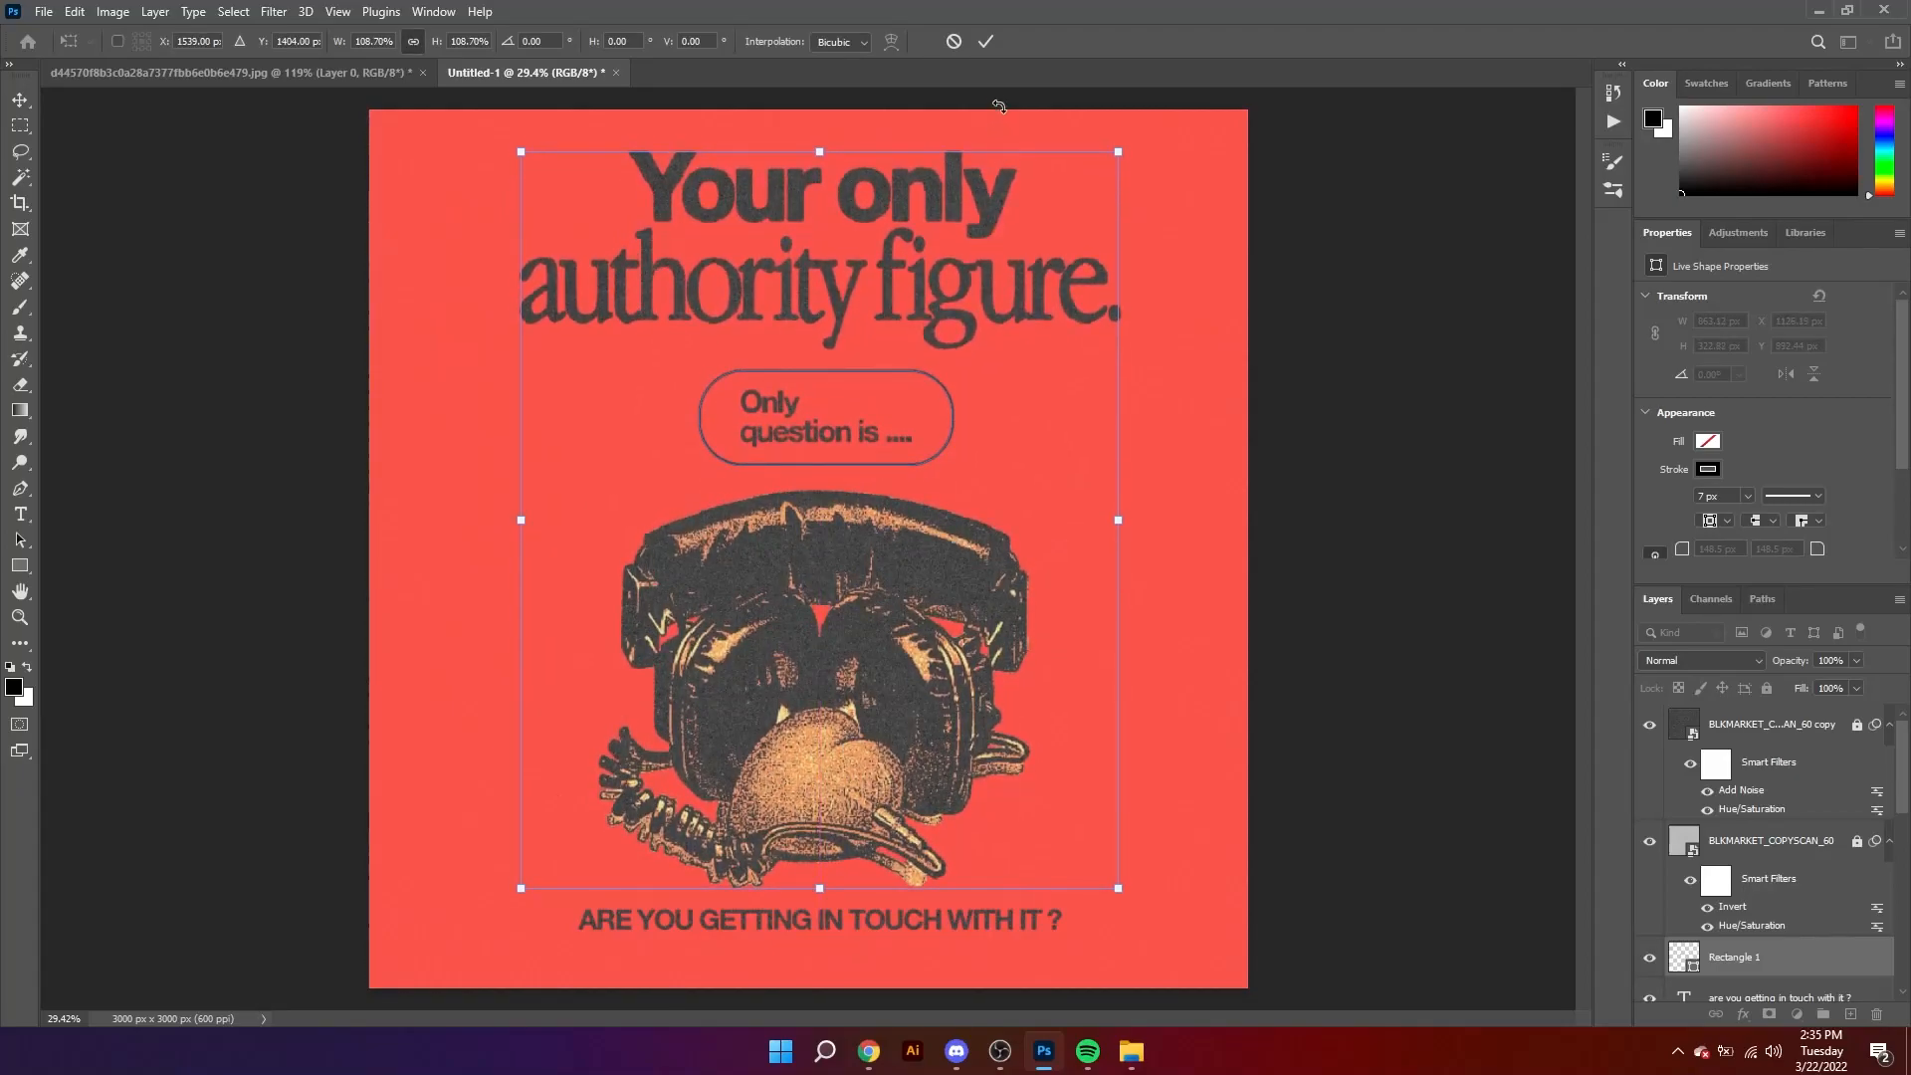
{"action": "key", "text": "Return"}
{"action": "left_click", "coordinate": [1403, 357]}
{"action": "left_click_drag", "start_coordinate": [1111, 438], "coordinate": [737, 412]}
{"action": "left_click", "coordinate": [952, 419]}
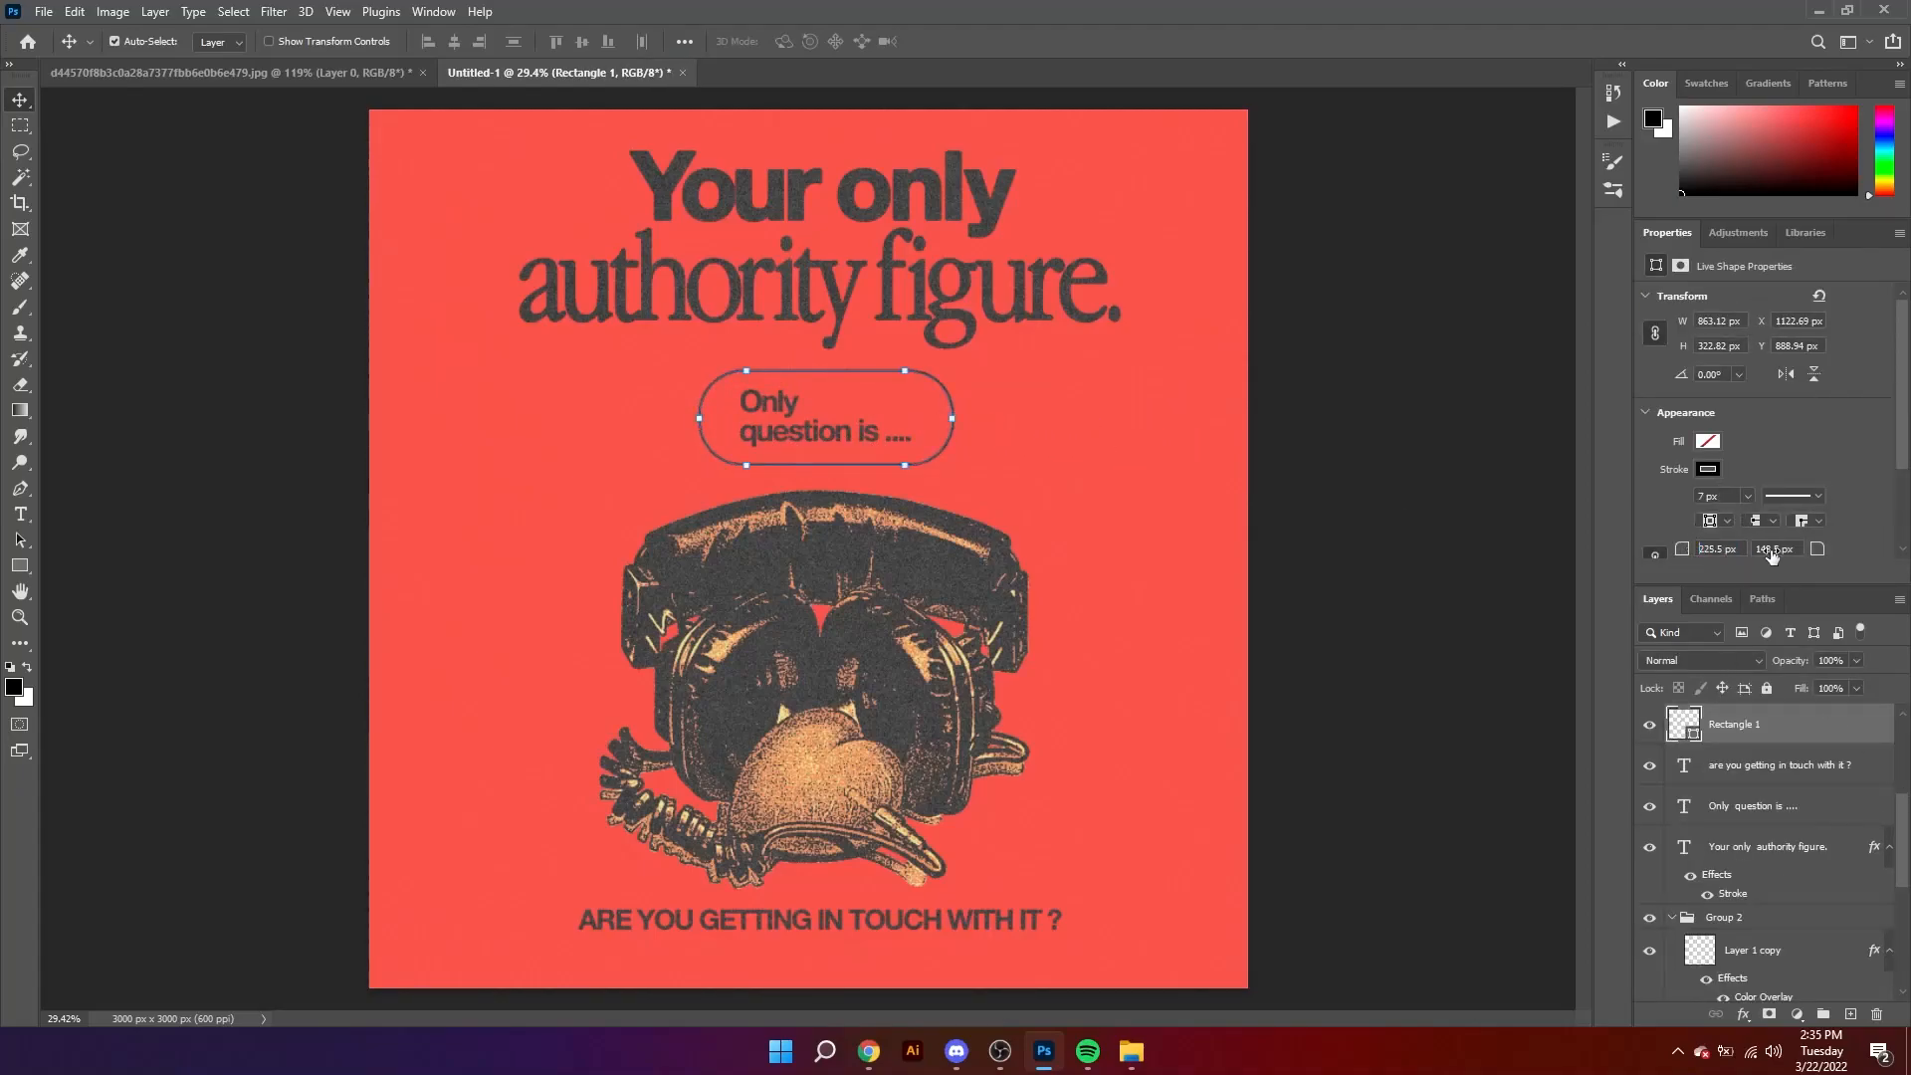
{"action": "left_click", "coordinate": [1459, 506]}
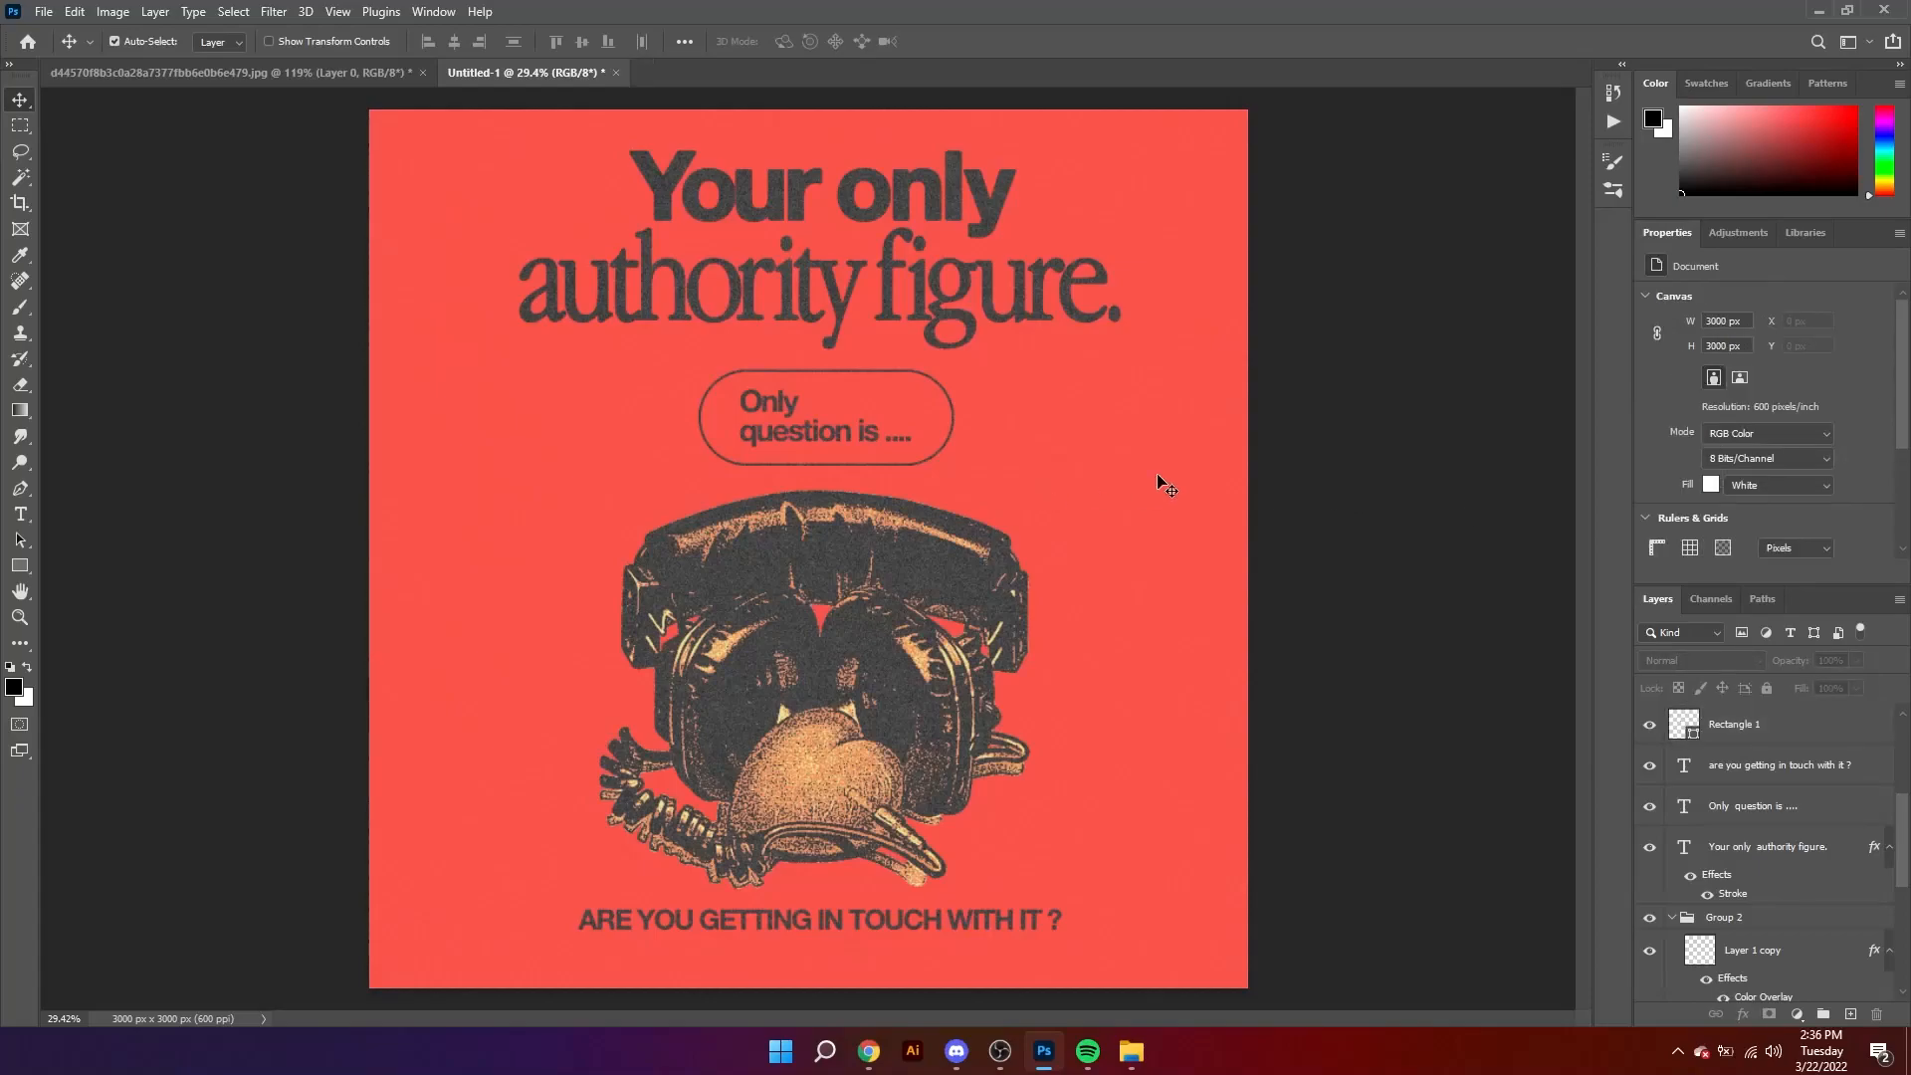
Step: Move the closing text line slightly lower and centre it horizontally on the canvas
{"action": "left_click_drag", "start_coordinate": [957, 921], "coordinate": [958, 935]}
{"action": "left_click", "coordinate": [1304, 876]}
{"action": "left_click", "coordinate": [1041, 936]}
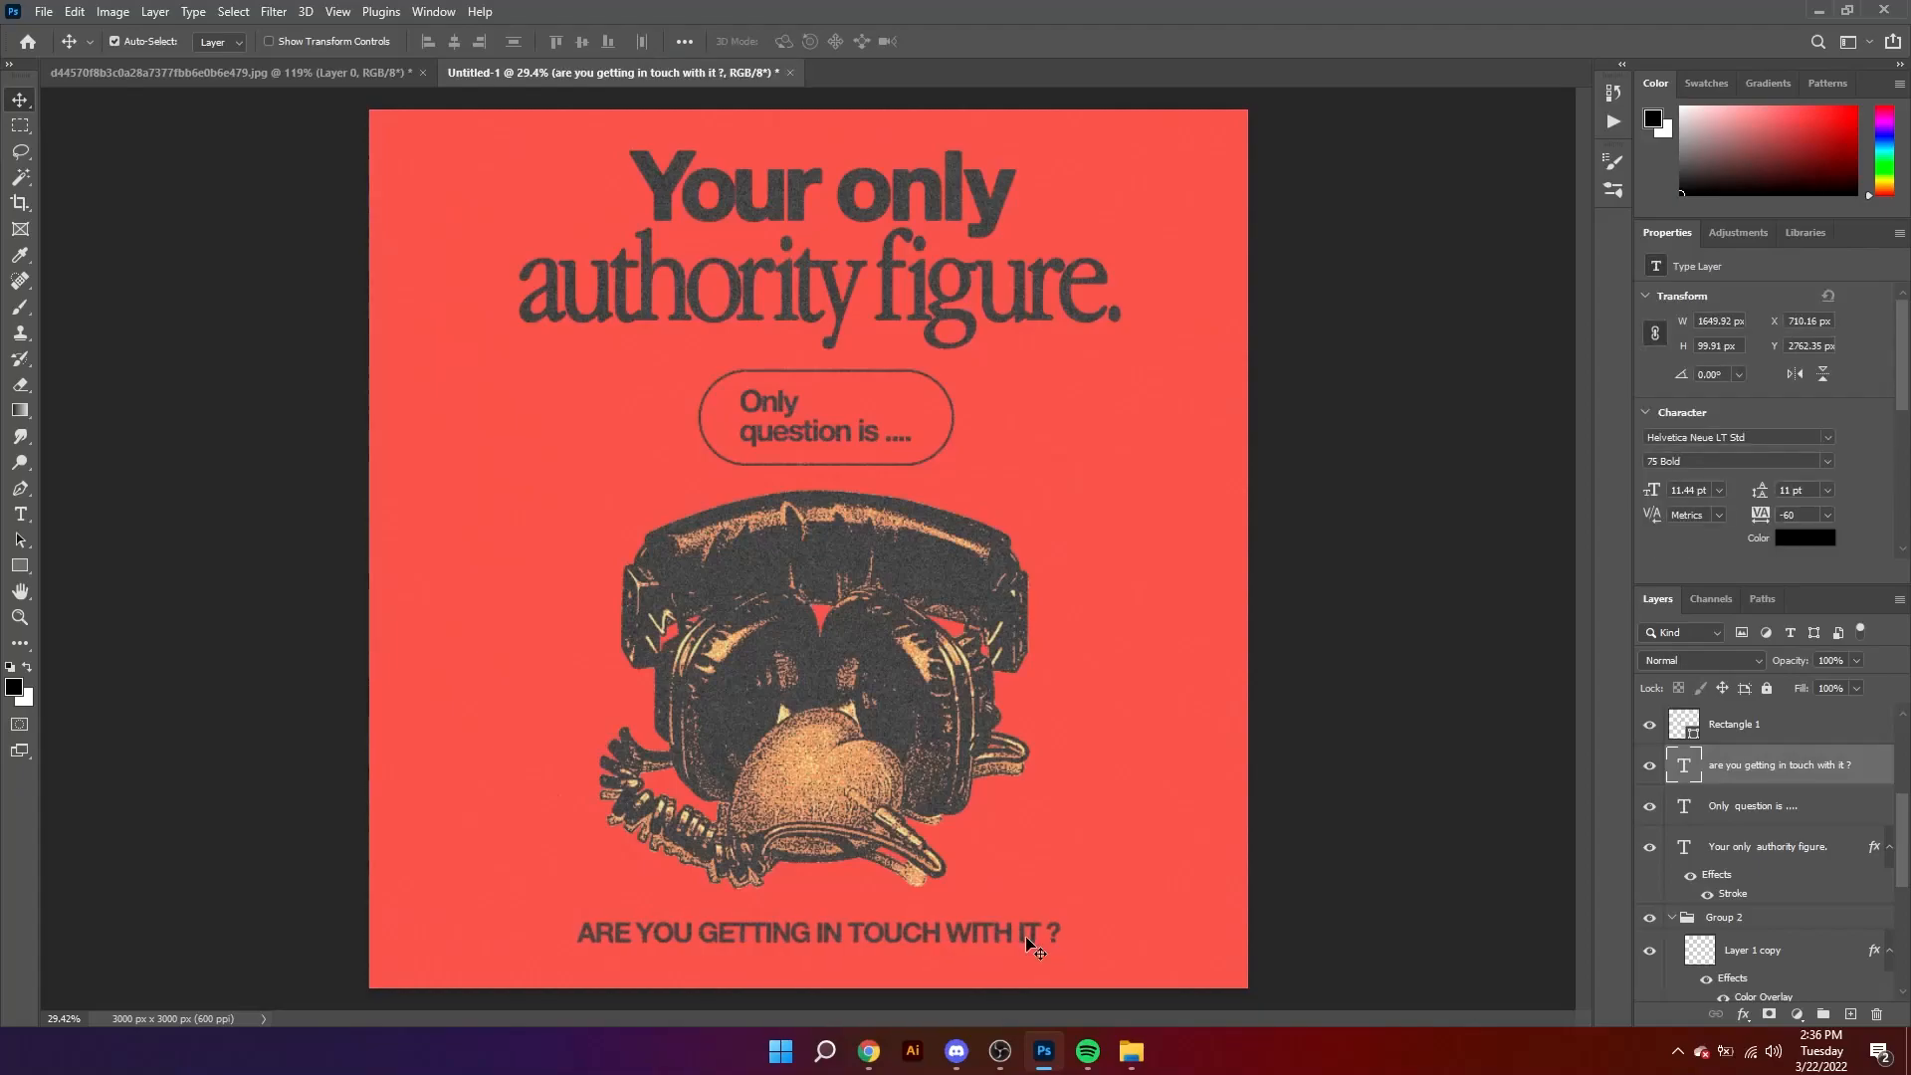
{"action": "left_click", "coordinate": [684, 41]}
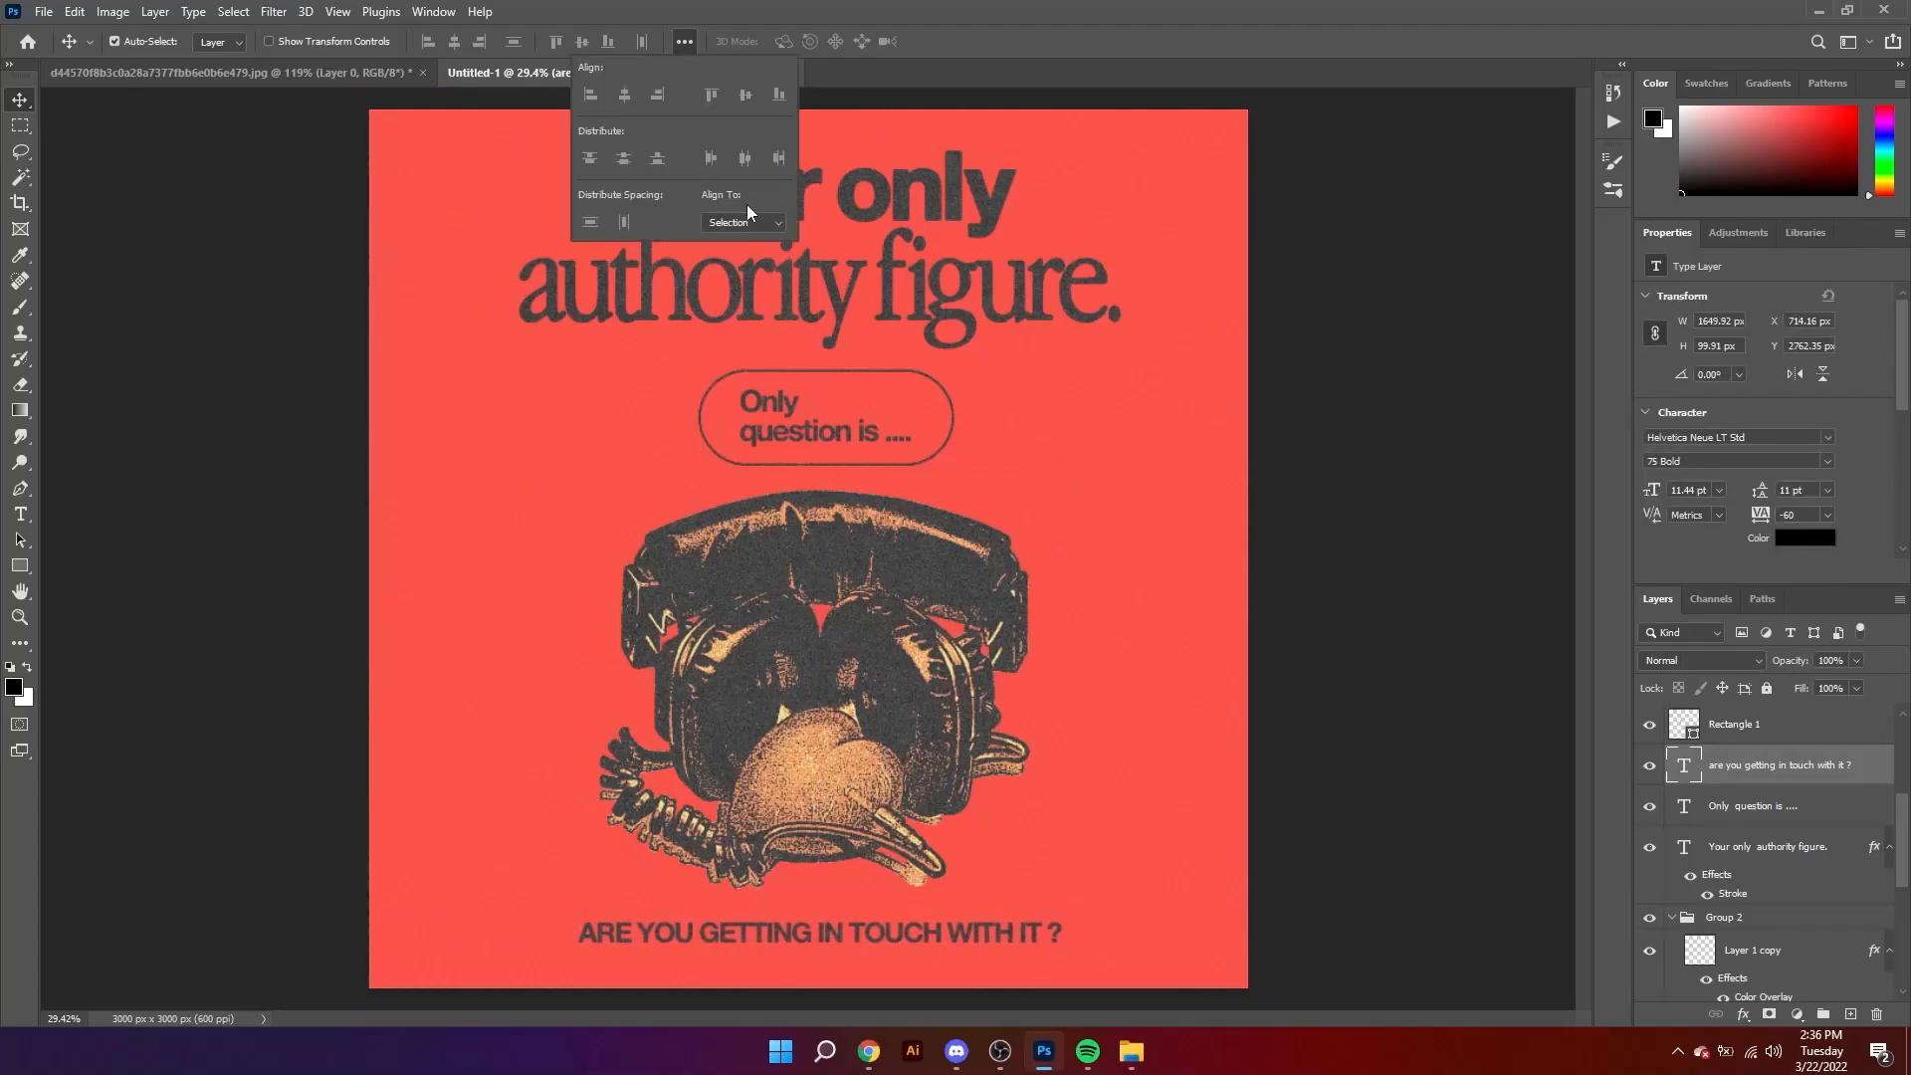
{"action": "left_click", "coordinate": [721, 255]}
{"action": "left_click", "coordinate": [625, 94]}
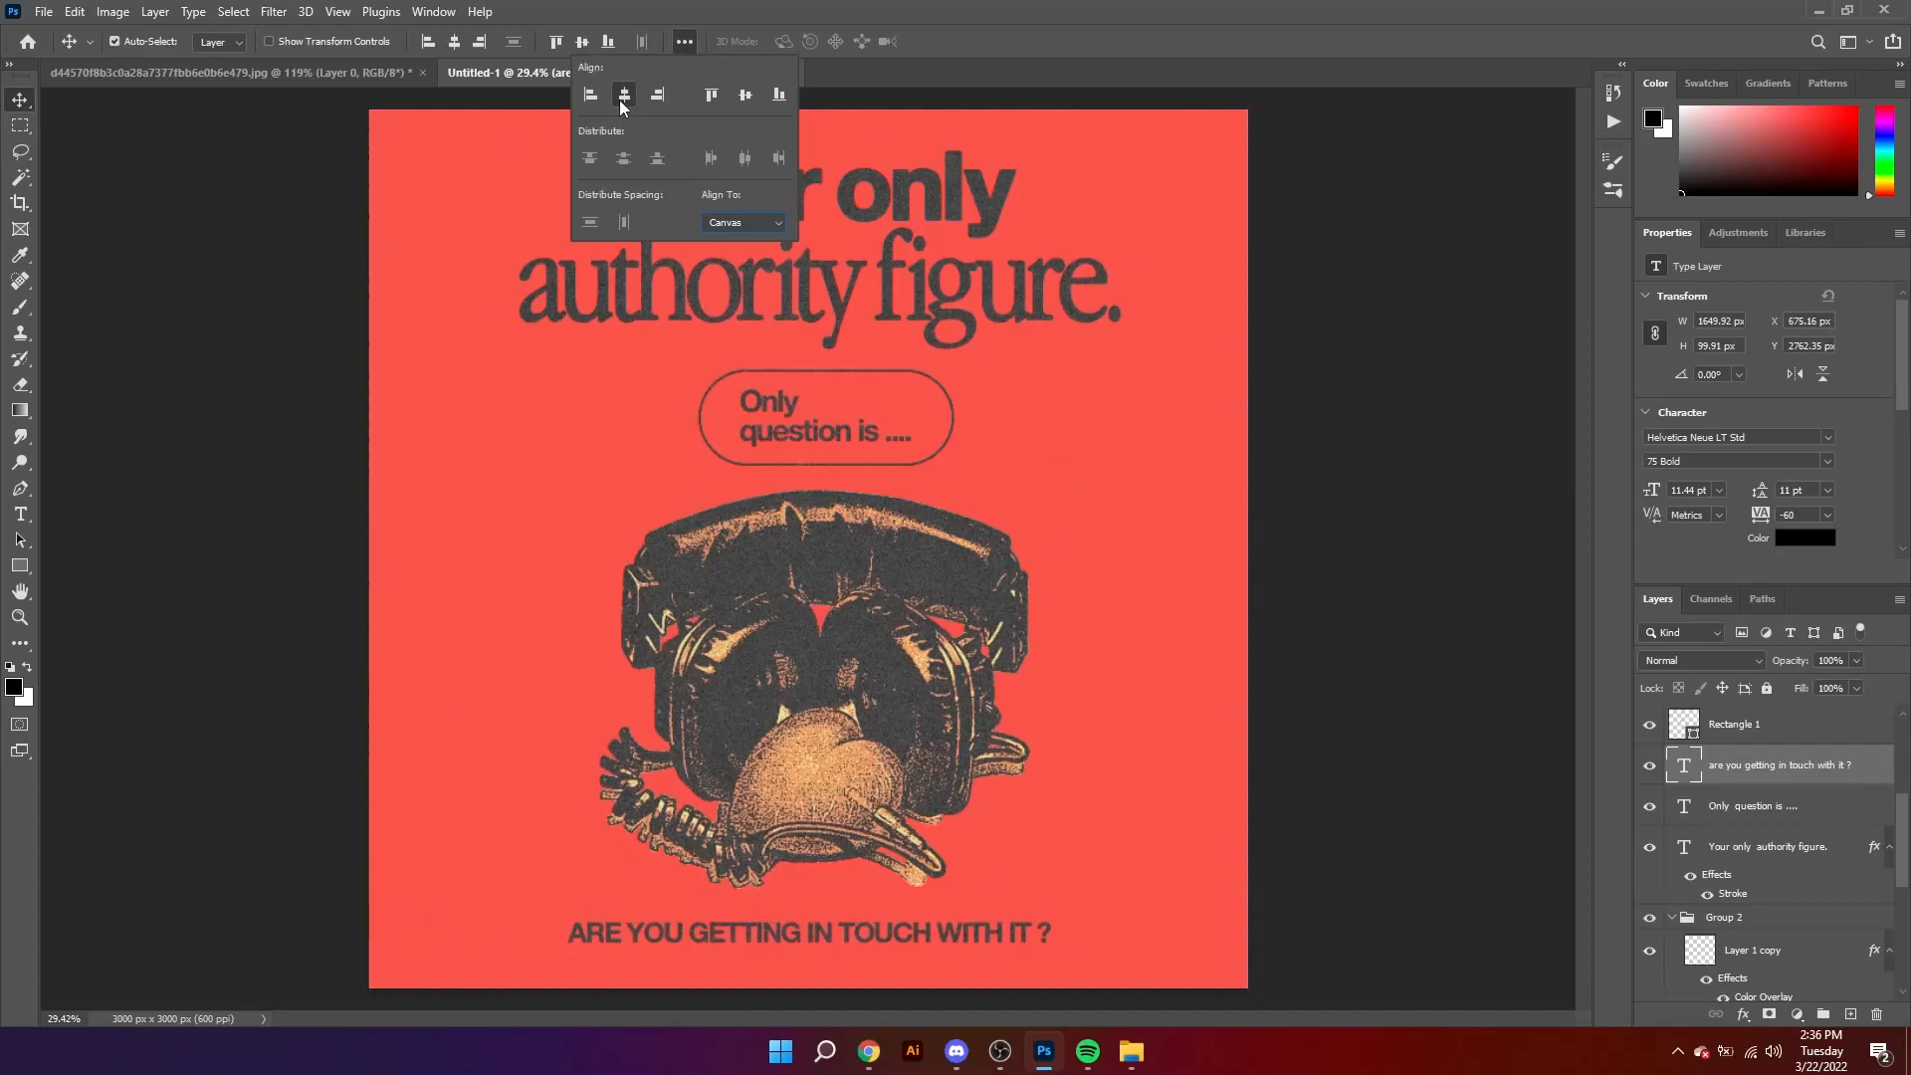
{"action": "left_click", "coordinate": [1419, 484]}
Step: Try centring the heading horizontally on the canvas and nudging the headphones artwork down, and undo both changes
{"action": "left_click", "coordinate": [867, 287]}
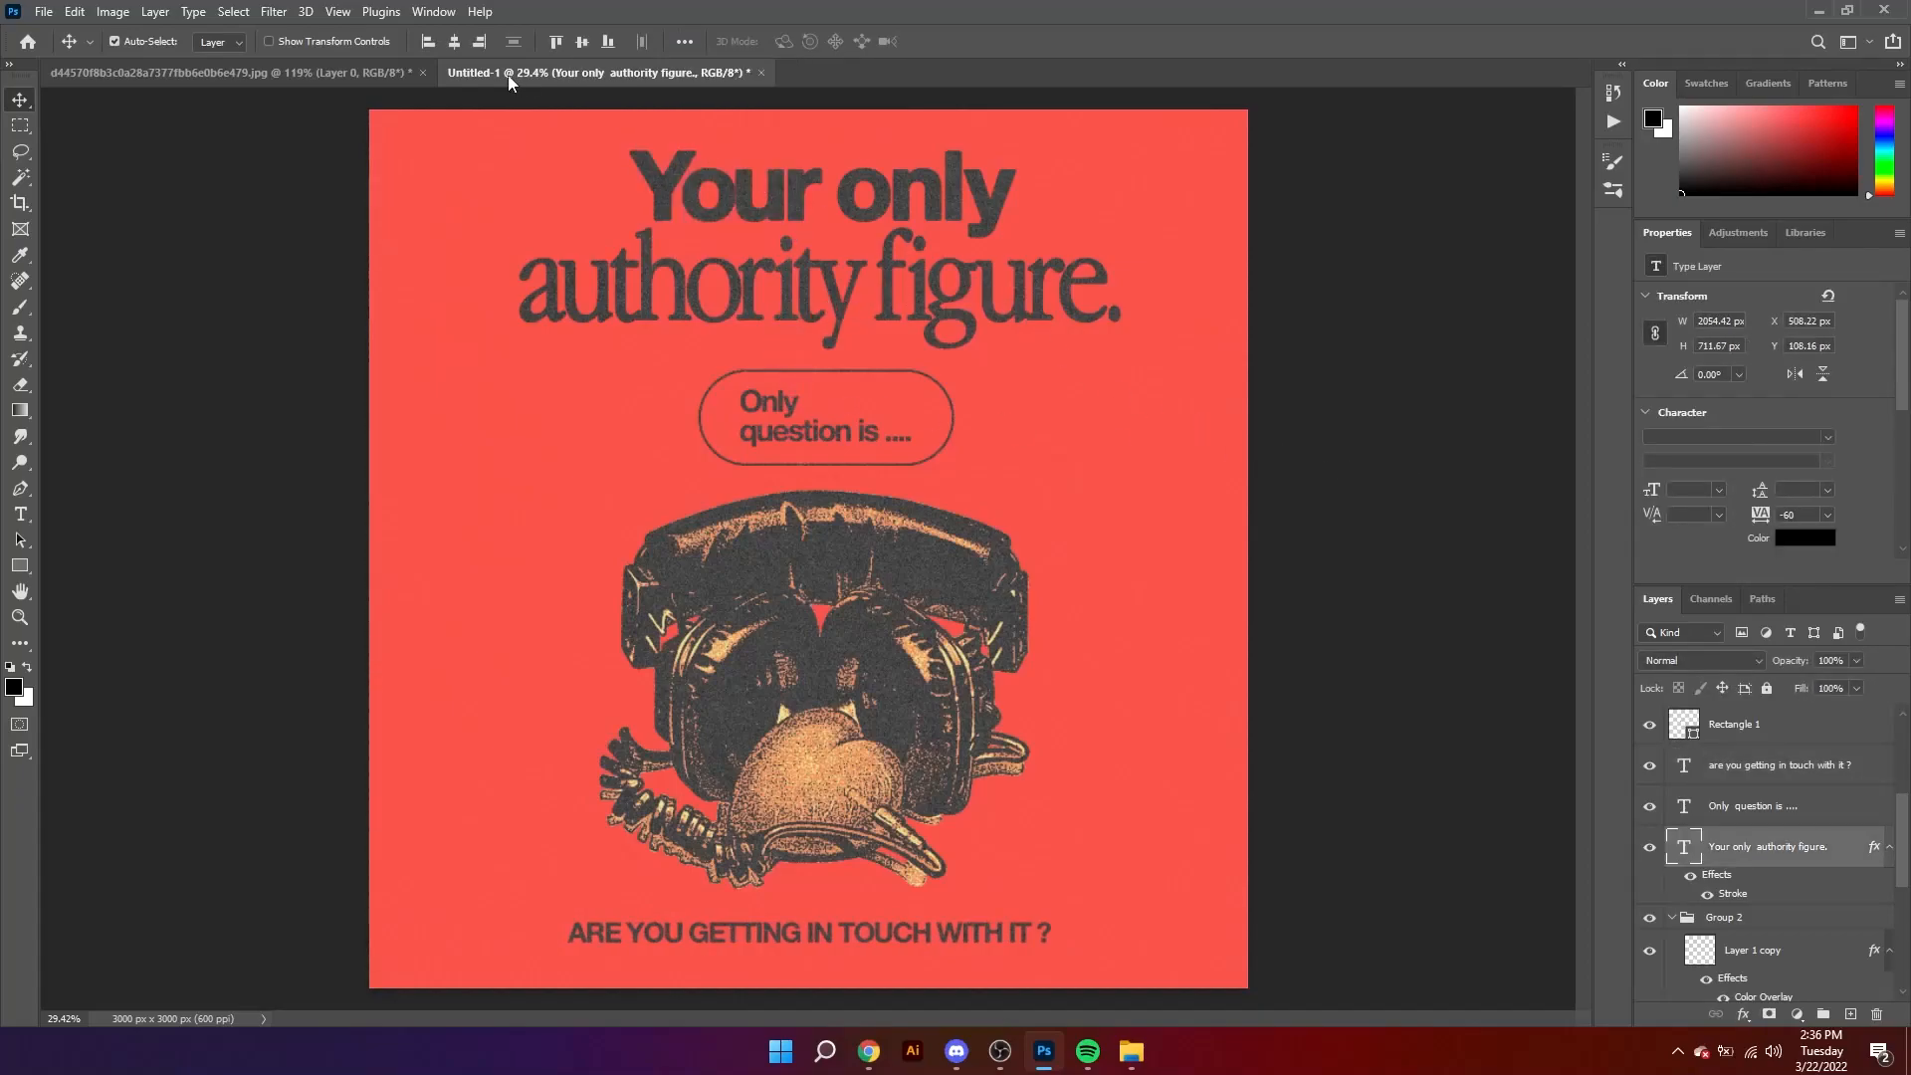
{"action": "left_click", "coordinate": [458, 41]}
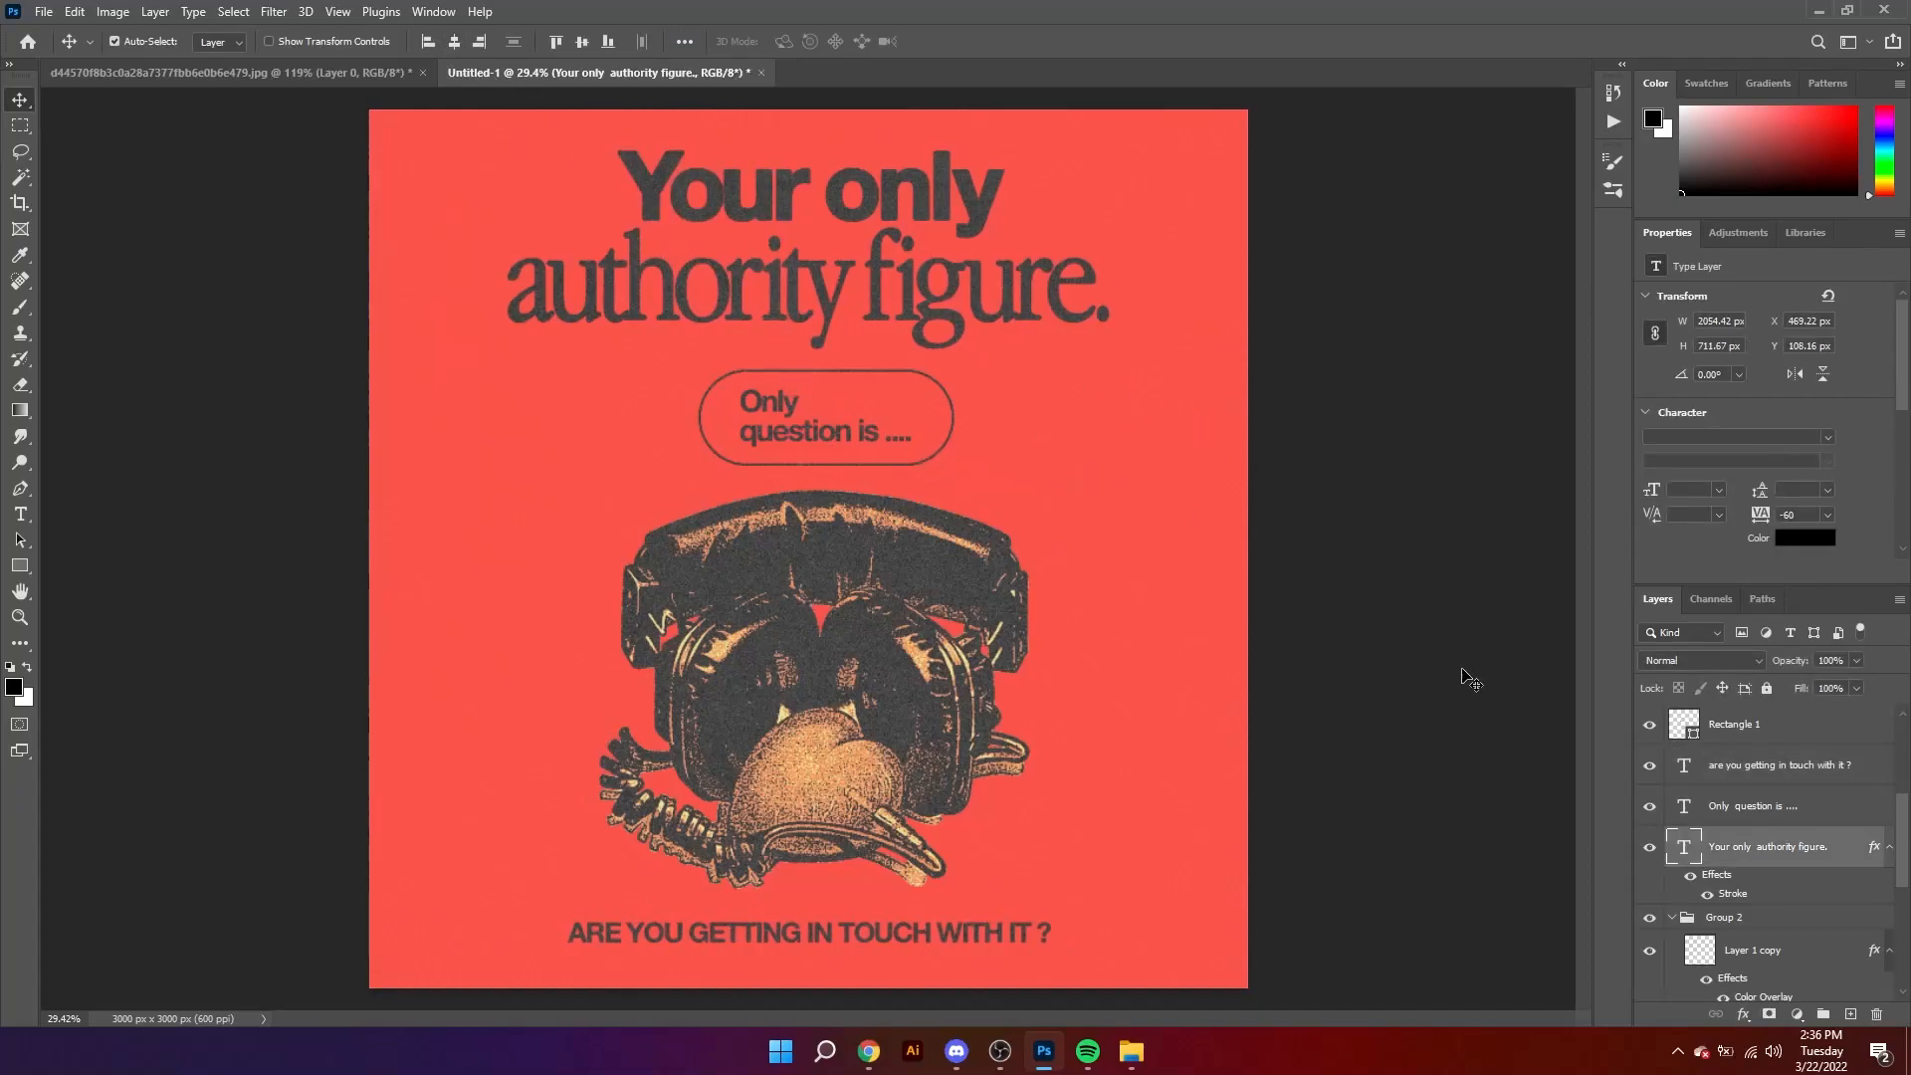
{"action": "left_click", "coordinate": [774, 707]}
{"action": "key", "text": "Down"}
{"action": "key", "text": "Down"}
{"action": "key", "text": "Down"}
{"action": "key", "text": "ctrl+z"}
{"action": "key", "text": "ctrl+z"}
{"action": "key", "text": "ctrl+z"}
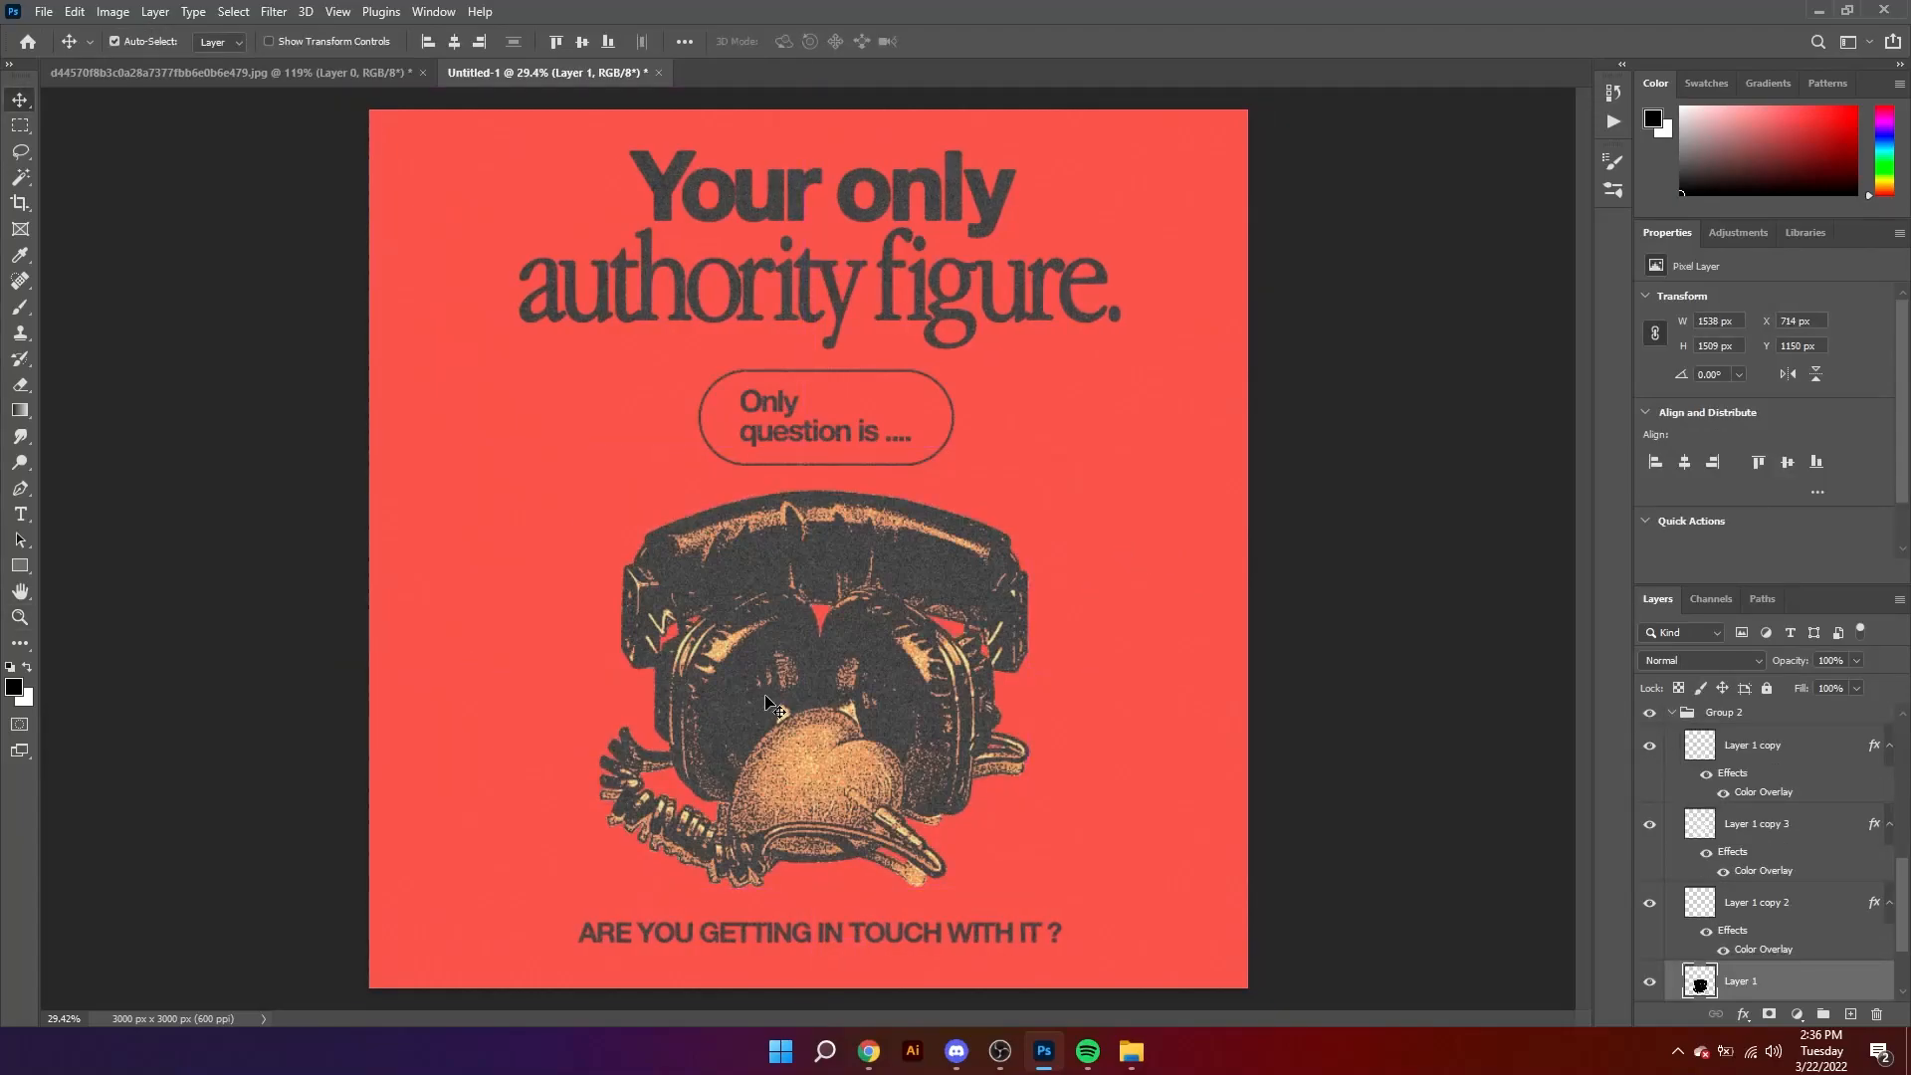
{"action": "key", "text": "ctrl+shift+z"}
{"action": "left_click", "coordinate": [1307, 691]}
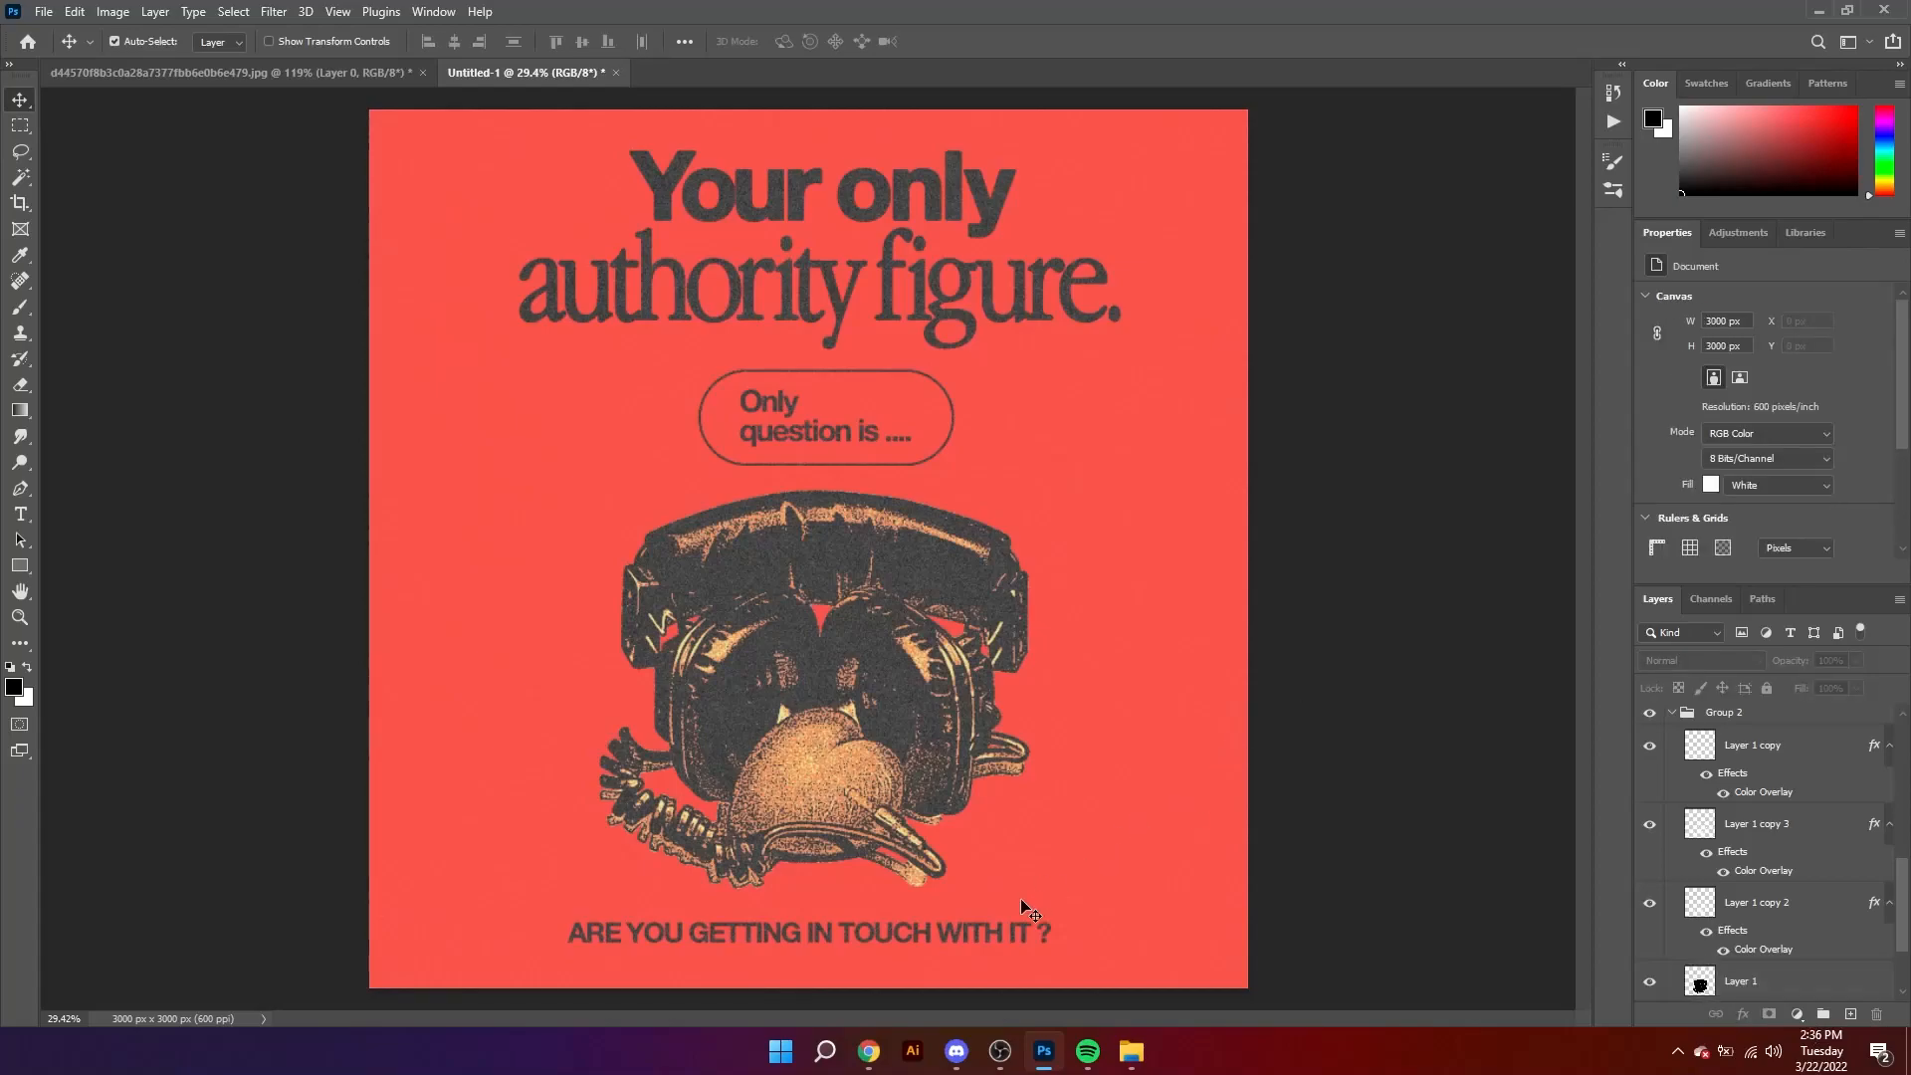